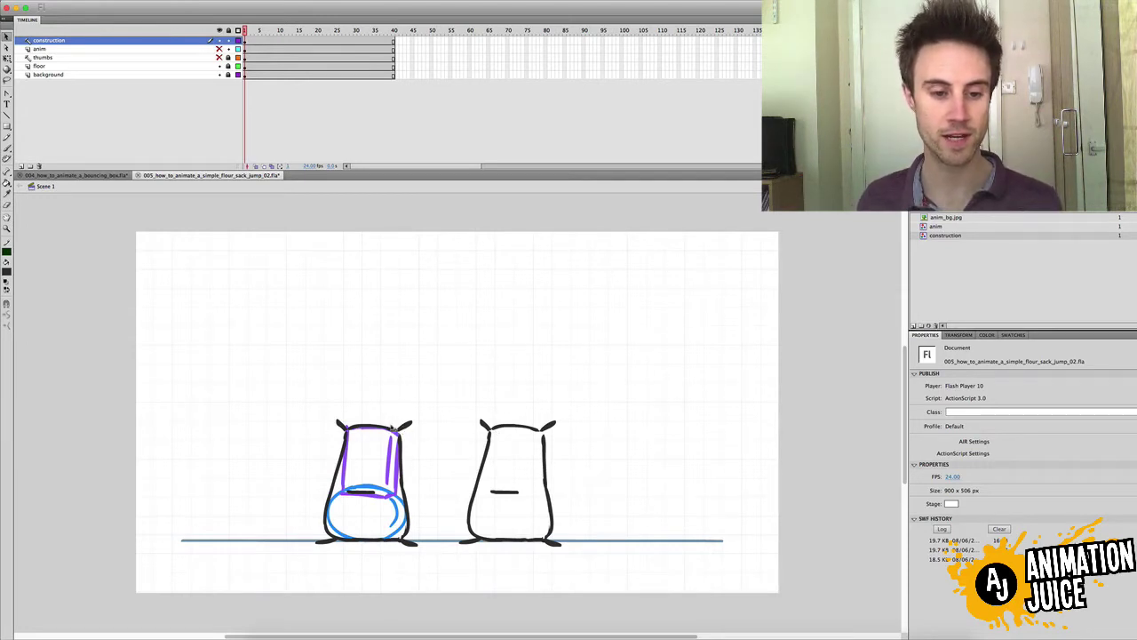
Open the construction symbol for editing and toggle Layer 2 off and on to check the shapes beneath the sack outline.
left_click(409, 428)
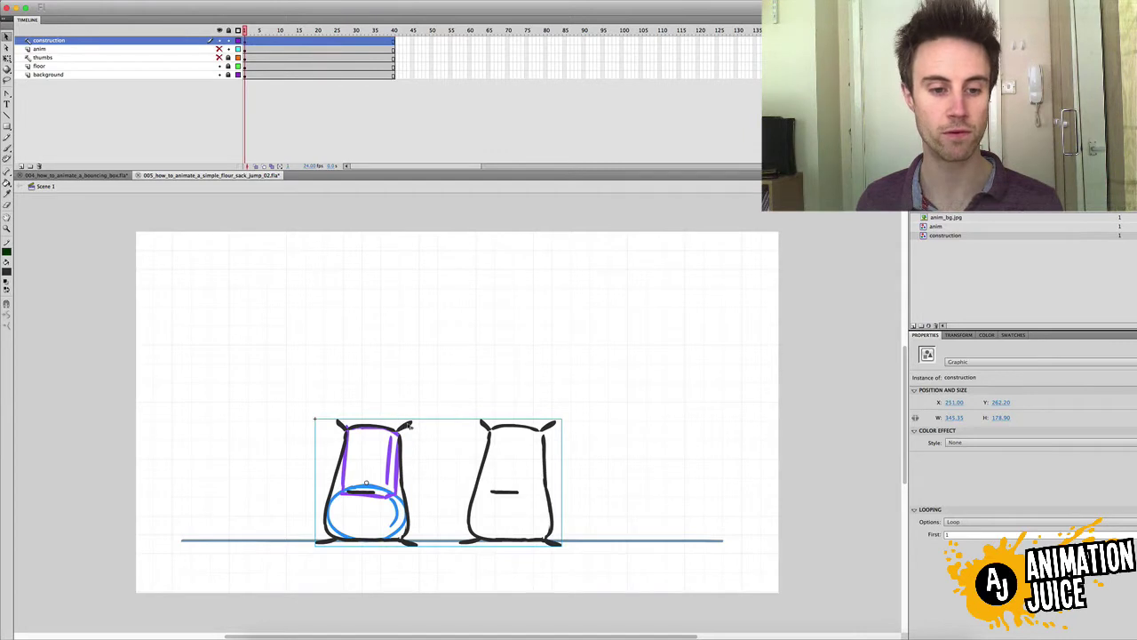
double_click(410, 427)
left_click(220, 40)
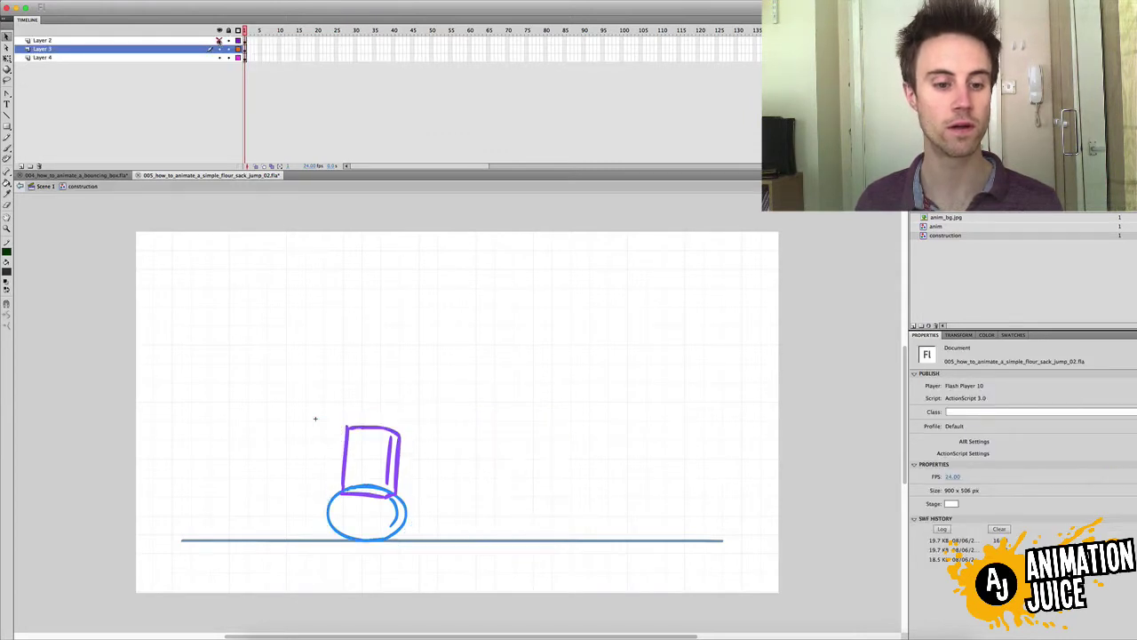
left_click(220, 40)
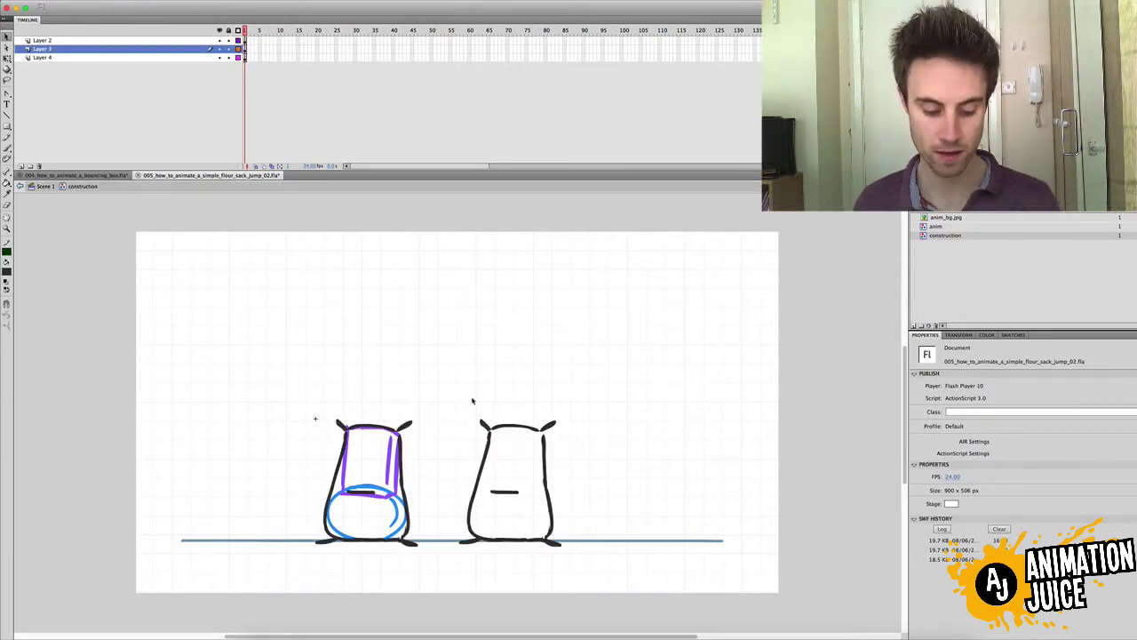
Move the plain sack outline off Layer 2 onto a new layer above it, keeping its position.
left_click_drag(454, 403, 574, 540)
key("Delete")
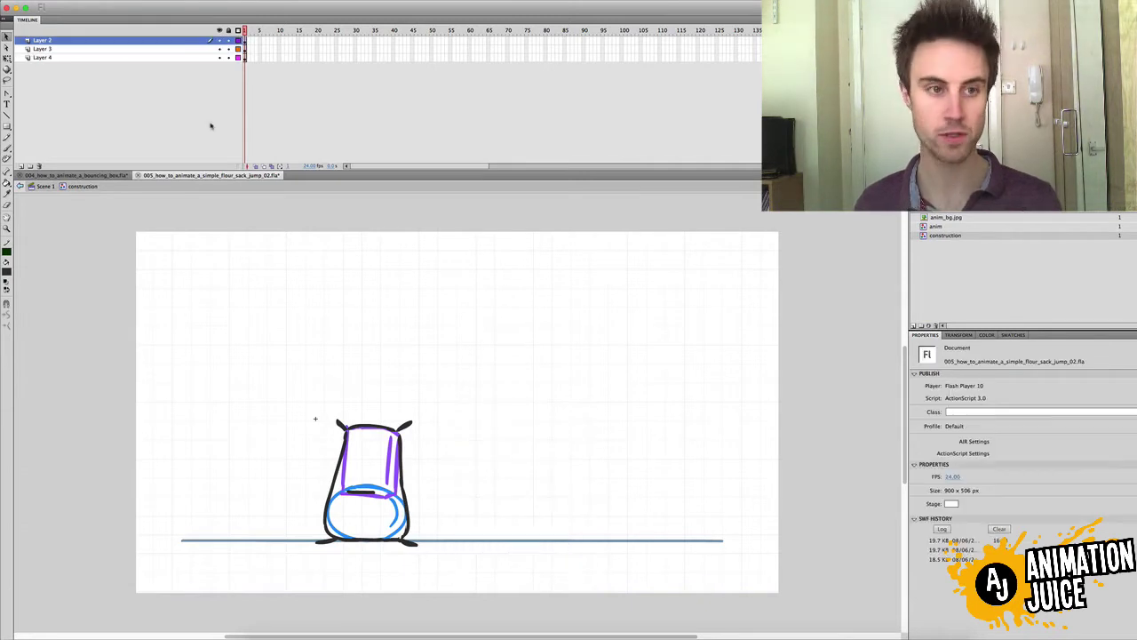
left_click(22, 166)
key("ctrl+shift+v")
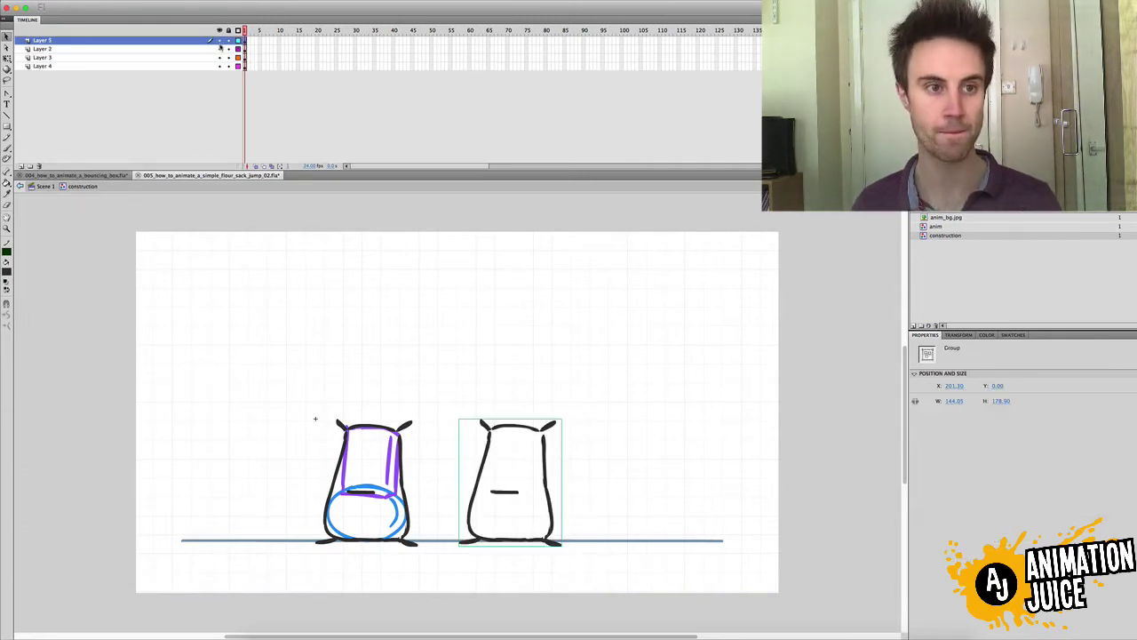
Toggle the visibility of Layer 2 repeatedly to compare the sack outline with its ball and cylinder construction shapes.
left_click(220, 40)
left_click(220, 40)
left_click(219, 48)
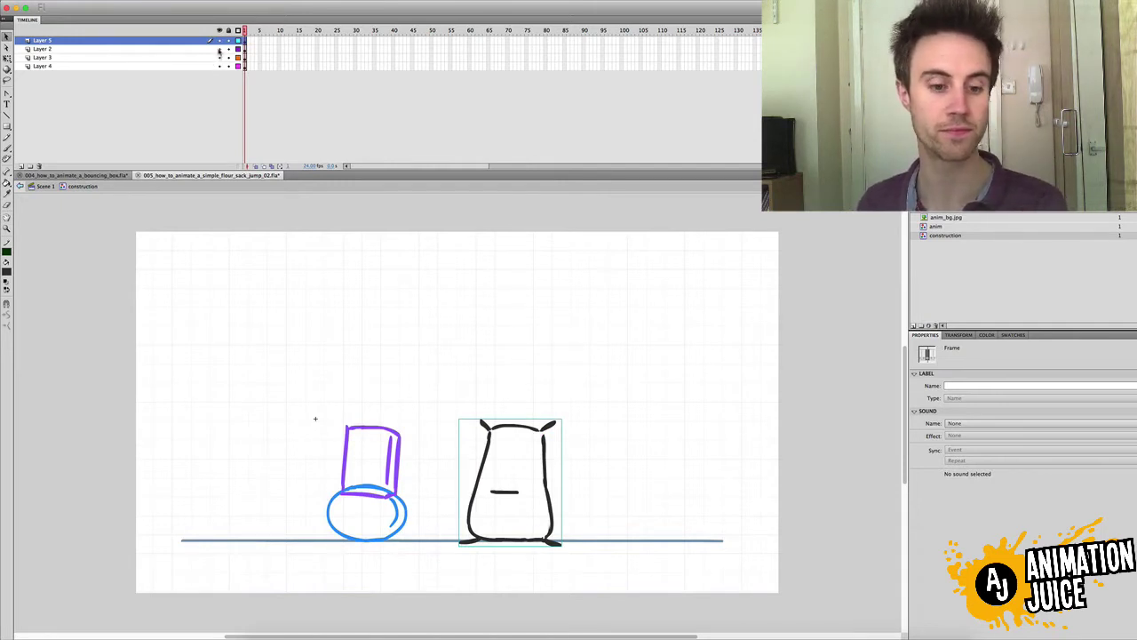
left_click(220, 49)
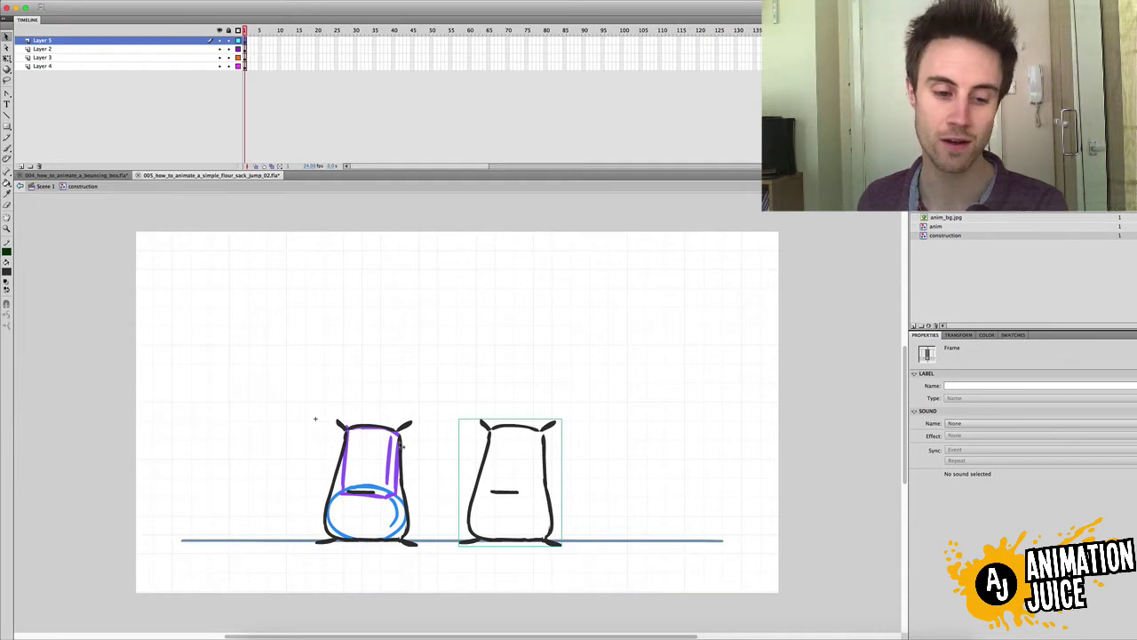
left_click(394, 523)
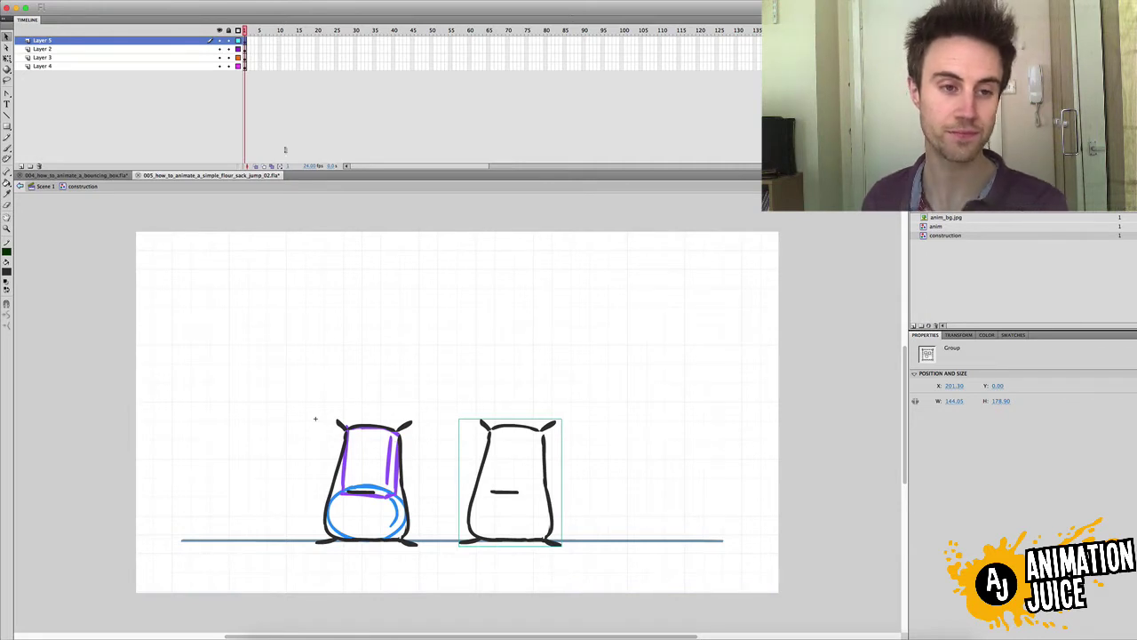
left_click(220, 49)
left_click(220, 49)
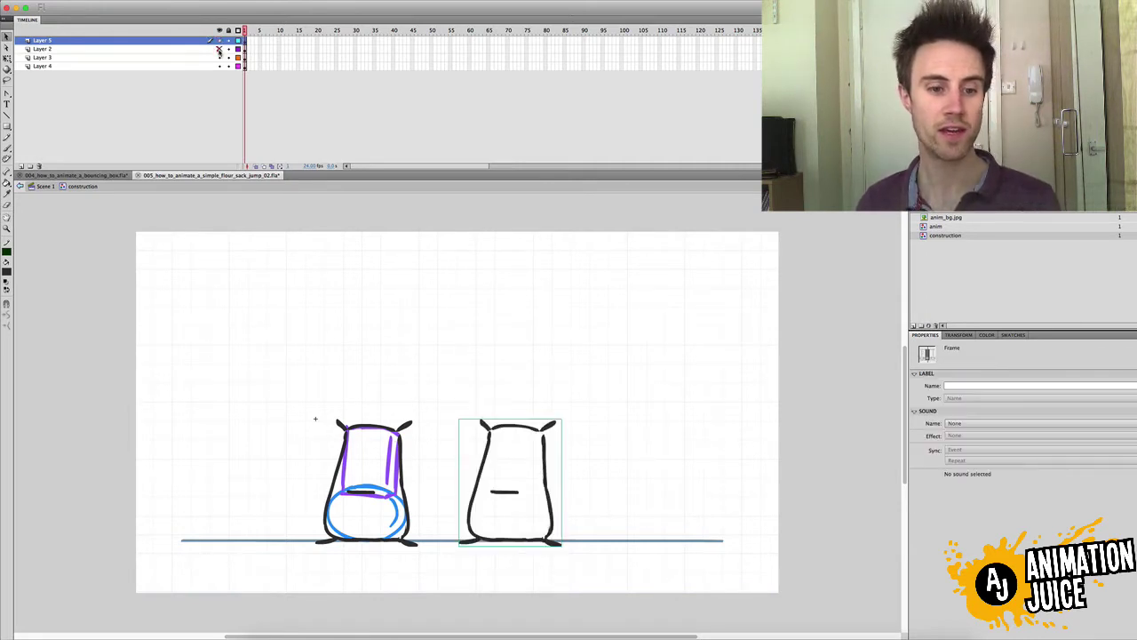
left_click(219, 49)
left_click(219, 49)
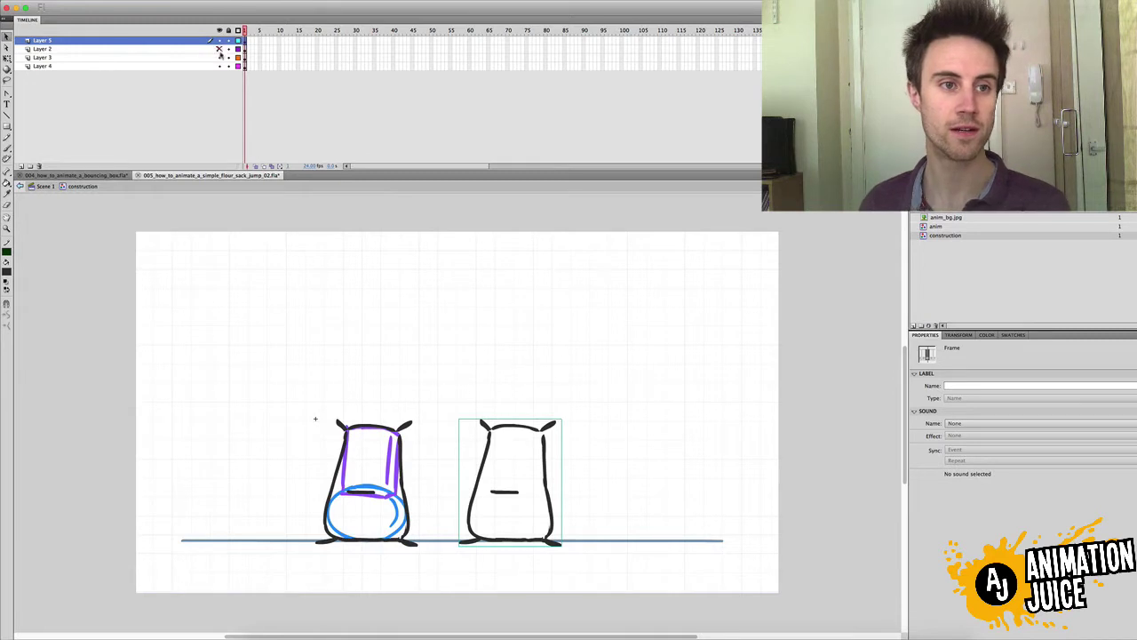
left_click(220, 48)
left_click(220, 49)
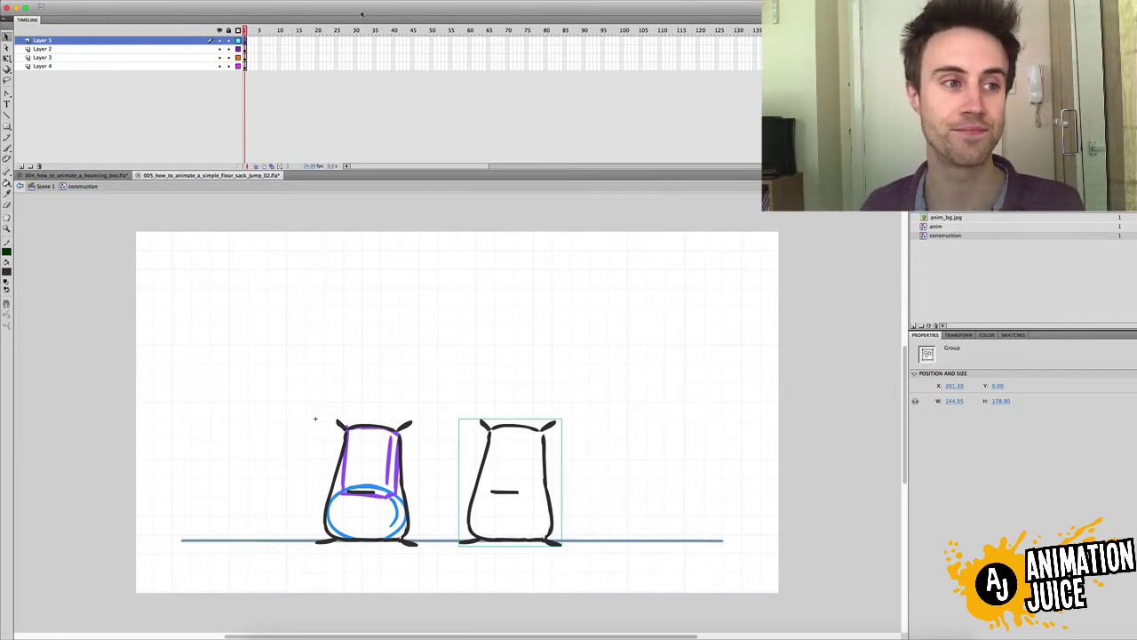
left_click_drag(362, 10, 366, 10)
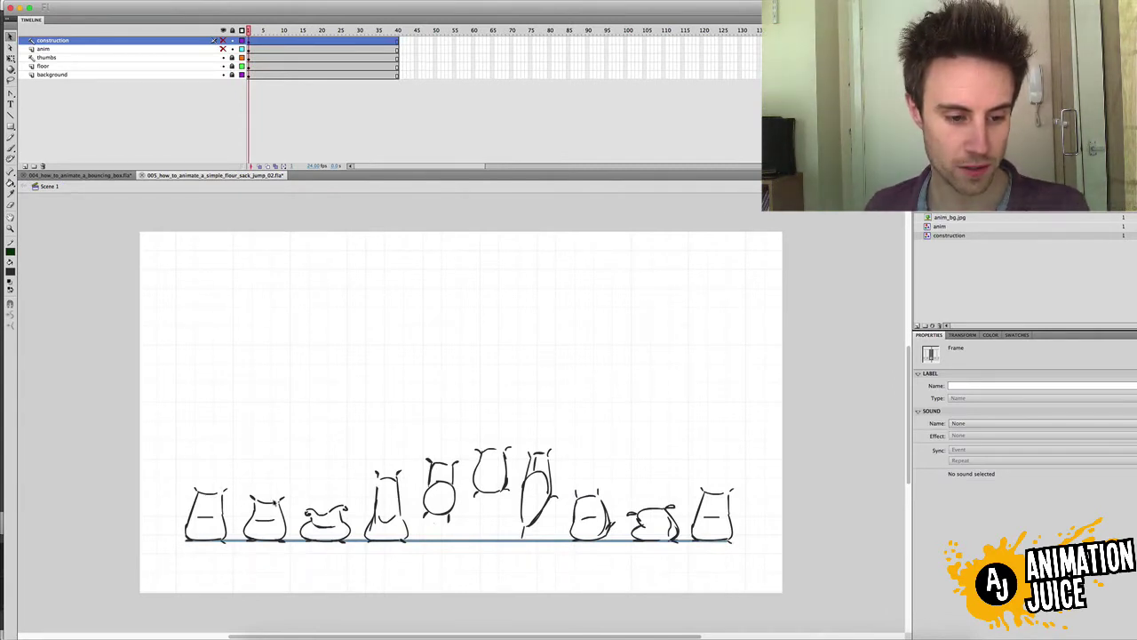
left_click(362, 498)
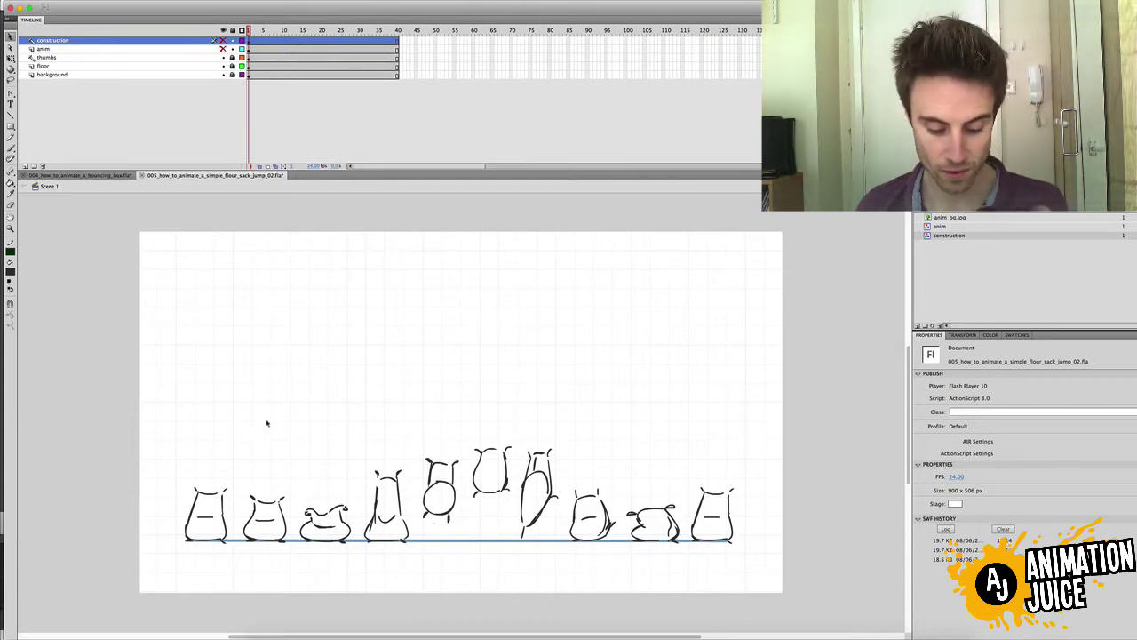
Set the fill colour to cyan, add a new layer above the construction layer and activate the Brush tool.
key("b")
left_click(11, 271)
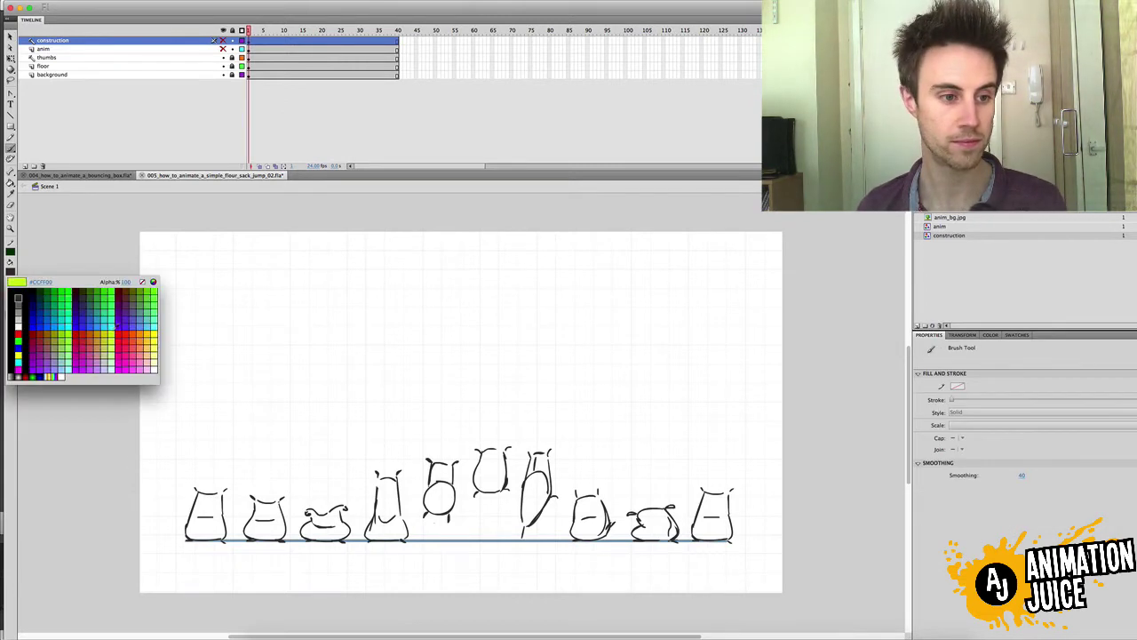
left_click(113, 327)
key("b")
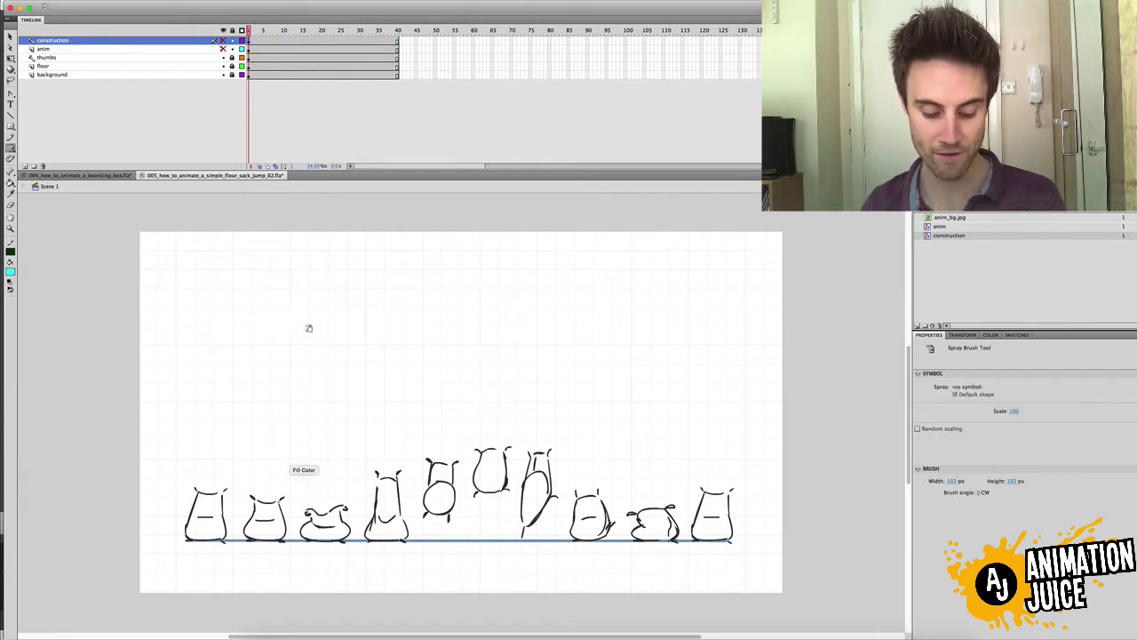
key("b")
key("b")
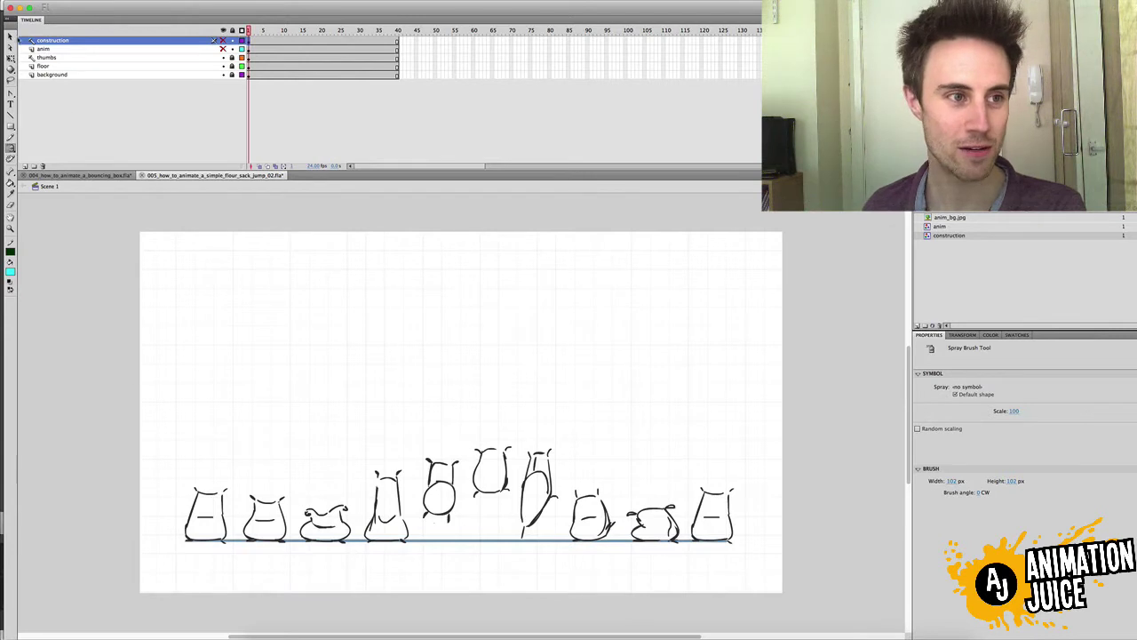
left_click(11, 38)
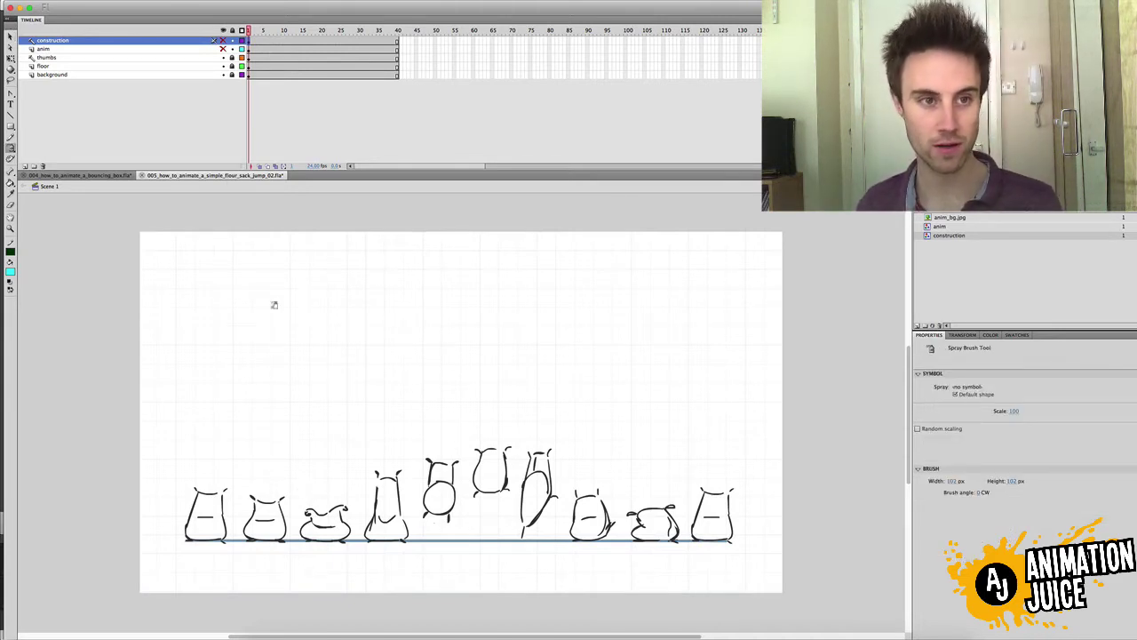
left_click(25, 167)
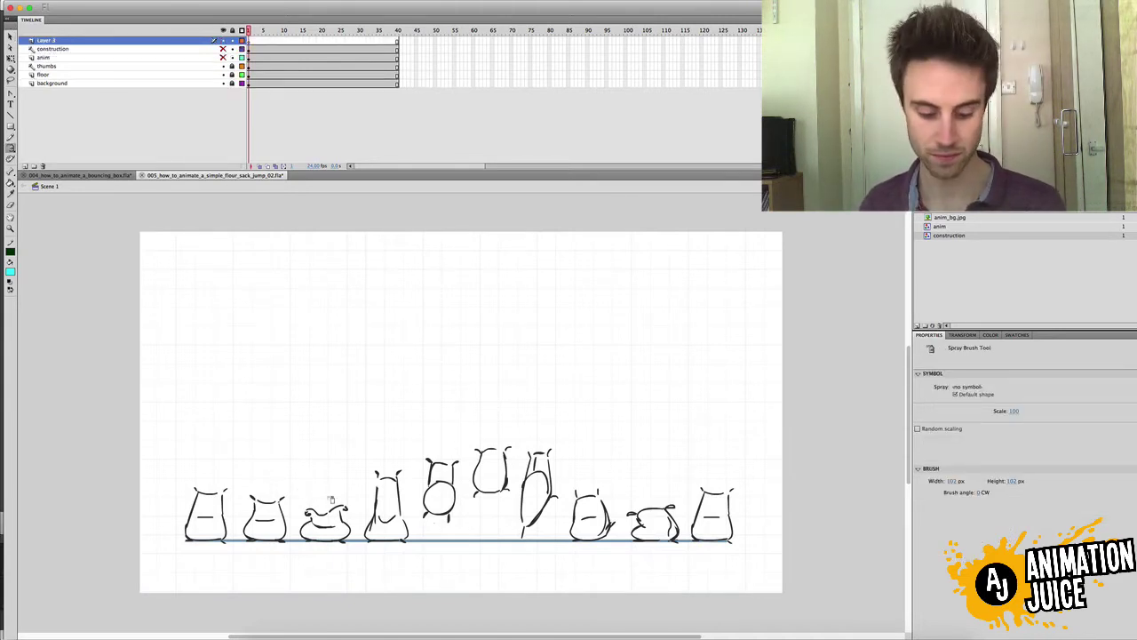
key("b")
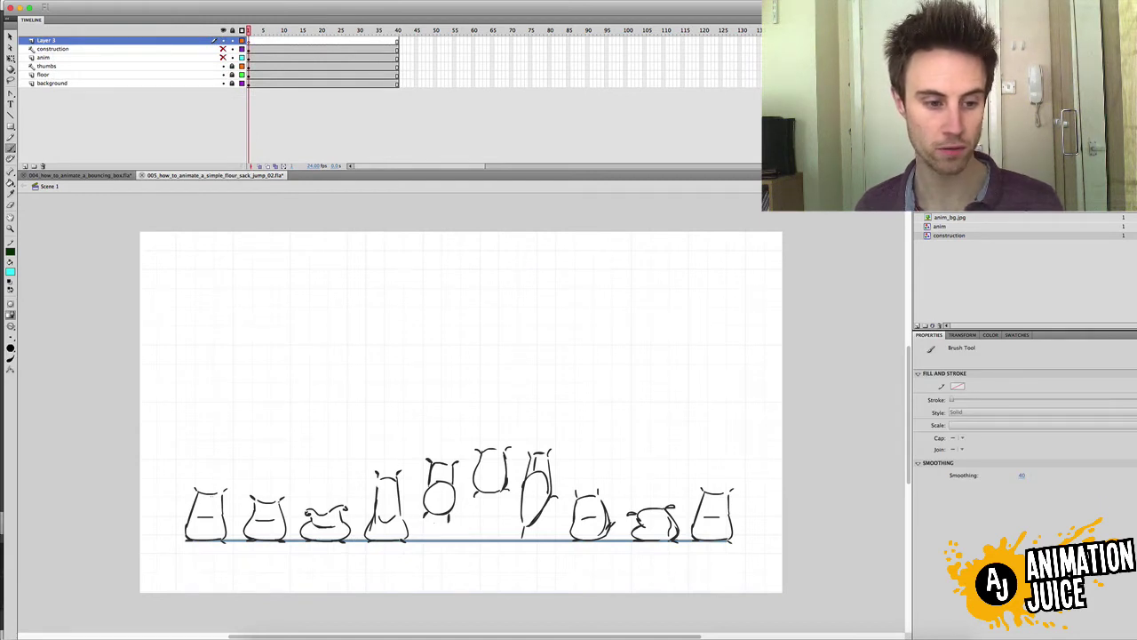
Paint an X beneath the first sack thumbnail and write SQUASH above the third, undoing the circle around it.
mouse_move(190, 550)
left_mouse_down()
mouse_move(204, 561)
mouse_move(192, 563)
left_mouse_up()
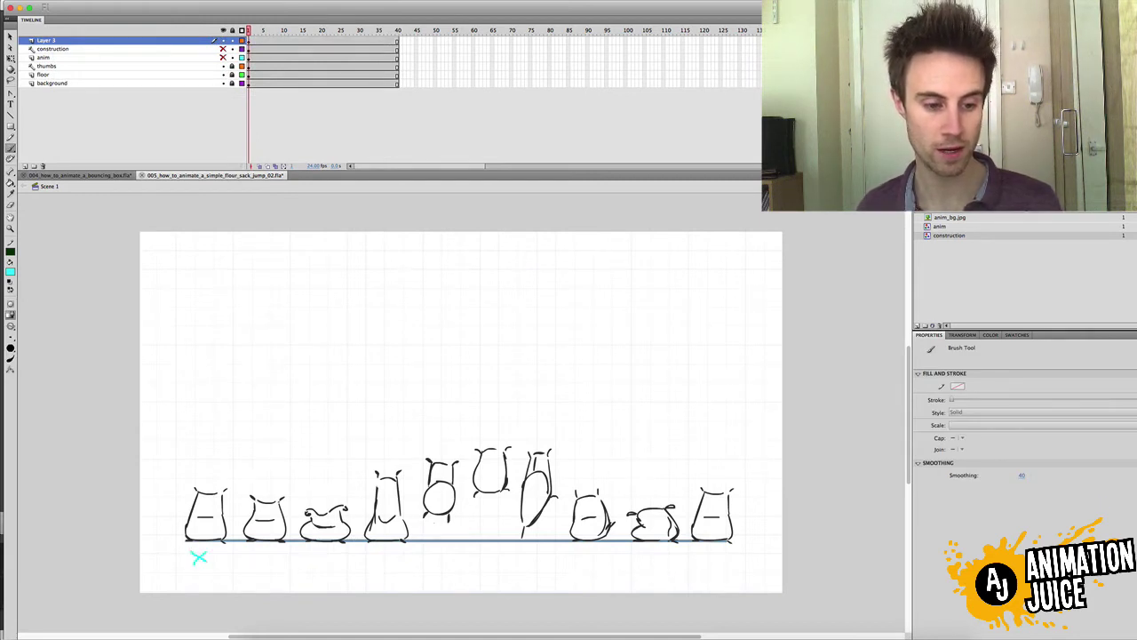
left_click_drag(327, 500, 340, 501)
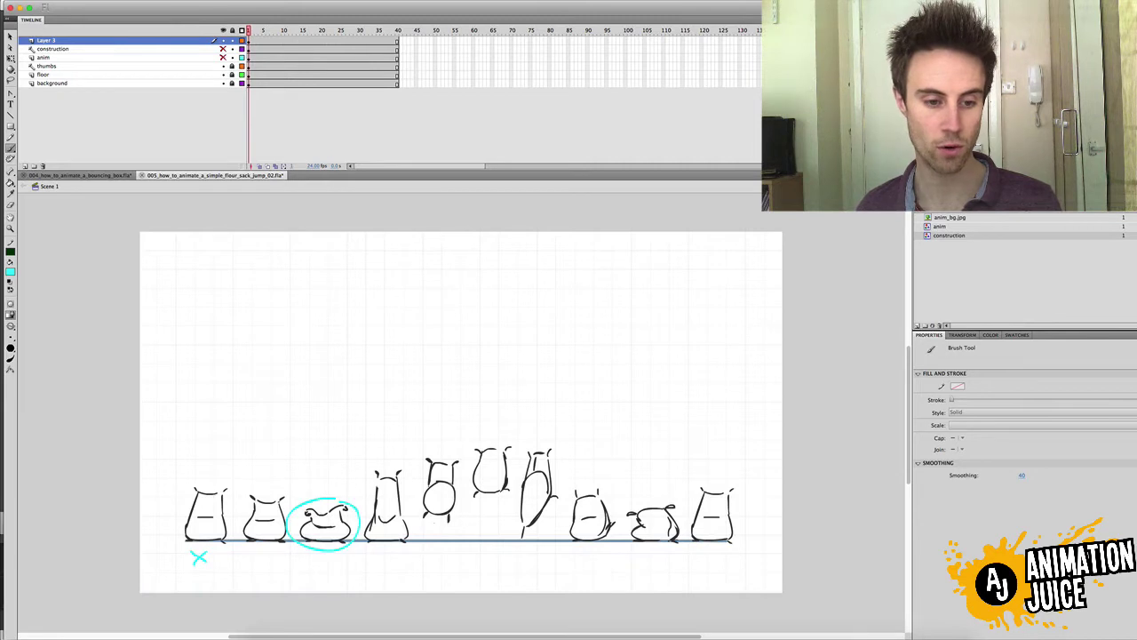
key("ctrl+z")
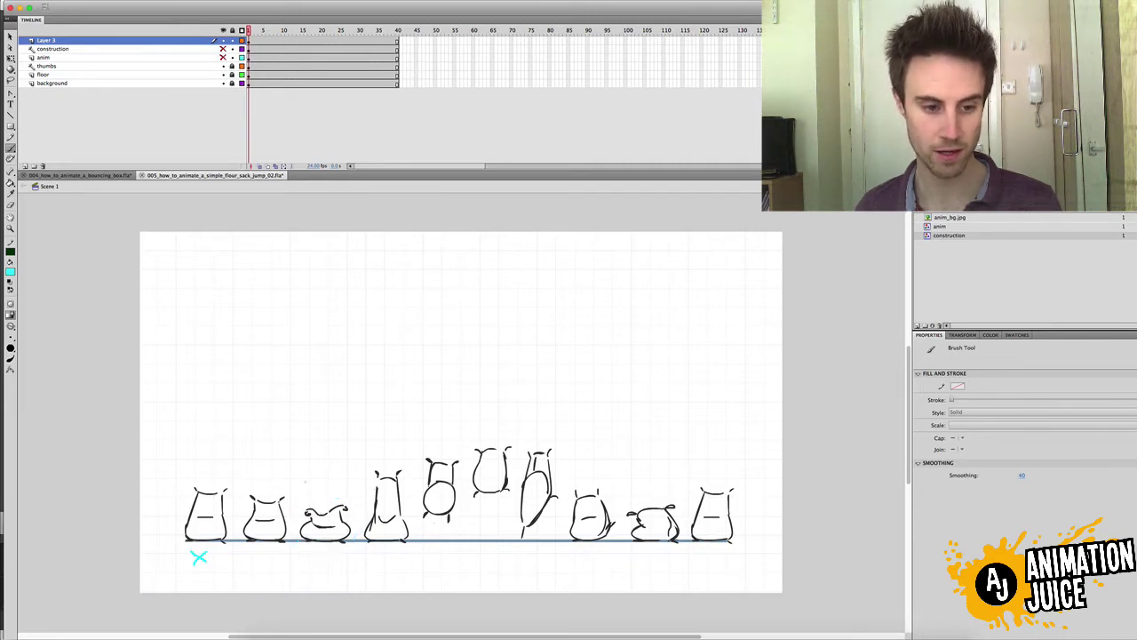
left_click_drag(305, 468, 297, 481)
mouse_move(314, 472)
left_mouse_down()
mouse_move(312, 482)
mouse_move(344, 485)
left_mouse_up()
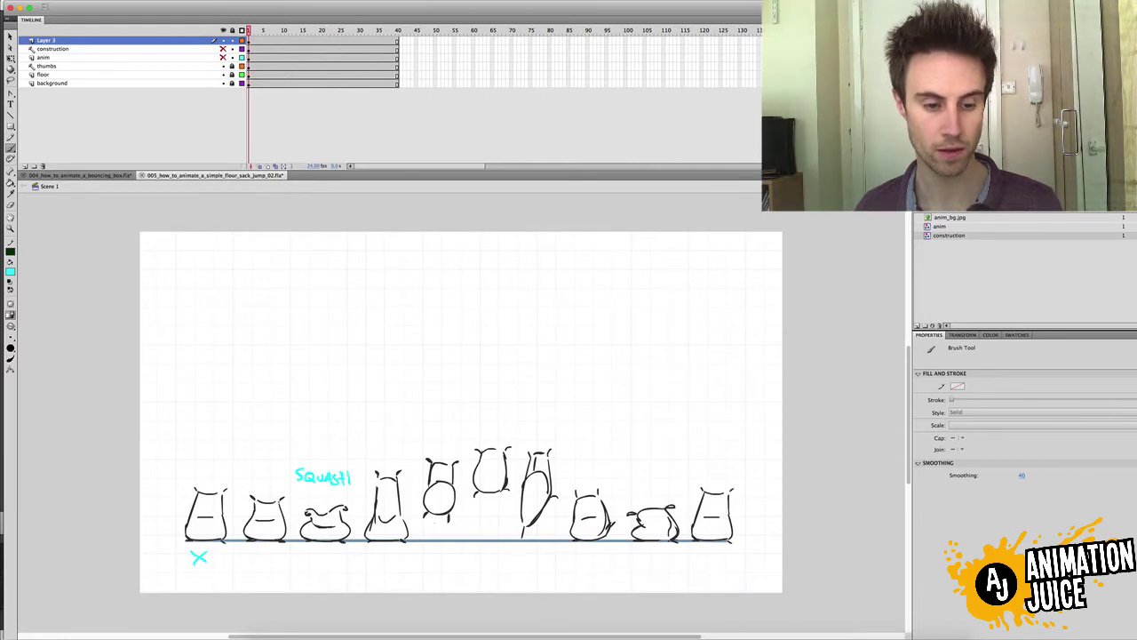
Paint a short vertical line above the fourth sack thumbnail and write STRETCH over it.
left_click_drag(383, 427, 383, 459)
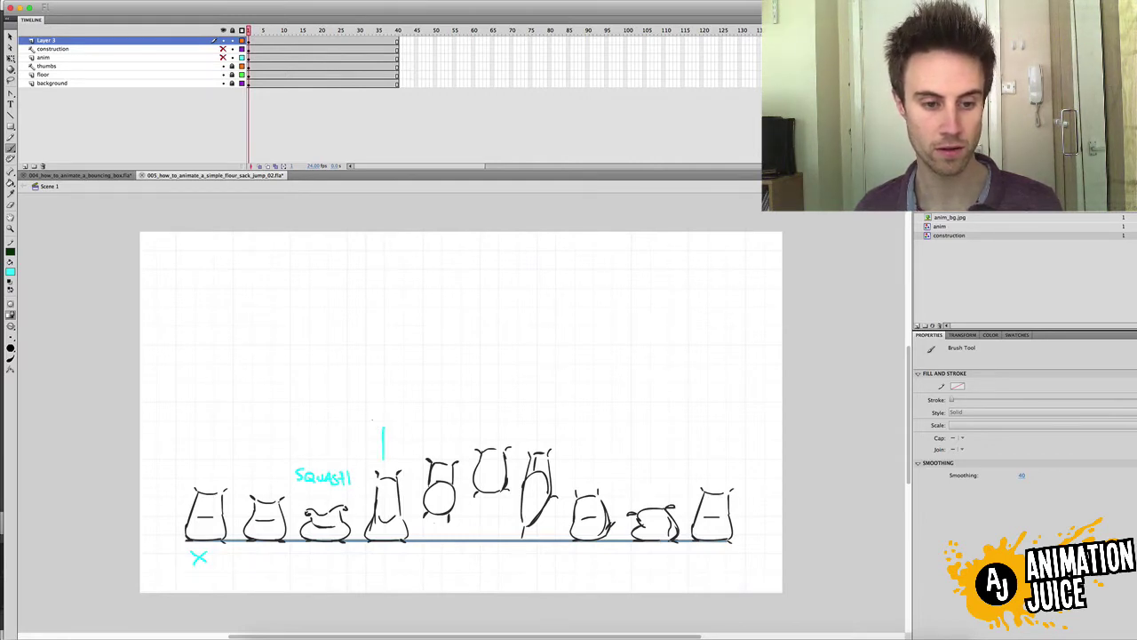
mouse_move(368, 400)
left_mouse_down()
mouse_move(366, 412)
mouse_move(382, 400)
mouse_move(376, 413)
left_mouse_up()
left_click_drag(382, 412, 390, 413)
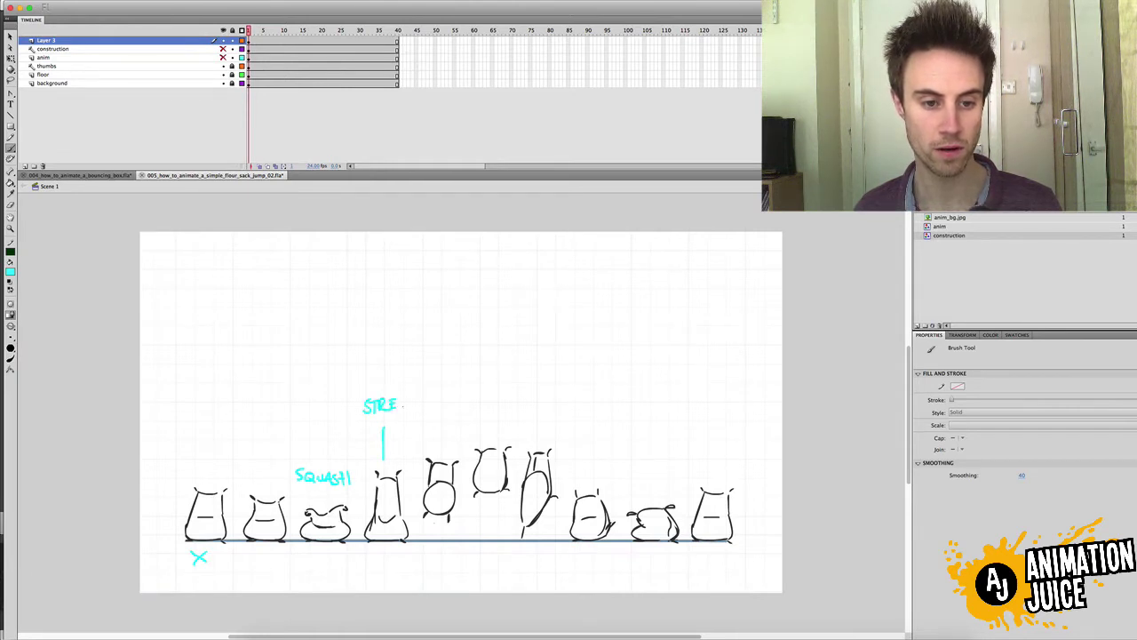
left_click_drag(415, 403, 415, 411)
left_click_drag(417, 398, 417, 410)
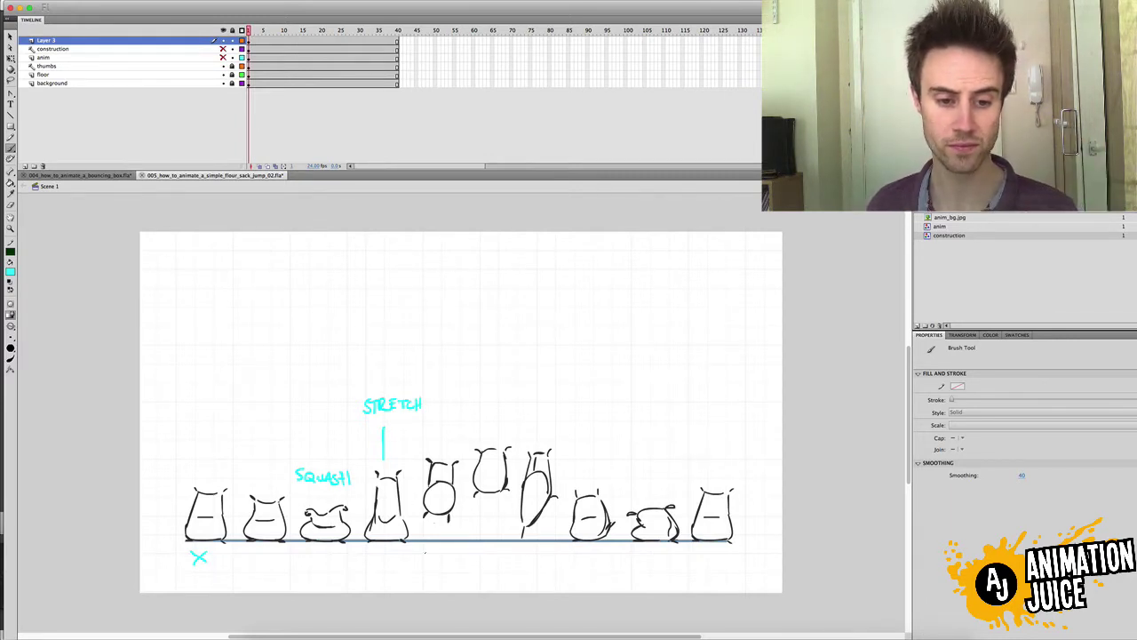
Paint an arc beneath the airborne sacks and an arrow to the seventh thumbnail labelled STRETCH.
mouse_move(434, 541)
left_mouse_down()
mouse_move(458, 524)
mouse_move(499, 515)
left_mouse_up()
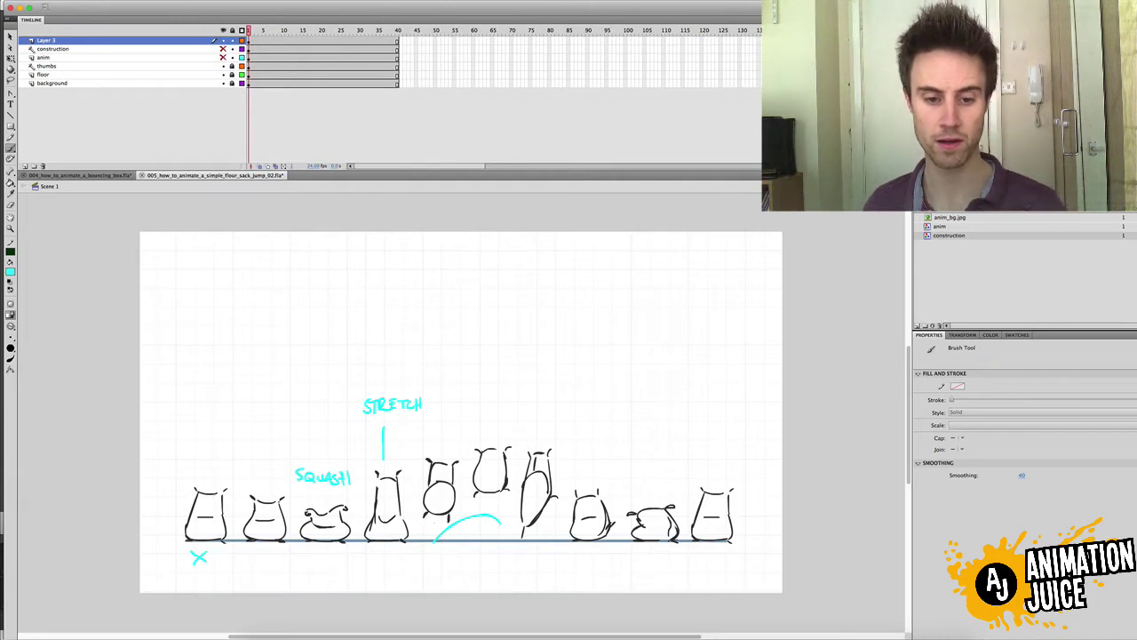
mouse_move(578, 422)
left_mouse_down()
mouse_move(558, 450)
mouse_move(569, 447)
left_mouse_up()
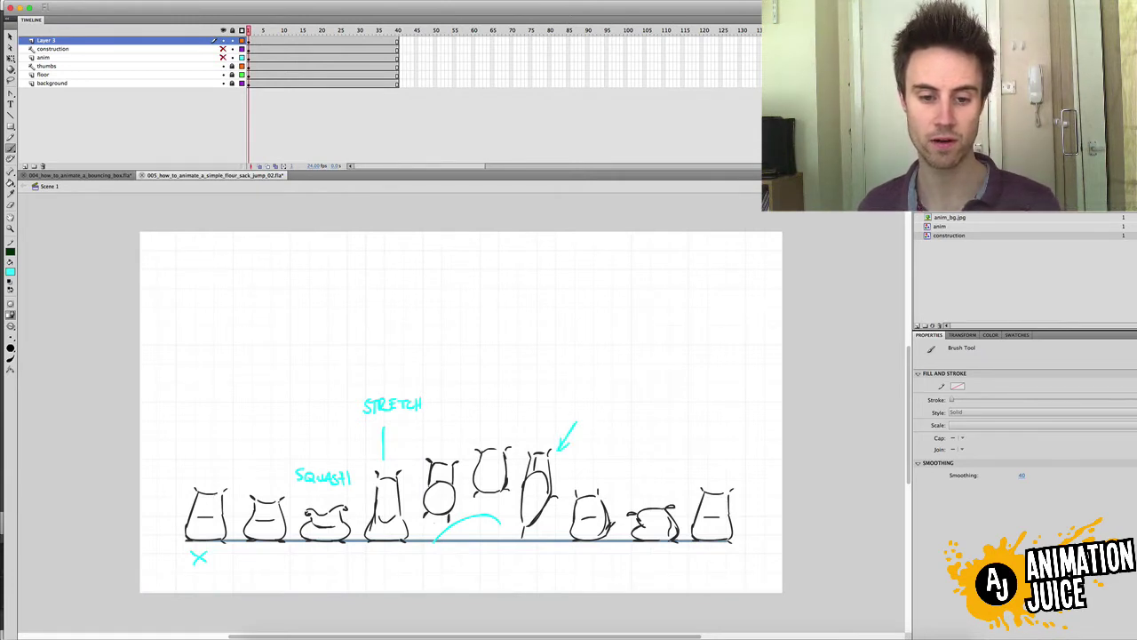
mouse_move(578, 398)
left_mouse_down()
mouse_move(571, 409)
mouse_move(582, 409)
left_mouse_up()
left_click_drag(578, 399, 586, 408)
left_click_drag(587, 398, 593, 408)
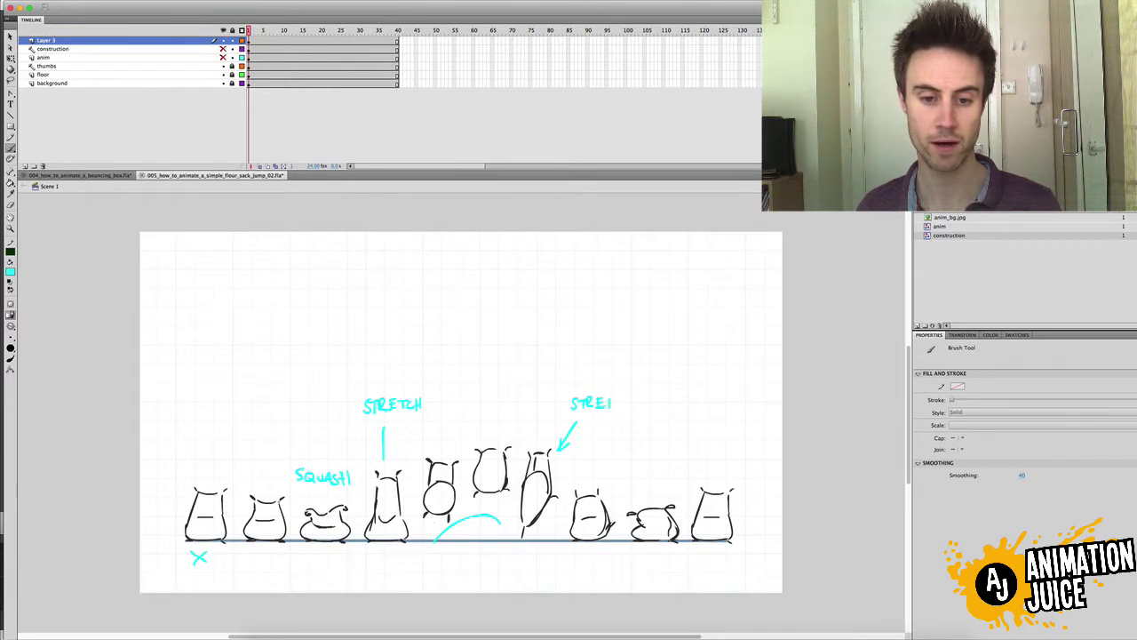
left_click_drag(623, 403, 629, 402)
left_click_drag(630, 396, 630, 409)
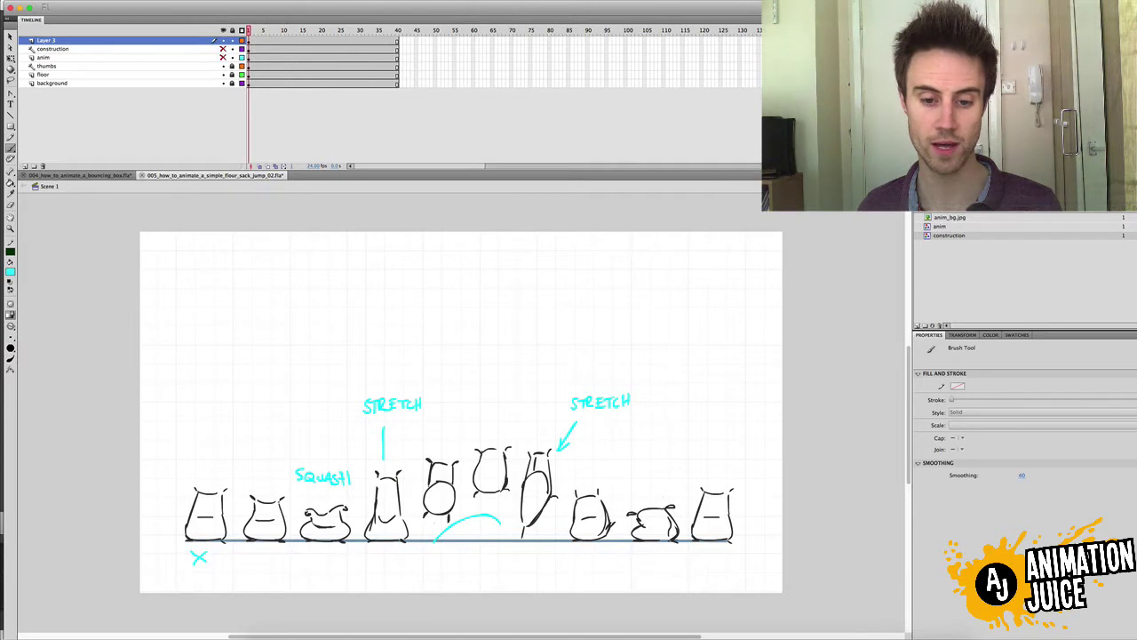
Circle the eighth and ninth thumbnails and label them SQUASH, and mark the first and last sacks with N.
mouse_move(660, 489)
left_mouse_down()
mouse_move(689, 520)
mouse_move(668, 495)
left_mouse_up()
left_click_drag(637, 453, 630, 462)
mouse_move(643, 450)
left_mouse_down()
mouse_move(643, 462)
mouse_move(669, 460)
left_mouse_up()
mouse_move(676, 448)
left_mouse_down()
mouse_move(680, 460)
mouse_move(735, 472)
mouse_move(747, 437)
left_mouse_up()
left_click_drag(197, 480, 206, 469)
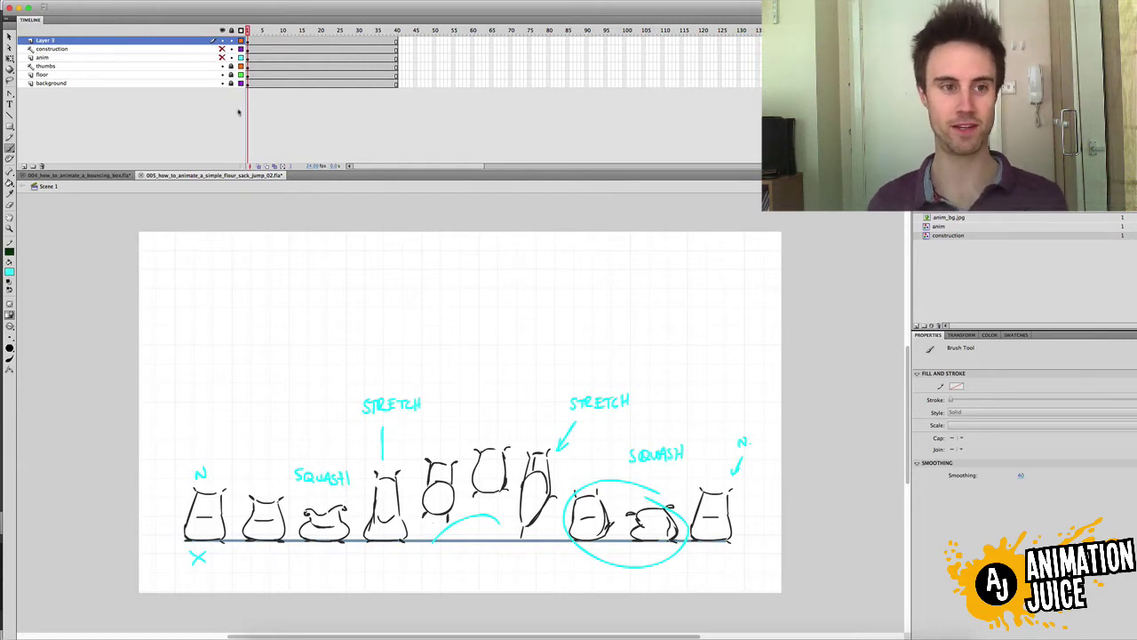
Show the construction layer and hide the annotation layer, the thumbs layer and the anim layer.
left_click(222, 48)
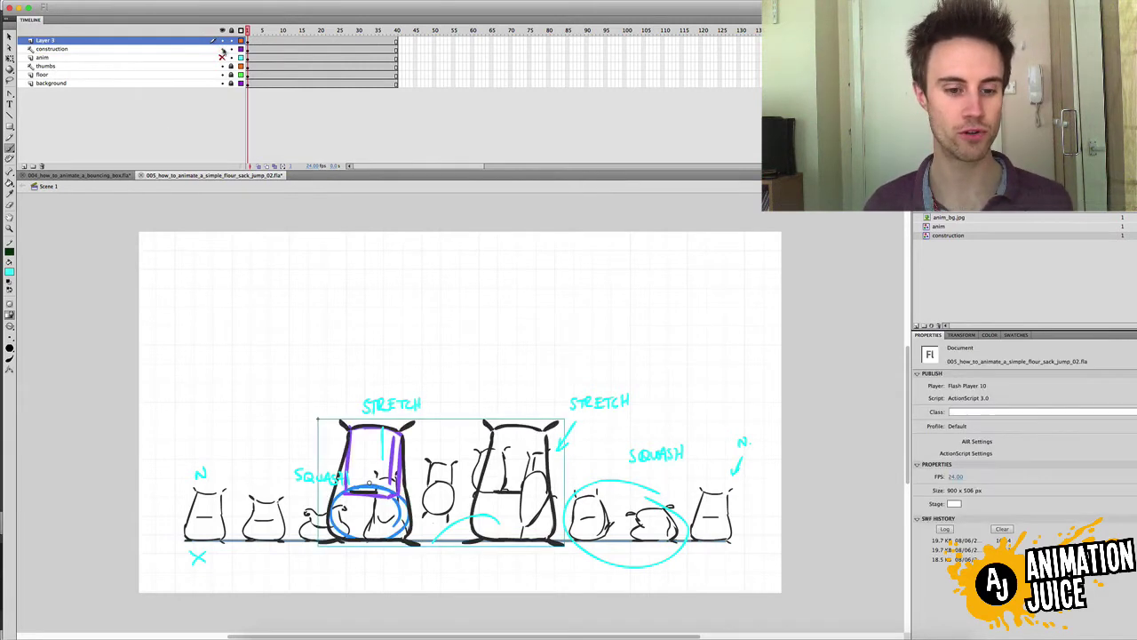
left_click(222, 56)
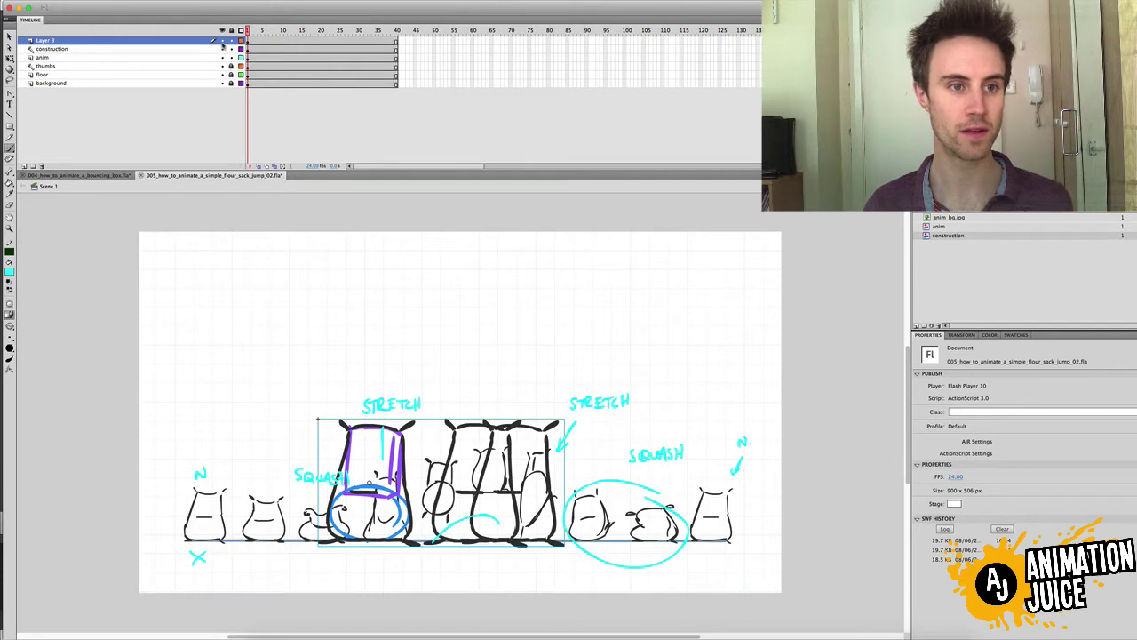
left_click(222, 40)
left_click(222, 66)
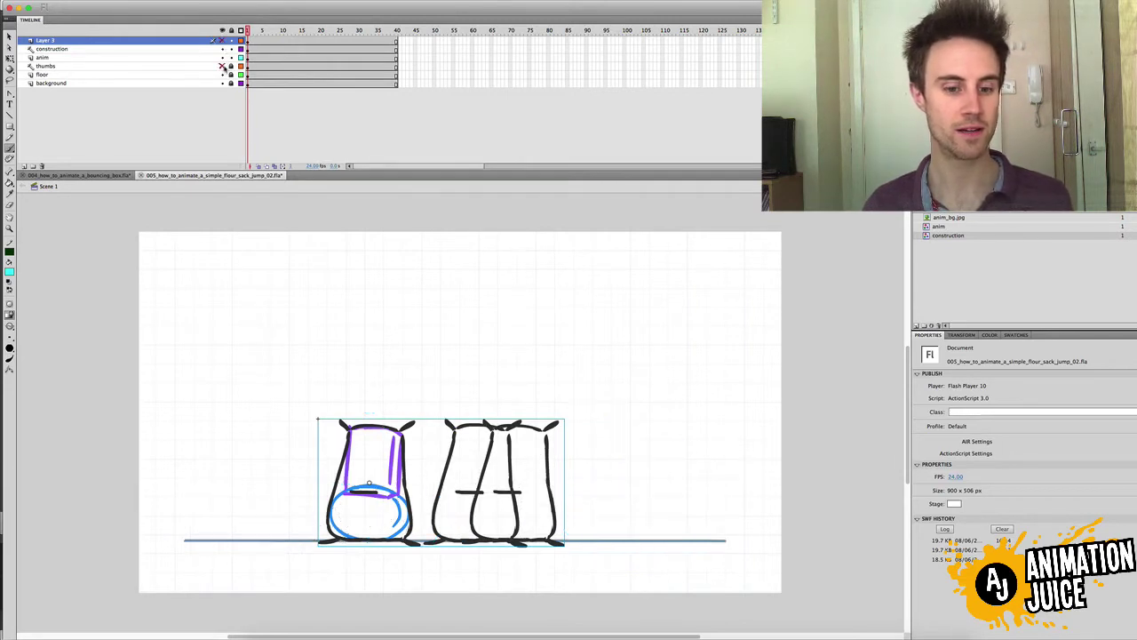
left_click(222, 57)
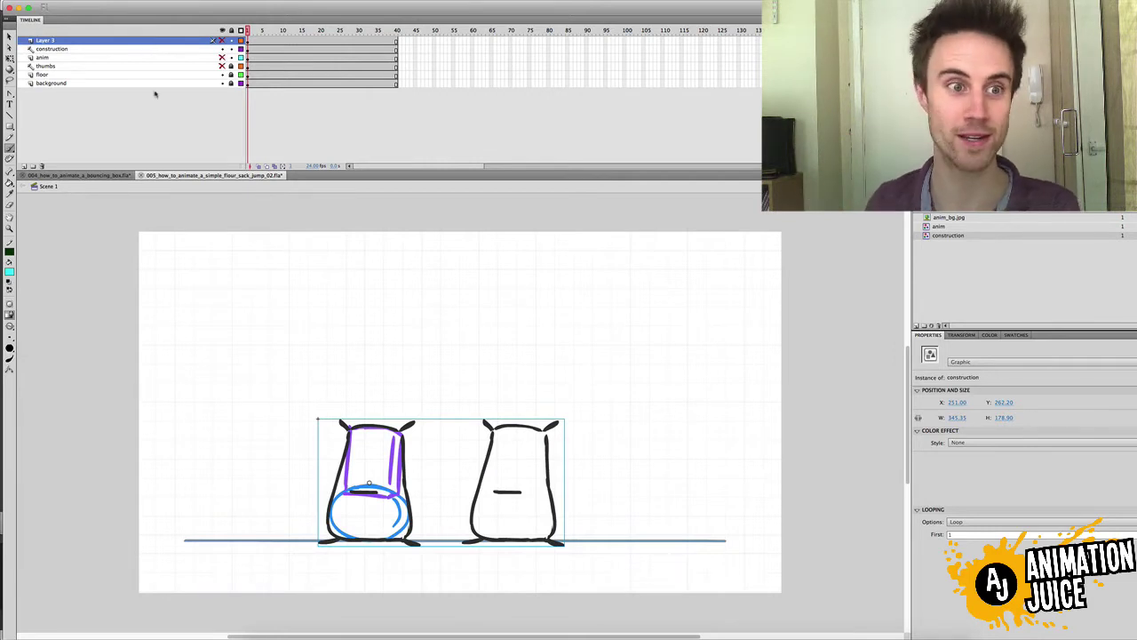
Show the annotation layer (Layer 3) and the thumbs layer, and hide the construction layer.
left_click(250, 32)
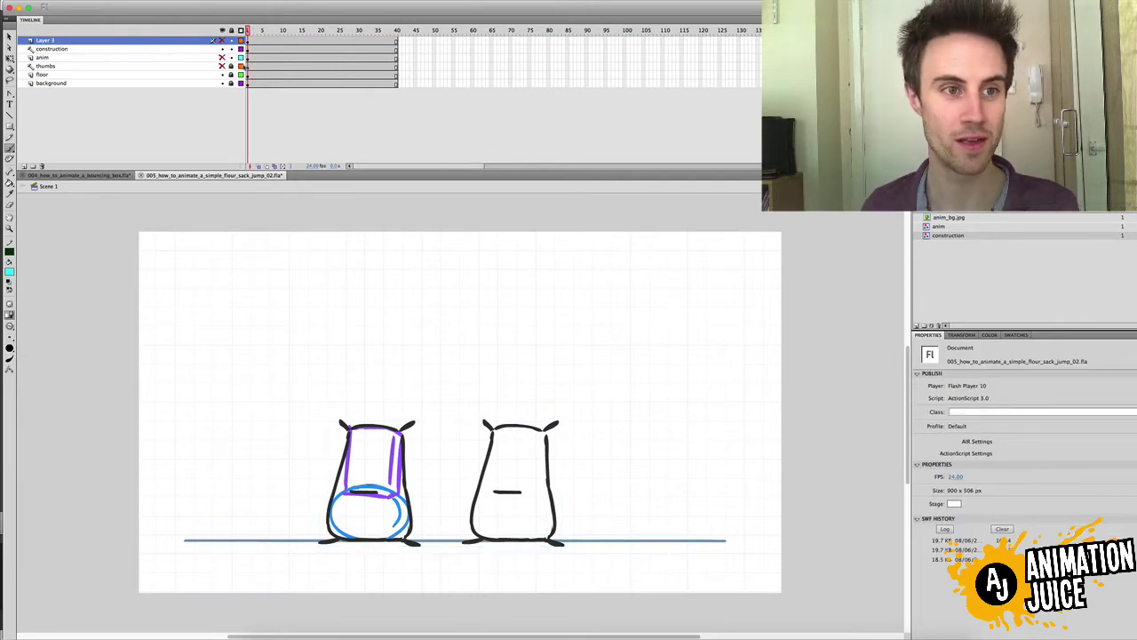
left_click(223, 41)
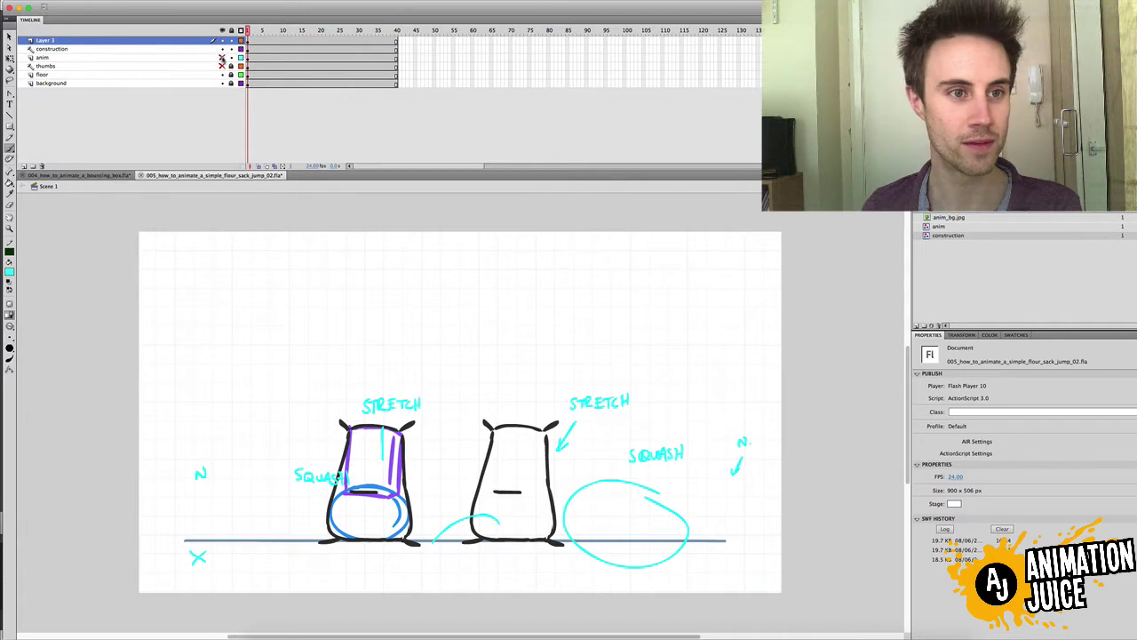
left_click(222, 66)
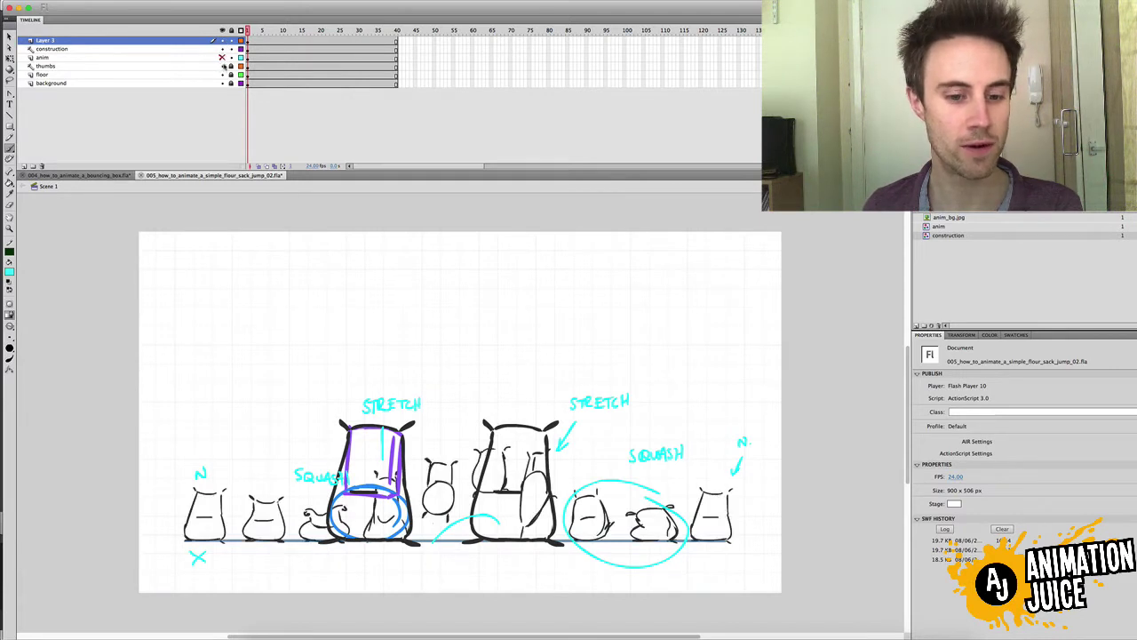
left_click(222, 41)
left_click(222, 41)
left_click(222, 50)
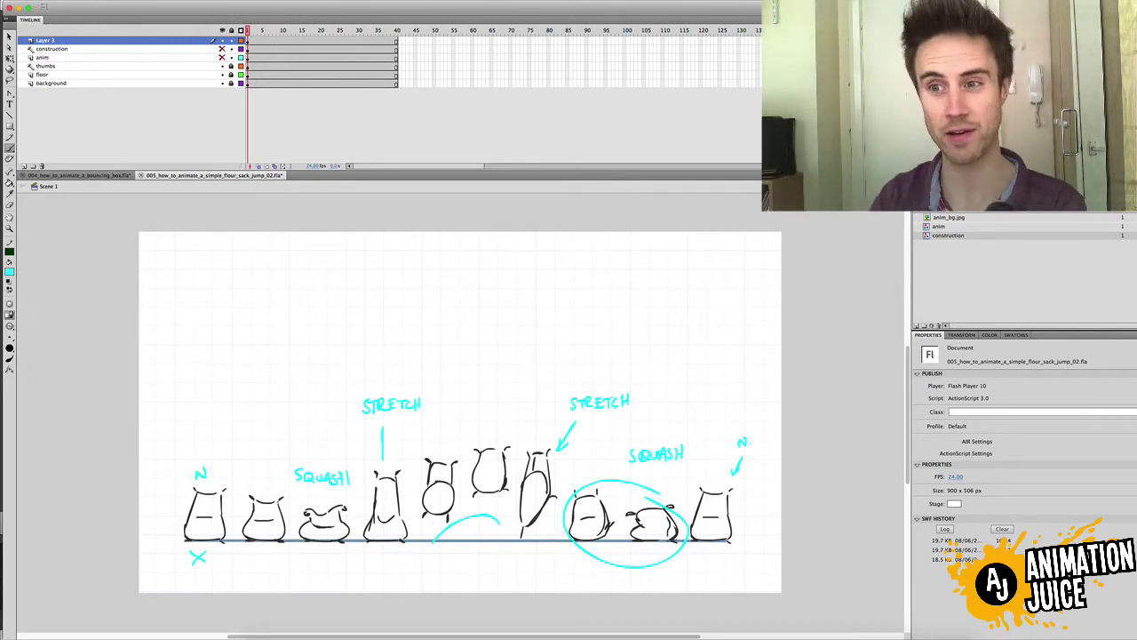
Show the anim layer, hide Layer 3 and the thumbs layer, and open the anim symbol for editing.
key("b")
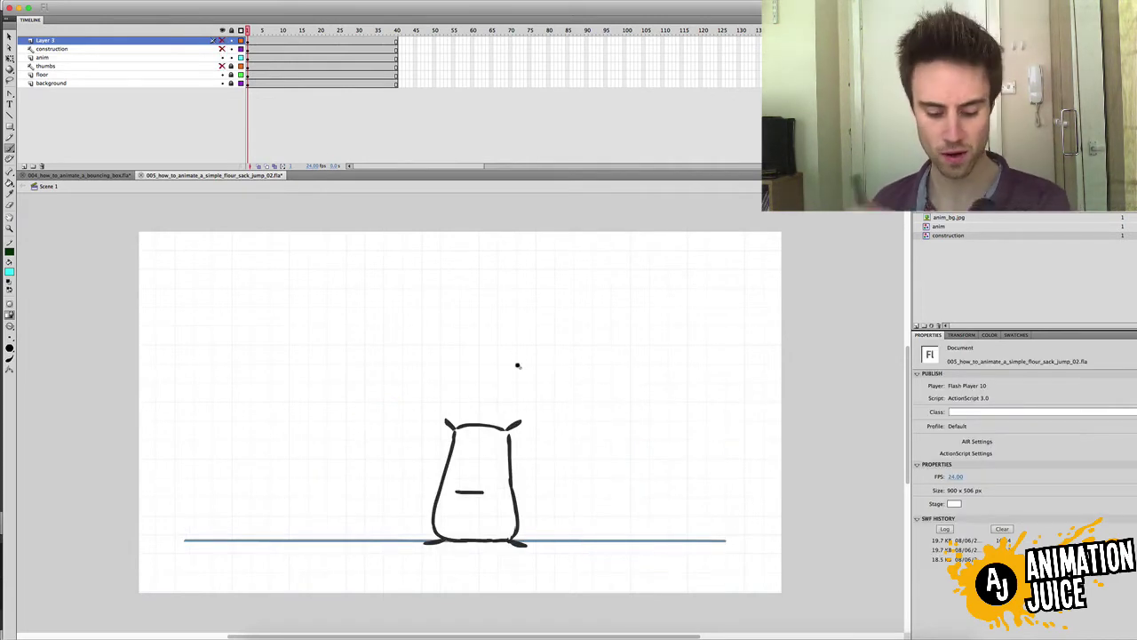
key("b")
key("v")
left_click(516, 428)
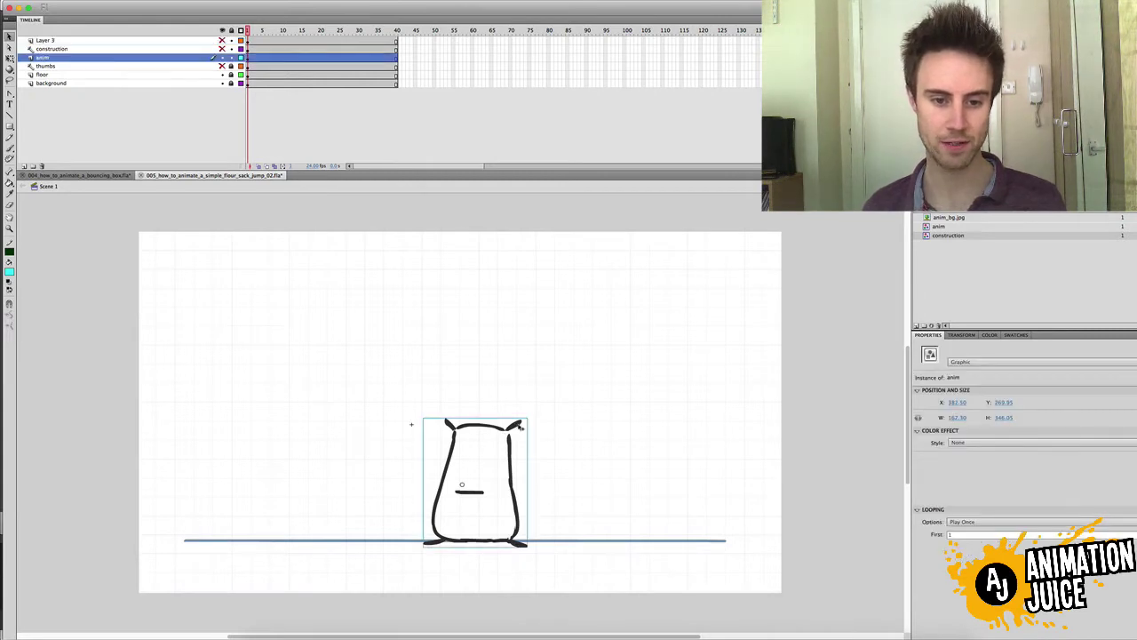
double_click(519, 427)
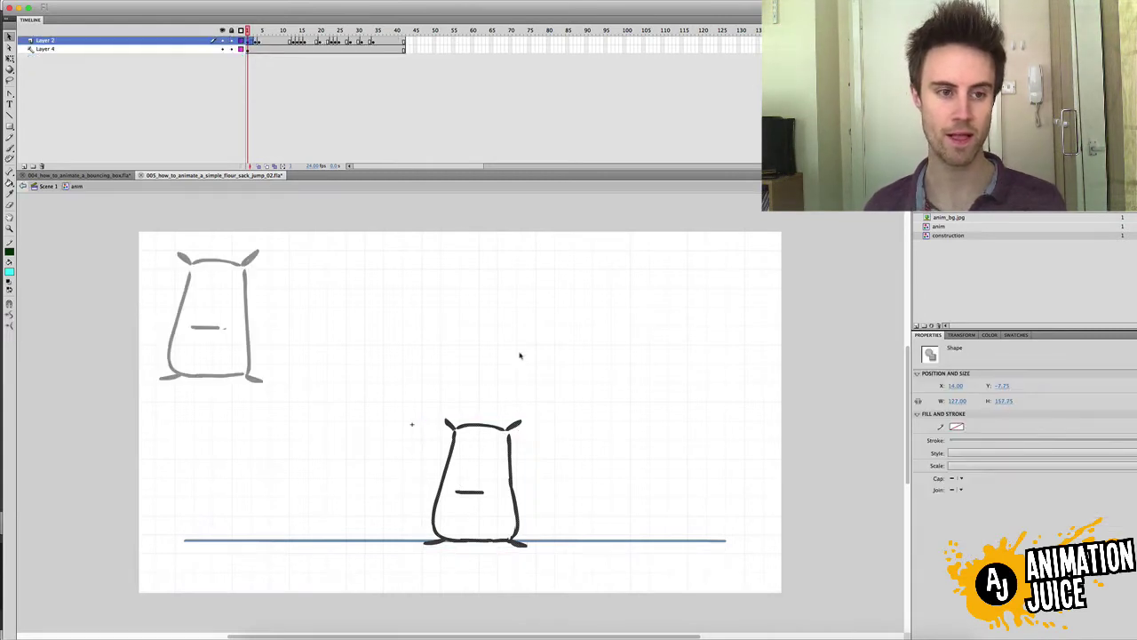
left_click(411, 424)
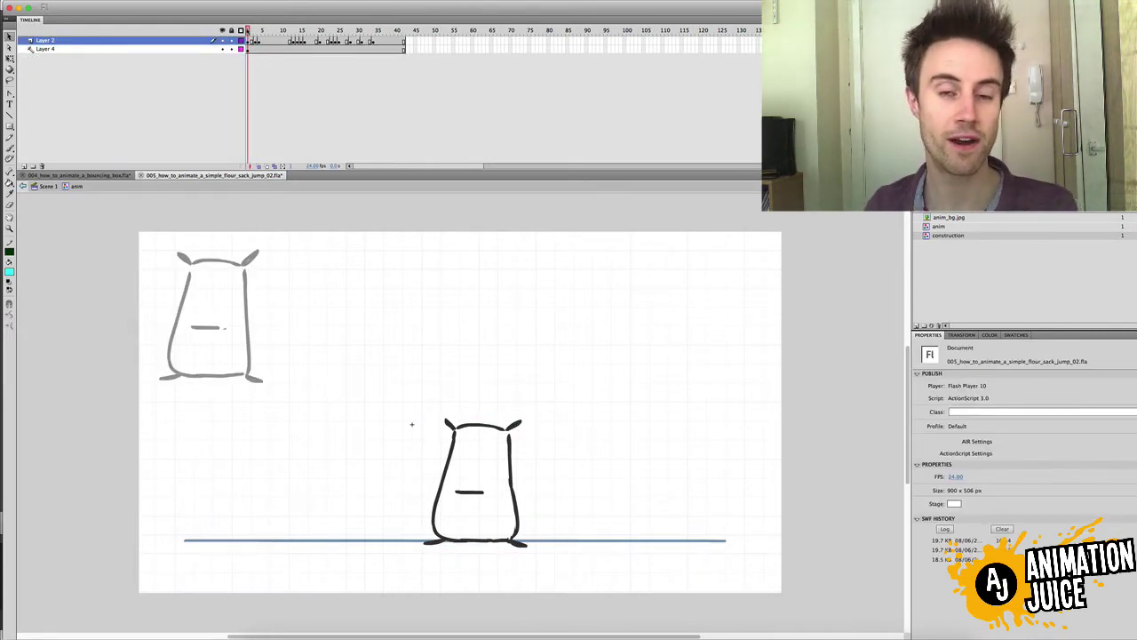
Flip back and forth between the first two frames of the anim symbol to compare the sack's starting pose.
key(".")
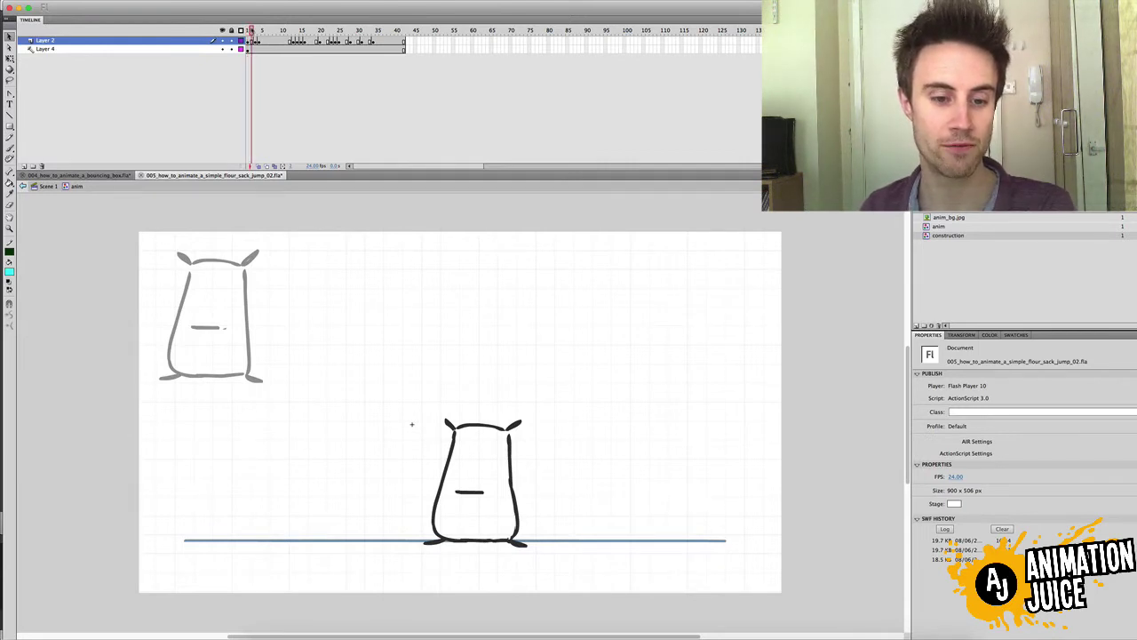
key(".")
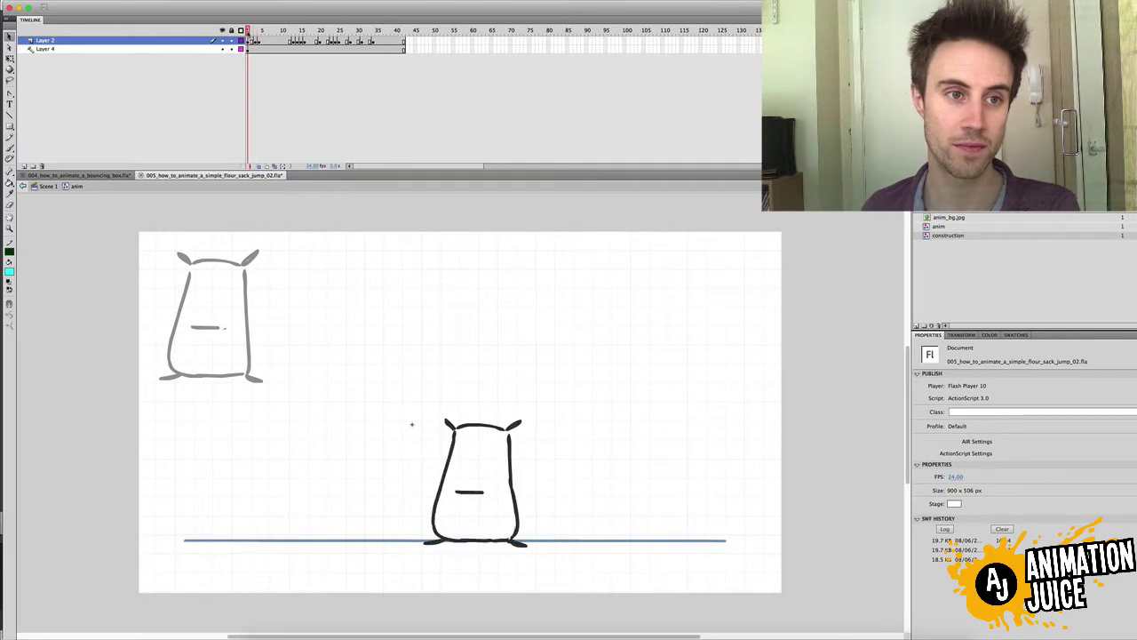
key(".")
key(".")
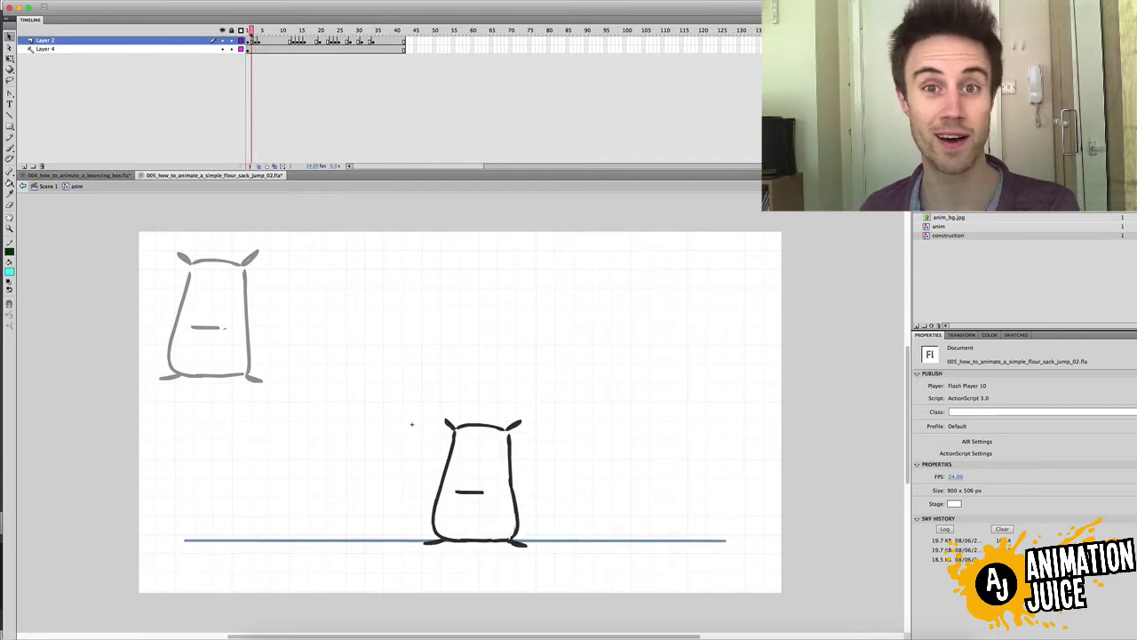
key(".")
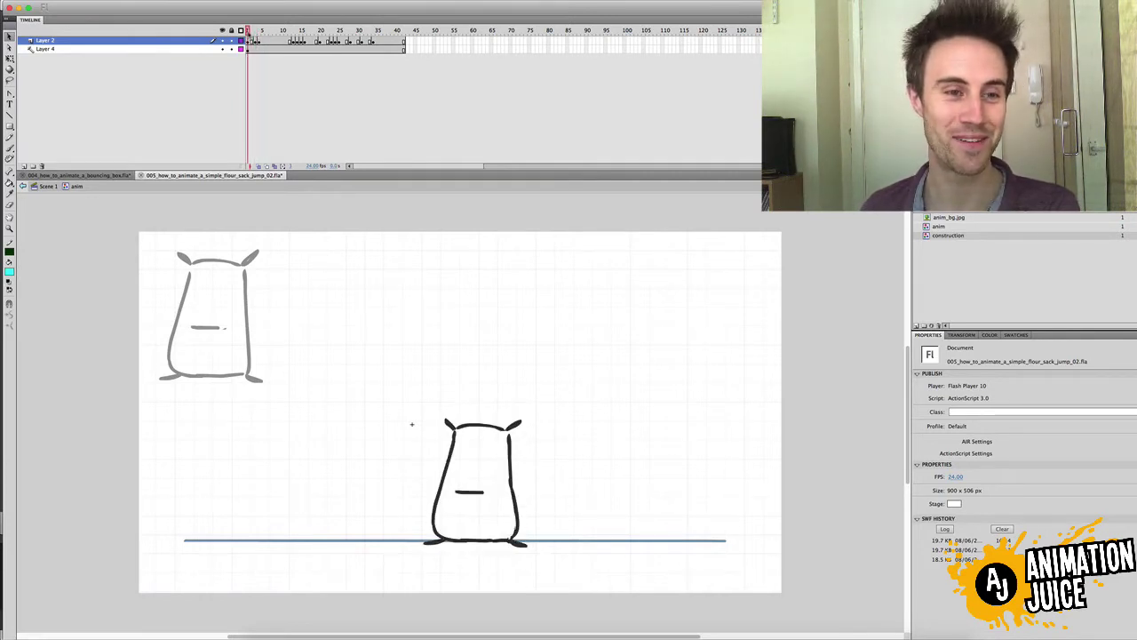
key(".")
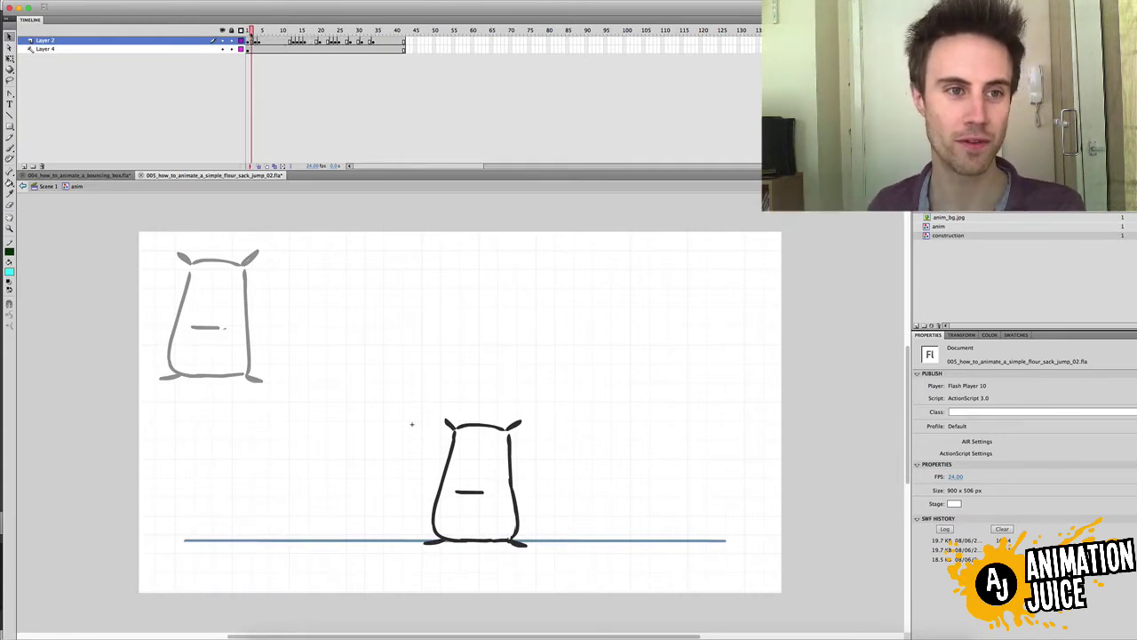
key(".")
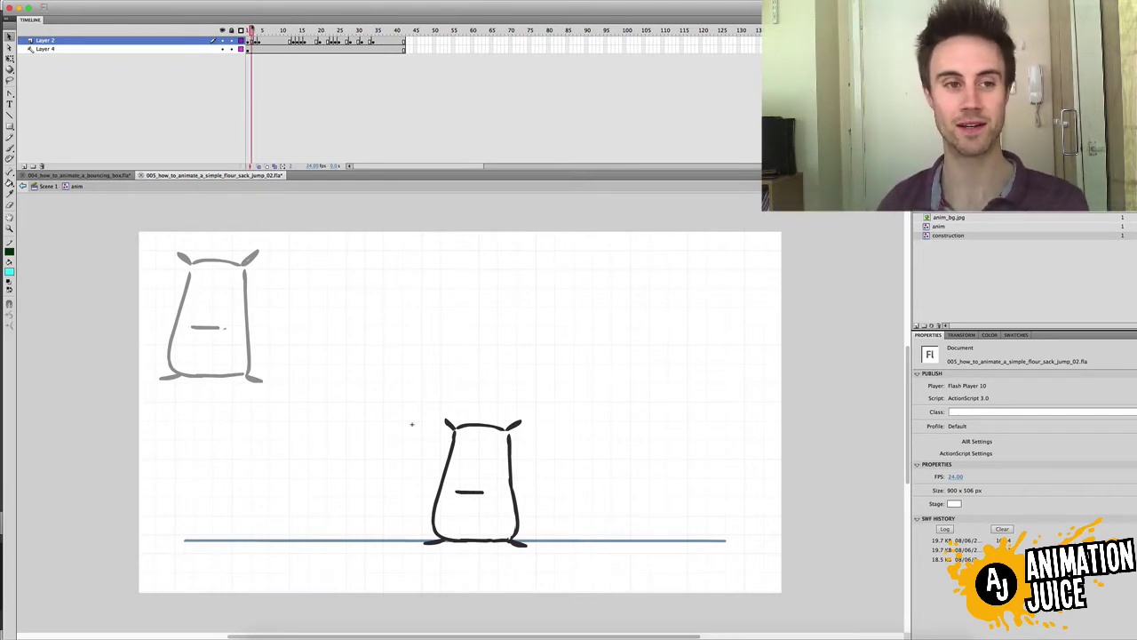
key("comma")
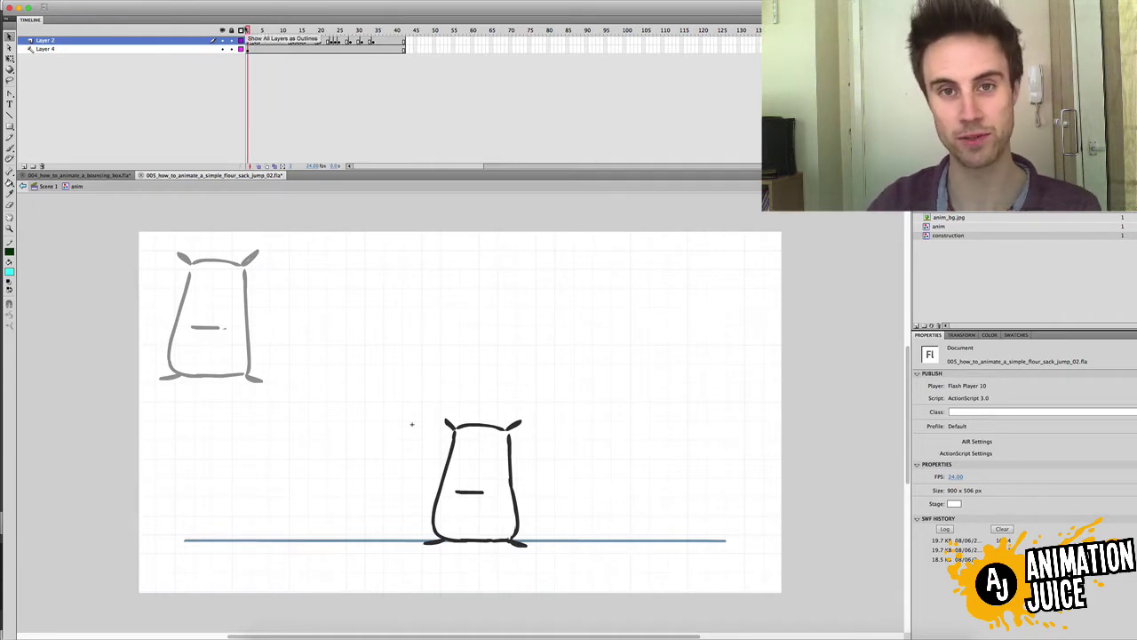
Step through the anim symbol frame by frame up to frame 36 to examine the squash, airborne, stretch and landing poses.
key("period")
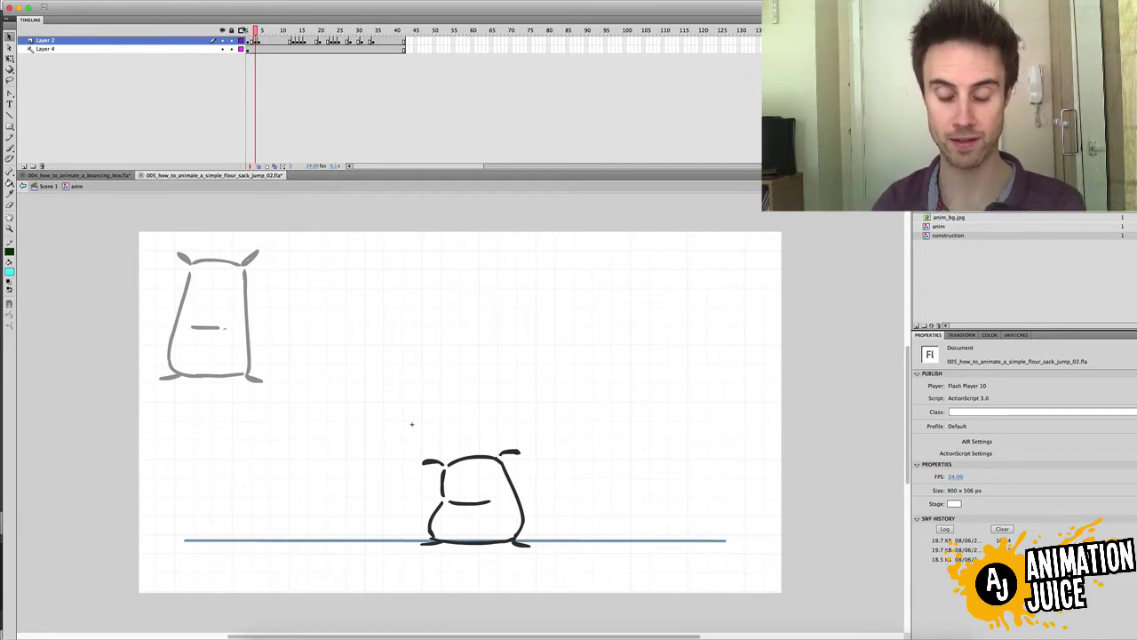
key(".")
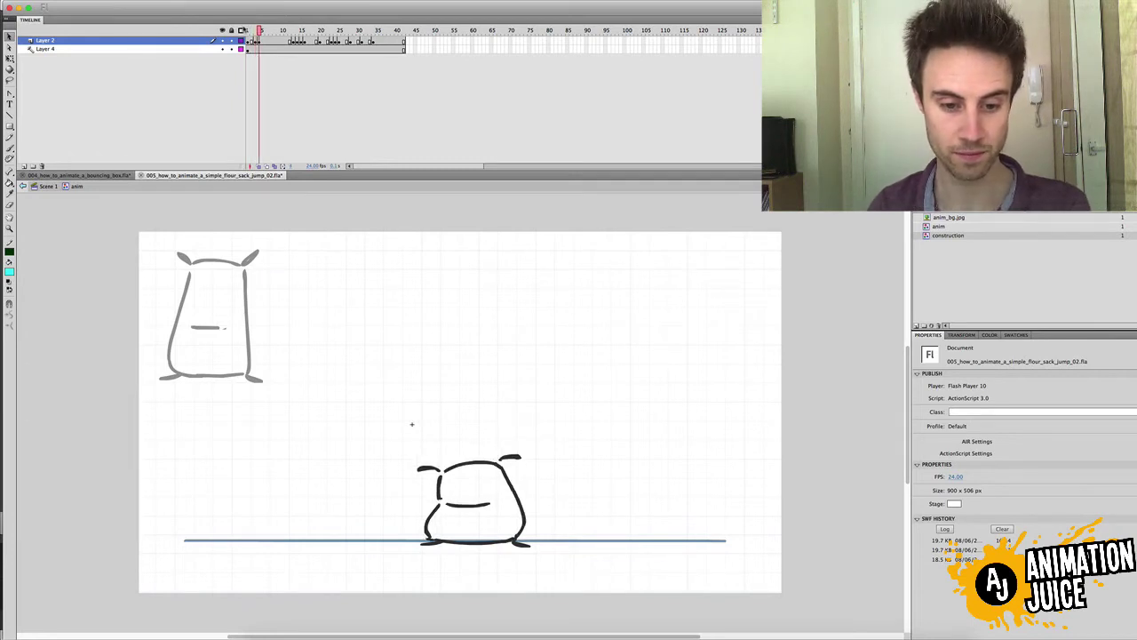
key(".")
key(".")
key(".")
key(".")
key(".")
key(".")
key(".")
key(".")
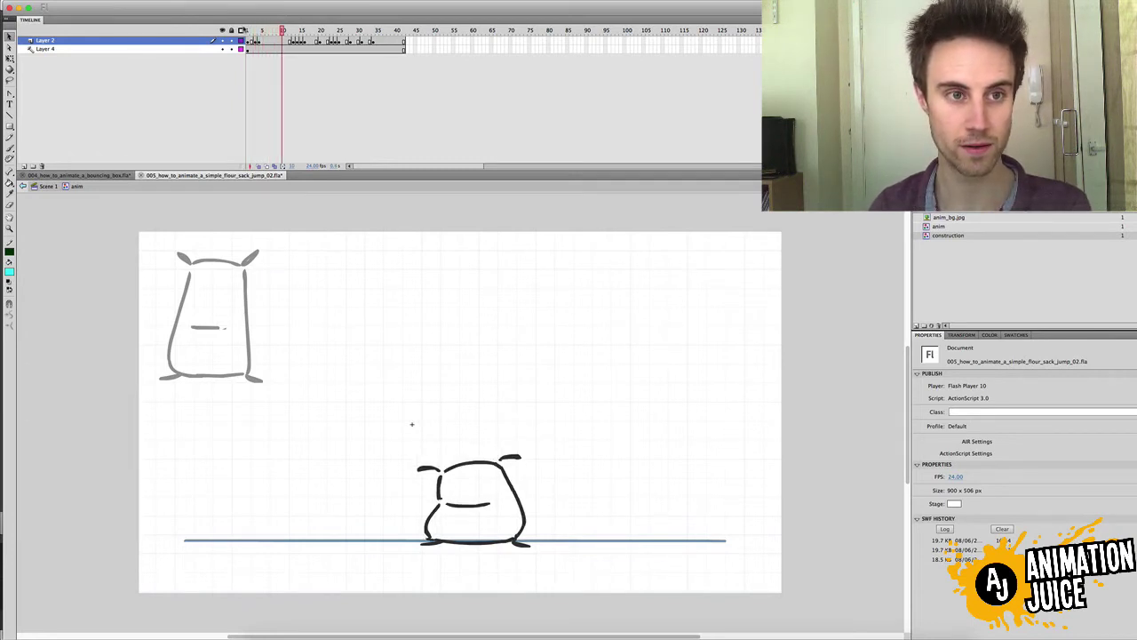
key(".")
key(".")
key(".")
key(".")
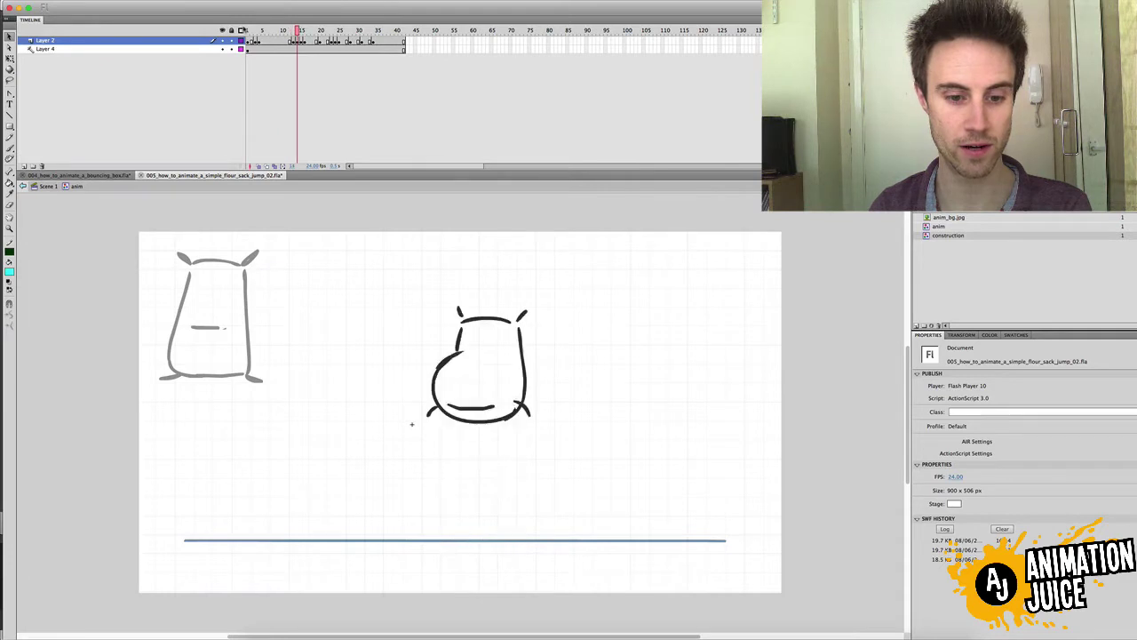
key(".")
key(".")
key(".")
key(".")
key(".")
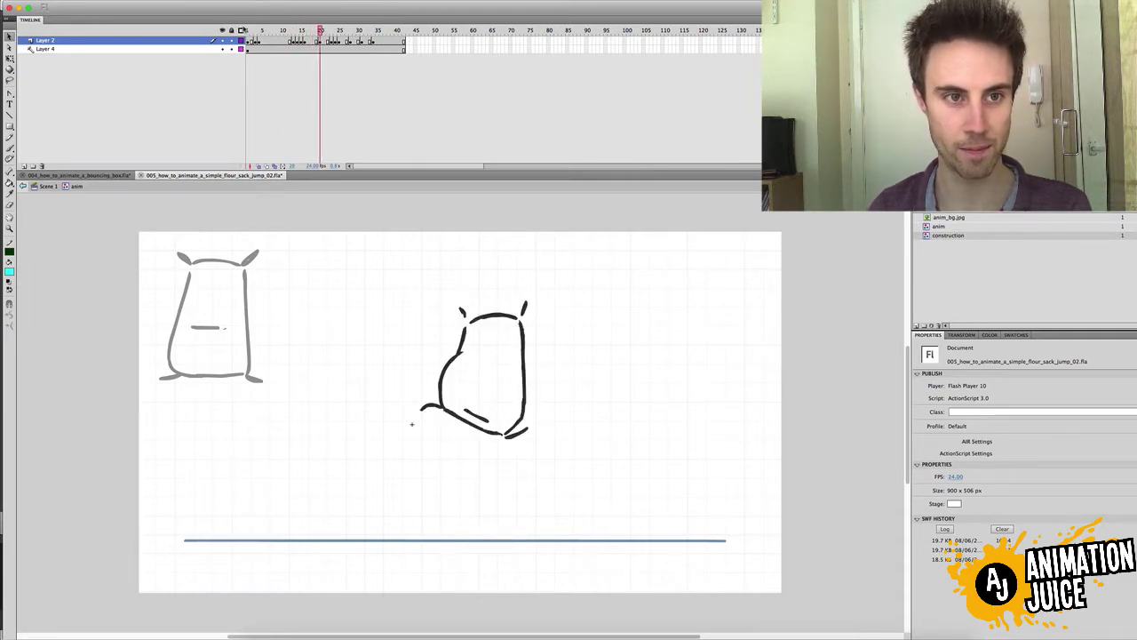
key(".")
key(".")
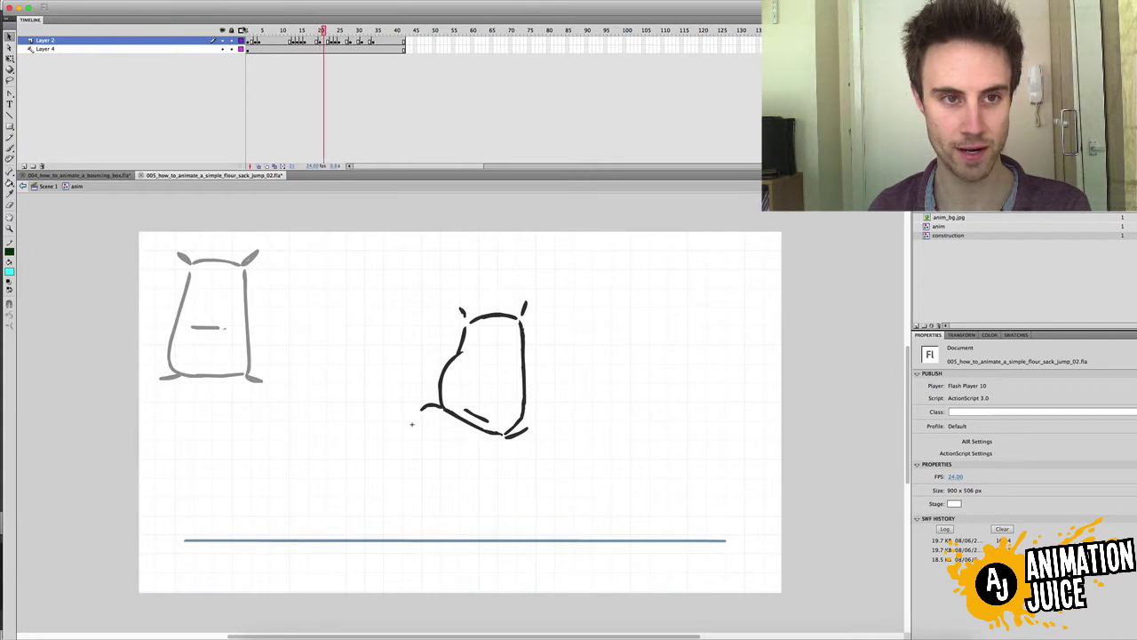
key(".")
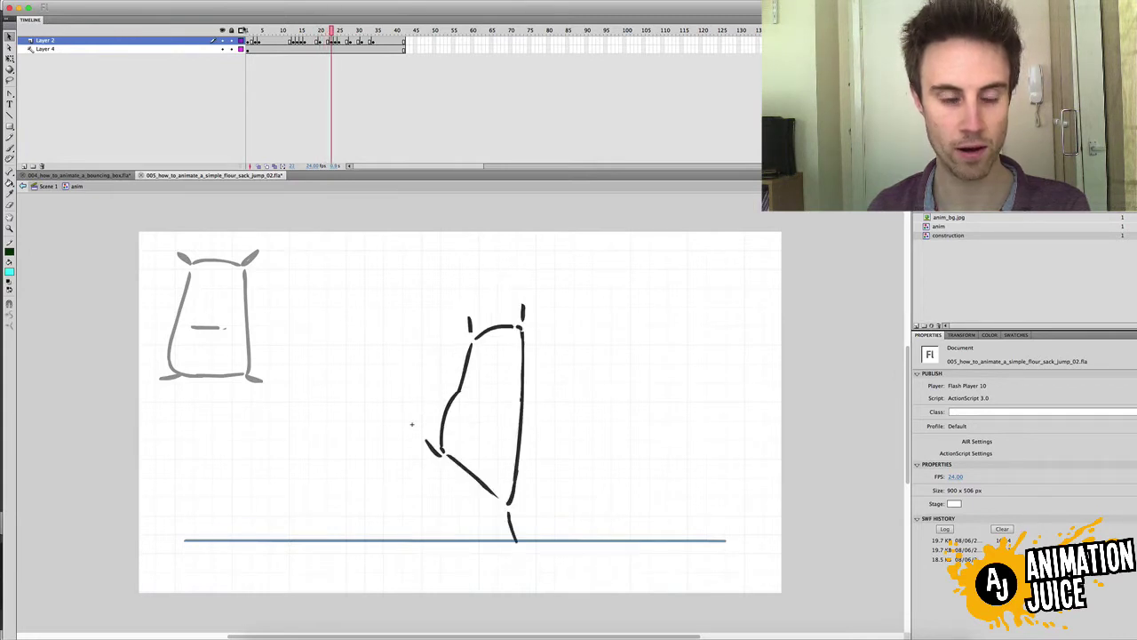
key(".")
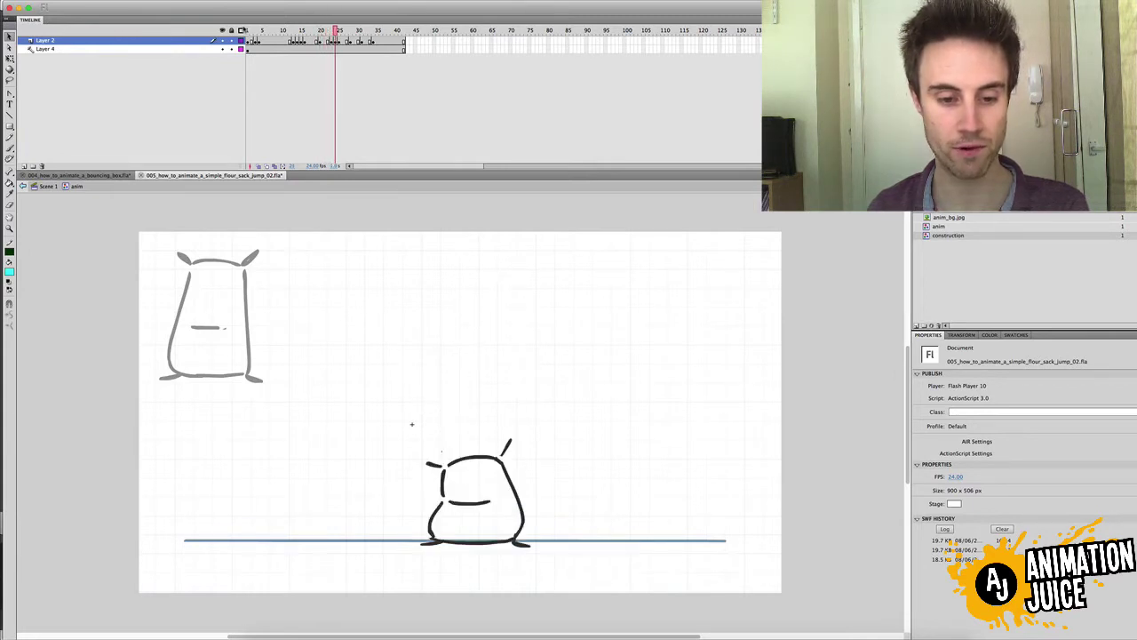
key(".")
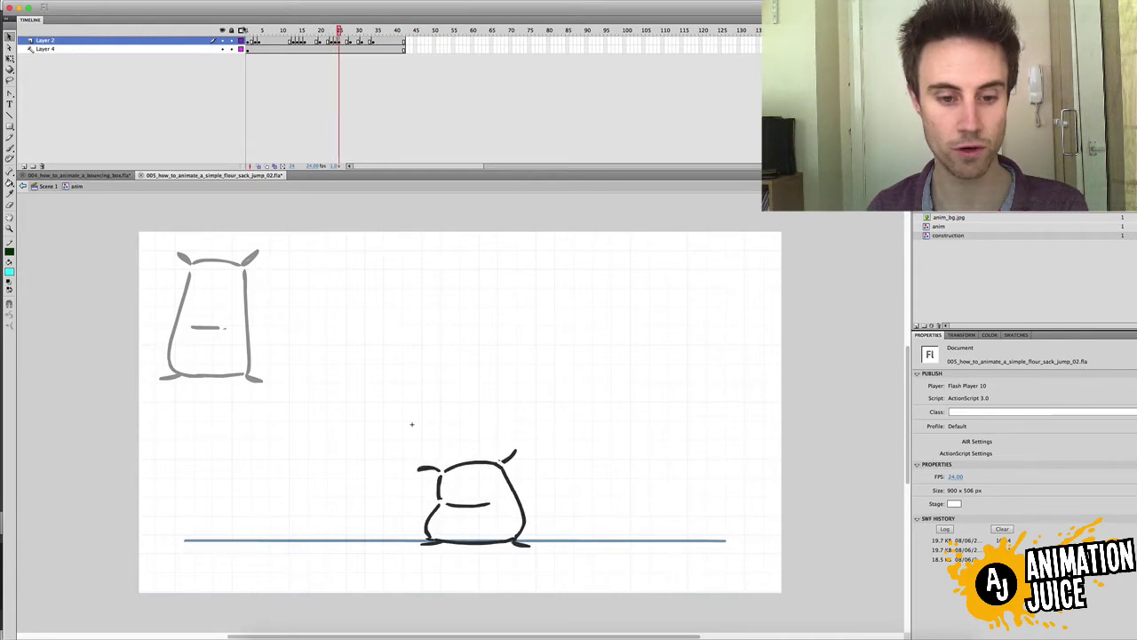
key(".")
key(".")
key(".")
key(".")
key(".")
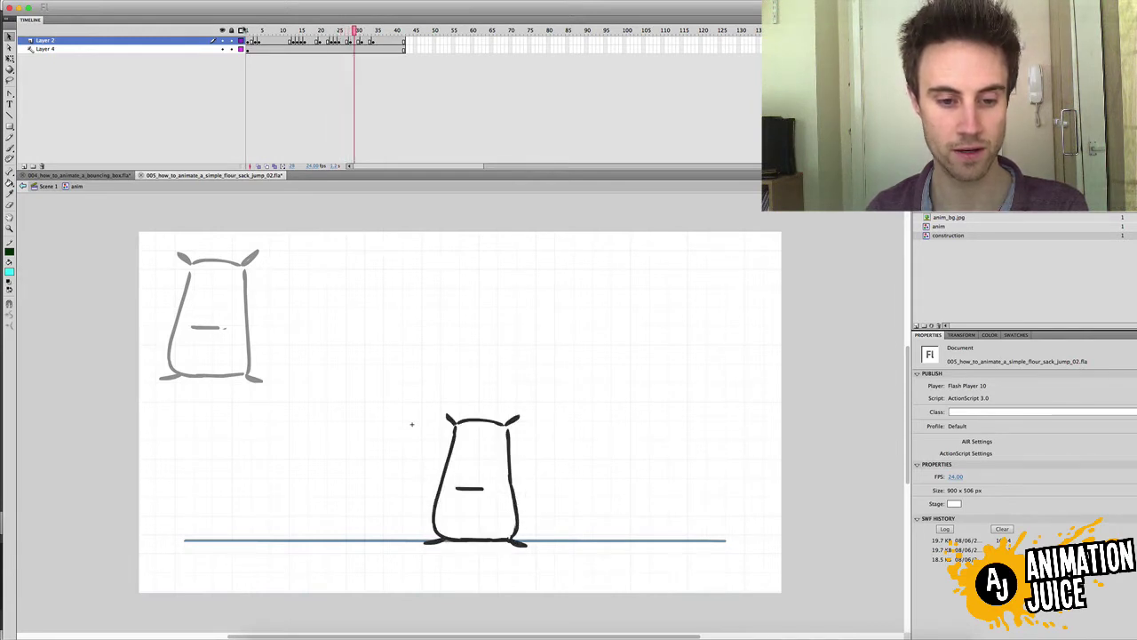
key(".")
key(".")
key(".")
key(".")
key(".")
key(".")
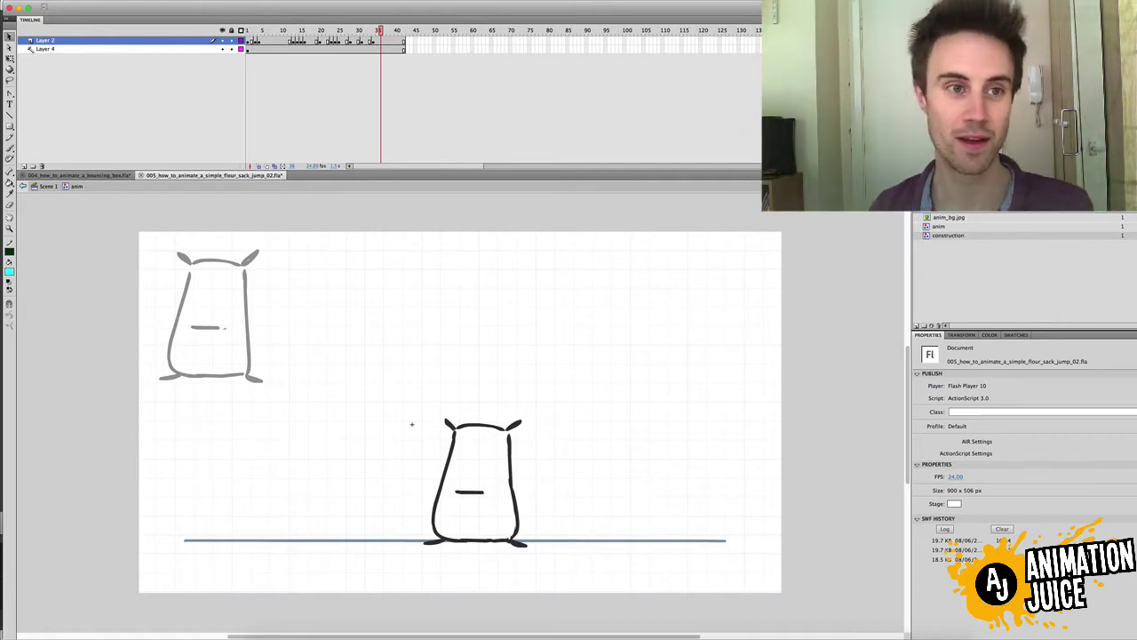
Return to frame 1, test the movie and close its preview window.
left_click_drag(254, 33, 248, 33)
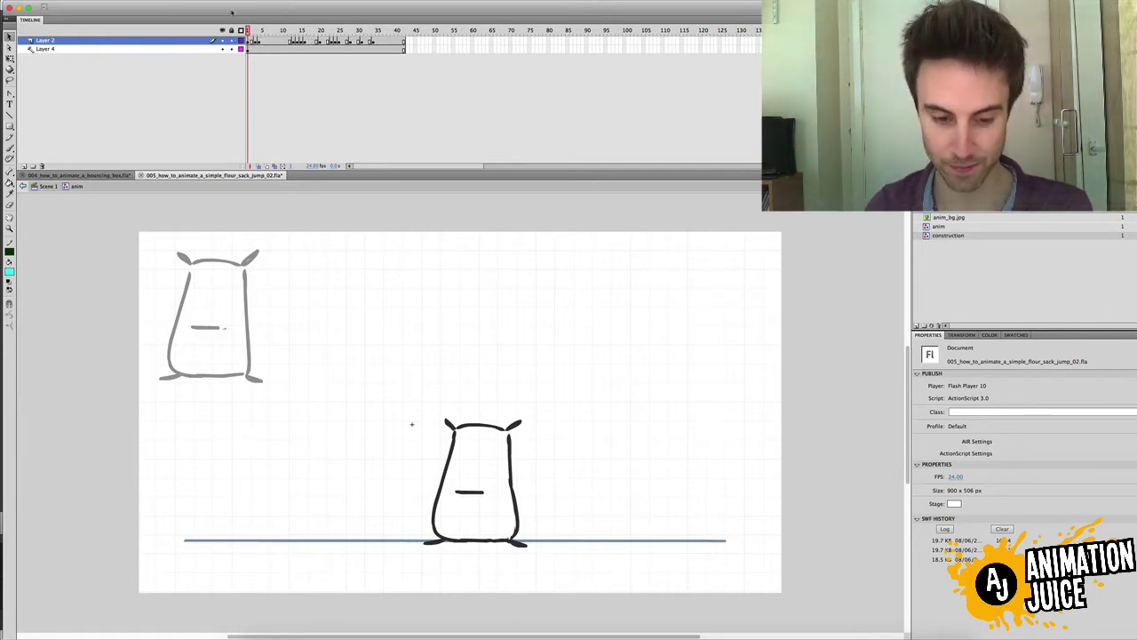
key("super+Return")
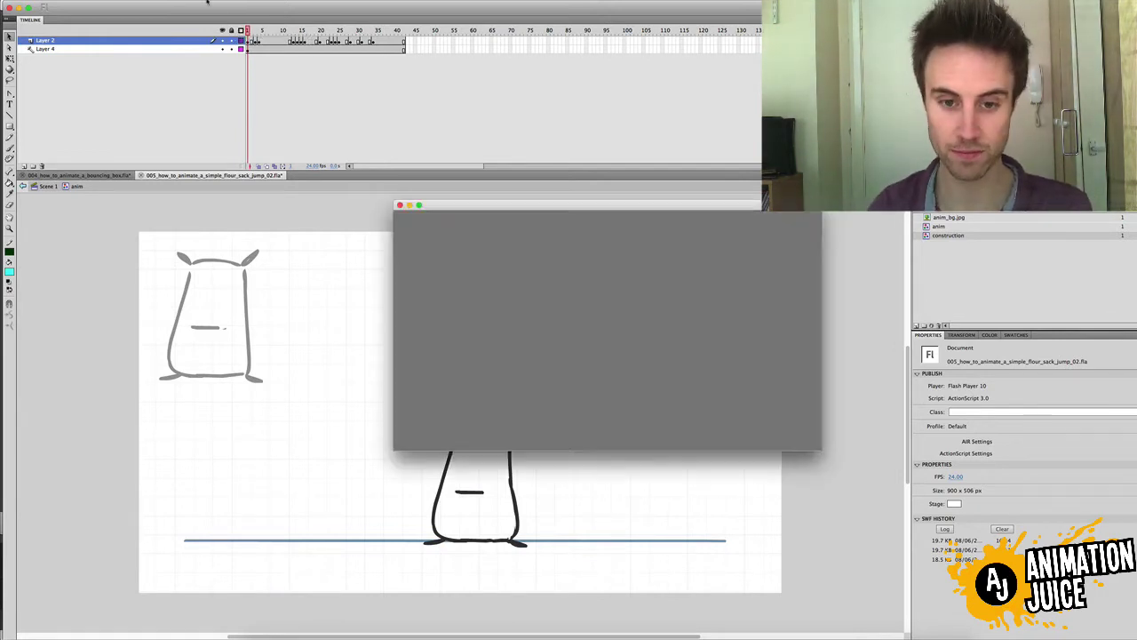
left_click(400, 205)
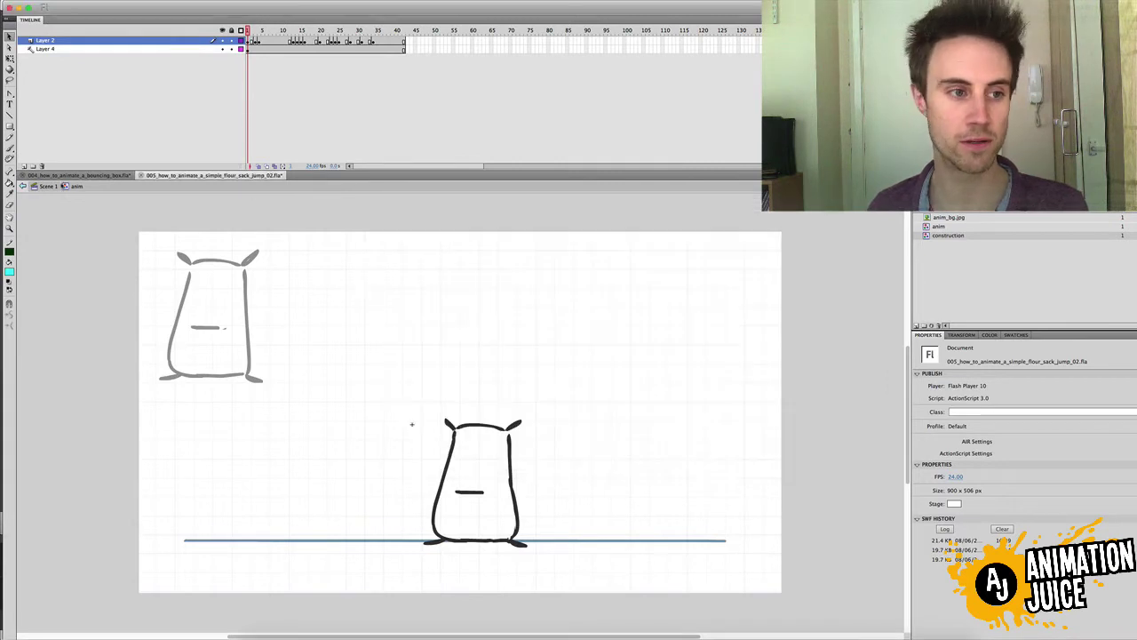
Return to Scene 1, convert the annotation layer (Layer 3) to a guide layer and hide it.
left_click(48, 185)
left_click(222, 41)
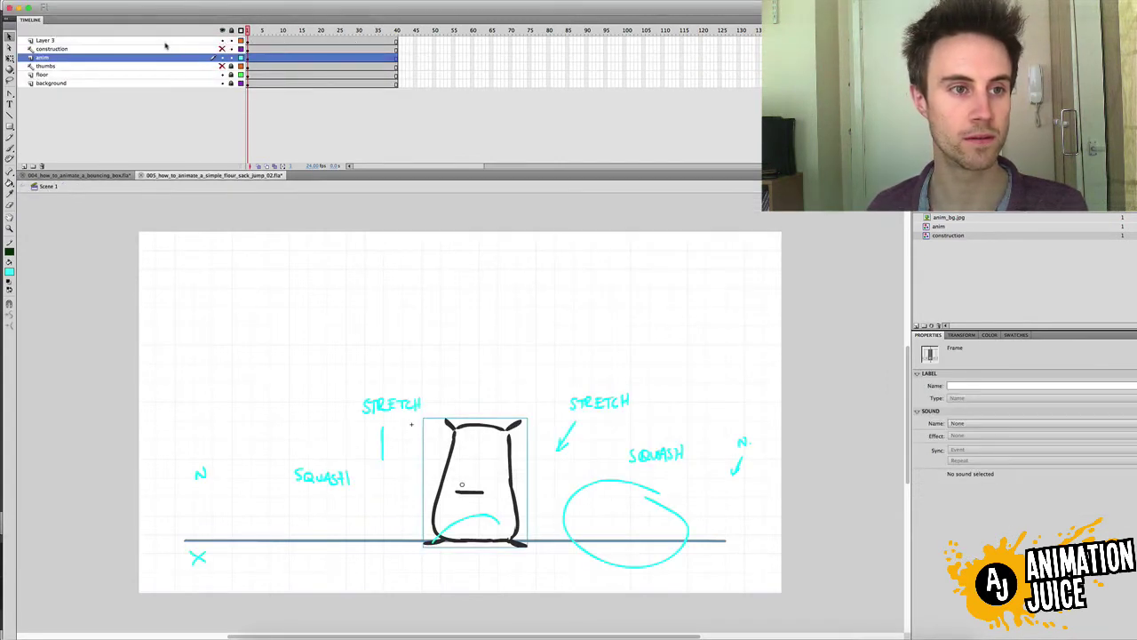
right_click(167, 42)
left_click(188, 105)
left_click(223, 40)
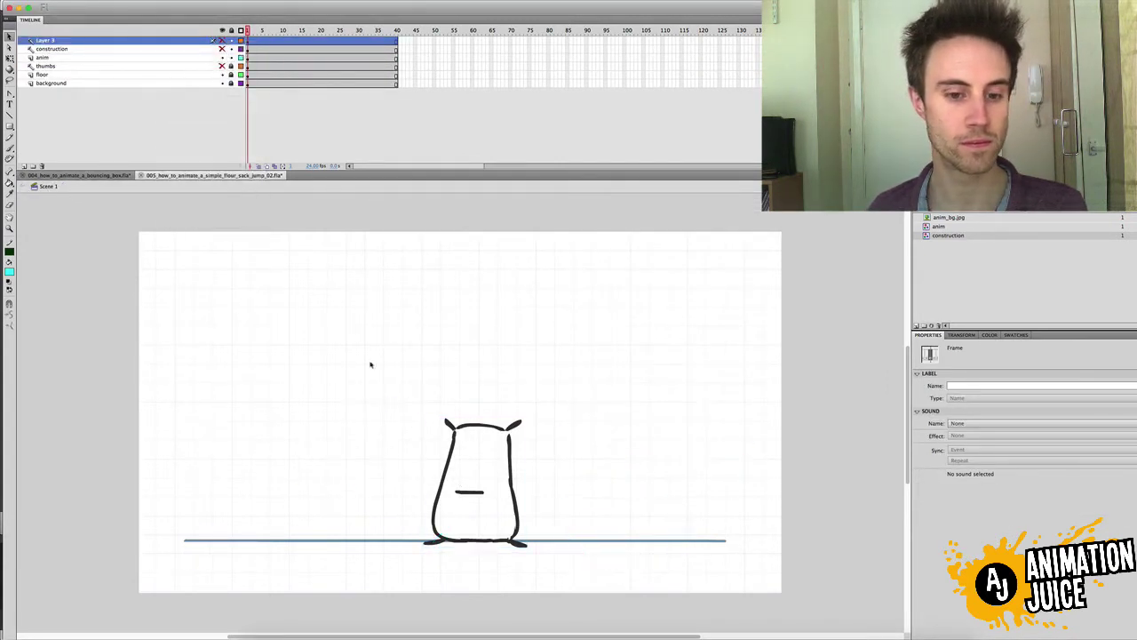
Reopen the anim symbol for editing, test the movie to review the sack's jump, and close the preview.
left_click(507, 426)
double_click(507, 425)
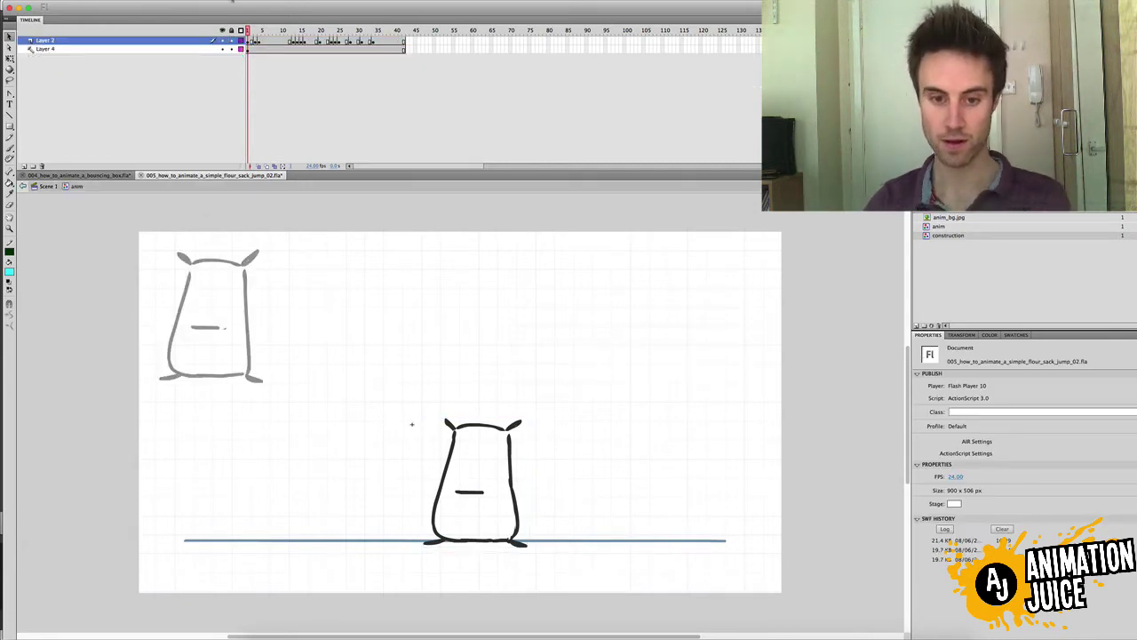
key("super+Return")
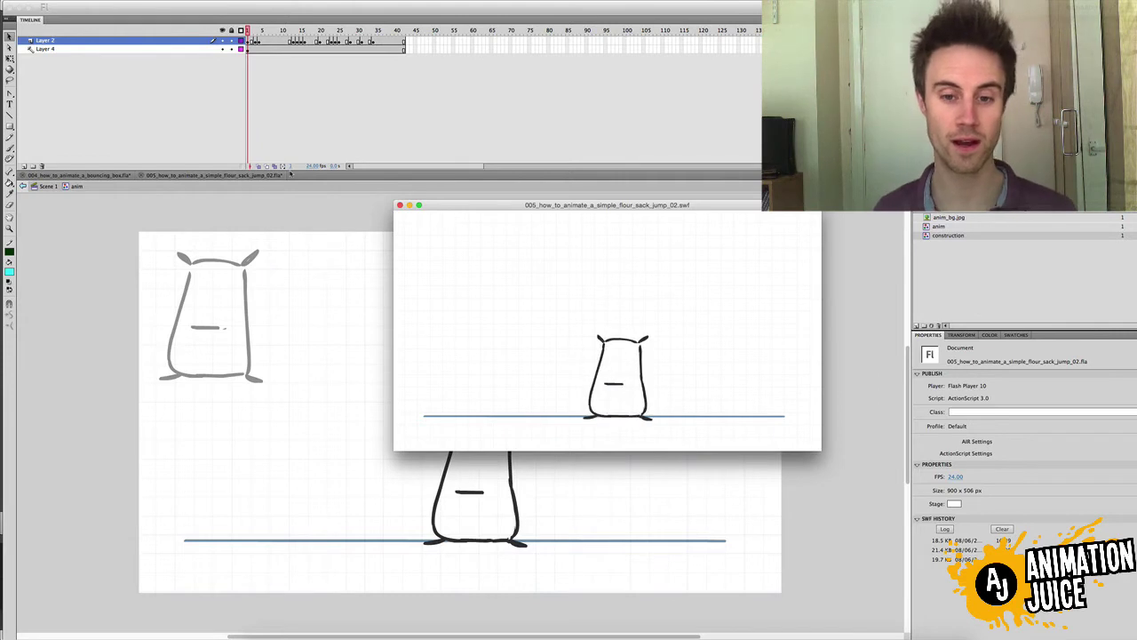
left_click_drag(471, 204, 458, 162)
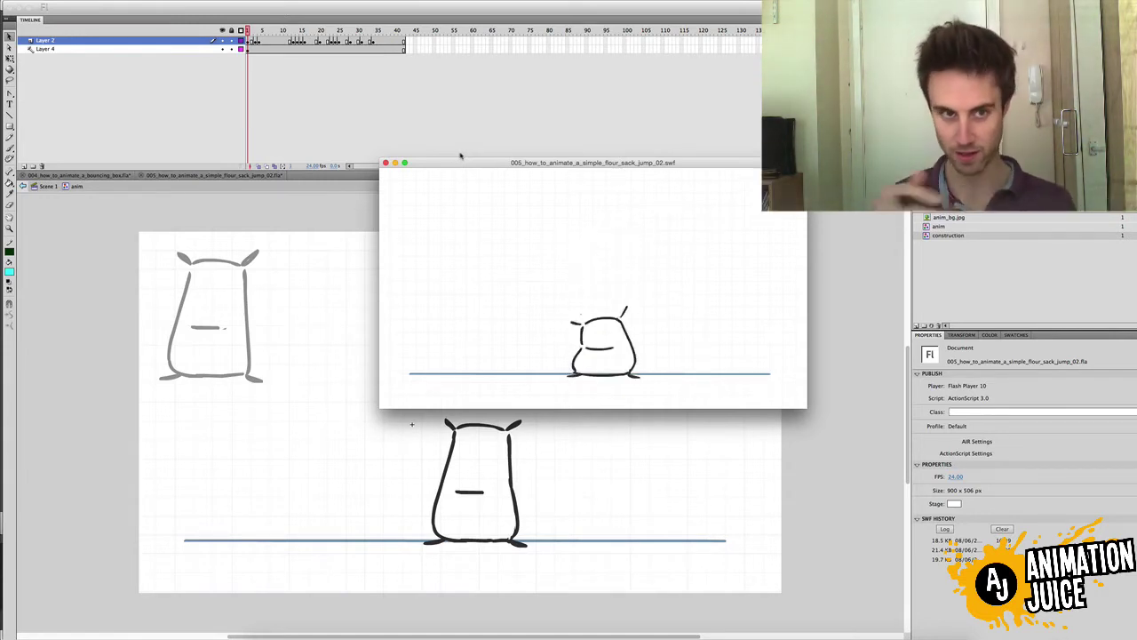
left_click(385, 164)
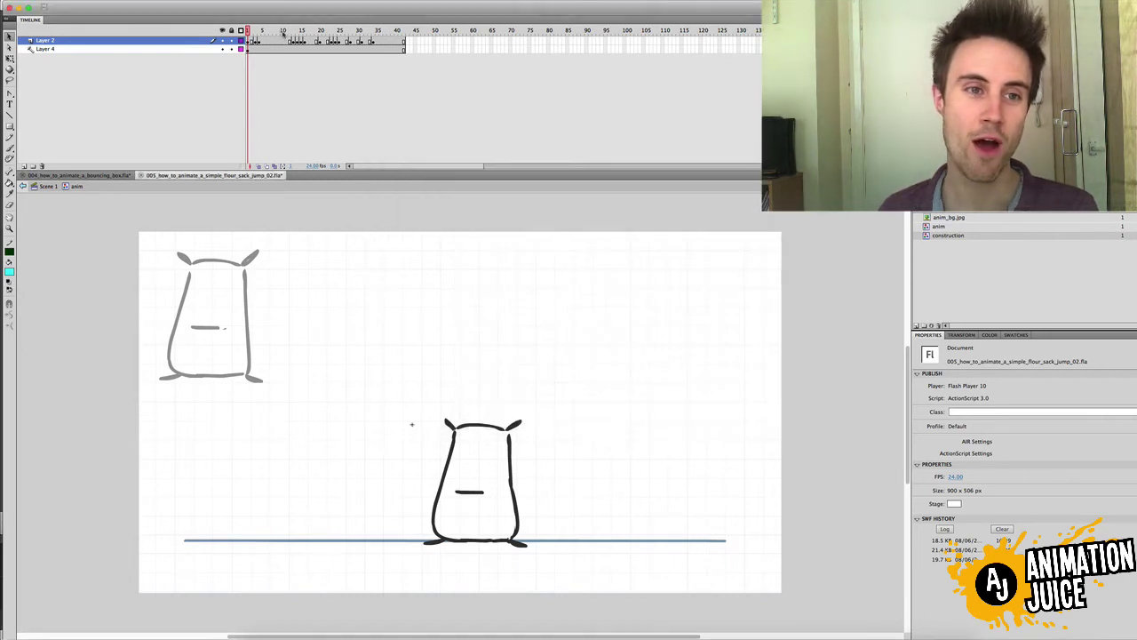
Step through the anim symbol from frame 3 to frame 12 to examine how long the squash pose is held.
left_click_drag(284, 33, 257, 36)
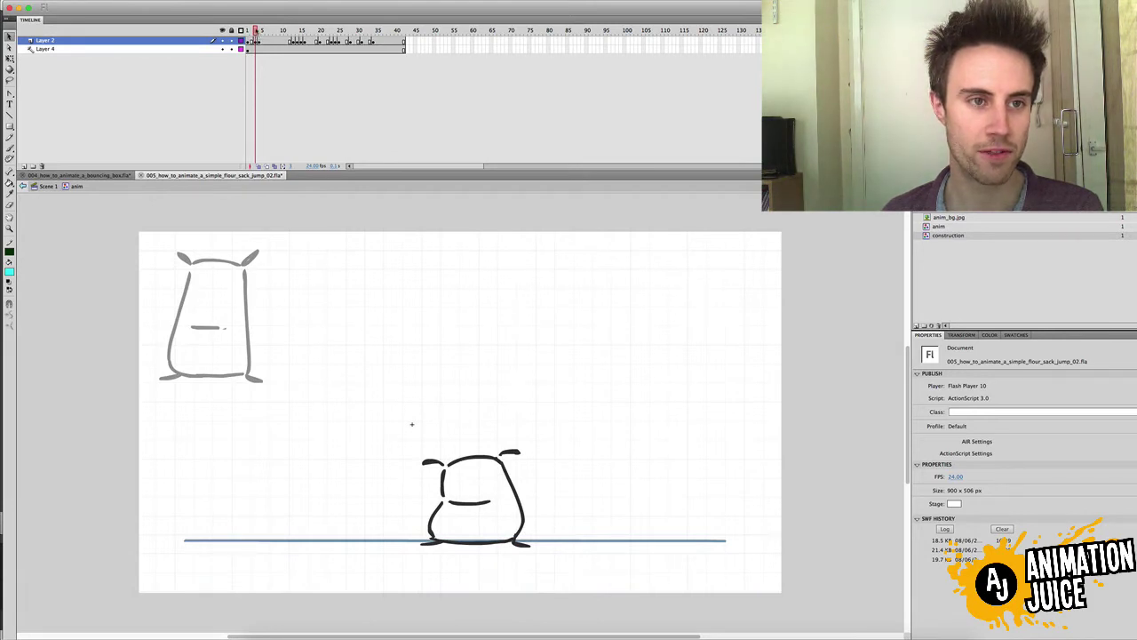
key("period")
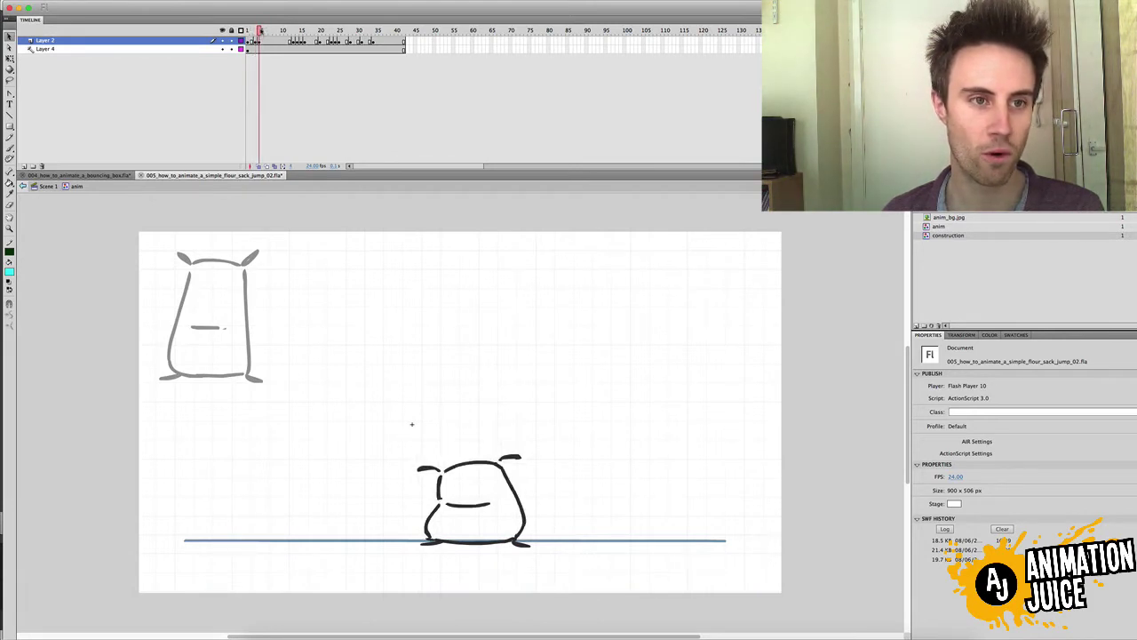
left_click_drag(260, 32, 263, 31)
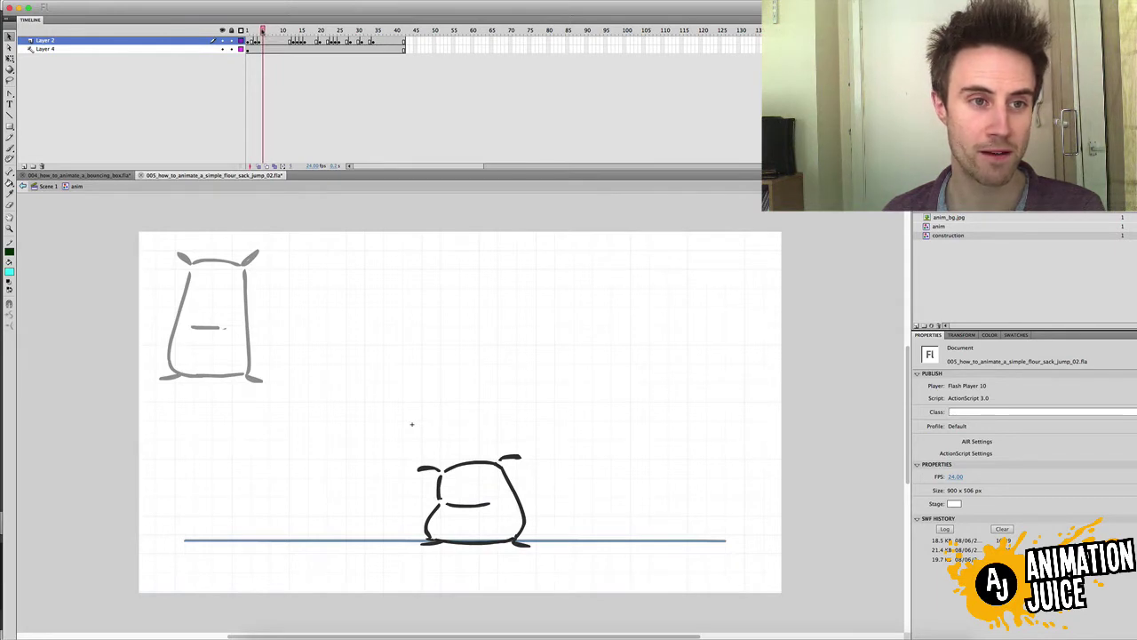
left_click_drag(263, 31, 259, 31)
left_click_drag(259, 31, 263, 32)
key("period")
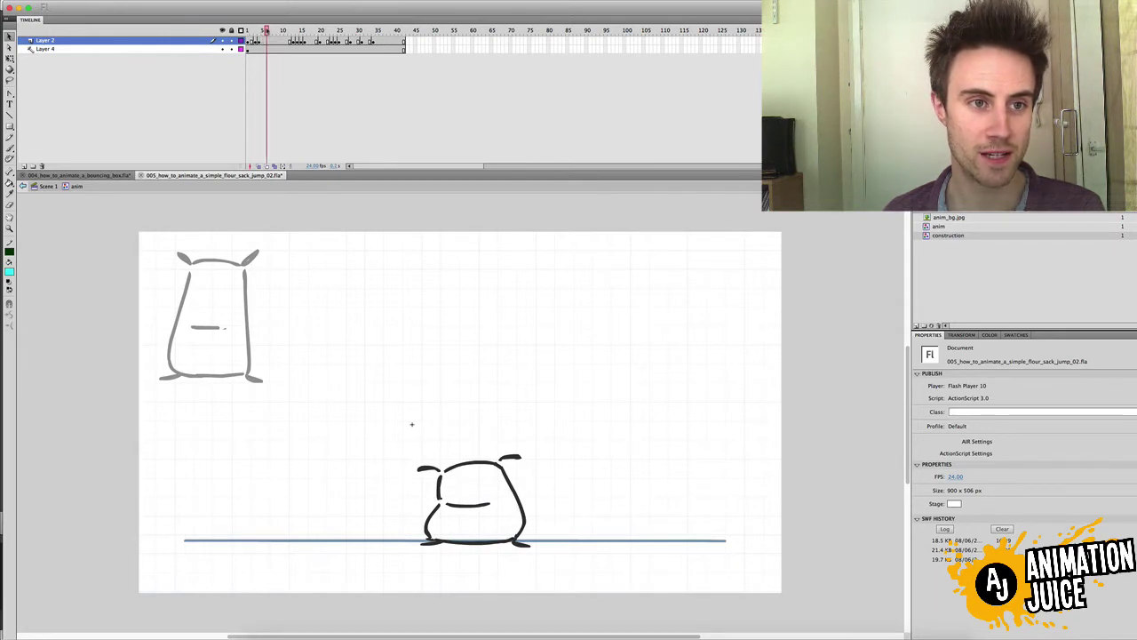
key("period")
key("period")
key("period")
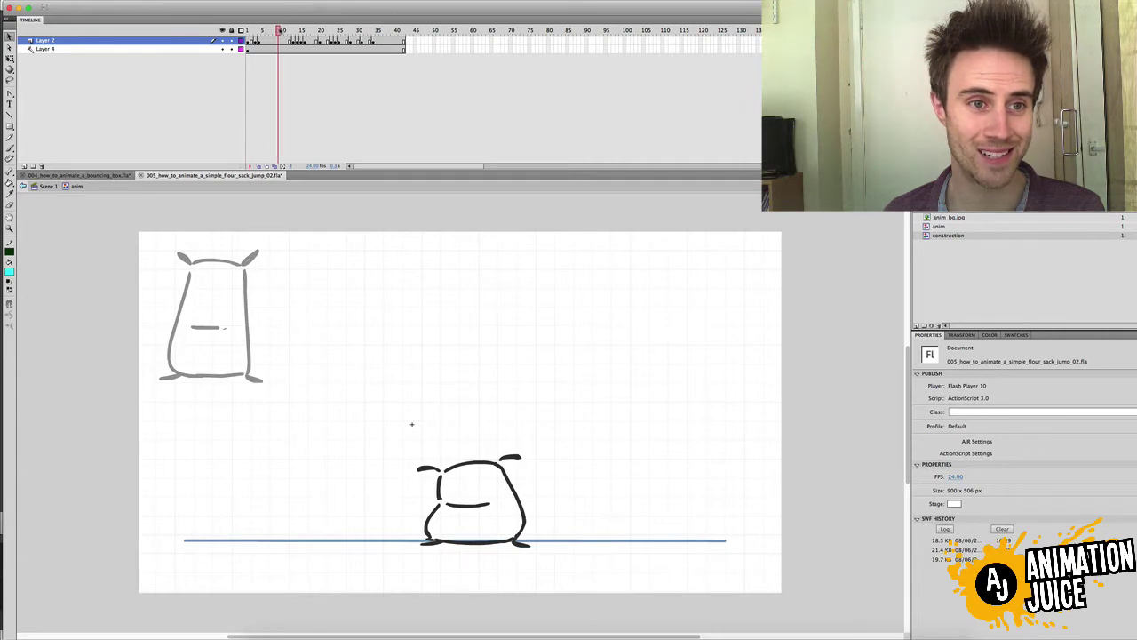
key("period")
key("period")
key("period")
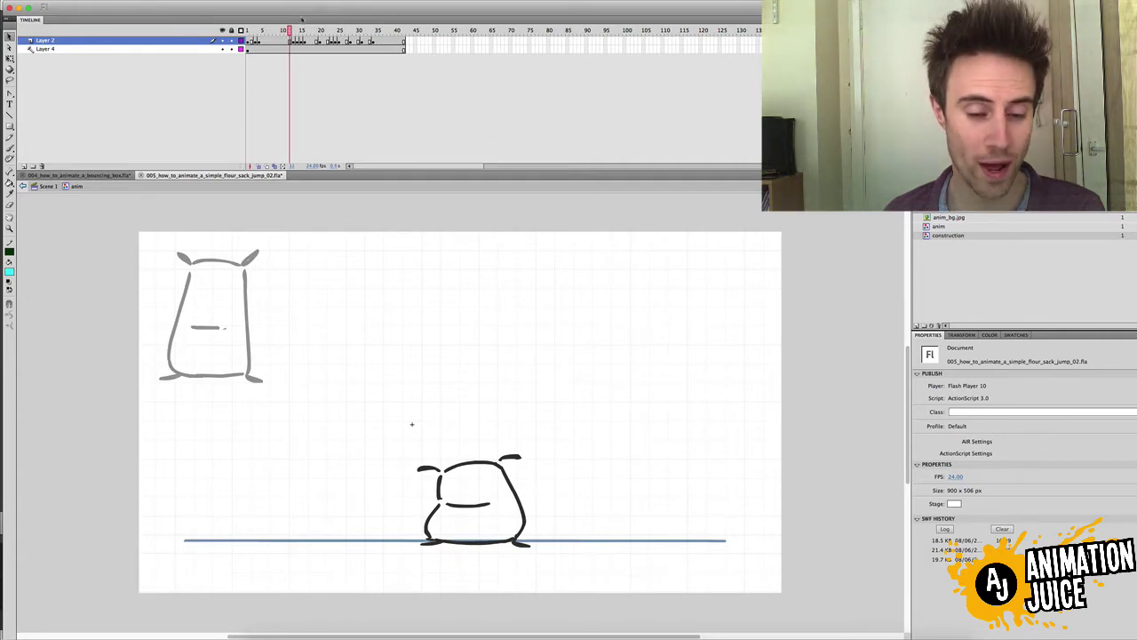
Highlight the held squash frames 5 to 12 on Layer 2 and switch to the Brush tool at frame 12.
left_click_drag(264, 40, 290, 42)
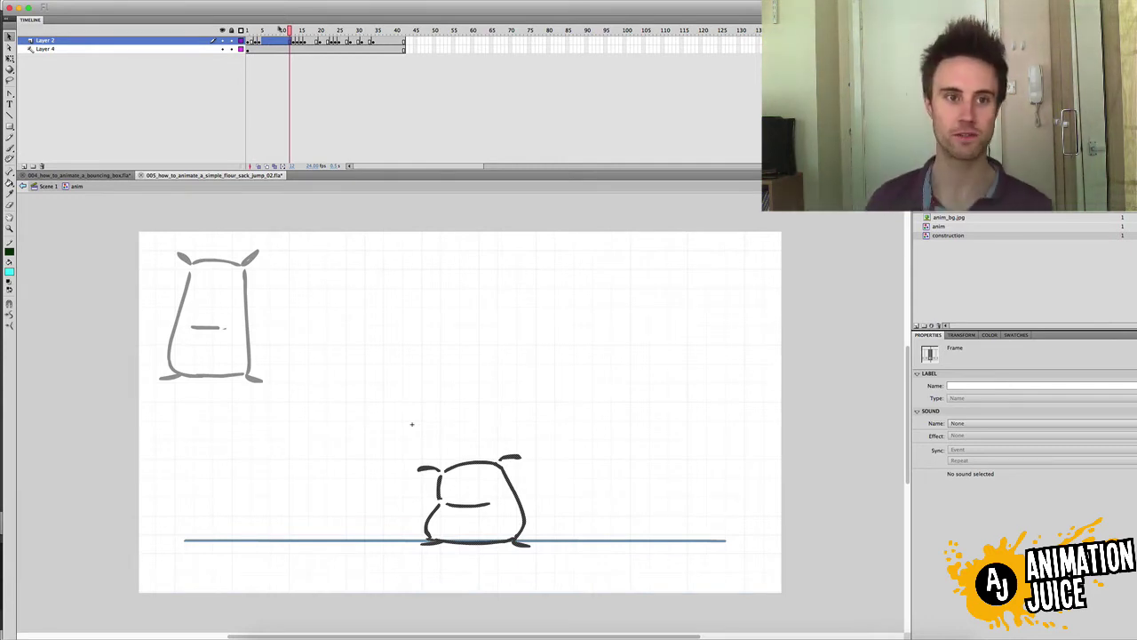
mouse_move(291, 31)
left_mouse_down()
mouse_move(259, 31)
mouse_move(292, 32)
left_mouse_up()
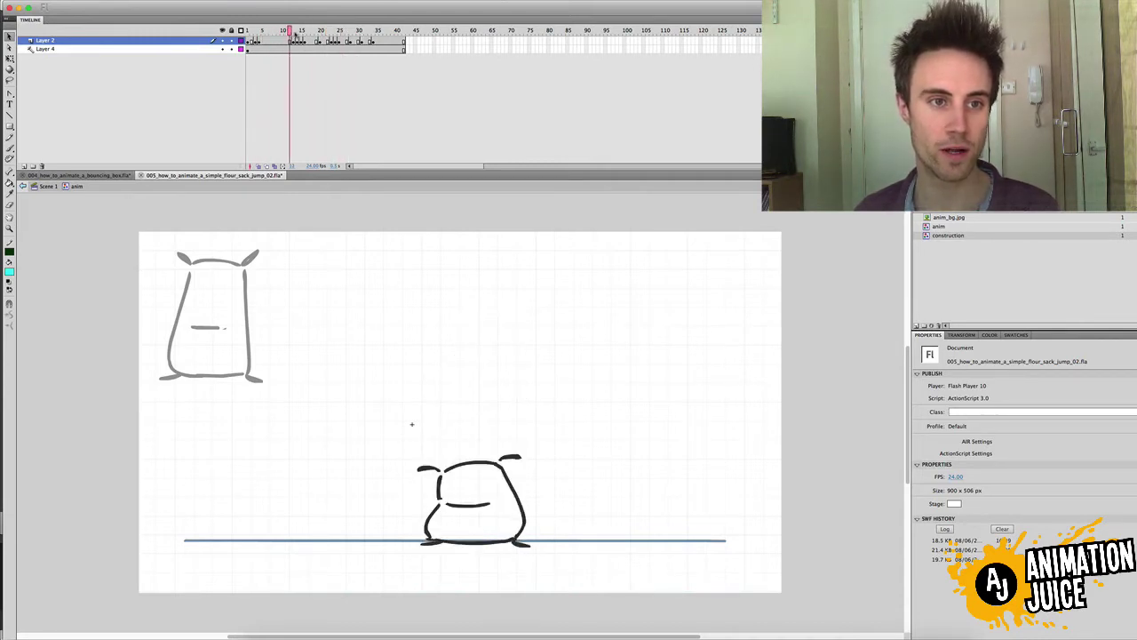
key("b")
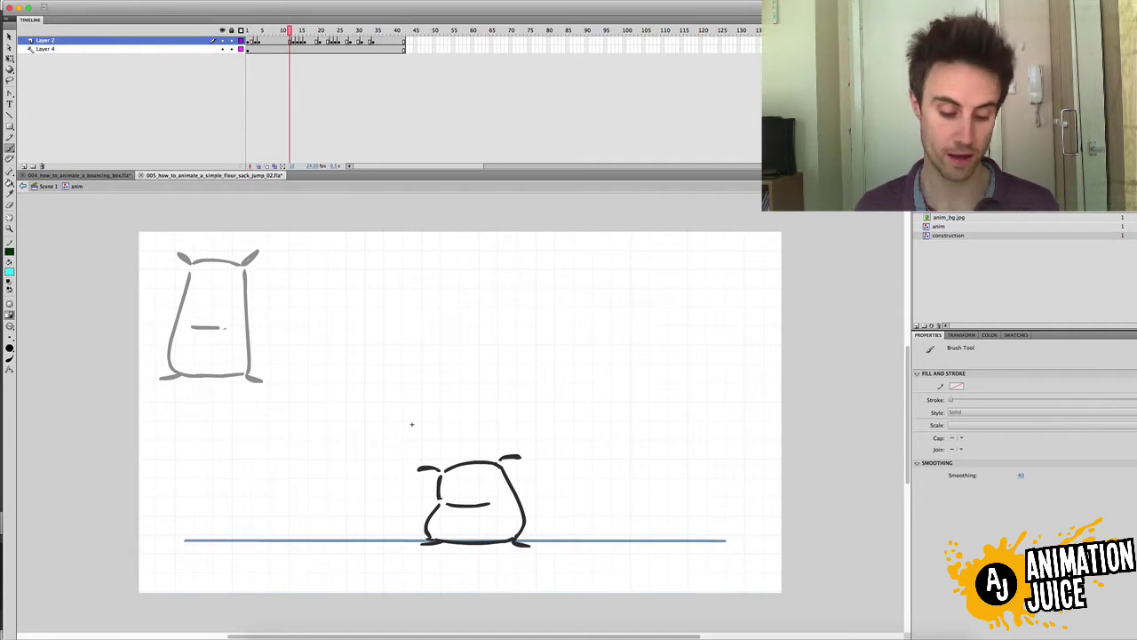
key("b")
key("b")
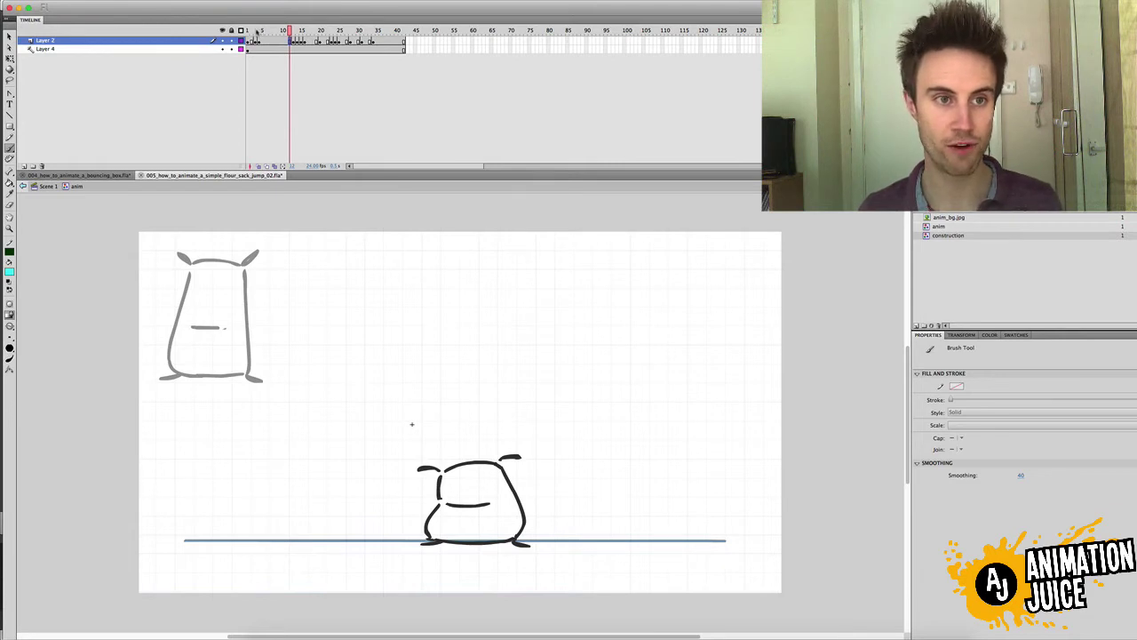
Select the squashed sack drawing on frame 4 and compare it with the held frames 5 and 6.
left_click_drag(257, 32, 260, 31)
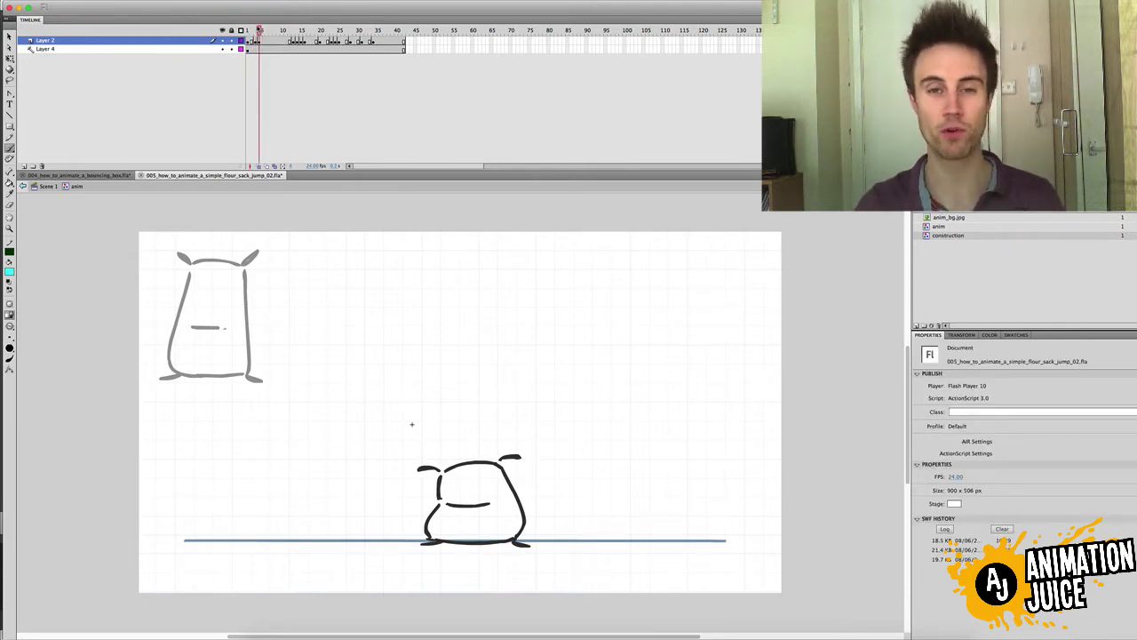
key("period")
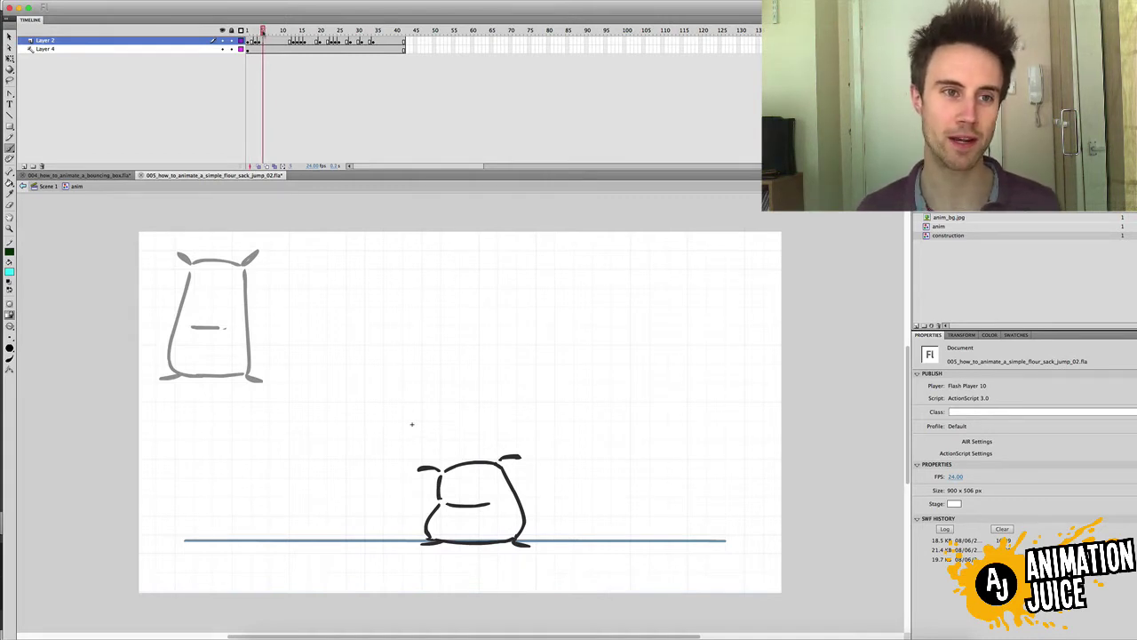
key("comma")
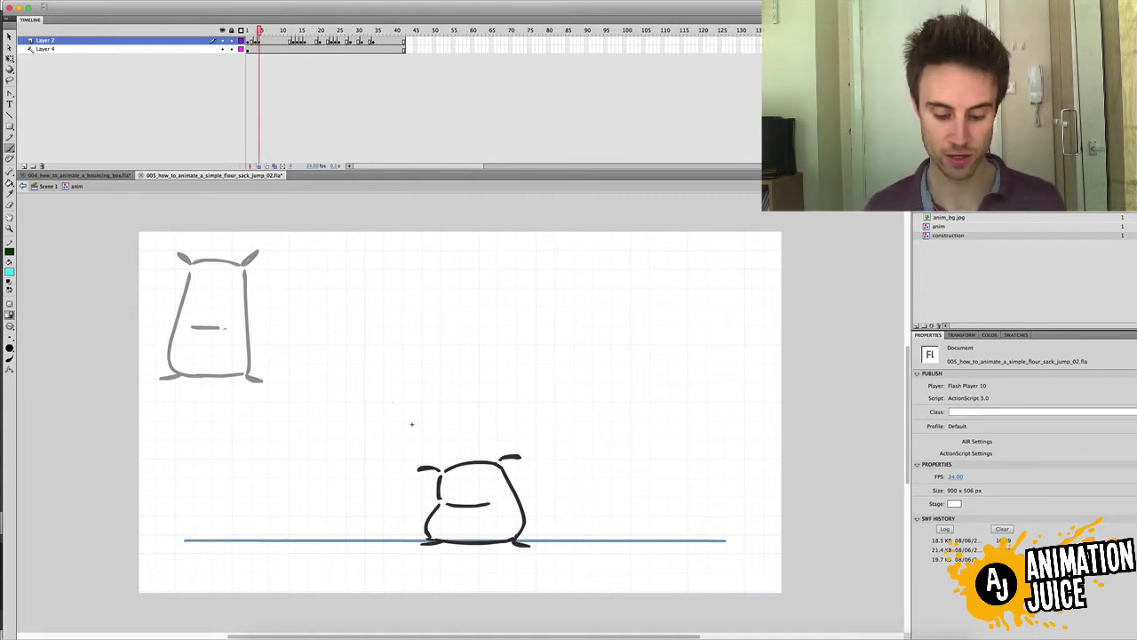
key("v")
left_click_drag(388, 424, 570, 575)
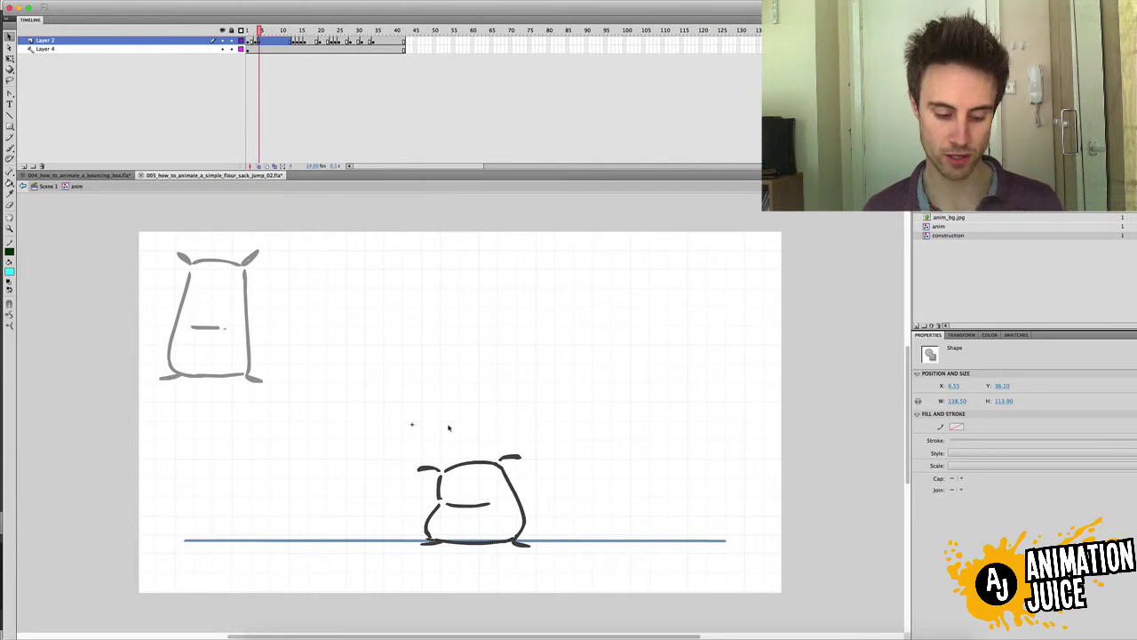
left_click(260, 31)
left_click(263, 41)
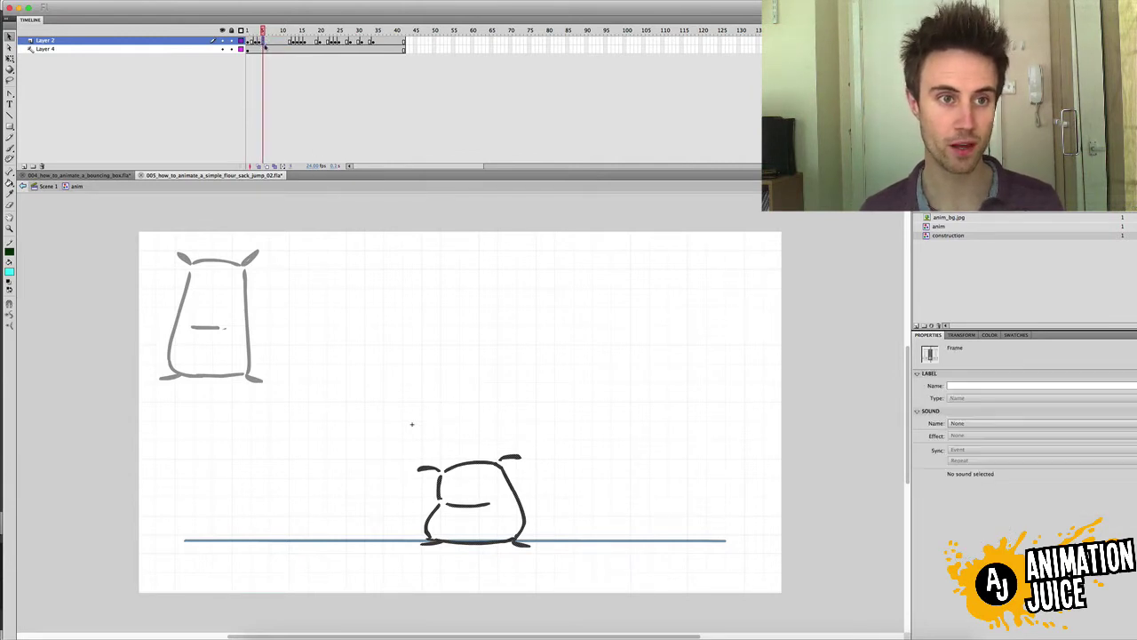
left_click(267, 42)
key("comma")
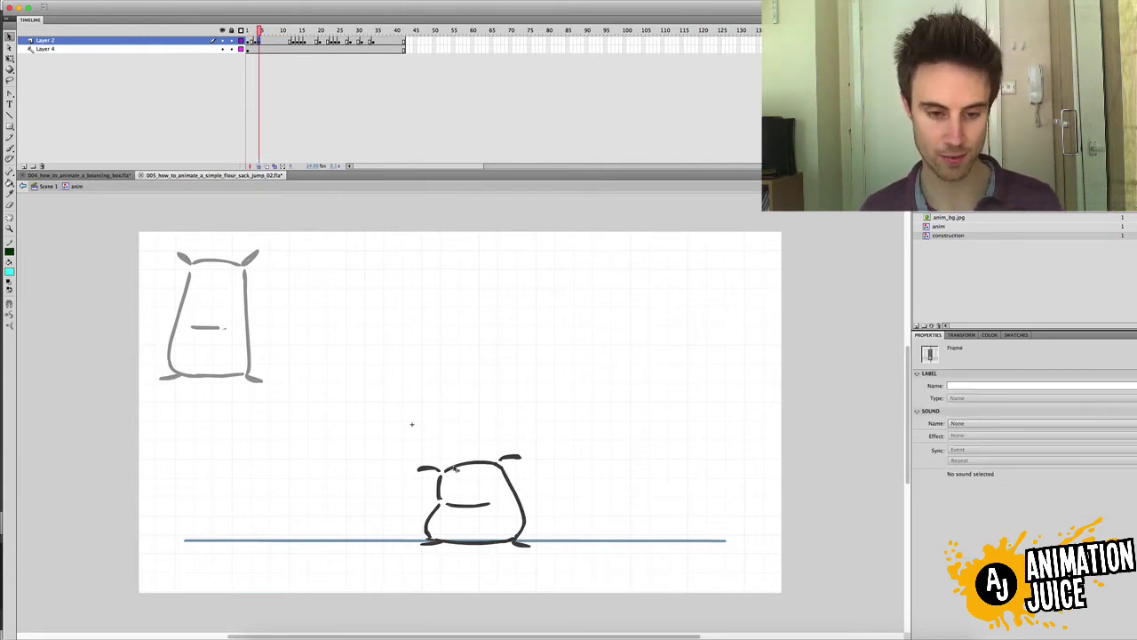
Try squashing the frame 4 sack slightly downward with Free Transform, and undo both height changes.
key("q")
left_click_drag(474, 453, 475, 455)
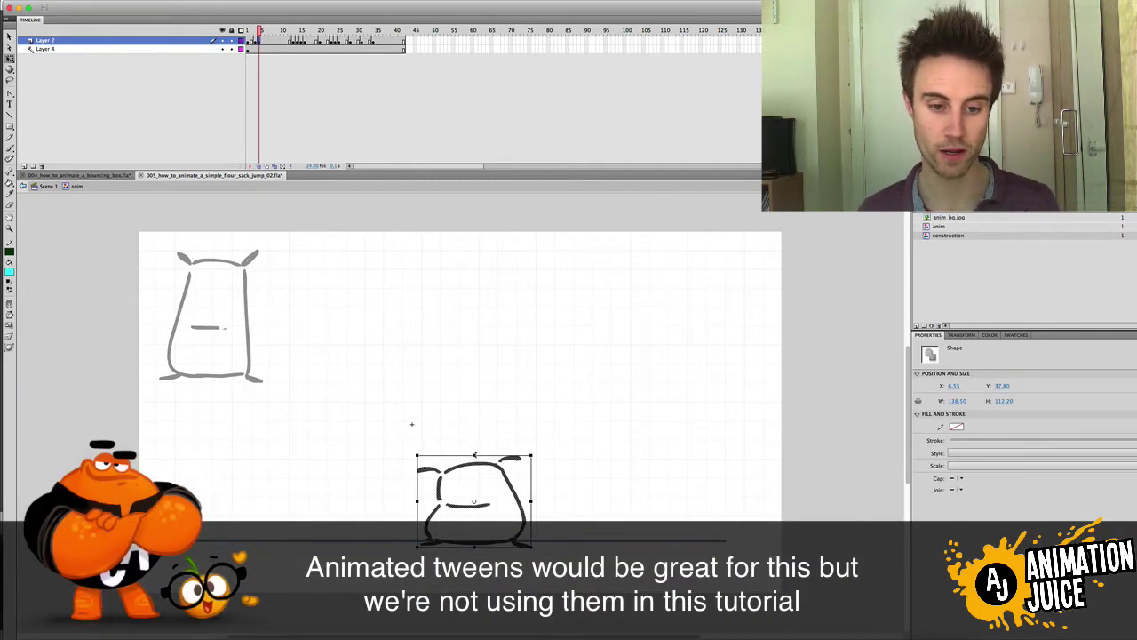
left_click_drag(474, 455, 474, 457)
key("super+z")
key("super+z")
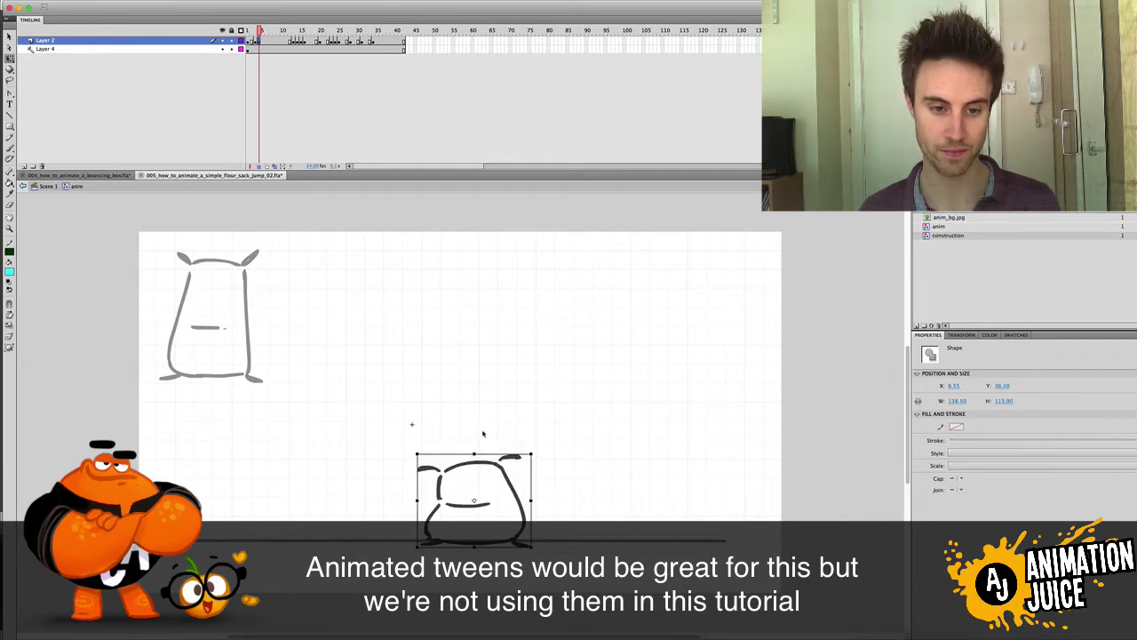
Step back and forth between the standing pose on frame 1 and the squash frames to examine the anticipation.
key("period")
left_click_drag(266, 32, 242, 26)
key("period")
key("period")
key("period")
key("period")
key("period")
key("period")
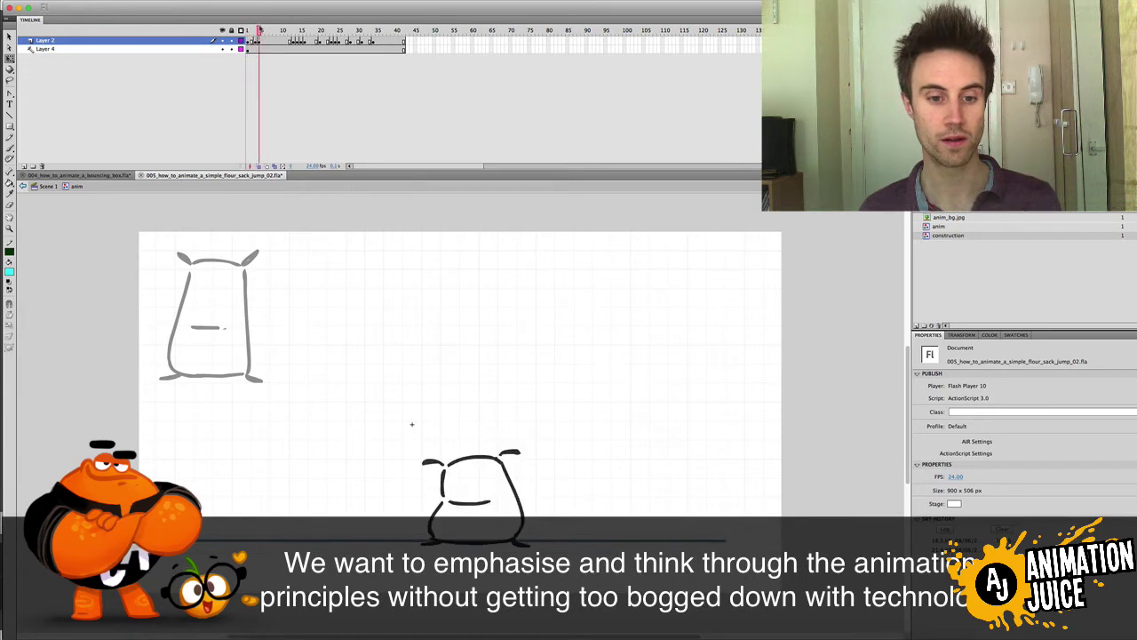
key("comma")
key("comma")
key("comma")
key("comma")
key("comma")
key("comma")
key("period")
key("period")
key("period")
key("period")
key("comma")
key("comma")
key("comma")
key("comma")
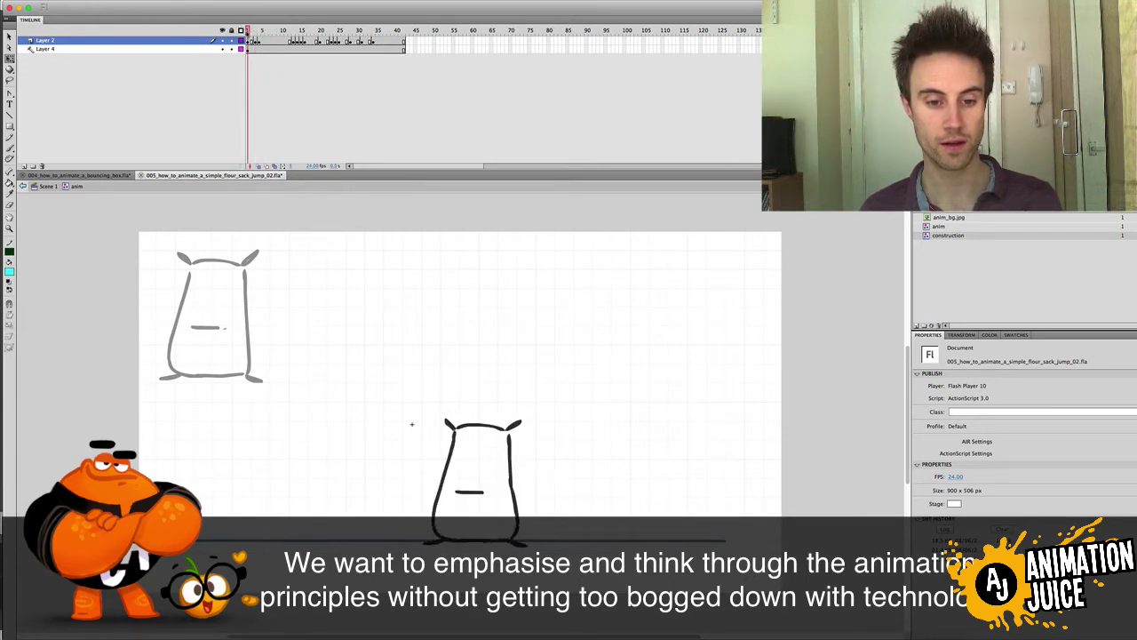
Test the movie to review the timing of the sack's squash and jump.
key("period")
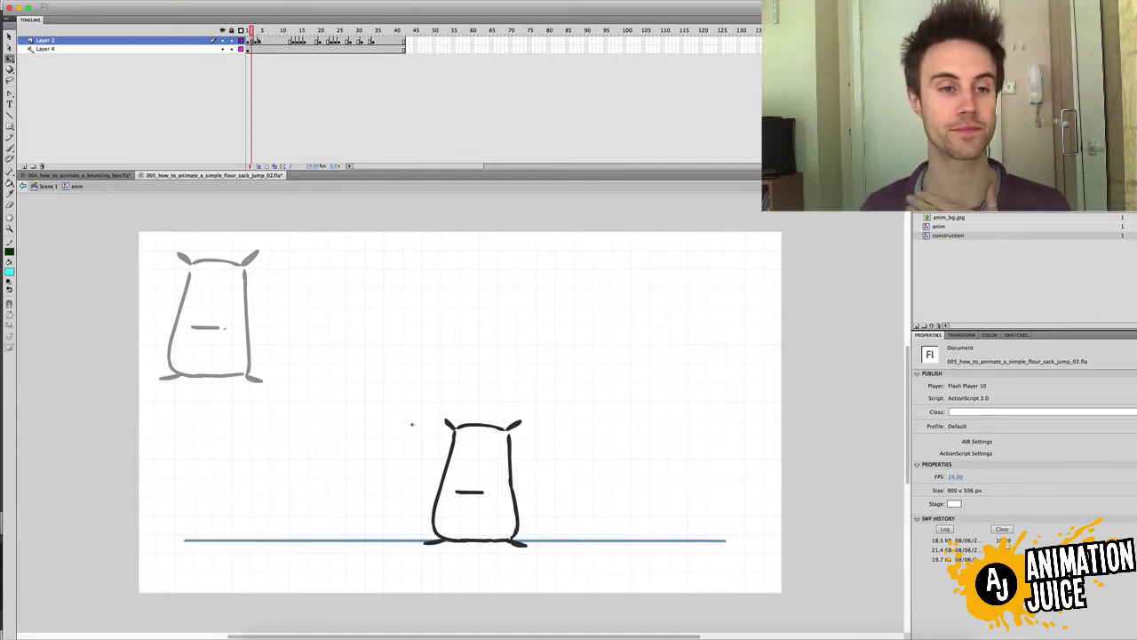
key("Return")
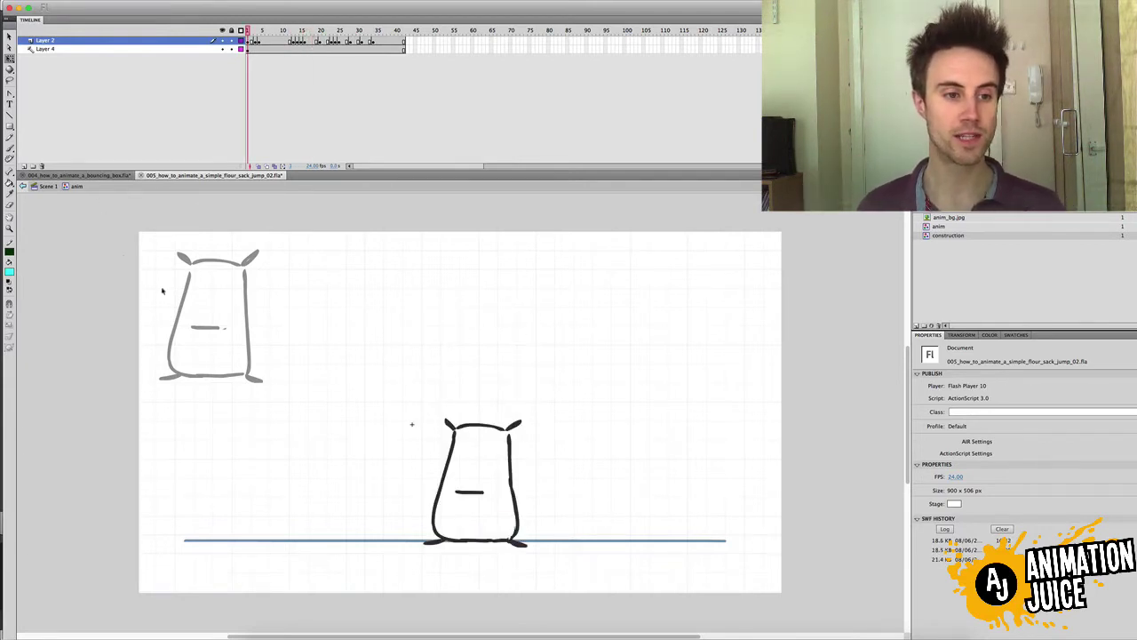
Select the grey reference sack on frame 1 and lock its layer, Layer 4.
left_click_drag(127, 229, 306, 411)
left_click(137, 248)
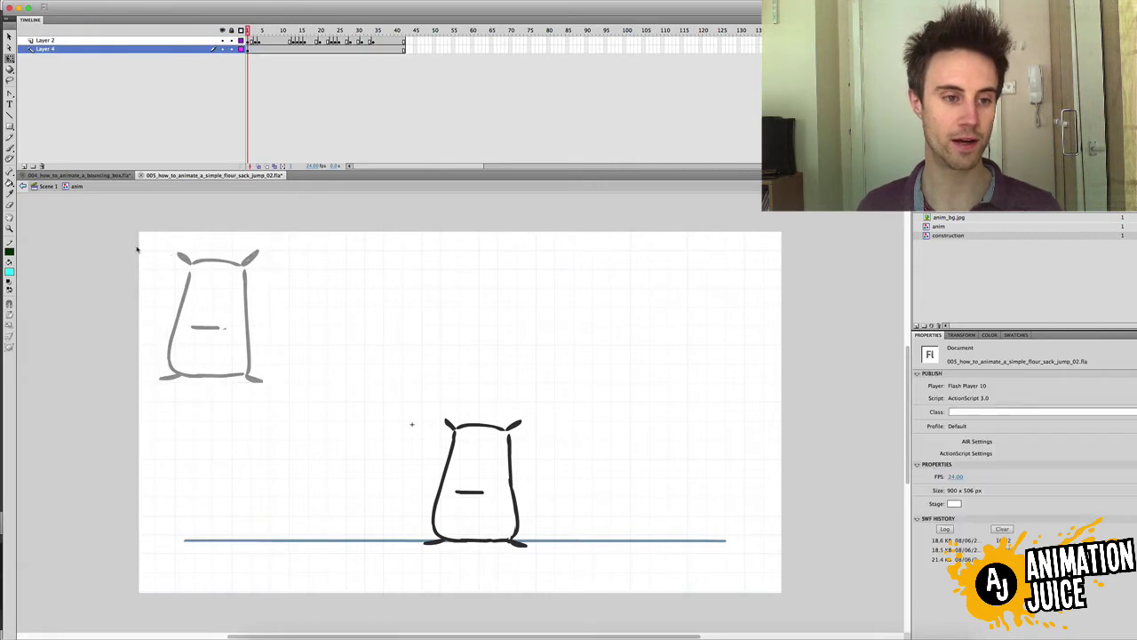
left_click_drag(143, 234, 304, 407)
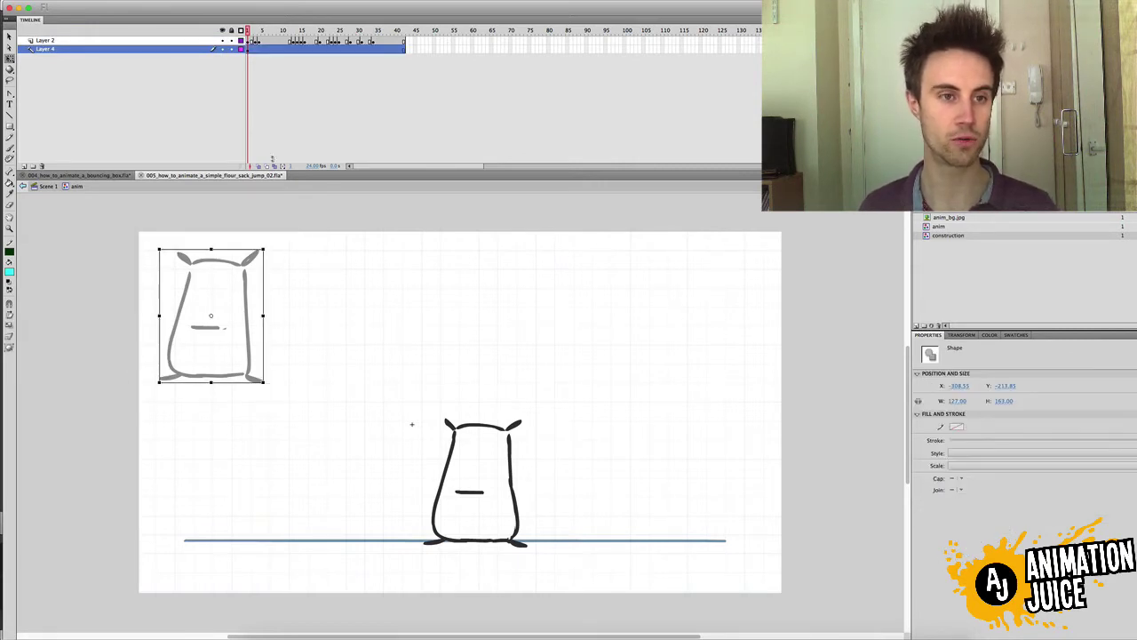
left_click(244, 50)
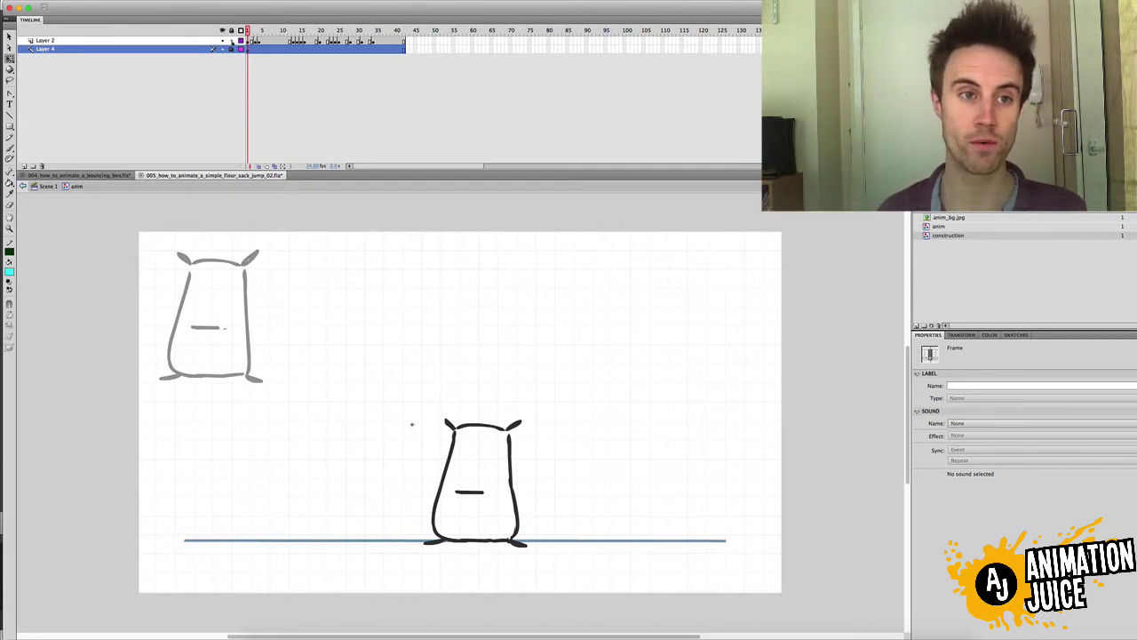
Point out the grey reference sack on frame 1 and step through the first squash frames and back.
left_click_drag(252, 30, 229, 23)
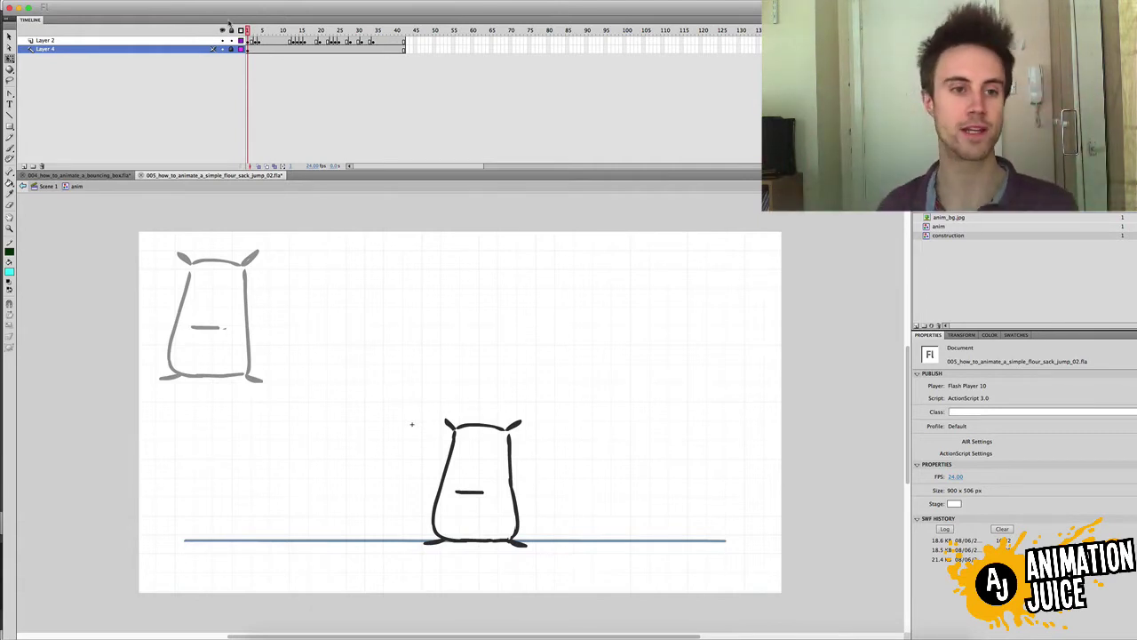
left_click_drag(149, 237, 297, 395)
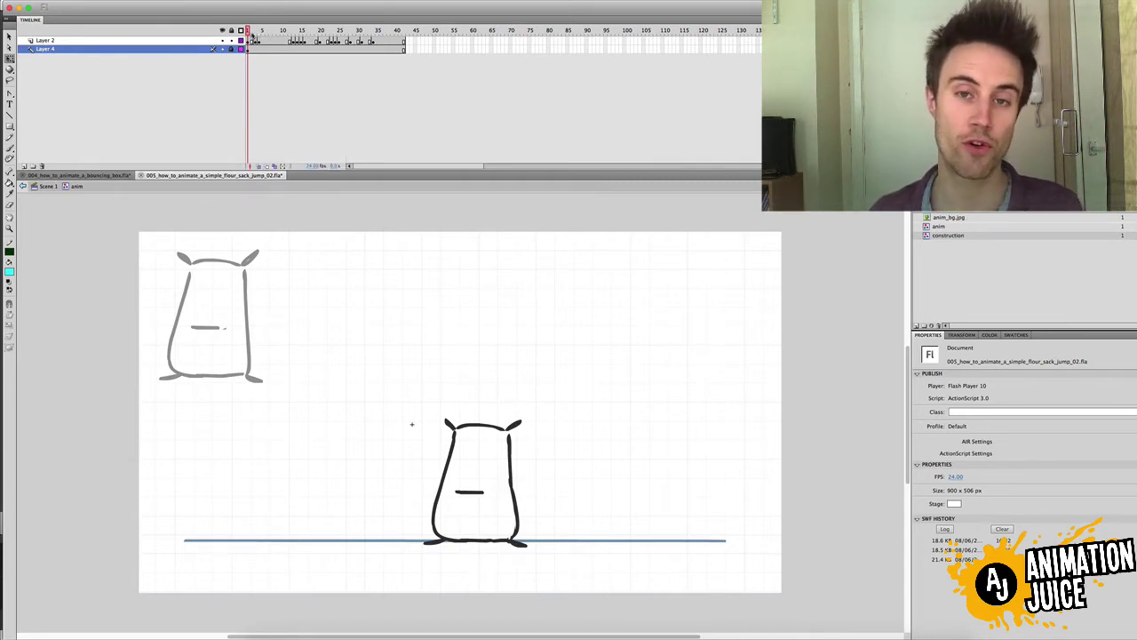
key("period")
key("period")
key("period")
key("comma")
key("comma")
key("comma")
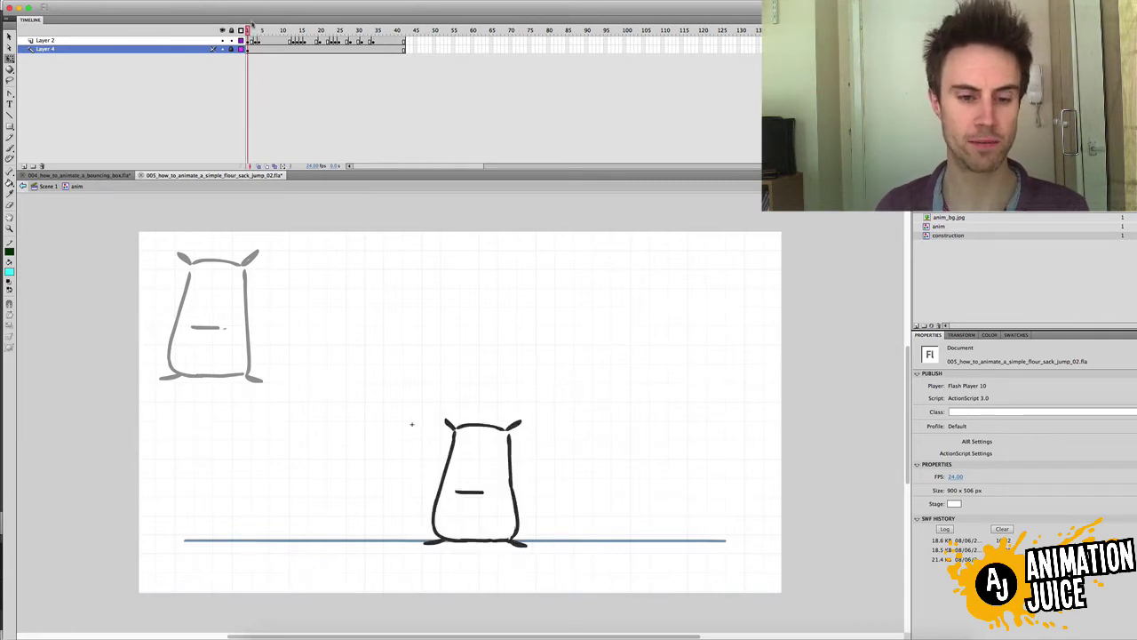
Scrub to frame 28 and back to frame 1 to compare the animated sack with the grey reference sack.
left_click_drag(252, 27, 347, 49)
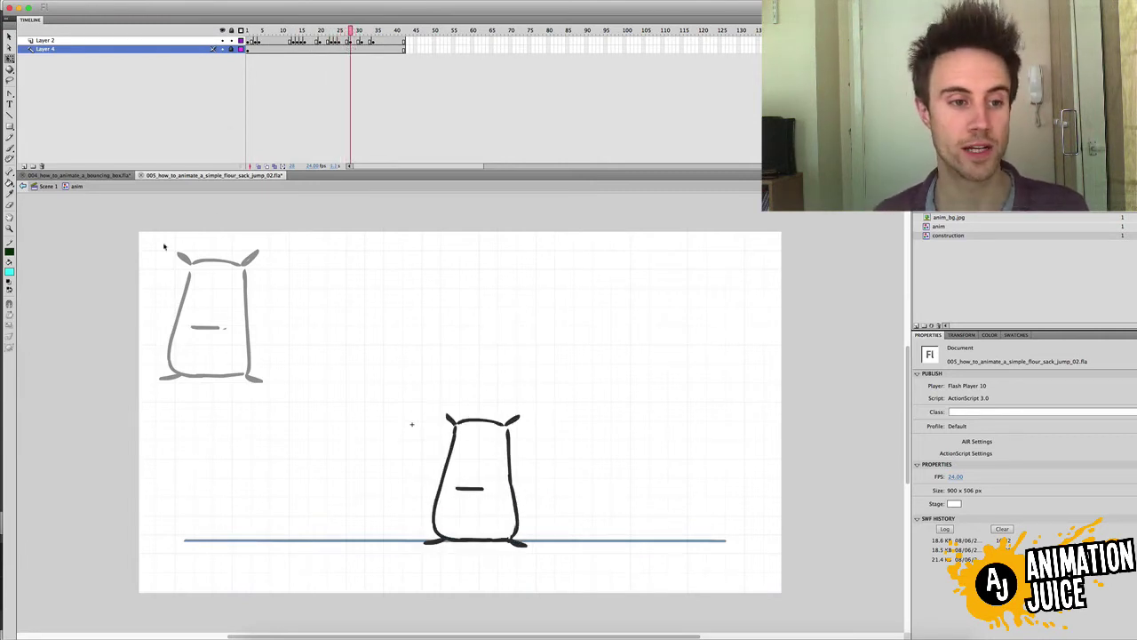
left_click_drag(155, 239, 281, 388)
left_click_drag(265, 32, 230, 30)
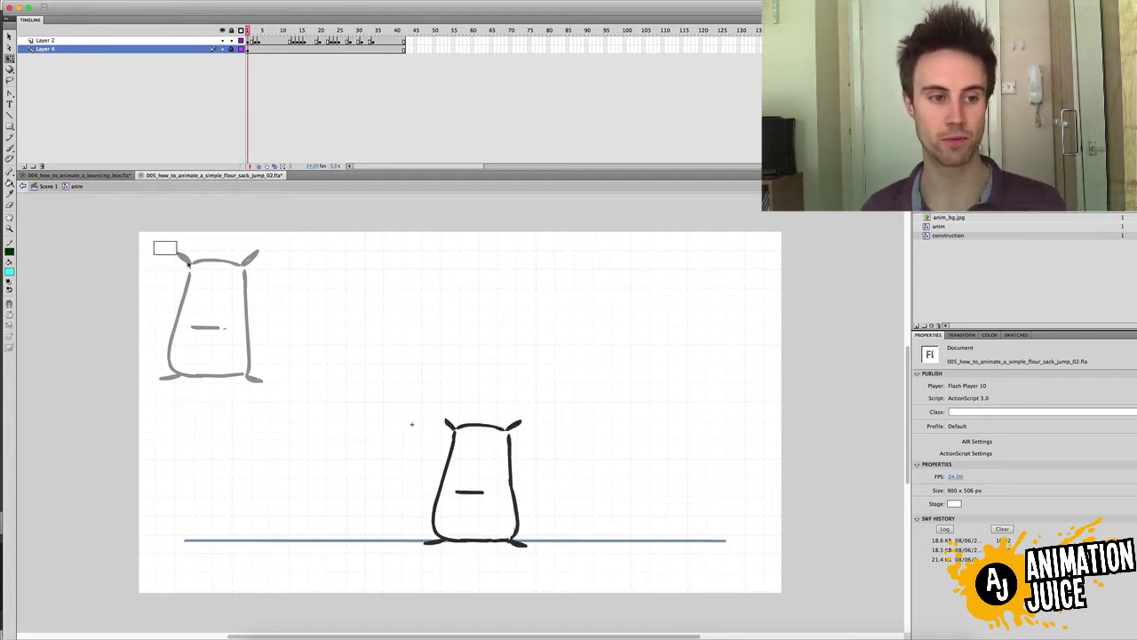
left_click_drag(176, 254, 291, 404)
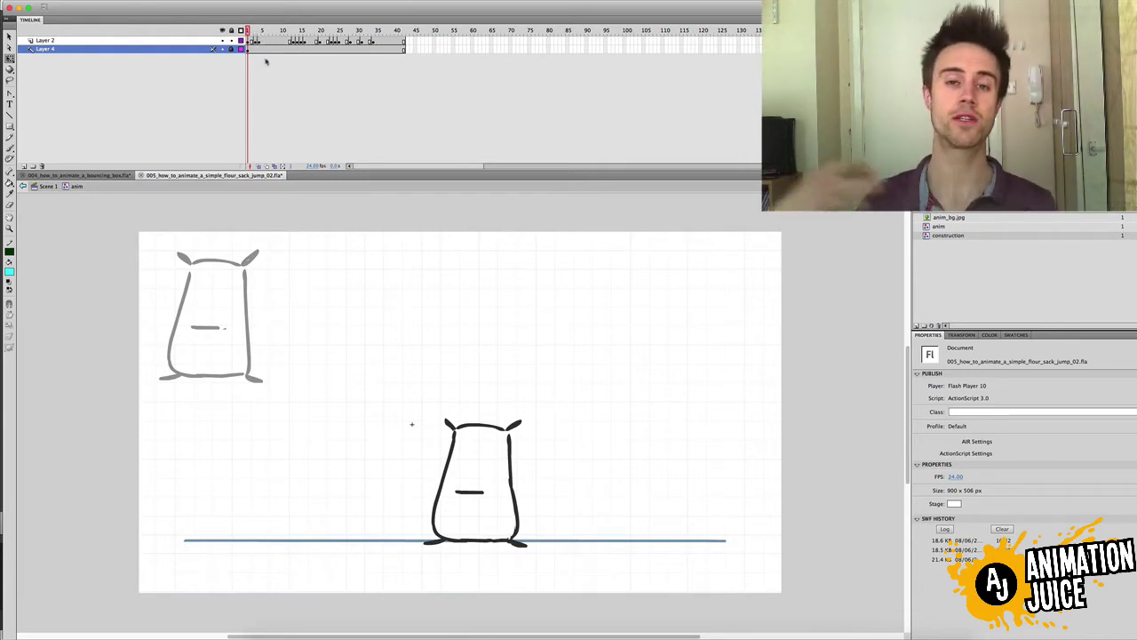
Flip back and forth through the opening frames of the sack's squash, finishing on frame 1.
left_click_drag(249, 32, 248, 32)
key("period")
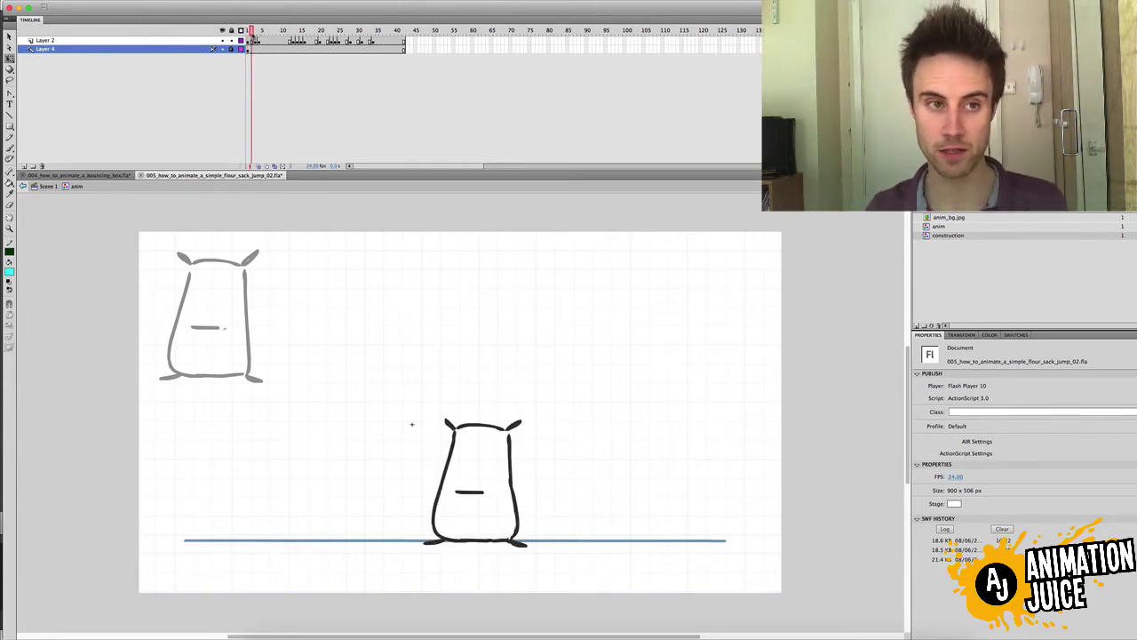
key("comma")
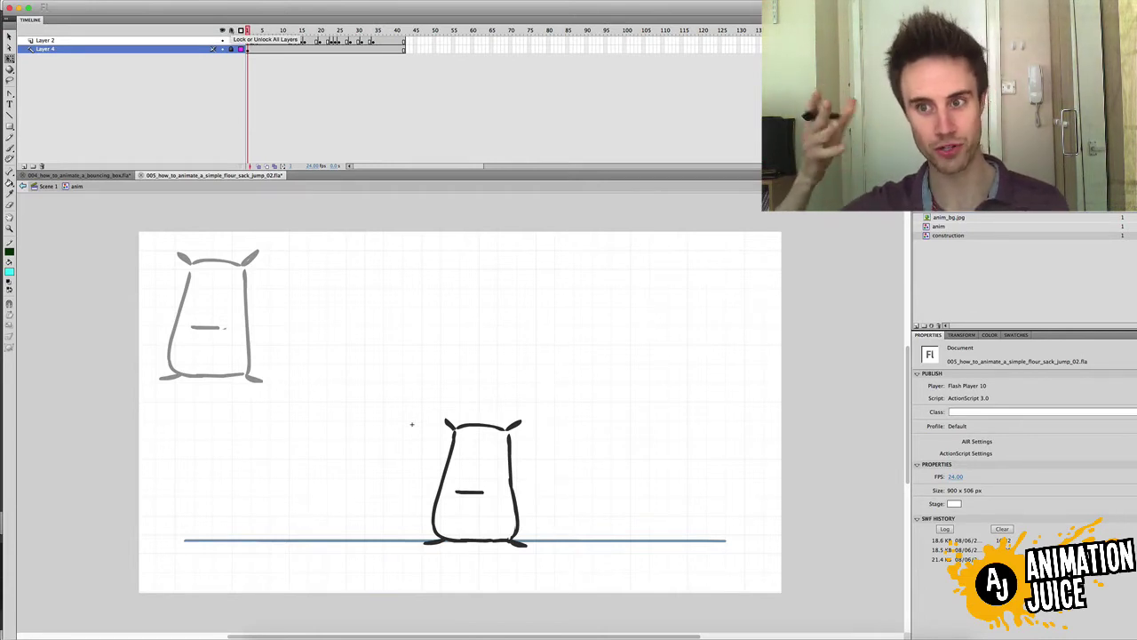
key("period")
key("period")
key("period")
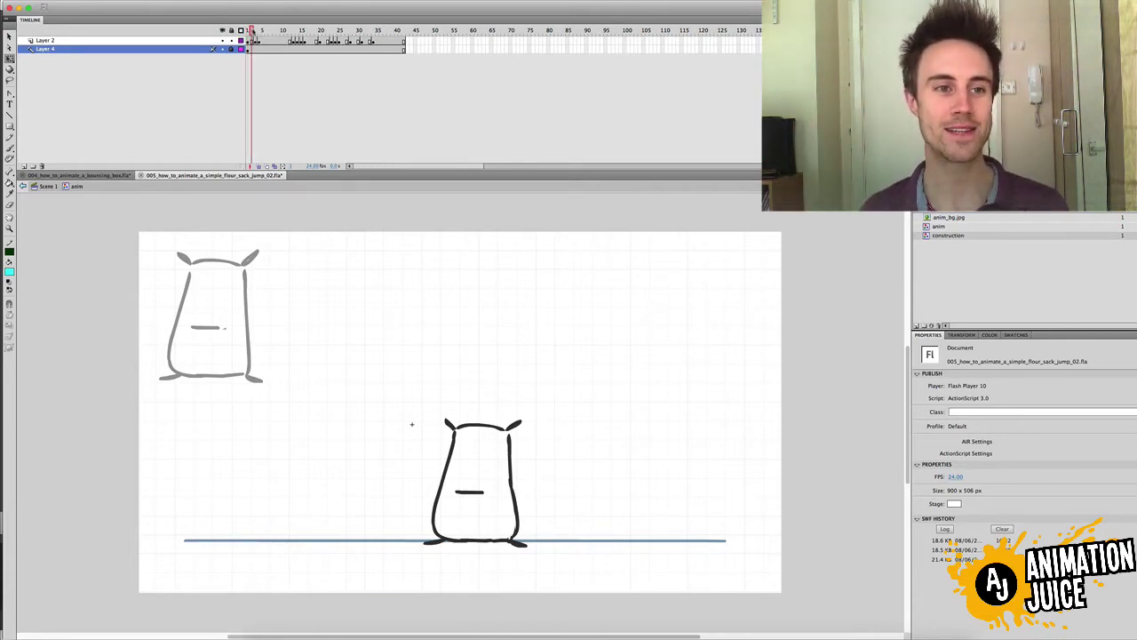
key("comma")
key("comma")
key("comma")
key("period")
key("period")
key("period")
left_click_drag(252, 32, 214, 49)
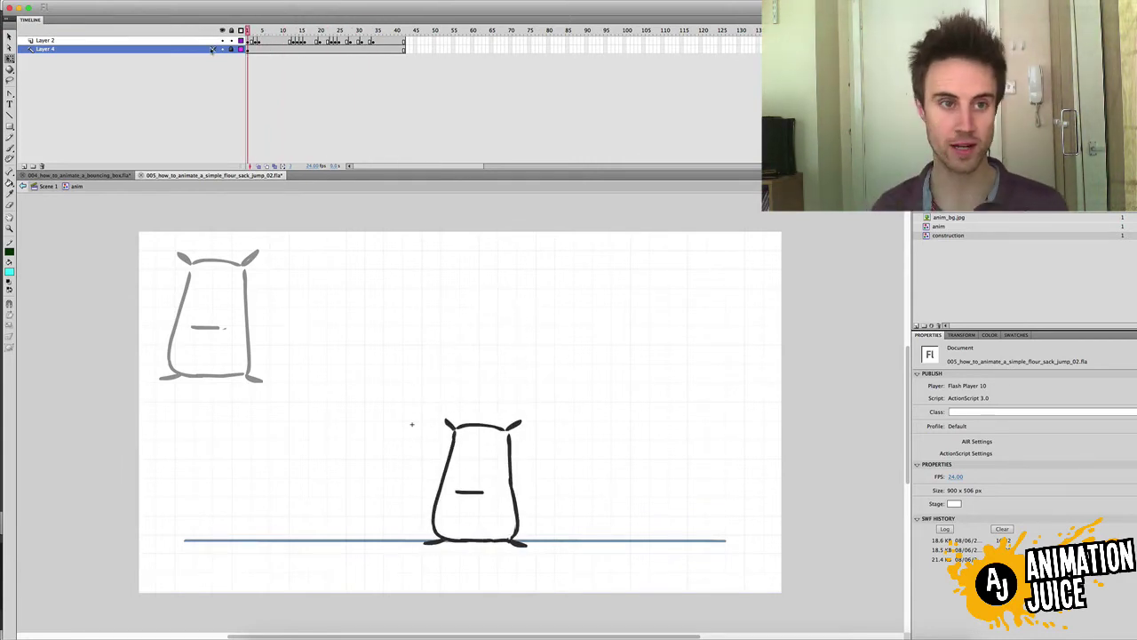
Scrub the opening squash from frame 1 to frame 9, return to frame 1, and scrub through the jump to about frame 33.
left_click_drag(256, 32, 271, 33)
left_click(275, 41)
left_click(312, 42)
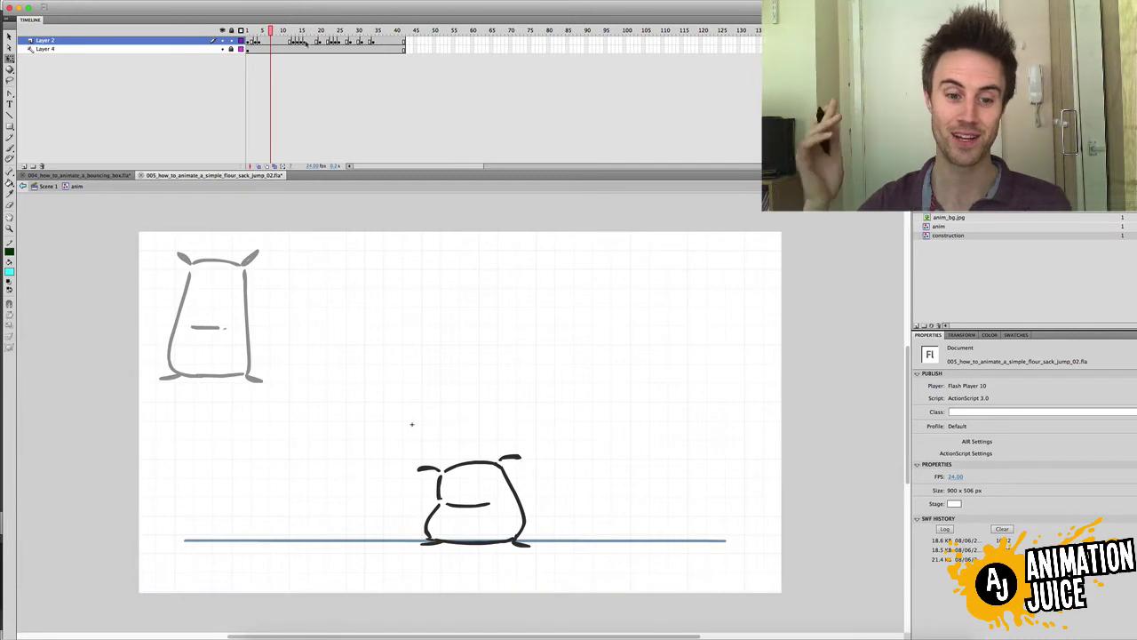
left_click(277, 42)
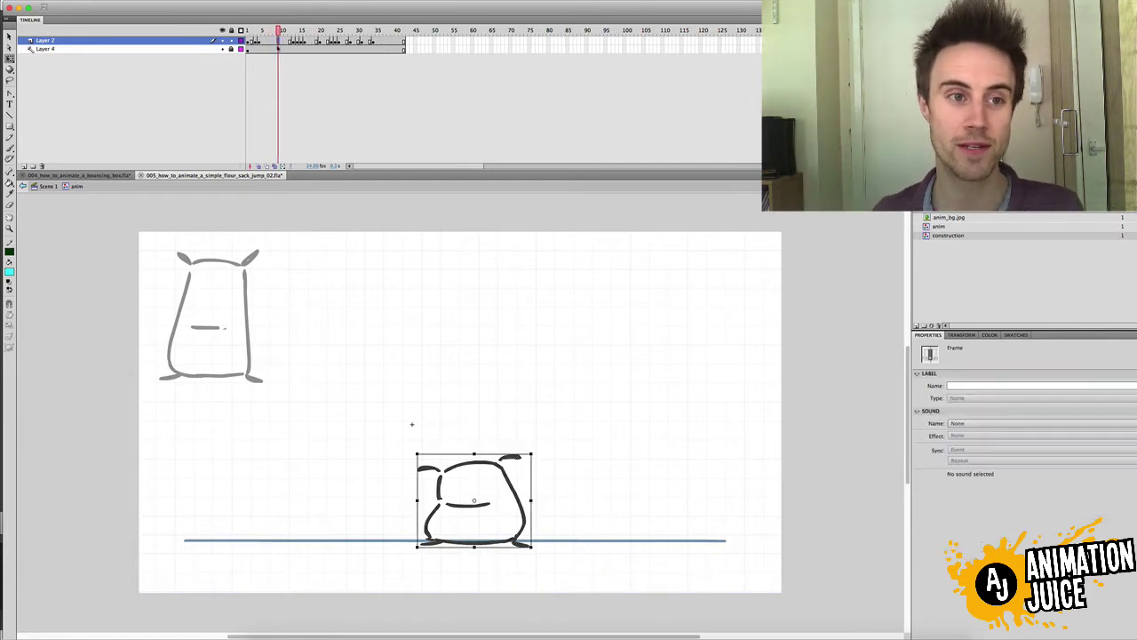
left_click(249, 30)
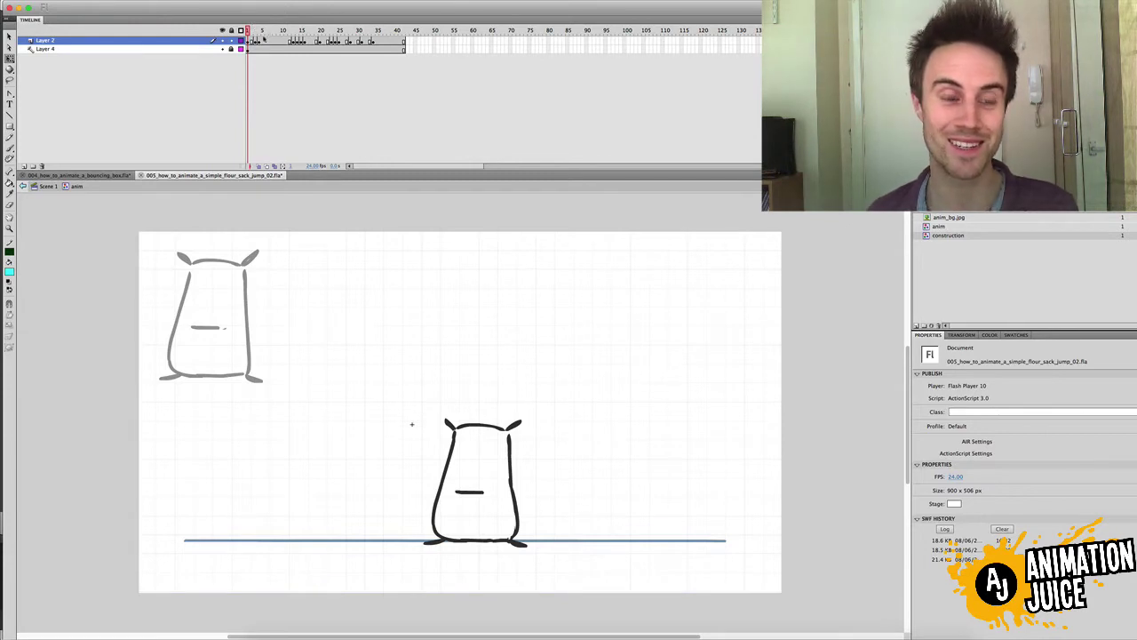
left_click_drag(259, 33, 370, 32)
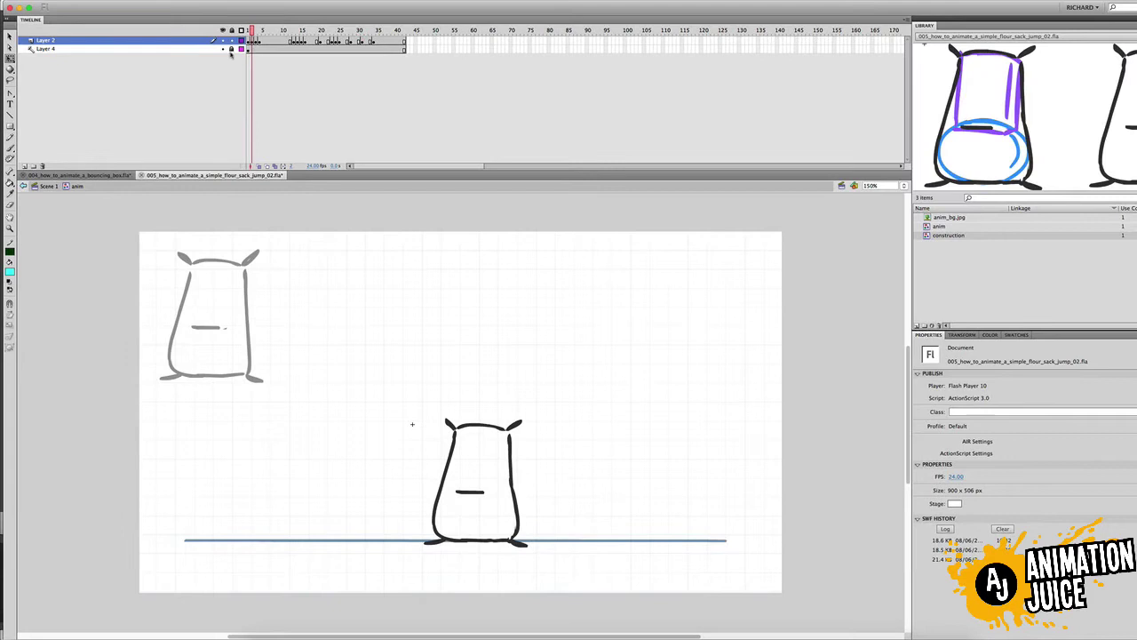
Delete the sack drawing on frame 2 and turn on onion skinning covering the neighbouring frames.
left_click(252, 41)
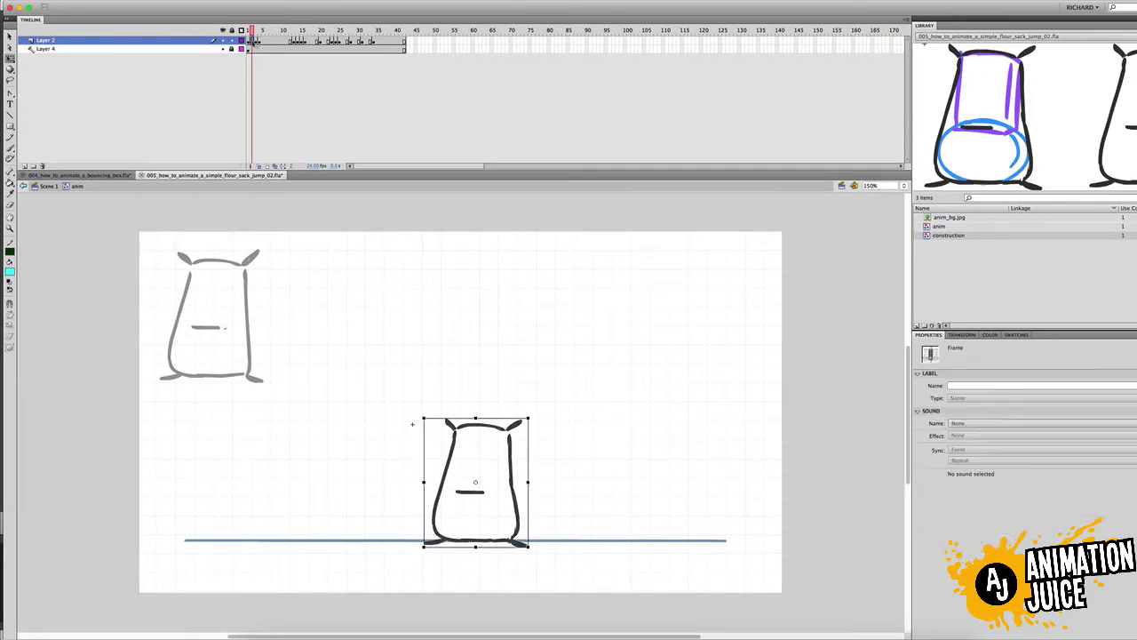
key("Delete")
key("comma")
key("period")
left_click(259, 166)
left_click_drag(260, 31, 257, 30)
Set up the Brush tool with a dark grey fill and a smaller brush size, testing a stroke on the sack's side.
key("b")
left_click(10, 338)
left_click(30, 367)
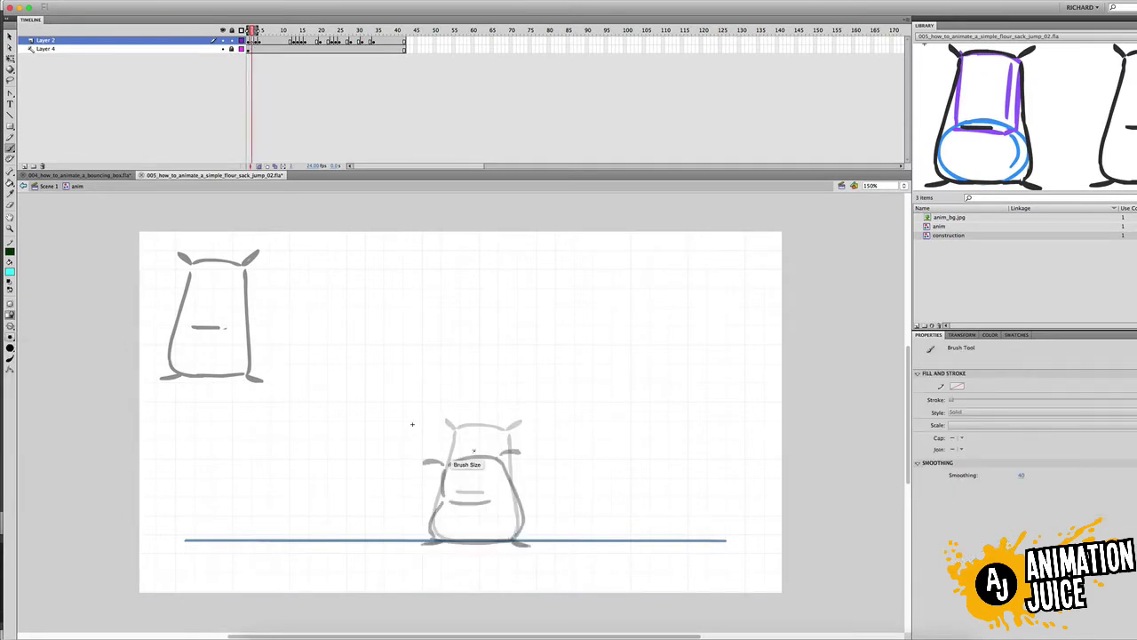
left_click_drag(505, 443, 522, 526)
key("v")
left_click(10, 271)
left_click(12, 314)
key("b")
left_click(10, 338)
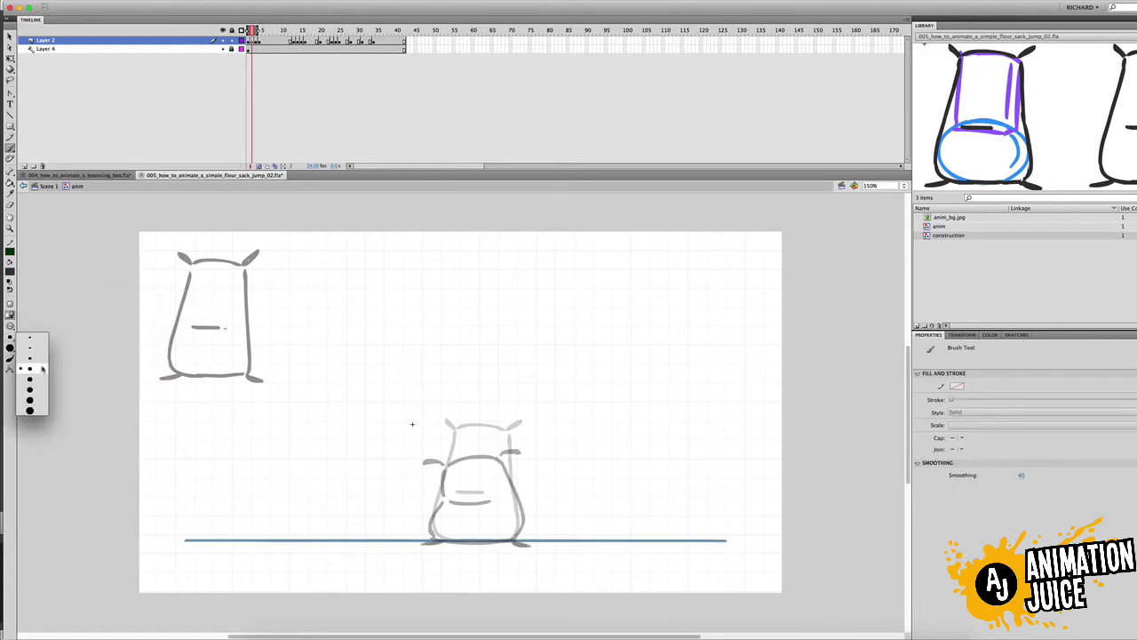
left_click(32, 359)
Brush an in-between sack on frame 2, between the upright and squashed poses, with body outline, feet, ears and mouth.
left_click_drag(505, 444, 522, 531)
key("ctrl+z")
mouse_move(478, 442)
left_mouse_down()
mouse_move(449, 457)
mouse_move(485, 438)
mouse_move(523, 456)
mouse_move(508, 481)
mouse_move(518, 480)
mouse_move(506, 455)
mouse_move(519, 538)
mouse_move(444, 492)
left_mouse_up()
key("ctrl+z")
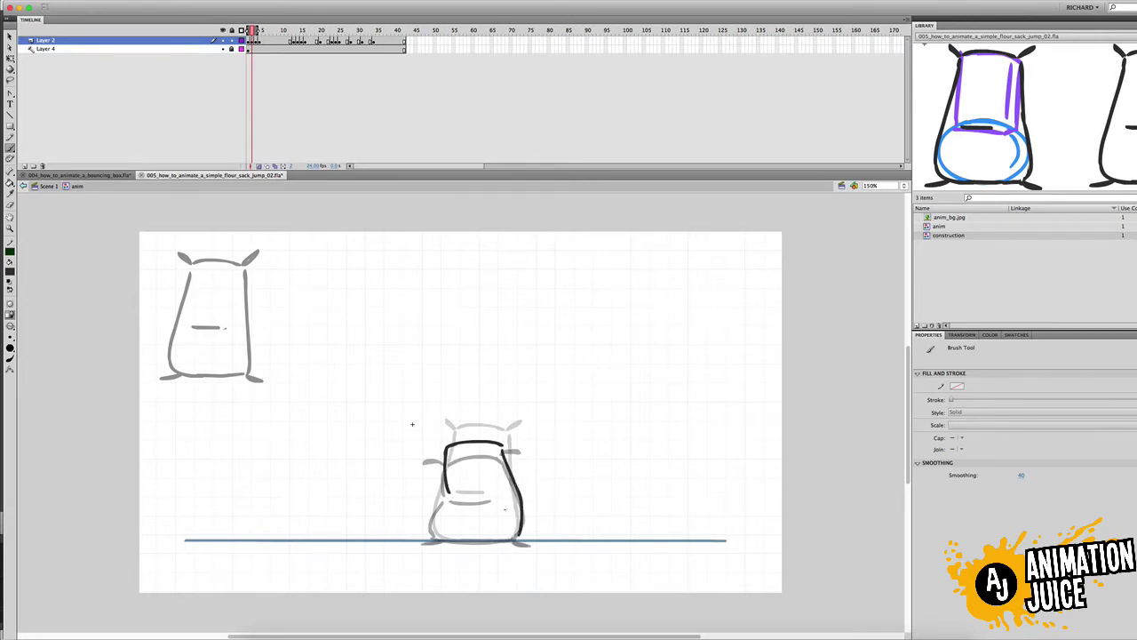
key("ctrl+z")
key("ctrl+z")
left_click_drag(503, 448, 522, 535)
key("ctrl+z")
left_click_drag(503, 447, 519, 534)
left_click_drag(448, 491, 436, 538)
key("ctrl+z")
key("ctrl+z")
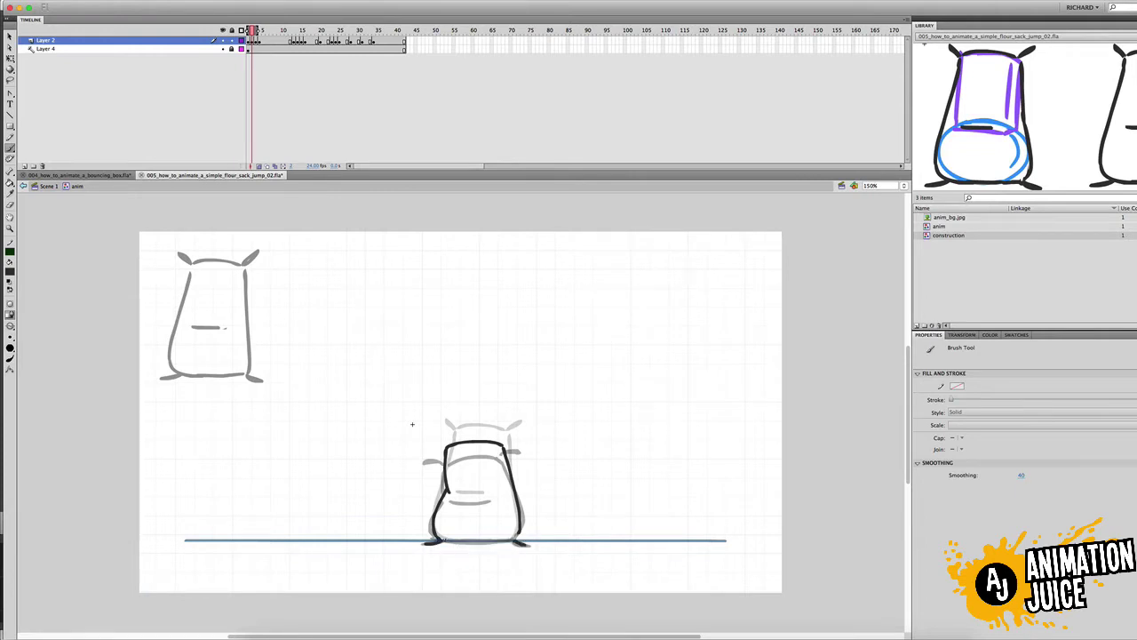
left_click_drag(434, 539, 525, 537)
Flip back and forth through frames 1 to 3 to check how the new in-between leads into the squash.
key("Return")
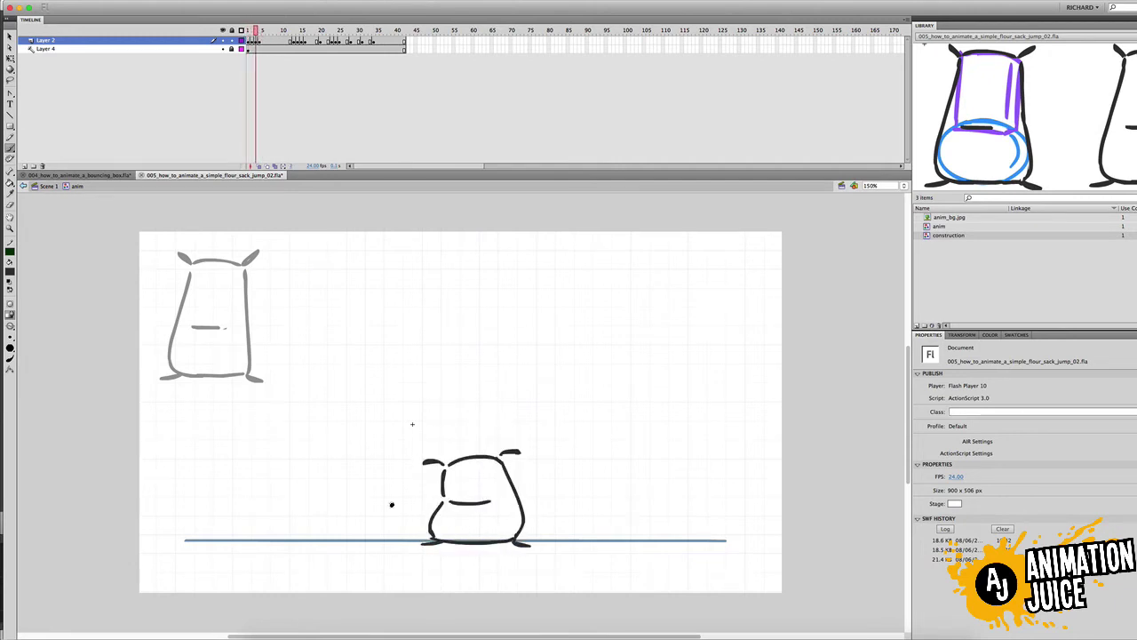
key("Return")
key("period")
key("comma")
key("comma")
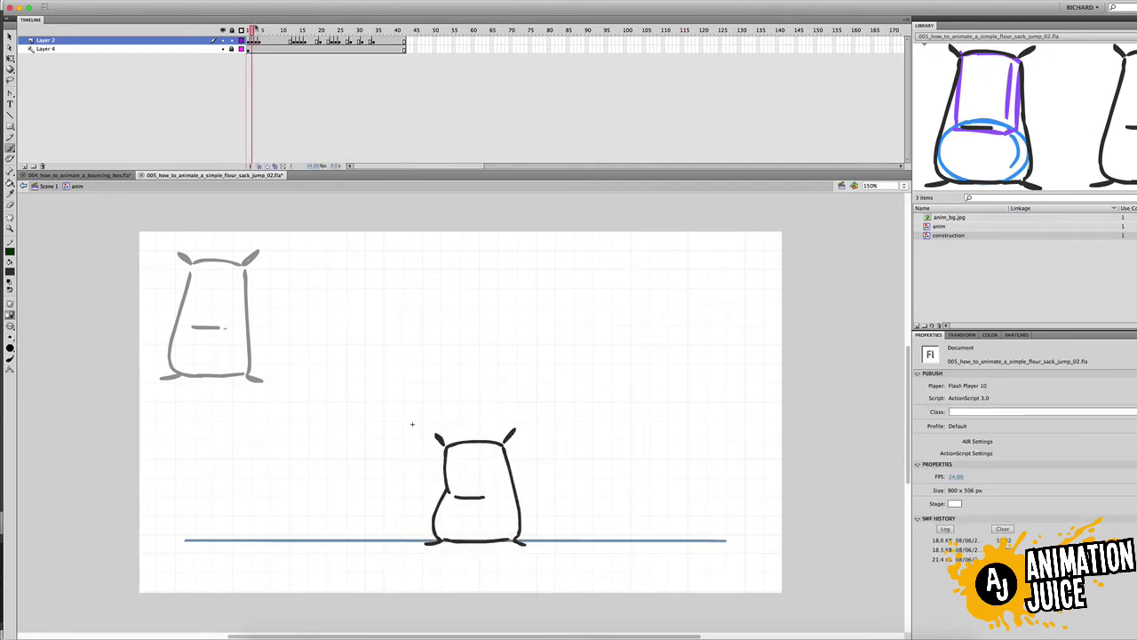
key("Return")
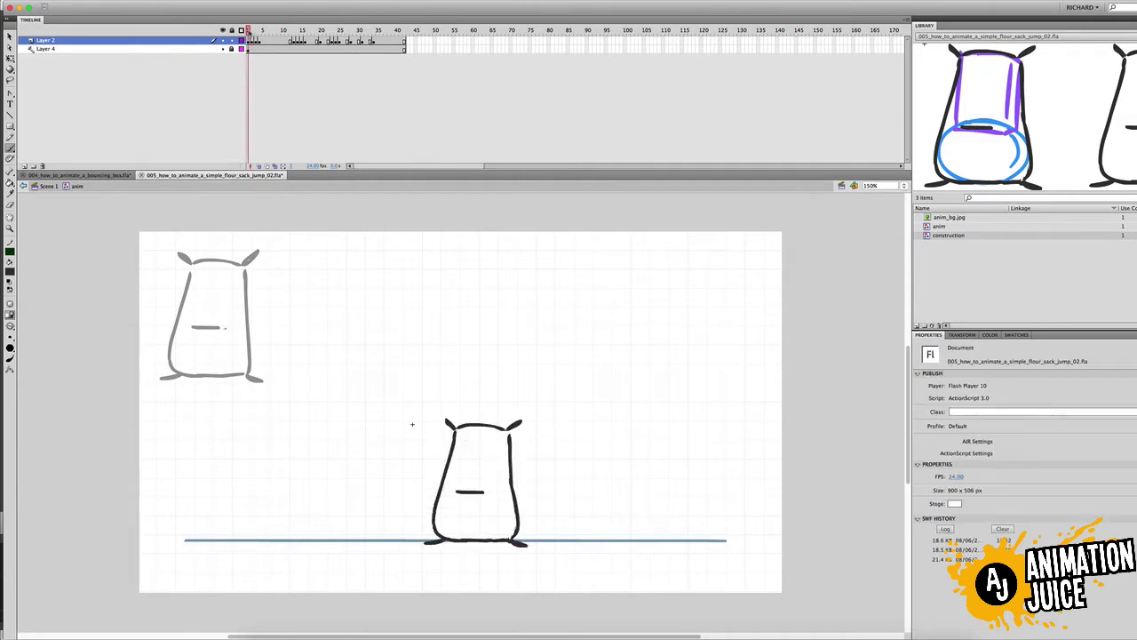
key("Return")
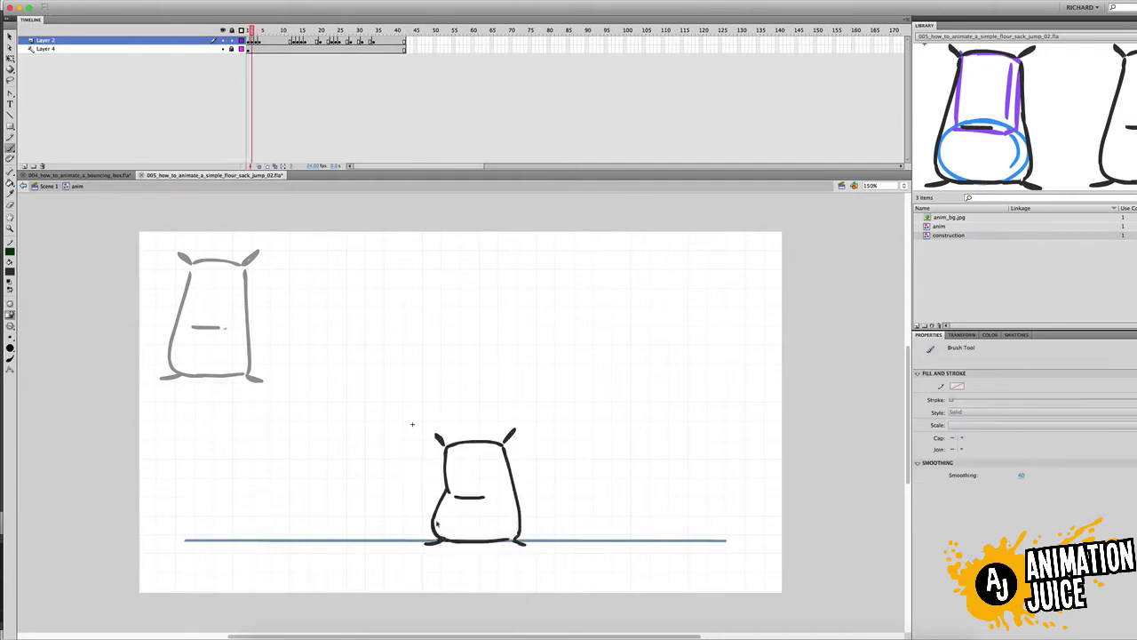
key("Return")
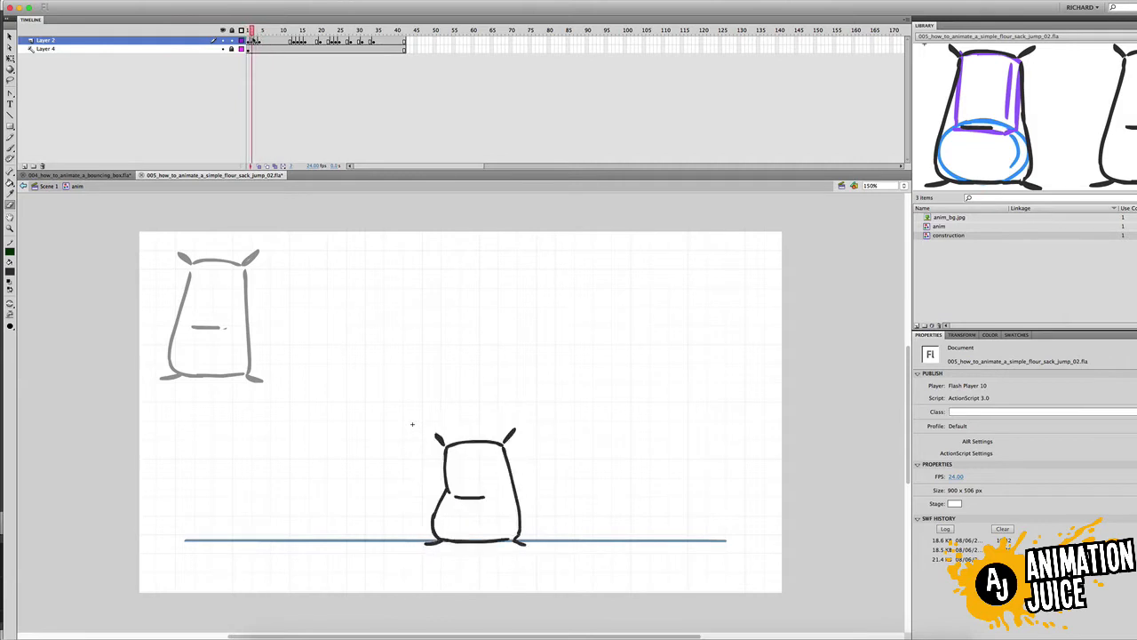
Insert extra frames after frame 1 to make room for another in-between keyframe on frame 3.
left_click_drag(251, 32, 248, 32)
key("F5")
key("comma")
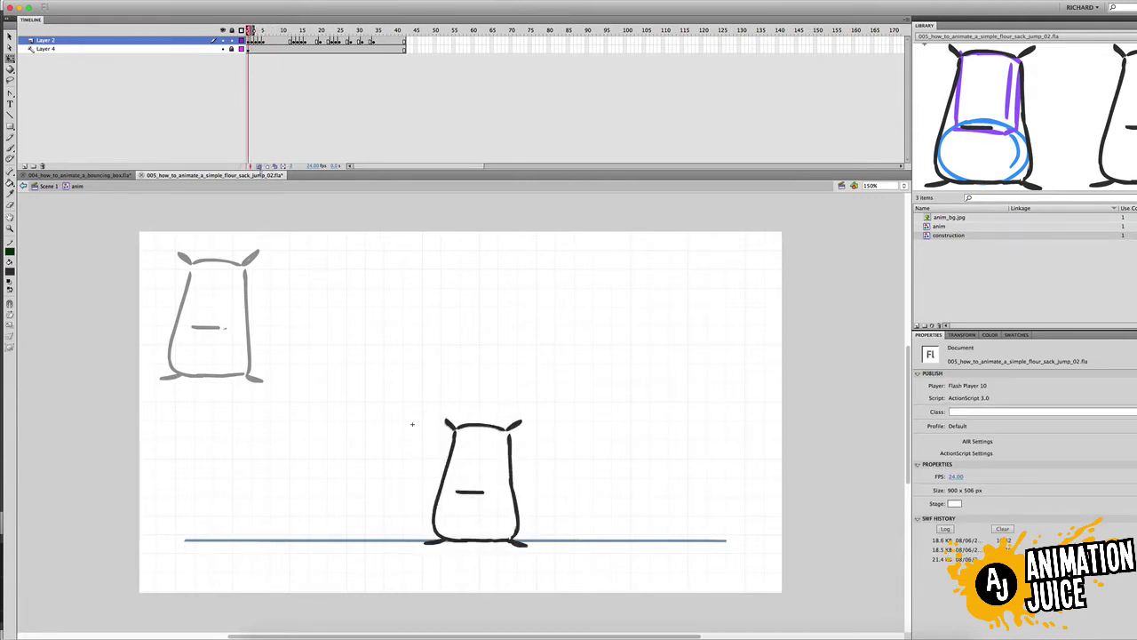
left_click_drag(255, 33, 256, 43)
left_click(259, 41)
key("comma")
key("period")
left_click(256, 41)
left_click(260, 43)
Try to make the in-between on frame 3 by stretching the existing sack drawing slightly taller.
left_click_drag(475, 427, 476, 418)
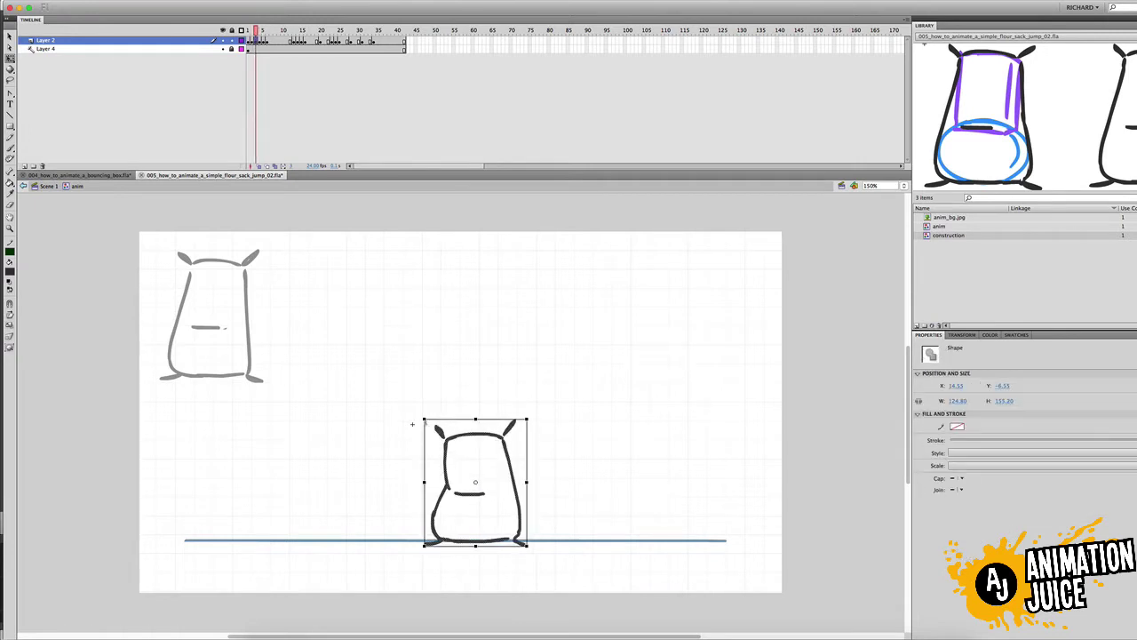
left_click(251, 41)
left_click(256, 41)
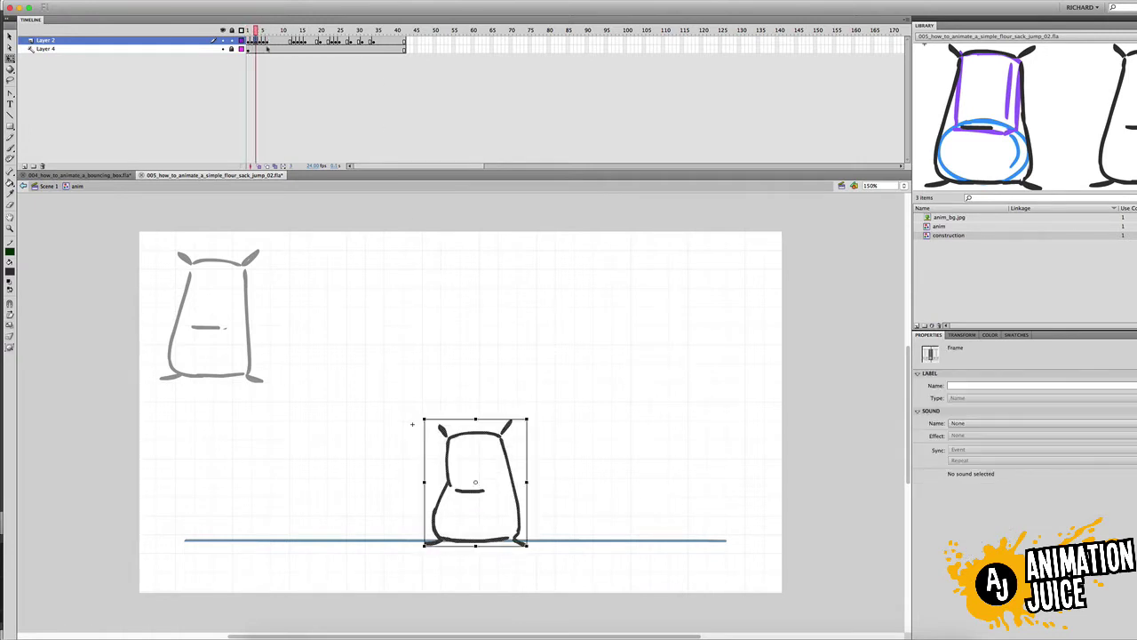
Delete the sack on frame 3 and brush a new top and upper sides between the onion-skinned neighbouring poses.
key("Delete")
left_click(259, 167)
key("b")
left_click_drag(449, 438, 501, 440)
key("super+z")
mouse_move(451, 436)
left_mouse_down()
mouse_move(500, 435)
mouse_move(516, 492)
left_mouse_up()
key("super+z")
left_click_drag(265, 30, 251, 31)
left_click_drag(505, 439, 518, 530)
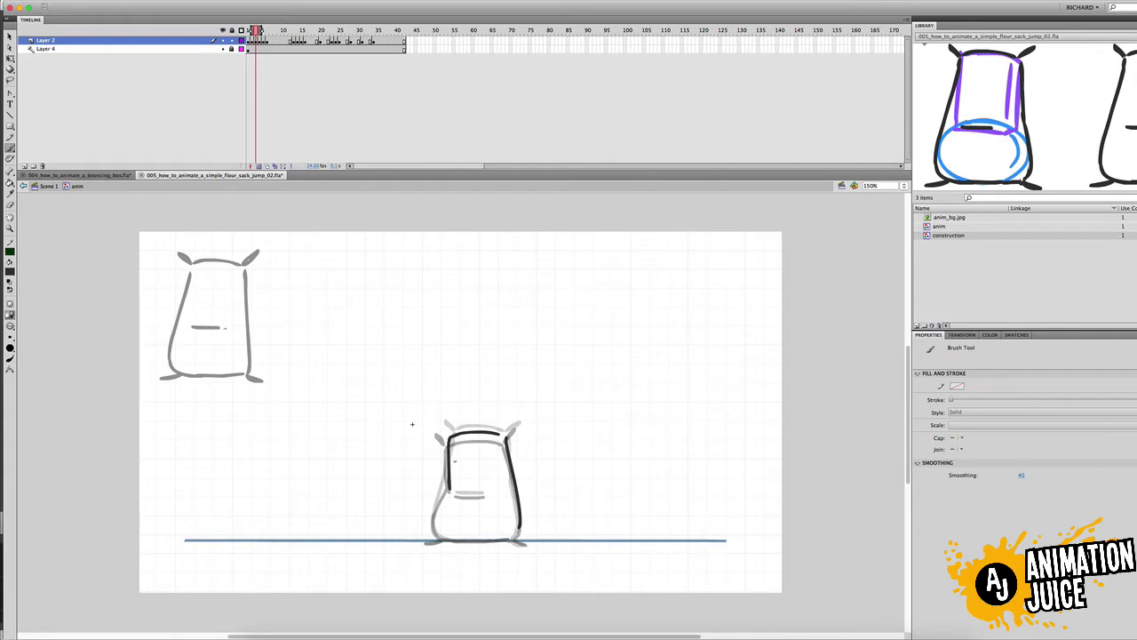
Brush the lower left side of the sack's body and its ears on frame 3.
left_click_drag(448, 483, 437, 535)
key("super+z")
left_click_drag(447, 482, 438, 537)
key("super+z")
left_click_drag(448, 480, 435, 533)
key("super+z")
left_click_drag(444, 435, 440, 424)
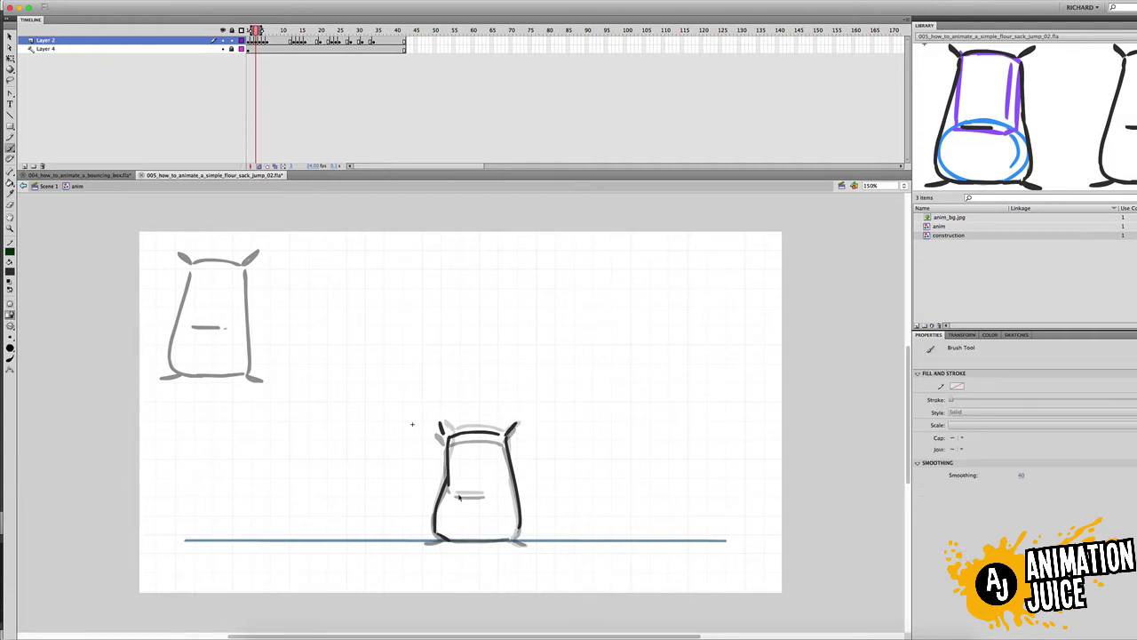
Copy the sack's feet and base from frame 2 and paste them in place on frame 3.
left_click(259, 166)
key("comma")
key("l")
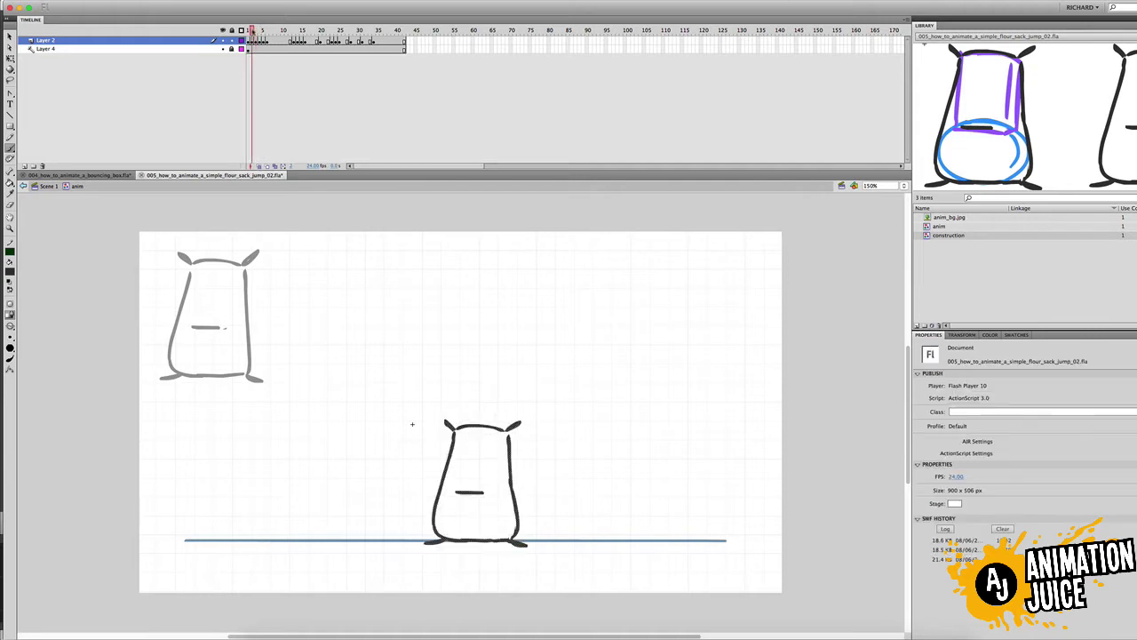
mouse_move(455, 509)
left_mouse_down()
mouse_move(488, 566)
mouse_move(531, 515)
left_mouse_up()
key("super+c")
key("period")
key("super+shift+v")
left_click(326, 154)
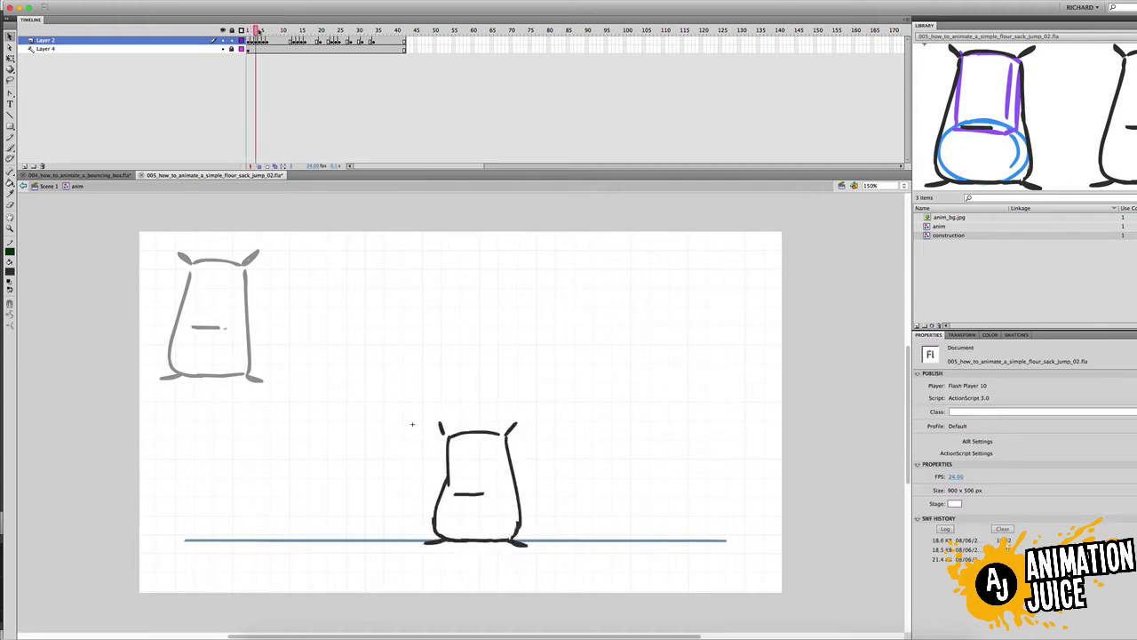
Compare frame 3 with the frames before it and nudge the sack's body slightly to the left above its feet.
key("comma")
key("comma")
key("period")
key("period")
mouse_move(458, 409)
left_mouse_down()
mouse_move(415, 438)
mouse_move(434, 525)
mouse_move(536, 387)
left_mouse_up()
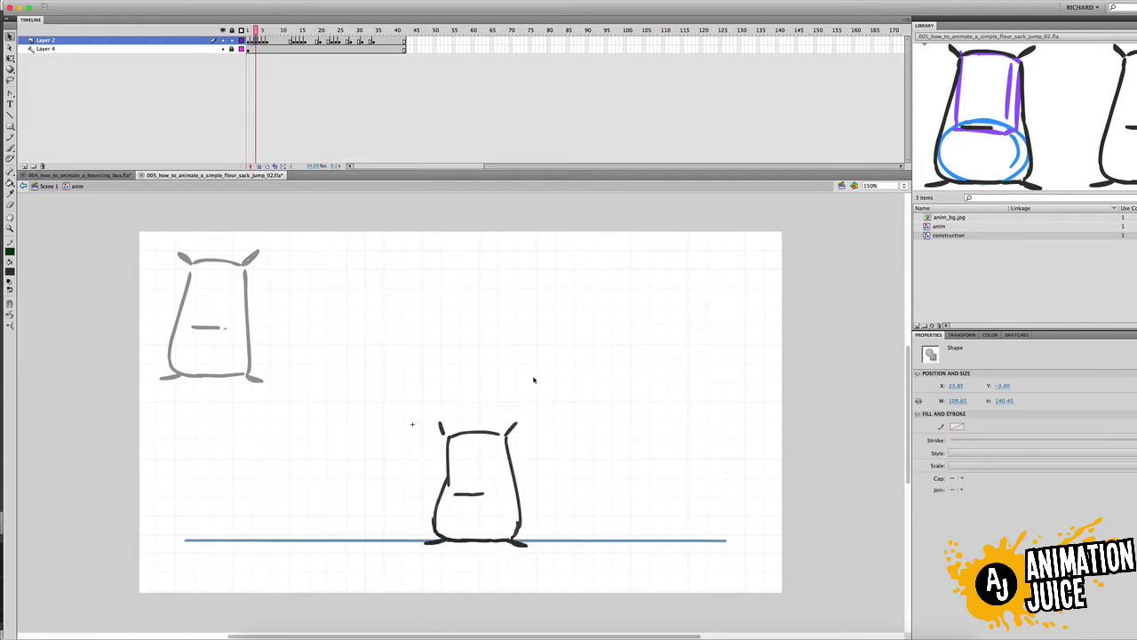
key("v")
key("e")
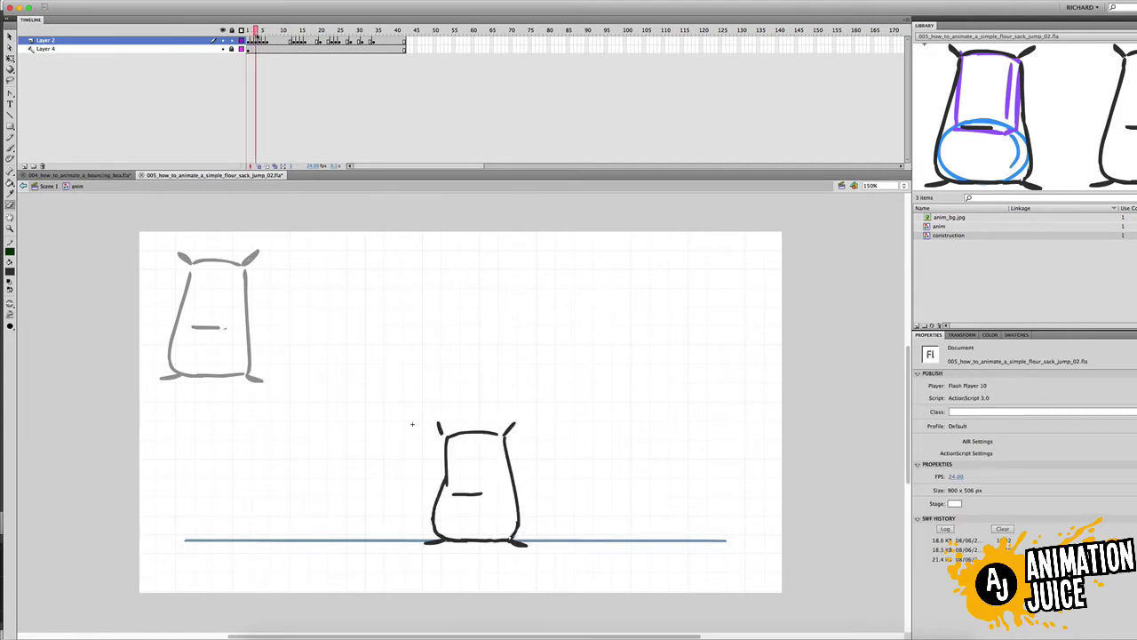
Erase and repaint parts of the sack's side outlines on frame 3 while comparing it with frame 2.
left_click_drag(447, 453, 443, 488)
key("comma")
key("period")
key("comma")
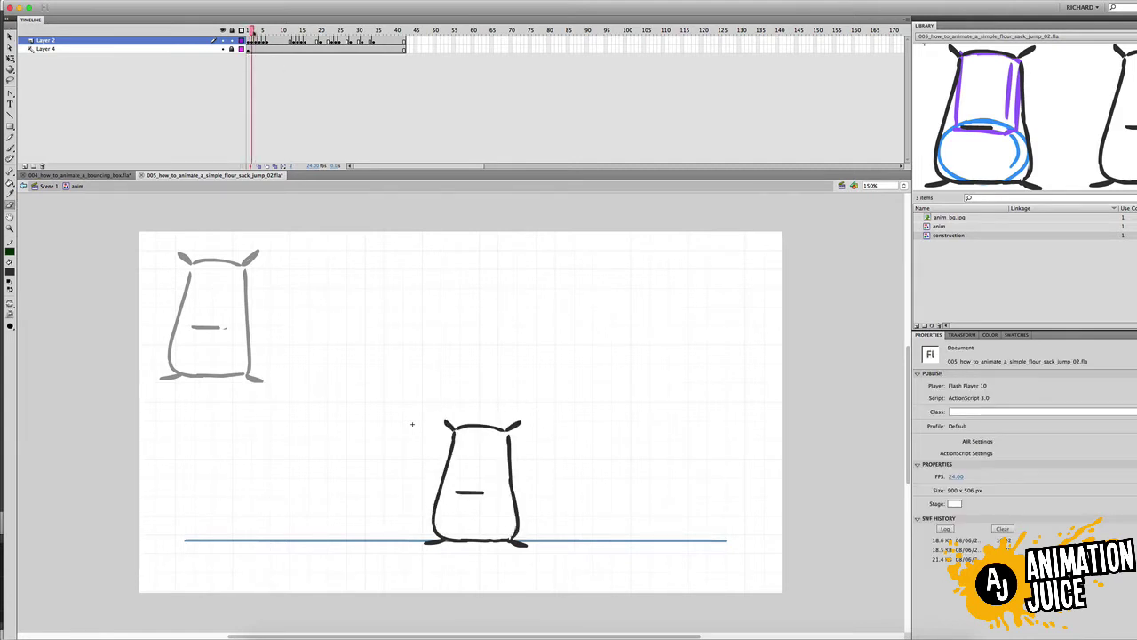
key("period")
left_click_drag(506, 442, 517, 515)
key("b")
left_click_drag(444, 482, 448, 454)
key("super+z")
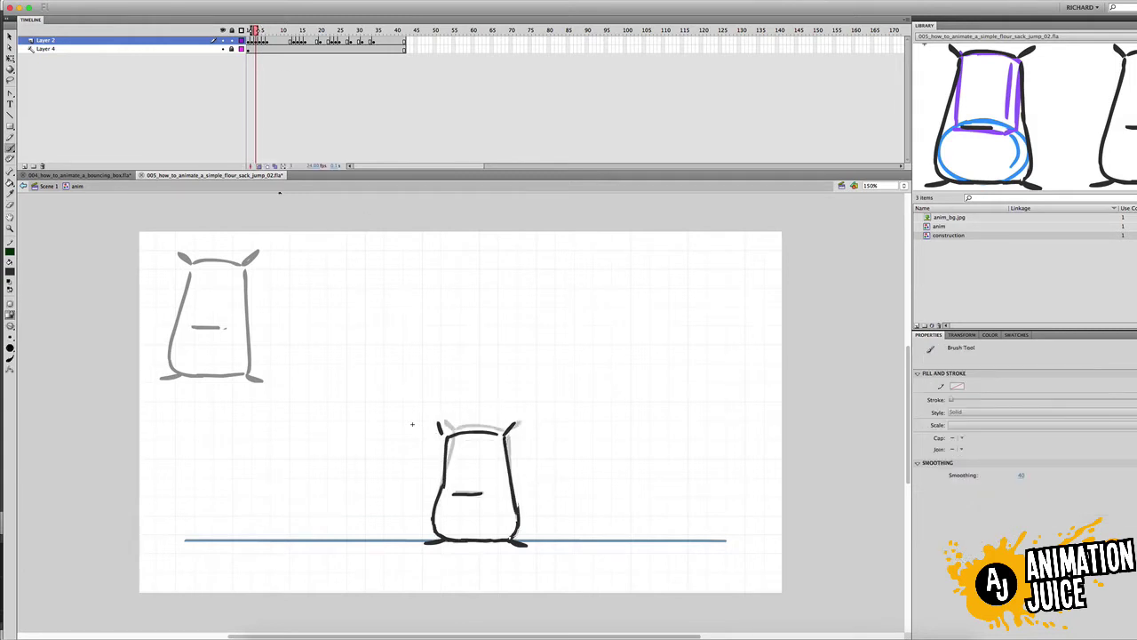
Erase and repaint the sack's upper left corner on frame 3 with a rounder curve, flipping against the previous frames.
key("alt+shift+o")
key("comma")
key("comma")
key("period")
key("period")
key("comma")
key("comma")
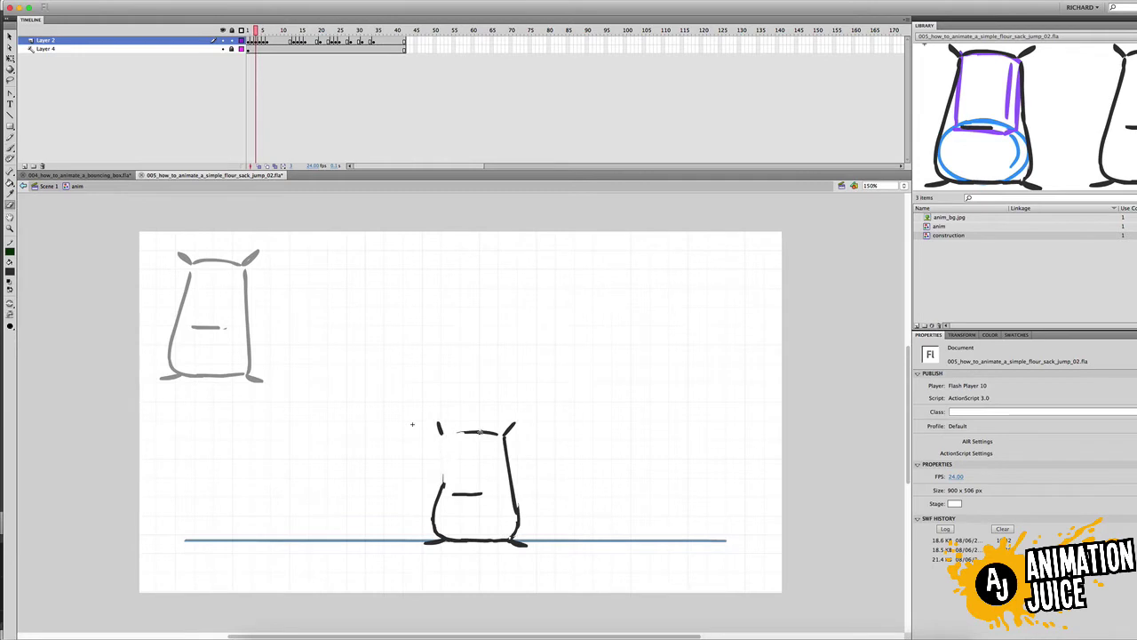
key("comma")
key("period")
key("alt+shift+o")
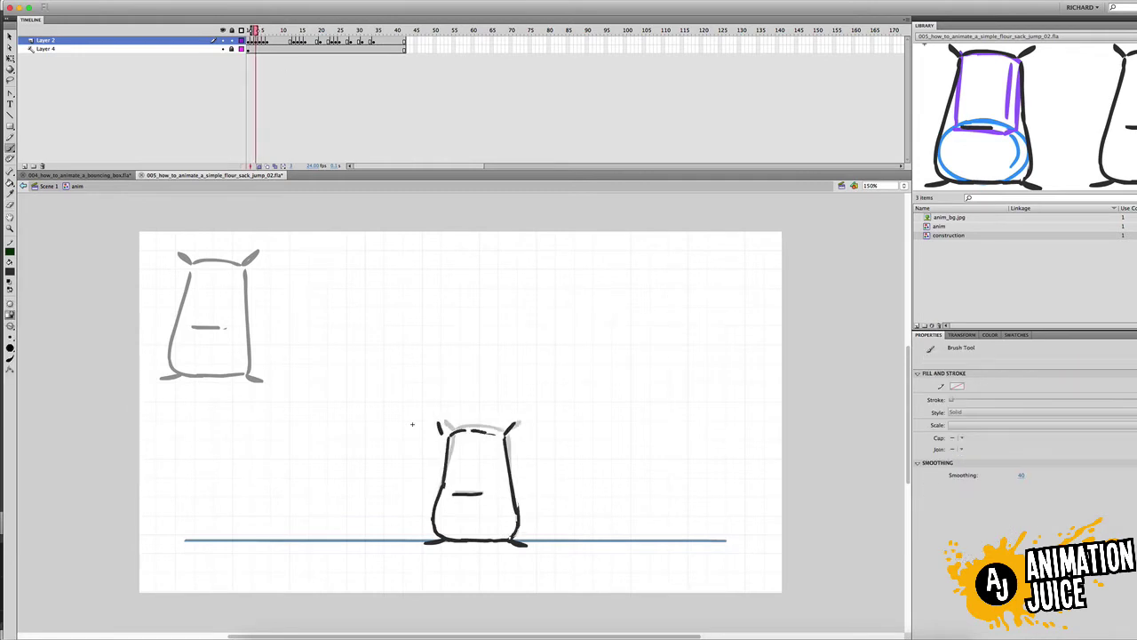
Flip through the opening frames and touch up the sack's upper left side on frame 4 with the Eraser and Brush.
key("Return")
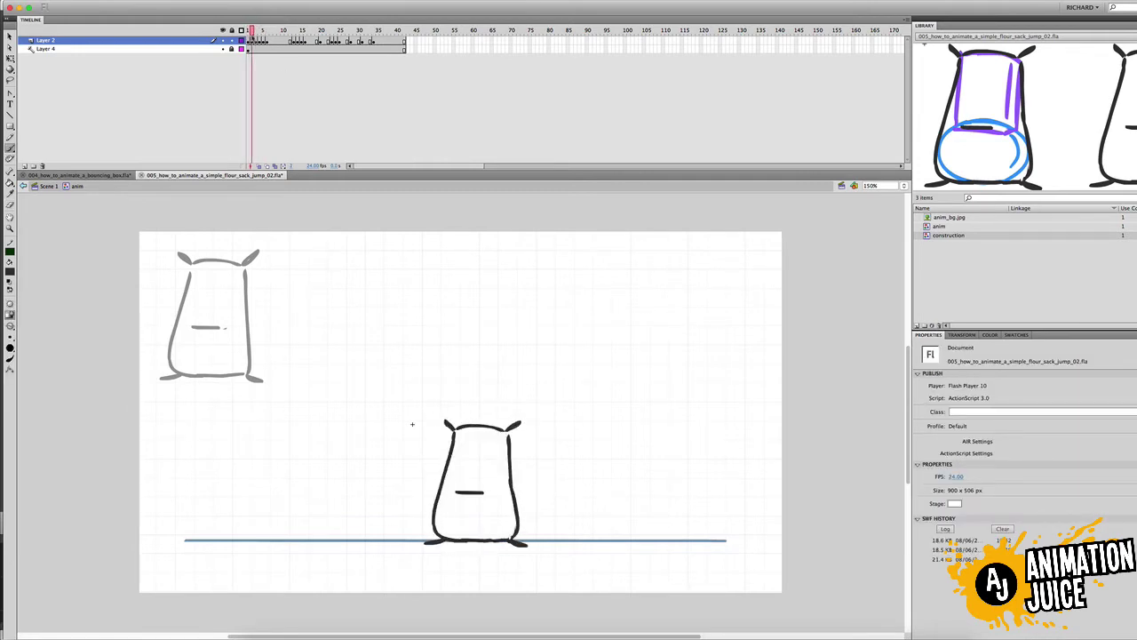
key("comma")
key("period")
key("comma")
key("period")
key("e")
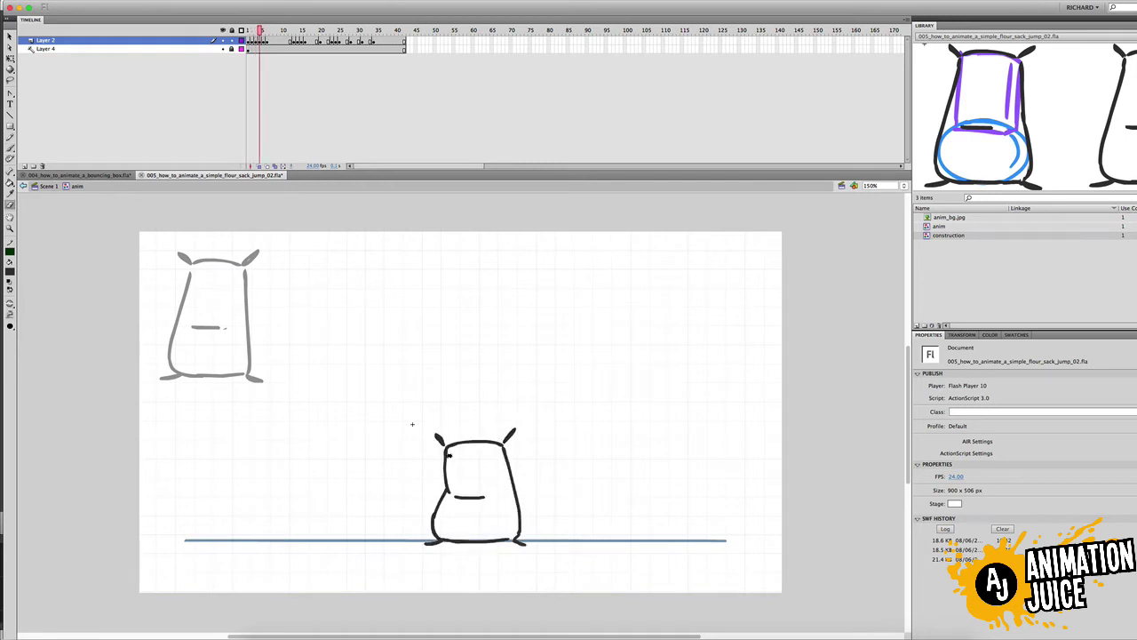
key("b")
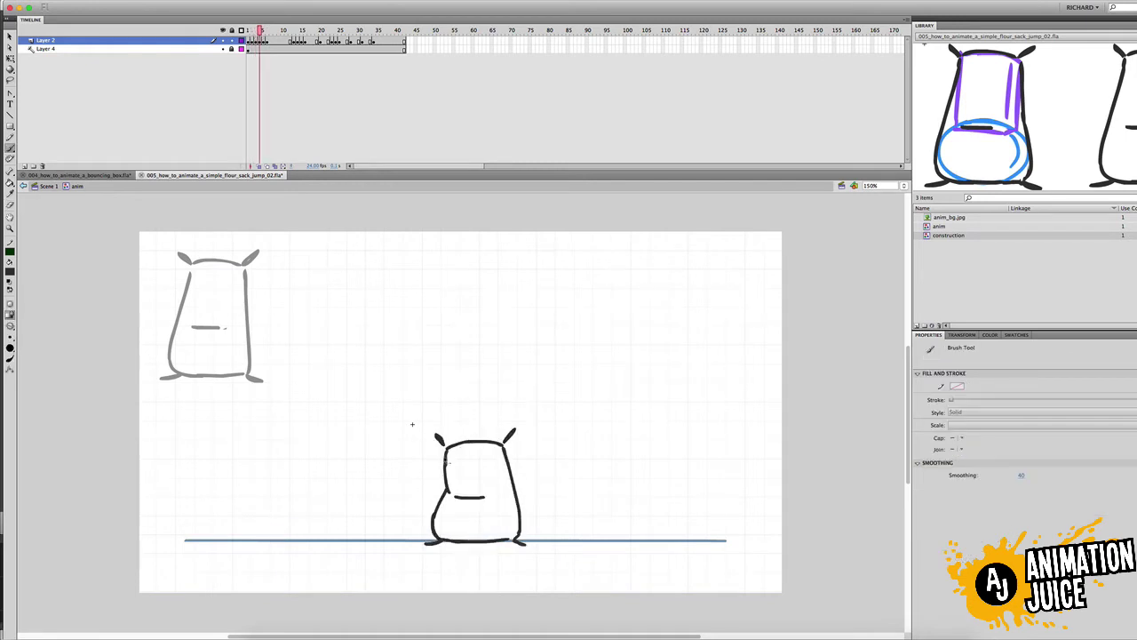
key("Return")
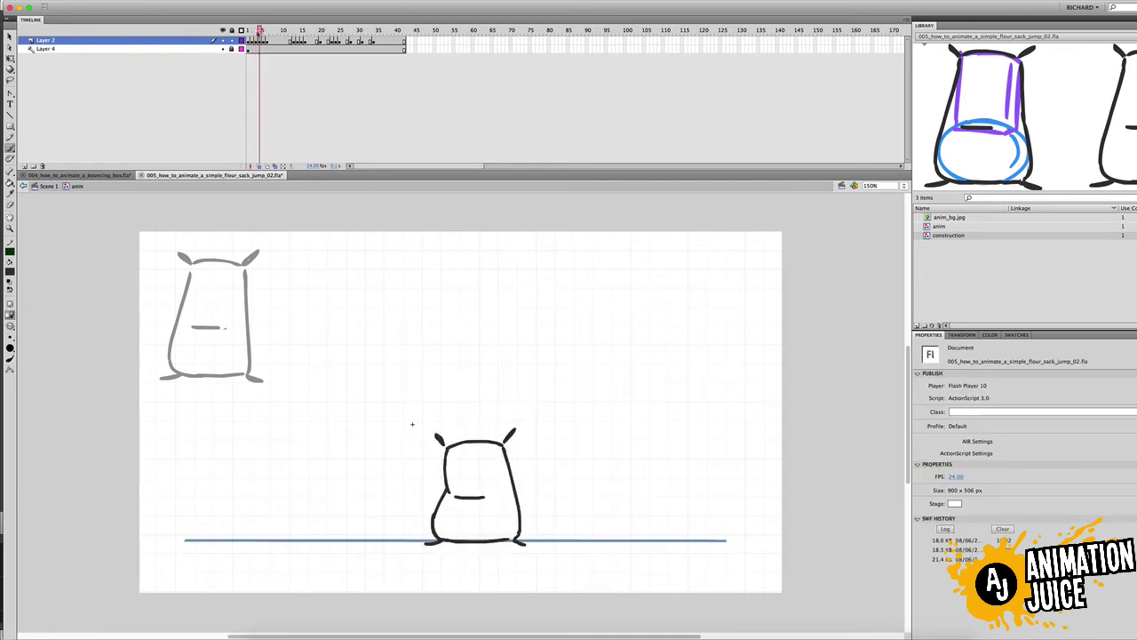
Lasso the sack's feet on frame 3 and align them with the feet on frame 2.
key("q")
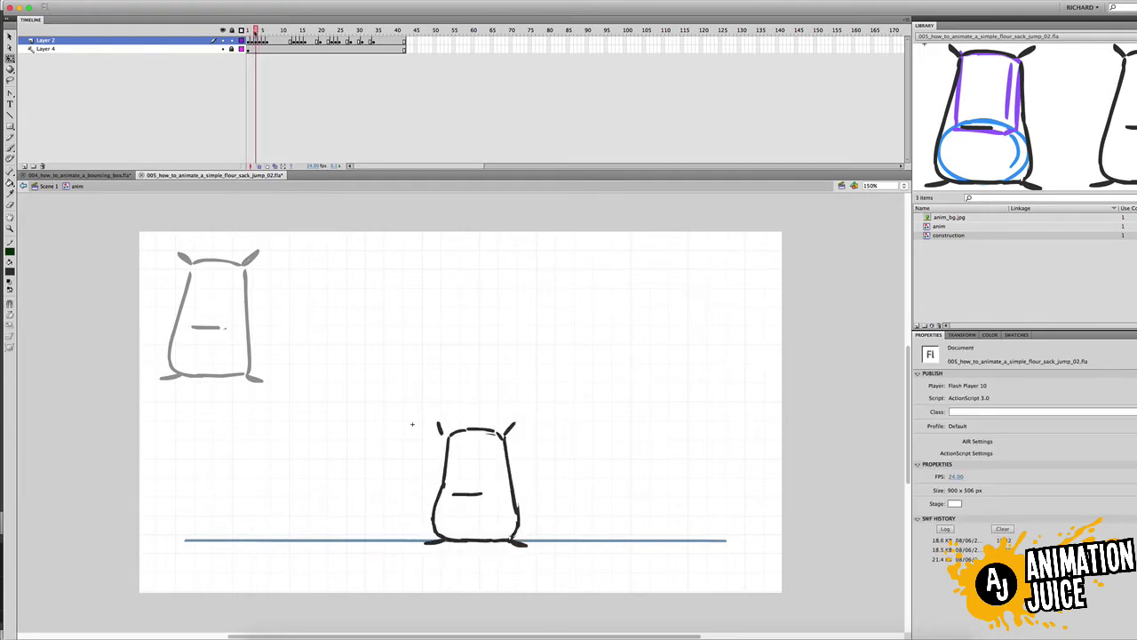
key("l")
left_click_drag(465, 511, 535, 533)
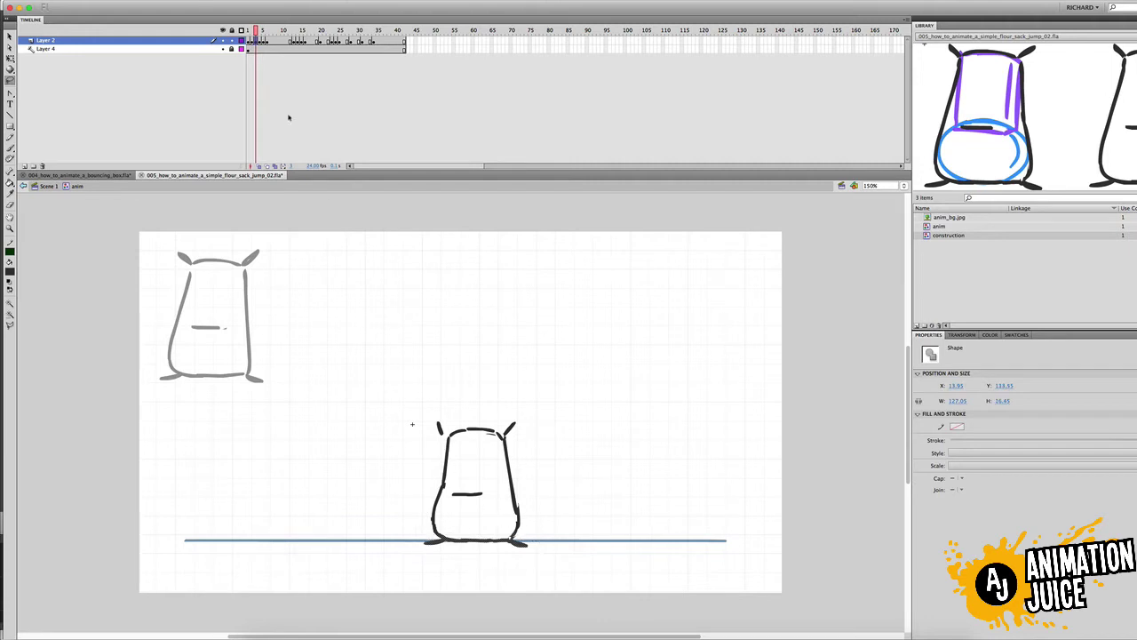
left_click(253, 31)
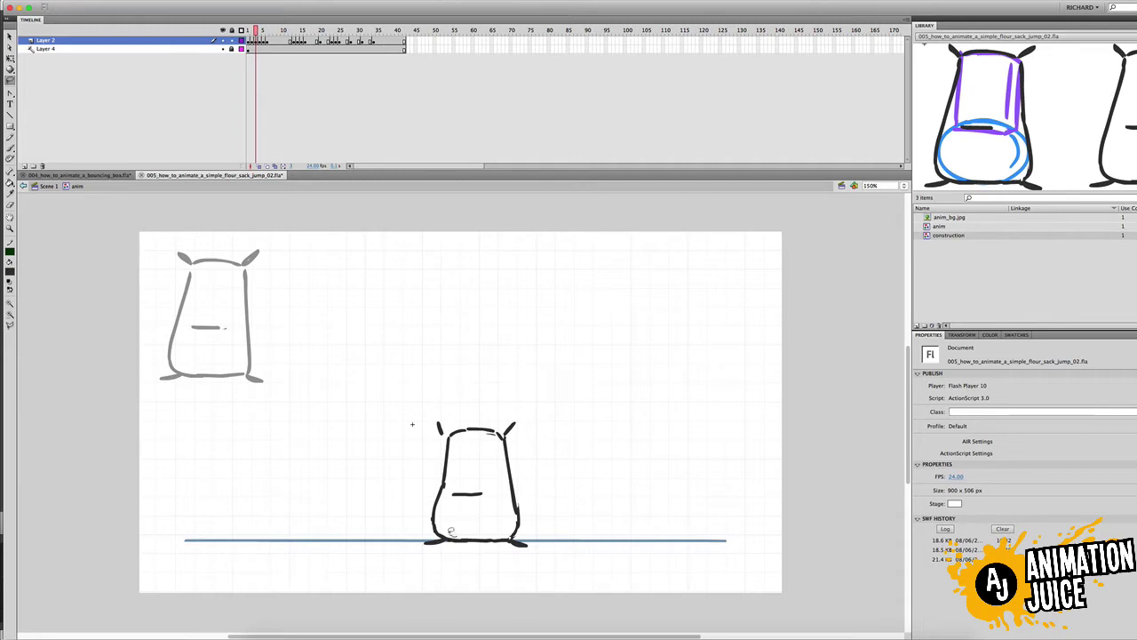
mouse_move(419, 543)
left_mouse_down()
mouse_move(522, 556)
mouse_move(532, 544)
mouse_move(473, 526)
left_mouse_up()
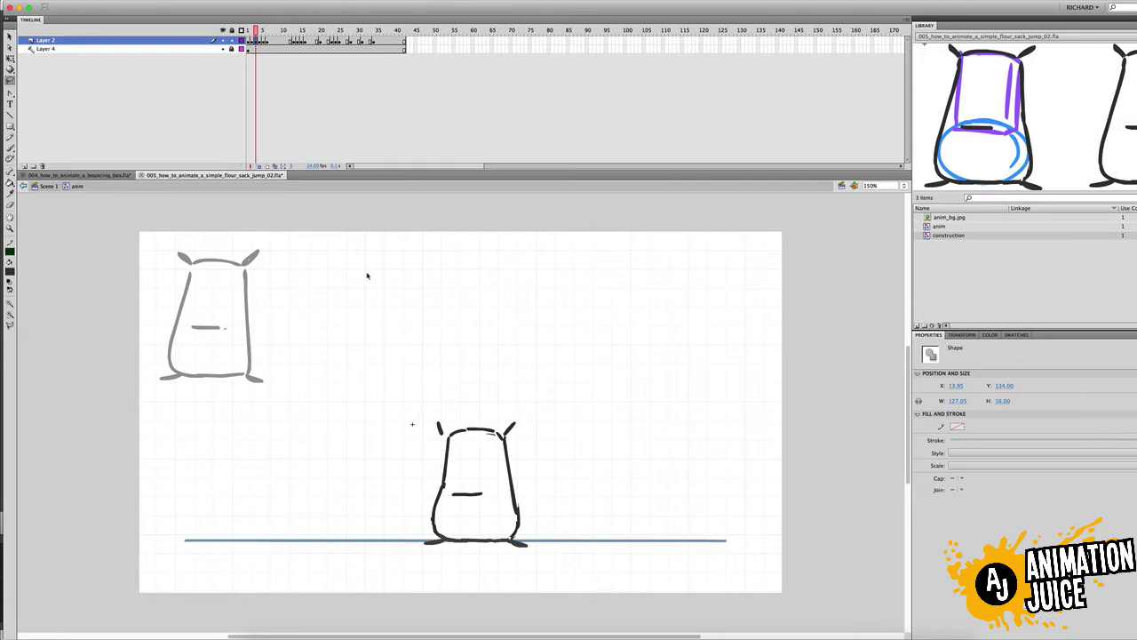
Delete the sack's feet and base line on frame 4 and paste the copied feet in place.
left_click(260, 36)
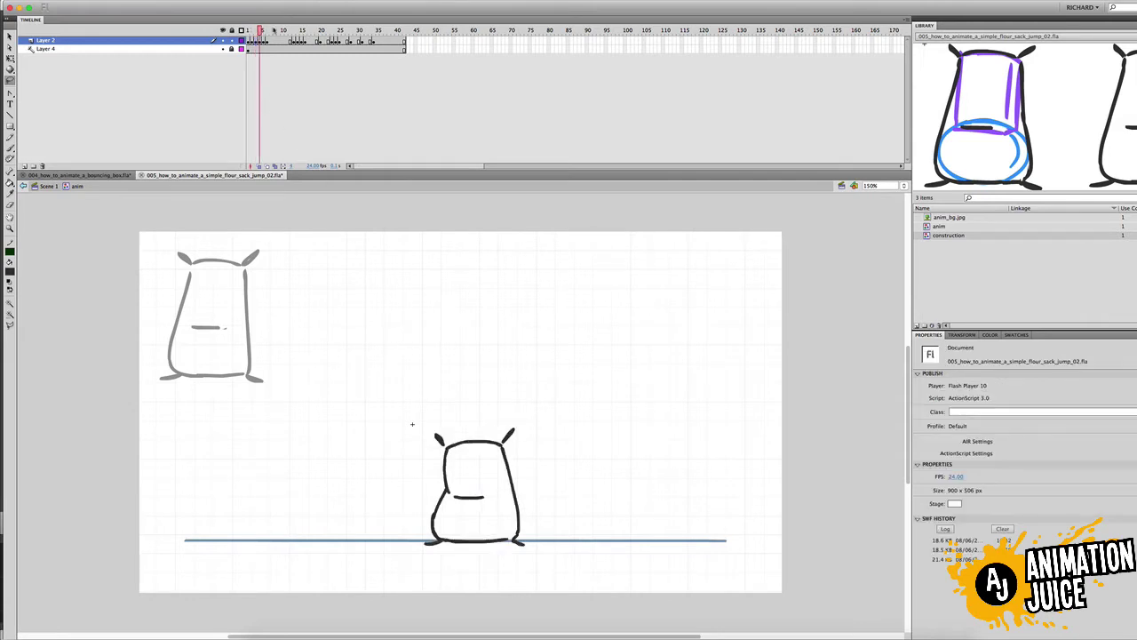
mouse_move(432, 537)
left_mouse_down()
mouse_move(544, 551)
mouse_move(528, 535)
mouse_move(445, 534)
left_mouse_up()
key("Delete")
key("super+shift+v")
key("v")
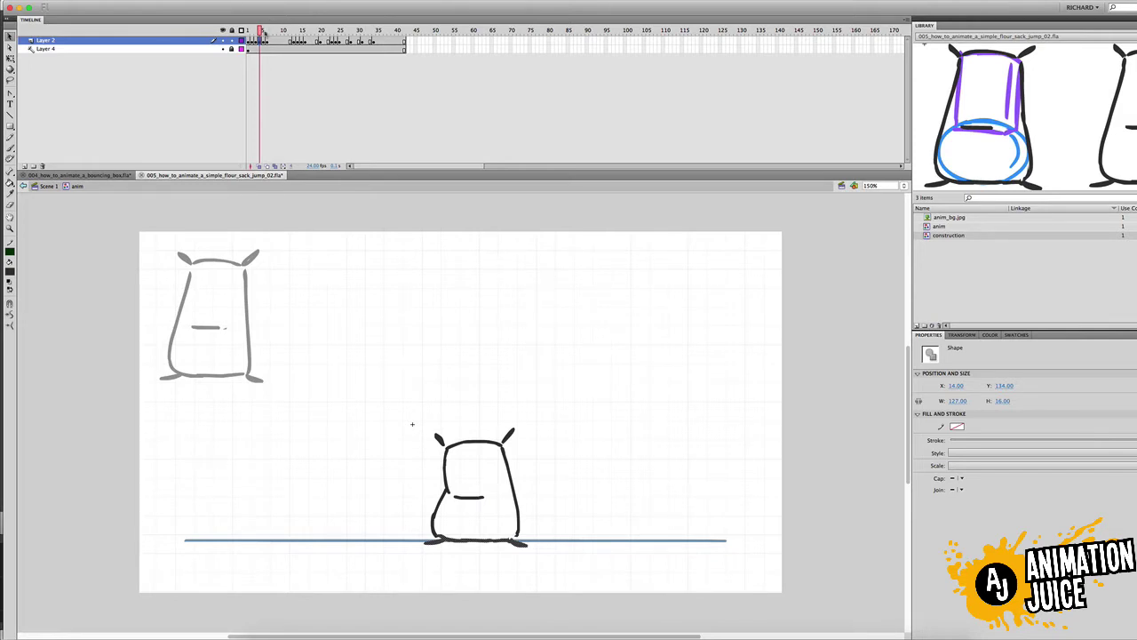
Play back the opening frames, toggle onion skinning, and run a movie test of the jump before closing the preview.
key("Return")
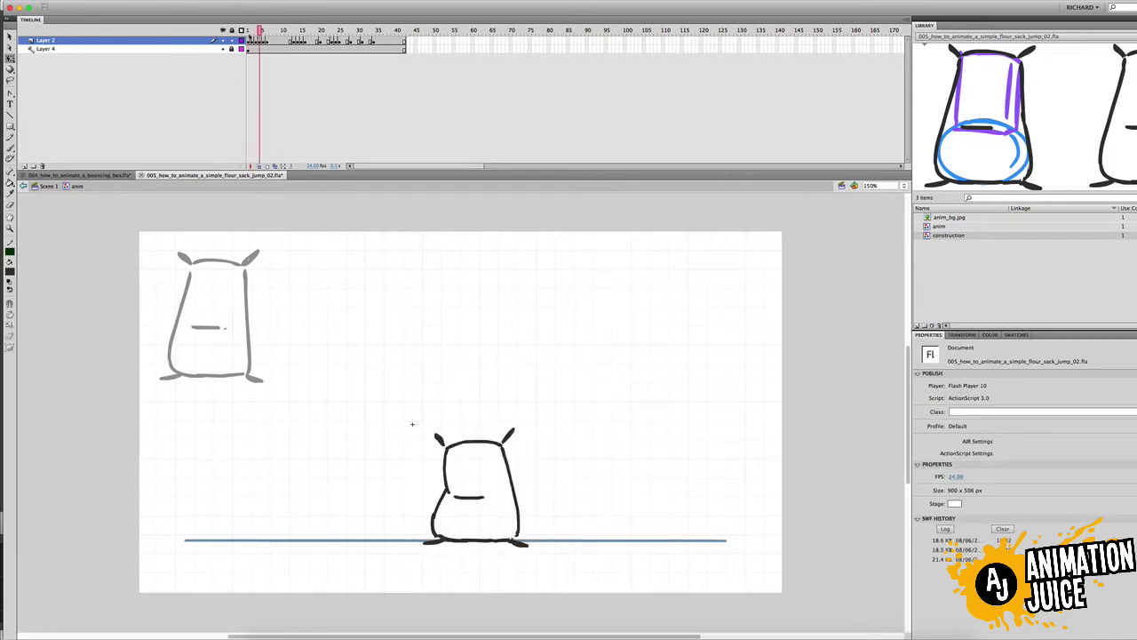
key("b")
mouse_move(252, 32)
left_mouse_down()
mouse_move(263, 32)
mouse_move(249, 32)
left_mouse_up()
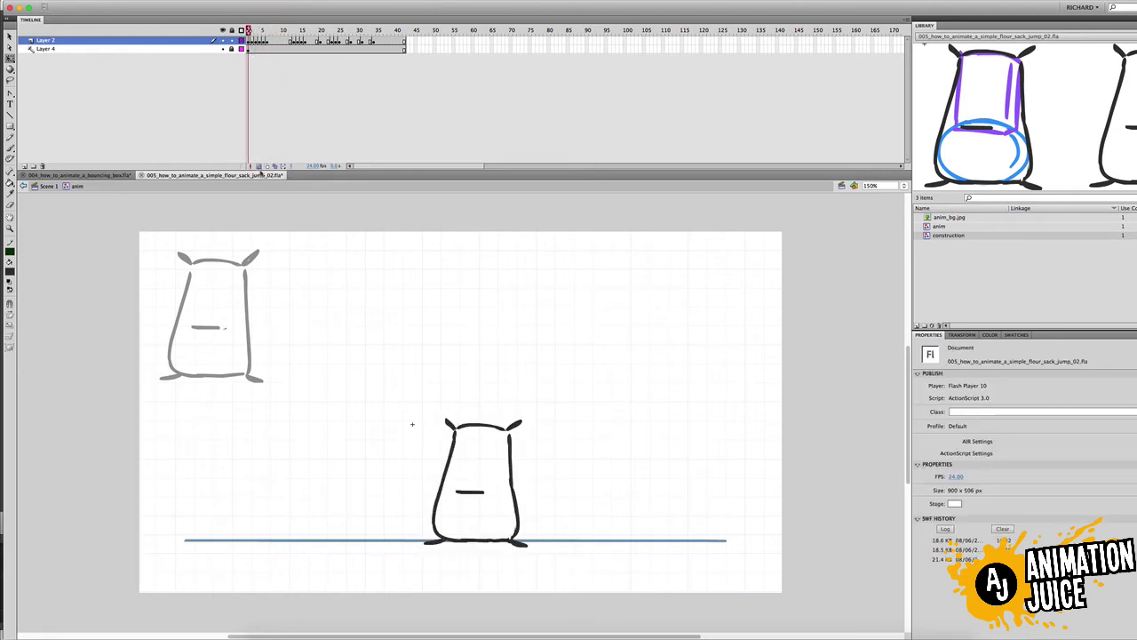
left_click(259, 167)
key("super+Return")
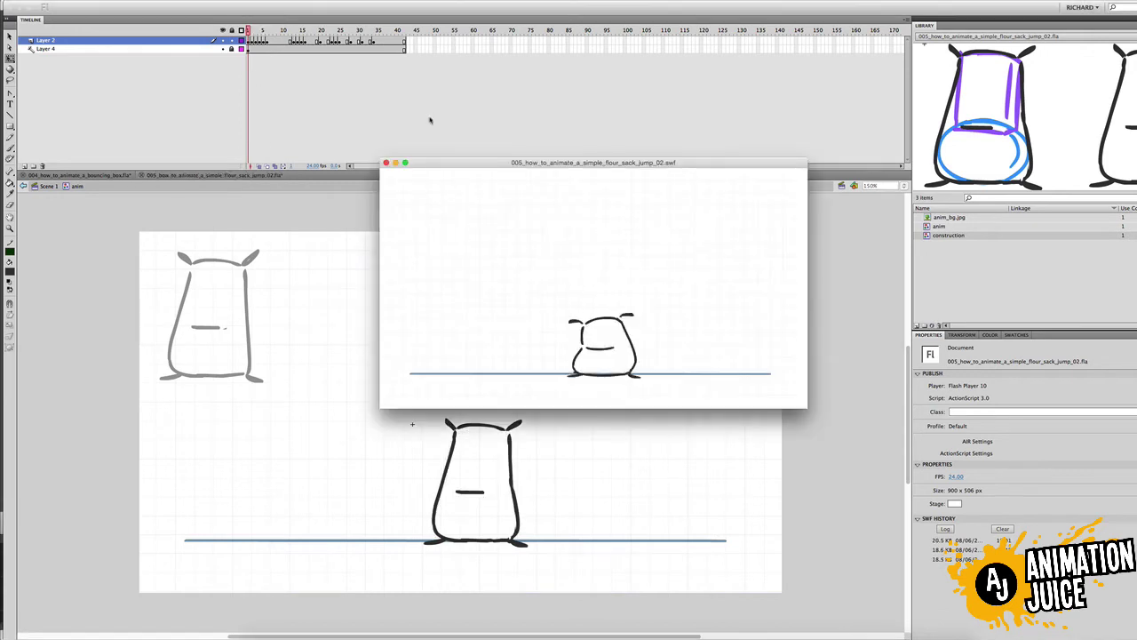
left_click(387, 164)
Flip back and forth between the opening frames to compare the sack's outline and position.
left_click_drag(249, 32, 256, 32)
key("e")
key("comma")
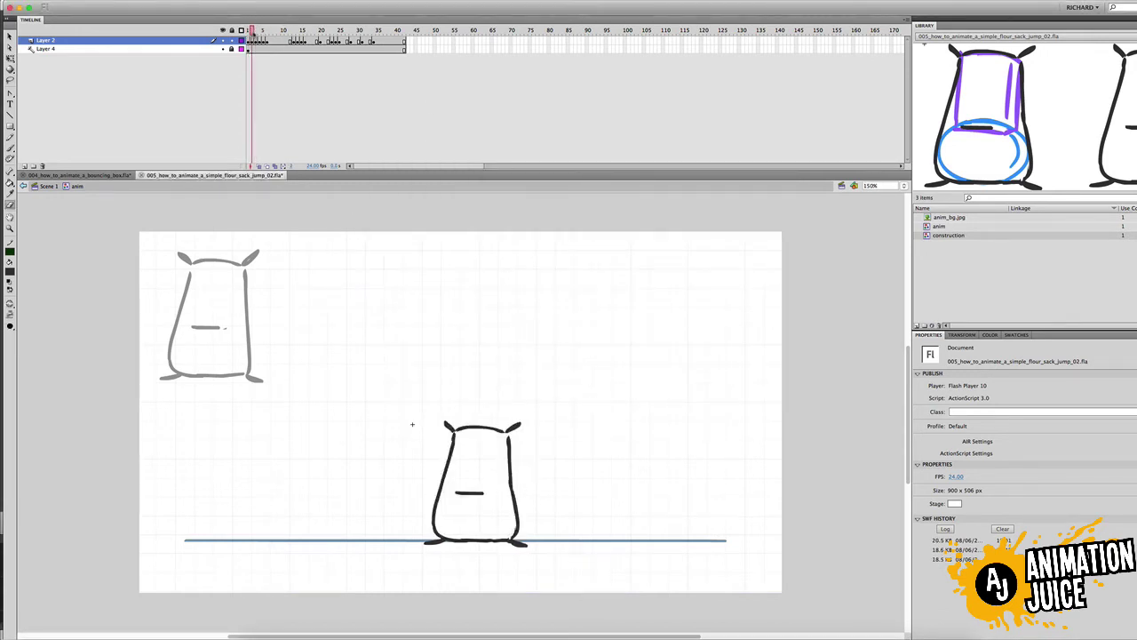
key("period")
key("period")
key("comma")
key("period")
key("comma")
key("period")
key("period")
key("period")
key("comma")
key("comma")
key("comma")
key("comma")
key("comma")
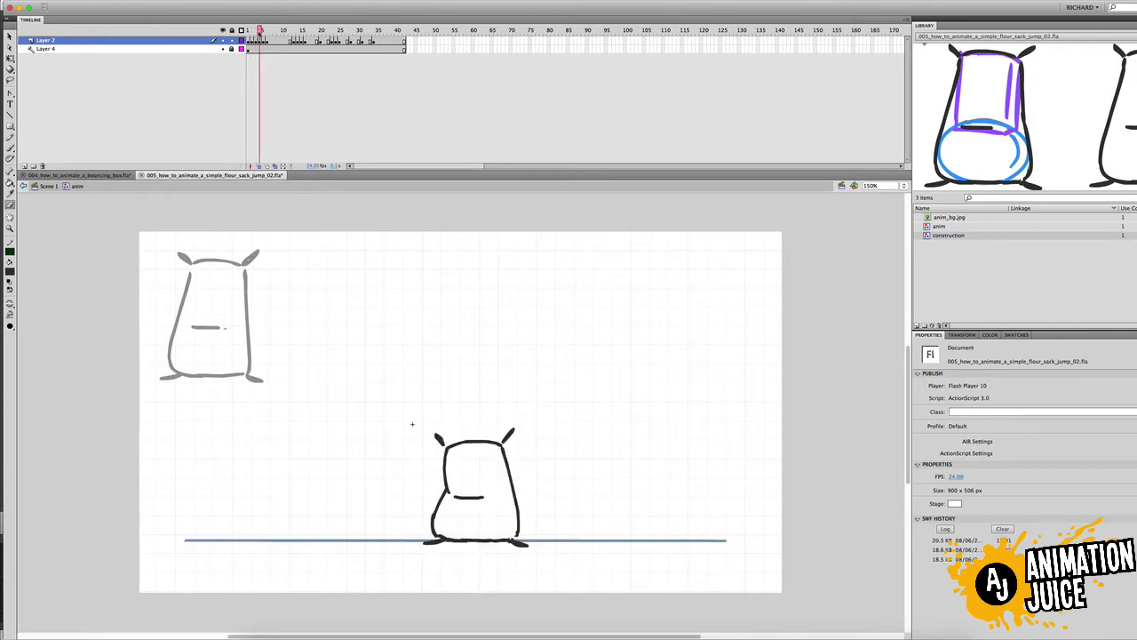
Touch up the sack's lower left outline on frame 3 with the Brush, flipping against the neighbouring frames.
key("period")
key("period")
key("b")
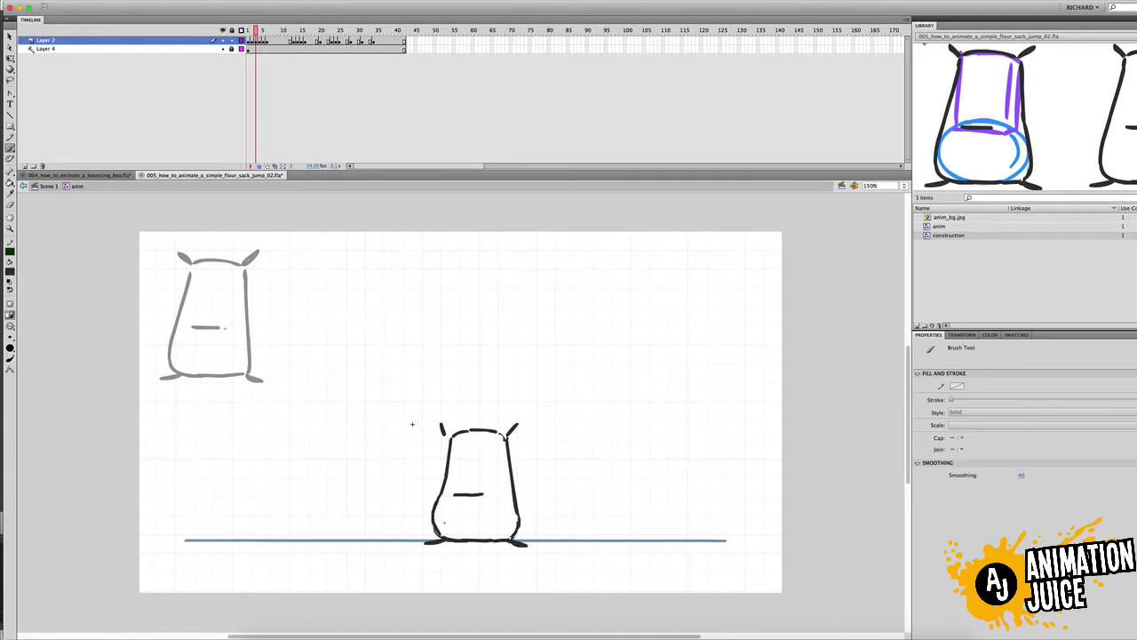
key("comma")
key("period")
key("comma")
key("period")
key("comma")
key("comma")
key("period")
key("period")
key("period")
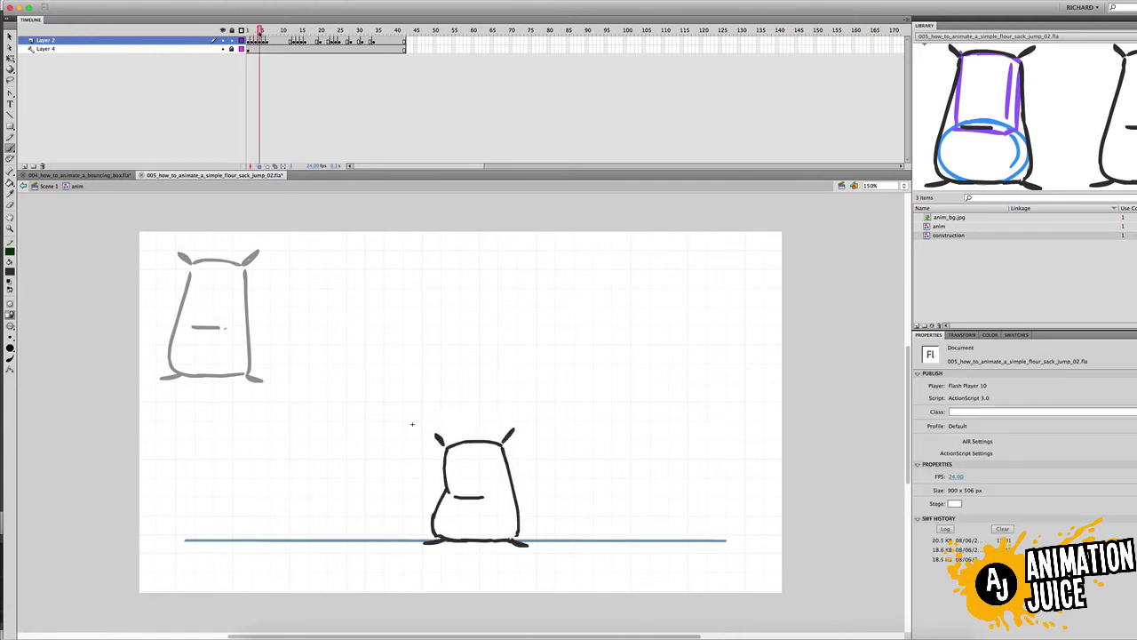
key("comma")
key("period")
Erase the stray dot inside the sack on frame 3 and retouch the sack's base line on frame 4.
key("e")
key("period")
key("comma")
key("comma")
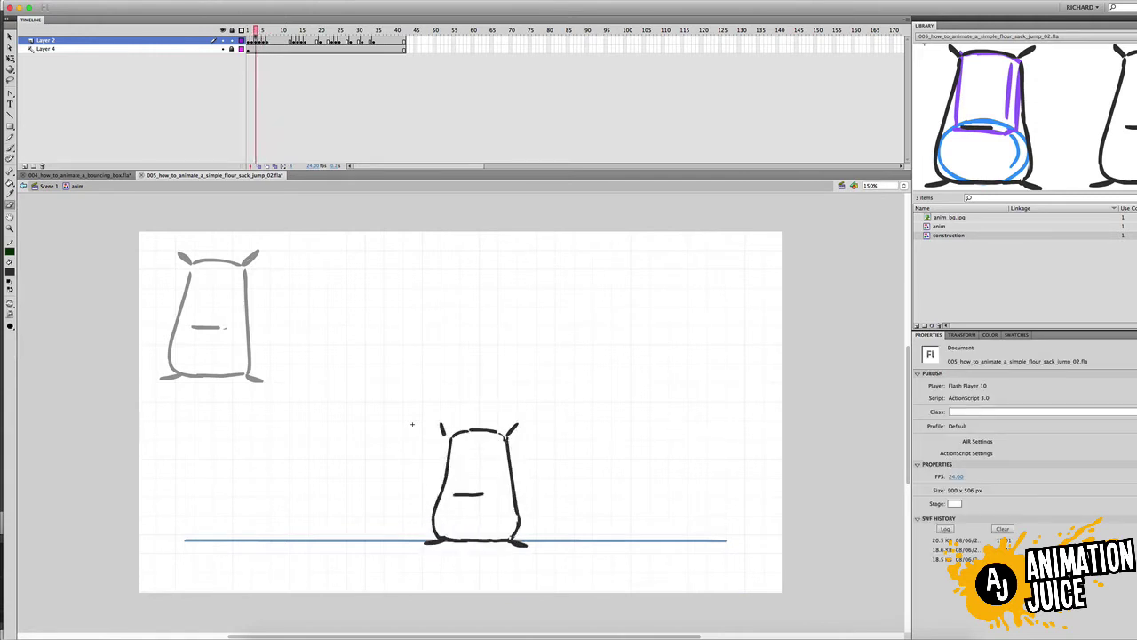
key("period")
left_click_drag(451, 538, 475, 537)
key("b")
key("comma")
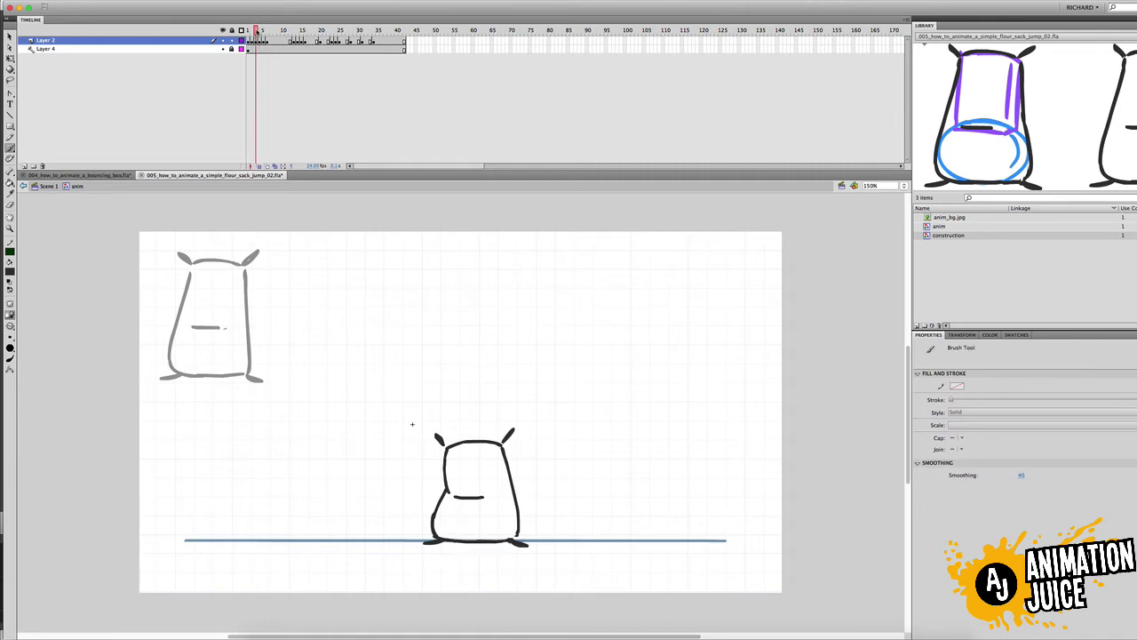
Flip repeatedly through the opening frames to check how smoothly the sack sinks into the squash.
key("v")
key("comma")
key("comma")
key("period")
key("period")
key("period")
key("period")
key("comma")
key("comma")
key("comma")
key("comma")
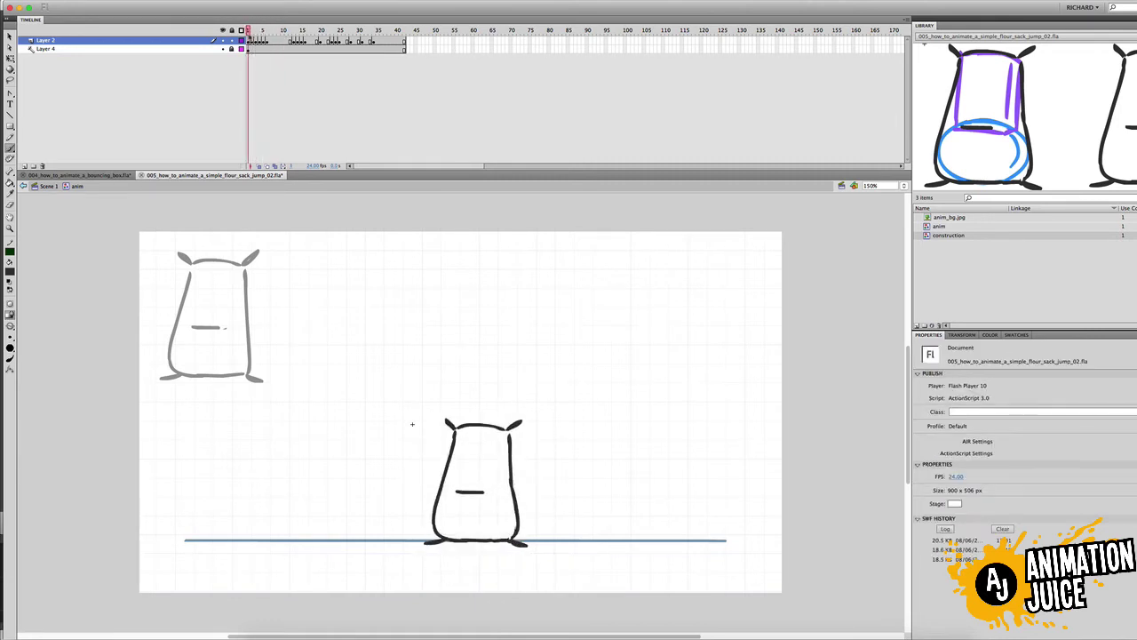
key("period")
key("period")
key("period")
key("period")
key("period")
key("period")
key("comma")
key("comma")
key("comma")
key("comma")
key("comma")
key("comma")
key("period")
key("period")
key("period")
key("period")
key("period")
key("comma")
key("comma")
key("comma")
key("comma")
key("comma")
key("period")
key("period")
key("period")
key("comma")
key("comma")
key("period")
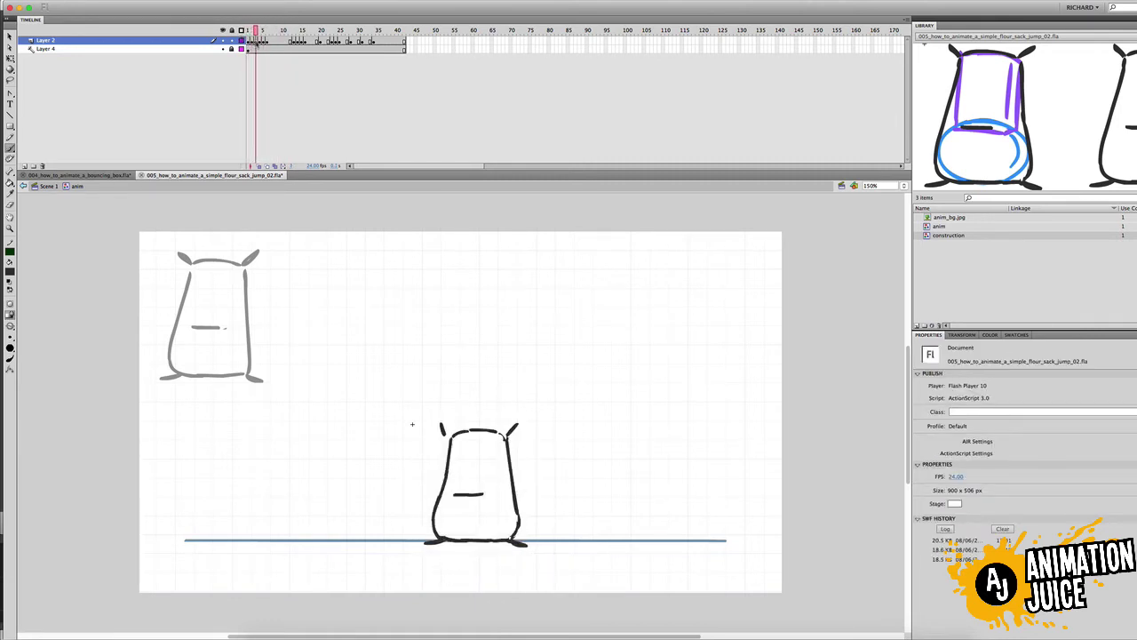
key("comma")
key("comma")
key("period")
key("period")
Move the sack's mouth line on frame 3 slightly to the right.
key("v")
key("e")
left_click_drag(256, 33, 256, 33)
key("v")
left_click_drag(469, 495, 472, 495)
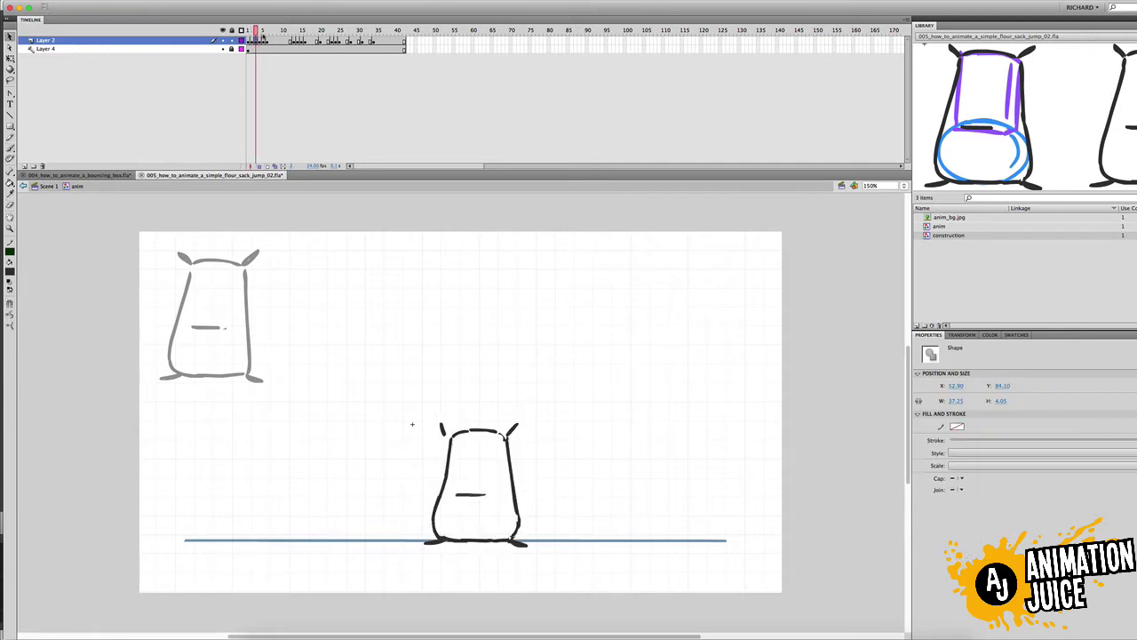
Replace the sack drawing on frame 2 with a copy of frame 1, flipping between the two frames to compare them.
mouse_move(257, 33)
left_mouse_down()
mouse_move(266, 36)
mouse_move(248, 37)
mouse_move(272, 39)
mouse_move(252, 39)
left_mouse_up()
key("super+a")
key("q")
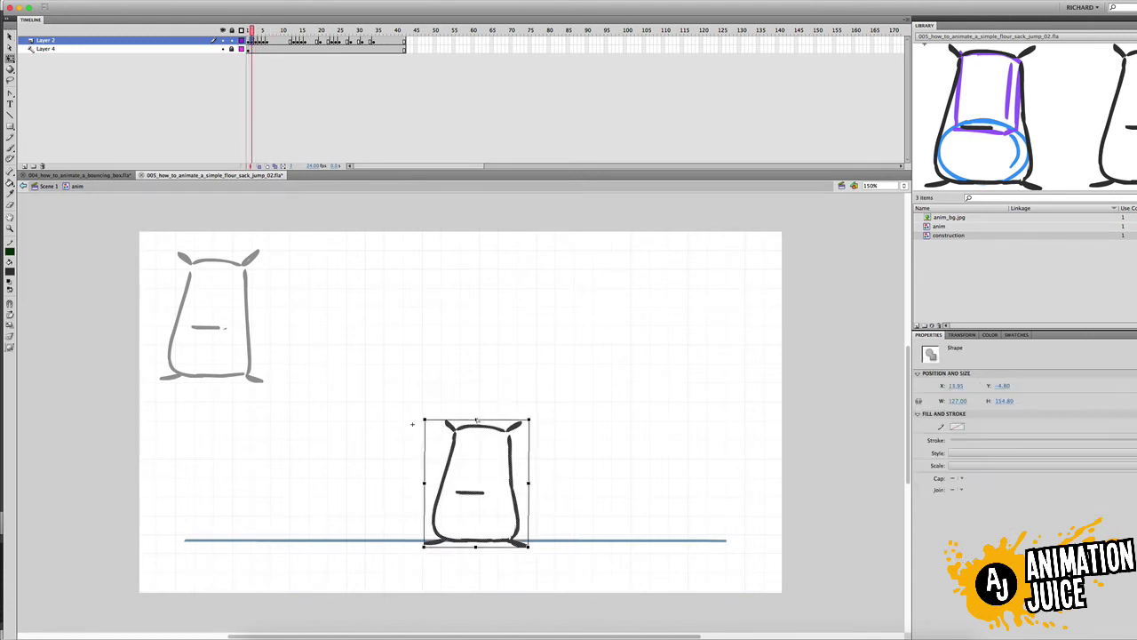
key("comma")
key("period")
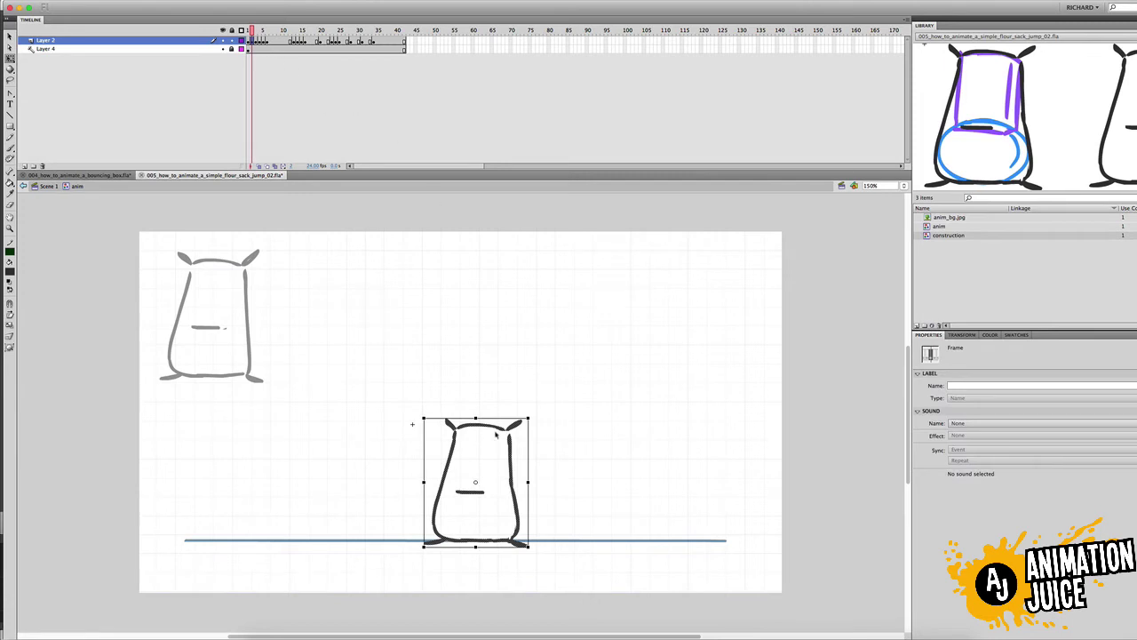
key("comma")
key("period")
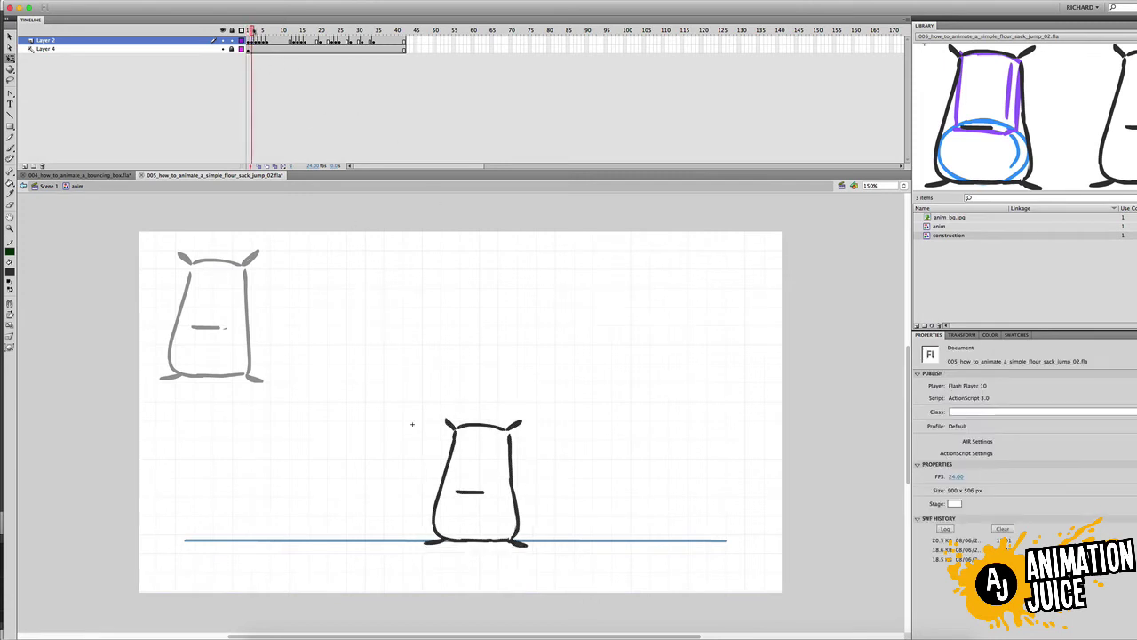
key("comma")
key("period")
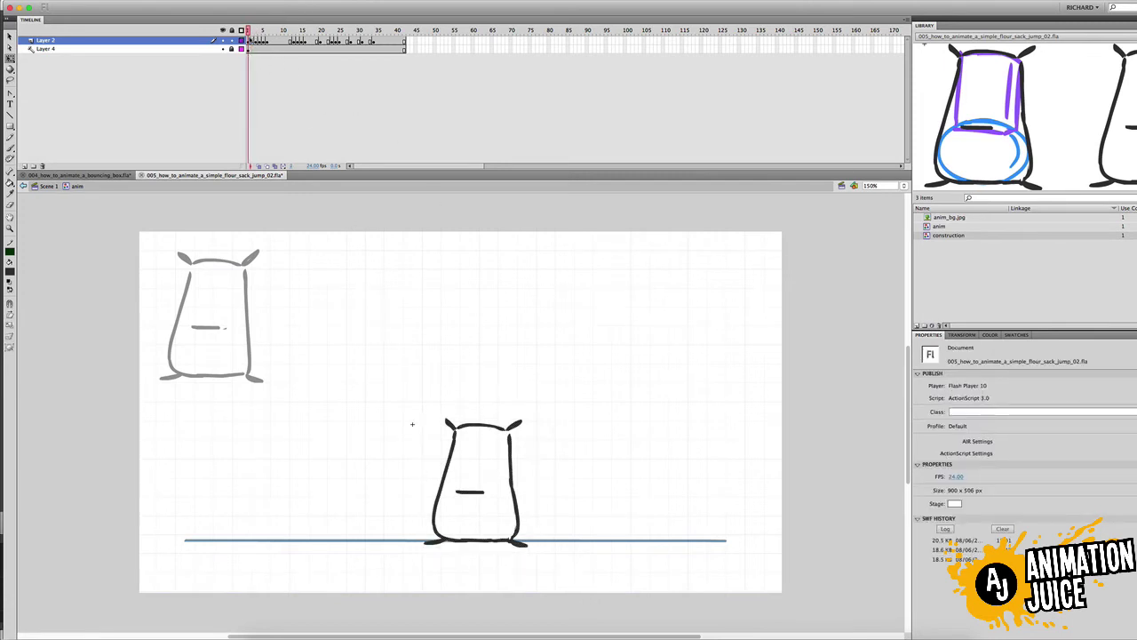
Squash the whole sack on frame 2 downward from its top edge to a height of 156 with Free Transform.
key("ctrl+a")
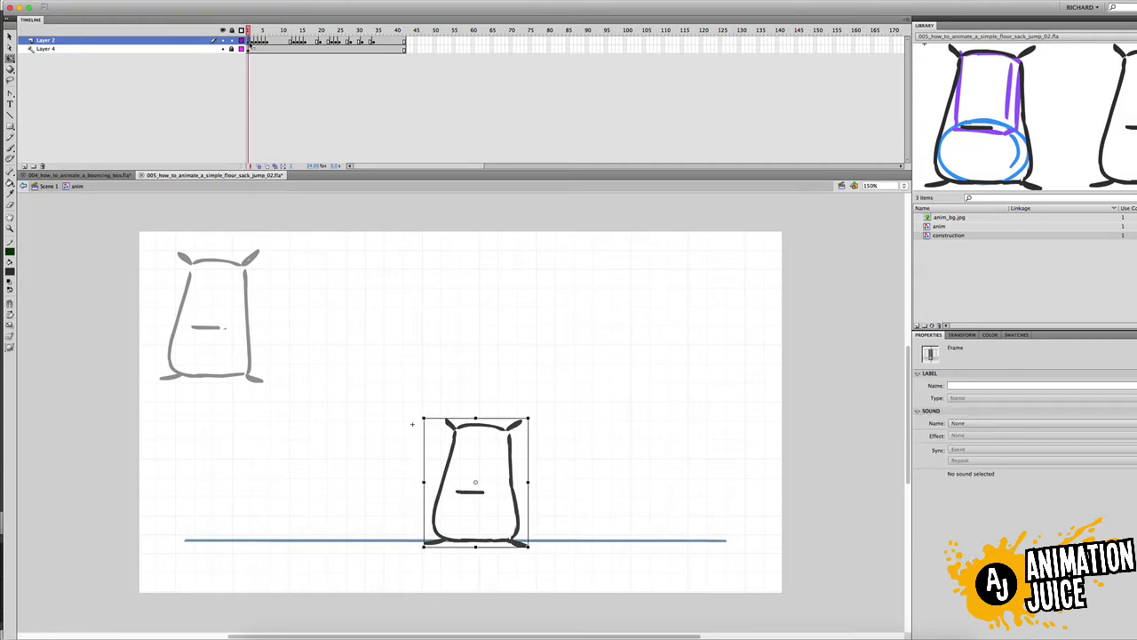
left_click(254, 42)
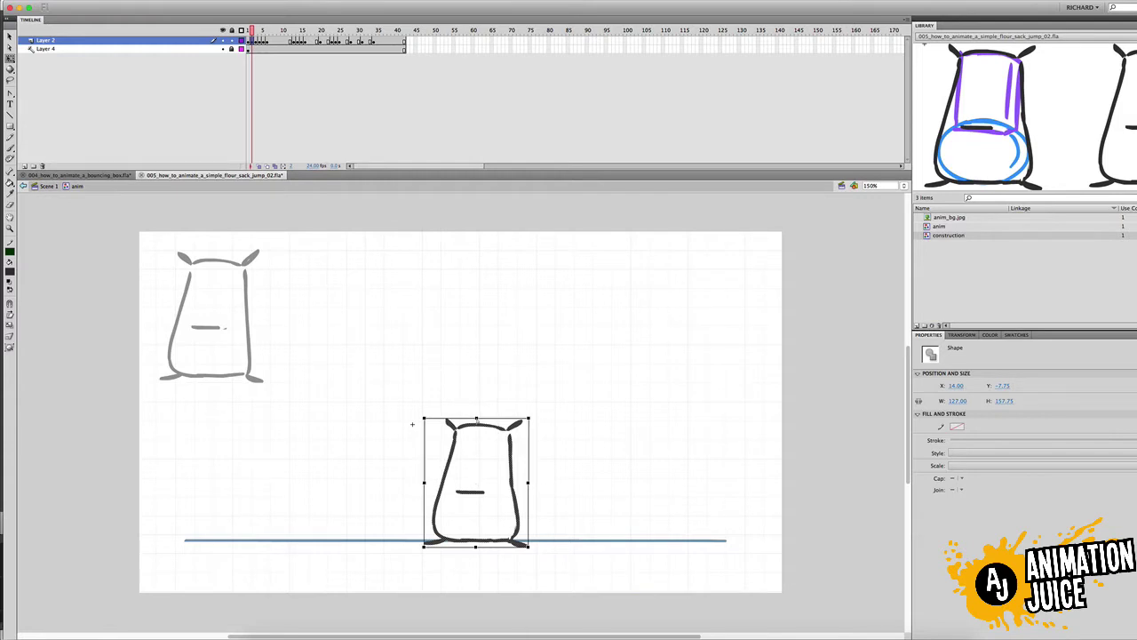
left_click_drag(477, 418, 477, 421)
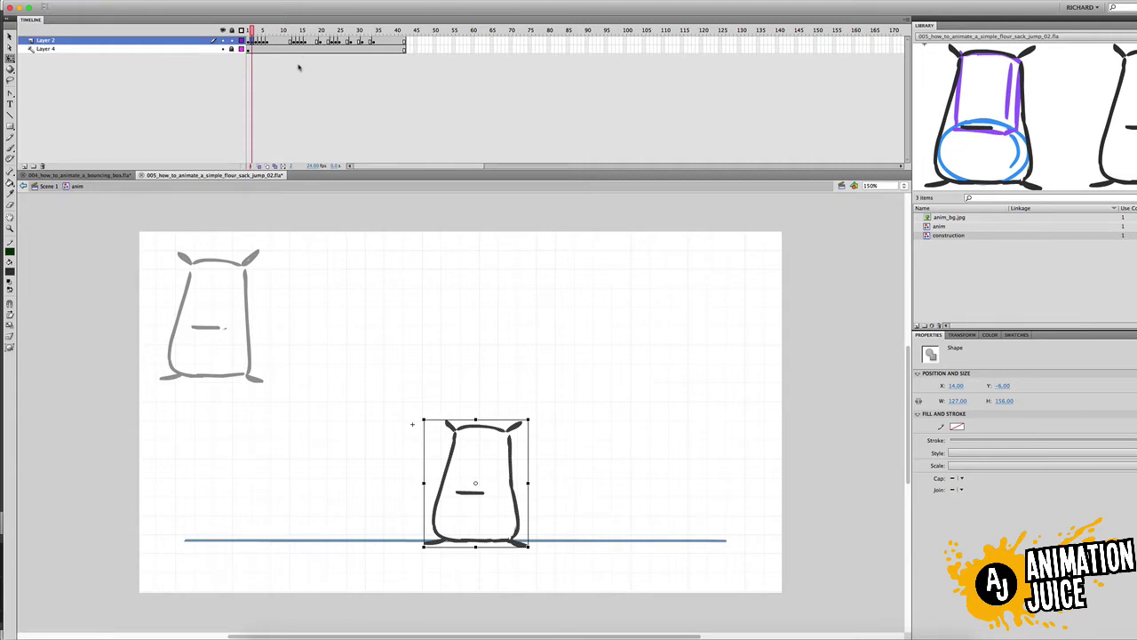
left_click(249, 31)
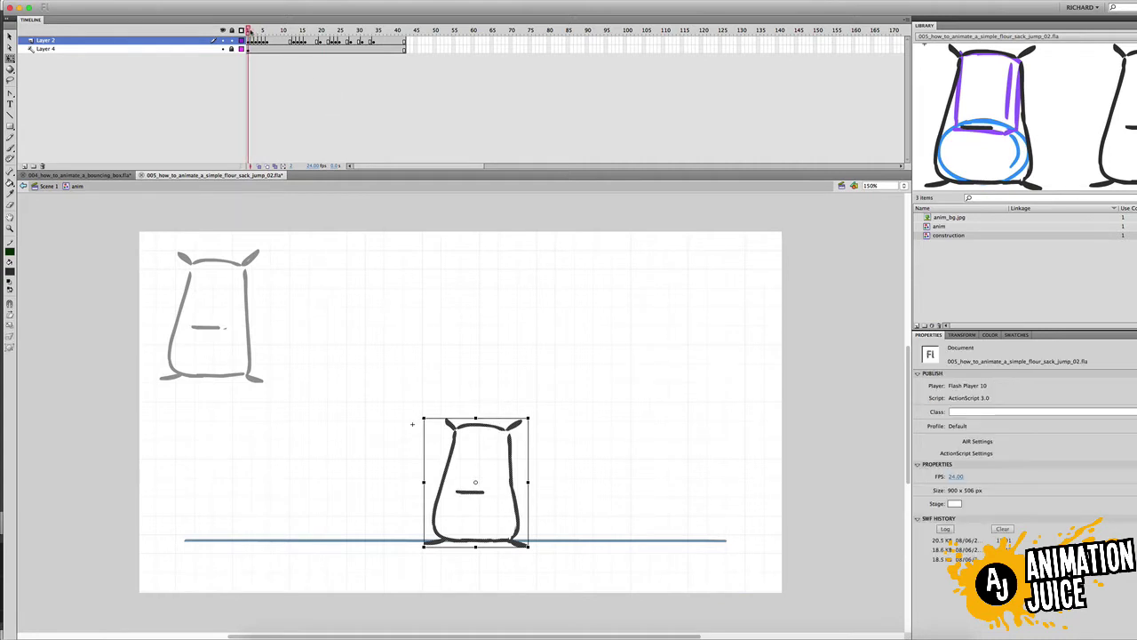
Step through frames 1 to 10 to review the squash and return to the first frame.
mouse_move(249, 32)
left_mouse_down()
mouse_move(262, 32)
mouse_move(242, 32)
left_mouse_up()
key("period")
key("period")
key("period")
key("period")
key("period")
key("period")
key("period")
key("period")
key("period")
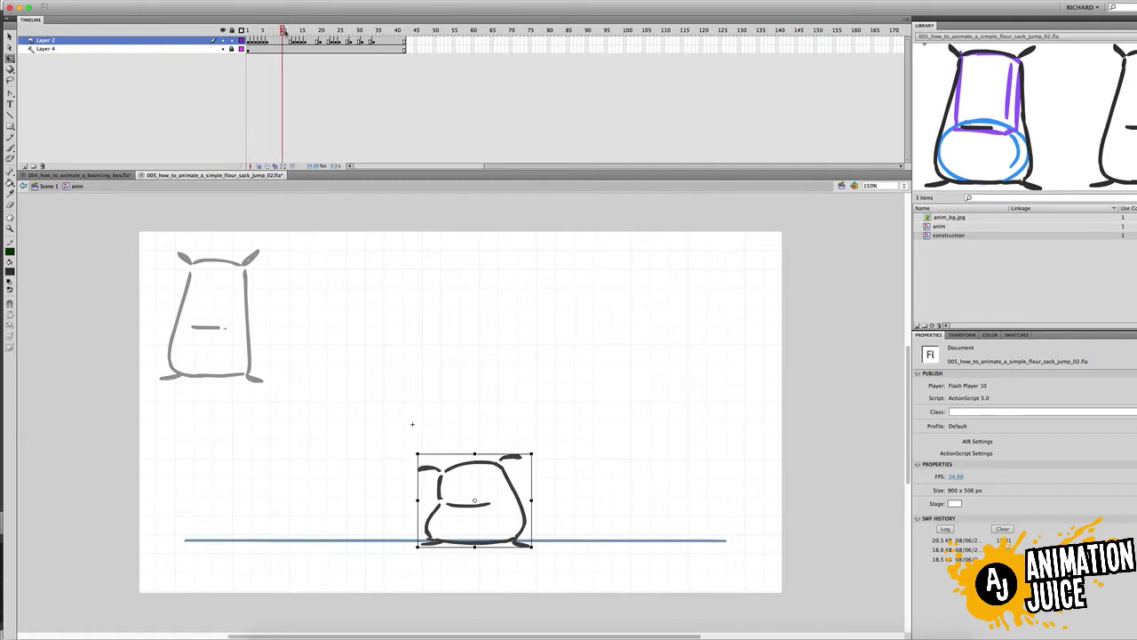
key("shift+comma")
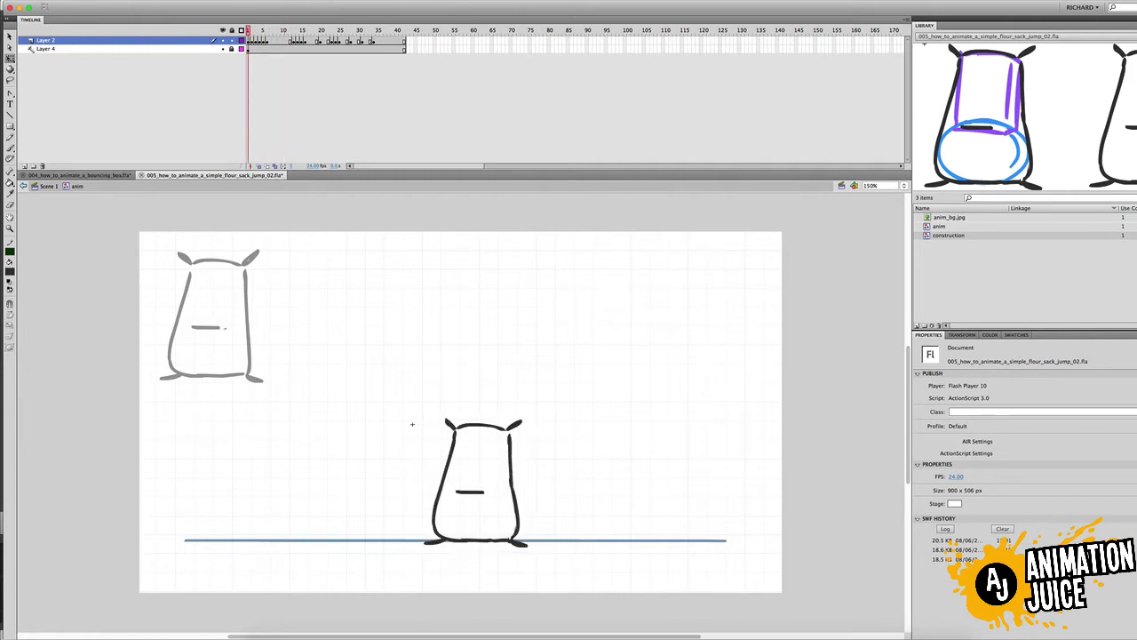
left_click(977, 3)
left_click(993, 15)
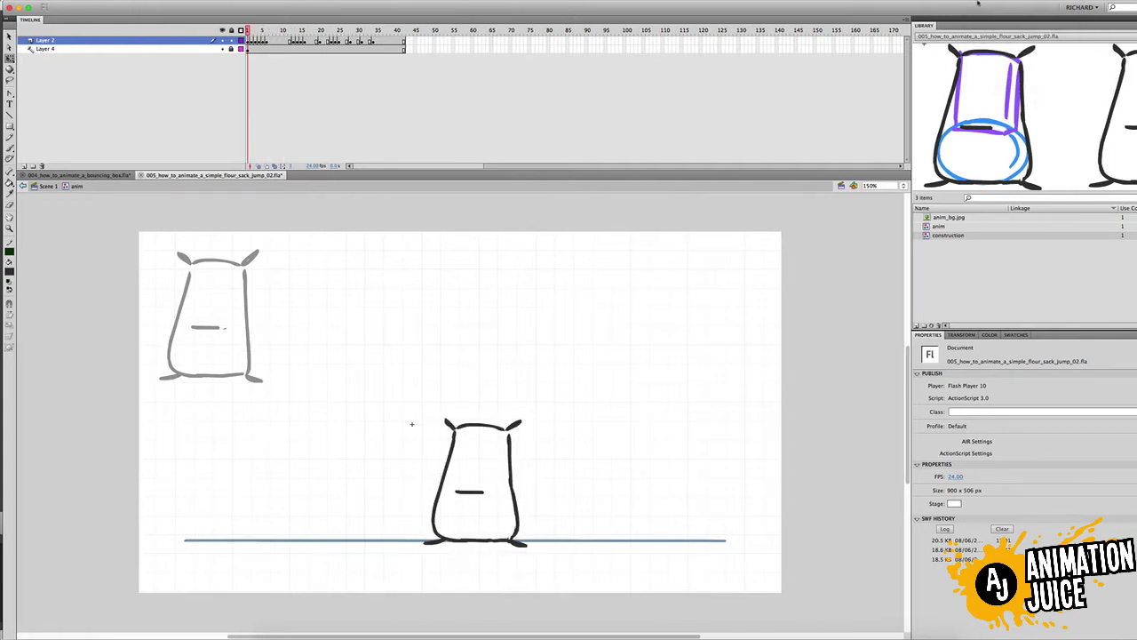
Lasso the top of the sack on frame 3, adjust it with Free Transform, and play back the opening.
mouse_move(248, 31)
left_mouse_down()
mouse_move(275, 32)
mouse_move(230, 38)
left_mouse_up()
key("Return")
left_click_drag(252, 32, 255, 32)
key("l")
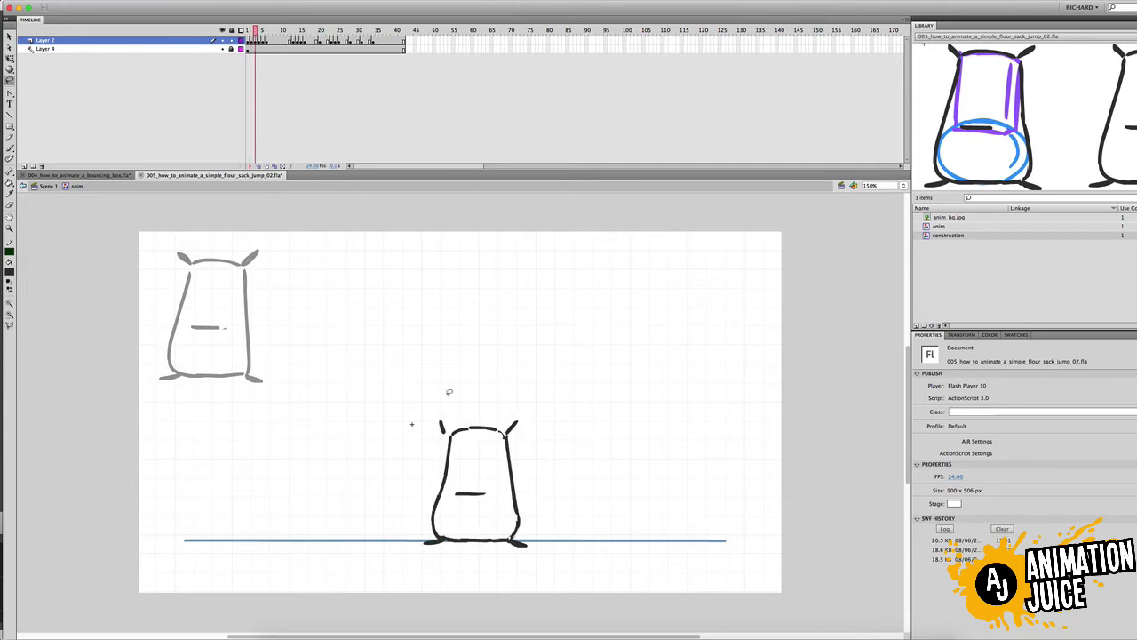
mouse_move(449, 392)
left_mouse_down()
mouse_move(525, 494)
mouse_move(497, 392)
left_mouse_up()
key("q")
left_click_drag(435, 417, 453, 395)
key("Return")
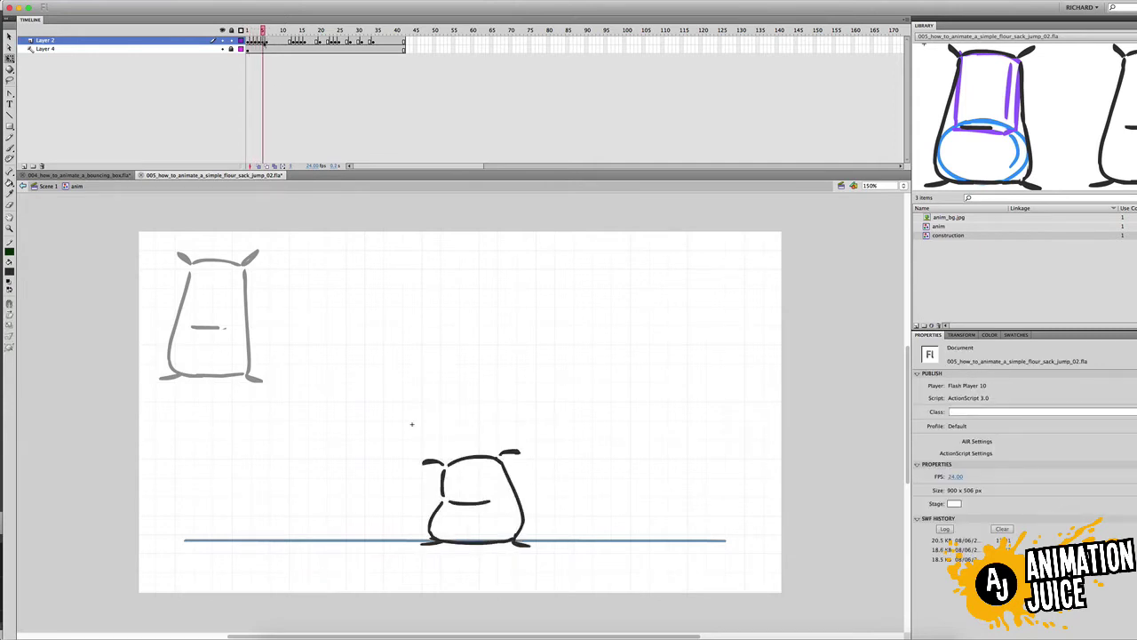
Stretch the sack on frame 5 upward to a height of about 138.6 with Free Transform and play the animation back.
left_click(271, 41)
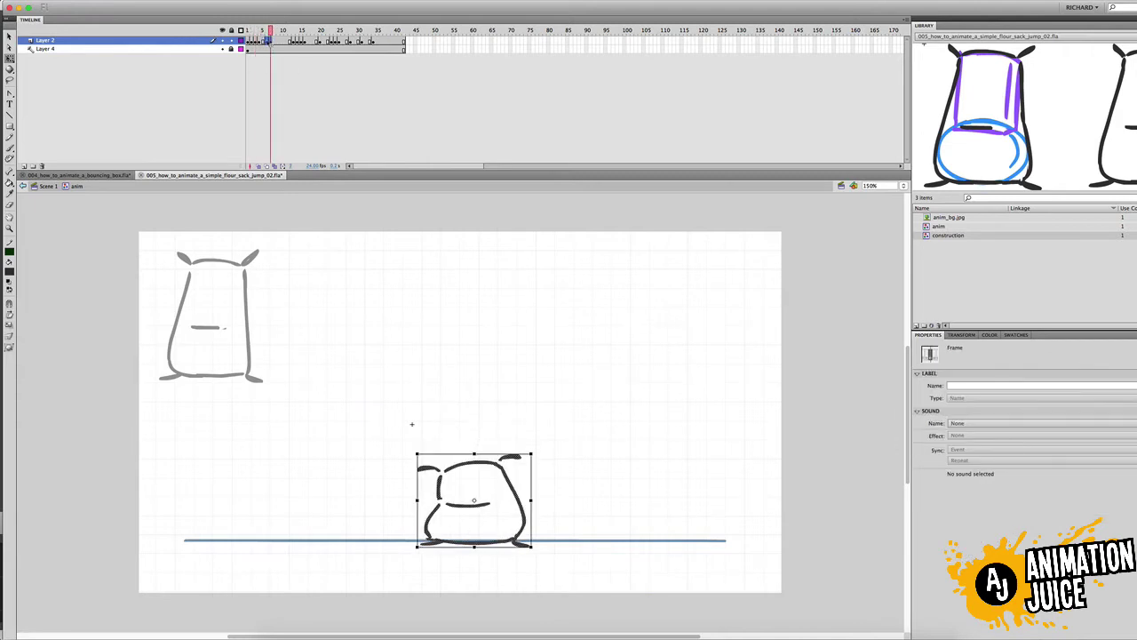
left_click(267, 41)
left_click(263, 41)
left_click_drag(475, 450, 475, 427)
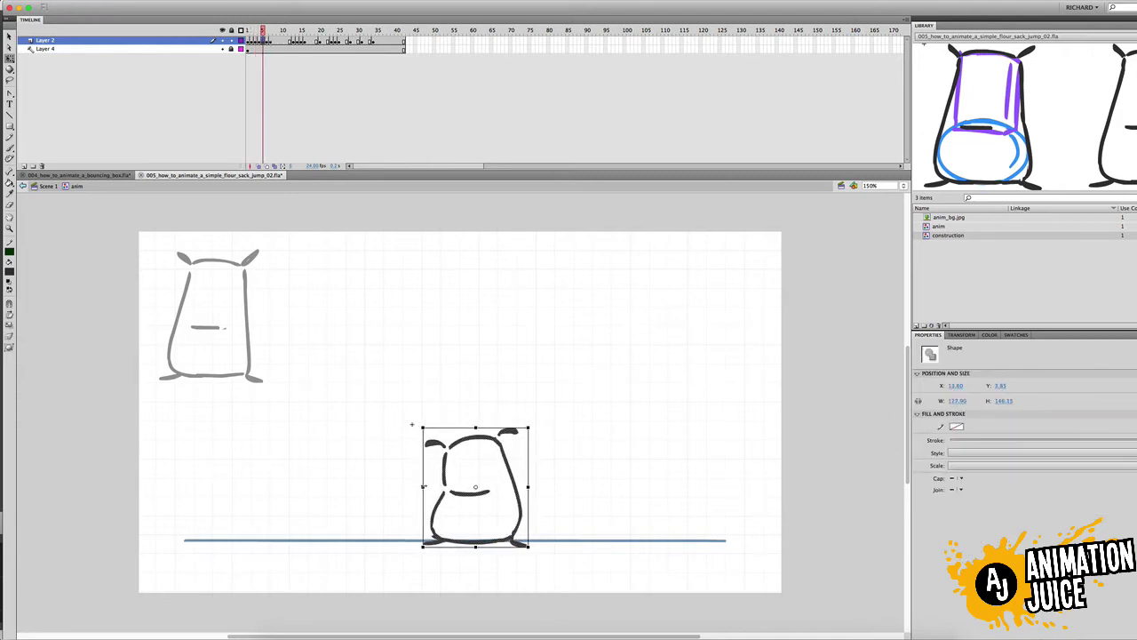
key("Return")
key("Return")
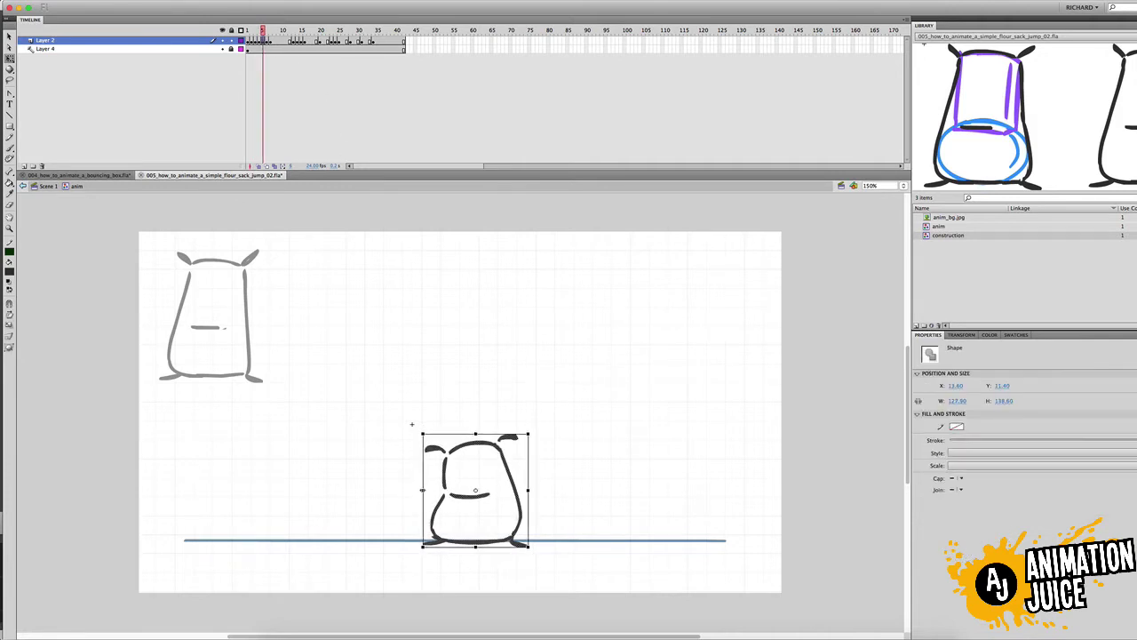
key("Return")
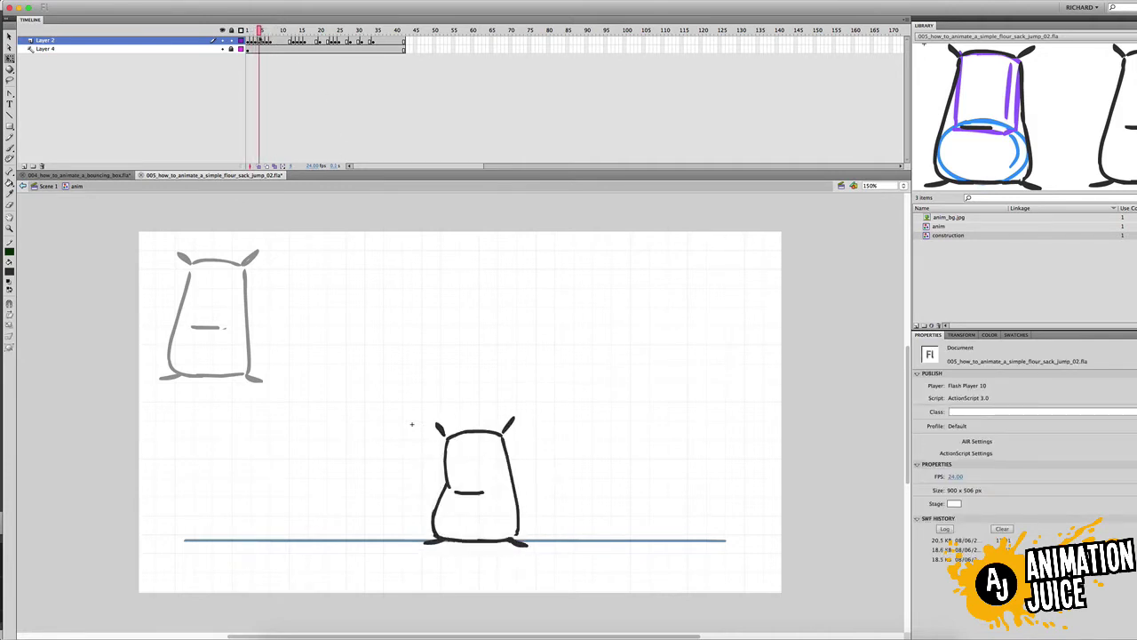
Play back the opening squash and step between frames 4 and 6 to compare the sack's height.
key("Return")
key("Return")
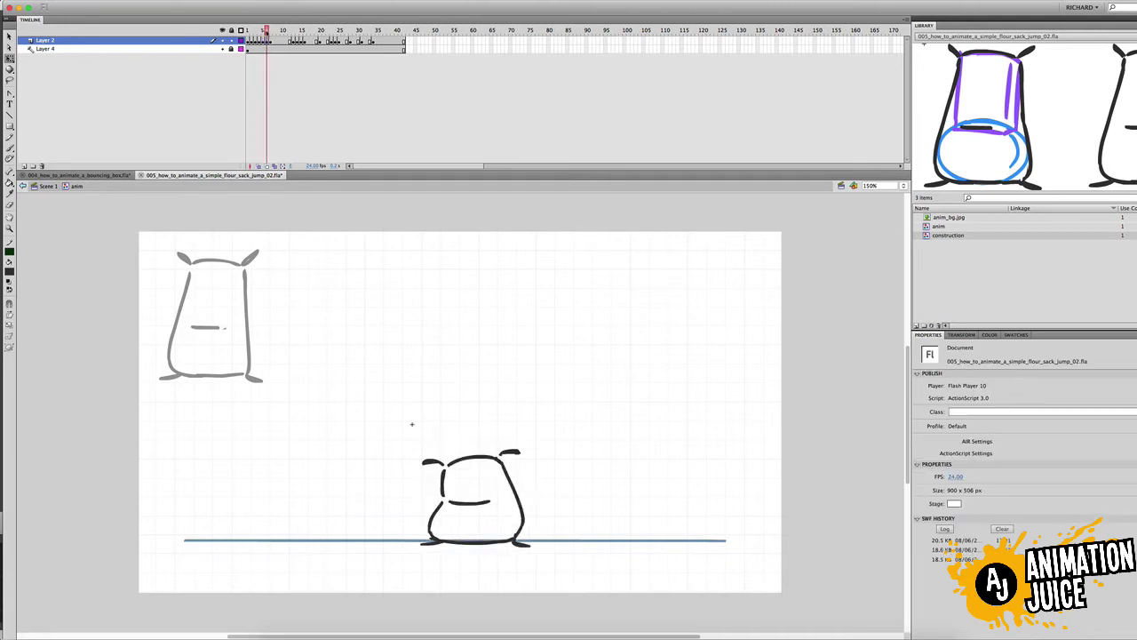
key("comma")
key("comma")
key("comma")
key("comma")
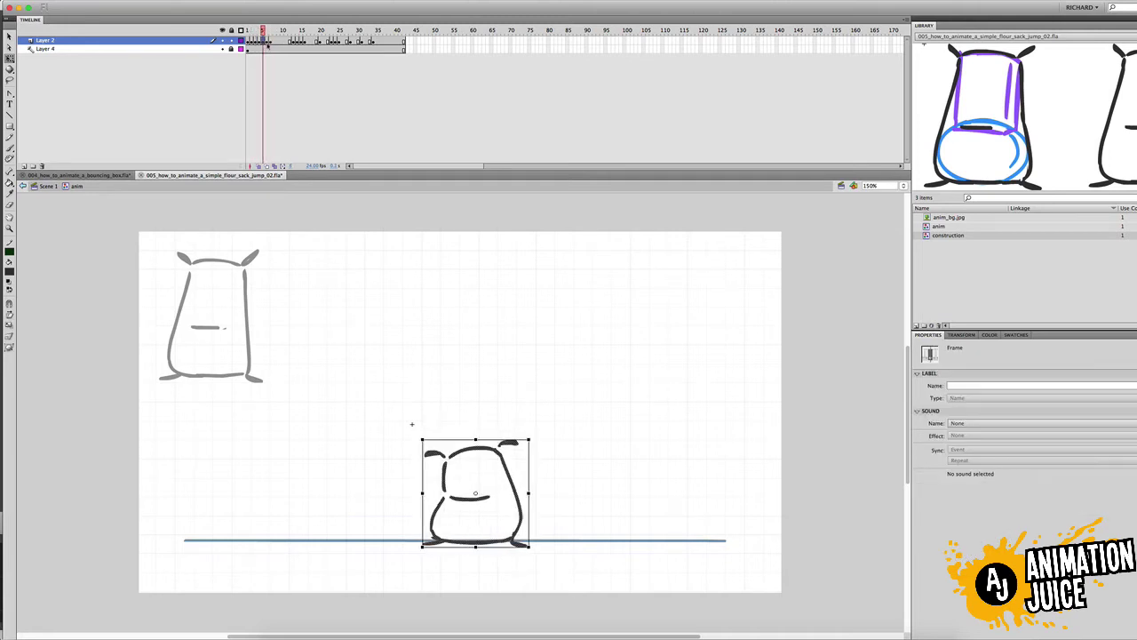
key("period")
key("period")
key("period")
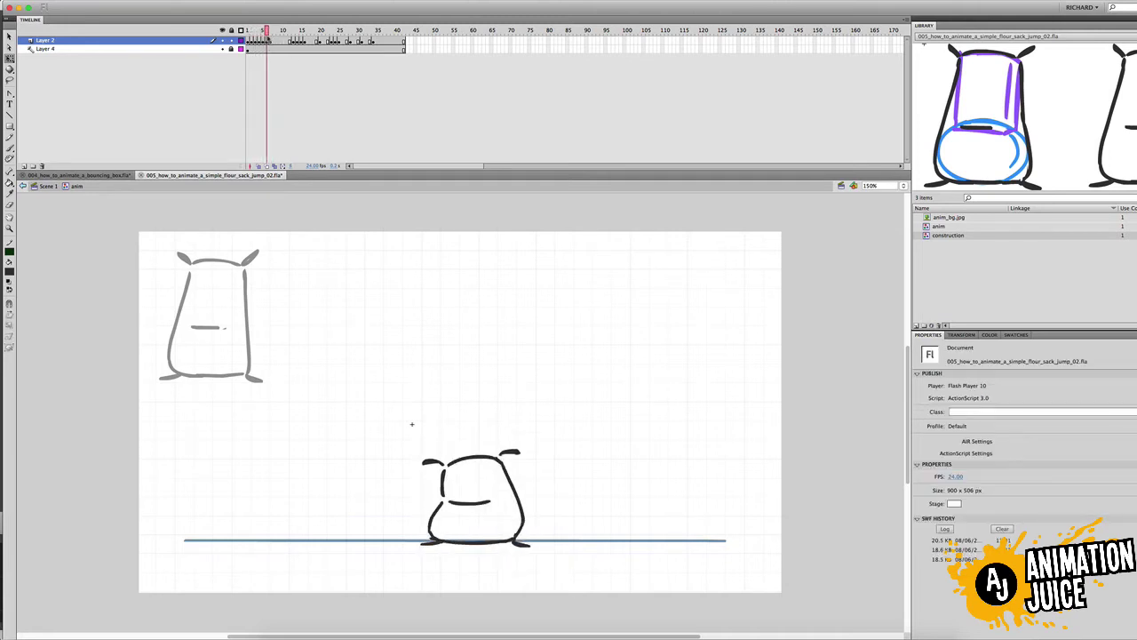
Squash and widen the sack on frame 5 slightly with Free Transform, checking it against the neighbouring frames.
key("comma")
key("period")
key("comma")
key("comma")
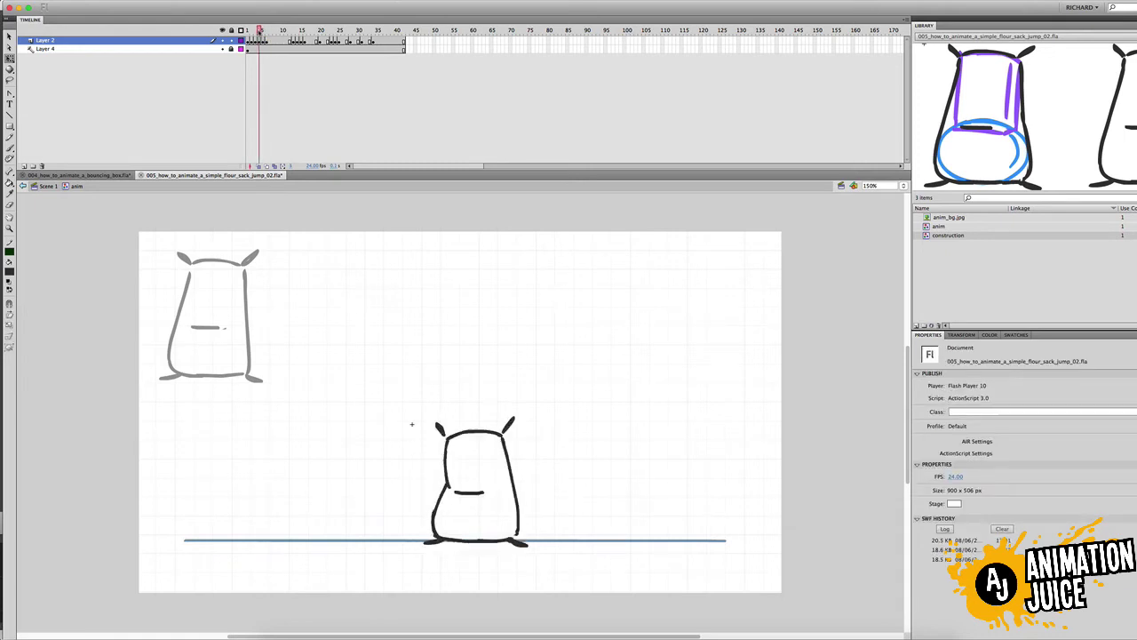
key("period")
key("comma")
key("period")
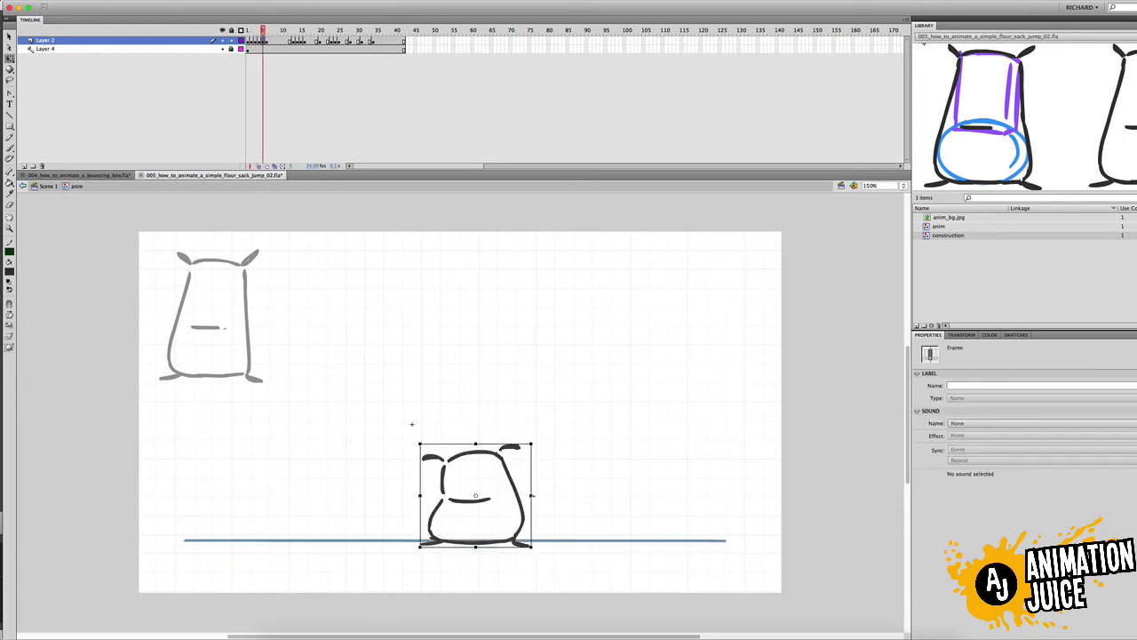
key("period")
key("period")
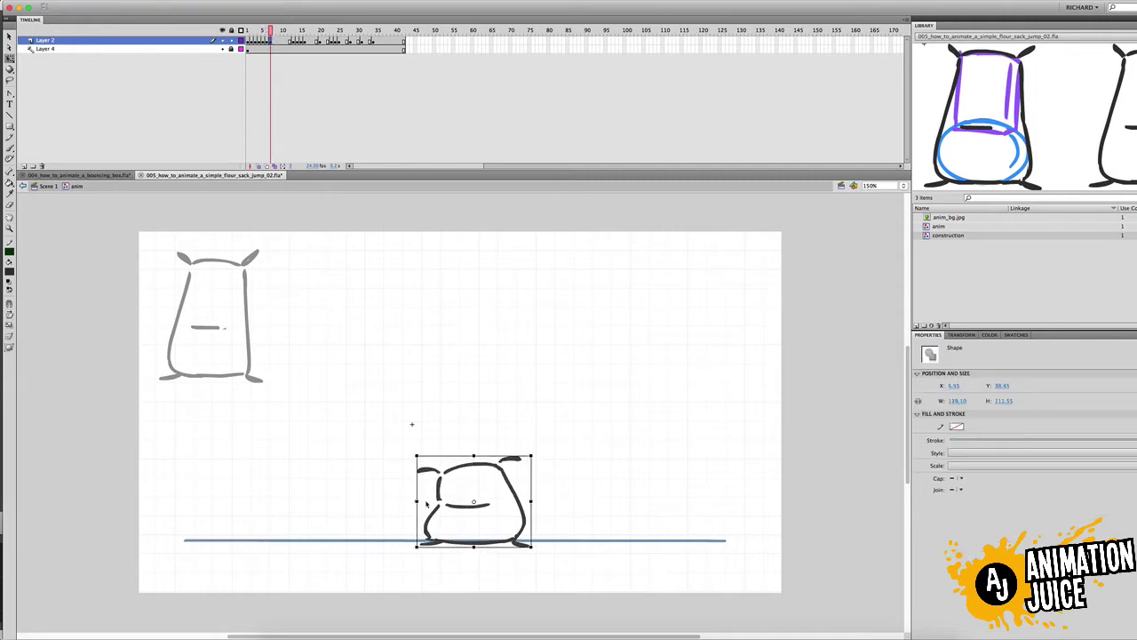
Widen the whole sack on frame 7 to a width of about 143 with Free Transform and compare it with frame 6.
key("comma")
key("period")
key("comma")
key("period")
key("super+a")
left_click_drag(531, 501, 533, 501)
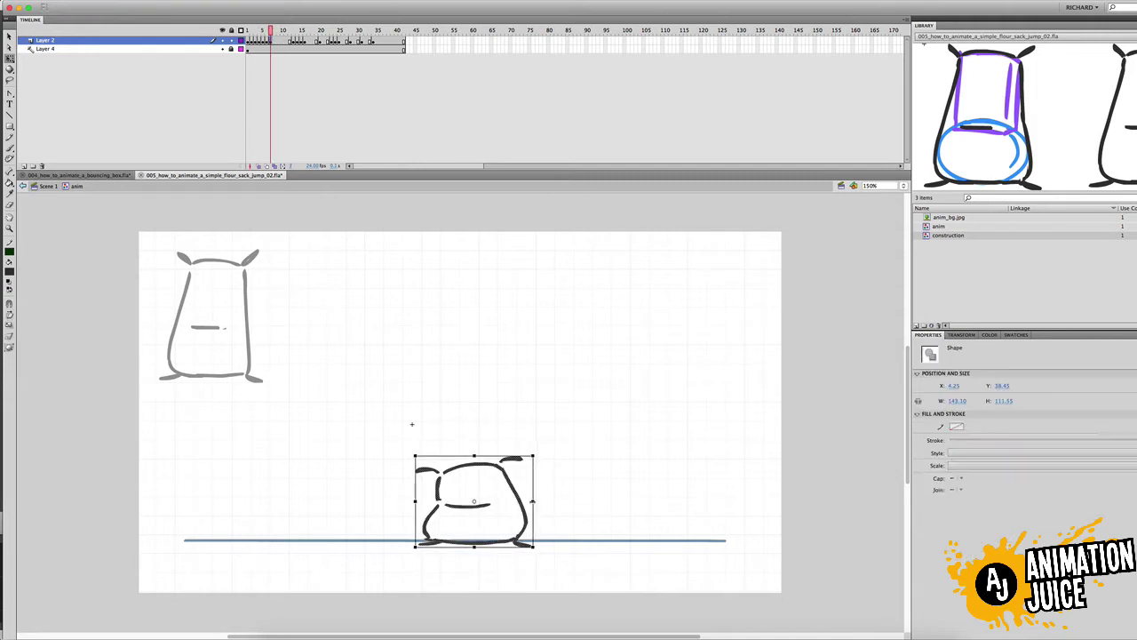
key("comma")
key("period")
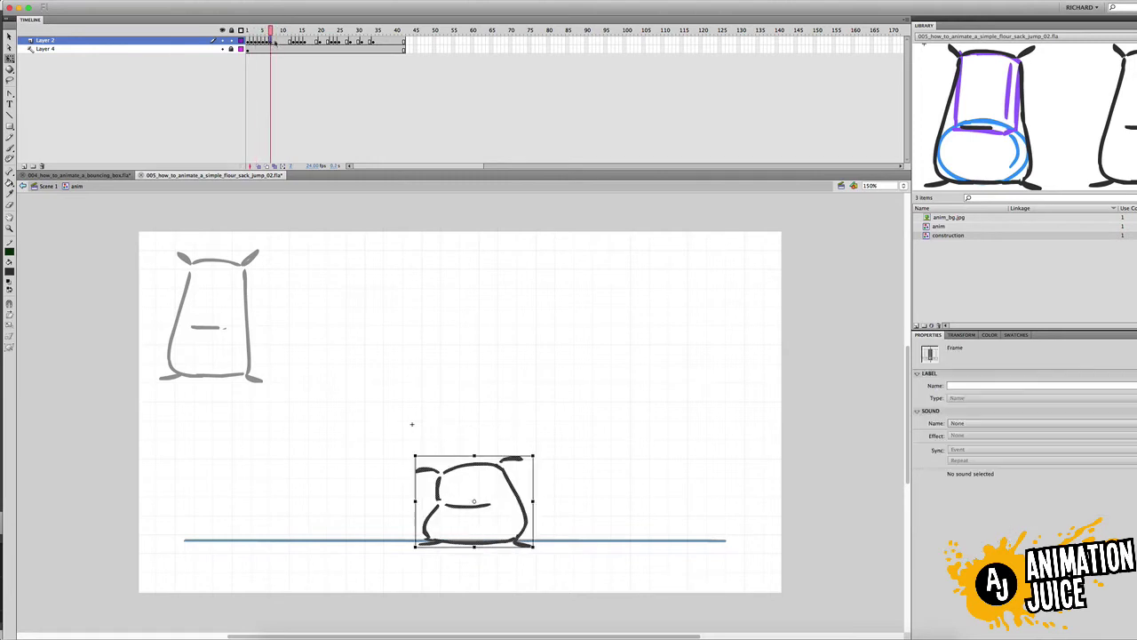
Insert a keyframe on frame 8 and reduce the sack's height to 111 with Free Transform, comparing it with frames 6 and 7.
key("F6")
left_click(481, 482, "super")
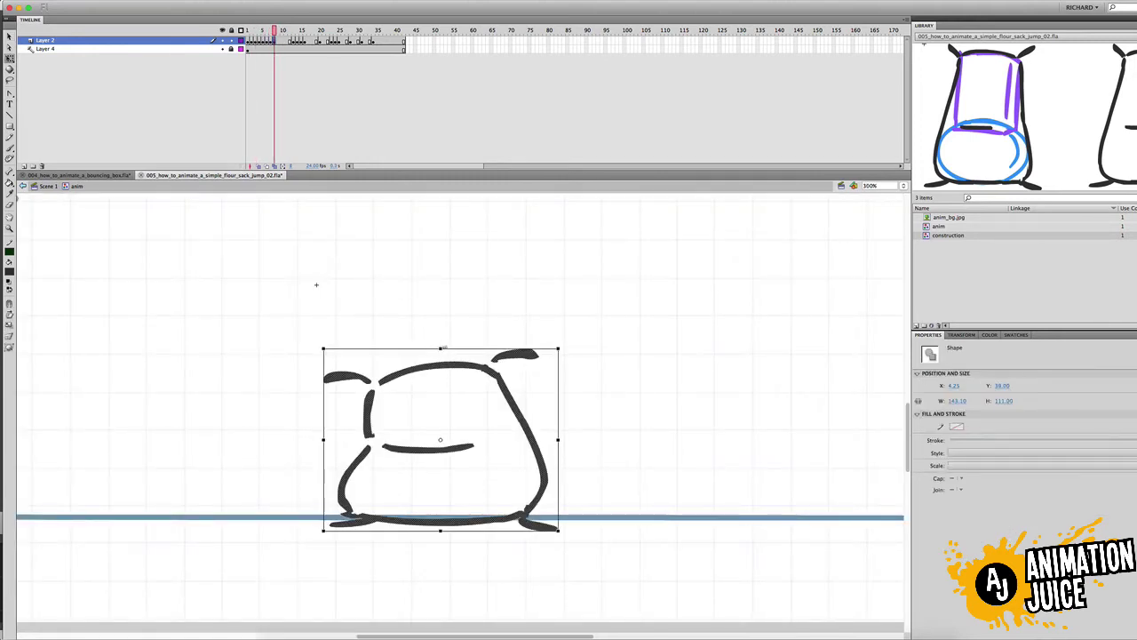
left_click_drag(558, 440, 559, 439)
key("comma")
key("comma")
key("period")
key("period")
key("period")
key("comma")
key("comma")
key("comma")
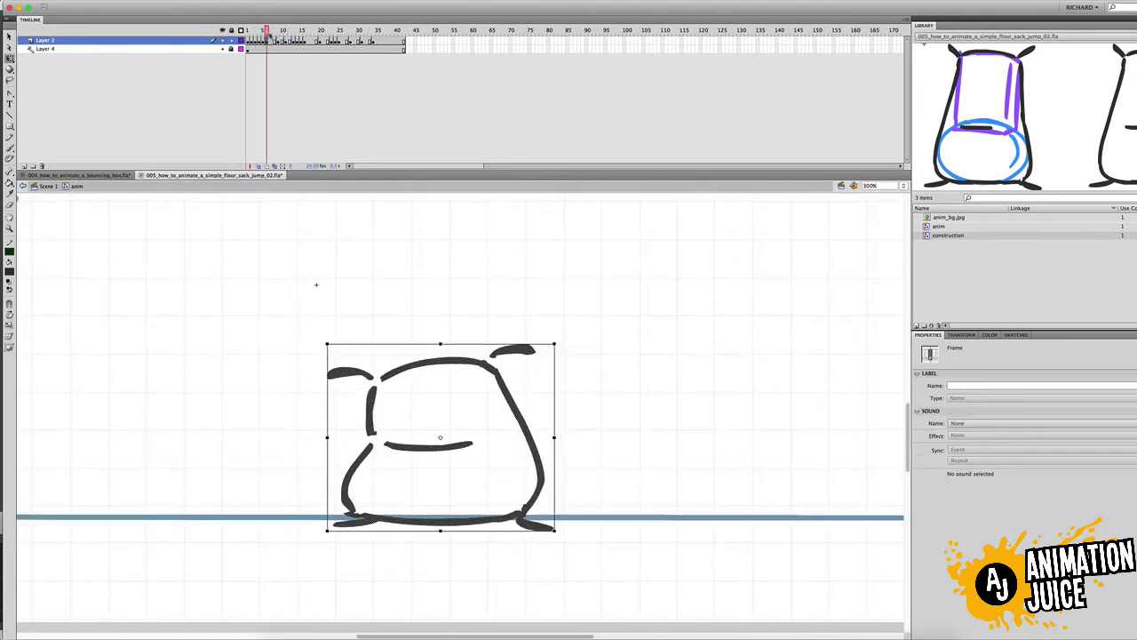
Step back and forth through the opening frames up close to examine how the sack settles into its squash.
key("period")
key("period")
key("period")
key("period")
key("period")
key("period")
key("comma")
key("comma")
key("comma")
key("comma")
key("comma")
key("comma")
key("comma")
key("period")
key("period")
key("period")
key("period")
key("period")
key("comma")
key("comma")
key("comma")
key("comma")
key("comma")
key("comma")
key("comma")
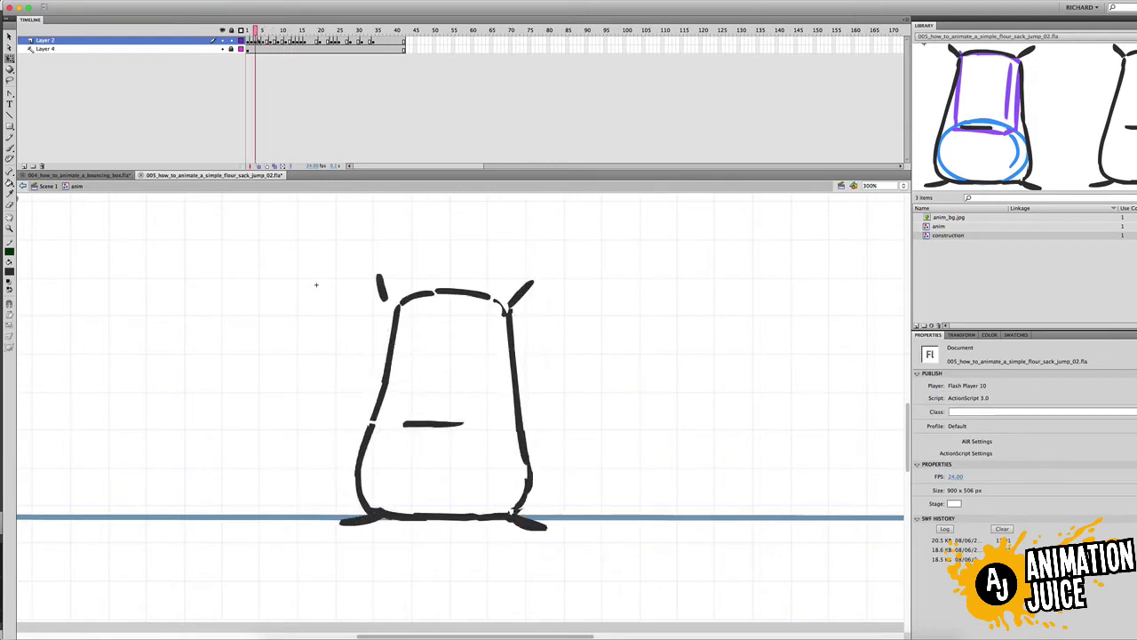
key("period")
key("period")
key("period")
key("period")
key("period")
Review the opening frames at 150% zoom by stepping through them repeatedly and playing the animation back.
left_click(472, 487, "alt+super")
left_click_drag(483, 301, 452, 412)
key("comma")
key("comma")
key("comma")
key("comma")
key("comma")
key("comma")
key("comma")
key("period")
key("period")
key("period")
key("period")
key("period")
key("period")
key("period")
key("period")
key("period")
key("period")
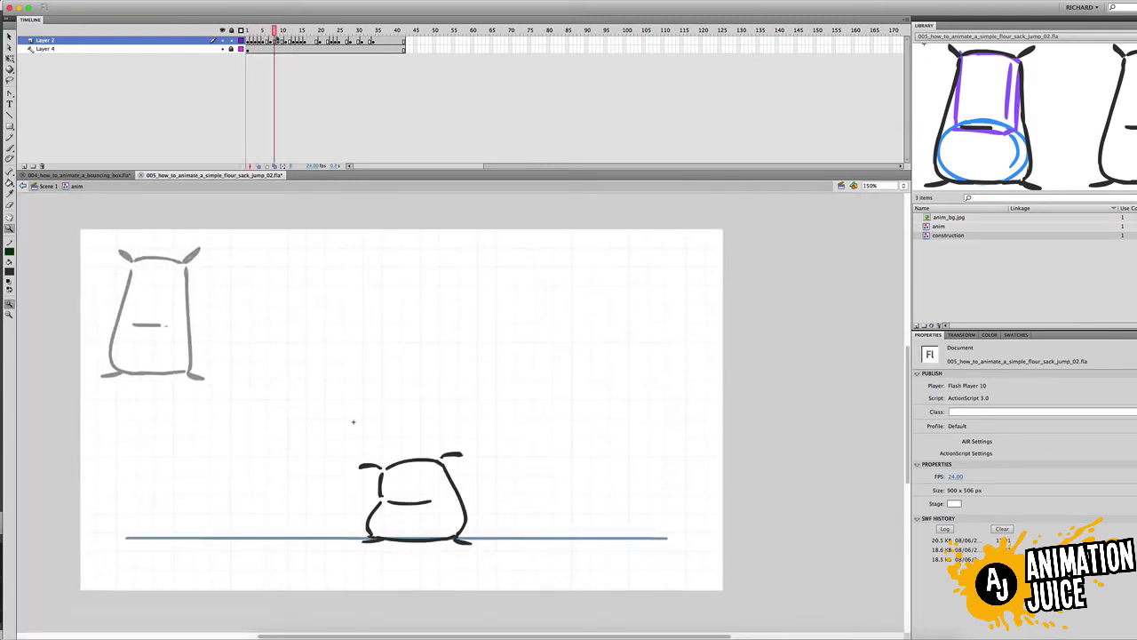
key("comma")
key("comma")
key("comma")
key("comma")
key("comma")
key("comma")
key("comma")
key("comma")
key("period")
key("period")
key("period")
key("period")
key("Return")
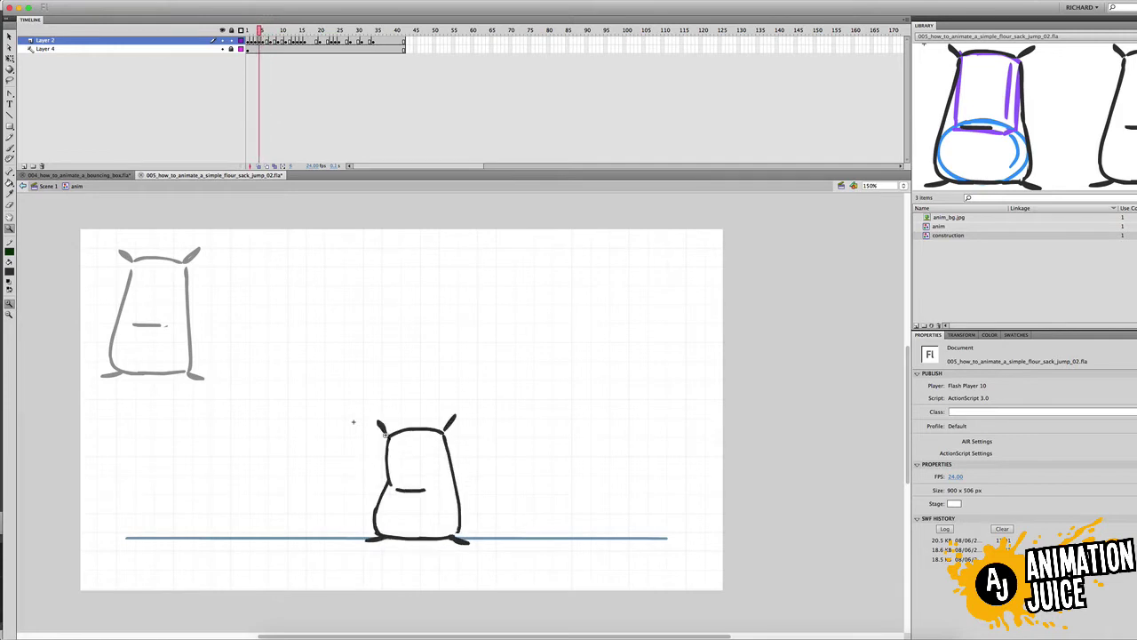
Brush a new base line between the feet of the sack on frame 4 and compare it with the preceding frames.
key("b")
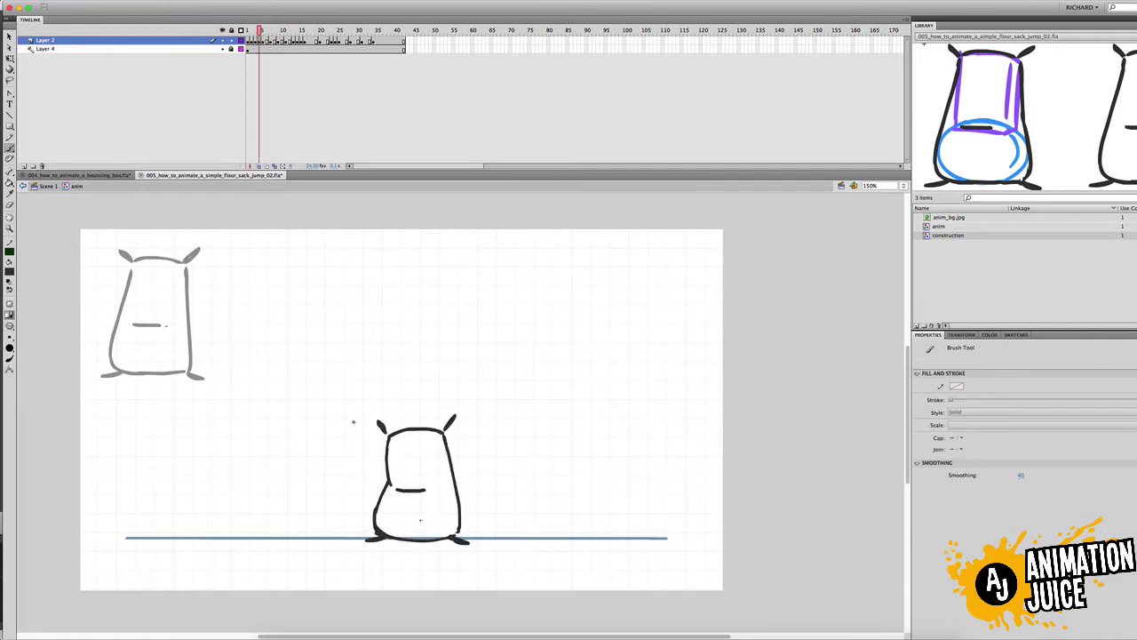
left_click_drag(410, 537, 447, 537)
key("comma")
key("period")
key("comma")
key("comma")
key("period")
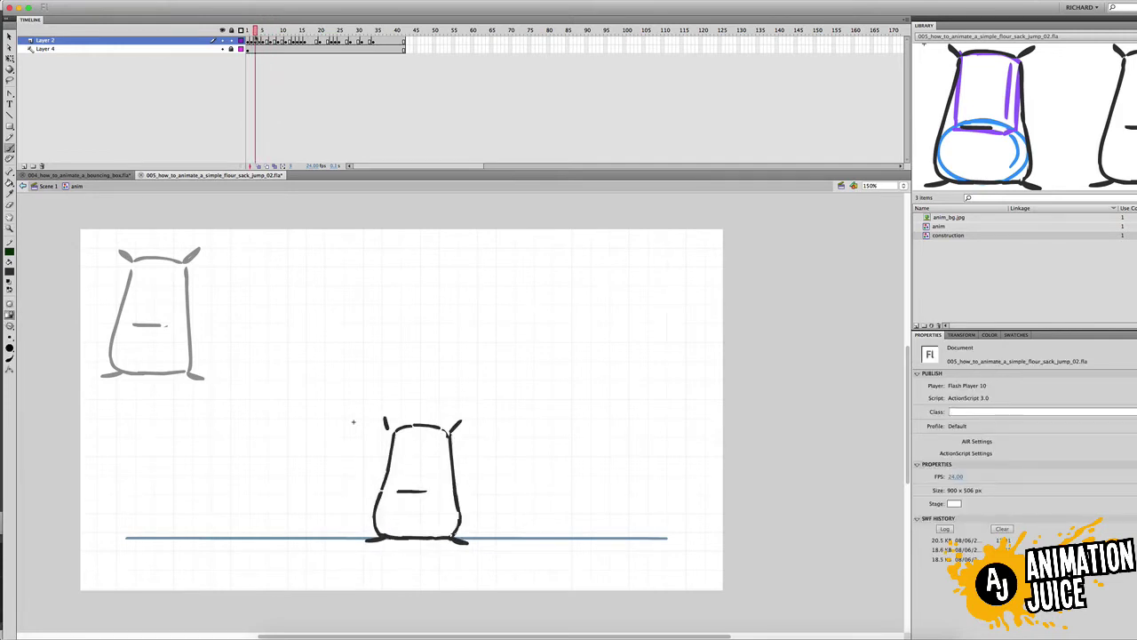
Clean up the sack's outline on frame 3 with the Eraser and Brush, and go to frame 2.
key("e")
key("b")
key("comma")
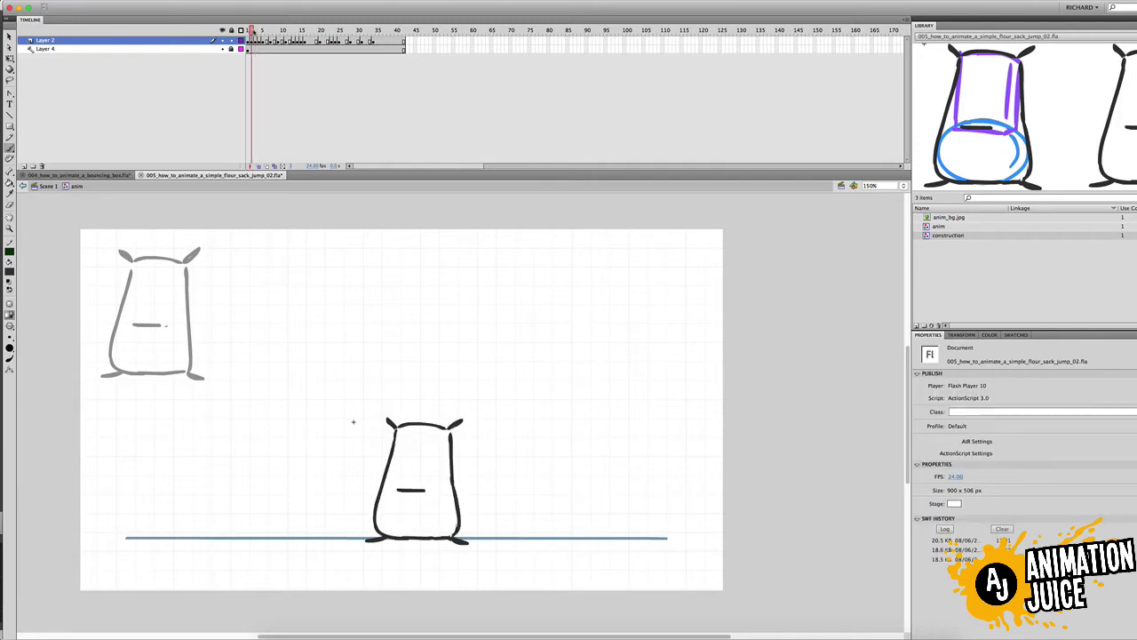
Erase and redraw the sack's base line on frame 1 with the Brush, comparing it with frame 2.
key("comma")
key("period")
key("comma")
key("v")
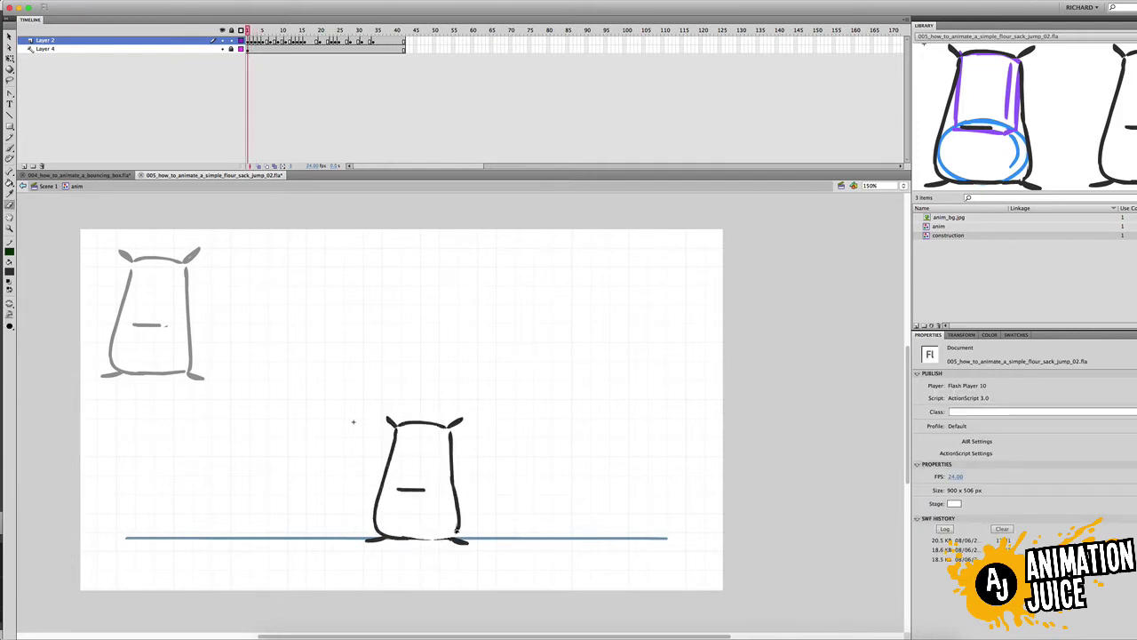
key("b")
key("v")
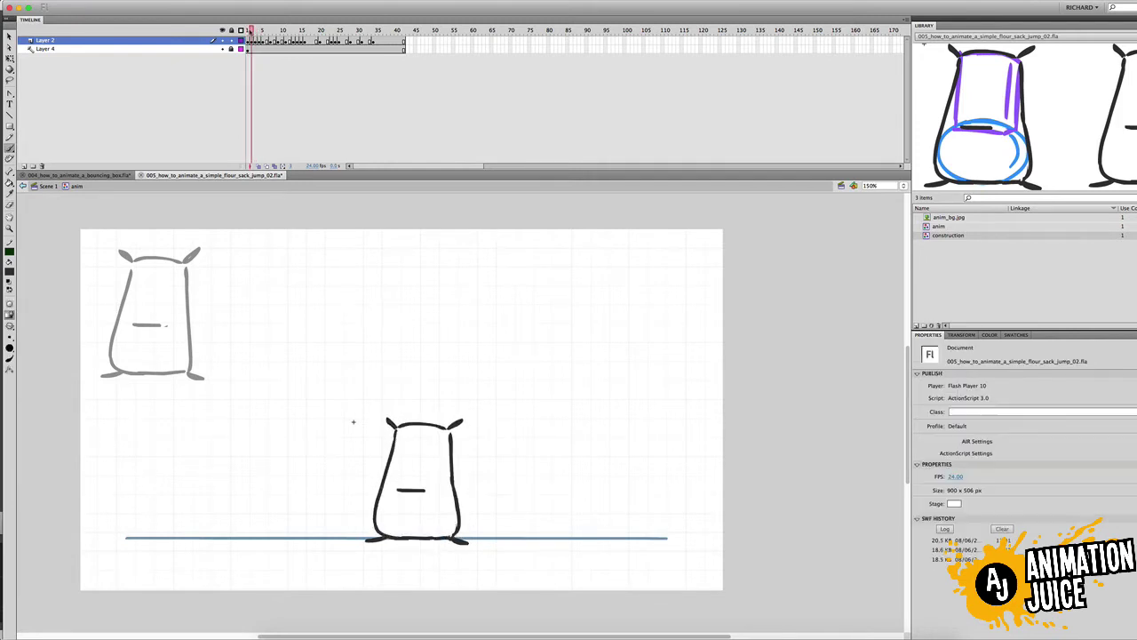
key("b")
left_click(248, 42)
left_click(251, 41)
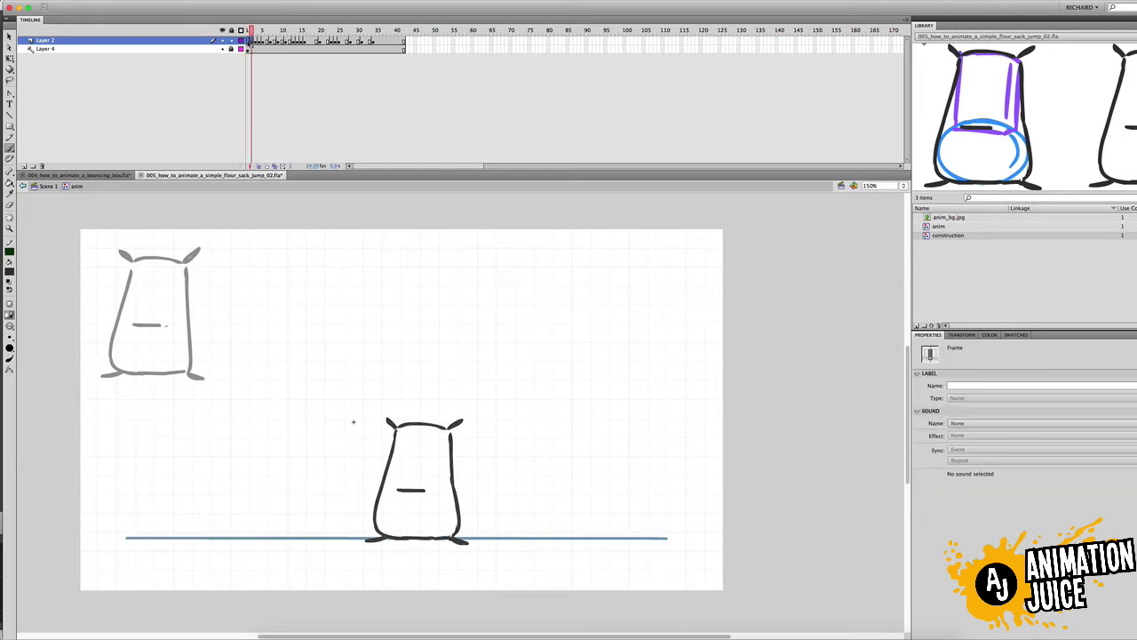
left_click(267, 116)
Scrub through frames 1 to 8 and compare the squashed poses on frames 9 and 11.
left_click_drag(252, 31, 259, 32)
left_click(248, 32)
mouse_move(260, 32)
left_mouse_down()
mouse_move(248, 32)
mouse_move(275, 43)
left_mouse_up()
key("b")
key("b")
left_click(279, 43)
left_click(286, 43)
left_click(278, 43)
Lasso the sack's body above the feet on frame 9 and adjust it with Free Transform.
key("l")
left_click_drag(385, 424, 337, 462)
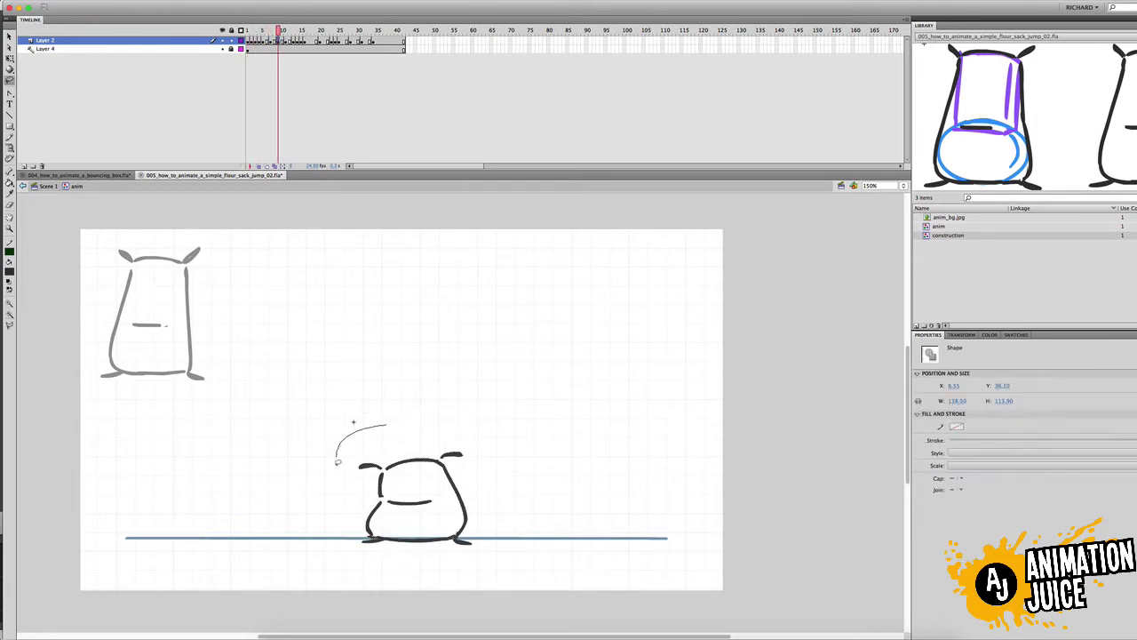
left_click_drag(406, 520, 404, 512)
left_click_drag(369, 432, 375, 535)
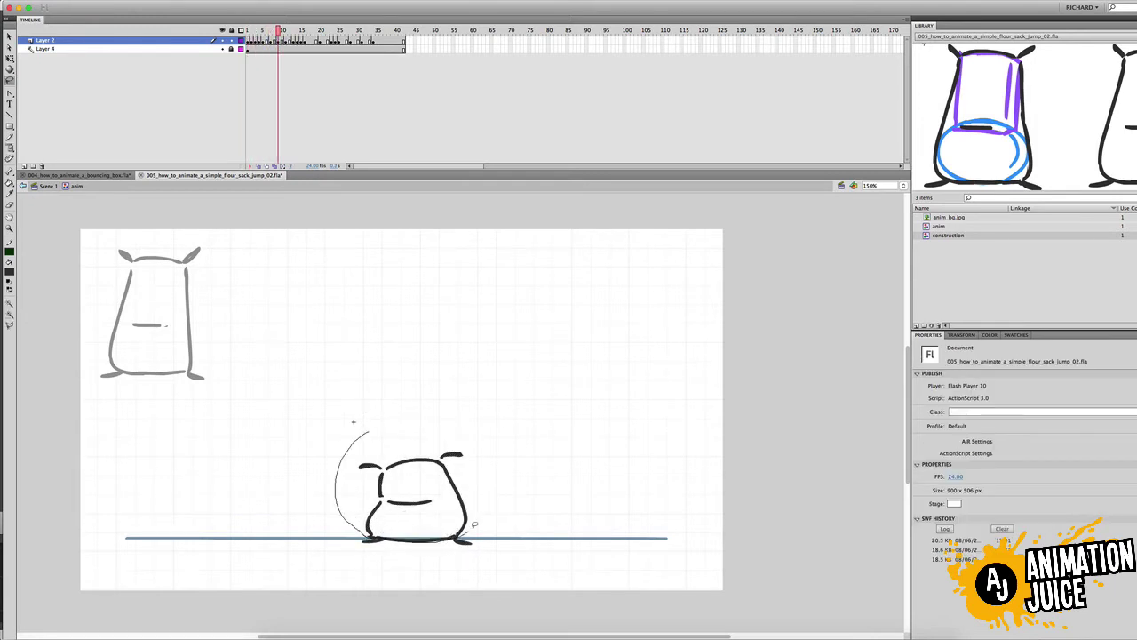
key("q")
mouse_move(475, 524)
left_mouse_down()
mouse_move(387, 430)
mouse_move(499, 541)
left_mouse_up()
Lasso the sack's body above the feet on frame 11, adjust it with Free Transform, and play back the jump.
left_click(285, 42)
left_click(278, 41)
left_click(285, 41)
key("l")
left_click_drag(374, 444, 367, 534)
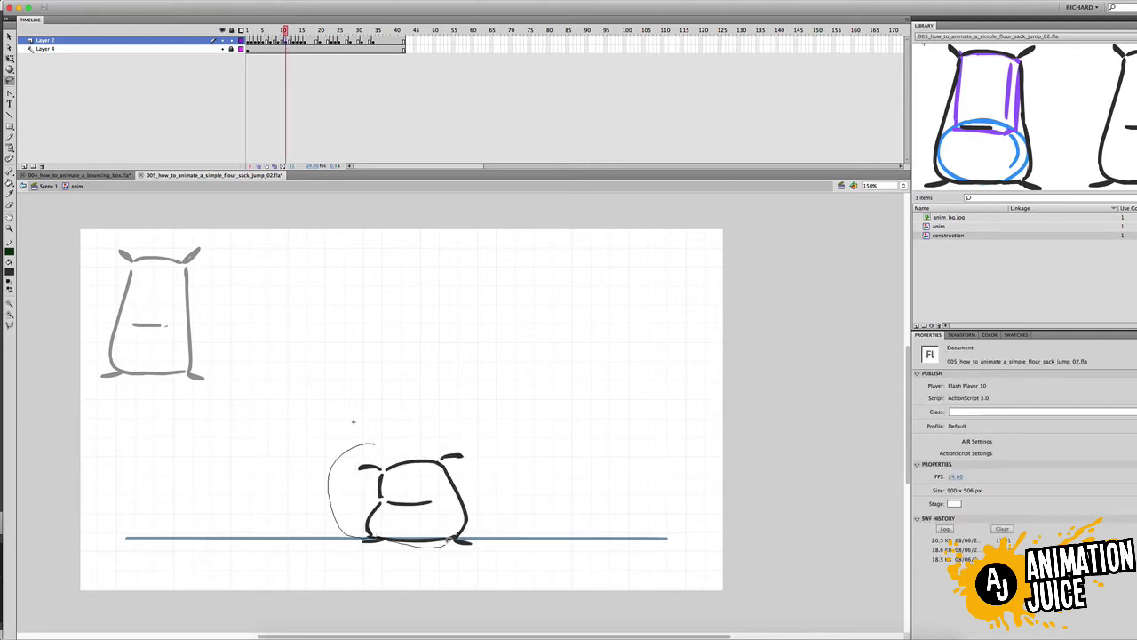
left_click_drag(449, 540, 391, 440)
key("q")
mouse_move(285, 32)
left_mouse_down()
mouse_move(275, 34)
mouse_move(303, 40)
left_mouse_up()
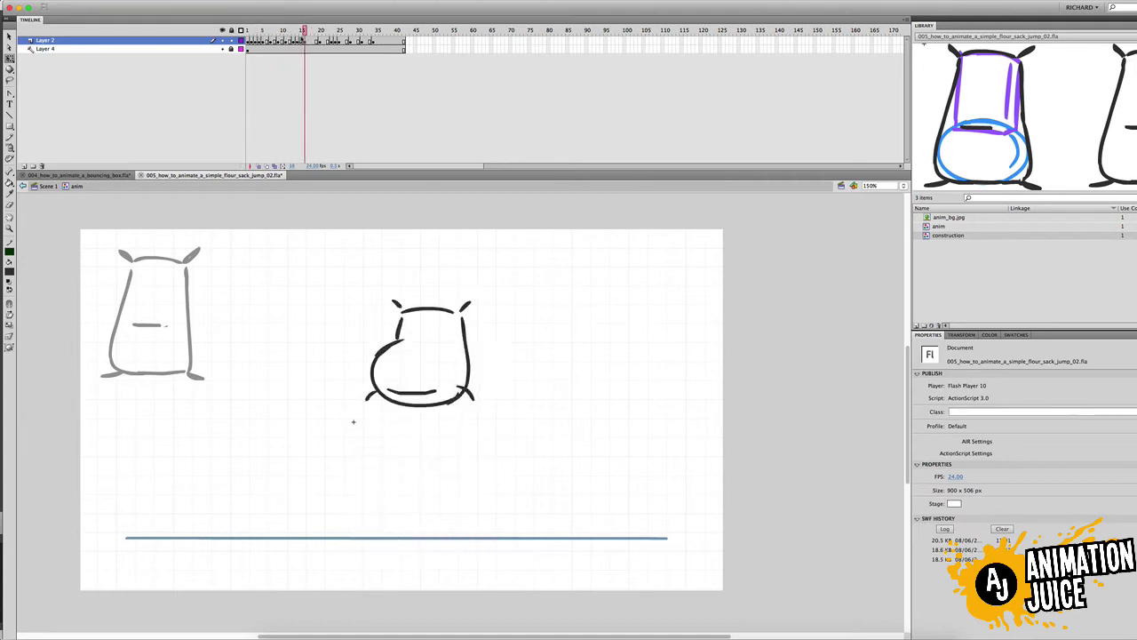
key("Return")
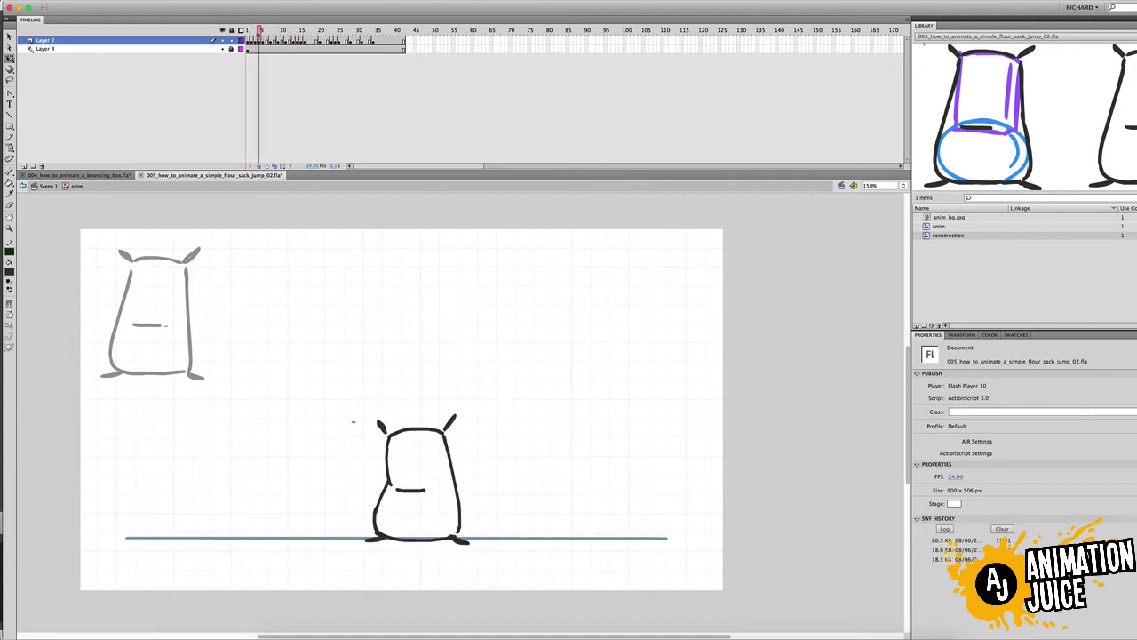
Tidy the outline near the sack's left foot on frame 5 with the Eraser and Brush, comparing it with nearby frames.
key("e")
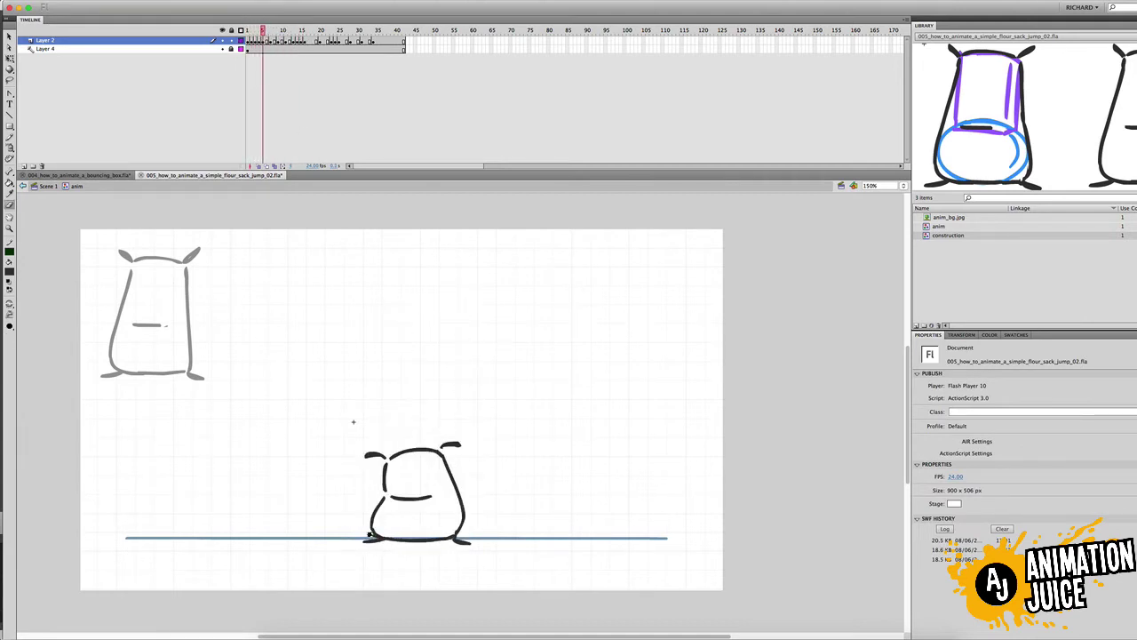
key("b")
key("b")
key("comma")
key("comma")
key("period")
key("period")
key("period")
key("period")
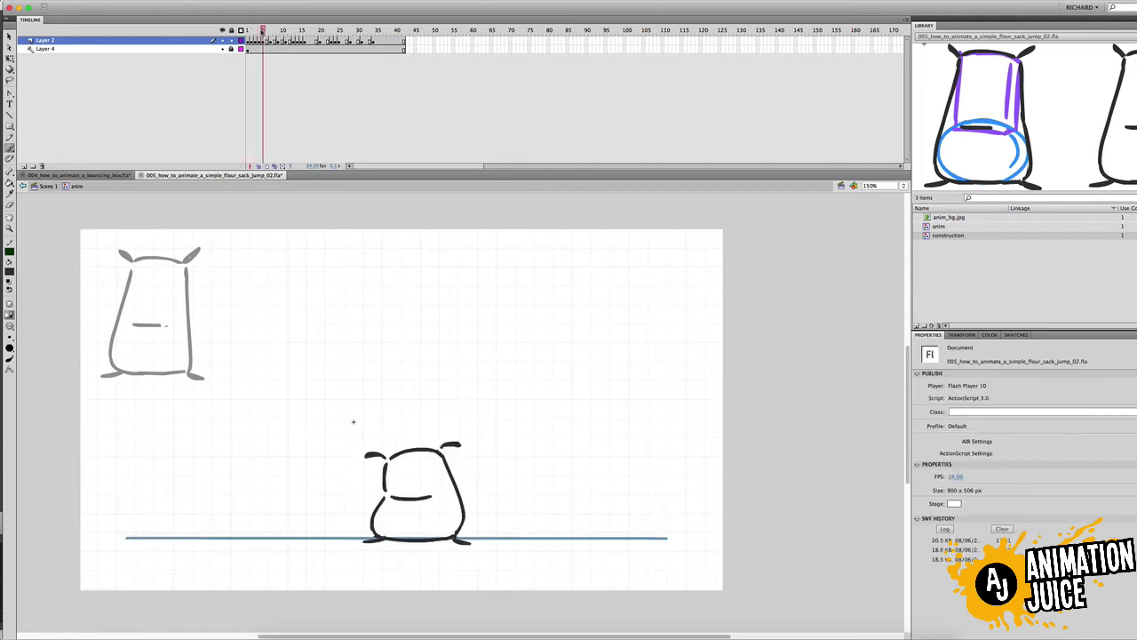
Test the movie to watch the full jump, close the preview, and return to frame 5.
key("ctrl+Return")
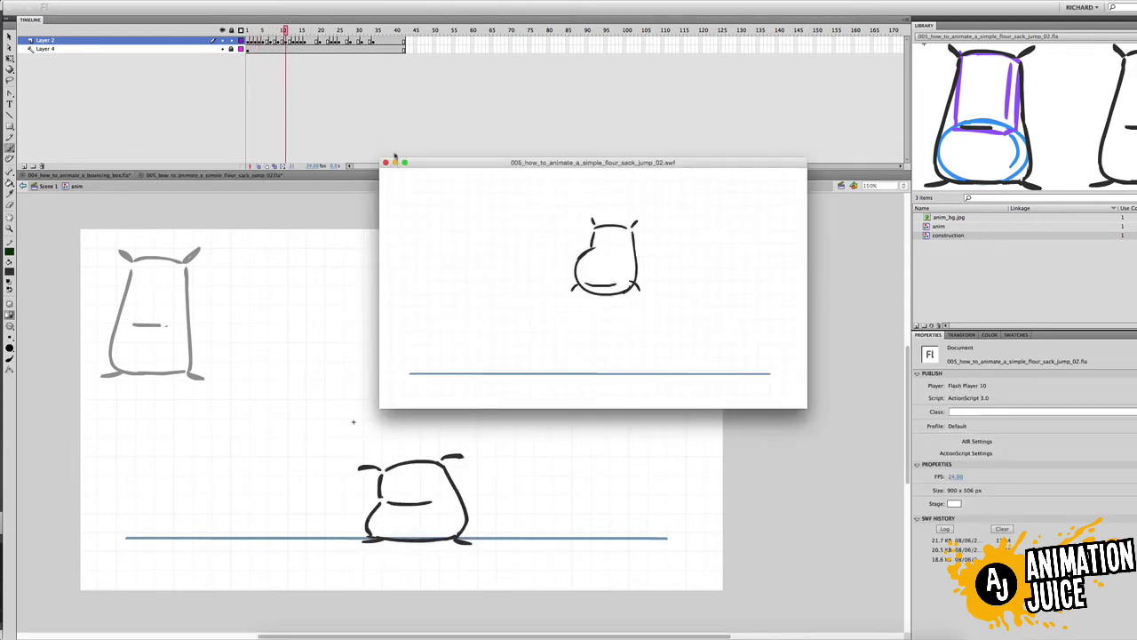
key("super+w")
key("period")
key("period")
key("period")
key("period")
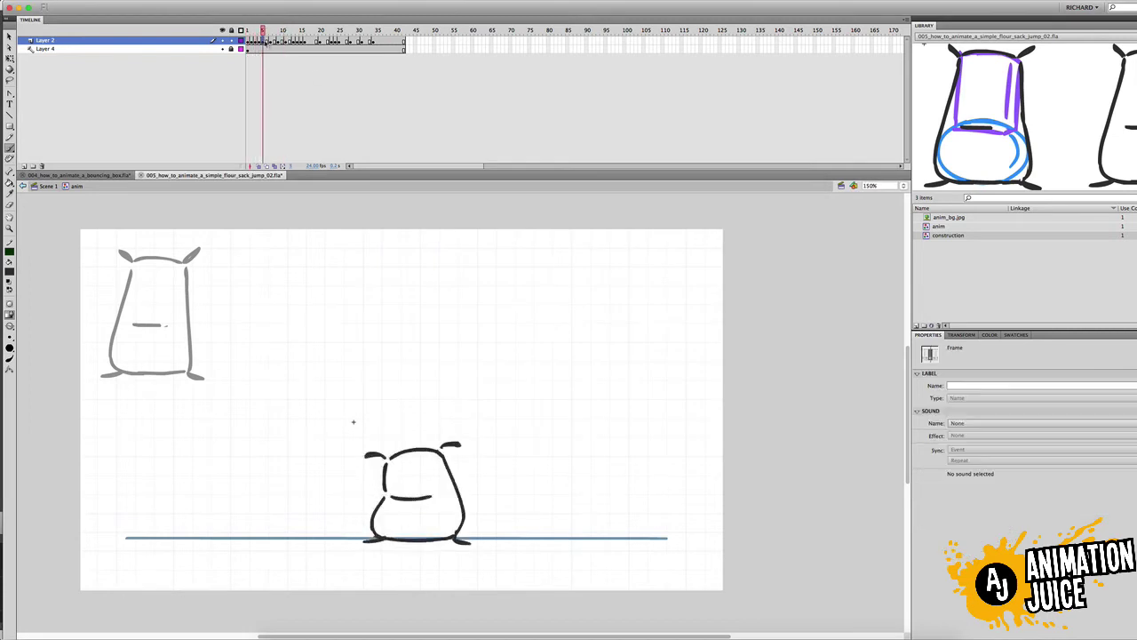
Step through and play back the opening squash frames, test the movie, and close the preview.
left_click(353, 422)
key("period")
key("period")
key("period")
key("period")
key("period")
key("period")
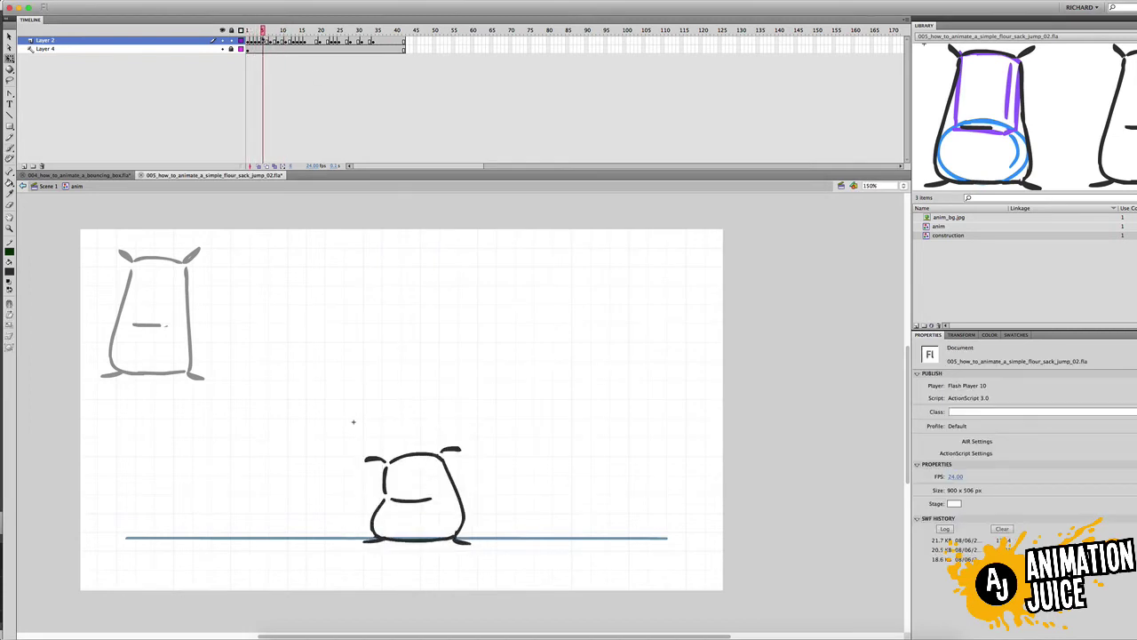
key("Return")
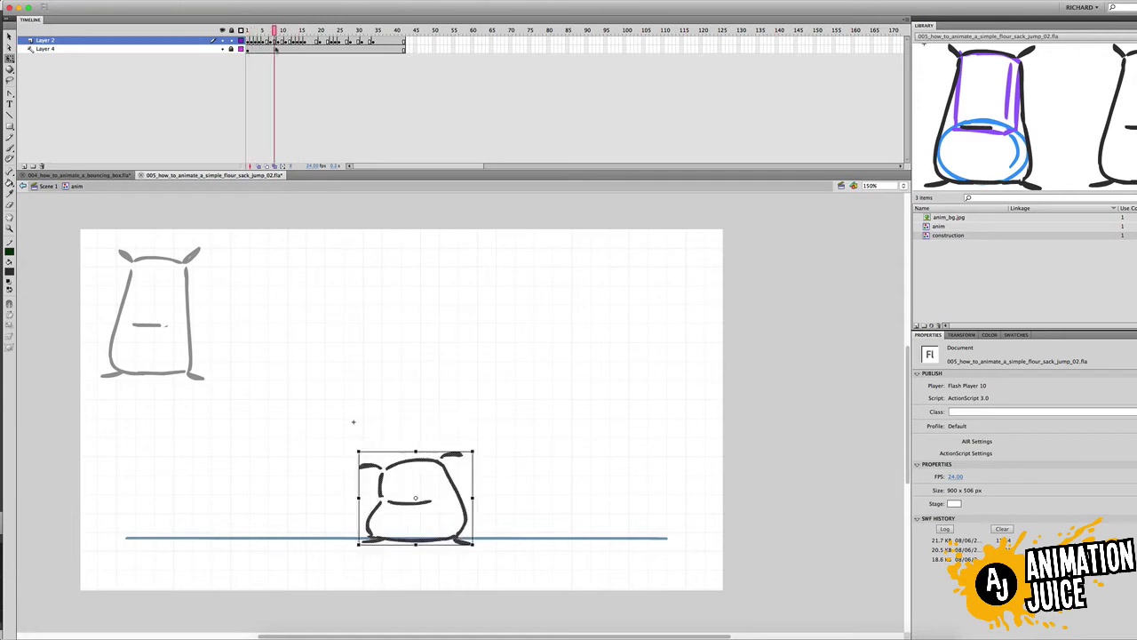
key("super+Return")
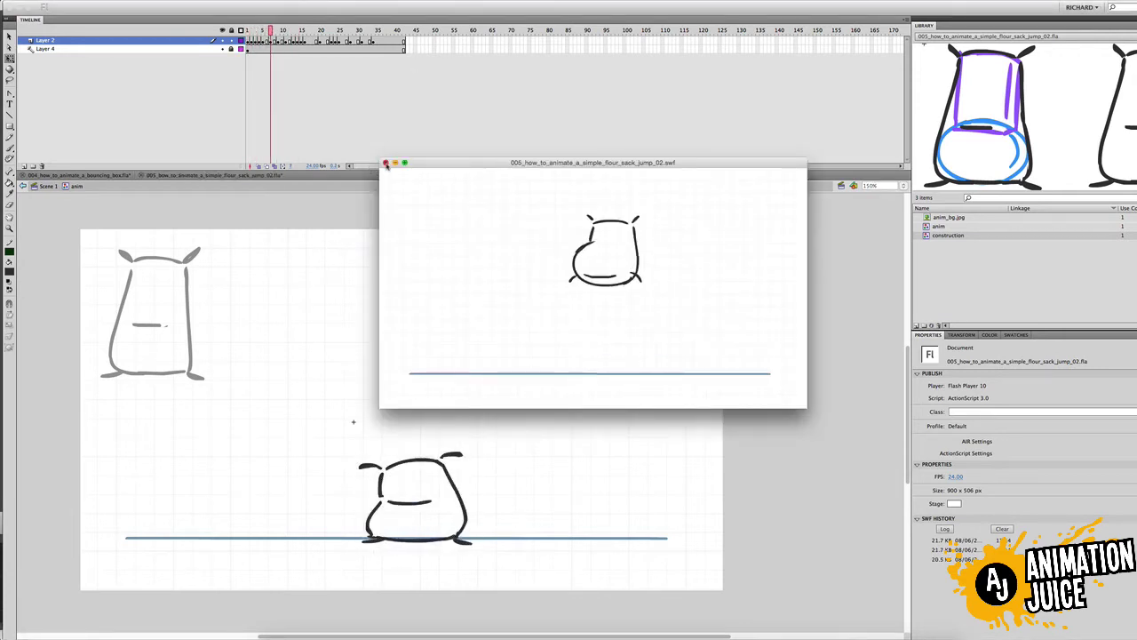
left_click(386, 163)
Lasso the sack's body above the feet on frame 7 and make it slightly shorter and wider with Free Transform.
left_click_drag(250, 31, 270, 31)
key("v")
key("l")
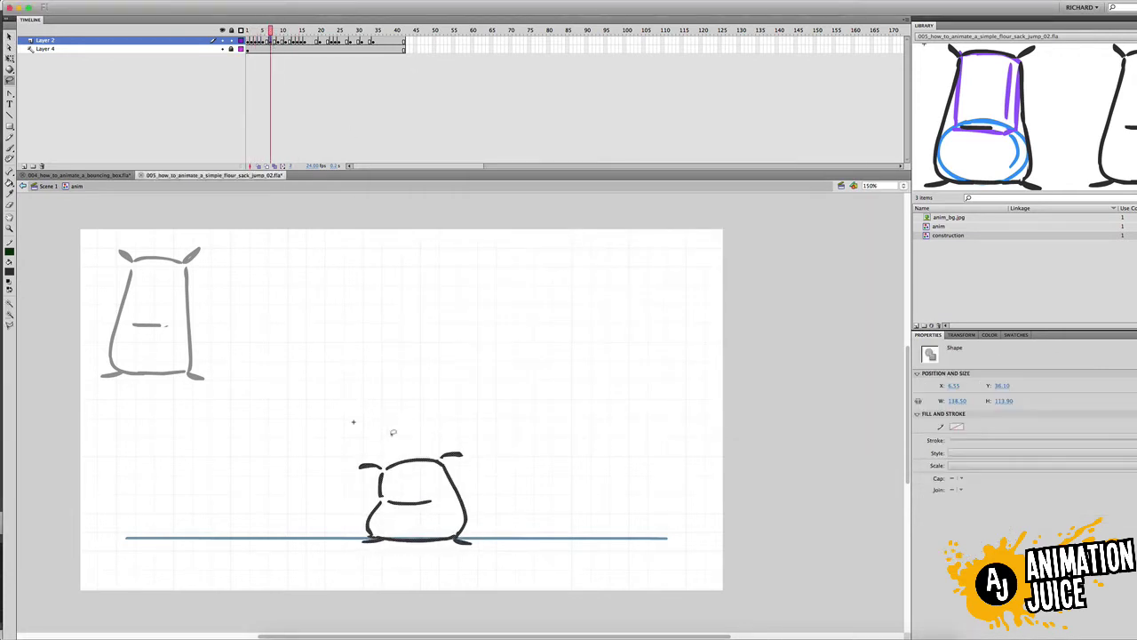
mouse_move(394, 432)
left_mouse_down()
mouse_move(382, 536)
mouse_move(418, 440)
mouse_move(415, 458)
left_mouse_up()
key("q")
left_click_drag(468, 500, 473, 501)
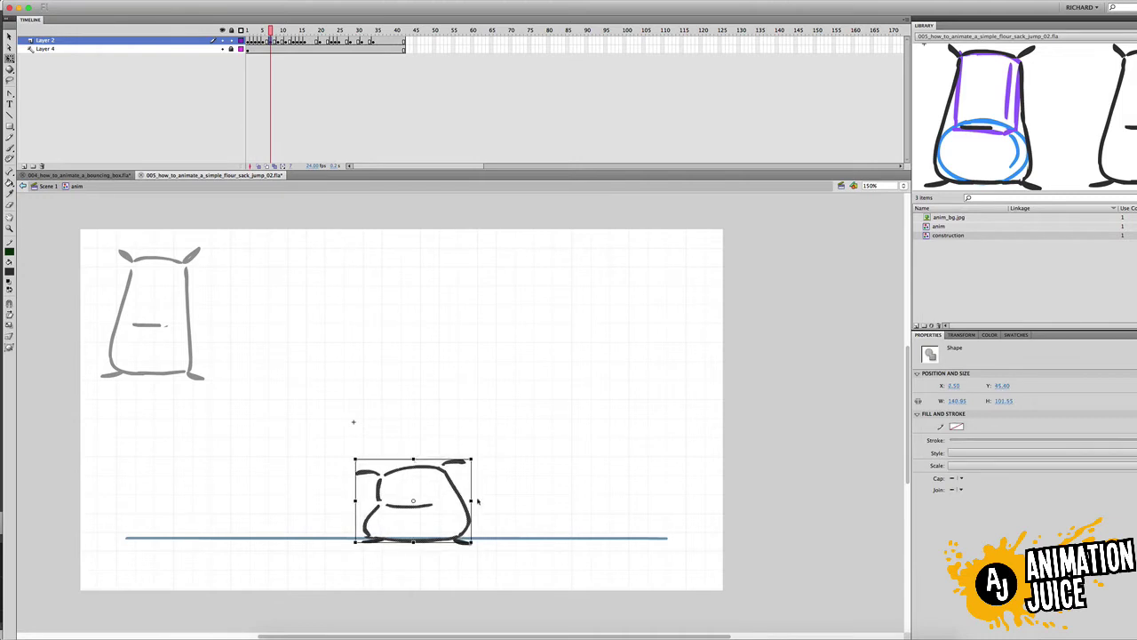
left_click(488, 495)
Examine the squash poses on frames 6 to 9 by stepping back and forth between them.
left_click_drag(270, 31, 271, 33)
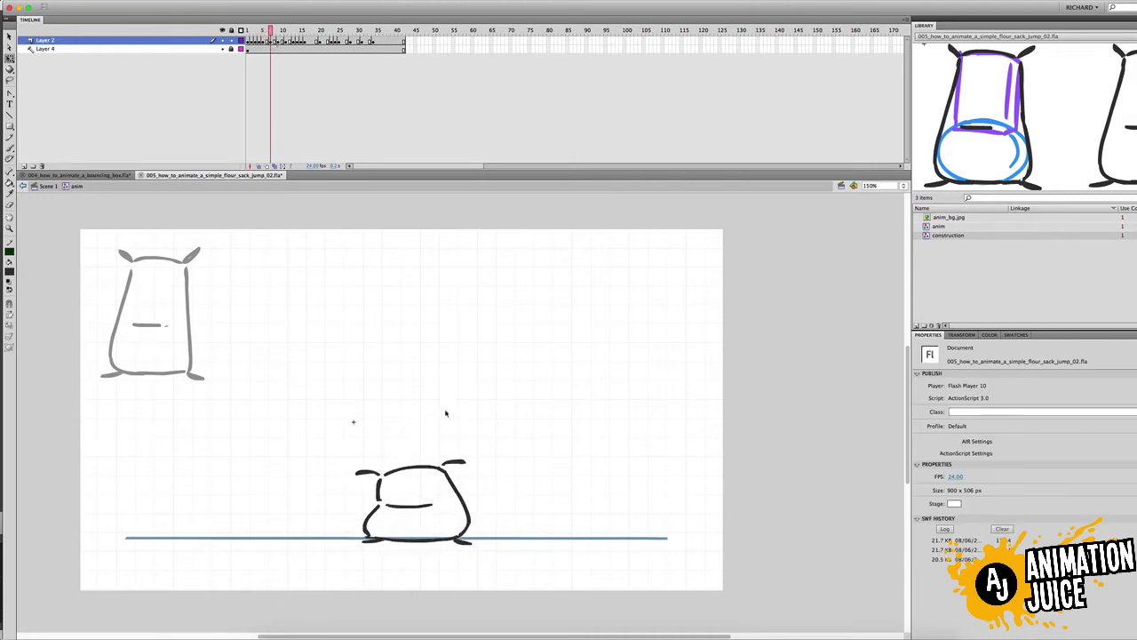
key("super+a")
key("comma")
key("period")
key("period")
key("period")
left_click(274, 42)
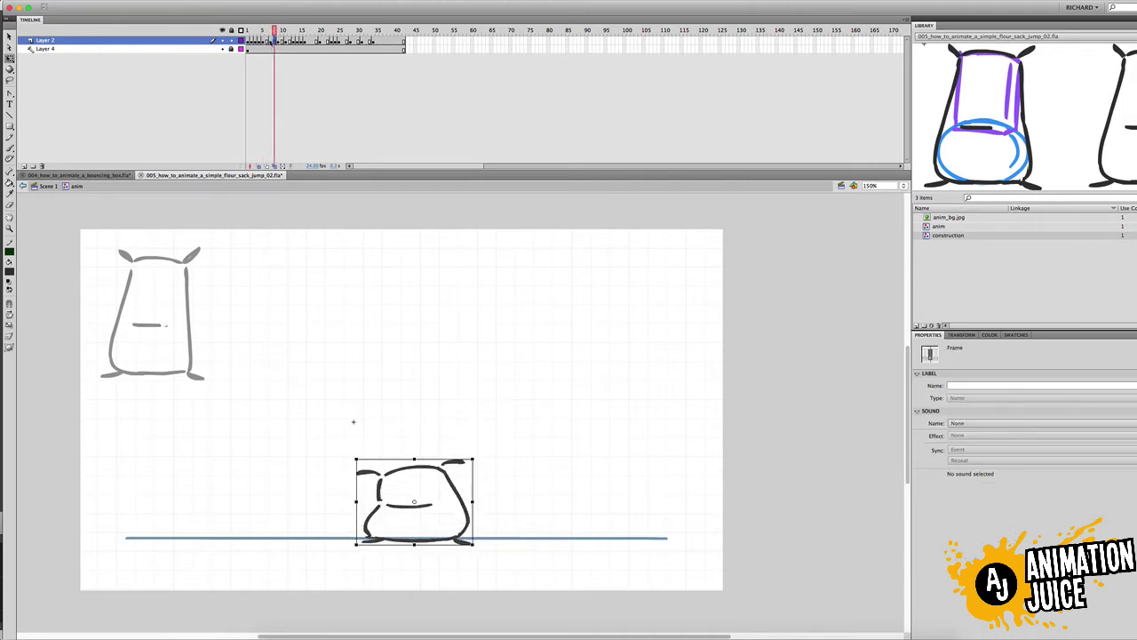
key("comma")
key("period")
key("period")
left_click(418, 396)
Lasso the sack's body above the feet on frame 9 and group the selection.
key("l")
mouse_move(413, 453)
left_mouse_down()
mouse_move(354, 450)
mouse_move(343, 489)
mouse_move(358, 530)
left_mouse_up()
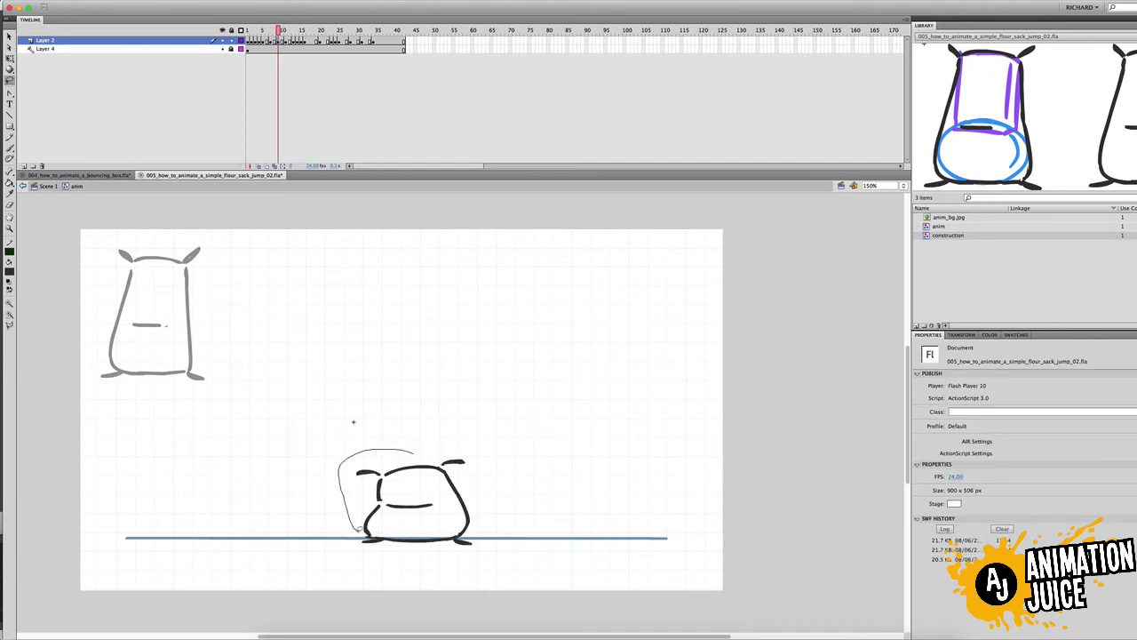
key("super+z")
left_click(10, 37)
mouse_move(384, 455)
left_mouse_down()
mouse_move(340, 483)
mouse_move(364, 533)
mouse_move(353, 513)
mouse_move(358, 441)
mouse_move(426, 434)
left_mouse_up()
mouse_move(383, 462)
left_mouse_down()
mouse_move(350, 468)
mouse_move(358, 519)
mouse_move(395, 538)
mouse_move(448, 539)
mouse_move(475, 521)
mouse_move(496, 428)
mouse_move(471, 416)
left_mouse_up()
mouse_move(380, 454)
left_mouse_down()
mouse_move(341, 497)
mouse_move(364, 533)
mouse_move(458, 537)
mouse_move(492, 441)
mouse_move(478, 410)
left_mouse_up()
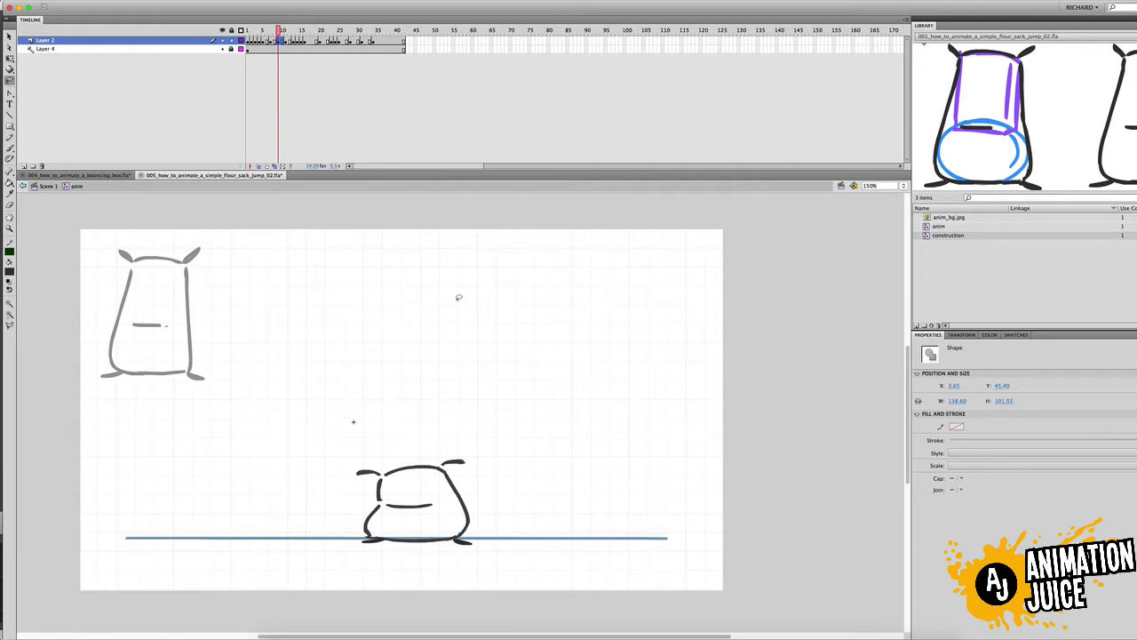
key("super+g")
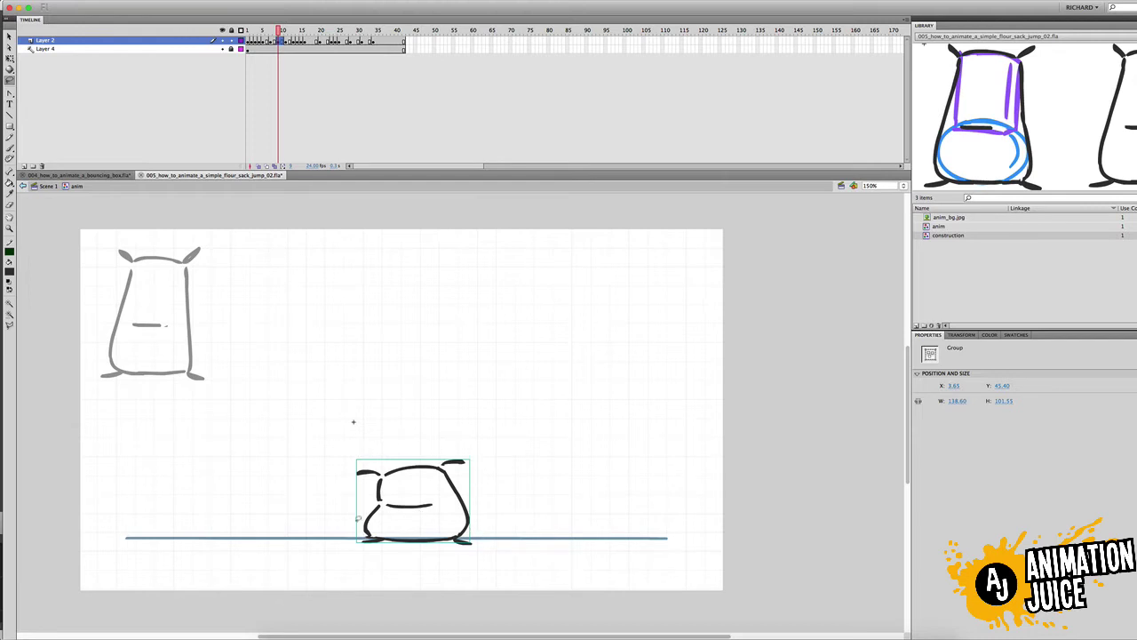
Move the grouped body up off the feet on frame 9 and put it back in place.
key("v")
left_click(446, 443)
left_click_drag(432, 467, 430, 348)
left_click(456, 454)
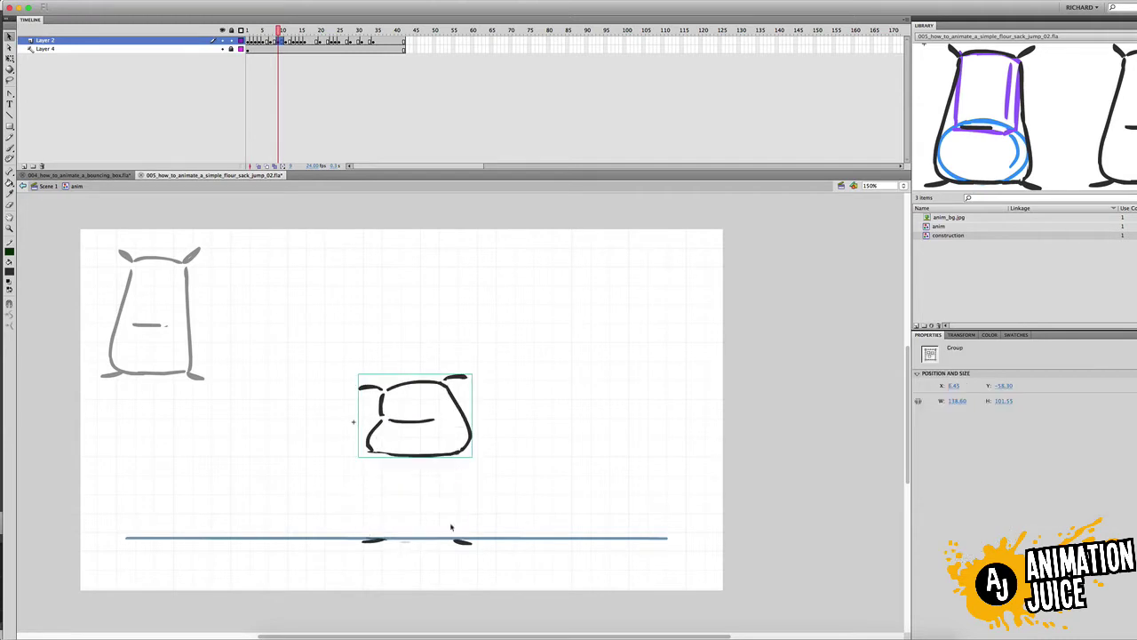
left_click_drag(441, 387, 440, 473)
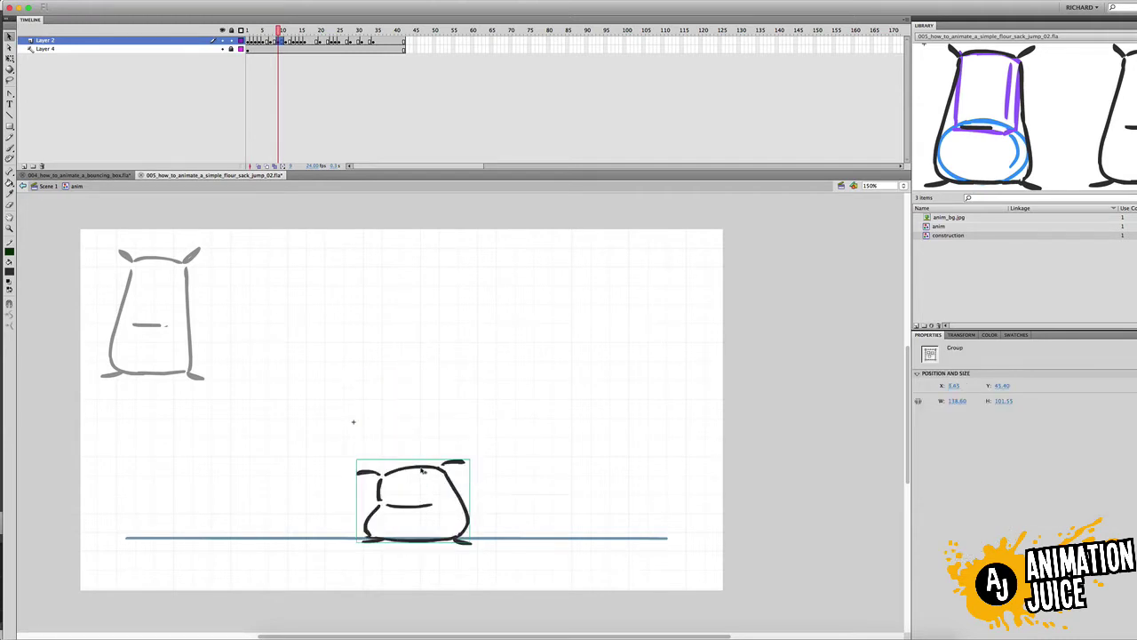
Open the body group on frame 9, redraw the outline corner by the sack's left foot with Eraser and Brush, and exit the group.
double_click(423, 470)
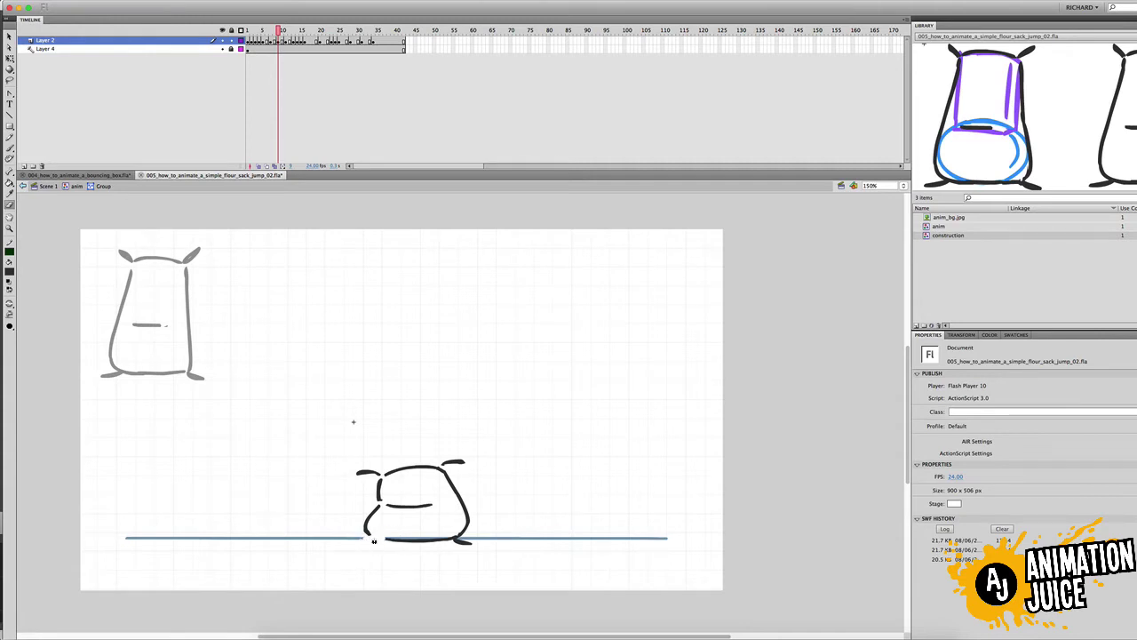
key("b")
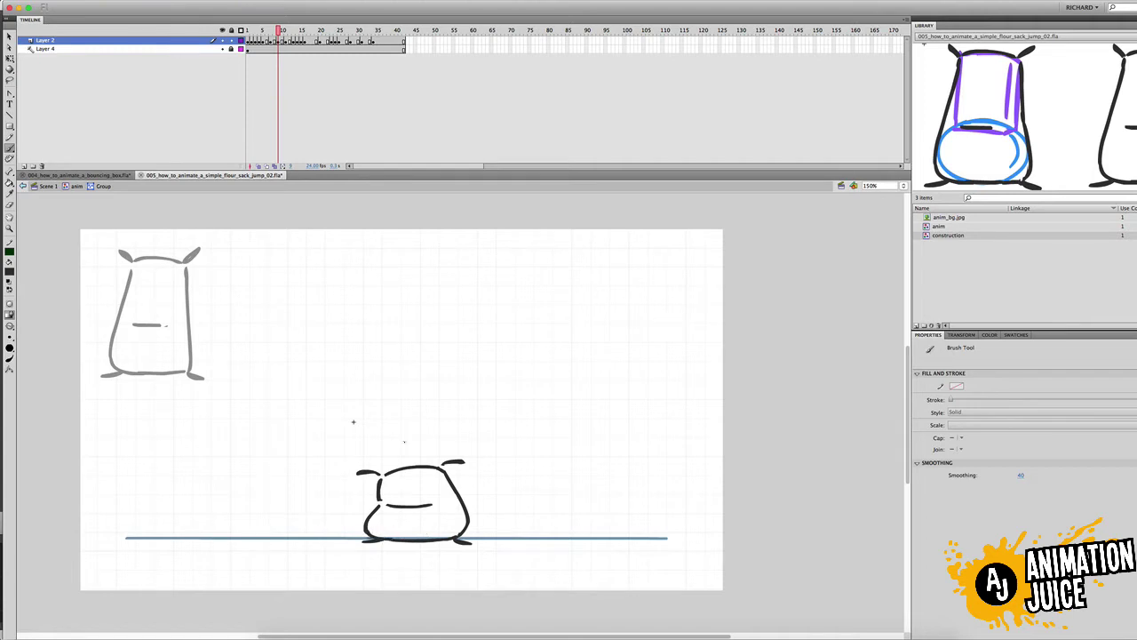
key("v")
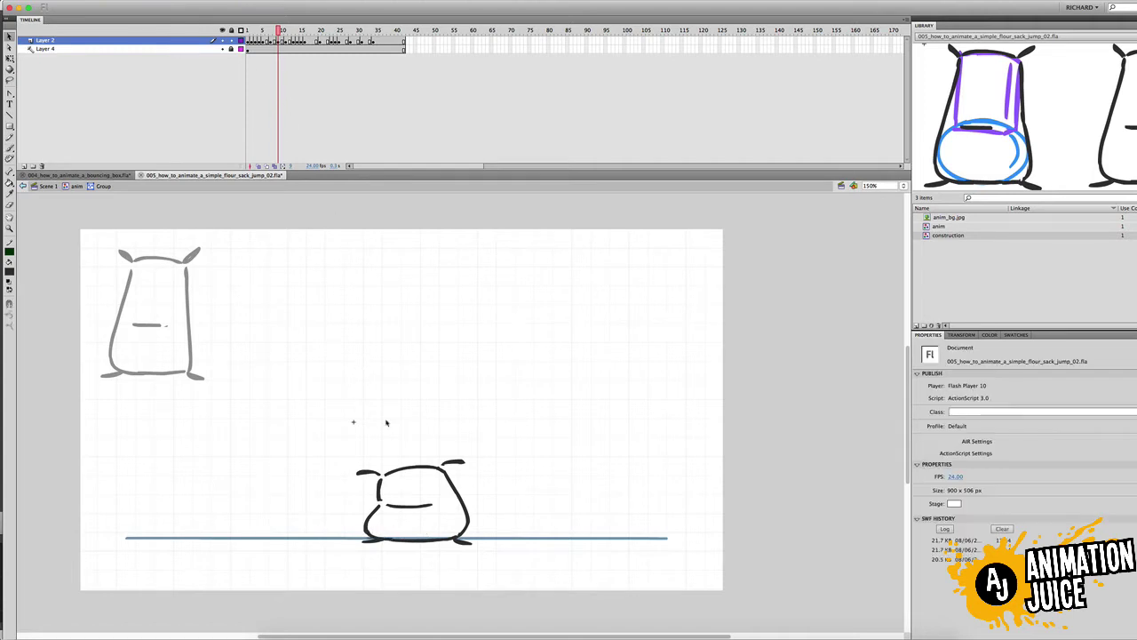
double_click(317, 390)
mouse_move(416, 469)
left_mouse_down()
mouse_move(406, 375)
mouse_move(377, 453)
mouse_move(403, 488)
left_mouse_up()
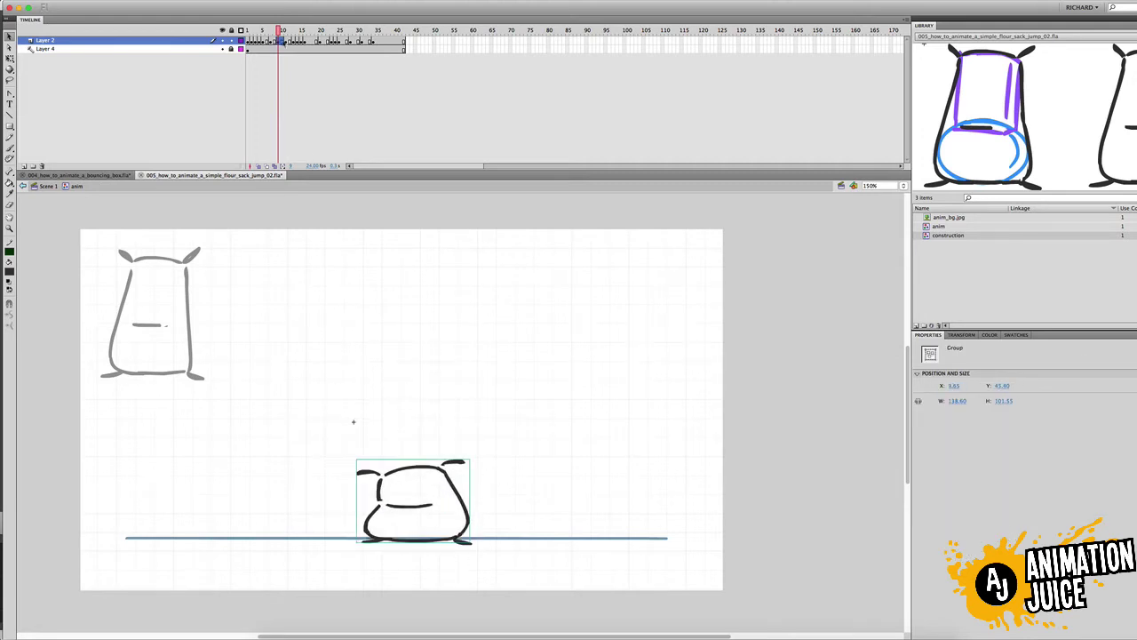
Compare frames 7 to 9 and duplicate the grouped pose from frame 9 onto frame 11.
mouse_move(278, 31)
left_mouse_down()
mouse_move(261, 32)
mouse_move(275, 31)
left_mouse_up()
left_click(274, 42)
left_click(271, 41)
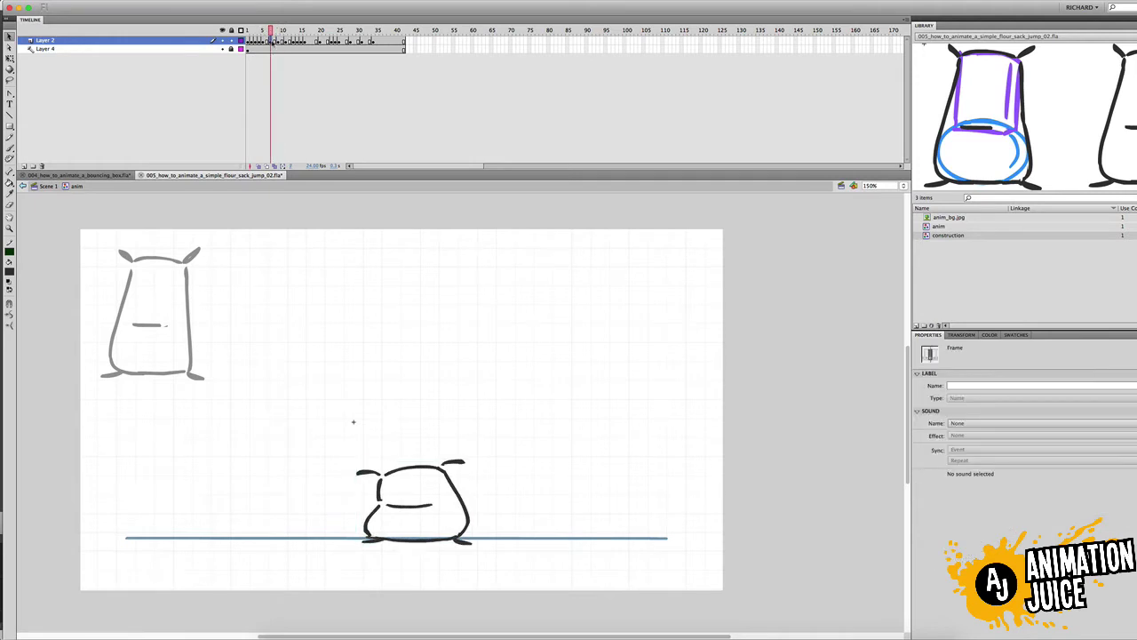
left_click(278, 43)
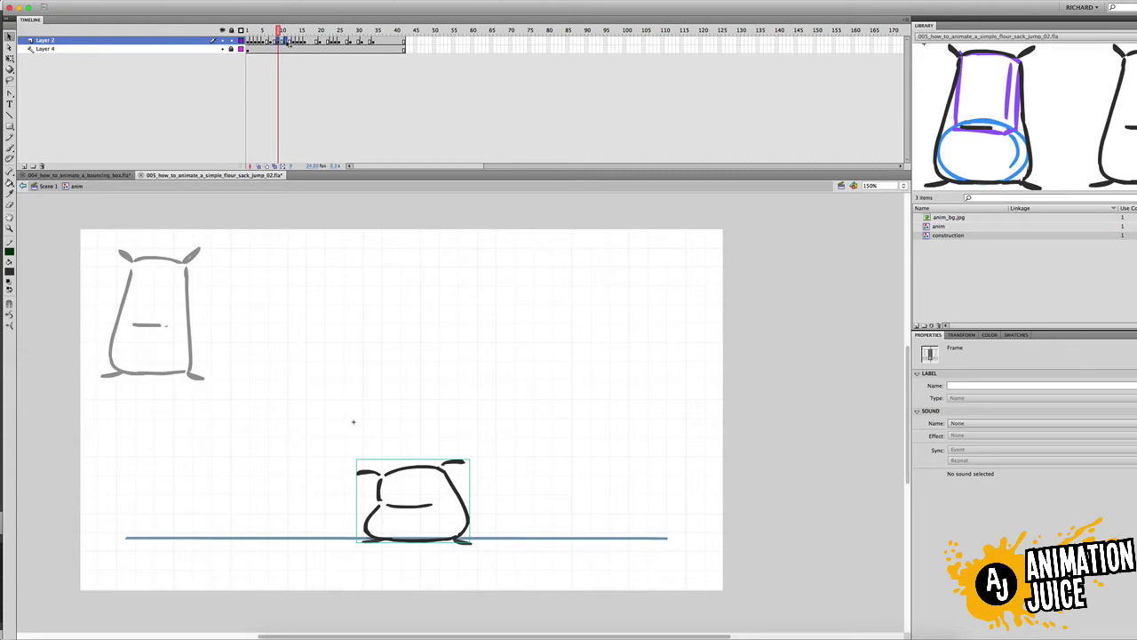
left_click(286, 43)
key("super+b")
key("super+g")
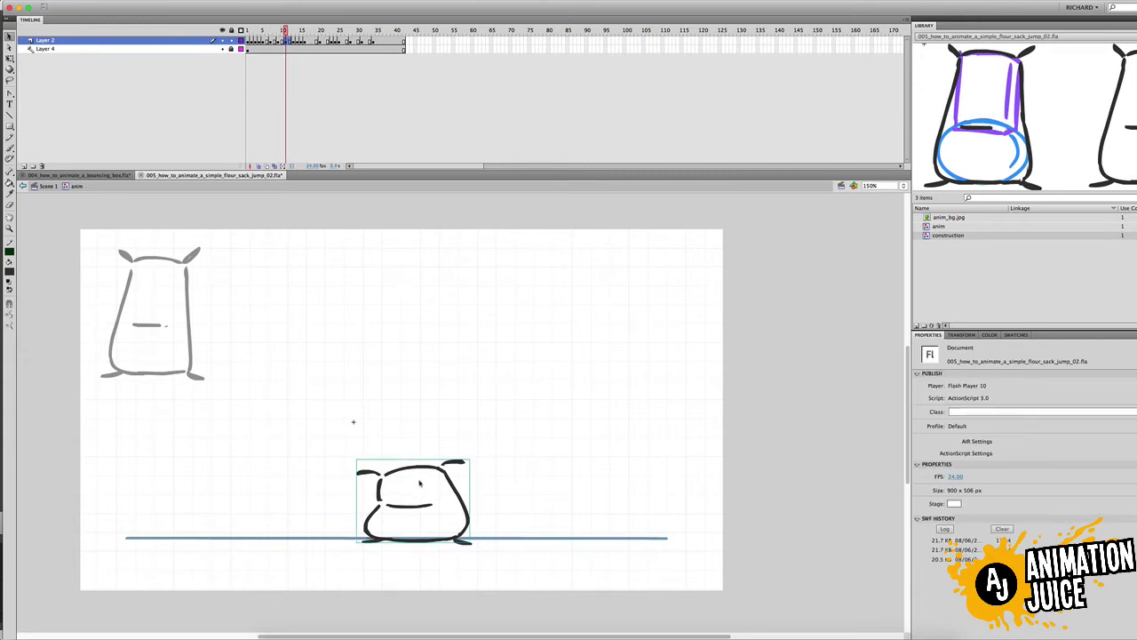
Squash the body group on frame 11 with Free Transform to about 140.9 wide and 99.2 high.
key("q")
left_click_drag(413, 459, 414, 461)
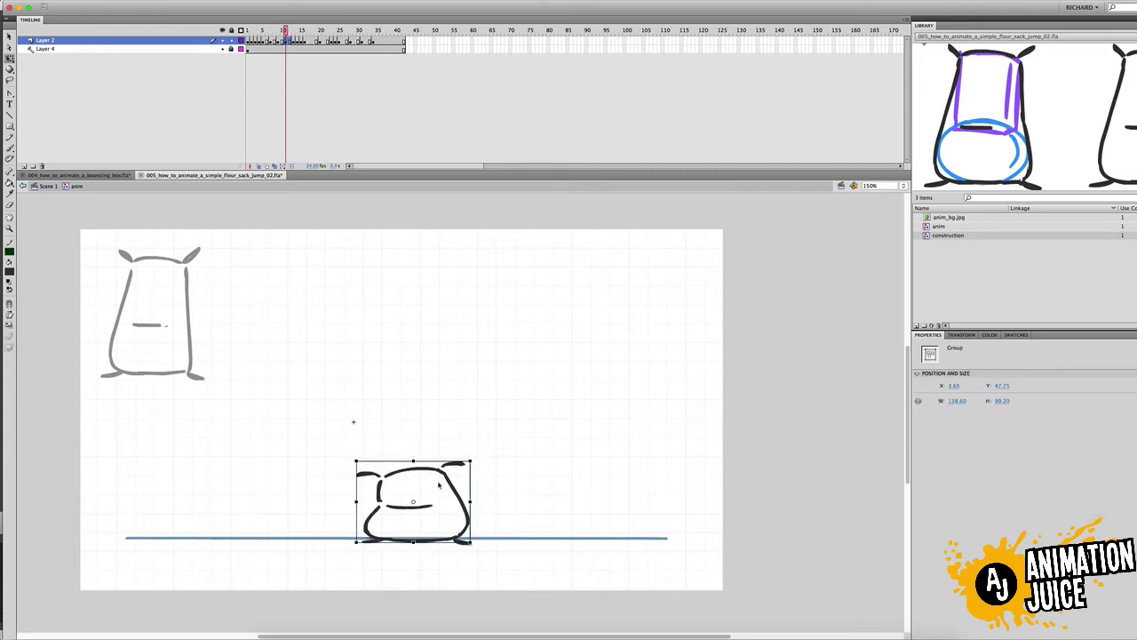
left_click_drag(471, 501, 472, 502)
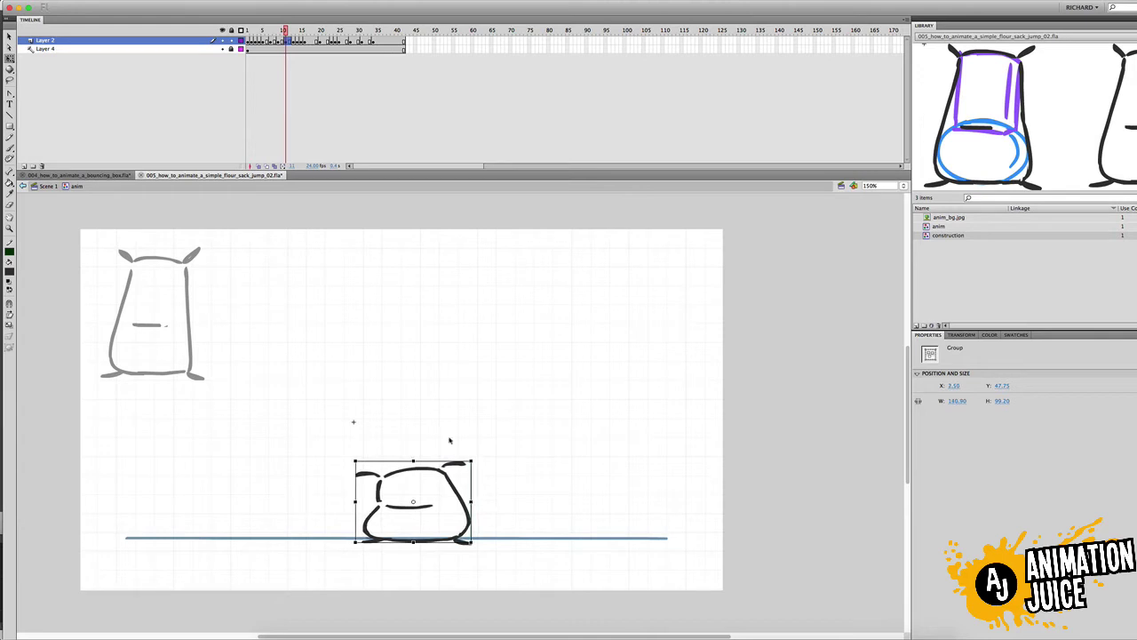
Play back and scrub the opening squash, test the movie, and close the preview.
key("Return")
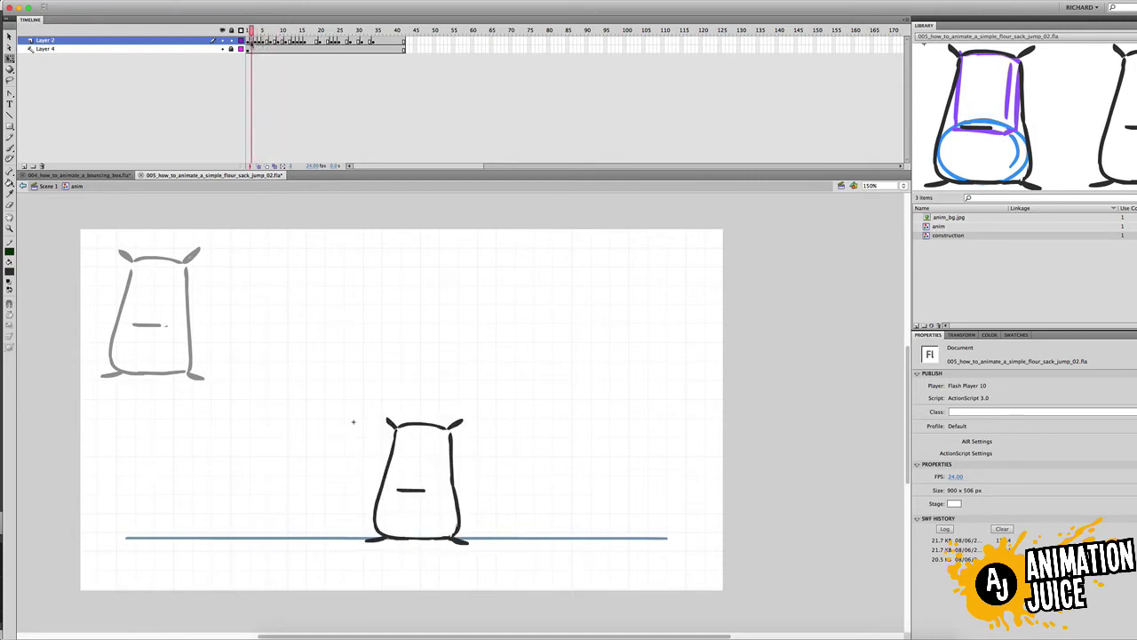
left_click_drag(264, 43, 271, 46)
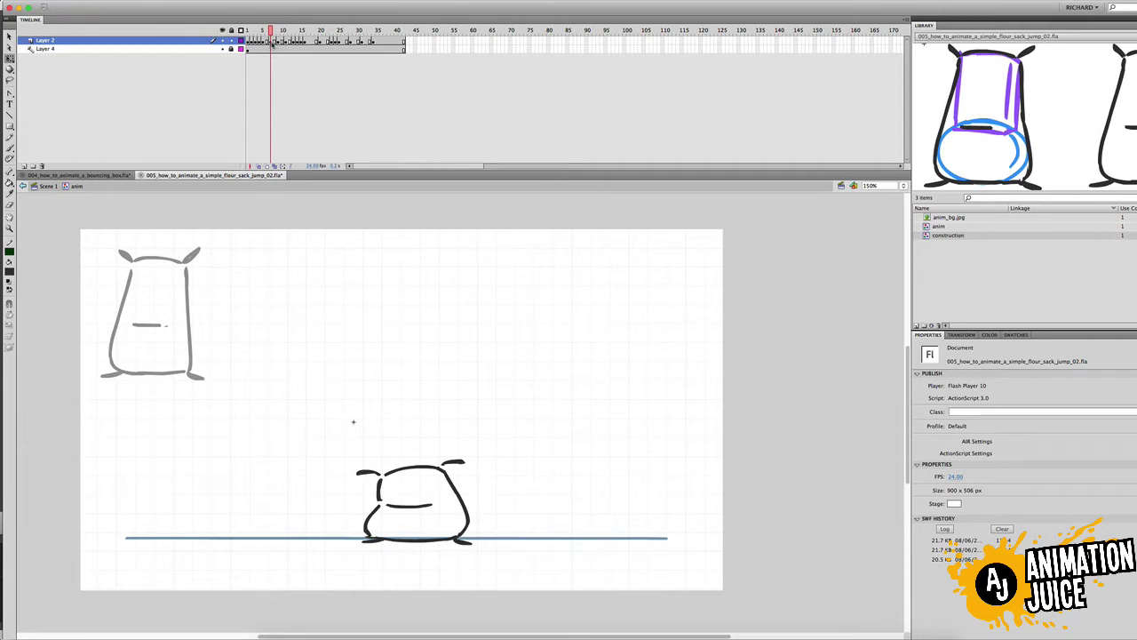
left_click_drag(273, 44, 275, 43)
left_click_drag(276, 34, 271, 34)
left_click_drag(271, 34, 263, 34)
key("super+Return")
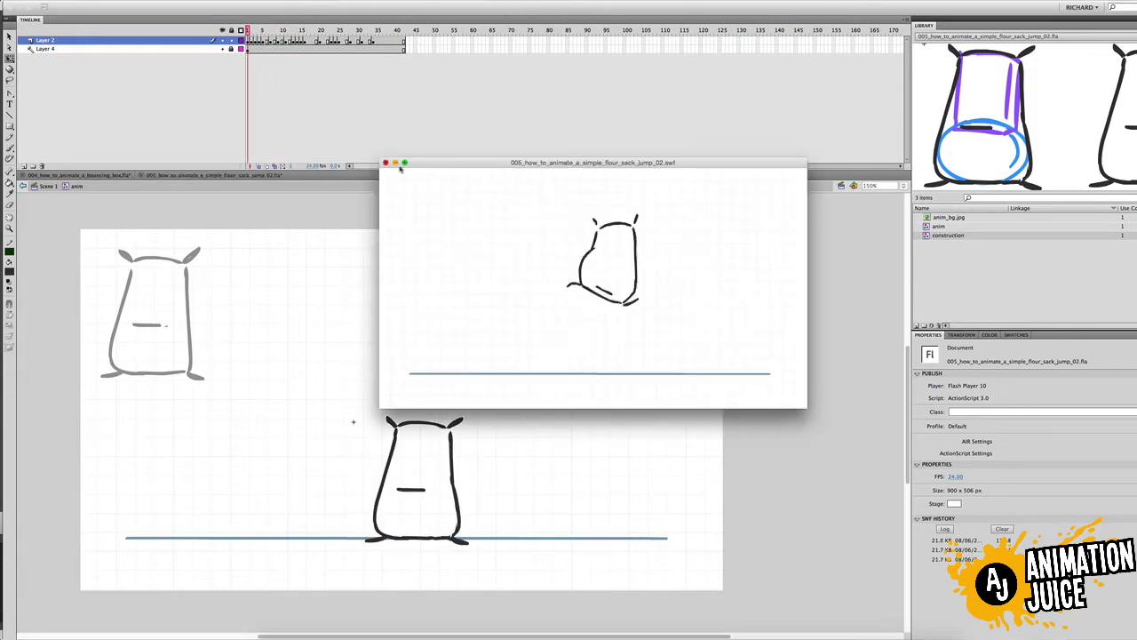
key("super+w")
Choose a smaller eraser size and check the sack's outline on frames 4 to 7.
key("period")
key("period")
key("e")
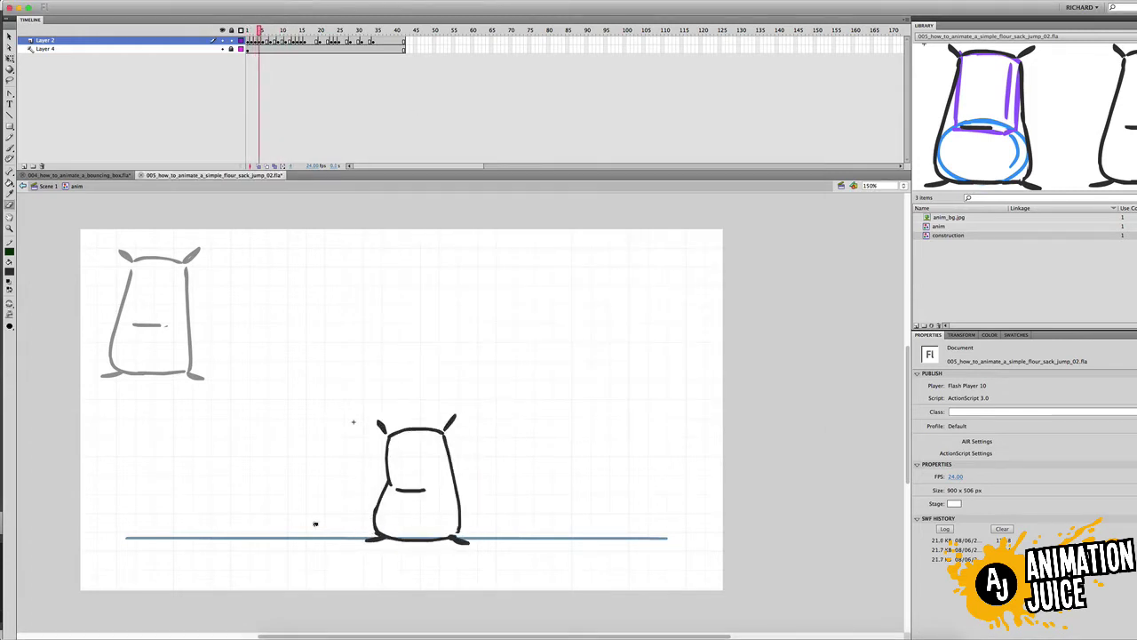
left_click(10, 326)
left_click(25, 343)
key("period")
key("period")
key("period")
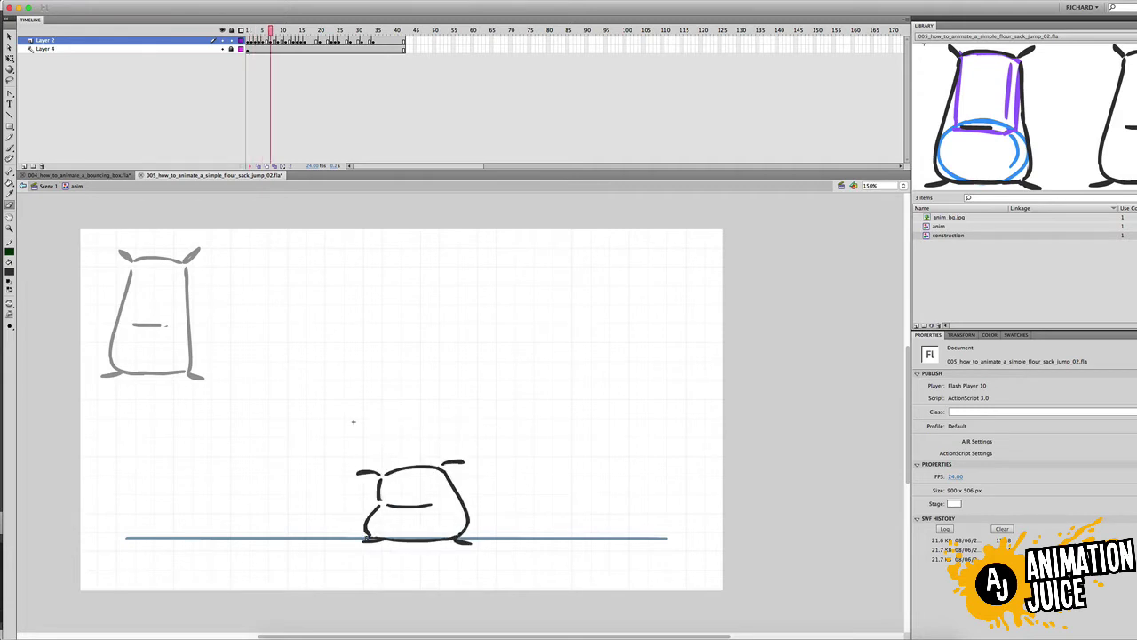
Stretch the sack slightly taller and narrower with Free Transform in the pose held on frames 7 and 8.
left_click(274, 41)
key("q")
left_click_drag(414, 460, 414, 448)
left_click_drag(471, 496, 467, 496)
Reposition the sack's mouth line slightly on frames 3 and 4, comparing it with the neighbouring frames.
left_click(251, 32)
left_click_drag(251, 36, 259, 36)
key("v")
left_click_drag(420, 490, 419, 496)
left_click_drag(252, 37, 260, 36)
left_click_drag(418, 495, 420, 492)
left_click_drag(261, 36, 251, 36)
left_click_drag(251, 37, 255, 30)
left_click(417, 493)
Step through the opening frames to examine how the sack and its mouth line move into the squash.
left_click(282, 40)
key("q")
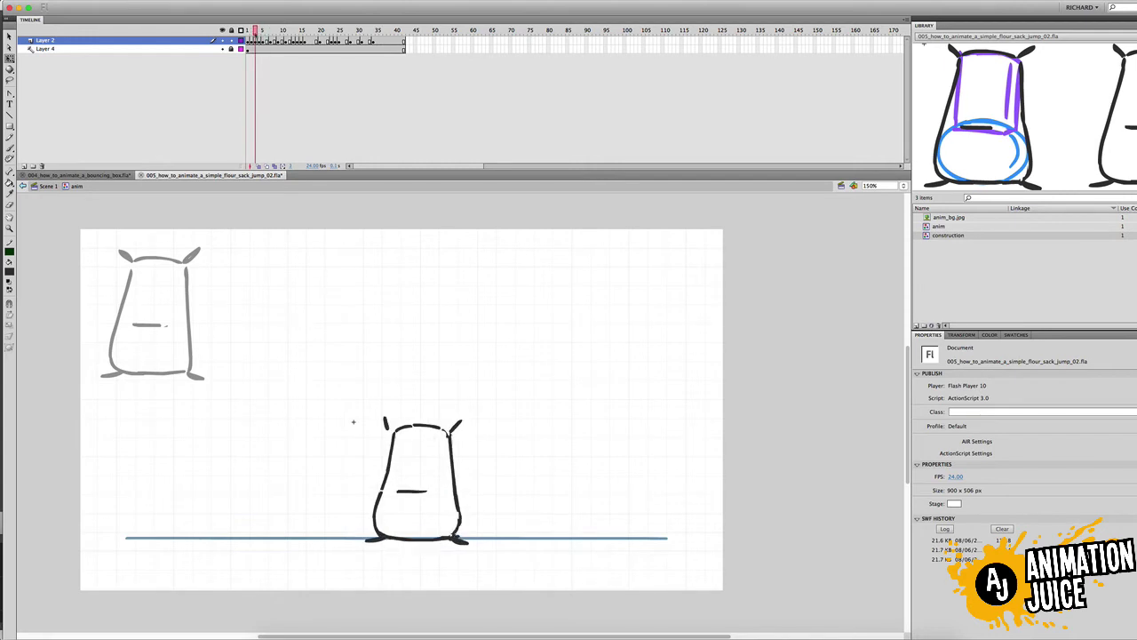
key("period")
key("comma")
key("comma")
key("period")
key("period")
key("period")
key("period")
key("period")
key("period")
key("period")
key("period")
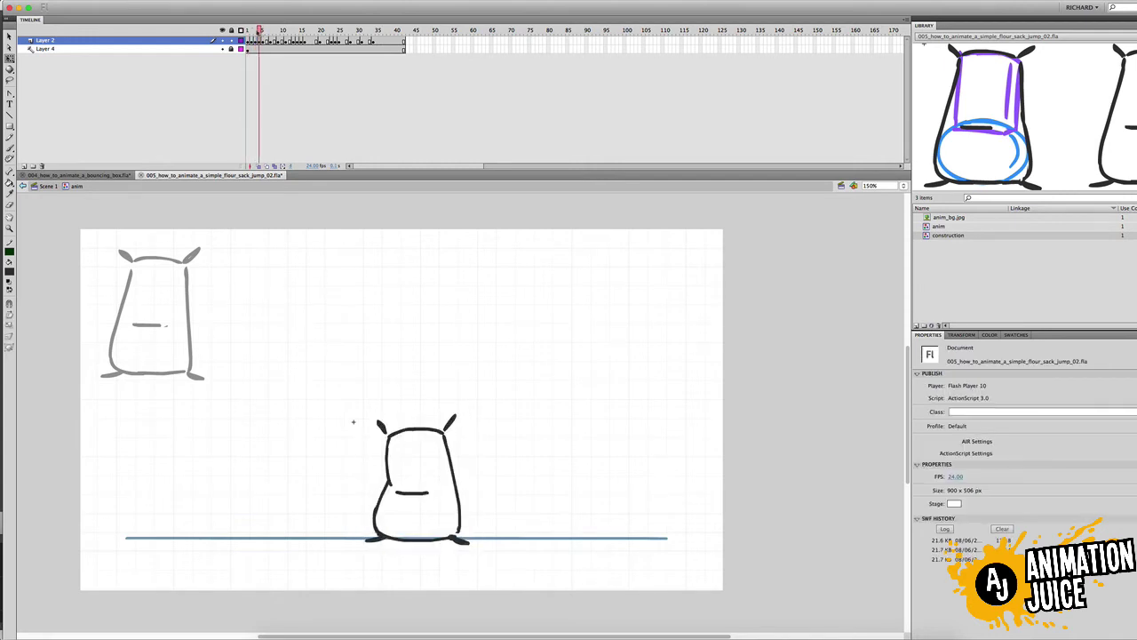
Turn on onion skinning to check frame 4's drawing with Free Transform against its neighbours, and turn onion skinning off.
left_click_drag(286, 33, 253, 32)
left_click(258, 166)
key("period")
key("ctrl+a")
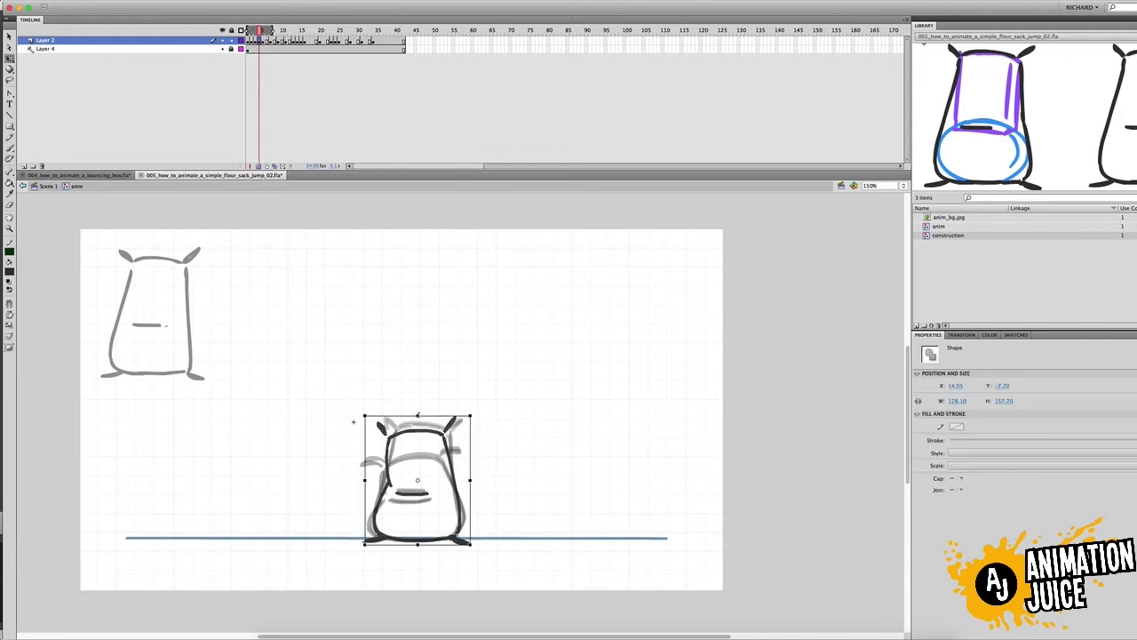
left_click(263, 42)
left_click(258, 167)
Reshape the body group on frame 9 with Free Transform to about 132 wide and 107 high, using onion skinning as a guide.
mouse_move(262, 32)
left_mouse_down()
mouse_move(248, 32)
mouse_move(267, 32)
left_mouse_up()
key("ctrl+a")
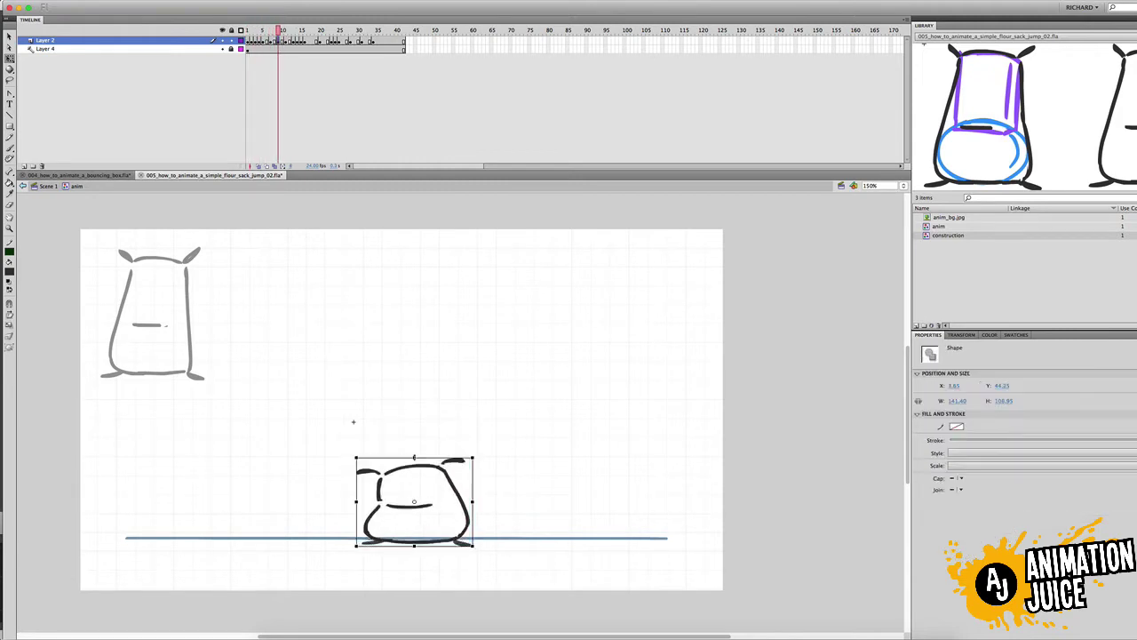
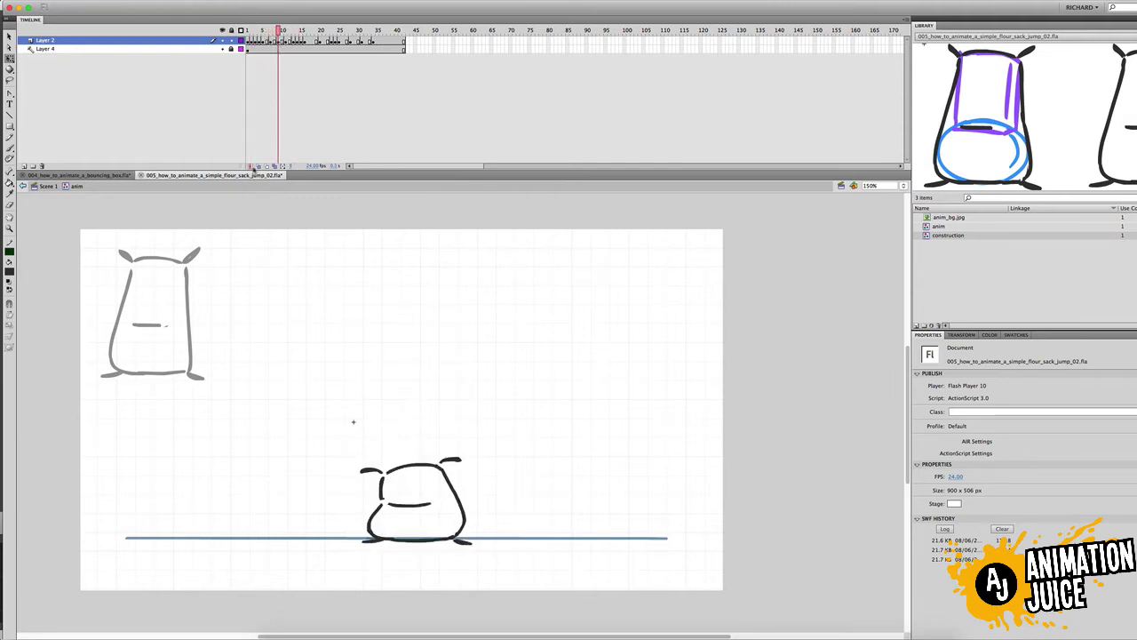
left_click(258, 167)
left_click(415, 463)
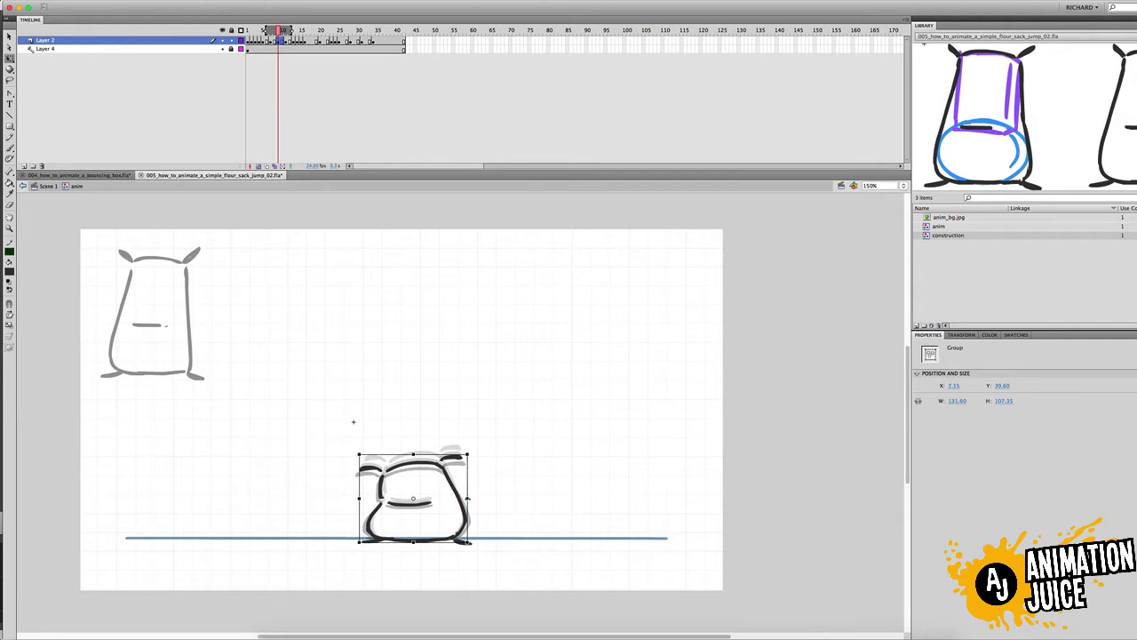
left_click(259, 166)
Compare the poses on frames 7 and 9 and clear the keyframe at frame 11.
left_click_drag(254, 31, 278, 31)
left_click(272, 41)
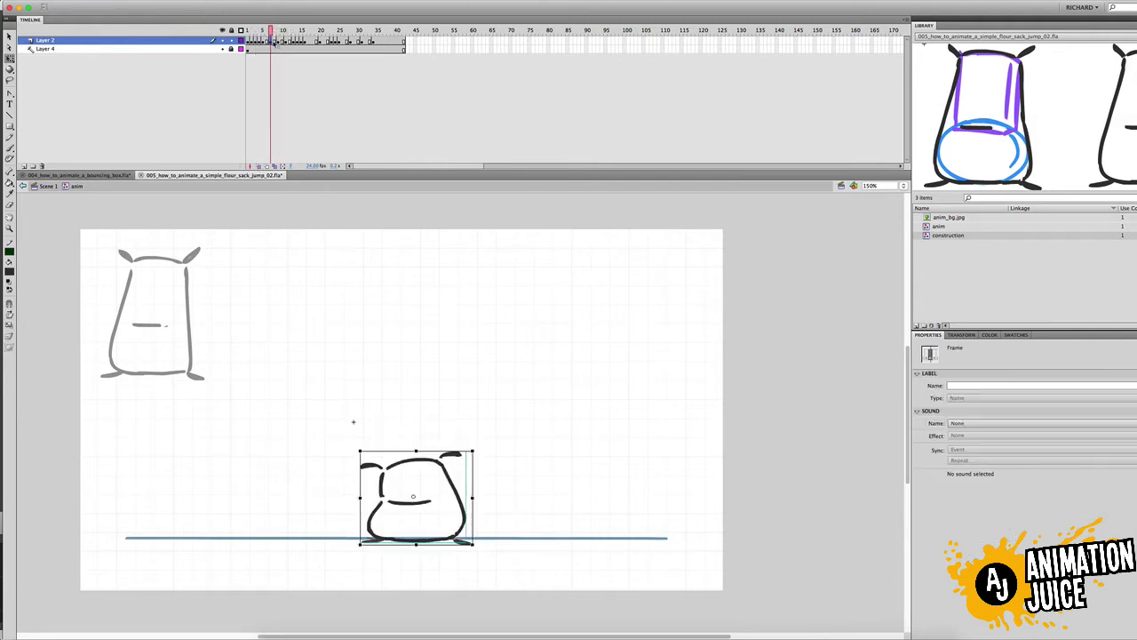
left_click(278, 41)
left_click(412, 422)
left_click(285, 41)
right_click(286, 41)
left_click(306, 121)
left_click(278, 41)
left_click(412, 418)
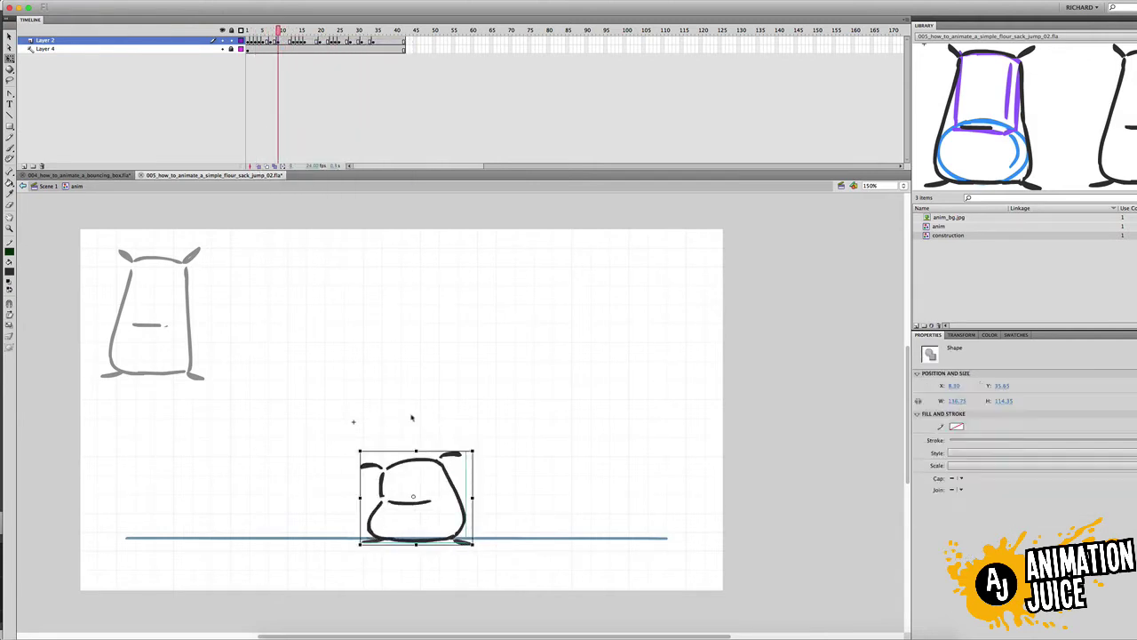
Squash the sack slightly on frame 9 with Free Transform so it sits a little lower than on frame 7.
mouse_move(278, 31)
left_mouse_down()
mouse_move(267, 31)
mouse_move(278, 31)
left_mouse_up()
left_click(279, 40)
left_click(424, 459)
left_click(278, 41)
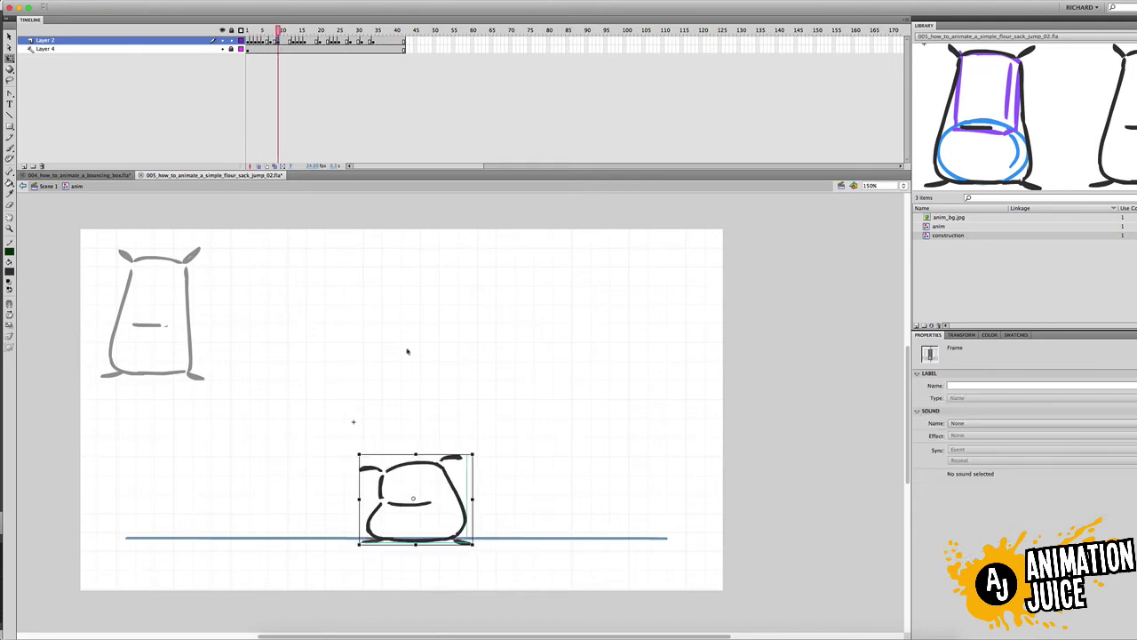
Break apart the selected artwork on frame 9 and stretch the sack body slightly wider with Free Transform.
key("super+b")
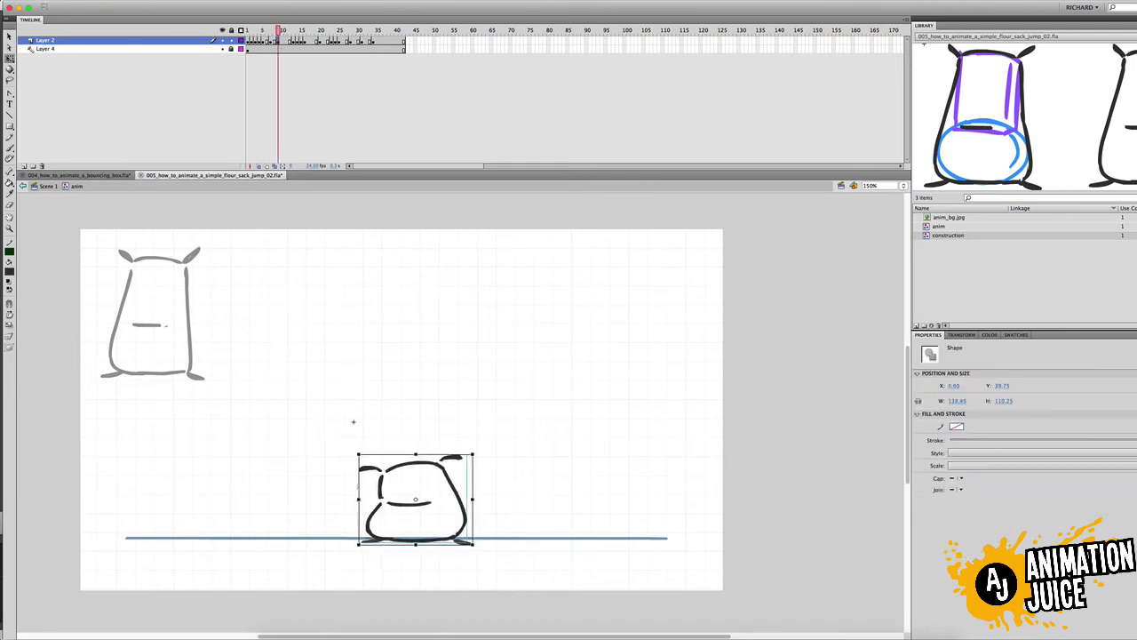
left_click(397, 445)
left_click(404, 464)
left_click_drag(360, 499, 359, 498)
Add a keyframe at frame 11 and squash the body group slightly lower and wider with Free Transform.
left_click_drag(278, 31, 286, 31)
left_click(286, 41)
key("super+g")
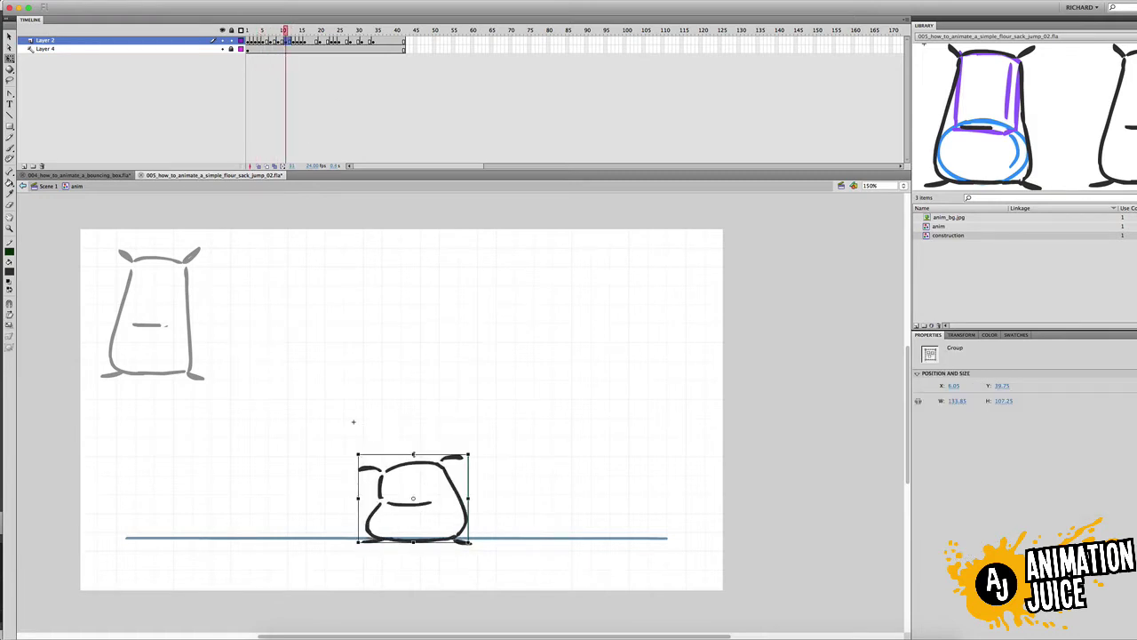
left_click_drag(413, 454, 413, 458)
left_click_drag(468, 498, 470, 499)
Play the animation from frame 5 on the timeline and preview it as a test movie.
left_click_drag(285, 31, 264, 33)
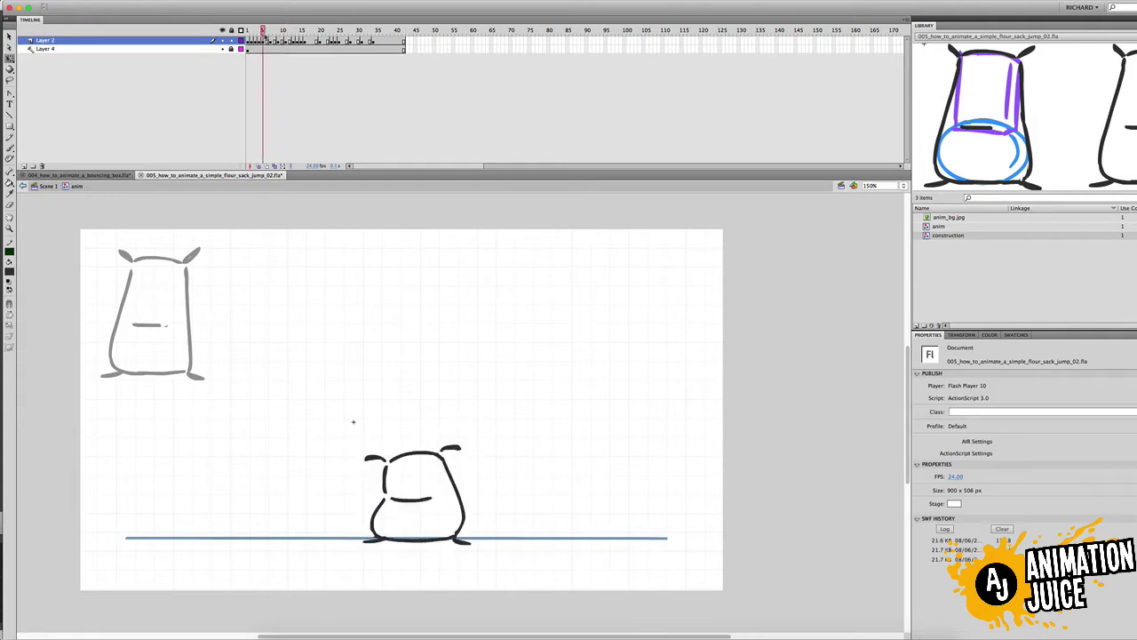
key("Return")
key("super+Return")
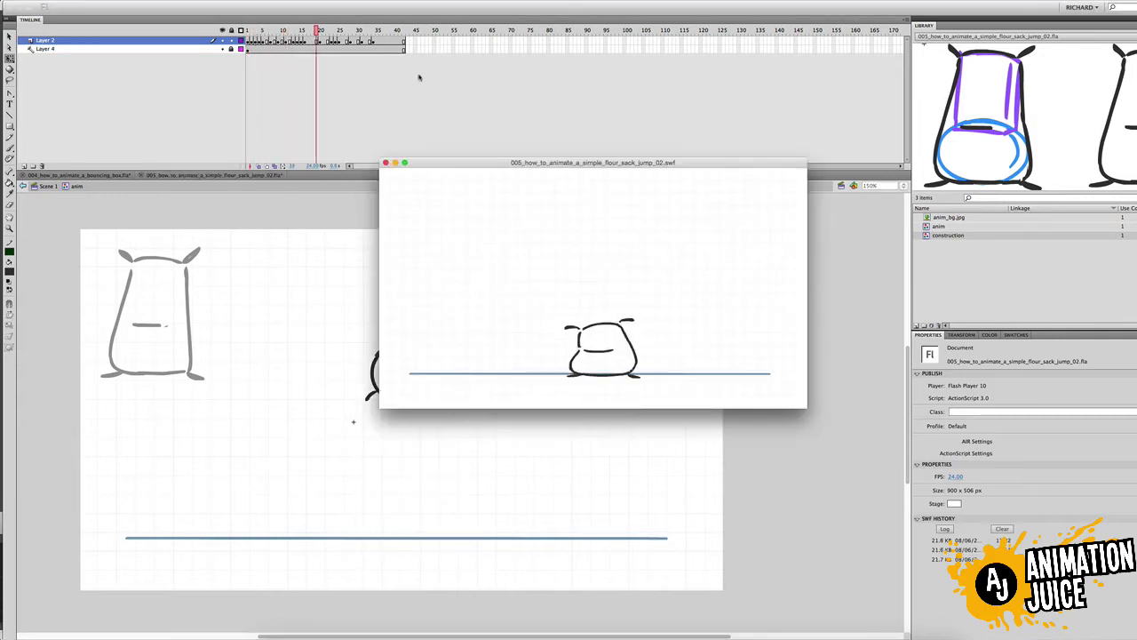
key("super+w")
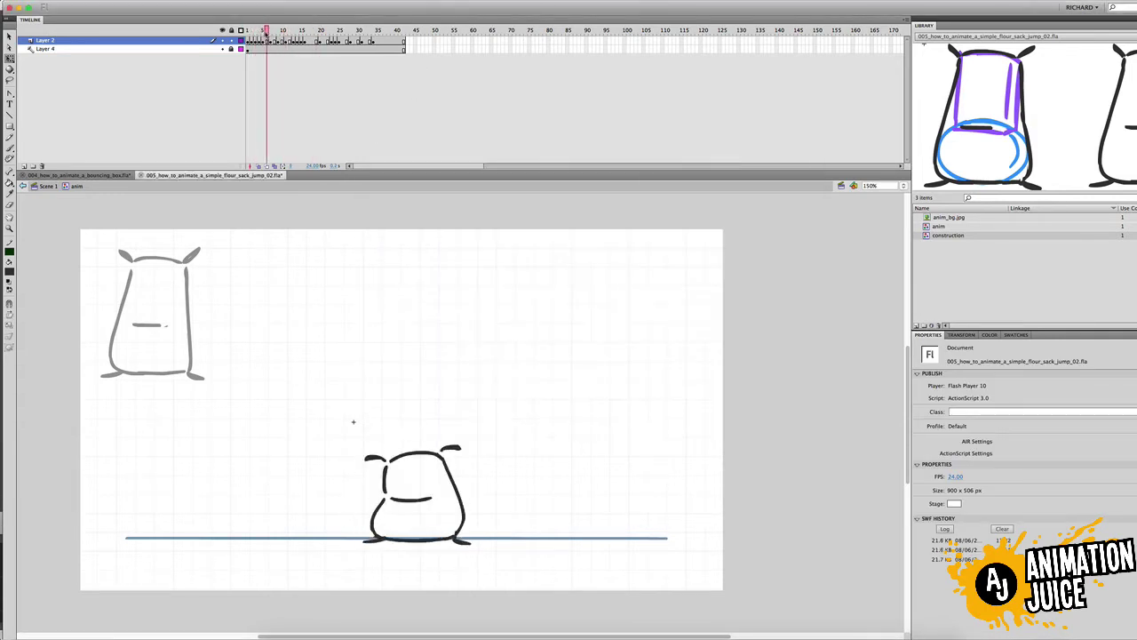
Brush a short stroke closing the waist gap in the sack's left outline on frame 5.
left_click_drag(265, 34, 263, 34)
key("b")
left_click_drag(390, 497, 387, 490)
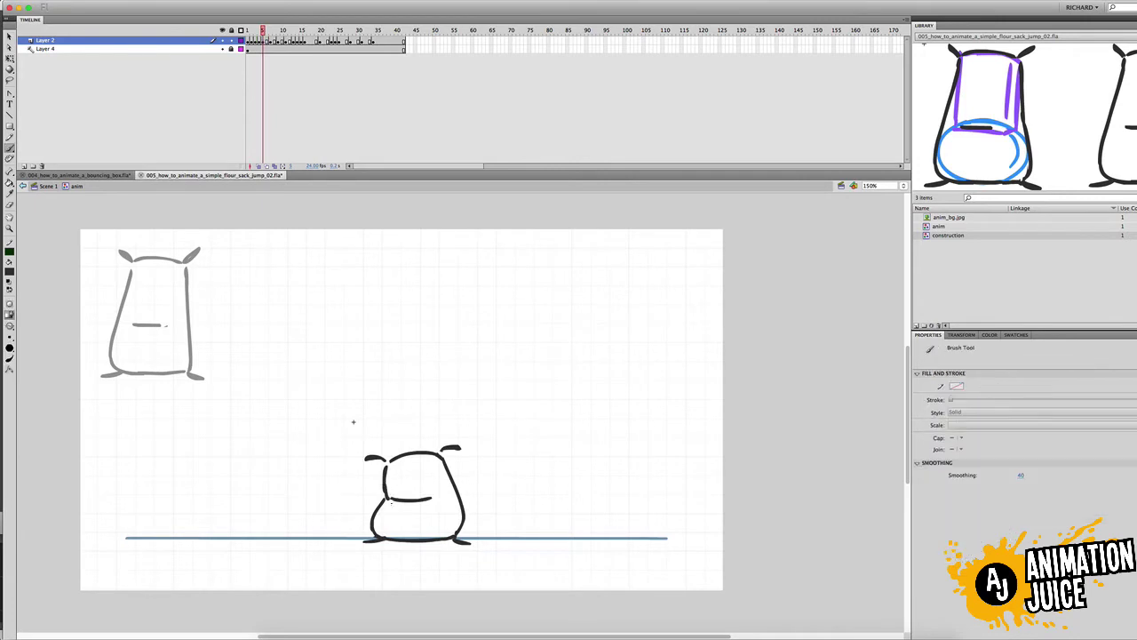
key("period")
key("period")
key("period")
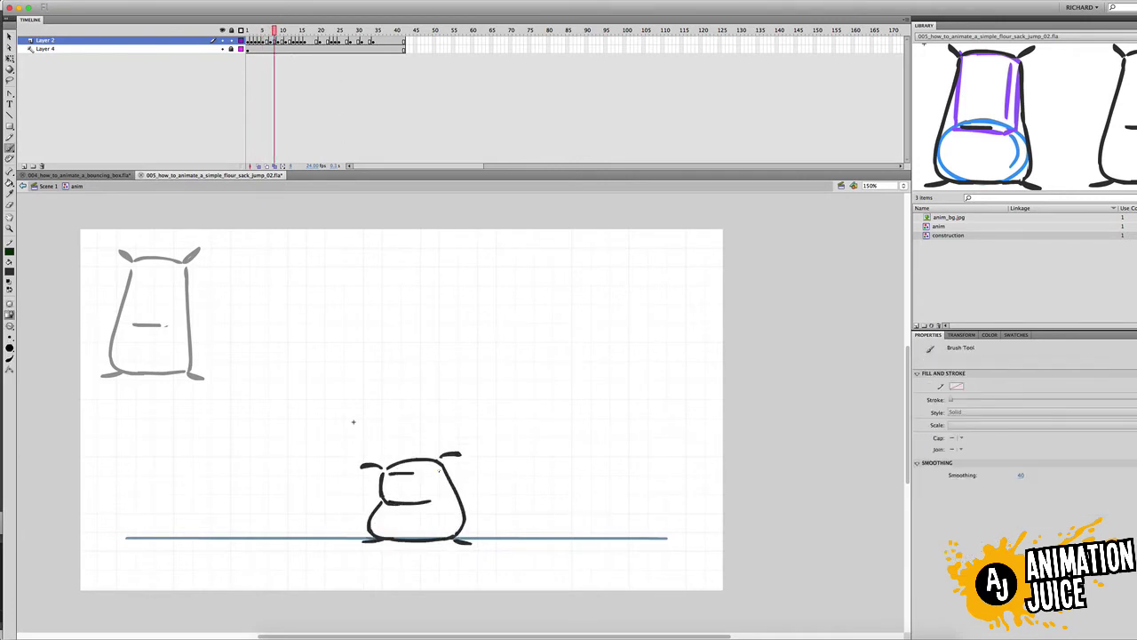
Brush over the waist and mouth line of the squashed sack on frame 8 and open its body group for editing.
key("v")
key("b")
mouse_move(386, 493)
left_mouse_down()
mouse_move(390, 504)
mouse_move(431, 501)
left_mouse_up()
key("v")
left_click(416, 503)
left_click(368, 488)
left_click(385, 500)
double_click(385, 500)
Redraw the mouth line on frame 8 with the Brush and try a short line under the sack's top edge.
key("e")
key("b")
left_click_drag(383, 495, 426, 505)
key("ctrl+z")
left_click_drag(390, 503, 434, 504)
left_click_drag(390, 473, 423, 471)
key("ctrl+z")
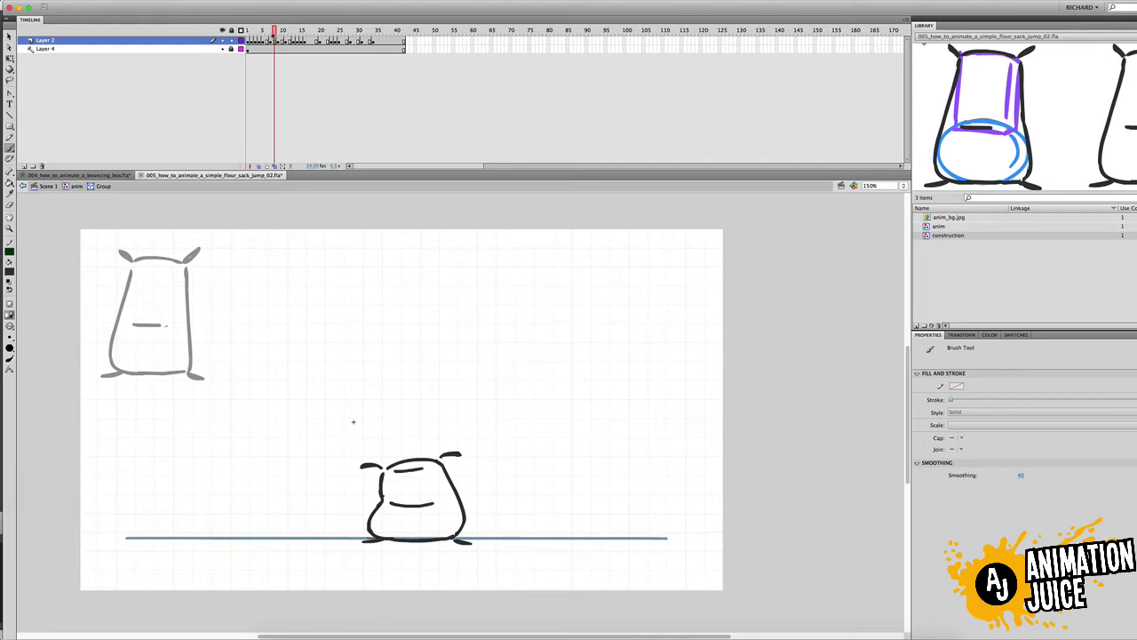
Compare the sack drawings on frames 4 to 8 and inspect the extra line under the top edge on frame 7.
left_click_drag(274, 30, 260, 30)
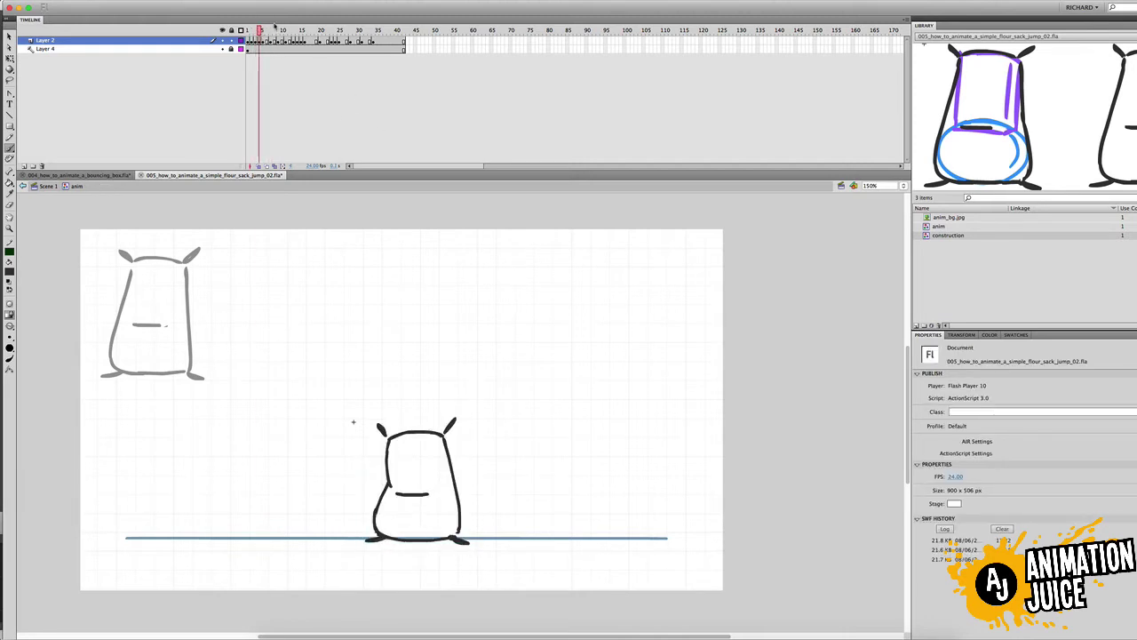
key("period")
key("period")
key("period")
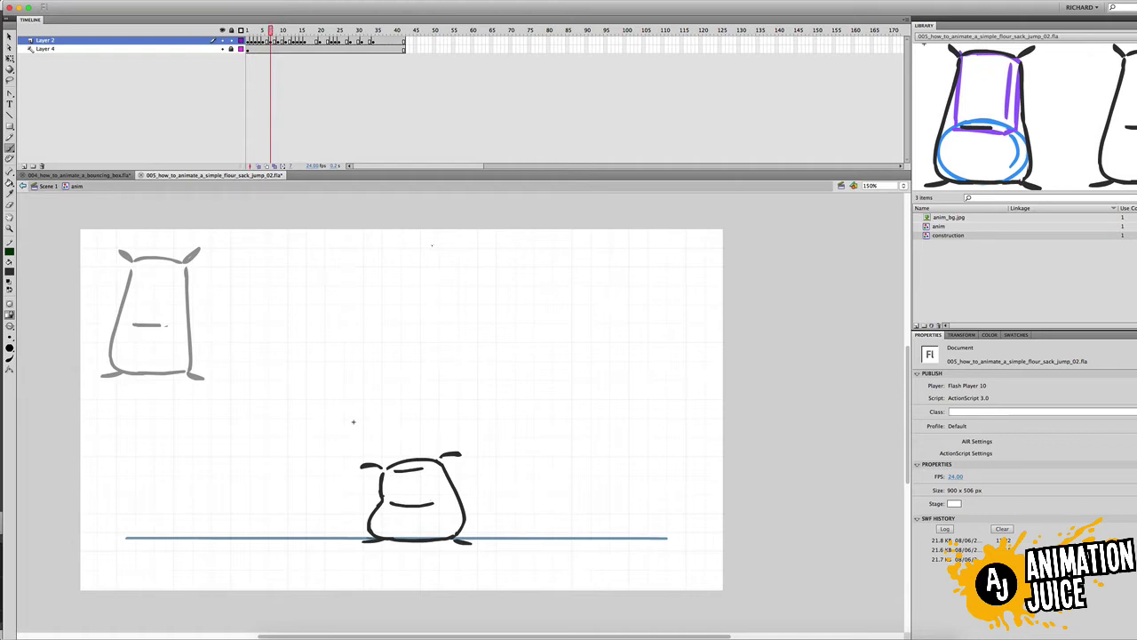
mouse_move(270, 30)
left_mouse_down()
mouse_move(259, 30)
mouse_move(270, 30)
left_mouse_up()
key("comma")
key("period")
key("v")
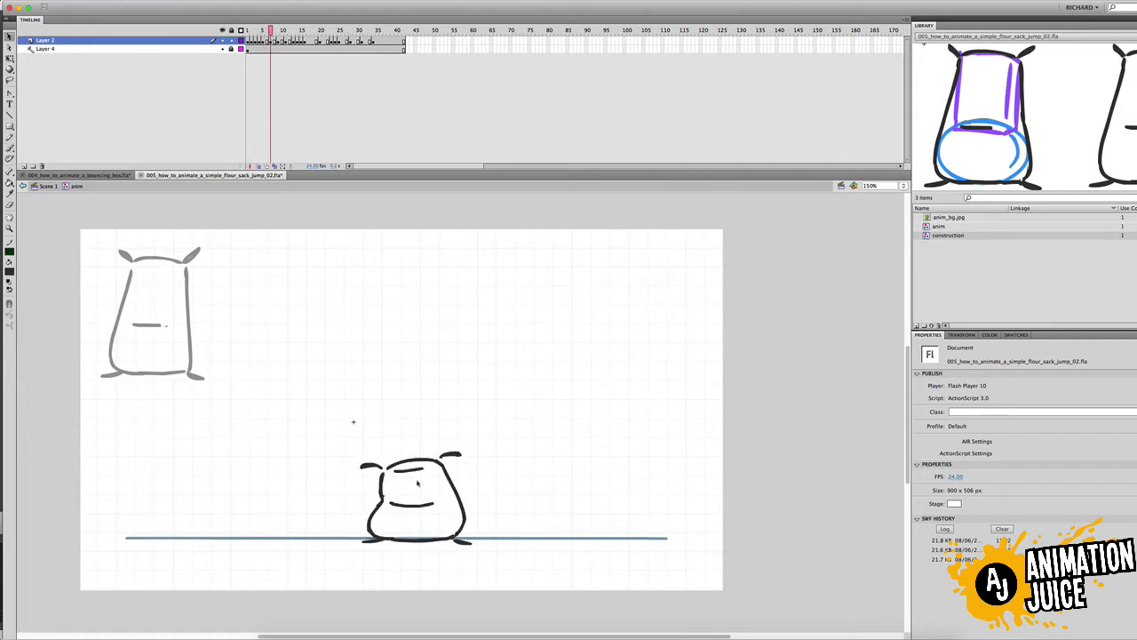
left_click(417, 470)
left_click(428, 475)
left_click(450, 453)
key("period")
Play the jump on the timeline, check the airborne poses around frames 14 to 20, and preview the test movie.
left_click_drag(274, 31, 250, 32)
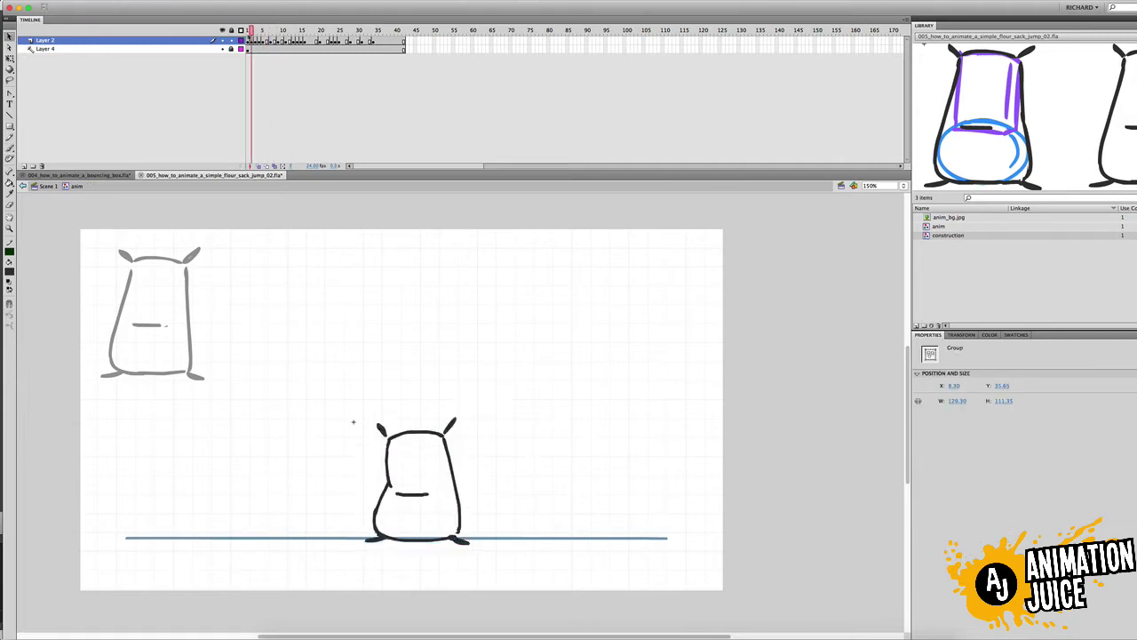
key("Return")
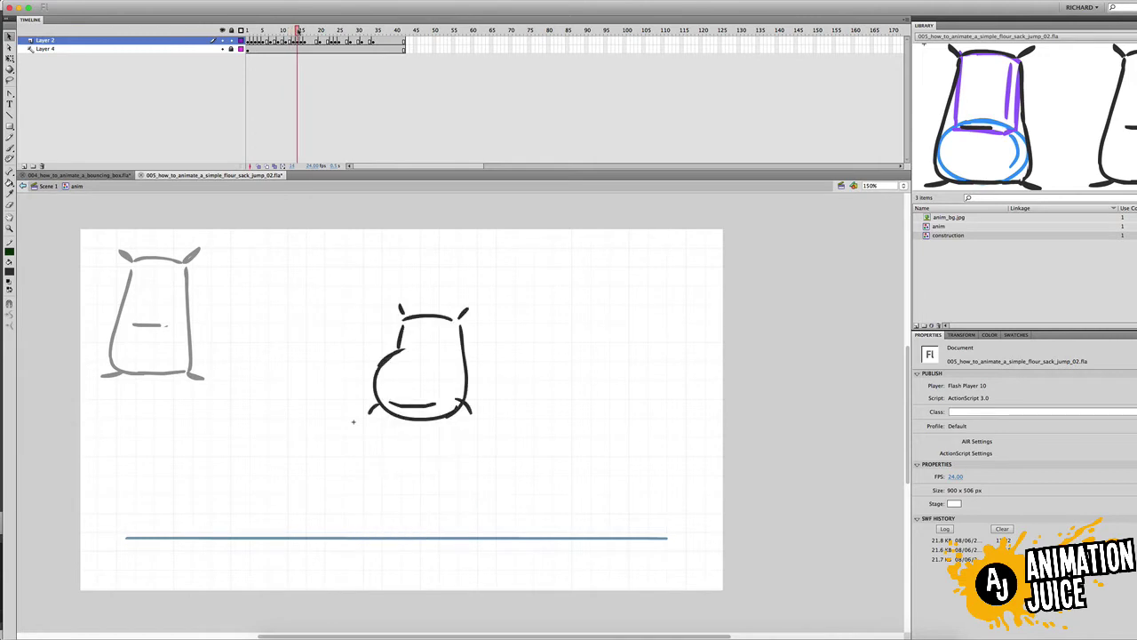
key("Return")
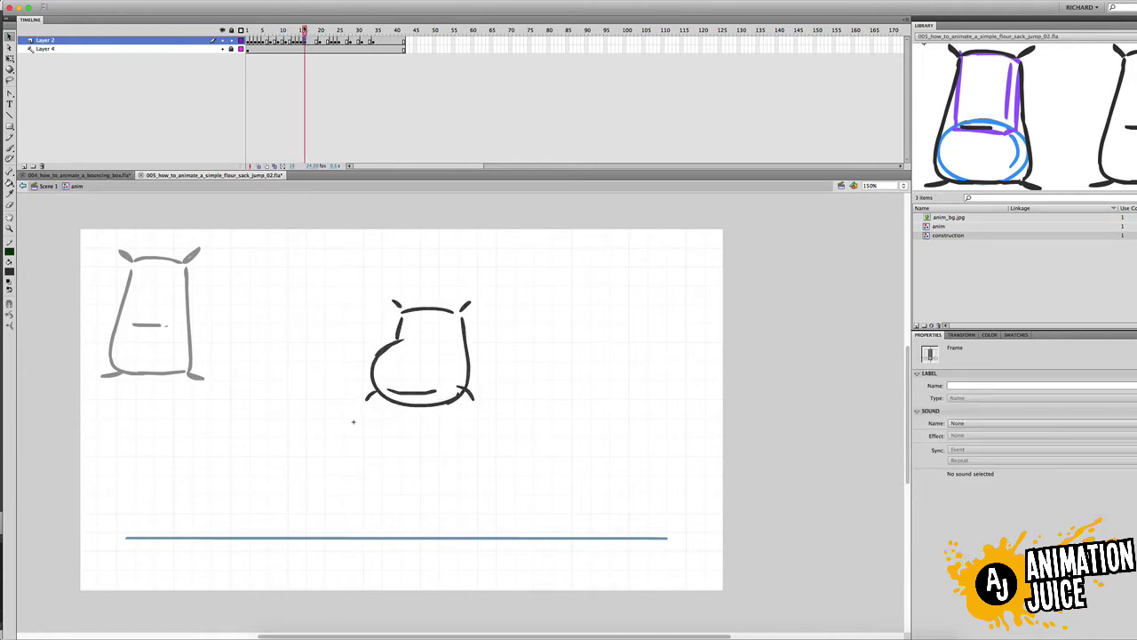
mouse_move(304, 33)
left_mouse_down()
mouse_move(313, 37)
mouse_move(303, 38)
left_mouse_up()
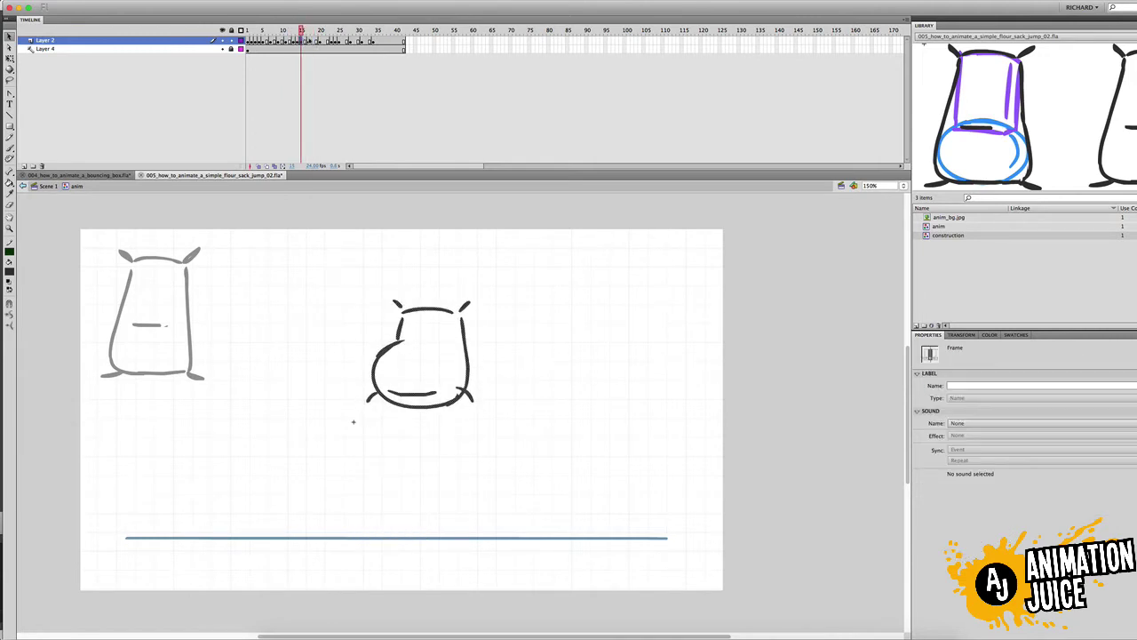
key("Return")
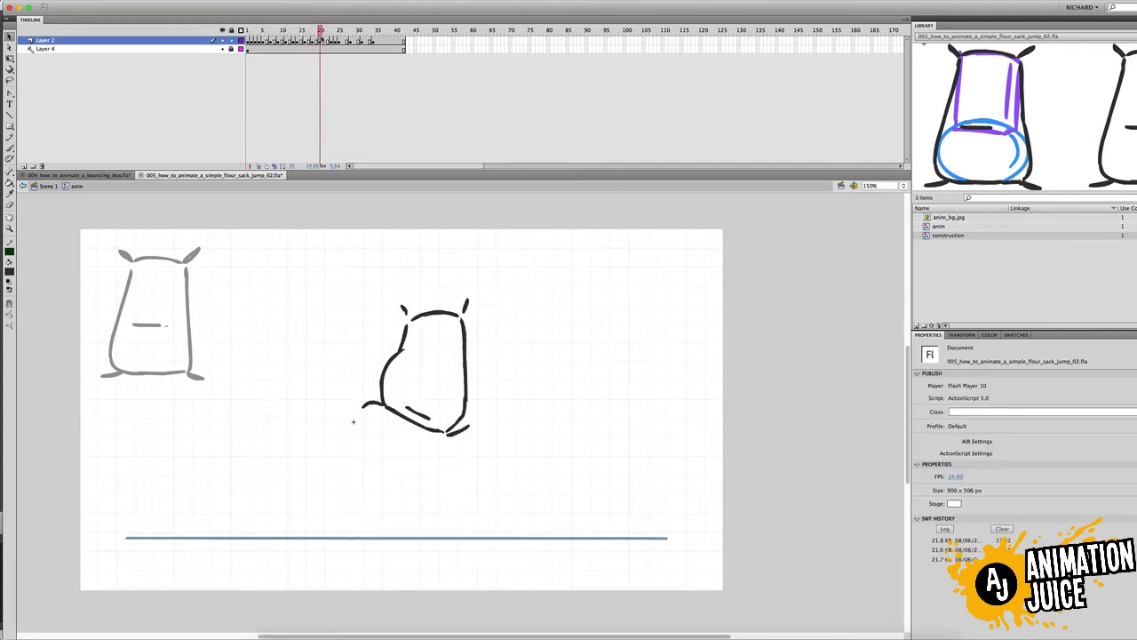
left_click_drag(322, 38, 328, 39)
key("super+Return")
left_click(386, 165)
left_click(286, 32)
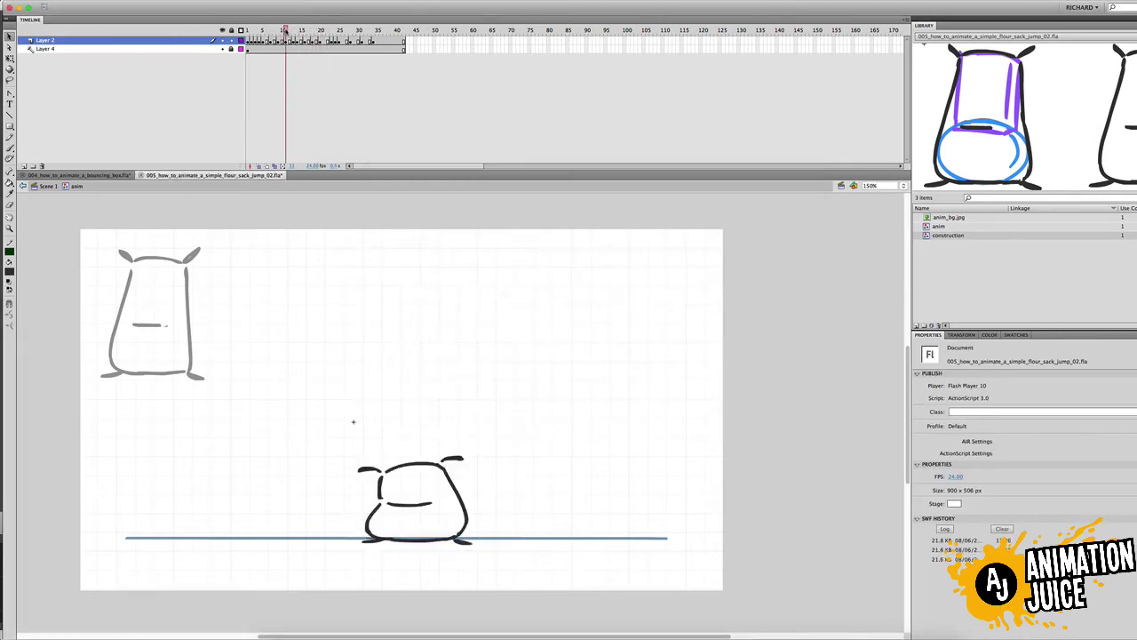
Step through the jump from frame 11 to frame 20 to examine the airborne poses.
key("period")
key("period")
key("period")
key("period")
key("period")
key("period")
key("period")
key("period")
key("period")
key("comma")
key("comma")
key("period")
key("period")
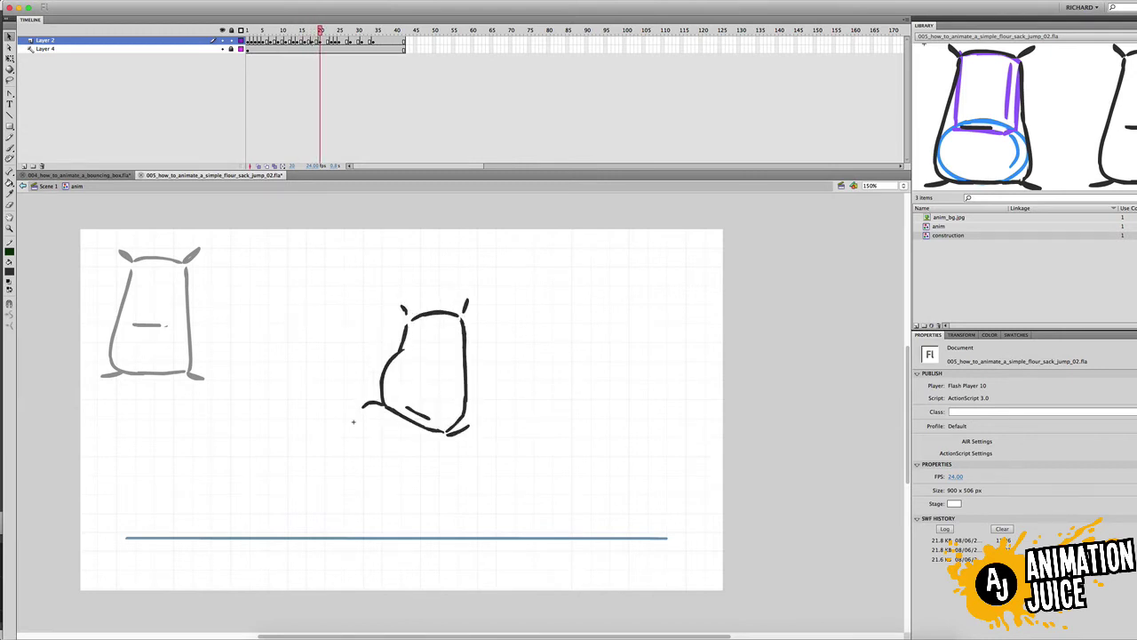
Insert keyframes on frames 18 and 19 within the hold of the airborne pose.
key("comma")
key("F6")
key("F6")
key("F6")
key("period")
key("period")
key("comma")
key("comma")
key("comma")
key("comma")
key("period")
key("comma")
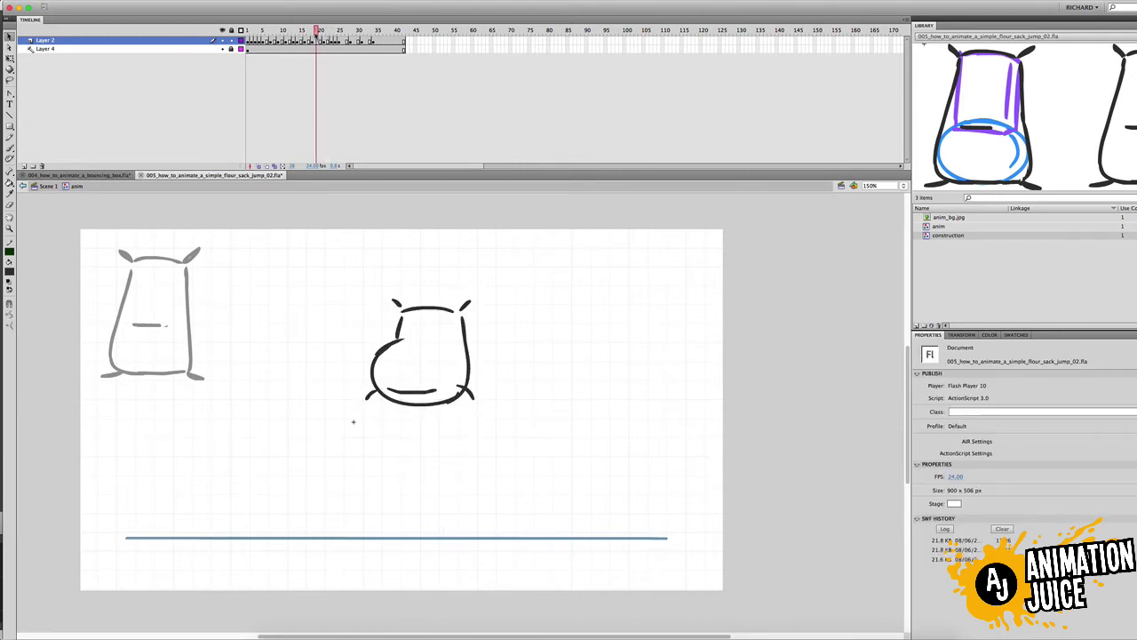
key("F6")
key("comma")
key("F6")
key("period")
key("F6")
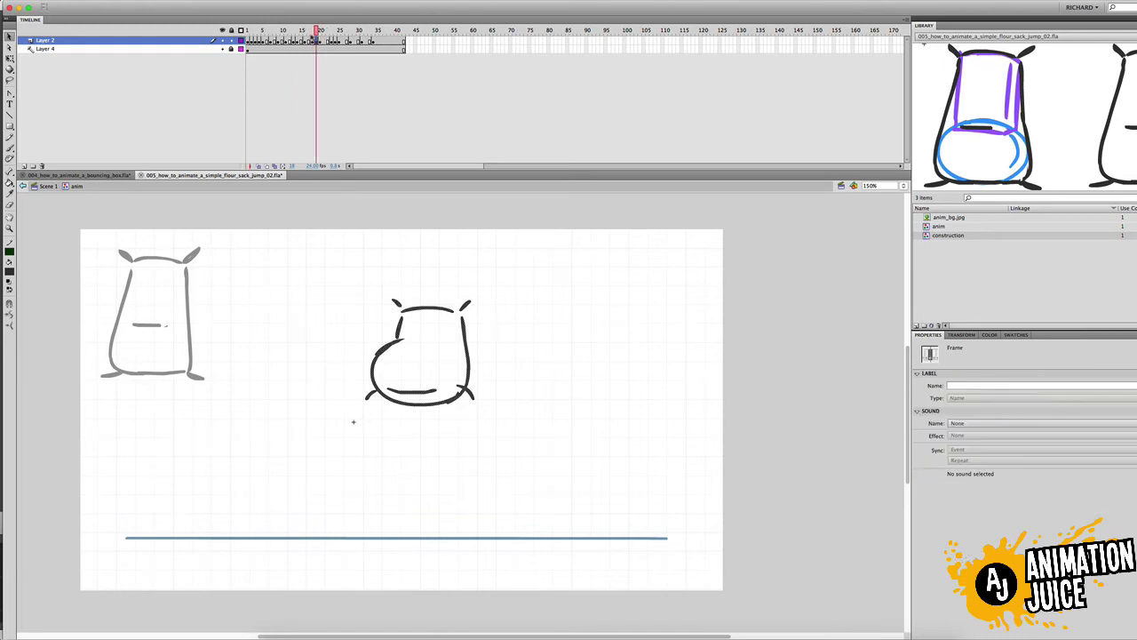
Play the animation and compare the squash poses between frames 7 and 11.
key("Return")
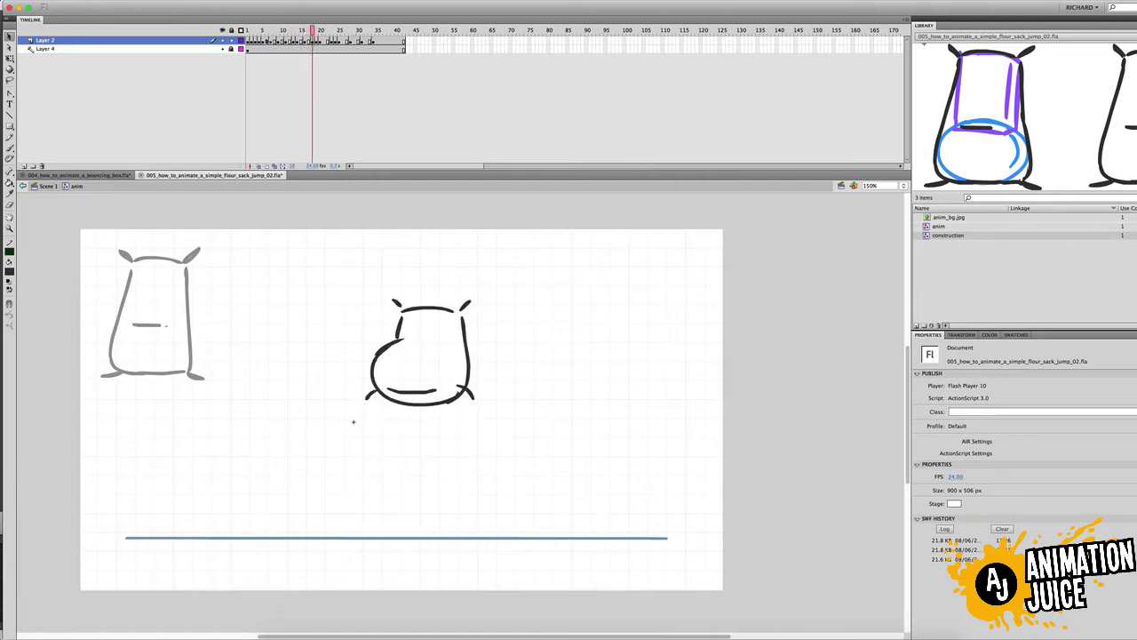
key("Return")
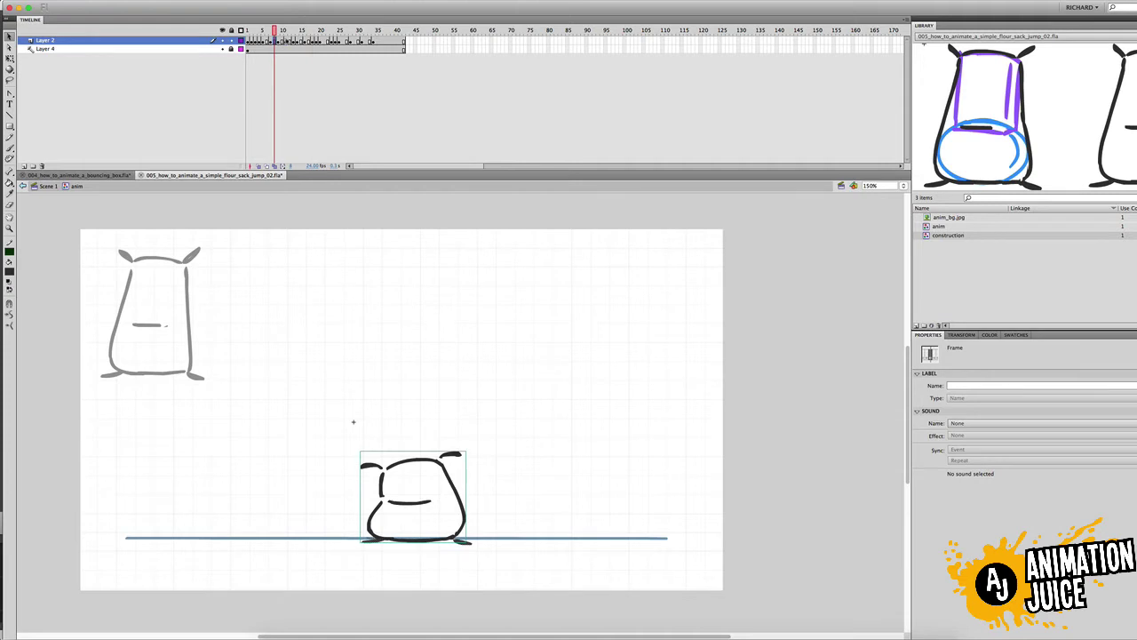
key("period")
key("period")
key("period")
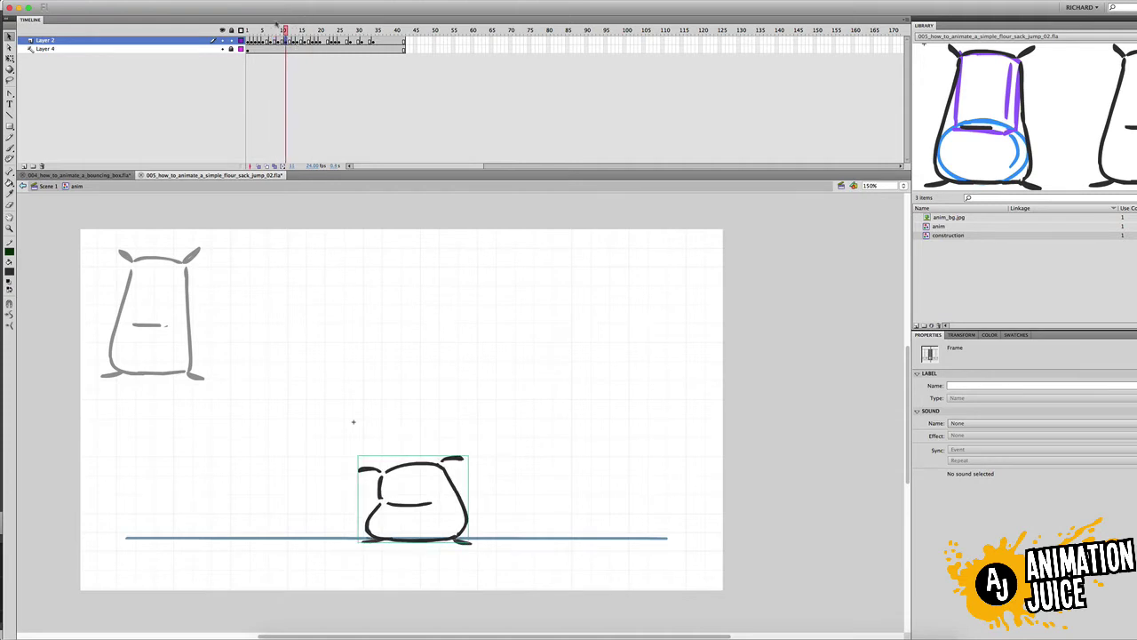
key("comma")
key("comma")
key("comma")
key("comma")
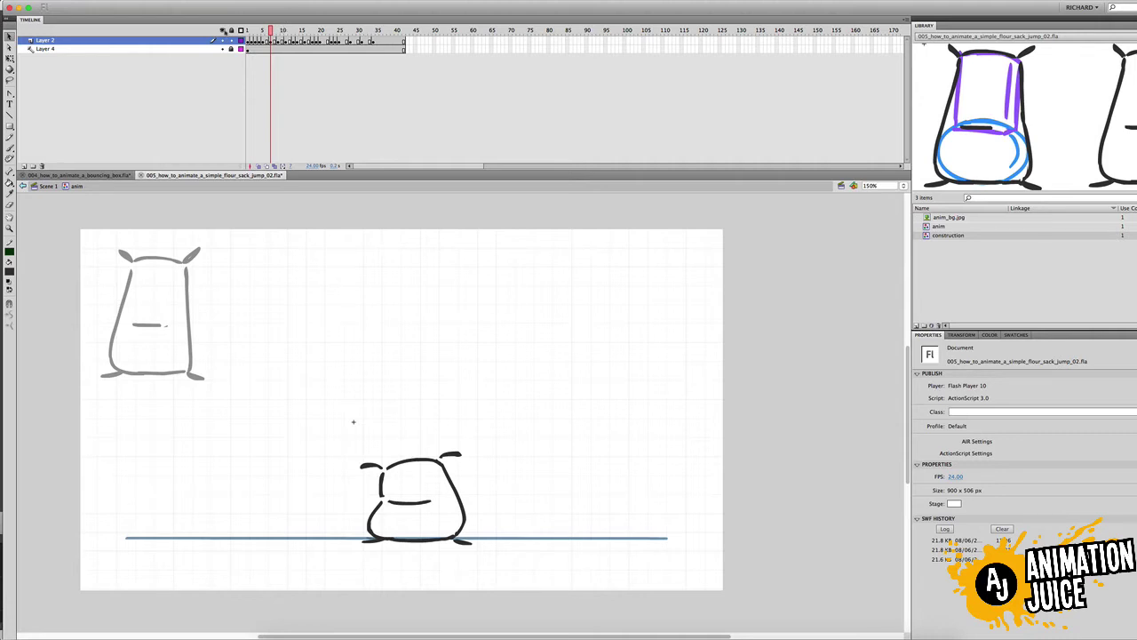
Flip between frames 5 and 7 to compare how far the sack squashes.
key("comma")
key("comma")
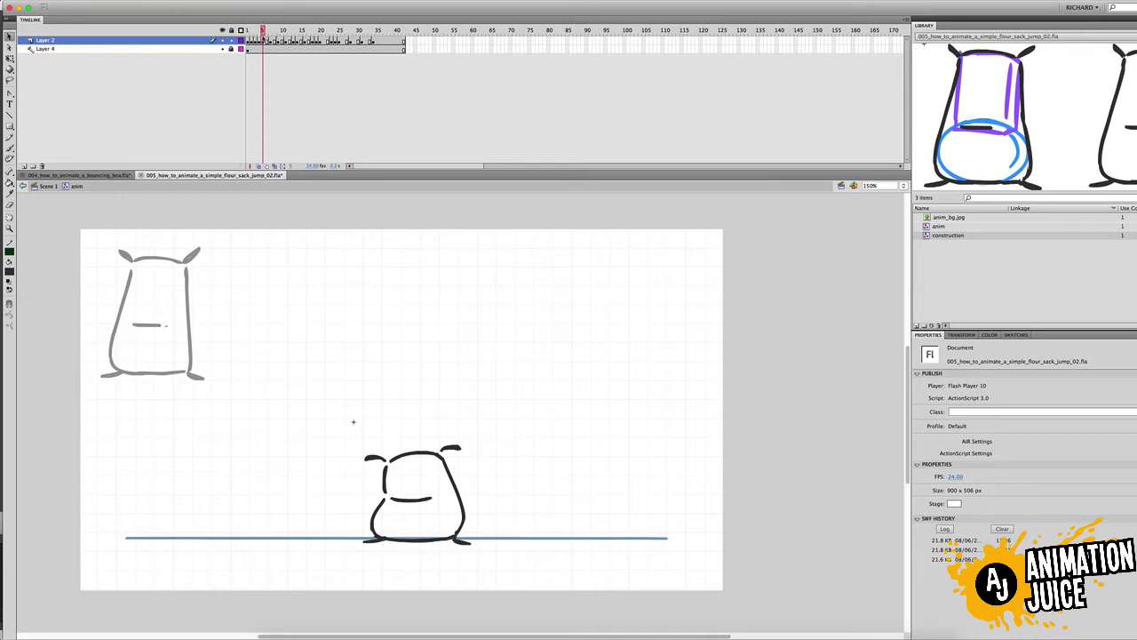
key("period")
key("period")
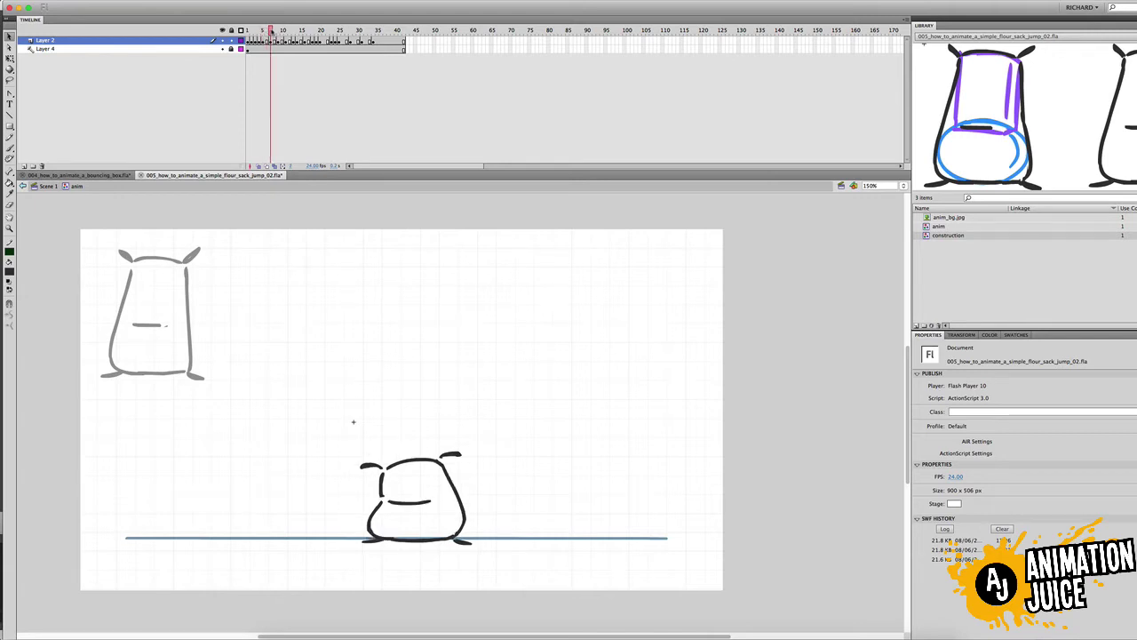
key("comma")
key("comma")
key("period")
key("period")
Step forward from frame 7 to frame 12 to examine how the sack eases into the squash.
left_click_drag(270, 32, 273, 32)
key(".")
key(".")
left_click_drag(272, 33, 274, 33)
key(".")
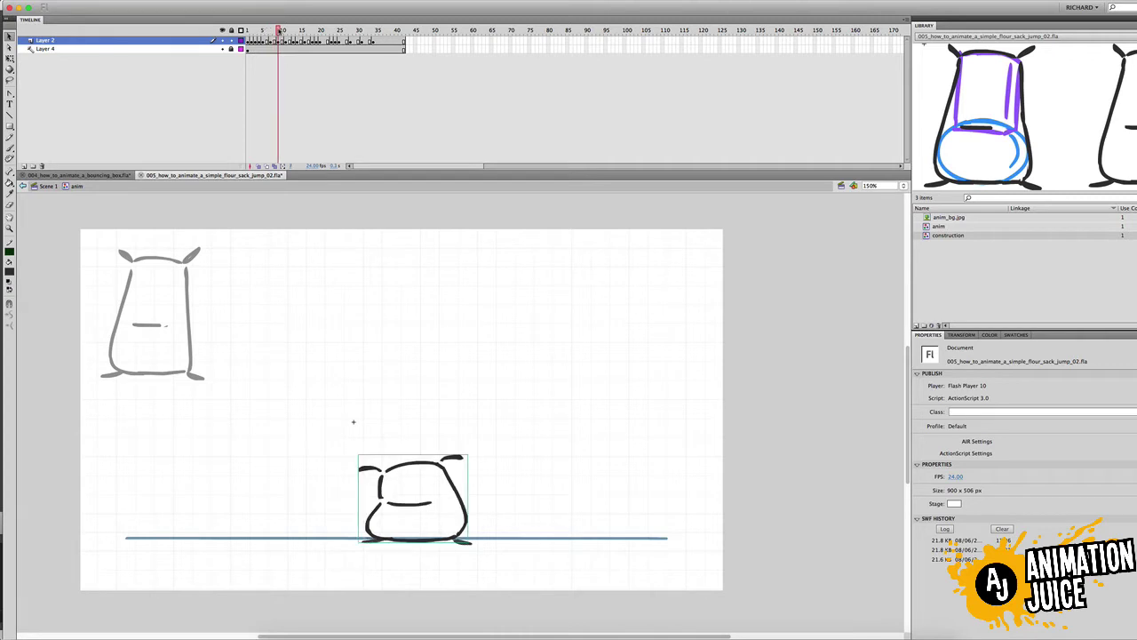
key(".")
key(".")
key(".")
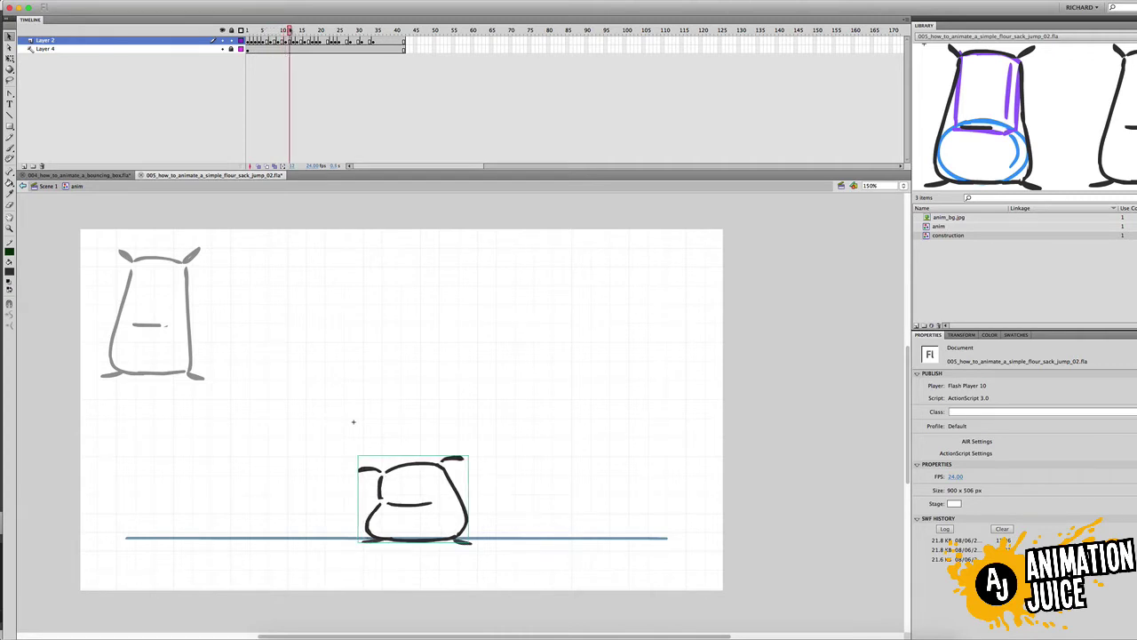
key(".")
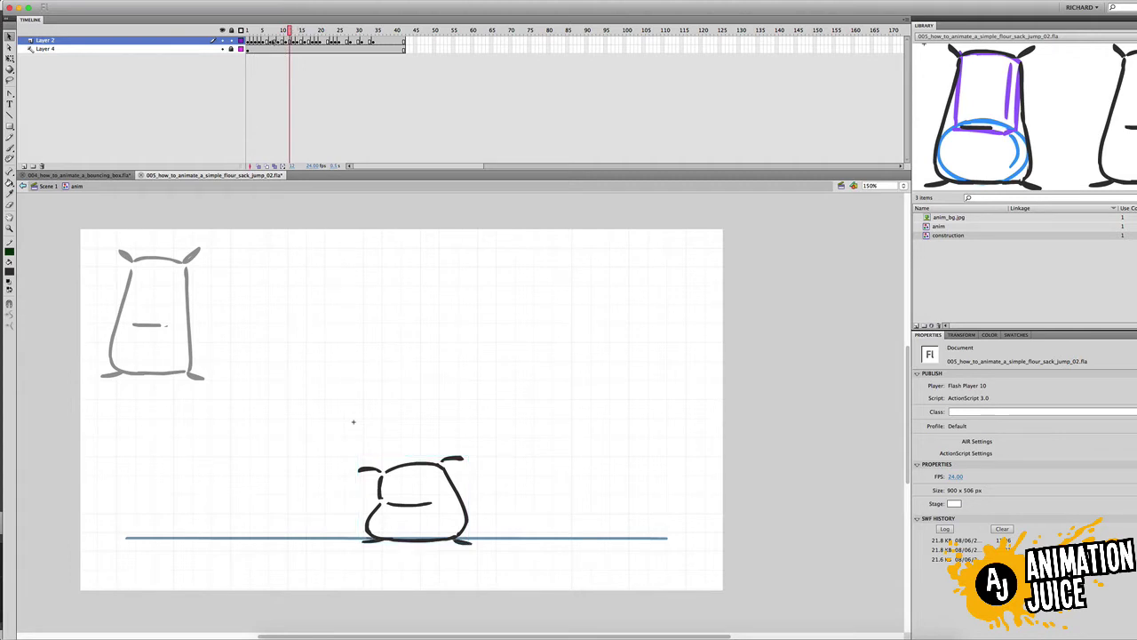
Step back through the opening squash from frame 12 to the upright pose on frame 1.
key("comma")
key("comma")
key("comma")
key("comma")
key("comma")
key("comma")
key("comma")
key("comma")
key("comma")
key("comma")
key("comma")
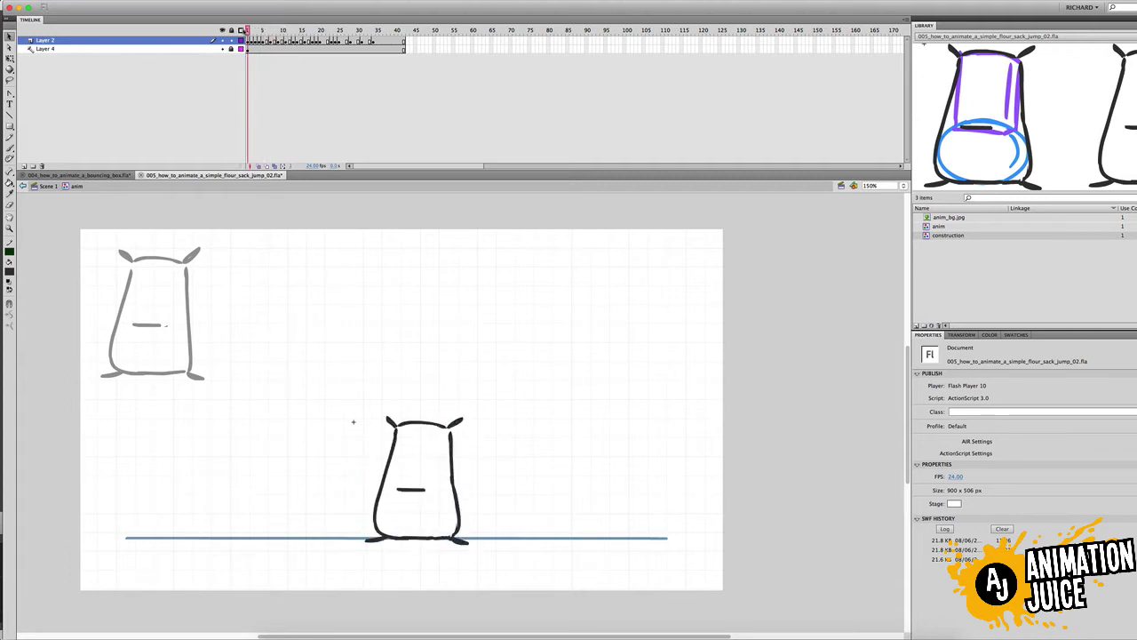
Flip repeatedly between frames 1 and 4 to examine how the sack starts into the squash.
key("period")
key("period")
key("period")
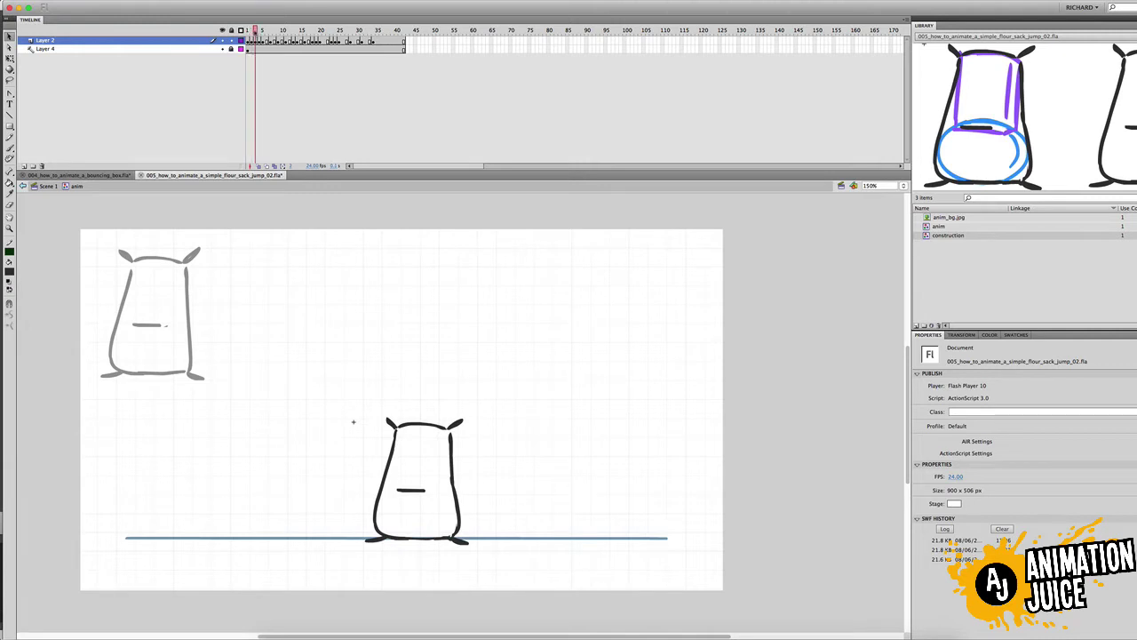
key("comma")
key("comma")
key("comma")
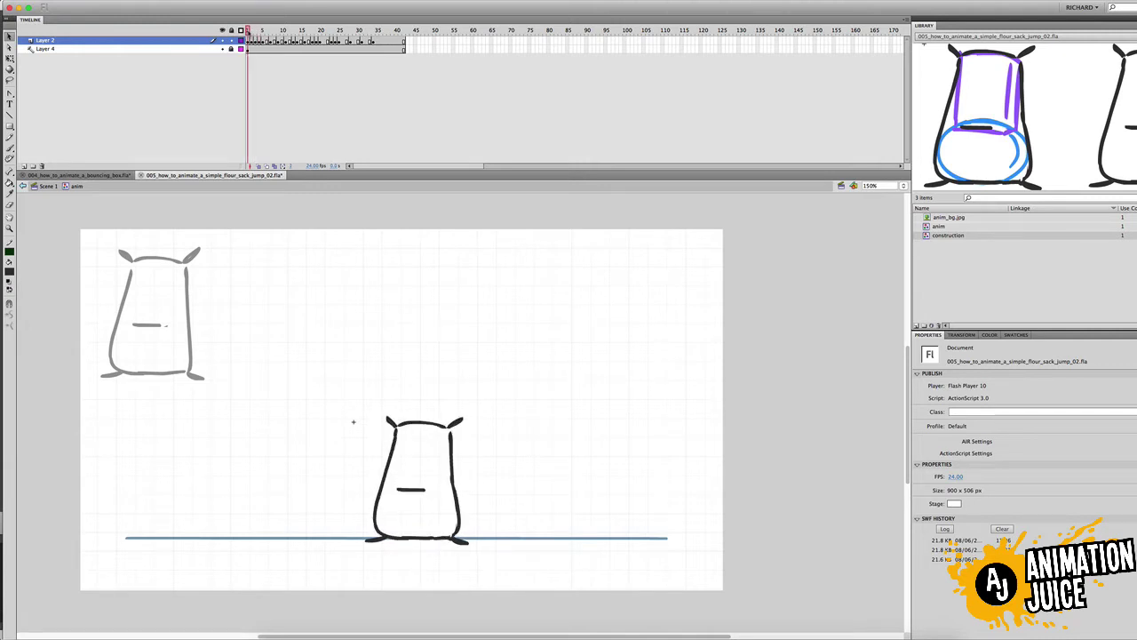
key("period")
key("period")
key("period")
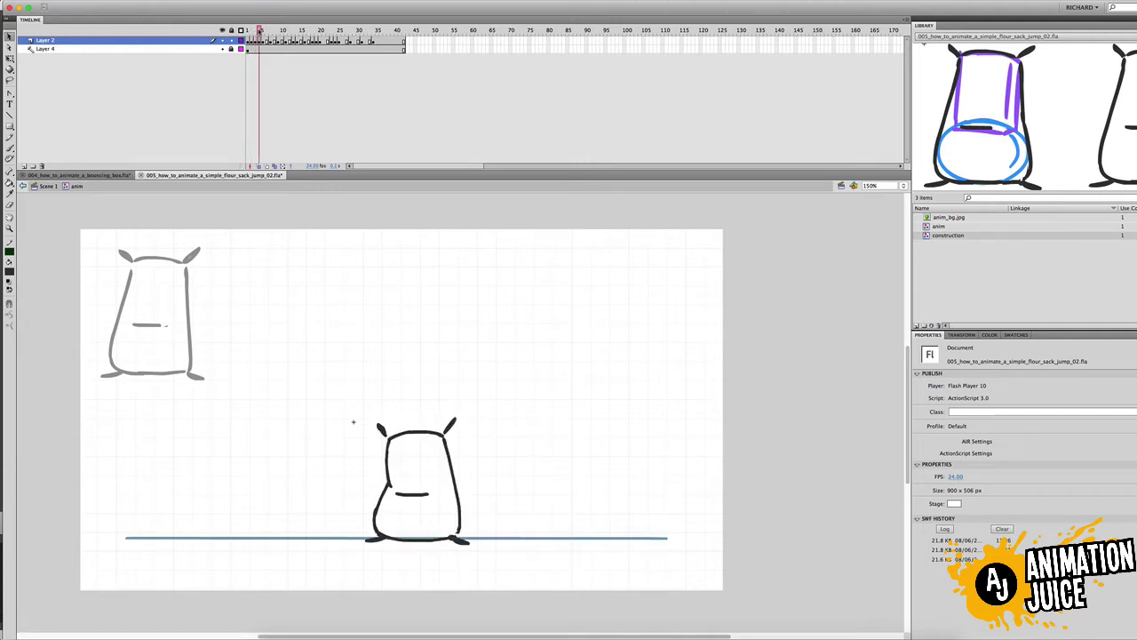
key("comma")
key("comma")
key("comma")
key("period")
key("period")
key("comma")
key("comma")
key("comma")
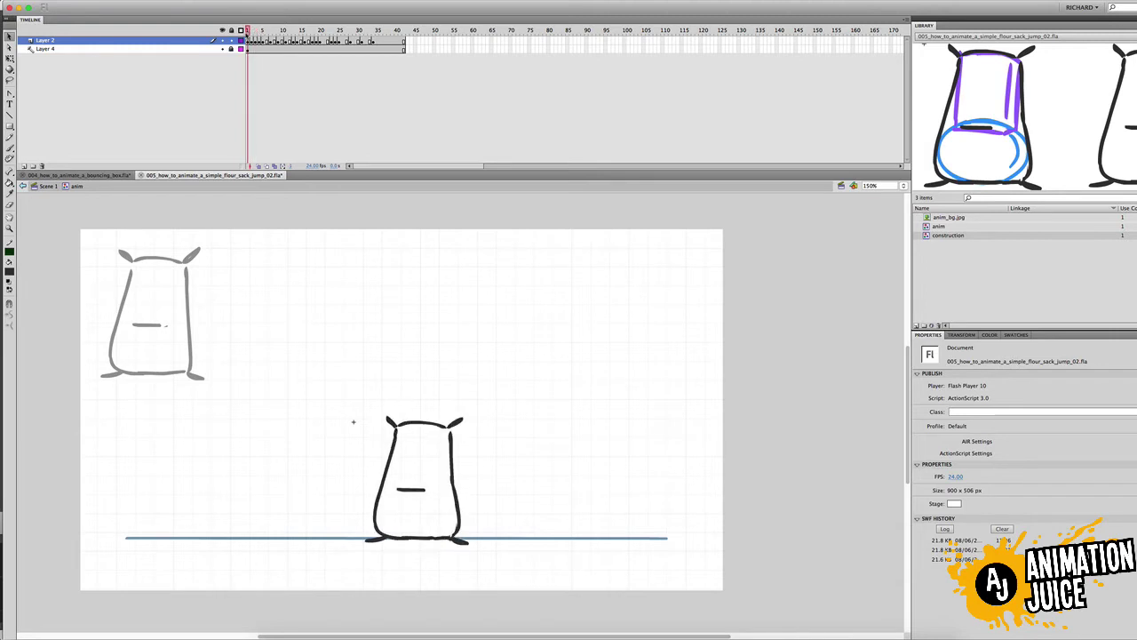
key("period")
key("period")
key("period")
key("comma")
key("comma")
key("comma")
key("period")
key("period")
key("period")
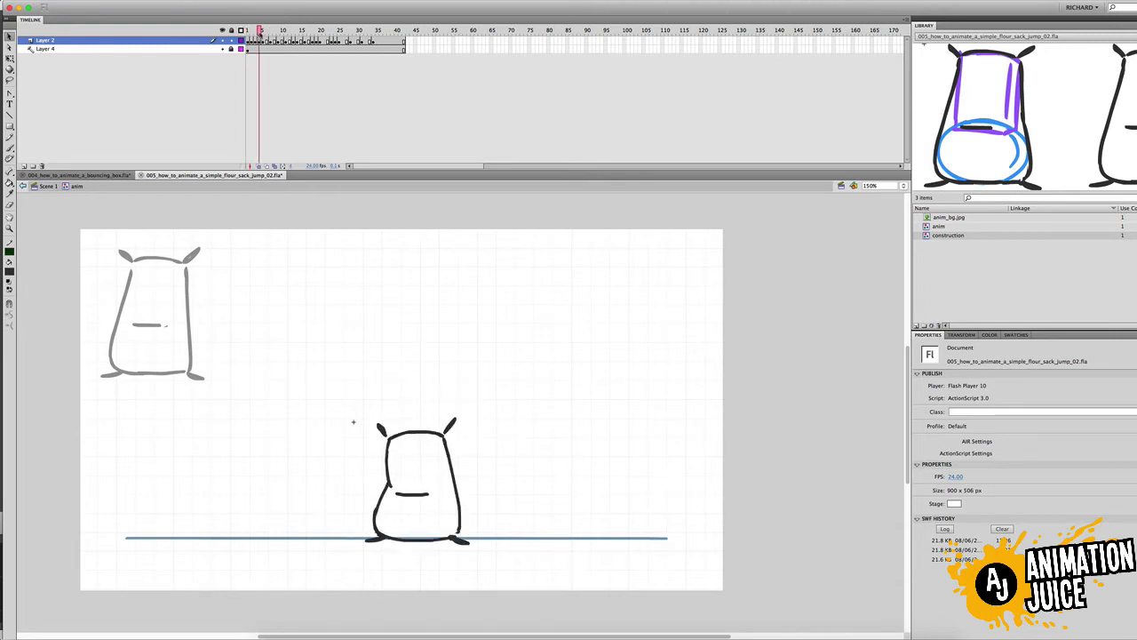
Flip between frames 4 and 6 to examine how the sack eases into its squash.
key("period")
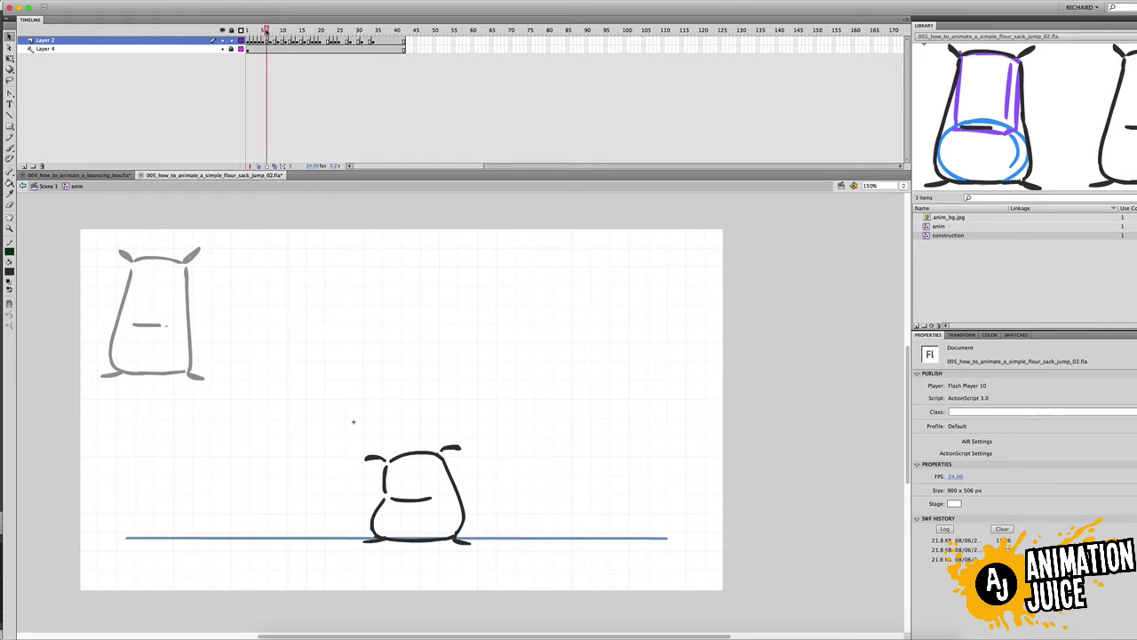
mouse_move(264, 32)
left_mouse_down()
mouse_move(294, 32)
mouse_move(263, 33)
left_mouse_up()
key(".")
key(".")
key(".")
key(".")
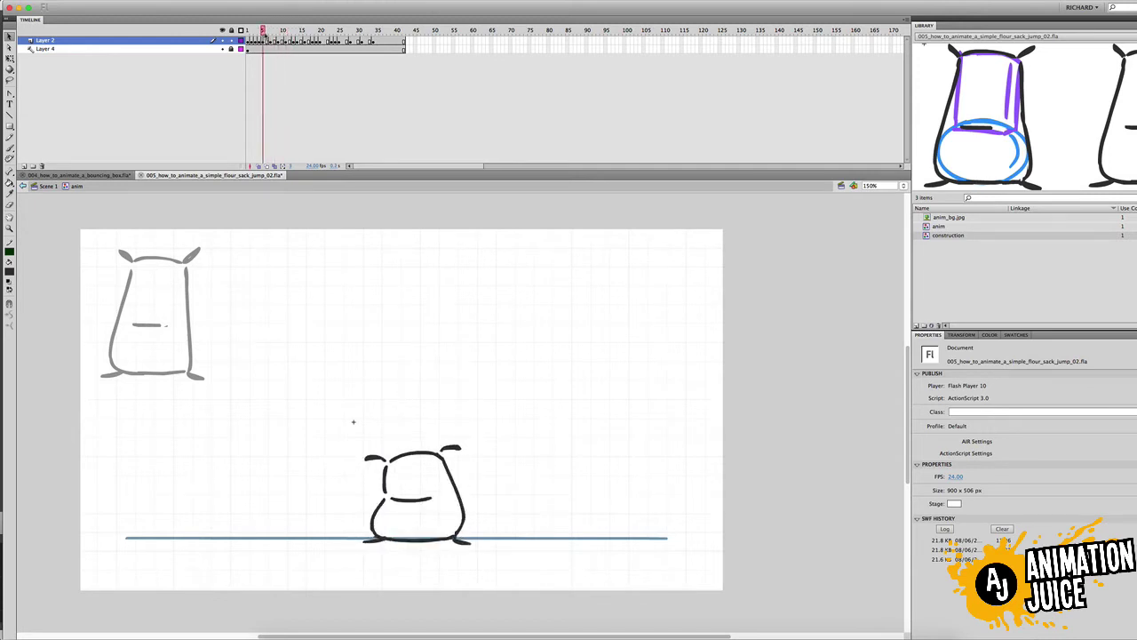
key(".")
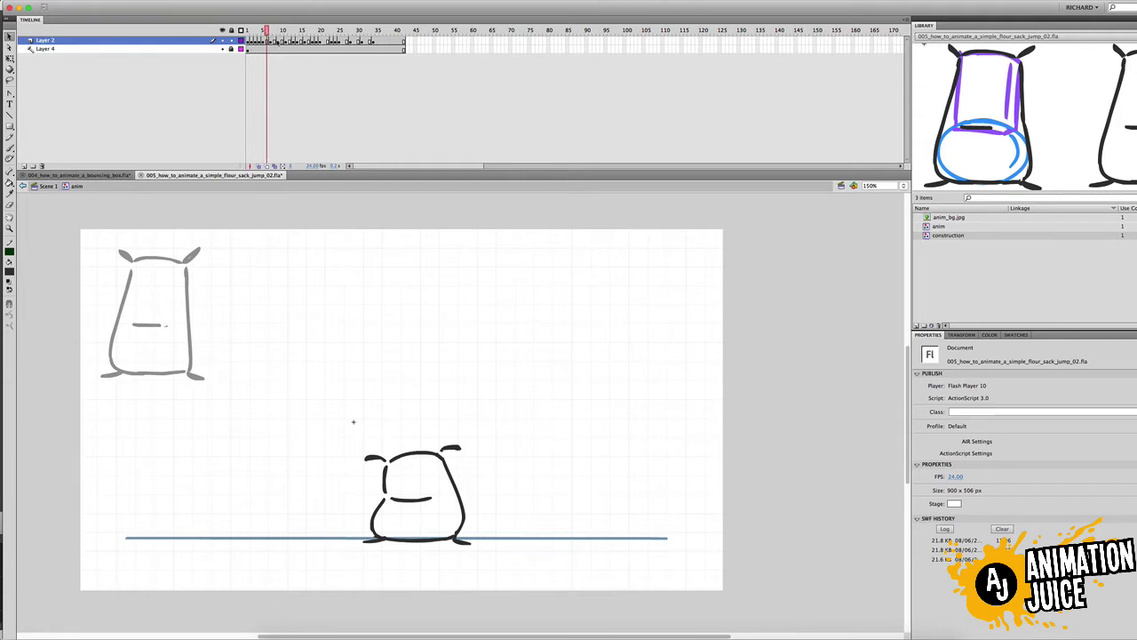
Step forward from frame 6 to frame 21 to review the take-off and the airborne hold.
key(".")
key(".")
key(".")
key(".")
key(".")
key(".")
key(".")
key(".")
key(".")
key(".")
key(".")
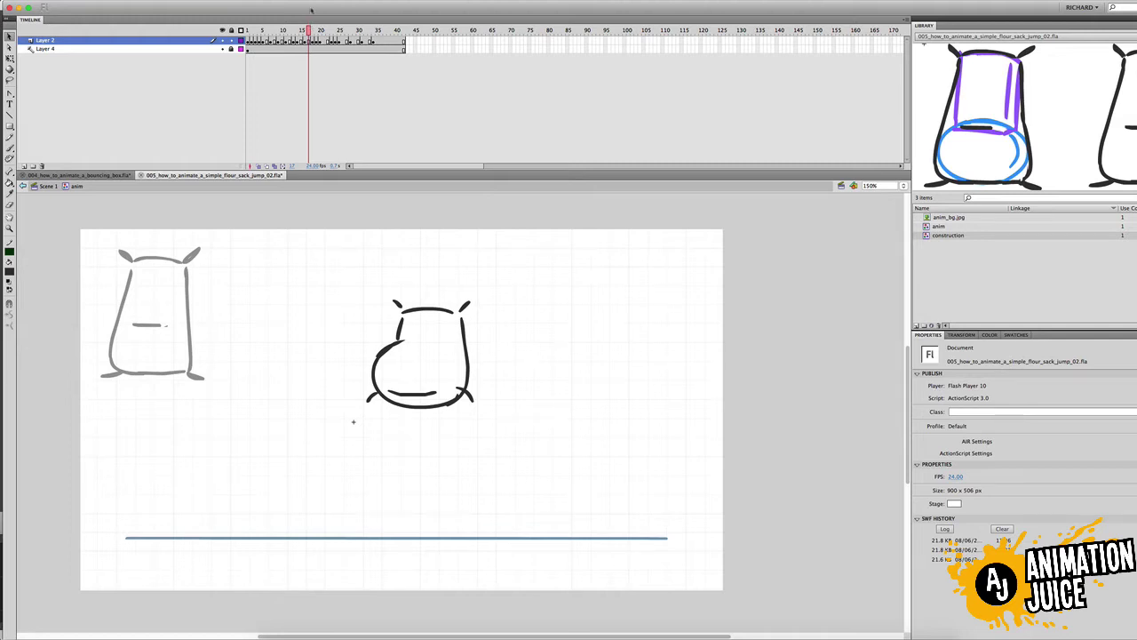
key(".")
key(".")
key(".")
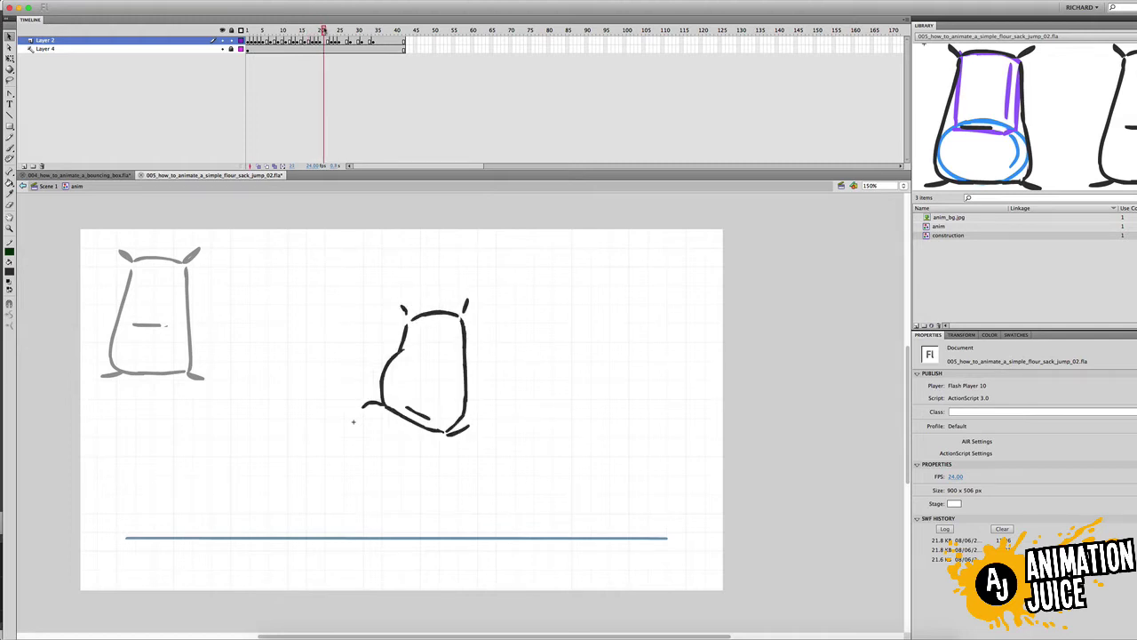
Try stretching the airborne sack slightly on frame 19, and clear that frame's drawing.
left_click_drag(321, 32, 317, 32)
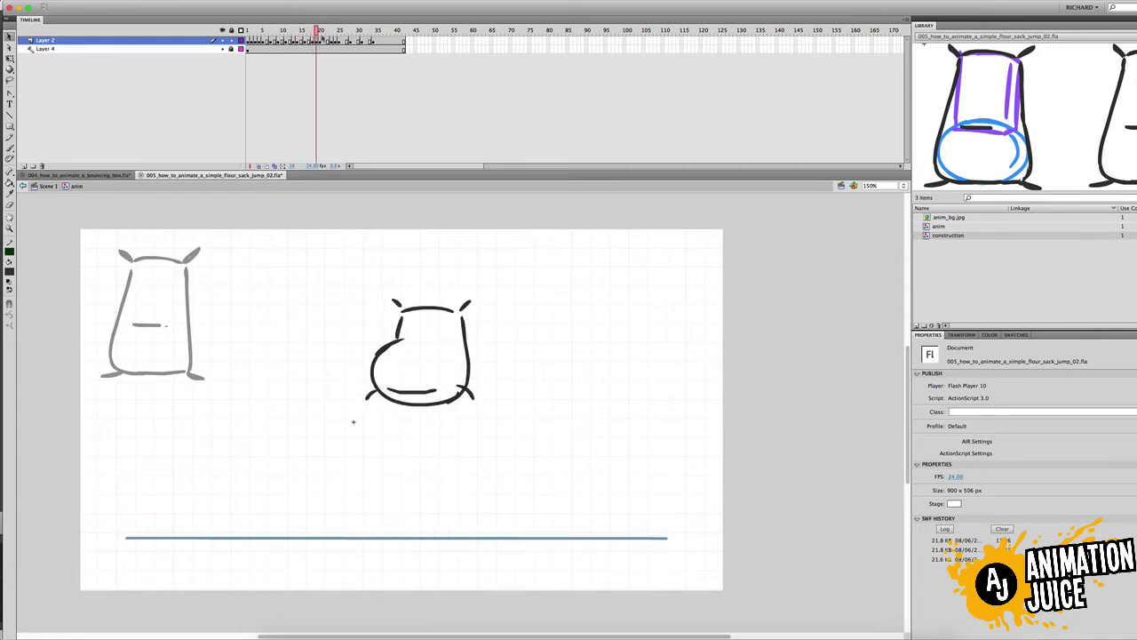
left_click(317, 41)
key("q")
left_click_drag(474, 406, 475, 414)
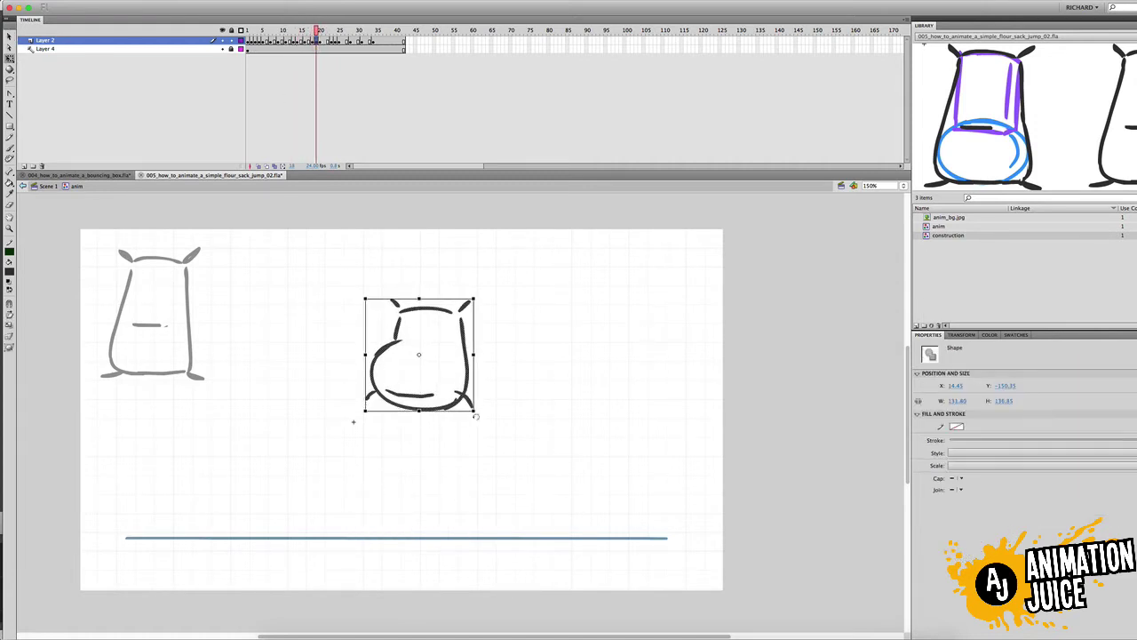
left_click(318, 32)
left_click(318, 41)
mouse_move(317, 32)
left_mouse_down()
mouse_move(306, 32)
mouse_move(317, 33)
left_mouse_up()
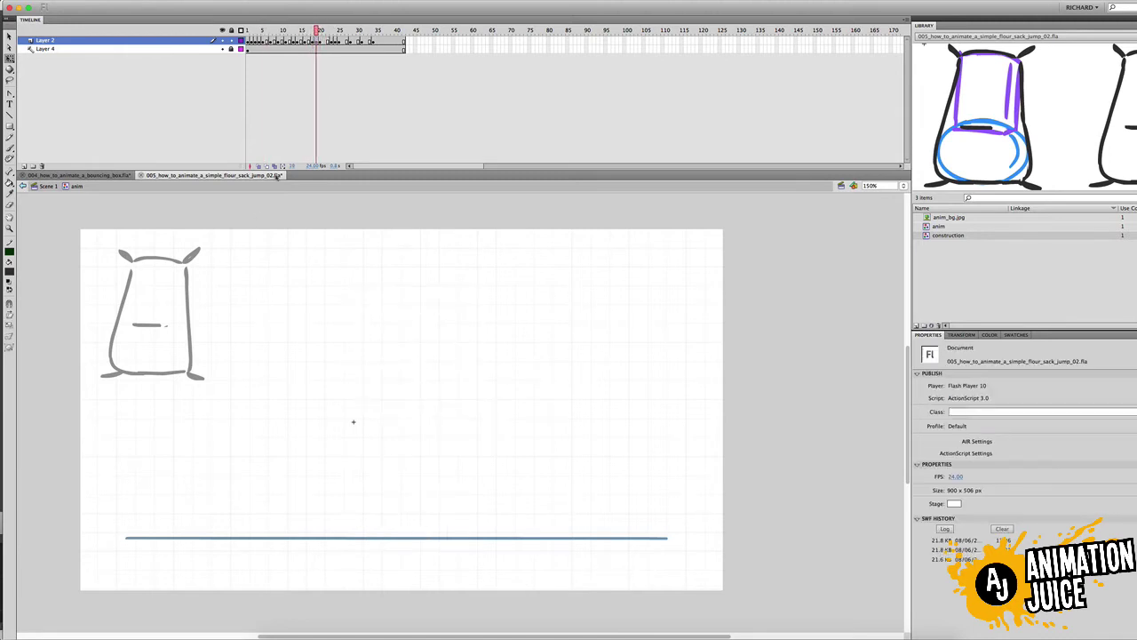
left_click(259, 166)
key("b")
Copy the sack from frame 18, paste it in place on frame 19 and stretch its base slightly downward.
left_click(312, 42)
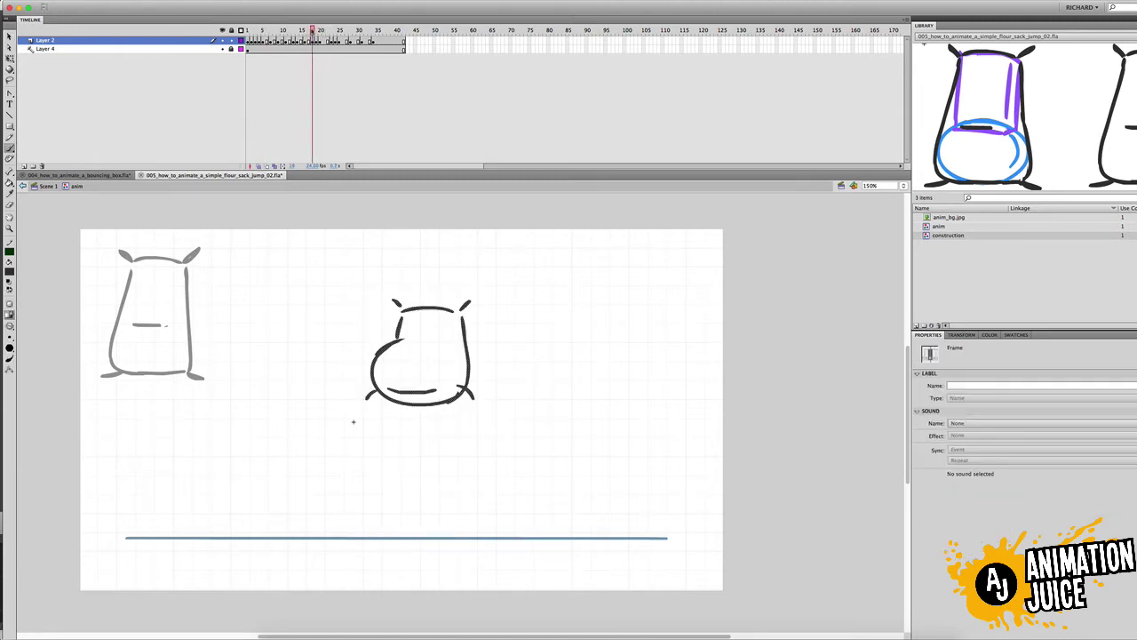
key("super+c")
key(".")
key("super+shift+v")
key("q")
left_click_drag(420, 406, 420, 409)
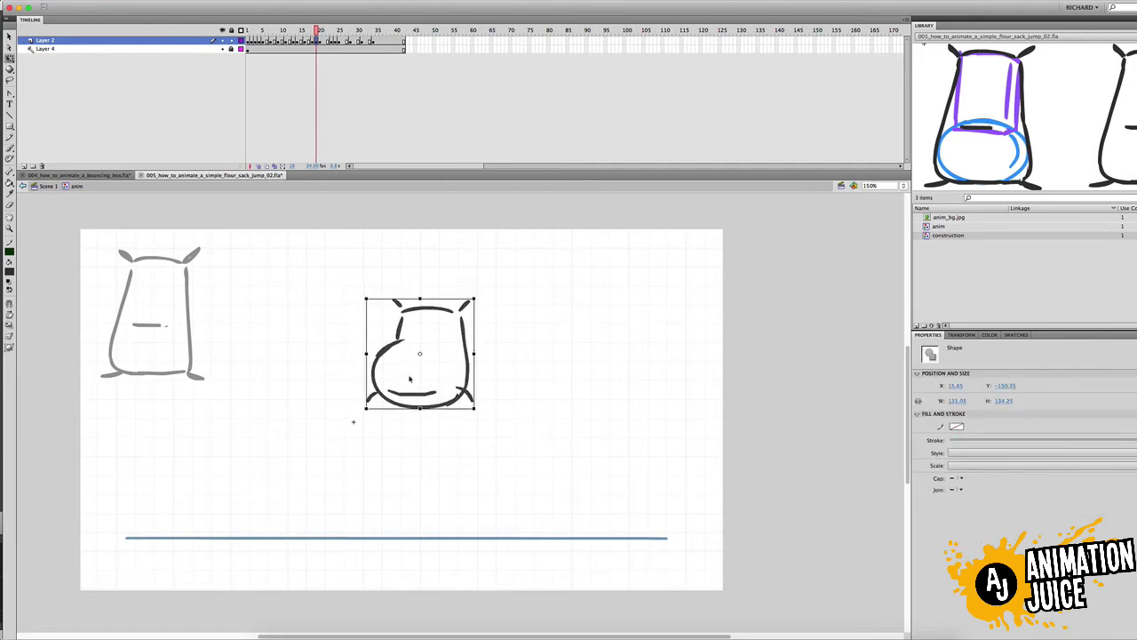
Flip through the frames around frame 19 to check the stretched sack against its neighbours.
key(".")
key(".")
key(".")
key(".")
key(".")
key(".")
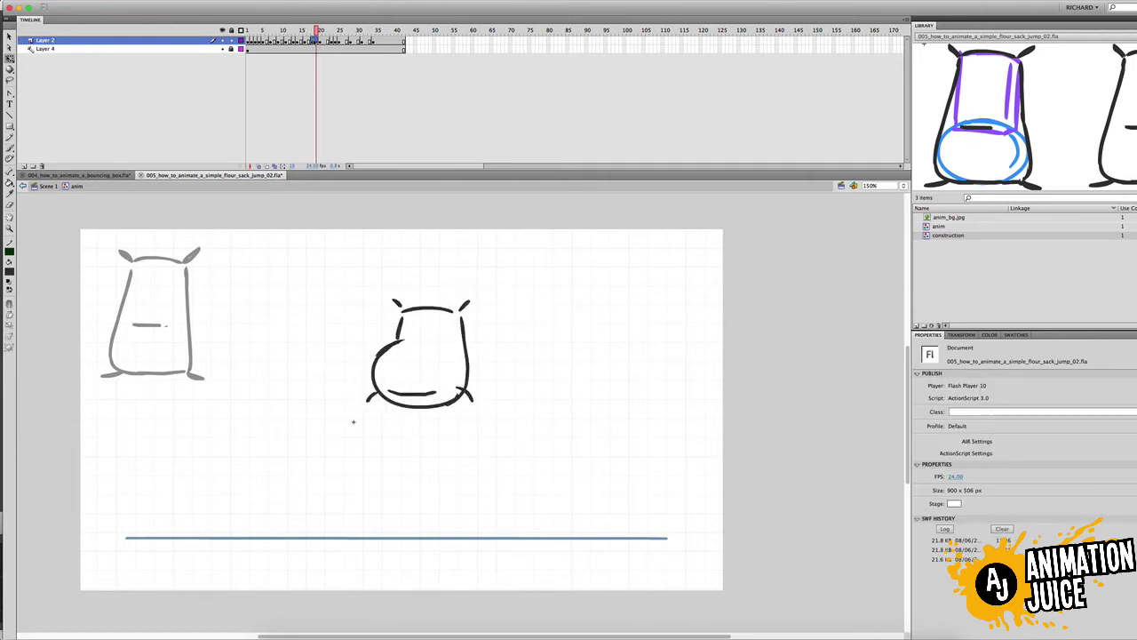
key(".")
key(".")
Turn on onion skinning and redraw the sack's body and ears on frame 19 as an in-between leading to the tilted pose.
key("v")
left_click(489, 417)
left_click(259, 166)
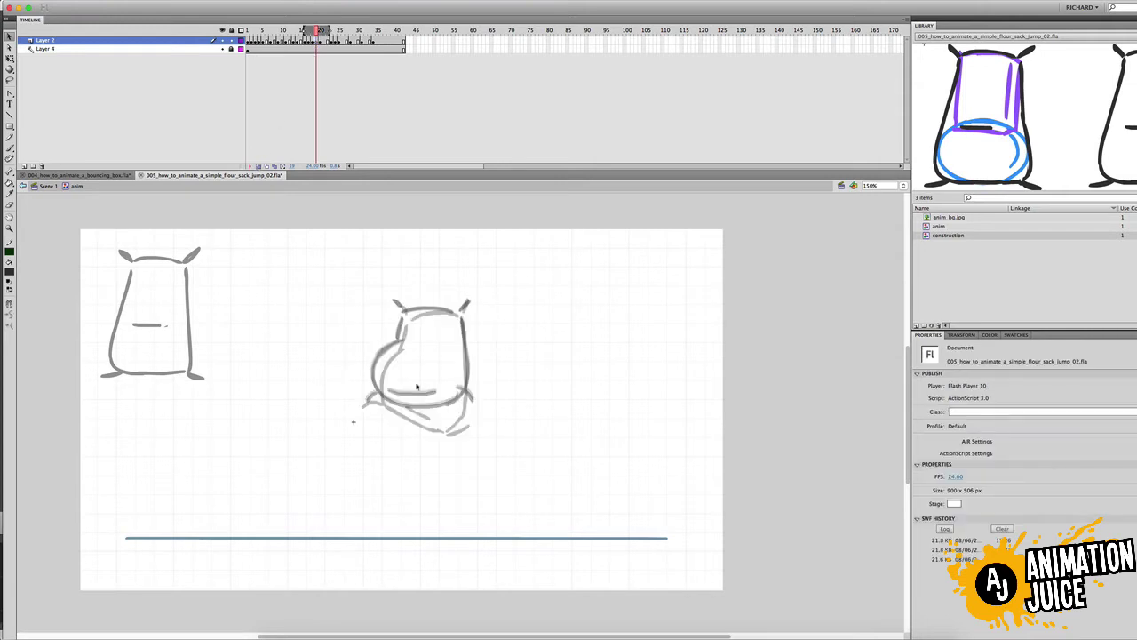
key("b")
left_click_drag(381, 360, 385, 403)
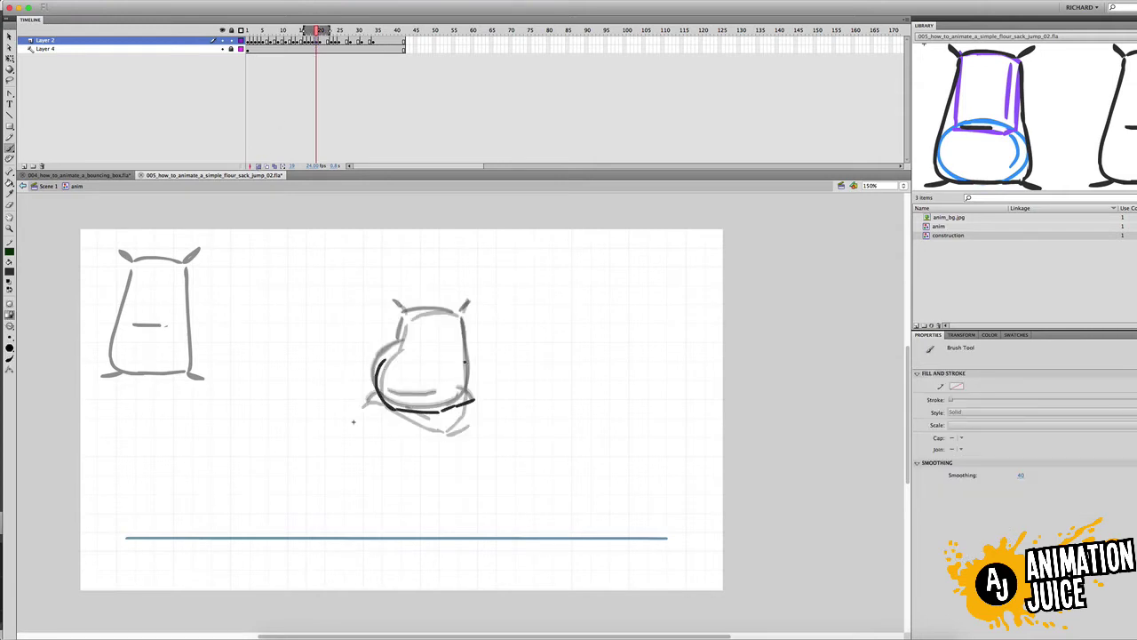
key("super+z")
mouse_move(384, 361)
left_mouse_down()
mouse_move(403, 326)
mouse_move(458, 310)
left_mouse_up()
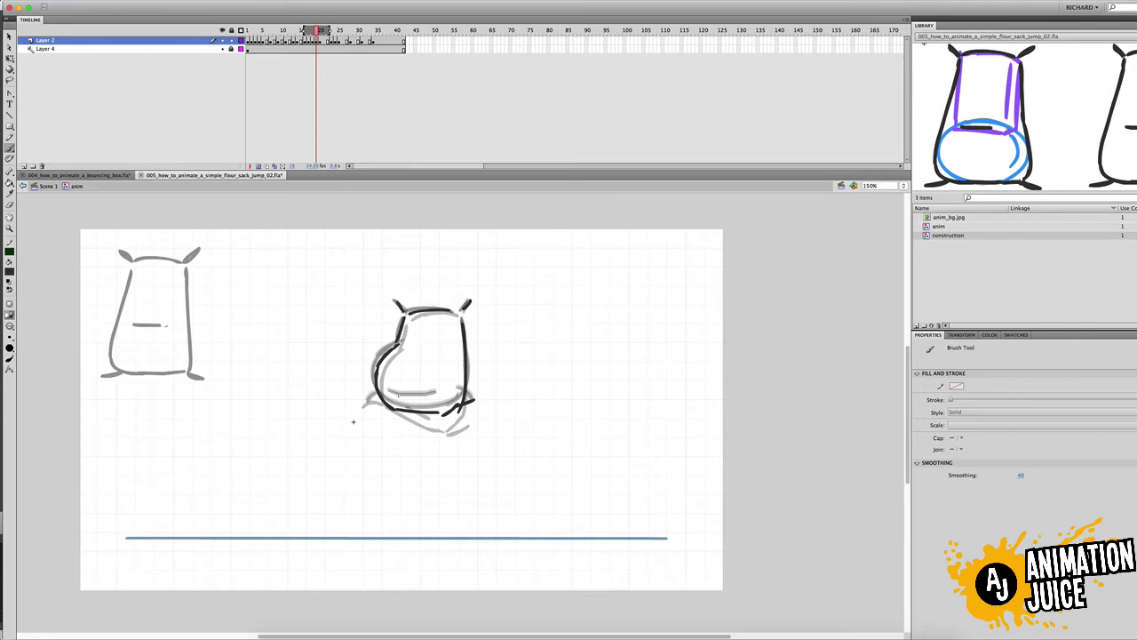
Add the sack's mouth line on frame 19 and clean up its bottom edge and left foot.
left_click(259, 166)
left_click(258, 166)
left_click_drag(386, 404, 367, 399)
left_click(258, 167)
left_click_drag(316, 30, 316, 30)
key("e")
key("b")
mouse_move(405, 411)
left_mouse_down()
mouse_move(388, 405)
mouse_move(438, 413)
left_mouse_up()
key("e")
left_click_drag(368, 400, 382, 403)
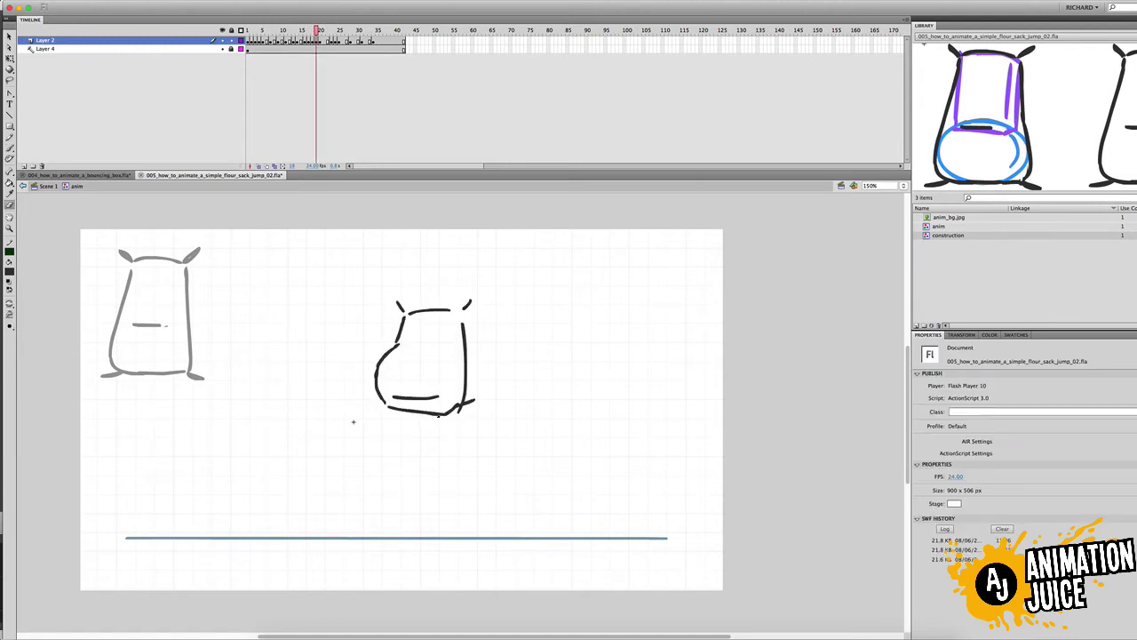
Redraw the sack's left foot on frame 19 and check it against the onion-skinned frames.
left_click_drag(314, 19, 315, 20)
key("b")
mouse_move(382, 398)
left_mouse_down()
mouse_move(441, 413)
mouse_move(367, 400)
left_mouse_up()
key("e")
key("b")
mouse_move(316, 30)
left_mouse_down()
mouse_move(305, 33)
mouse_move(318, 34)
left_mouse_up()
left_click(260, 166)
left_click(259, 167)
key("v")
key("e")
key("b")
Step forward and back through the frames around frame 19 to check how the new in-between moves.
key("period")
key("period")
key("period")
key("period")
key("comma")
key("comma")
key("comma")
key("comma")
key("comma")
key("comma")
key("comma")
Select the stroke segment along the sack's bottom edge on frame 19.
key("v")
left_click(410, 415)
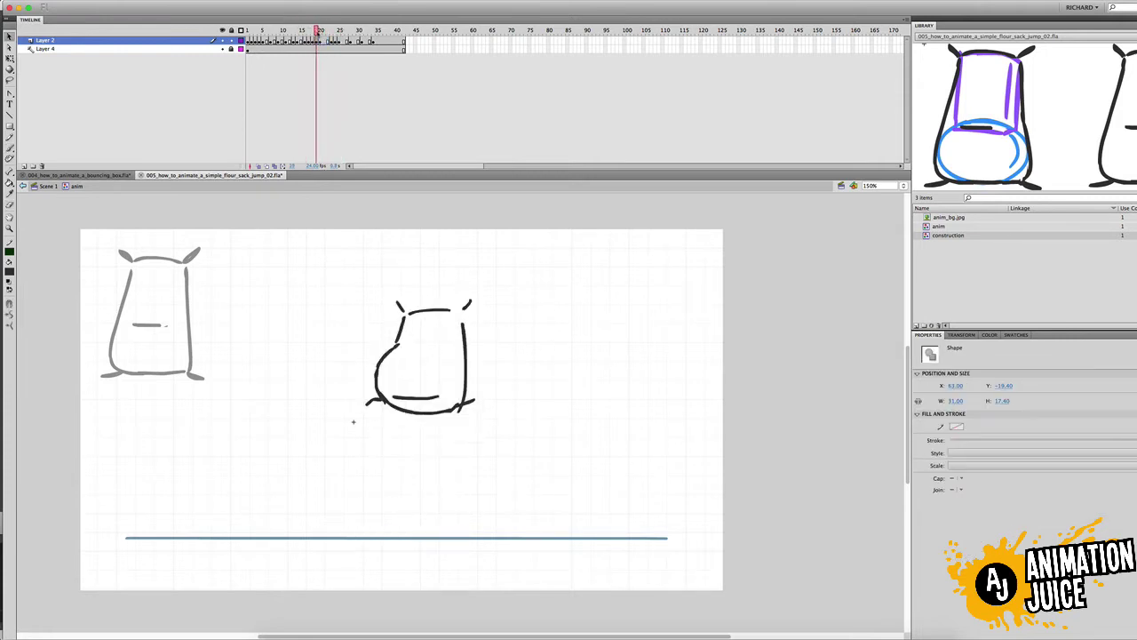
Replace the airborne sack's mouth line with a slightly slanted brush stroke.
key("Delete")
left_click(427, 383)
key("Delete")
key("b")
left_click_drag(397, 395, 436, 400)
key("period")
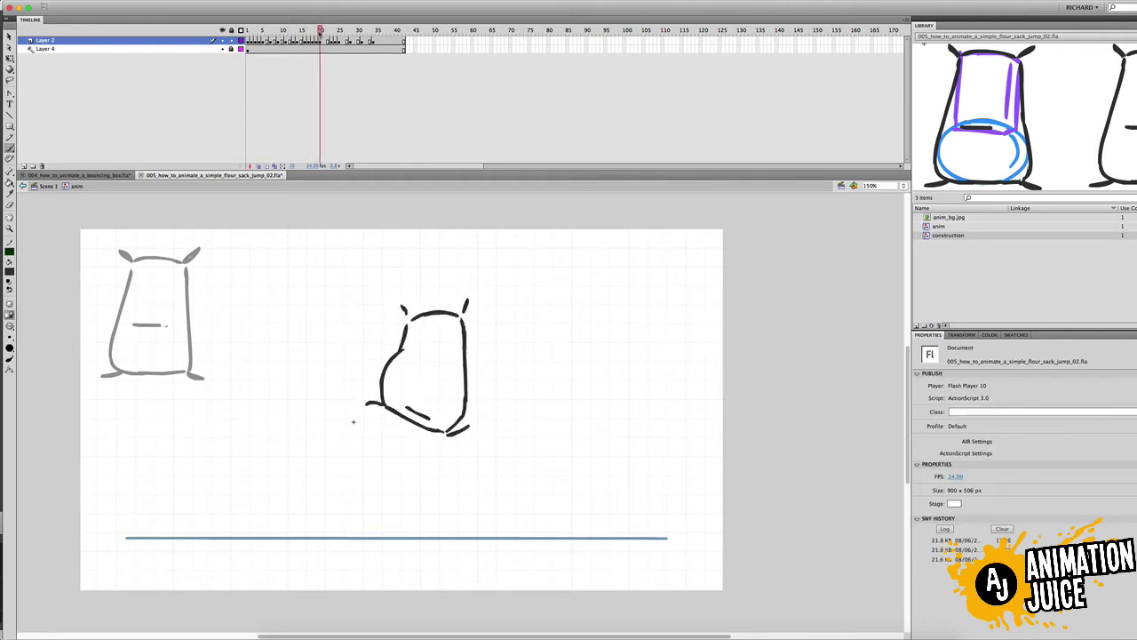
Flip back and forth through the drawings around frame 20 to examine the sack's motion at the top of the jump.
key("comma")
key("comma")
key("comma")
key("comma")
key("period")
key("period")
key("period")
key("period")
key("period")
key("period")
key("period")
key("comma")
key("comma")
key("comma")
key("comma")
key("comma")
key("period")
key("period")
key("period")
key("comma")
key("comma")
key("comma")
key("comma")
key("period")
key("period")
key("period")
left_click_drag(312, 40, 320, 35)
key("comma")
key("comma")
key("period")
key("period")
key("period")
key("comma")
key("comma")
key("comma")
key("period")
key("period")
key("period")
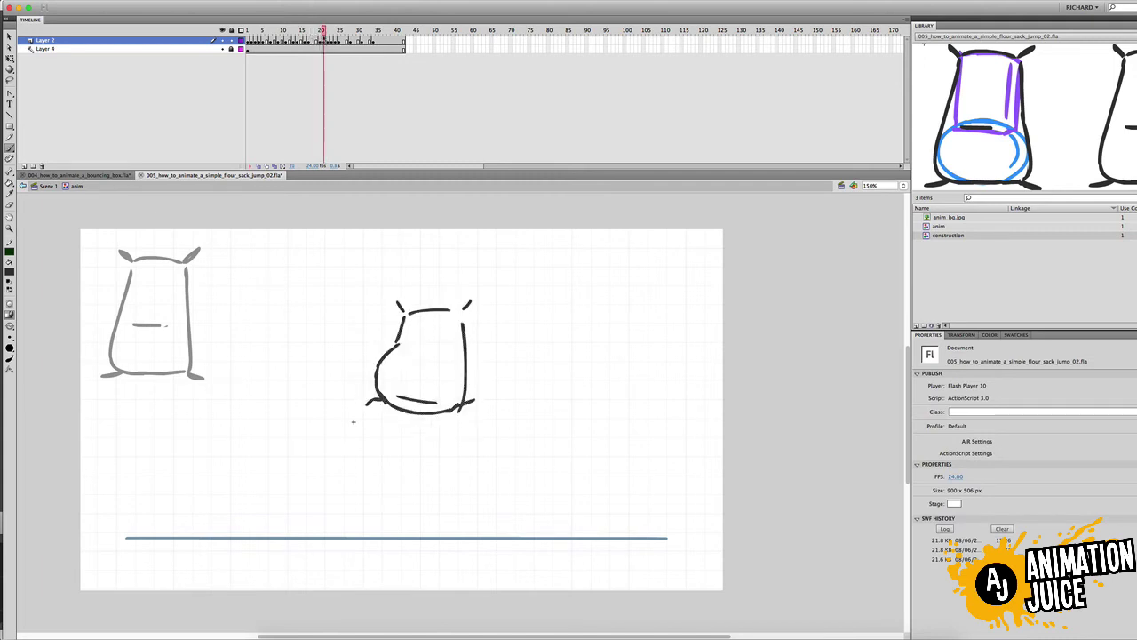
Nudge the whole sack drawing on frame 21 slightly upward.
key("q")
key("super+a")
left_click_drag(421, 417, 421, 413)
left_click(353, 421)
left_click(323, 42)
mouse_move(322, 32)
left_mouse_down()
mouse_move(305, 36)
mouse_move(323, 38)
left_mouse_up()
left_click(323, 41)
left_click_drag(421, 415, 421, 413)
Scrub the jump and test the movie to examine its timing.
left_click_drag(323, 33, 360, 55)
left_click(258, 166)
left_click(258, 166)
left_click(308, 42)
key("ctrl+Return")
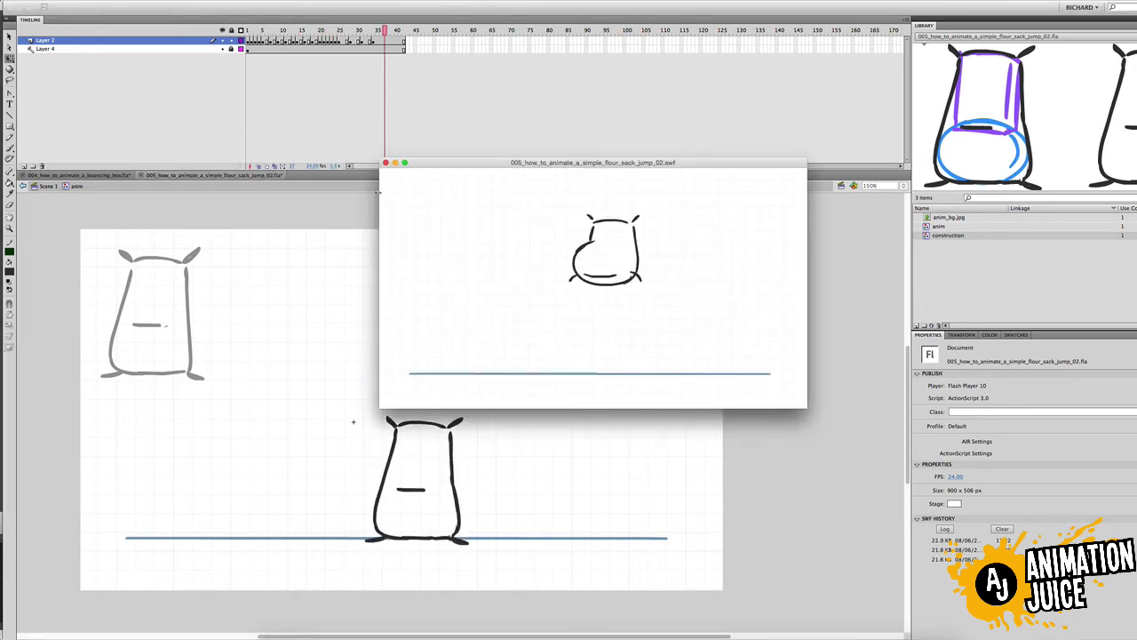
left_click(386, 163)
left_click(319, 42)
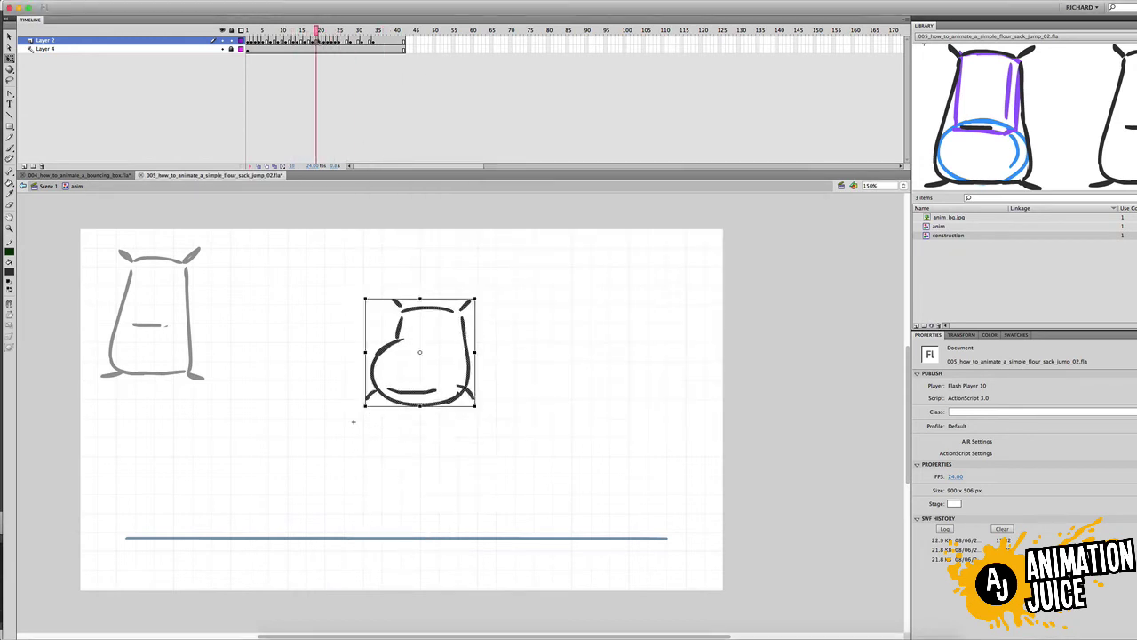
Insert two hold frames around frame 18 to lengthen the sack's hang time at the top of the jump.
mouse_move(328, 33)
left_mouse_down()
mouse_move(266, 40)
mouse_move(304, 45)
mouse_move(295, 57)
mouse_move(320, 62)
mouse_move(302, 32)
mouse_move(310, 36)
left_mouse_up()
left_click(313, 41)
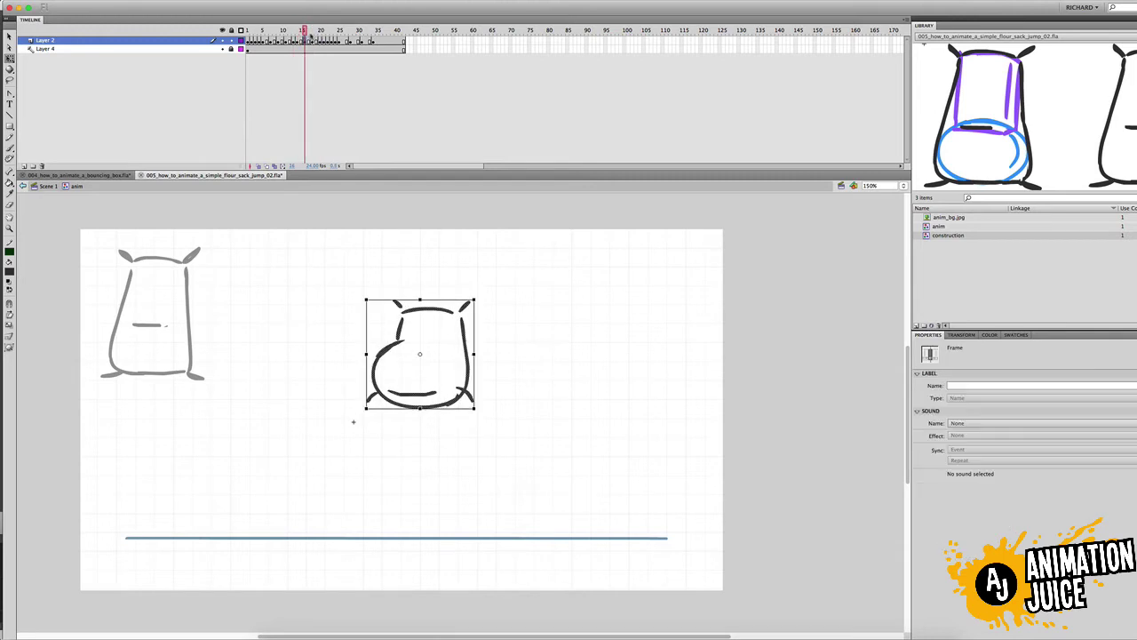
key("F5")
key("F5")
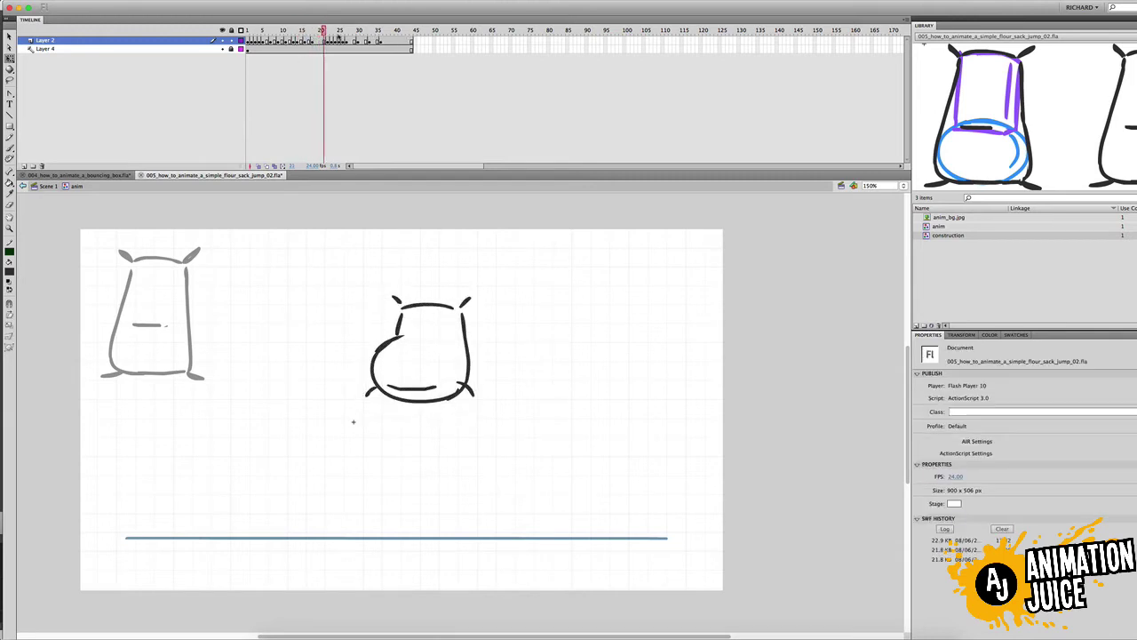
left_click(321, 41)
left_click(330, 41)
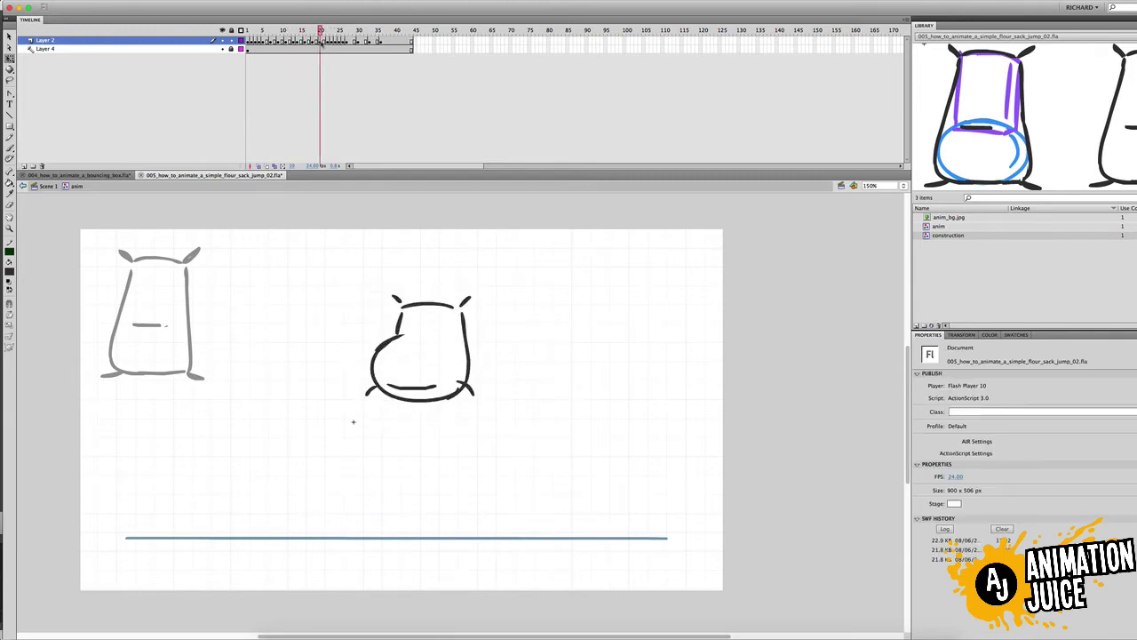
Step through the frames following the top of the jump and test the movie with the longer hang.
key("period")
key("period")
key("period")
key("period")
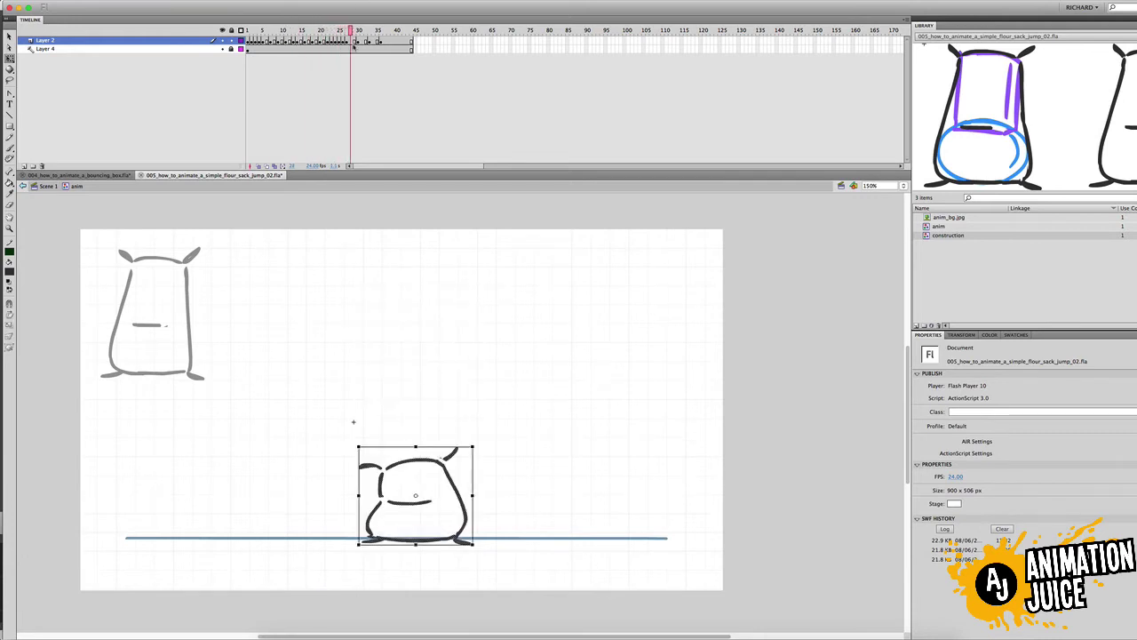
key("super+Return")
left_click(386, 164)
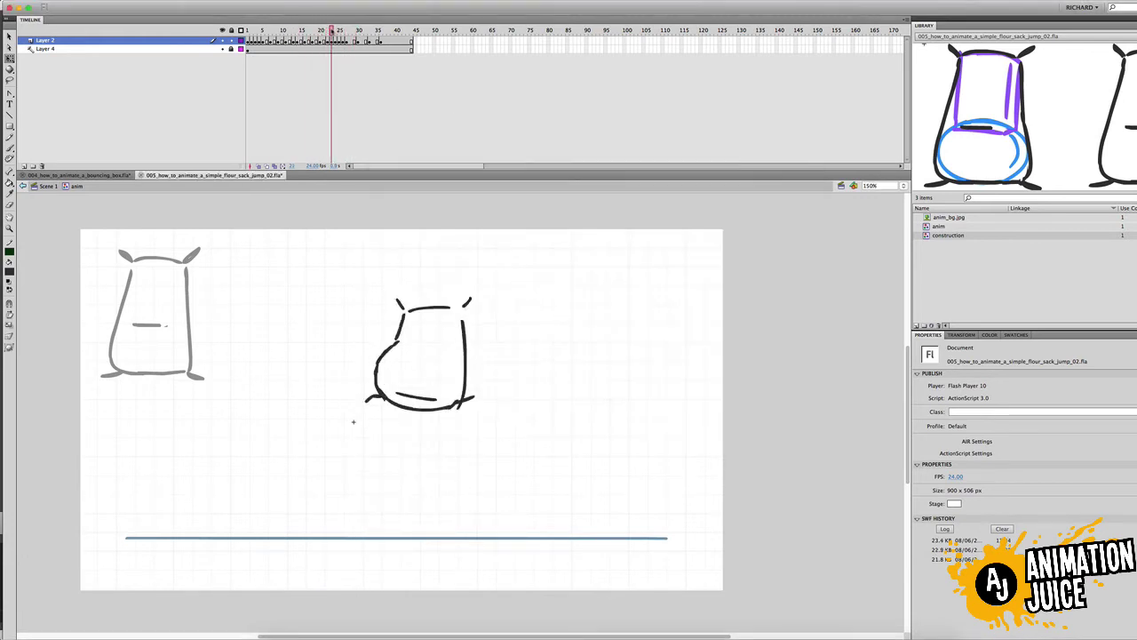
Stretch the falling sack on frame 24 slightly taller and narrower, comparing it with the neighbouring drawings.
key("Return")
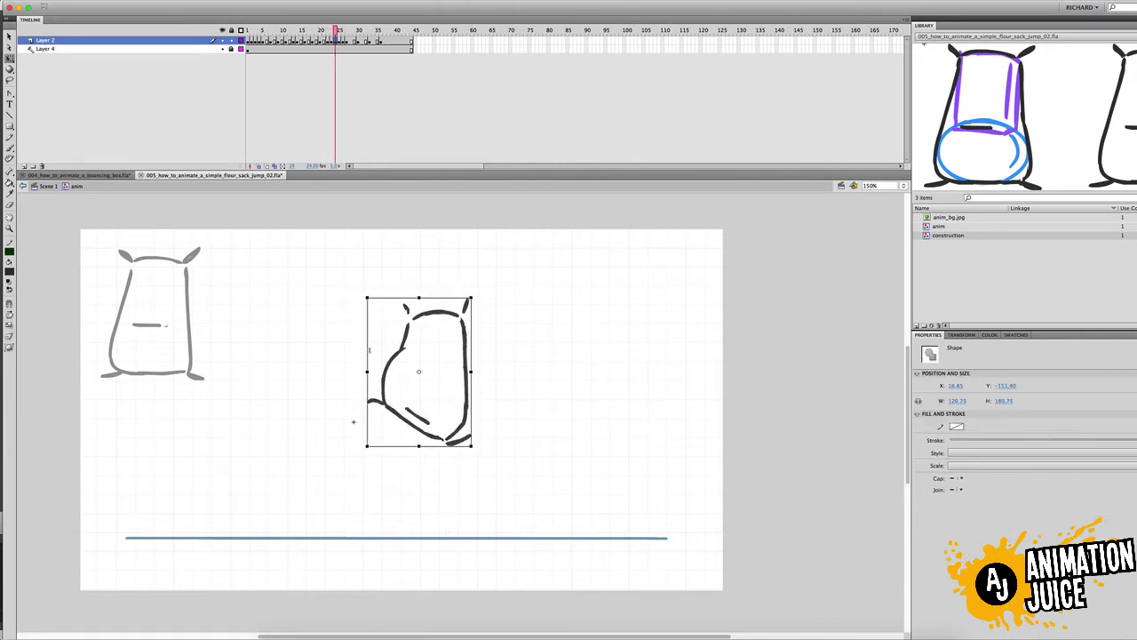
key("Return")
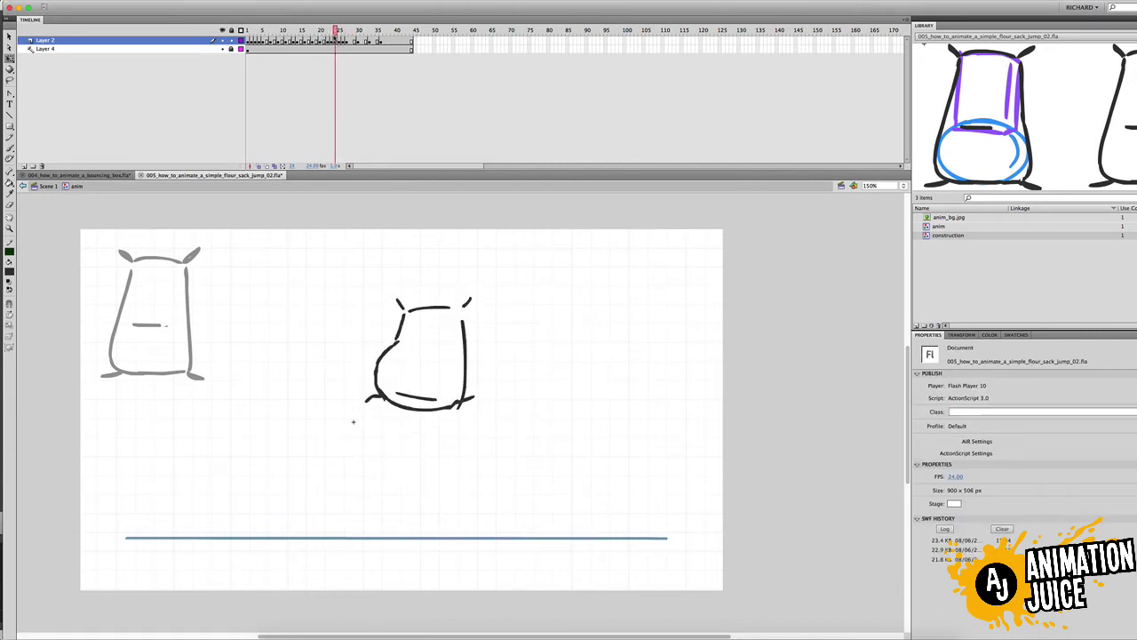
key("Return")
key("comma")
key("period")
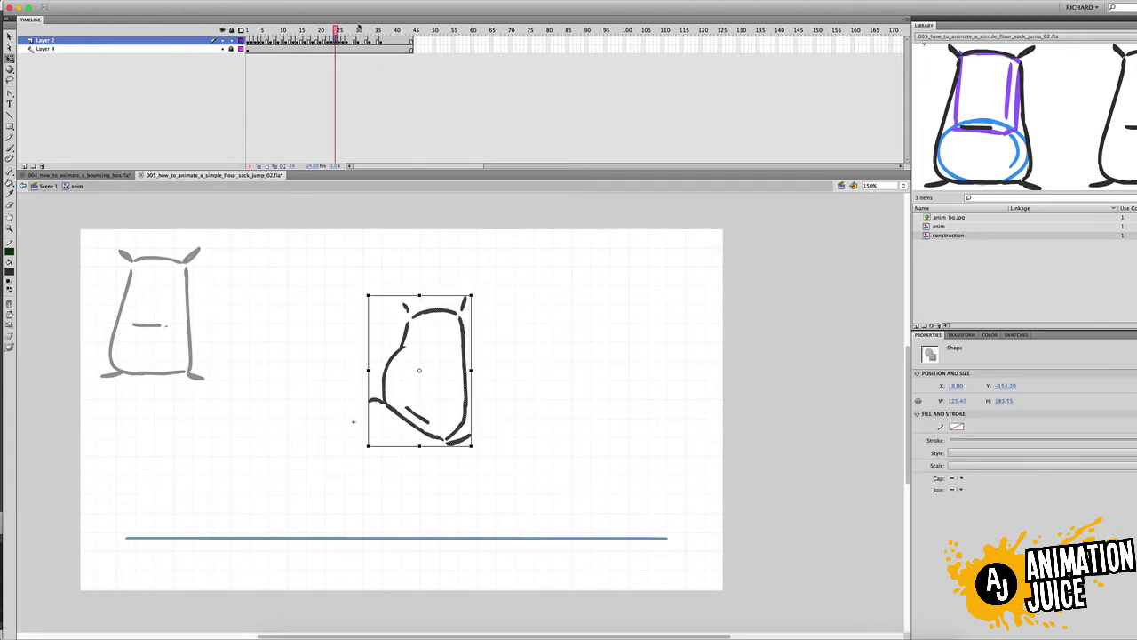
key("comma")
key("period")
key("period")
key("Return")
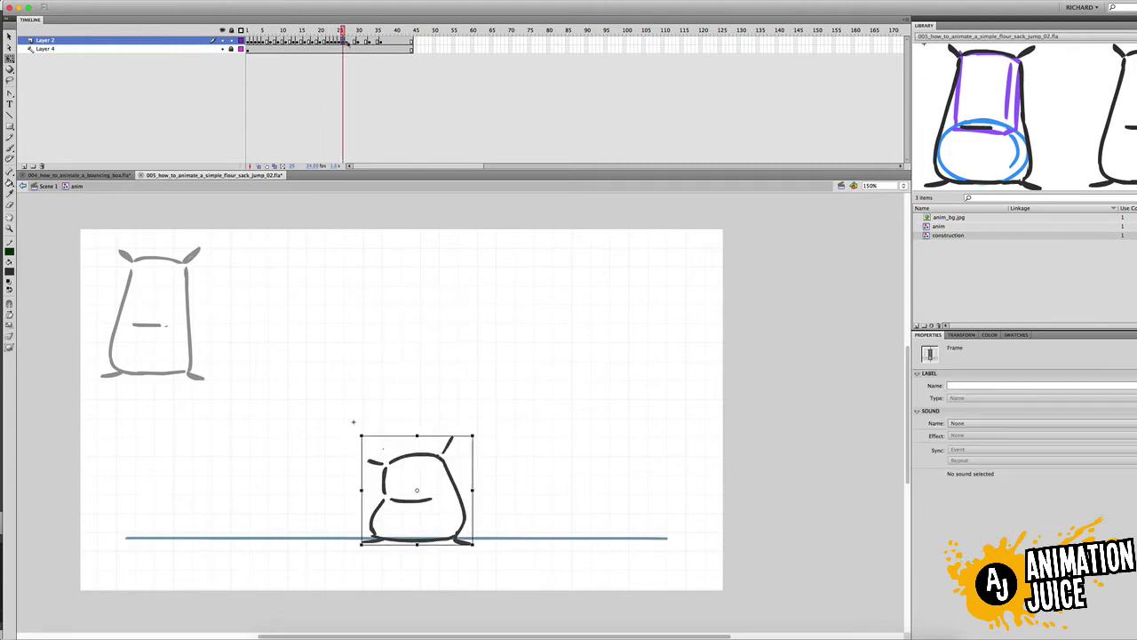
Replace the landing drawing around frame 26 with the squash pose from about frame 5 and test the movie.
left_click(345, 41)
left_click(343, 42)
left_click_drag(249, 31, 259, 43)
left_click(263, 43)
left_click(259, 43)
mouse_move(346, 43)
left_mouse_down()
mouse_move(373, 43)
mouse_move(343, 44)
left_mouse_up()
key("super+Return")
key("super+w")
left_click(343, 42)
left_click_drag(260, 43, 264, 43)
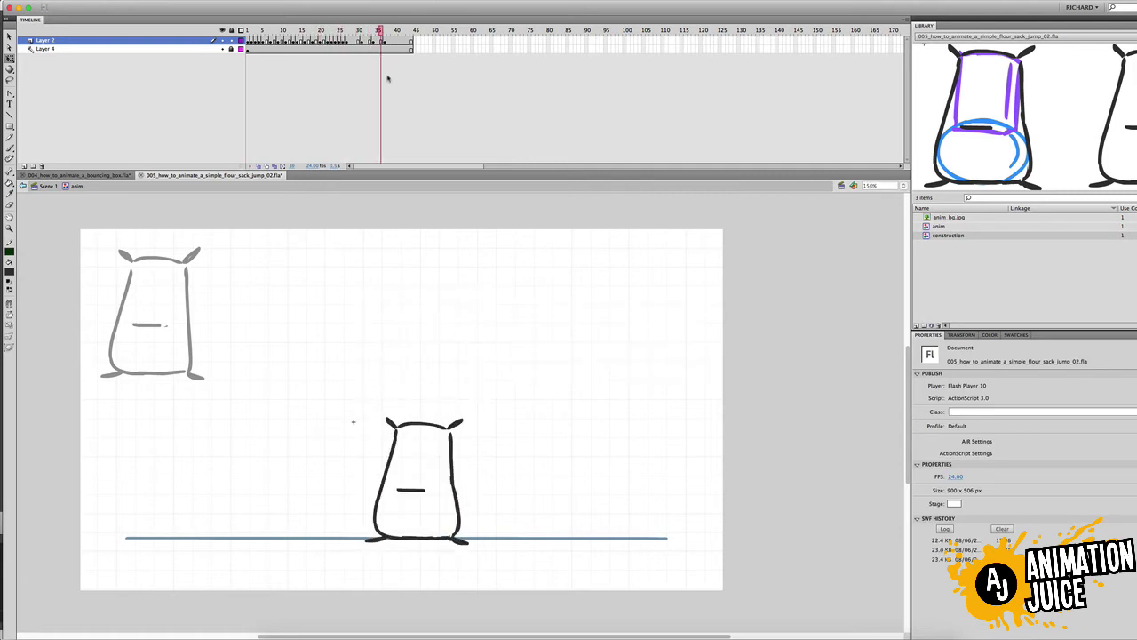
key("super+Return")
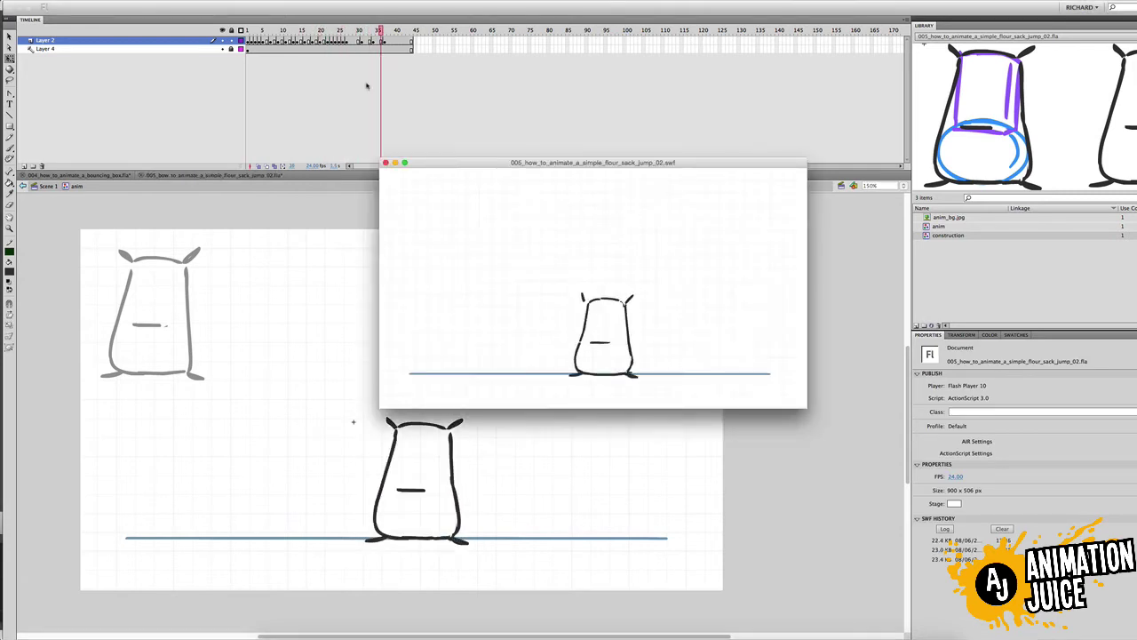
left_click(386, 162)
Narrow the falling sack to 118.4 wide on frame 24 and slightly narrow the stretched sack on frame 25.
left_click_drag(381, 30, 337, 94)
left_click(336, 41)
left_click_drag(369, 369, 371, 370)
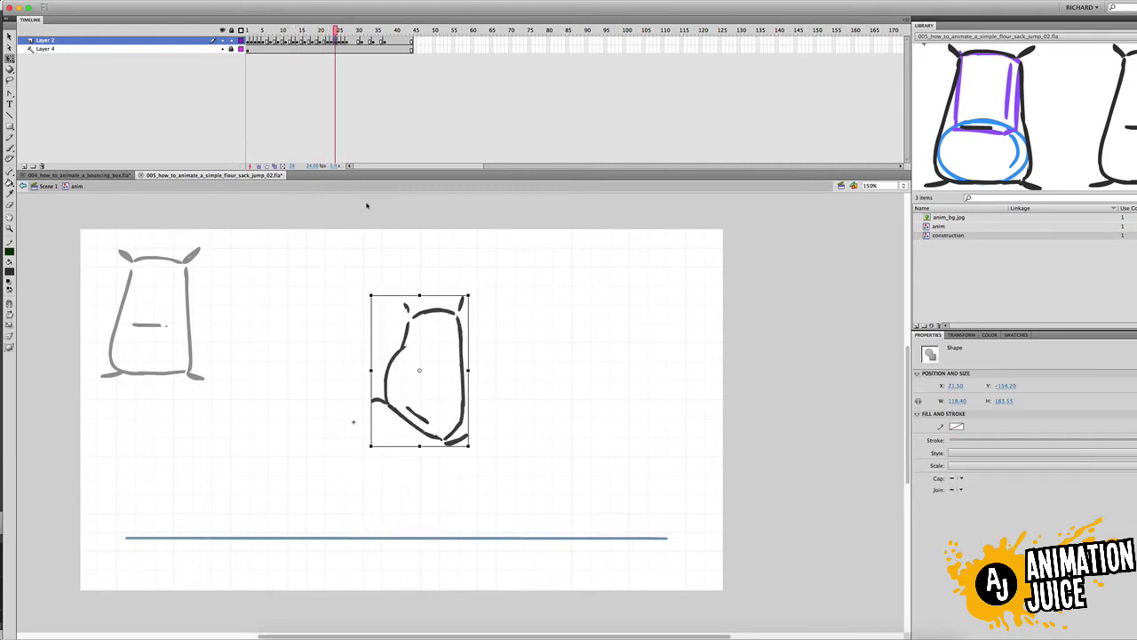
mouse_move(336, 31)
left_mouse_down()
mouse_move(323, 35)
mouse_move(339, 36)
left_mouse_up()
left_click(340, 41)
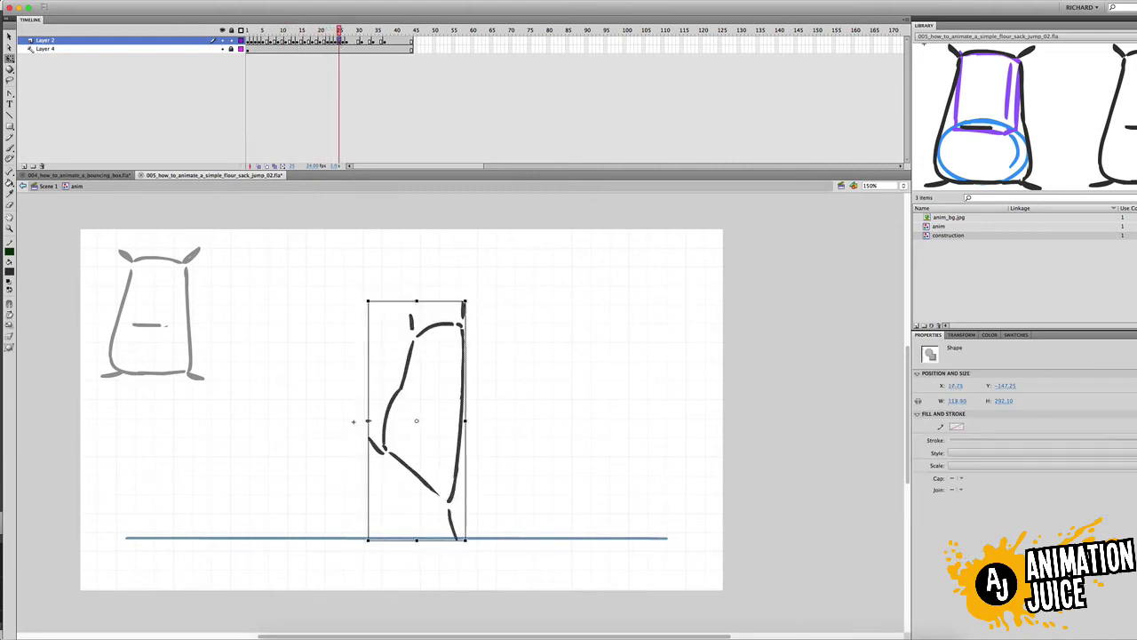
left_click_drag(367, 421, 371, 421)
Remove one frame from the fall around frame 24 and test the movie.
mouse_move(340, 32)
left_mouse_down()
mouse_move(344, 40)
mouse_move(338, 30)
left_mouse_up()
key("shift+F5")
left_click(335, 41)
key("super+Return")
left_click(385, 162)
Stretch the falling sack on frame 25 further down towards the ground line and erase its lower foot.
left_click(338, 40)
mouse_move(417, 539)
left_mouse_down()
mouse_move(417, 558)
mouse_move(450, 552)
left_mouse_up()
left_click(437, 488)
left_click(449, 535)
mouse_move(327, 13)
left_mouse_down()
mouse_move(359, 53)
mouse_move(343, 60)
left_mouse_up()
key("comma")
Redraw the lower foot of the stretched sack on frame 25 at the ground line, checking it against the preceding frames.
key("b")
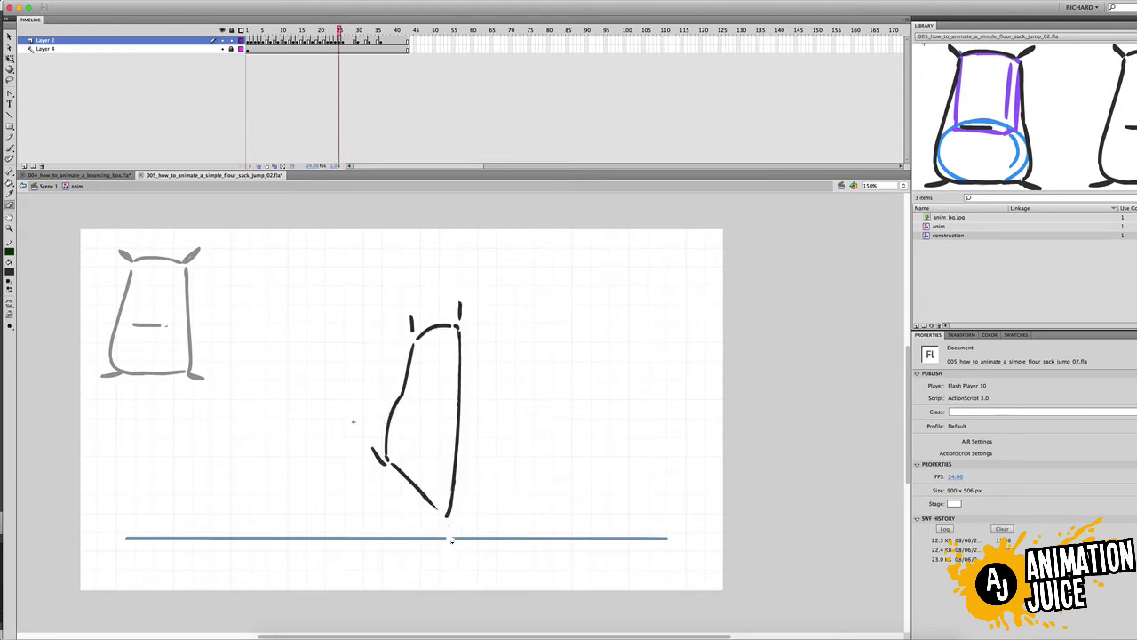
key("comma")
key("comma")
key("comma")
key("period")
key("period")
key("period")
key("super+a")
key("q")
left_click(464, 522)
left_click_drag(437, 527, 460, 541)
key("b")
Test the movie to examine the reworked fall and landing.
left_click_drag(341, 30, 354, 37)
key("super+Return")
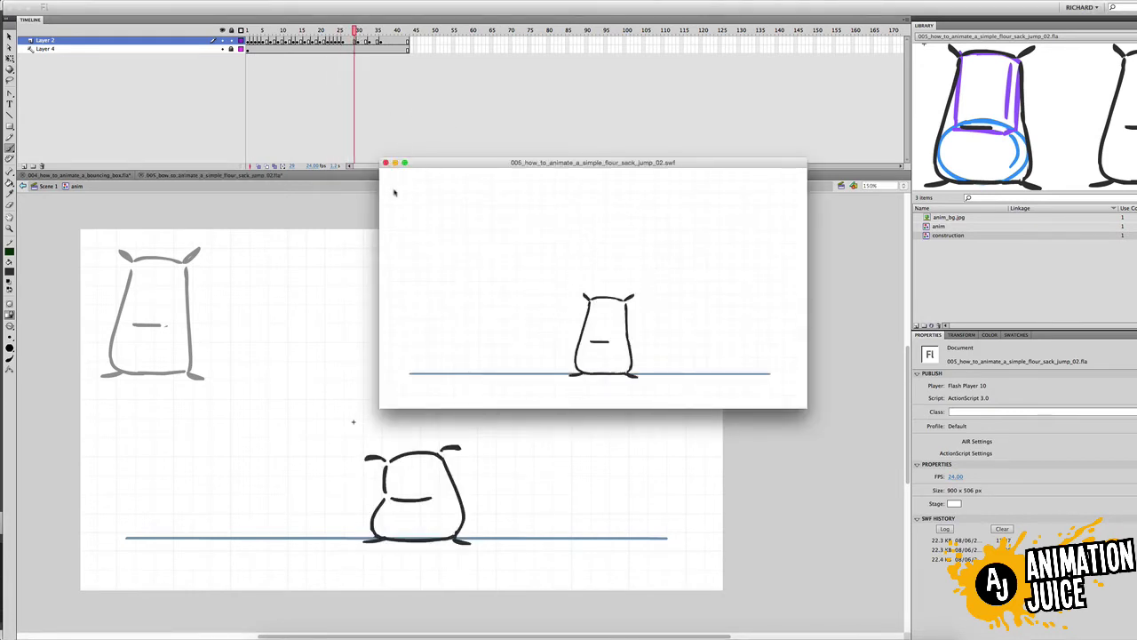
left_click(385, 163)
Copy the opening squash frames 7 to 11 of Layer 2 and compare them with the landing pose at frame 26.
mouse_move(318, 31)
left_mouse_down()
mouse_move(347, 51)
mouse_move(268, 41)
mouse_move(286, 41)
left_mouse_up()
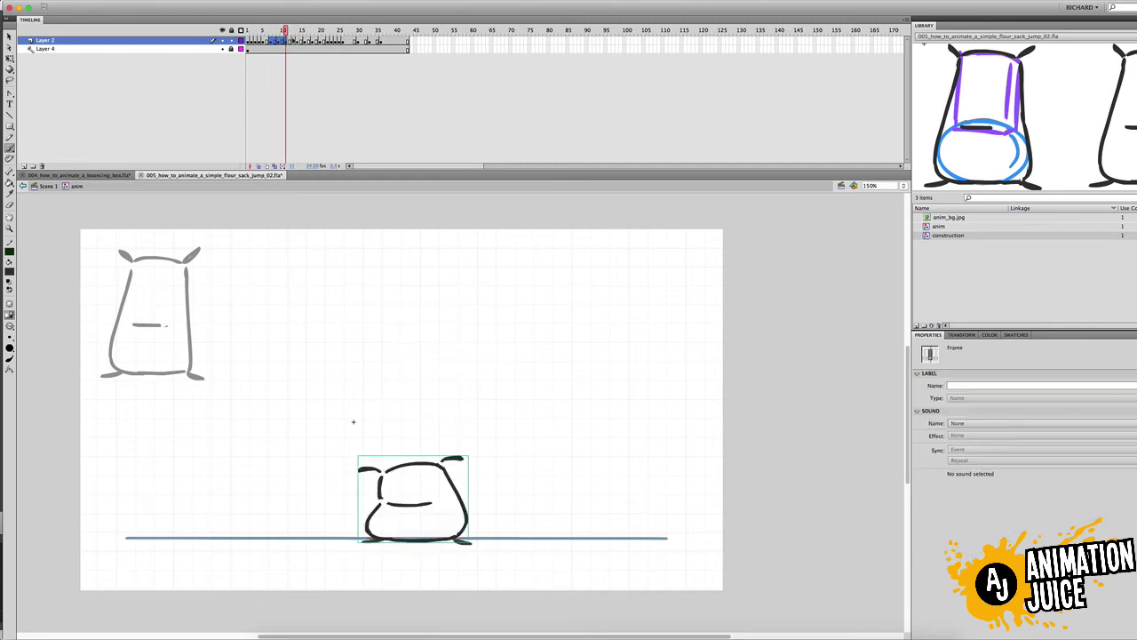
right_click(273, 40)
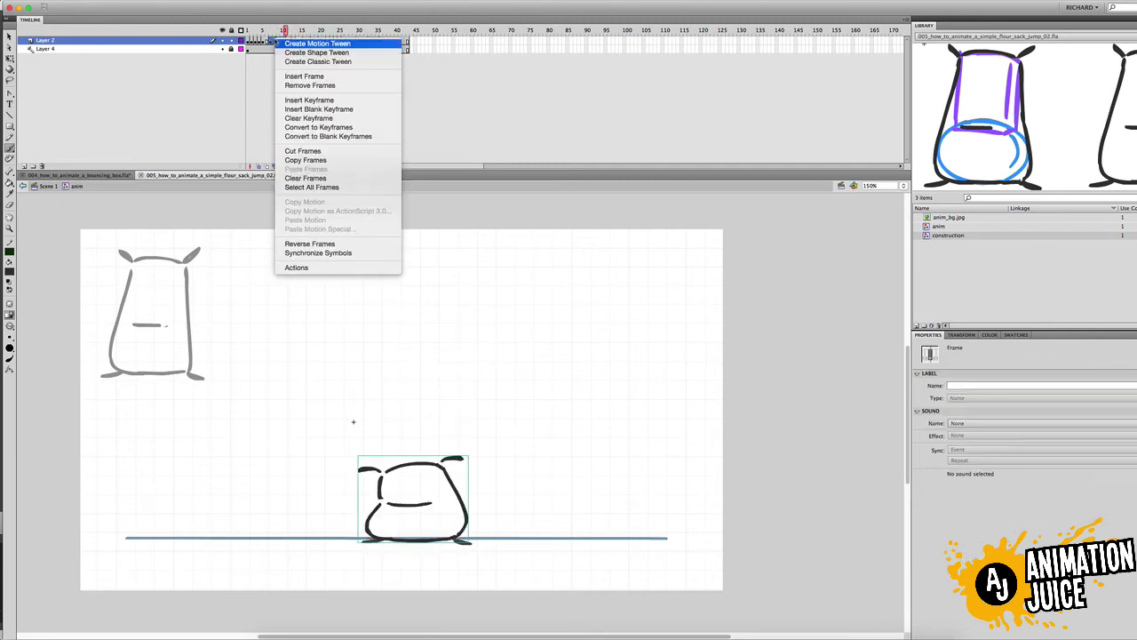
left_click(306, 161)
left_click_drag(302, 31, 341, 44)
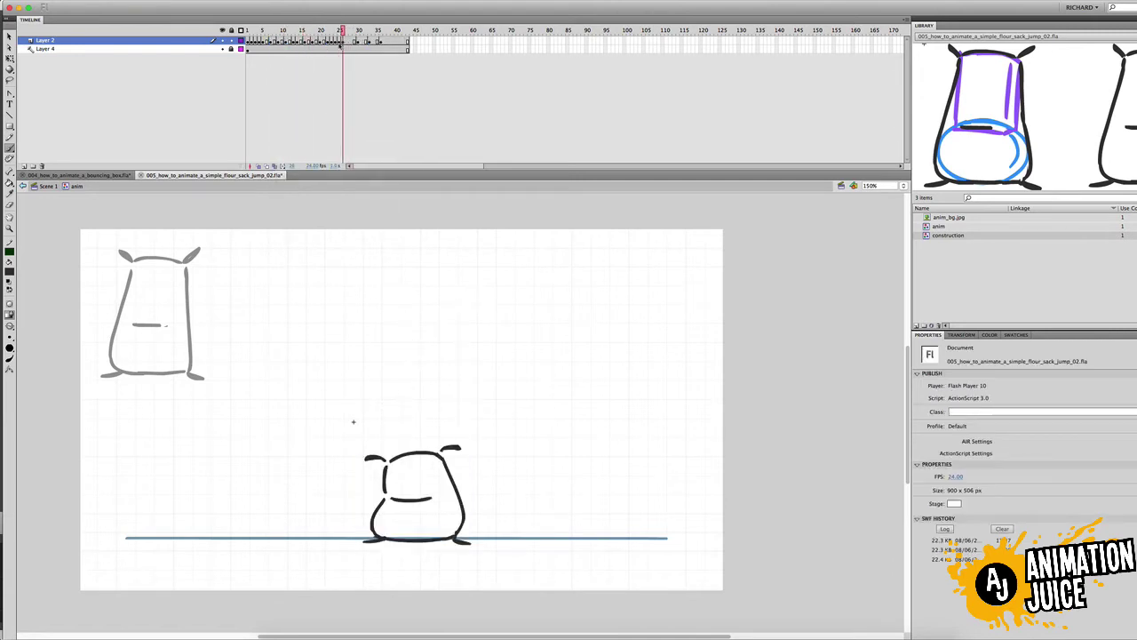
Copy frames 5 to 11 of Layer 2, covering the opening squash.
left_click_drag(263, 41, 284, 43)
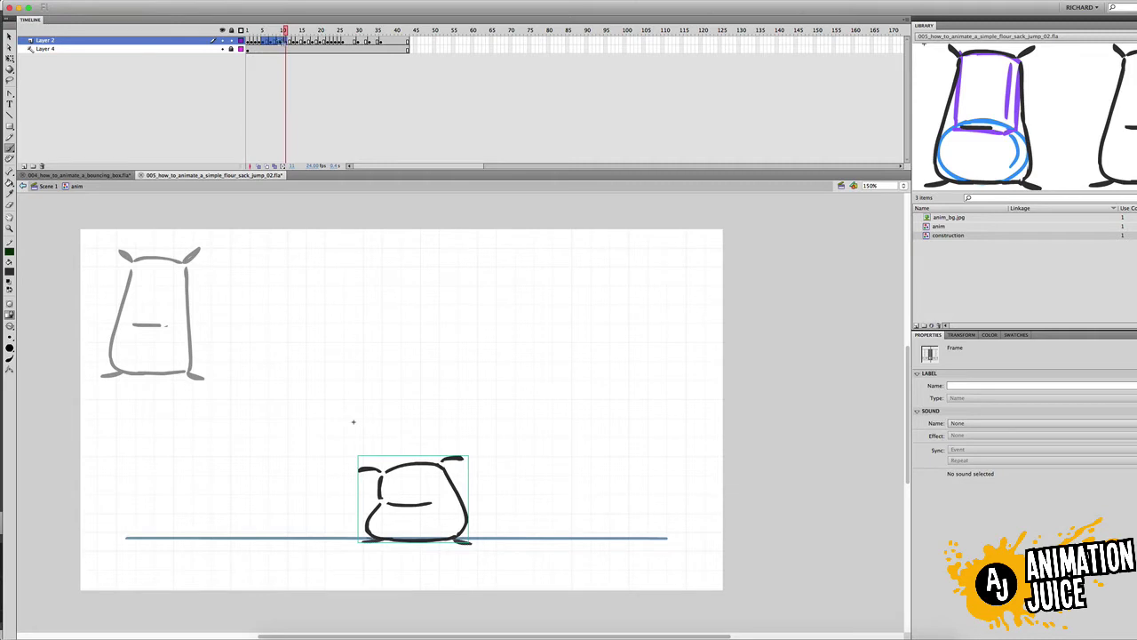
right_click(277, 41)
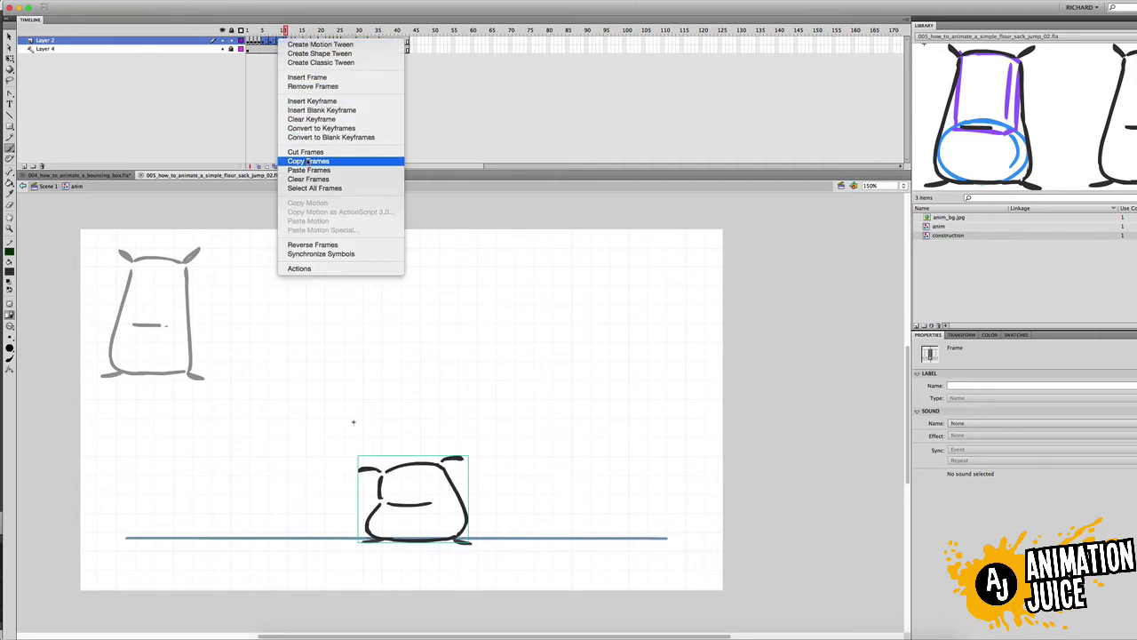
left_click(308, 163)
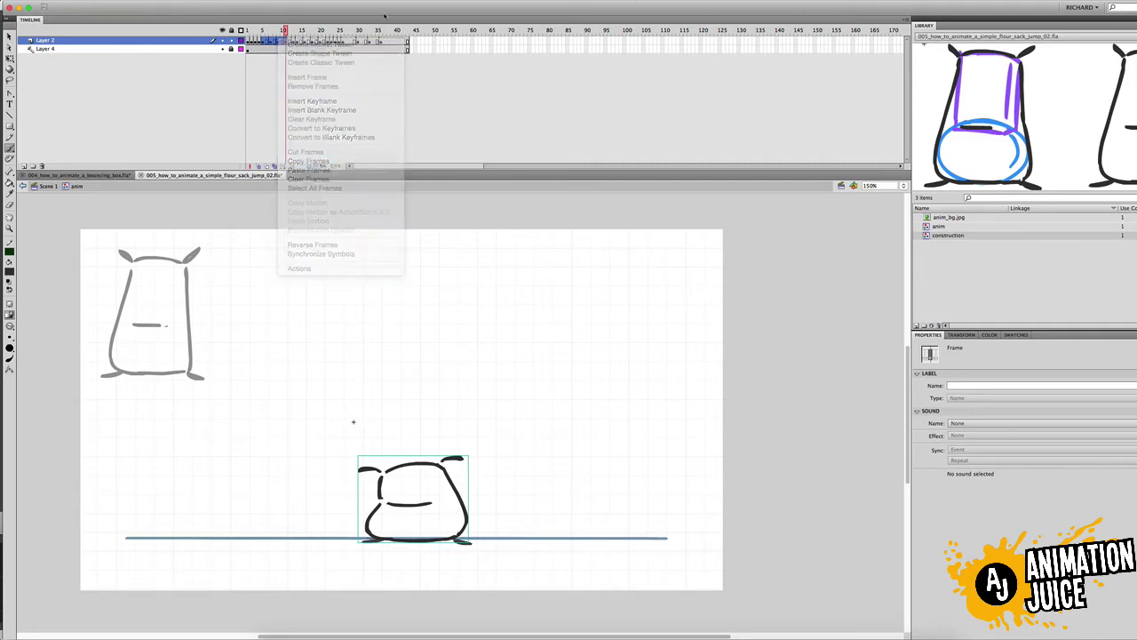
Insert nine frames at frame 28 on both layers to make room after the landing.
left_click_drag(346, 31, 344, 32)
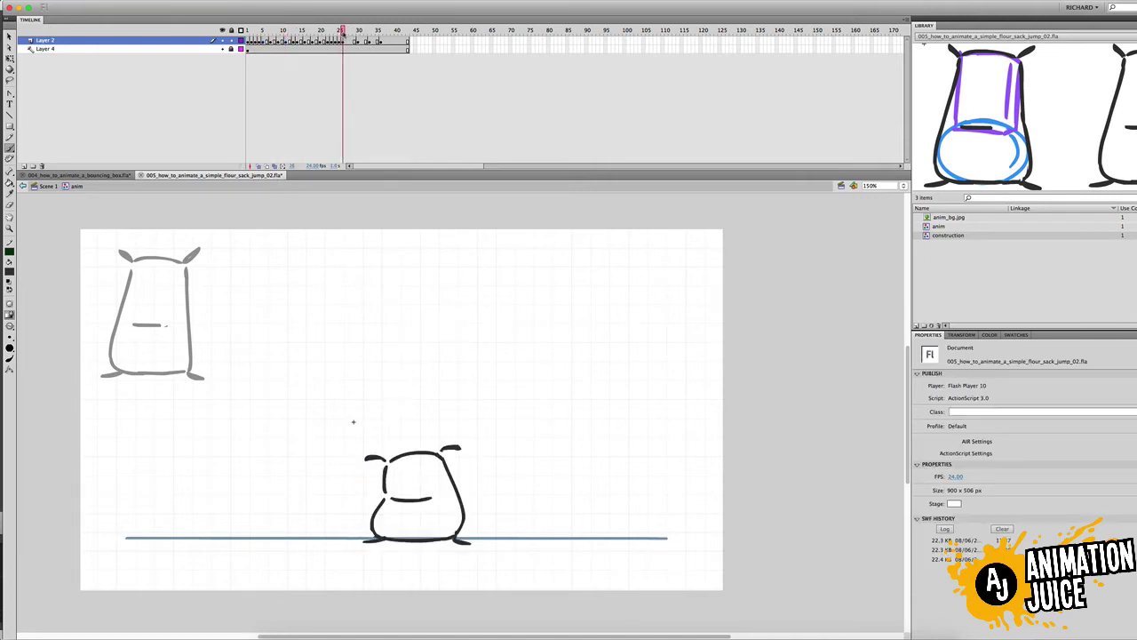
left_click(347, 41)
left_click(351, 42)
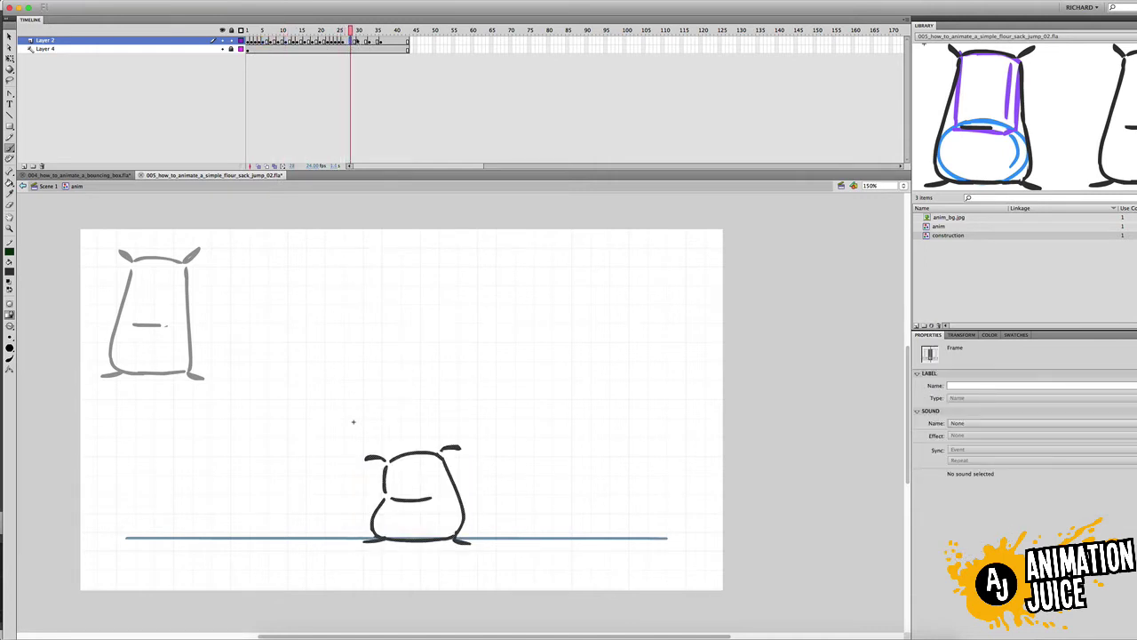
right_click(353, 42)
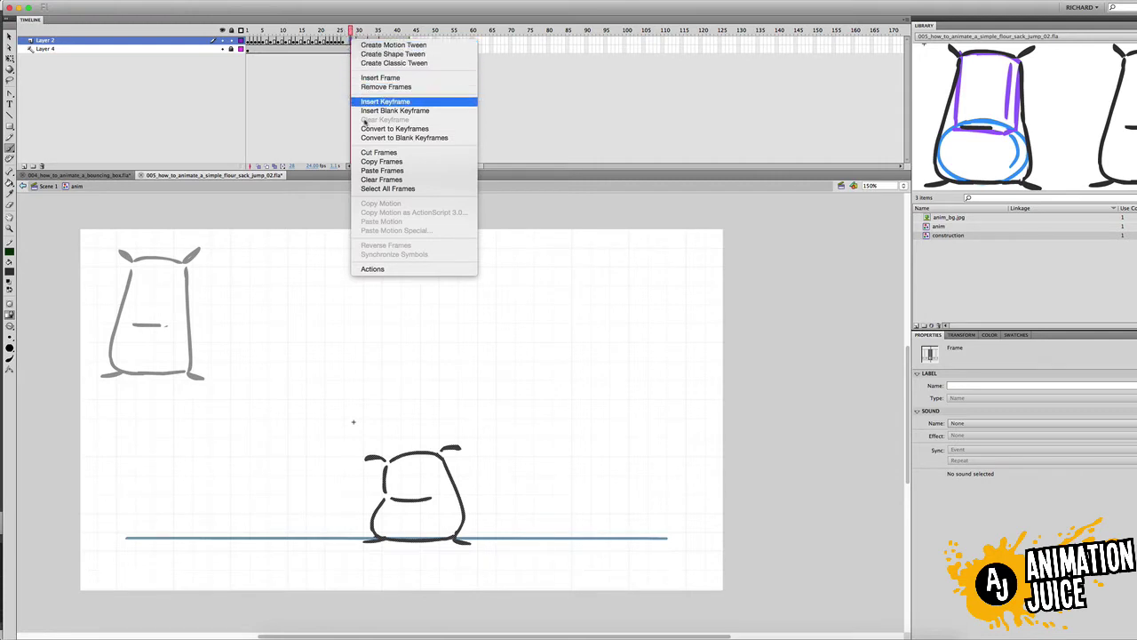
left_click(350, 34)
left_click(350, 32)
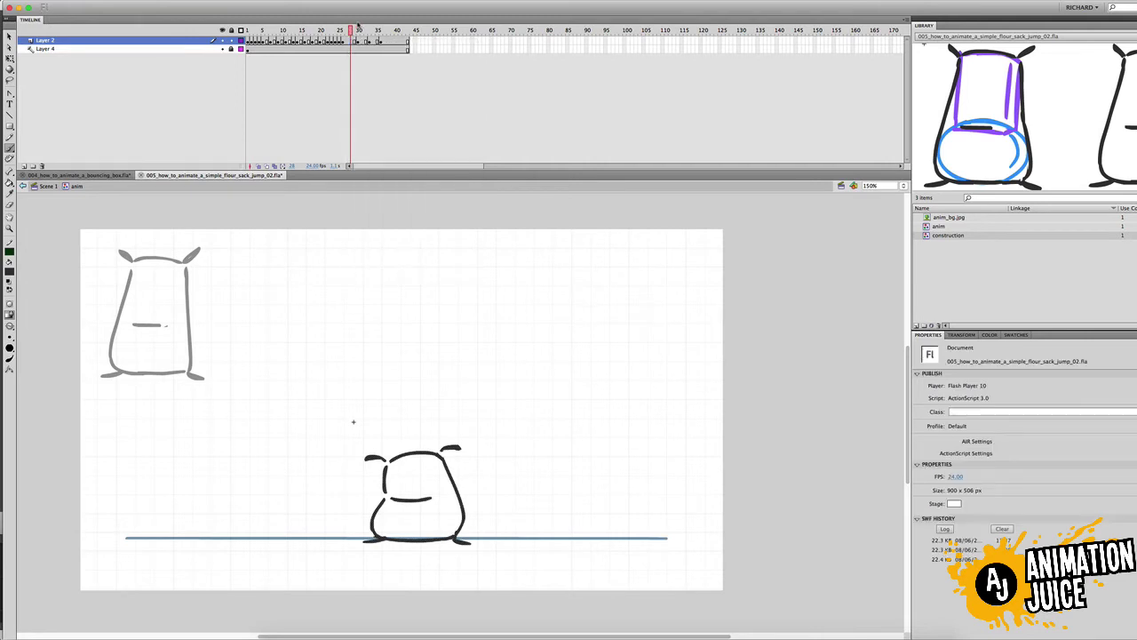
key("F5")
key("F5")
key("F5")
key("F5")
key("F5")
key("F5")
key("F5")
key("F5")
key("F5")
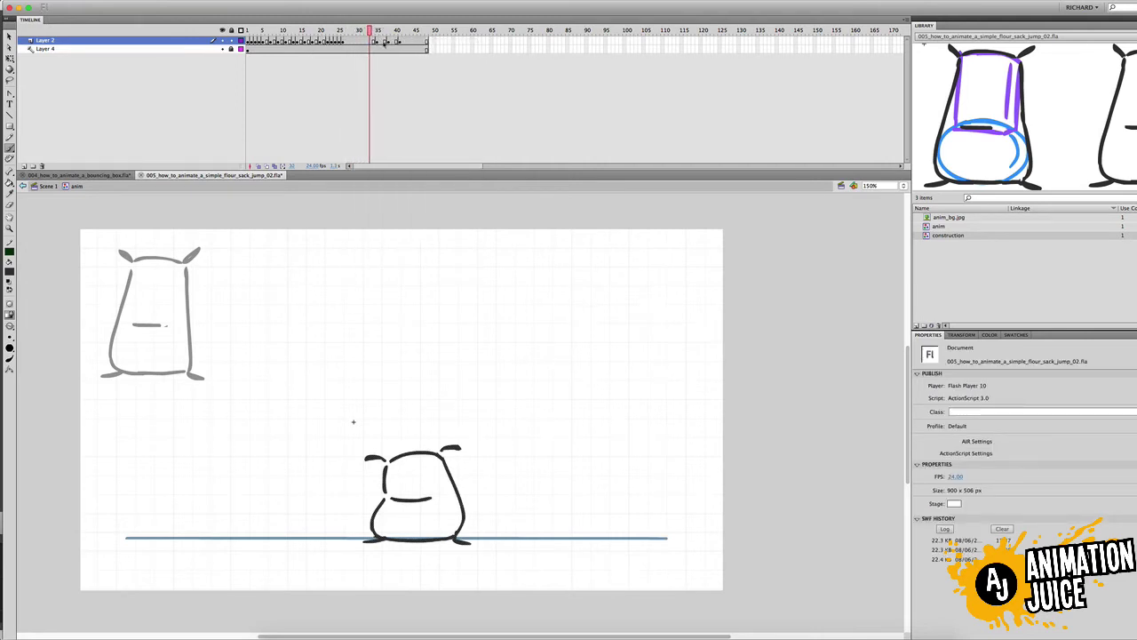
Paste the copied squash frames into Layer 2 at frame 28.
left_click(351, 40)
right_click(351, 41)
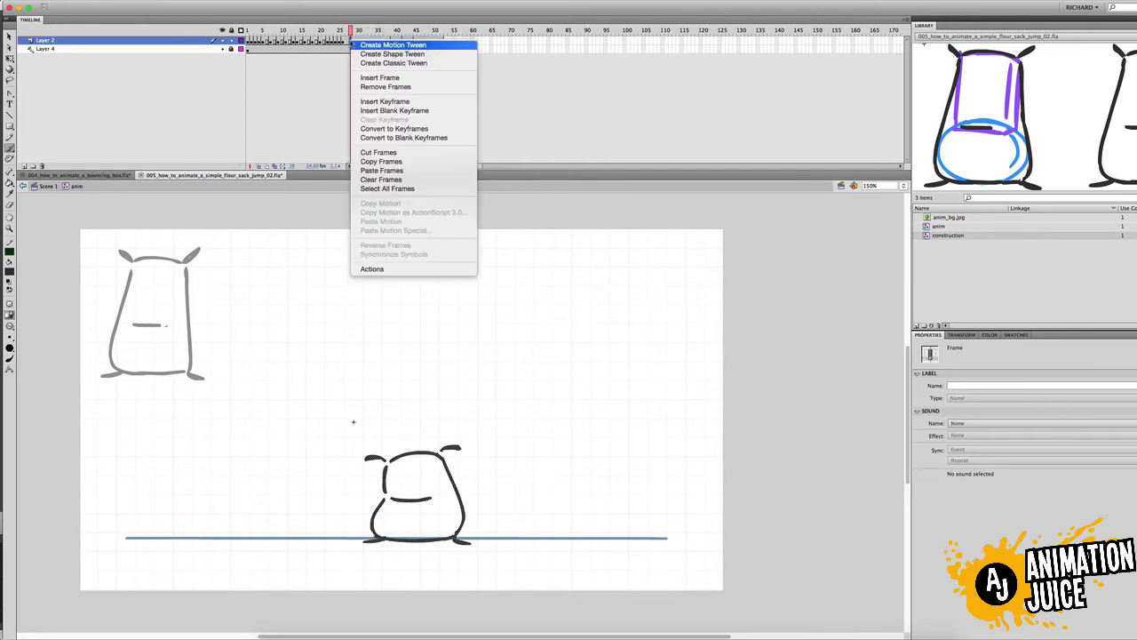
left_click(379, 170)
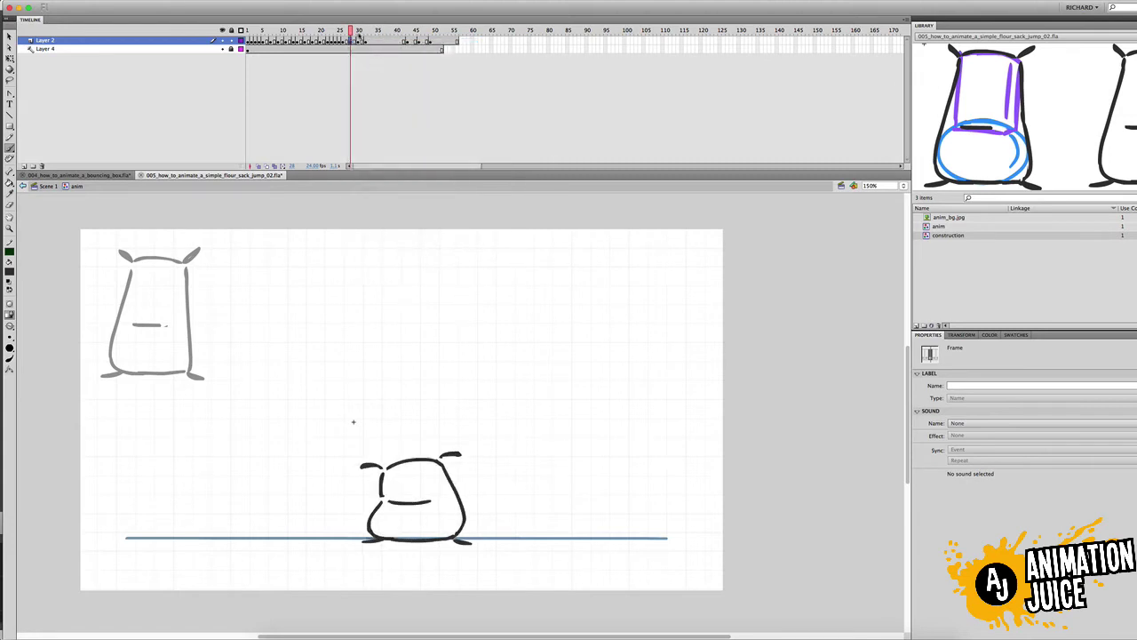
Remove three surplus frames from both layers around frame 34, after the pasted squash.
left_click(365, 32)
left_click(373, 30)
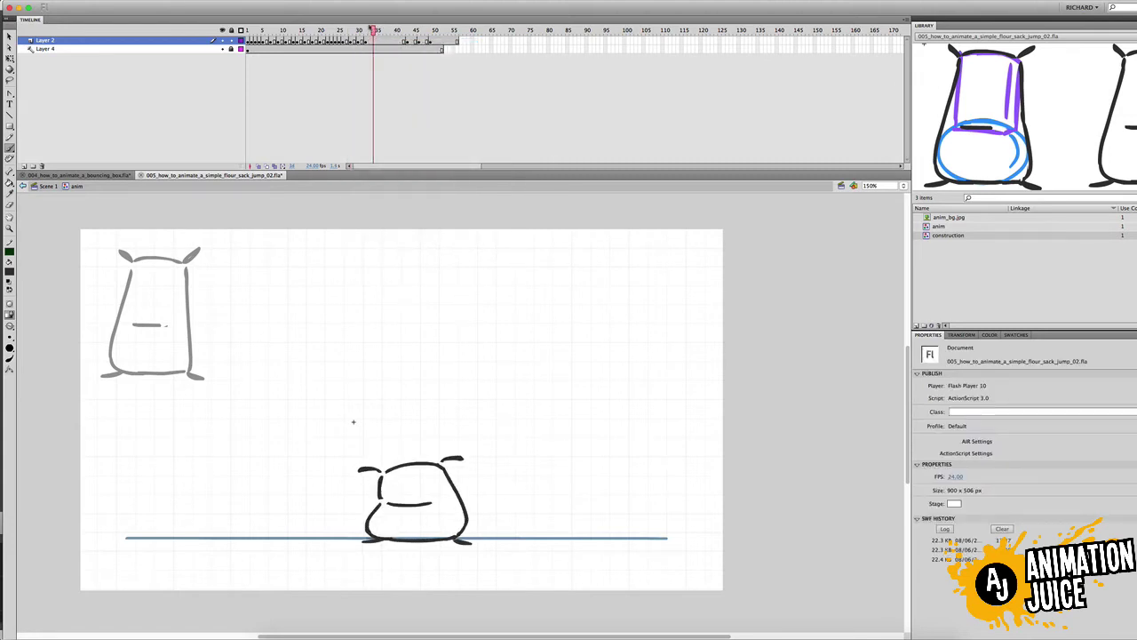
key("shift+F5")
key("shift+F5")
key("shift+F5")
left_click_drag(374, 32, 385, 32)
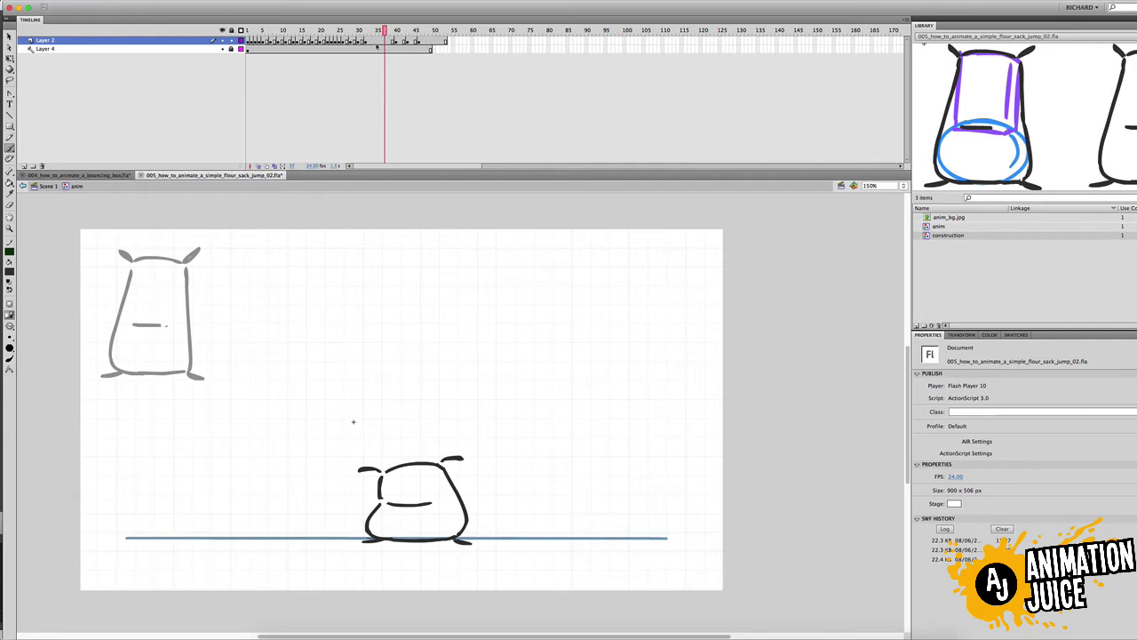
Shorten the held squash pose by removing extra frames from Layer 2 alone at frame 34.
left_click(374, 41)
key("shift+F5")
key("shift+F5")
key("shift+F5")
key("shift+F5")
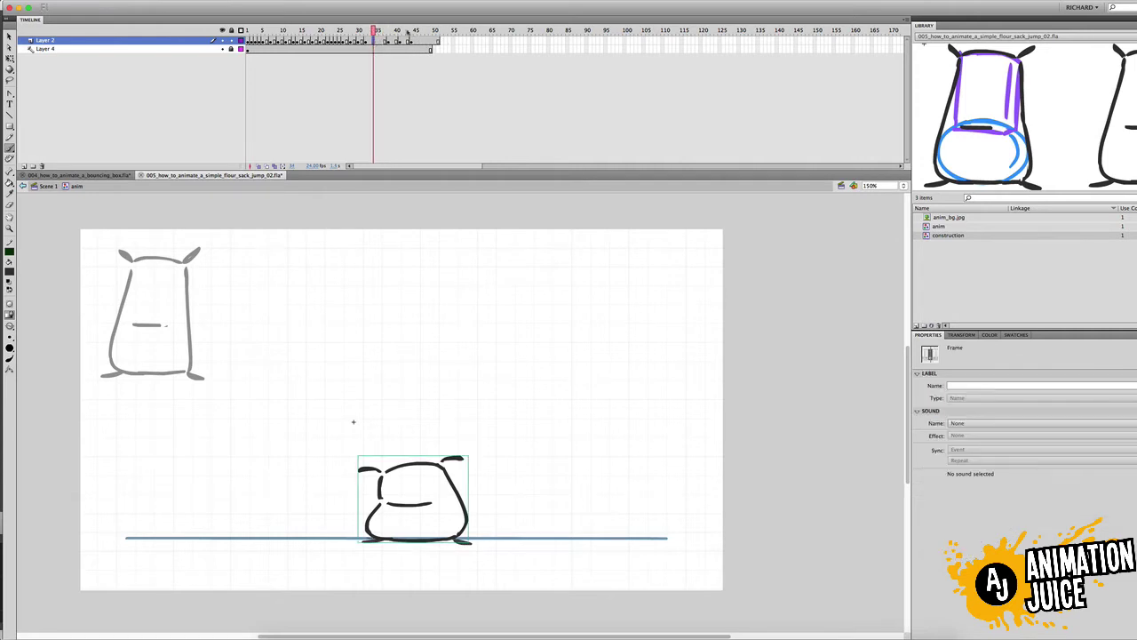
Play back the flour sack jump to check the timing of the landing and settle.
key("Return")
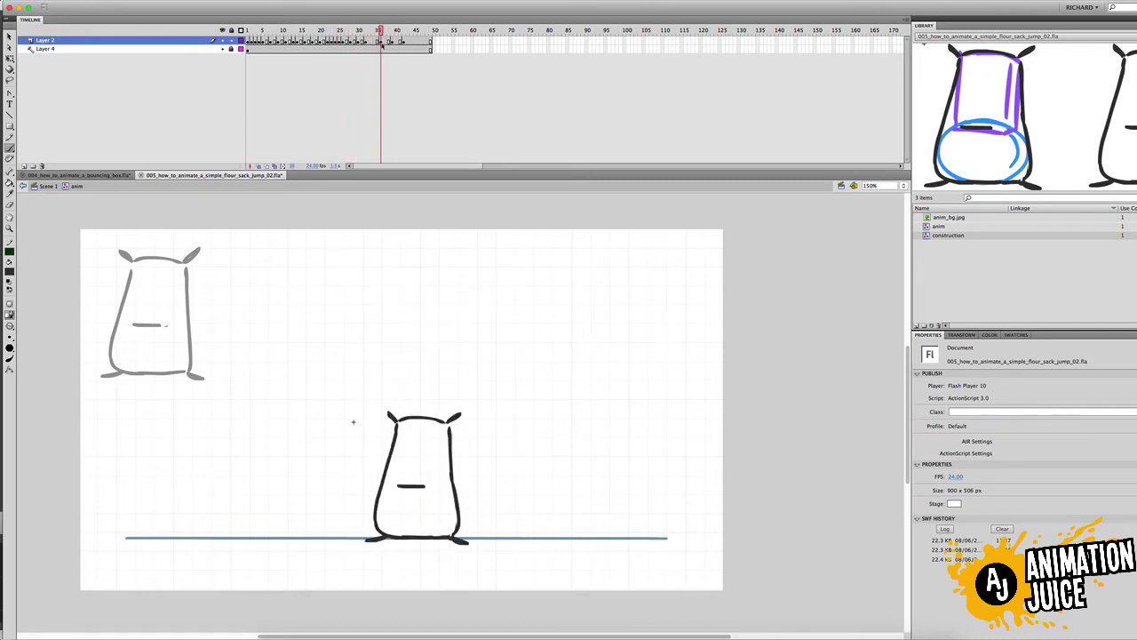
left_click_drag(383, 41, 403, 41)
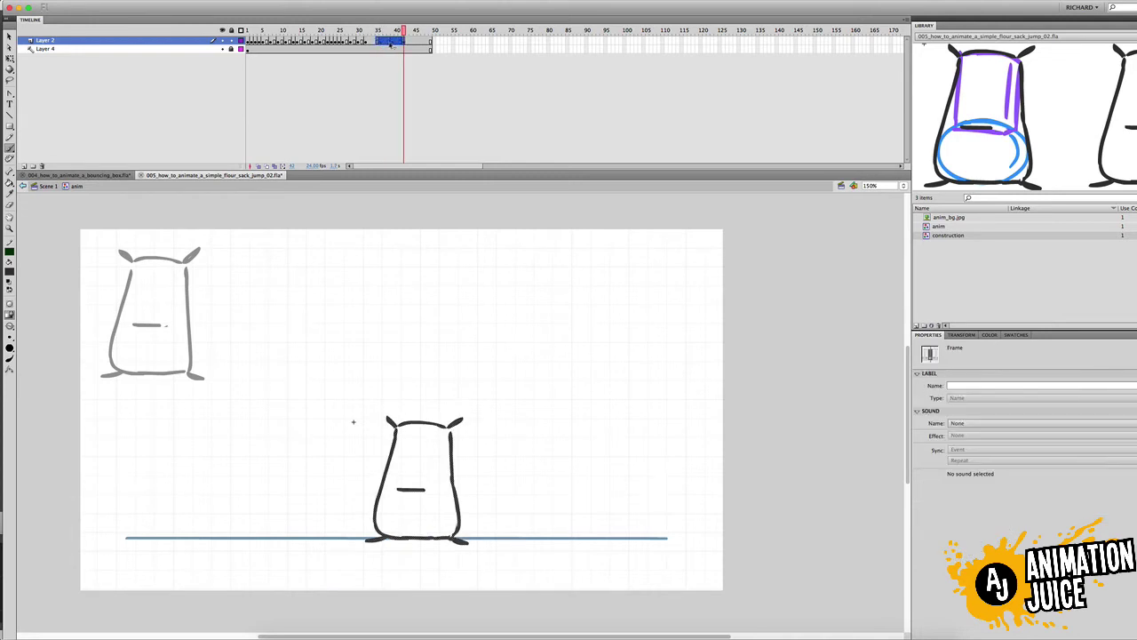
key("Return")
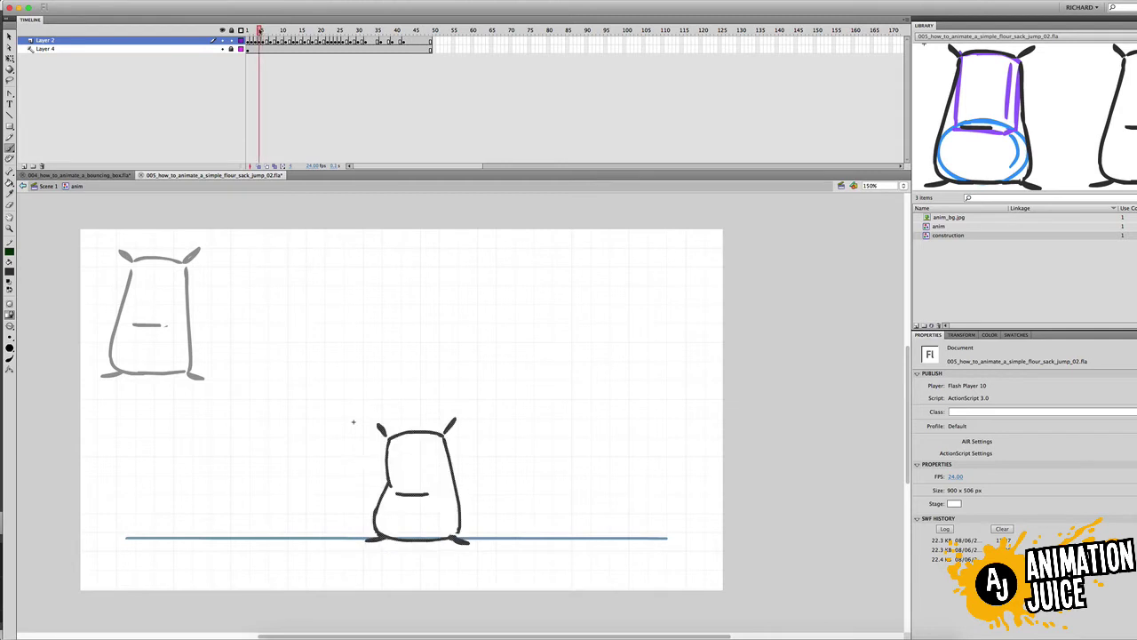
Replace the Layer 2 drawing at frame 34 with a copy of the slightly squashed pose from frame 4, pasted in place.
key("Return")
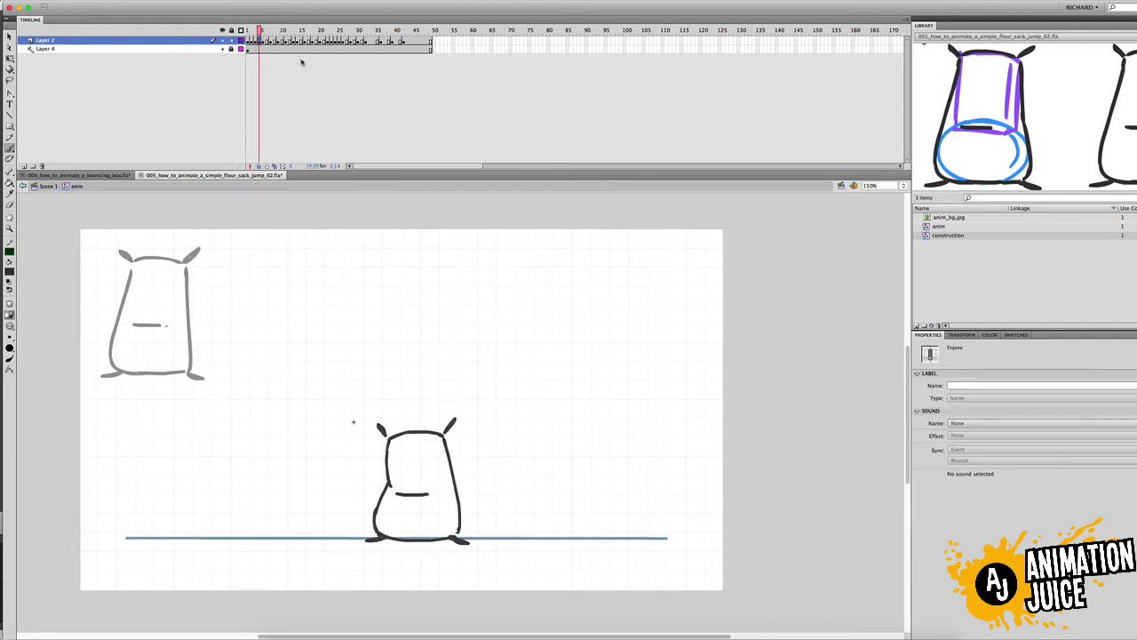
left_click_drag(356, 31, 370, 36)
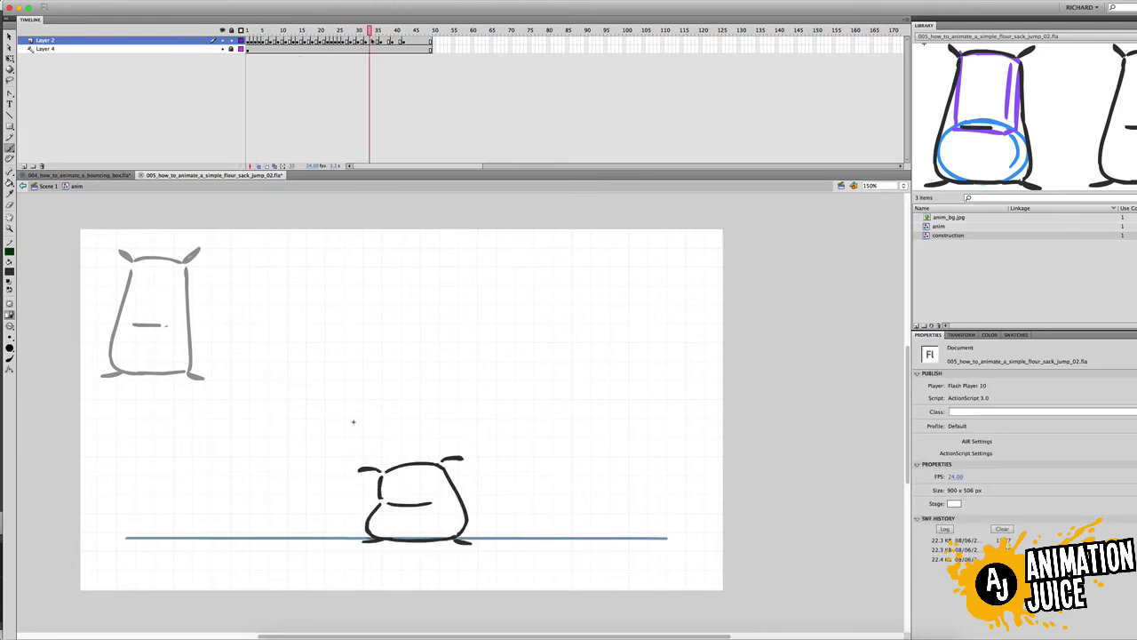
left_click(371, 41)
left_click(374, 42)
key("F6")
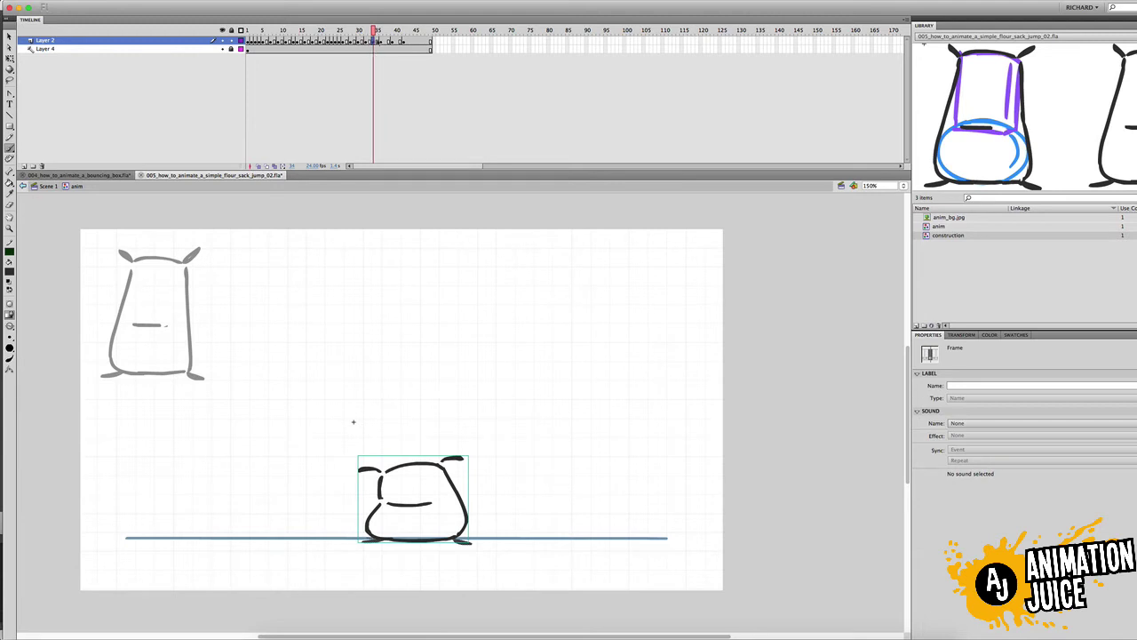
key("Delete")
key("super+shift+v")
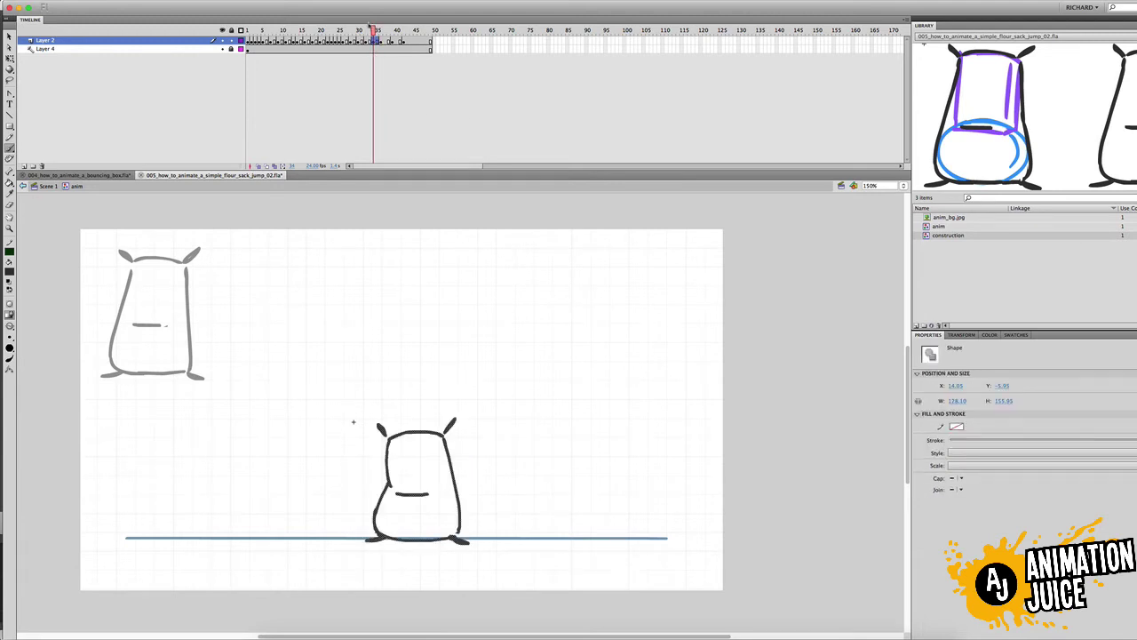
Play the landing and step back and forth through its frames to examine the squash and recovery.
left_click_drag(373, 31, 370, 32)
key("Return")
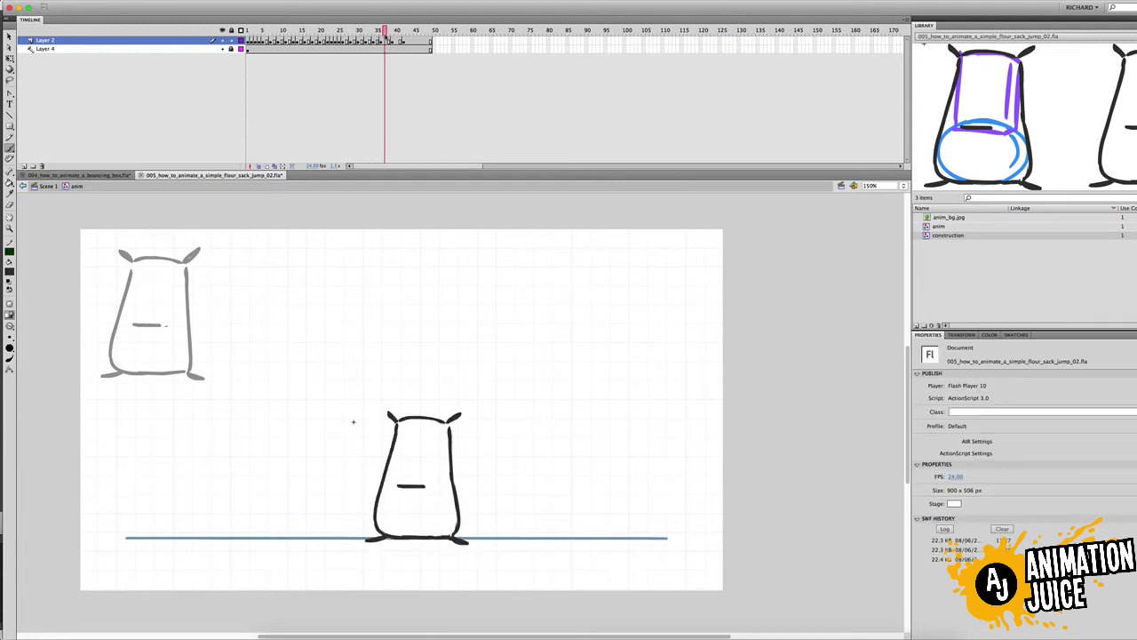
key("comma")
key("comma")
key("comma")
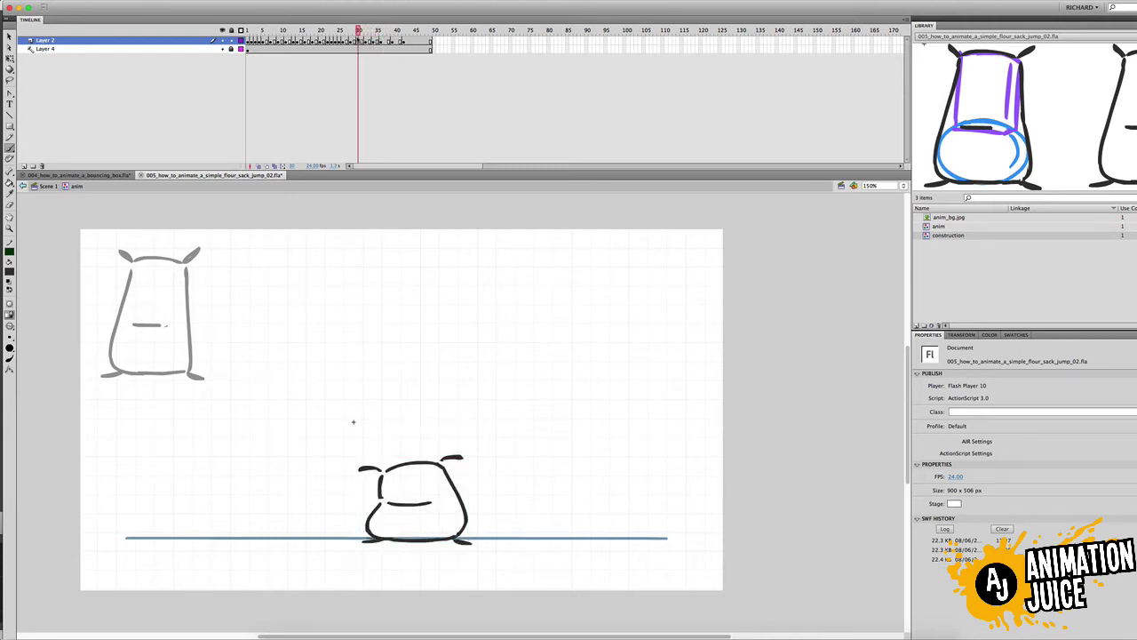
key("comma")
key("comma")
key("comma")
key("comma")
key("comma")
key("period")
key("period")
key("period")
key("period")
key("period")
key("period")
left_click(364, 49)
key("comma")
key("comma")
key("comma")
key("comma")
key("comma")
key("comma")
key("comma")
key("period")
key("period")
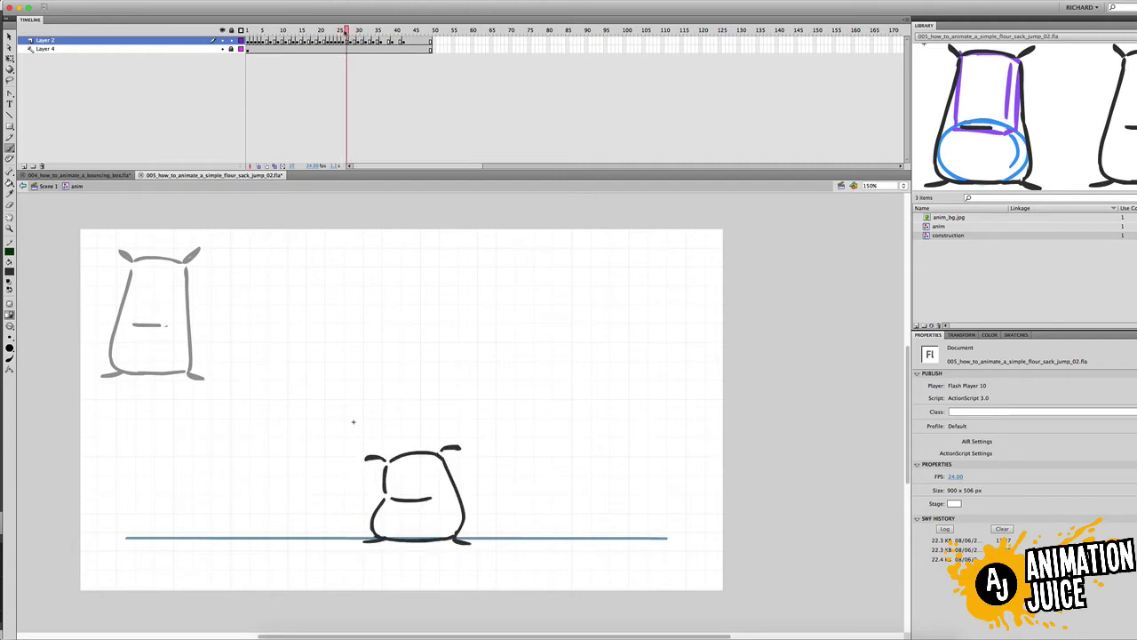
Preview the revised jump as a test movie, then close the preview.
left_click_drag(354, 55, 424, 82)
key("super+Return")
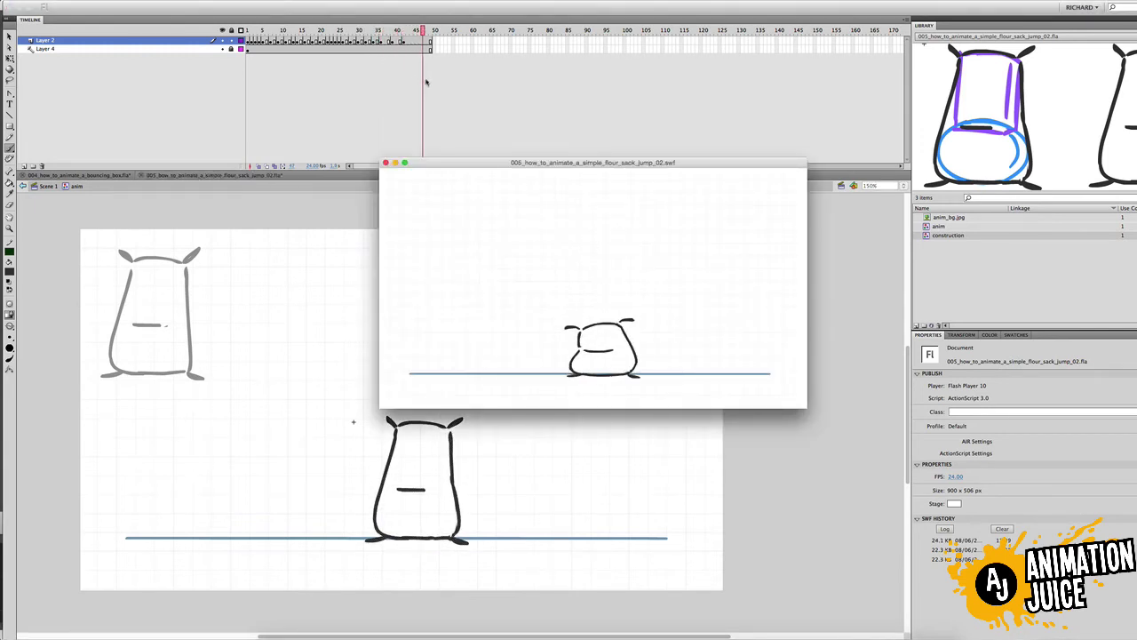
key("super+w")
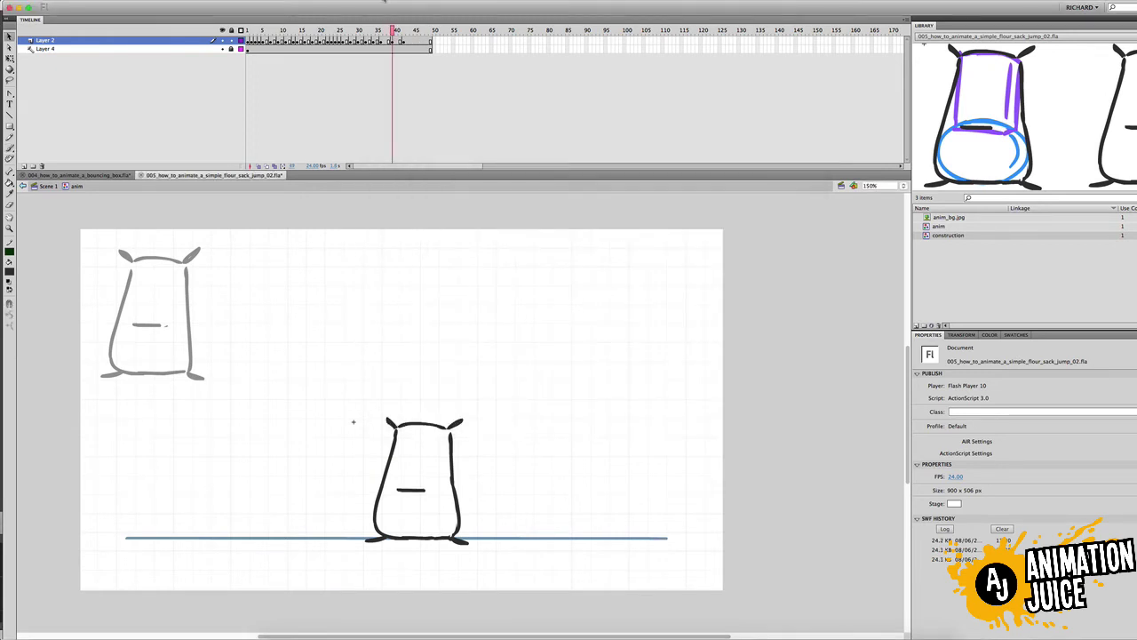
Step frame by frame from the anticipation squash at frame 5 through the take-off into the jump.
mouse_move(270, 33)
left_mouse_down()
mouse_move(247, 33)
mouse_move(271, 34)
left_mouse_up()
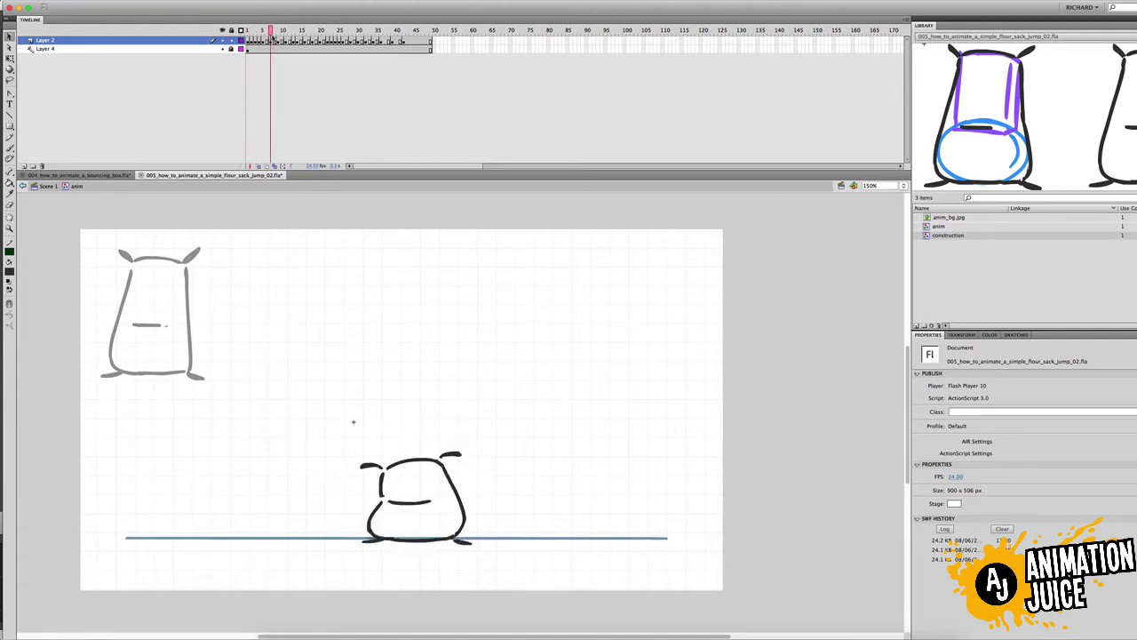
left_click(264, 32)
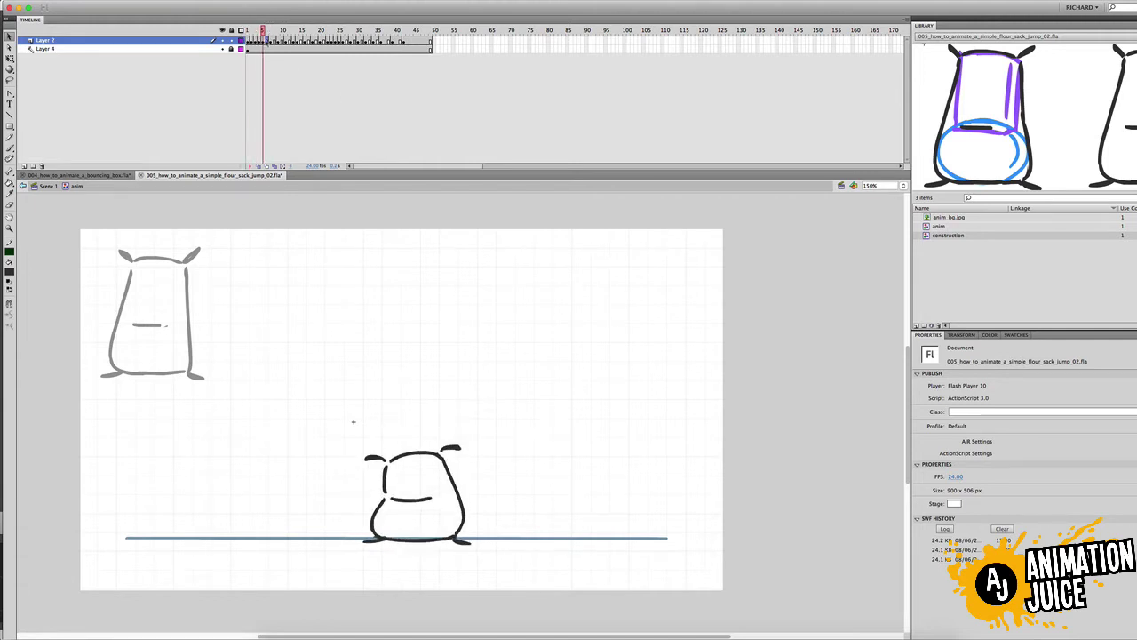
key("period")
key("period")
key("period")
key("period")
key("period")
key("period")
key("period")
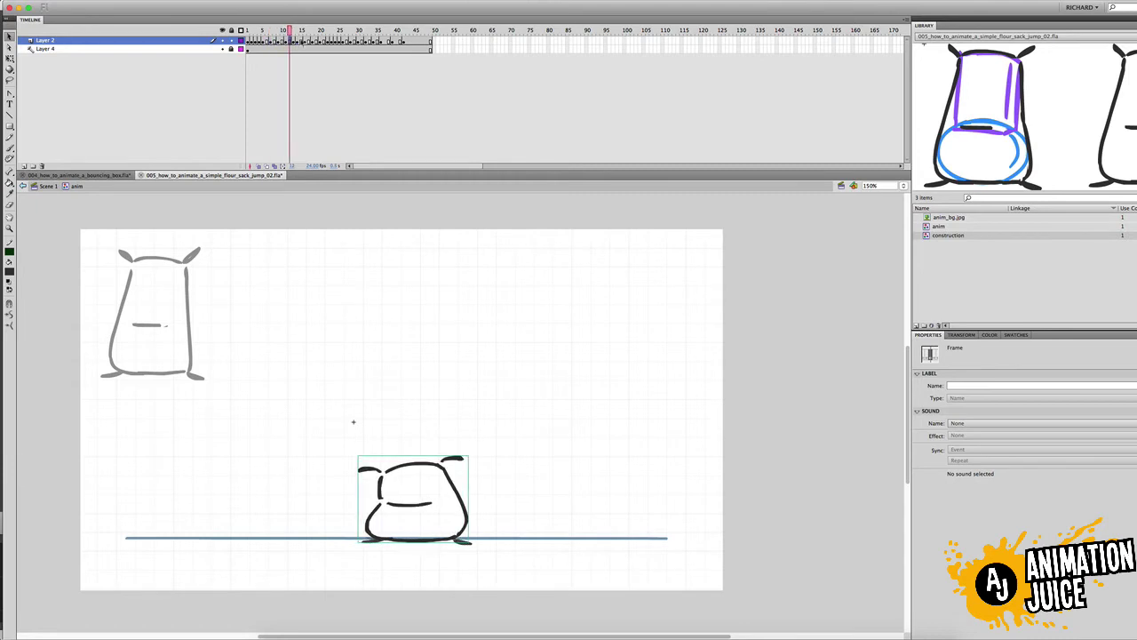
key("period")
key("period")
key("period")
key("period")
key("period")
key("period")
key("period")
key("period")
key("period")
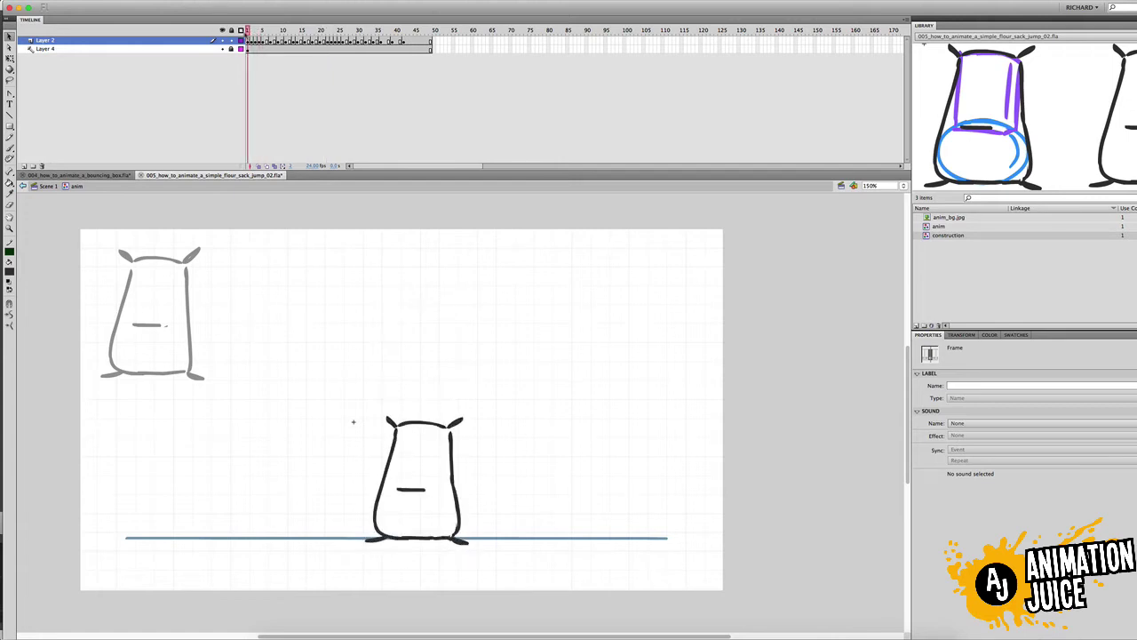
Scrub through the airborne, anticipation and descent poses and play the jump to examine its overall timing.
mouse_move(296, 46)
left_mouse_down()
mouse_move(367, 64)
mouse_move(307, 49)
left_mouse_up()
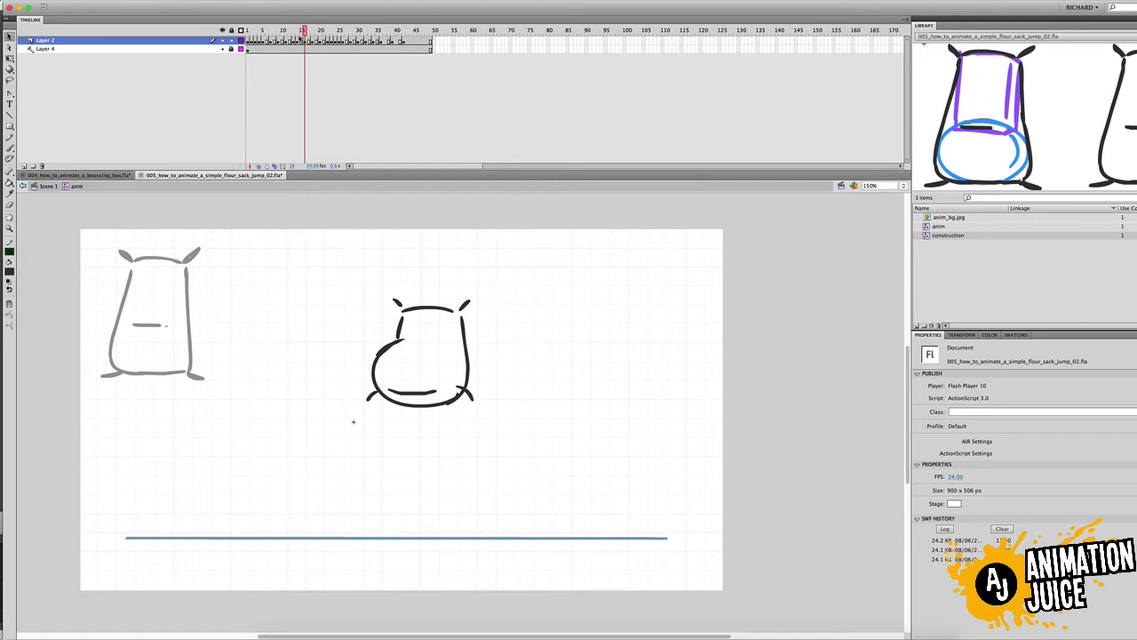
key("Return")
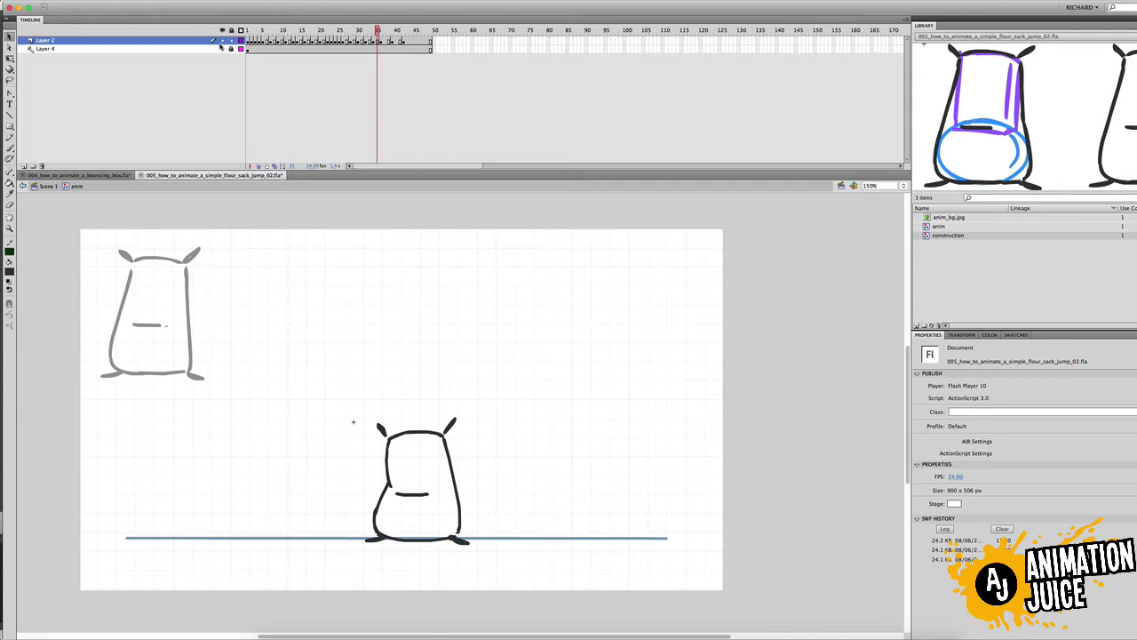
mouse_move(259, 32)
left_mouse_down()
mouse_move(278, 30)
mouse_move(255, 30)
left_mouse_up()
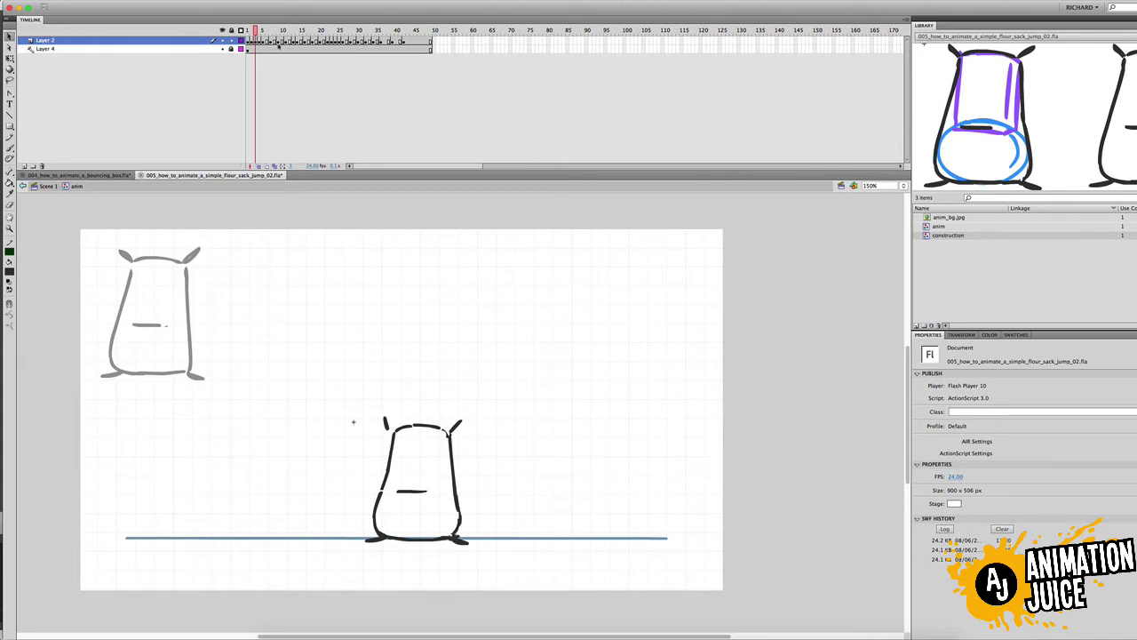
left_click_drag(262, 31, 264, 30)
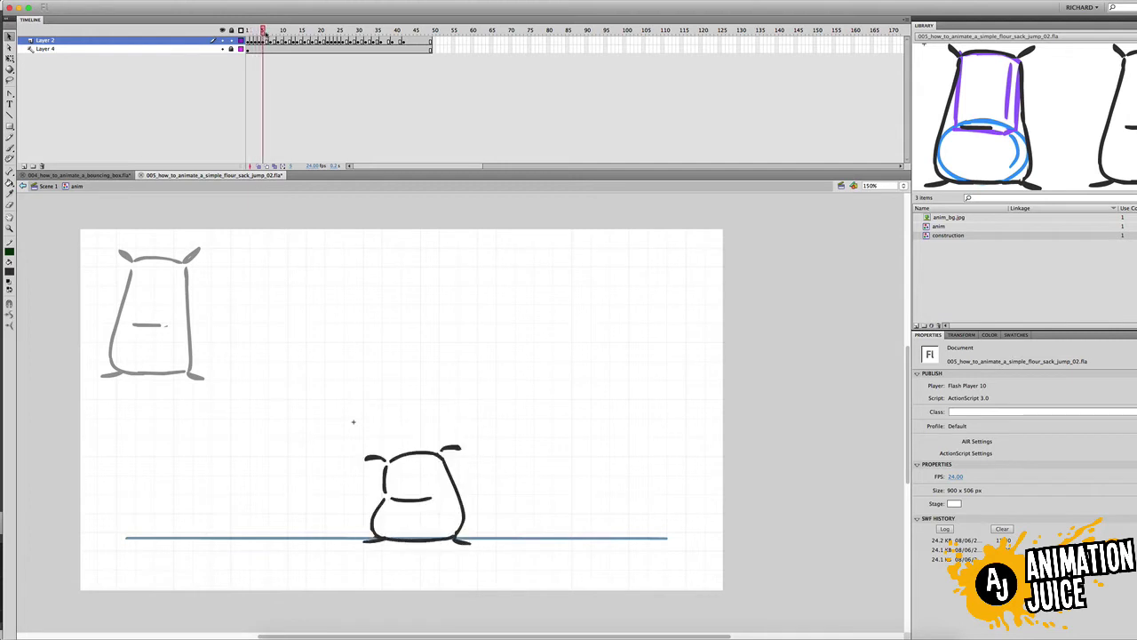
left_click_drag(340, 65, 335, 32)
left_click(337, 42)
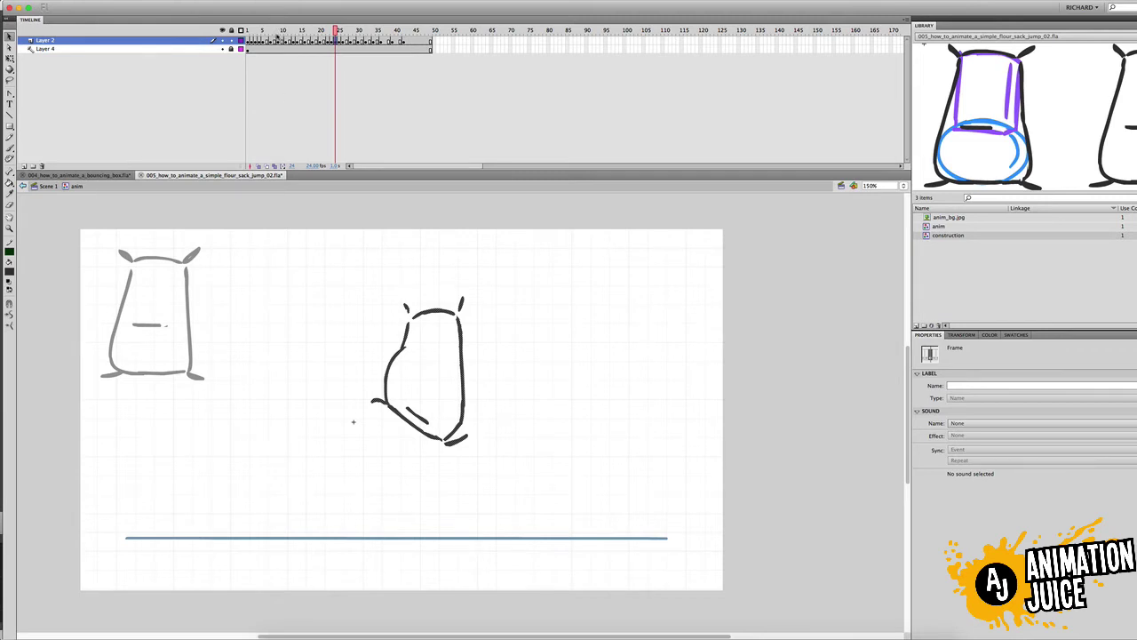
key("Return")
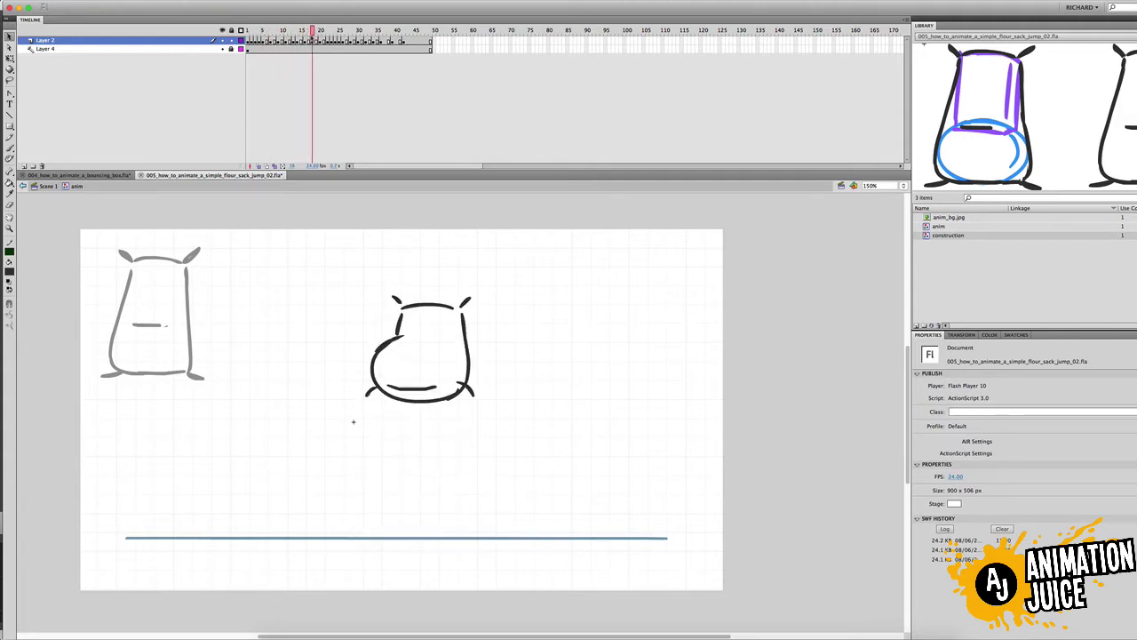
Save the document and preview the jump as a test movie.
left_click(972, 3)
left_click(987, 16)
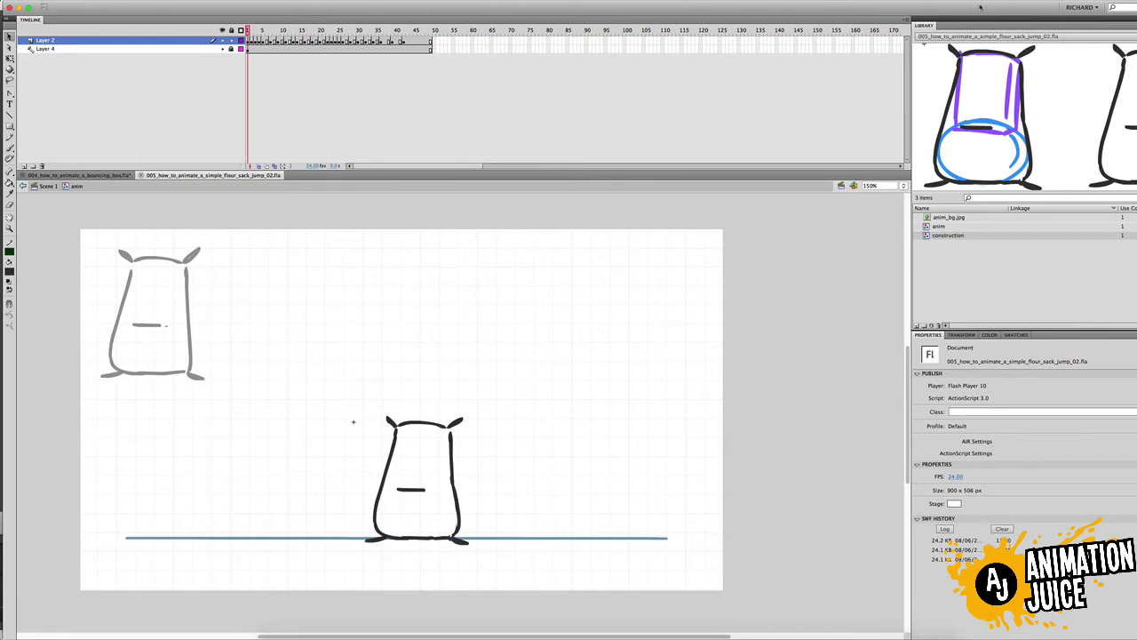
key("super+Return")
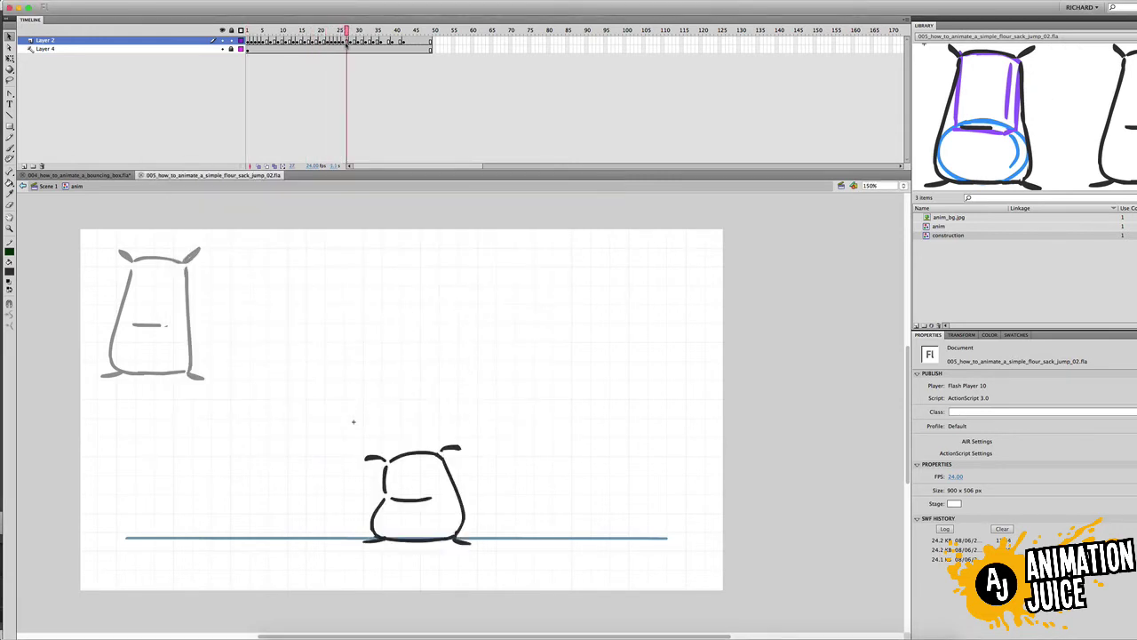
Make the stretched landing pose at frame 25 slightly narrower by scaling it in from its left side.
left_click_drag(346, 46, 340, 51)
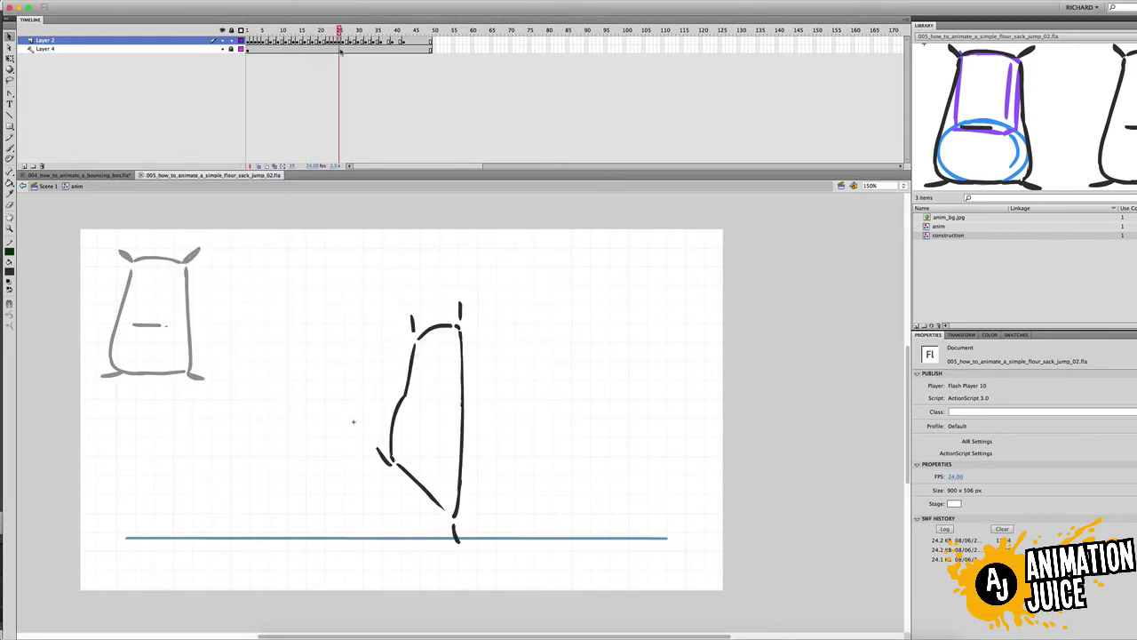
left_click(340, 43)
key("q")
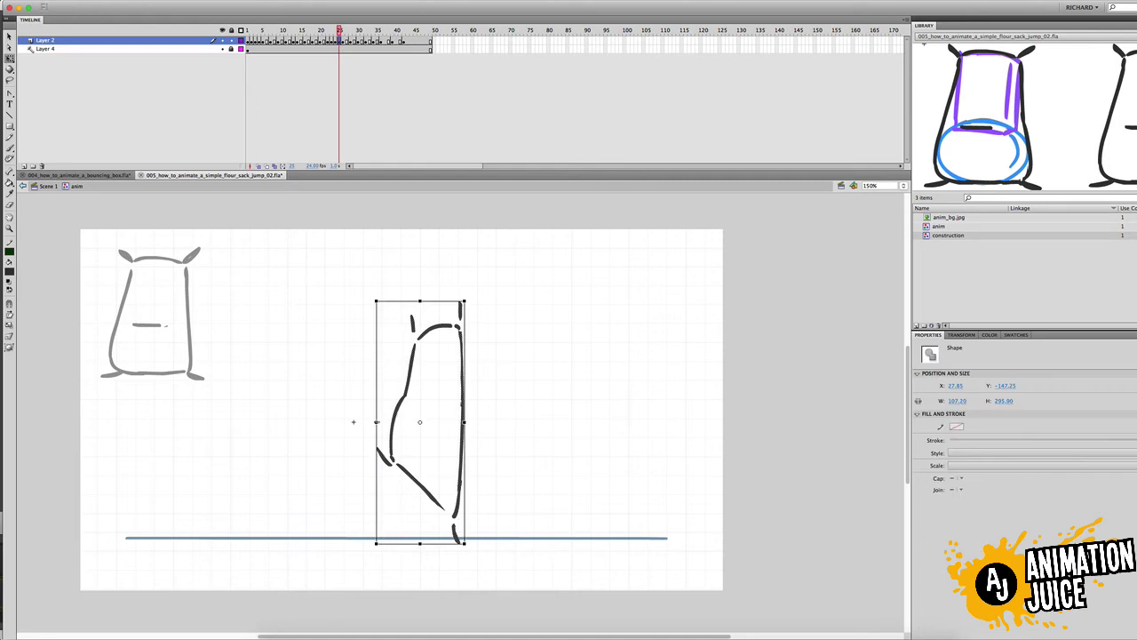
mouse_move(376, 422)
left_mouse_down()
mouse_move(382, 436)
mouse_move(383, 421)
left_mouse_up()
Shift the Layer 2 keyframes after the stretched pose one frame later to free up frame 26.
mouse_move(341, 32)
left_mouse_down()
mouse_move(328, 39)
mouse_move(384, 42)
mouse_move(248, 36)
left_mouse_up()
left_click(344, 42)
left_click(402, 41, "shift")
left_click(339, 42)
Paste a copy of the slightly squashed pose in place on a new blank keyframe at frame 26 of Layer 2.
key("Return")
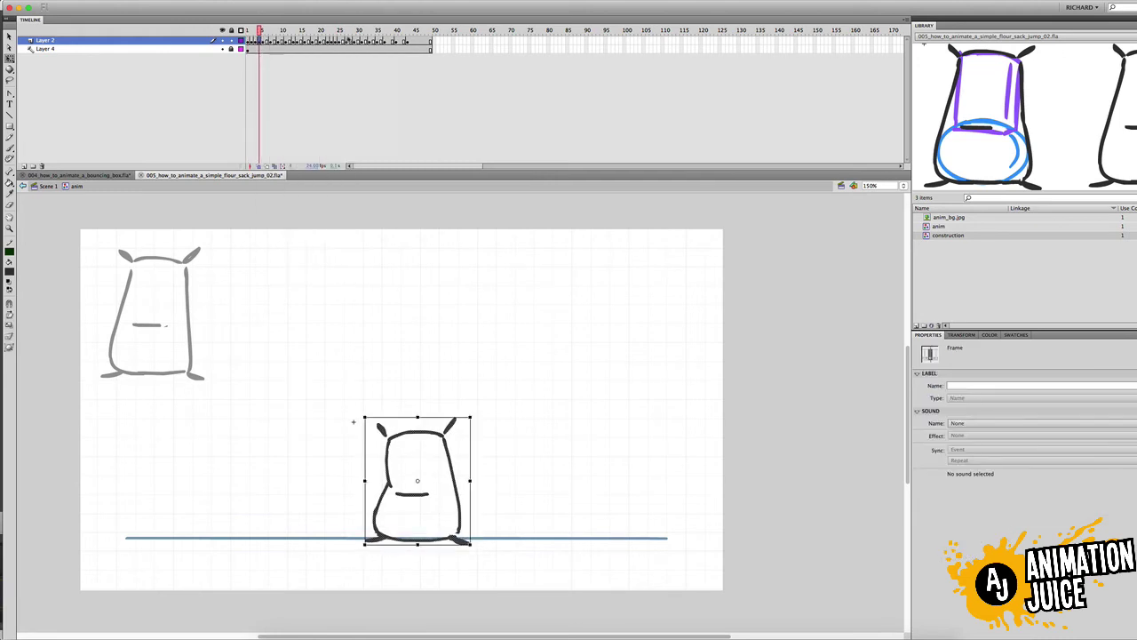
left_click(343, 43)
left_click(346, 42)
key("super+c")
left_click(342, 43)
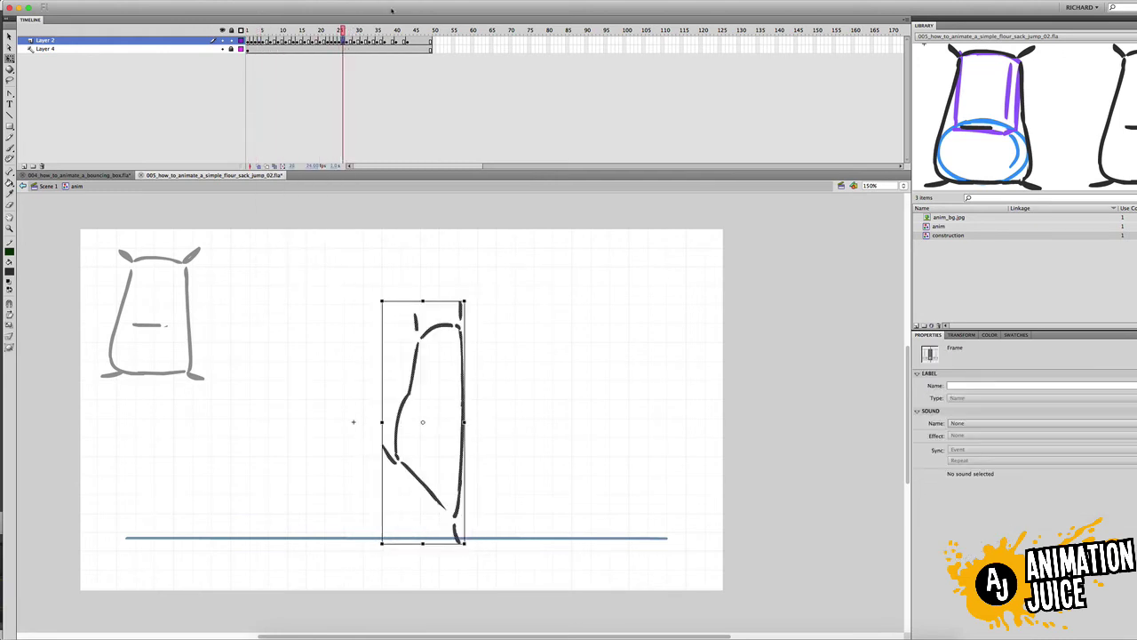
key("F7")
key("super+shift+v")
Play the timeline and preview the test movie to check the added landing in-between.
key("Return")
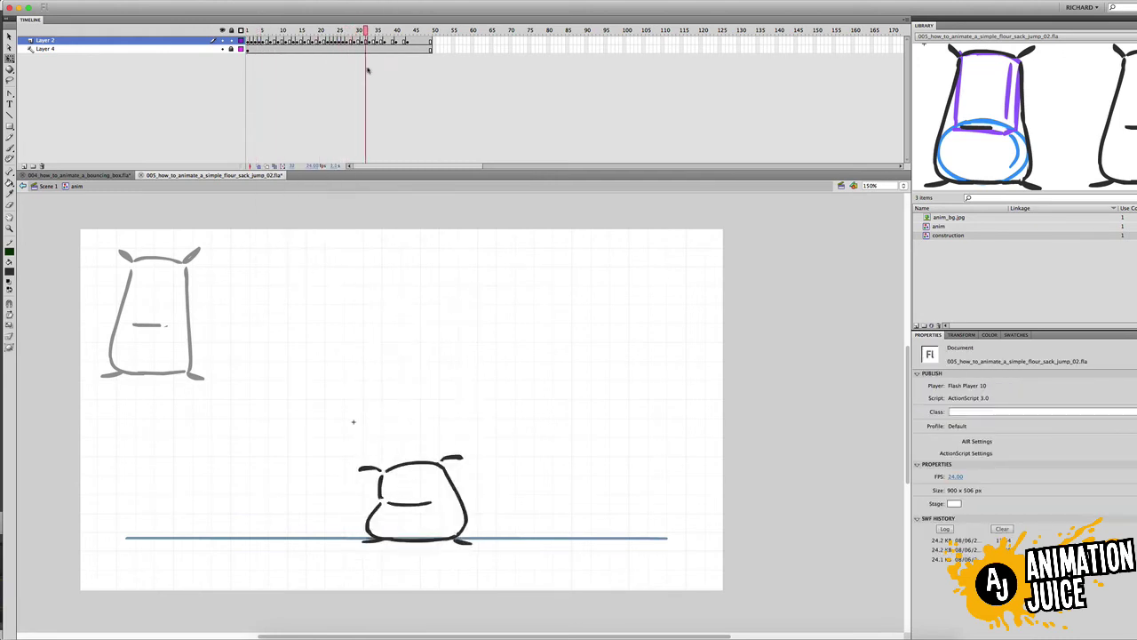
key("ctrl+Return")
key("ctrl+w")
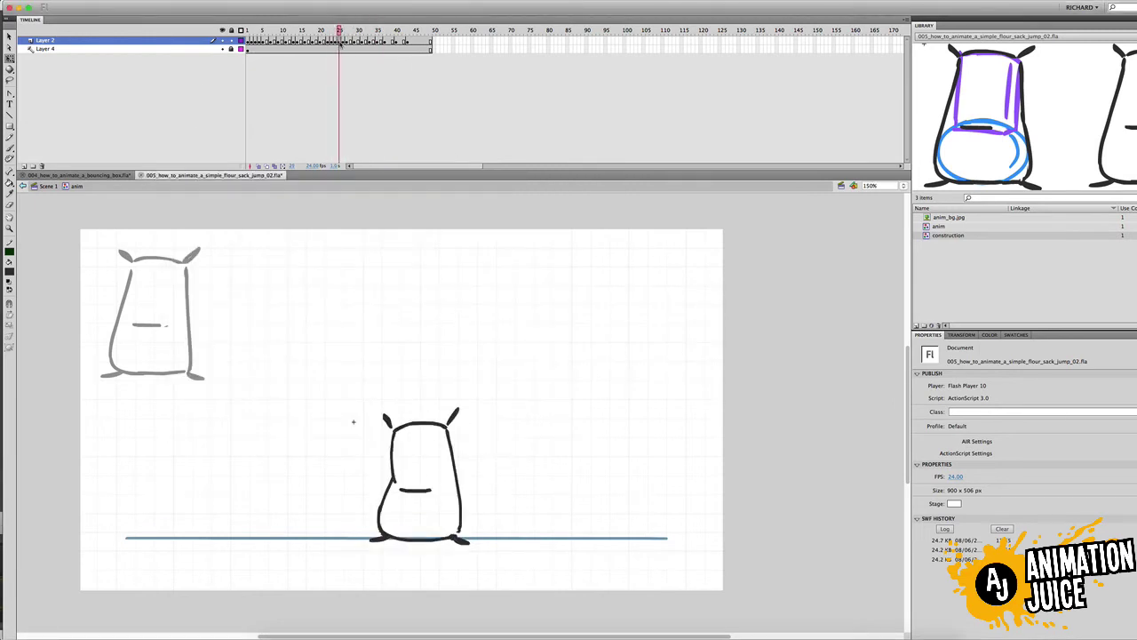
Lasso the sack's body and ears above the feet at frame 38 of Layer 2 and group them.
key("b")
left_click_drag(344, 33, 392, 62)
left_click(392, 41)
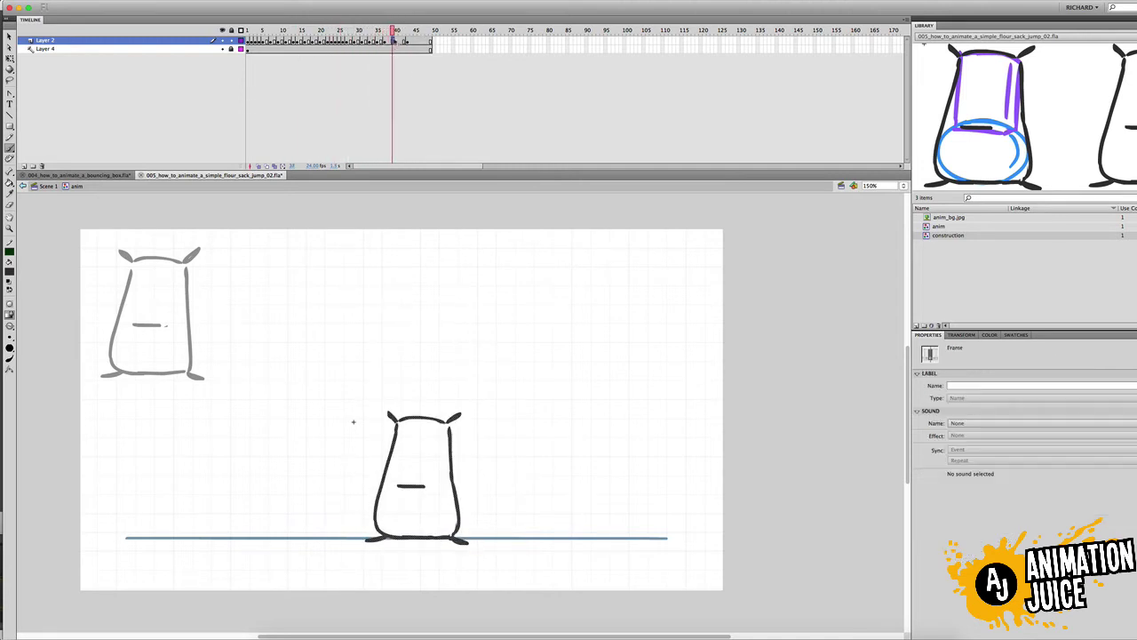
left_click(388, 41)
key("z")
left_click(431, 448)
left_click(431, 448)
left_click(430, 447, "alt")
left_click(448, 438, "alt")
left_click_drag(458, 388, 402, 466)
key("l")
left_click_drag(412, 397, 360, 490)
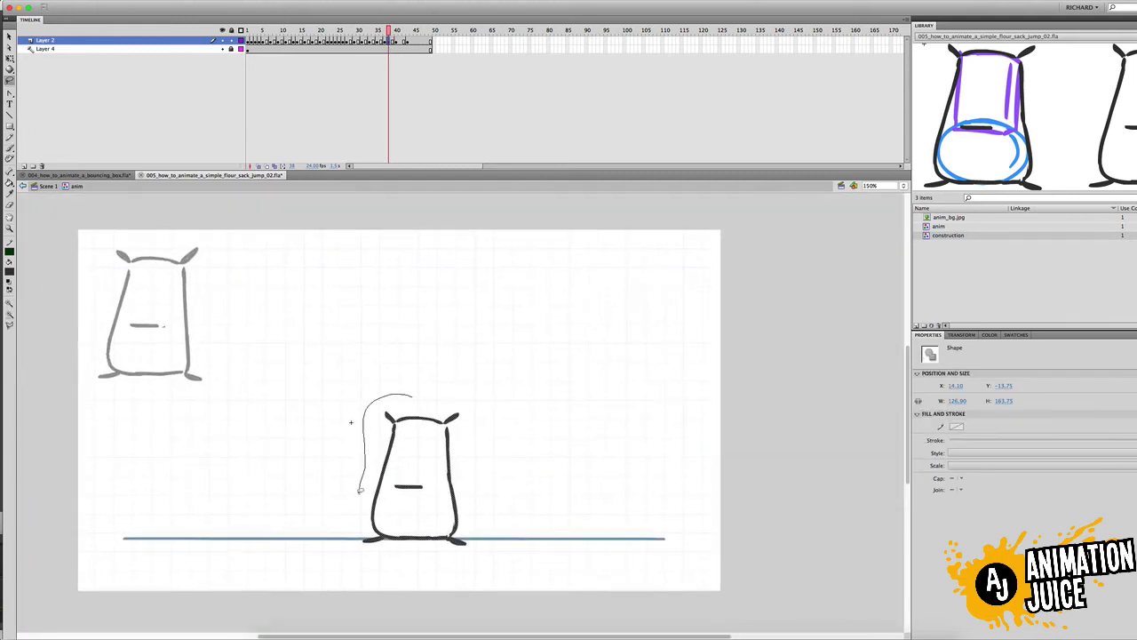
left_click_drag(436, 539, 424, 406)
key("super+g")
Stretch the grouped sack body slightly taller at frame 38 of Layer 2, leaving the feet in place.
key("q")
left_click(392, 32)
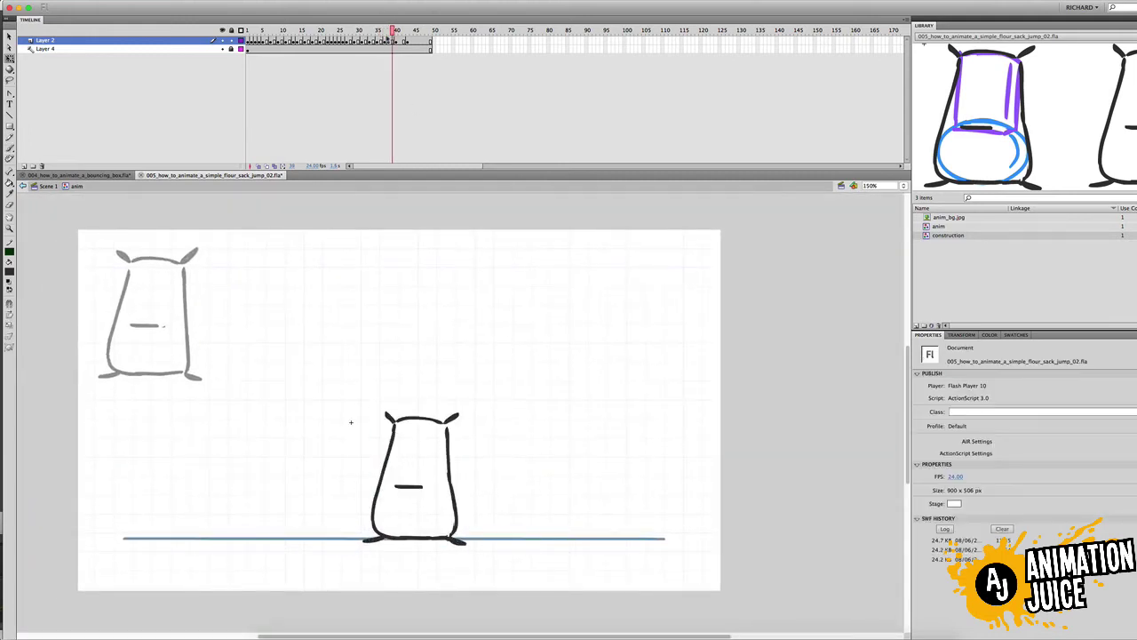
left_click(389, 41)
left_click(419, 417)
left_click_drag(388, 31, 392, 31)
left_click(389, 41)
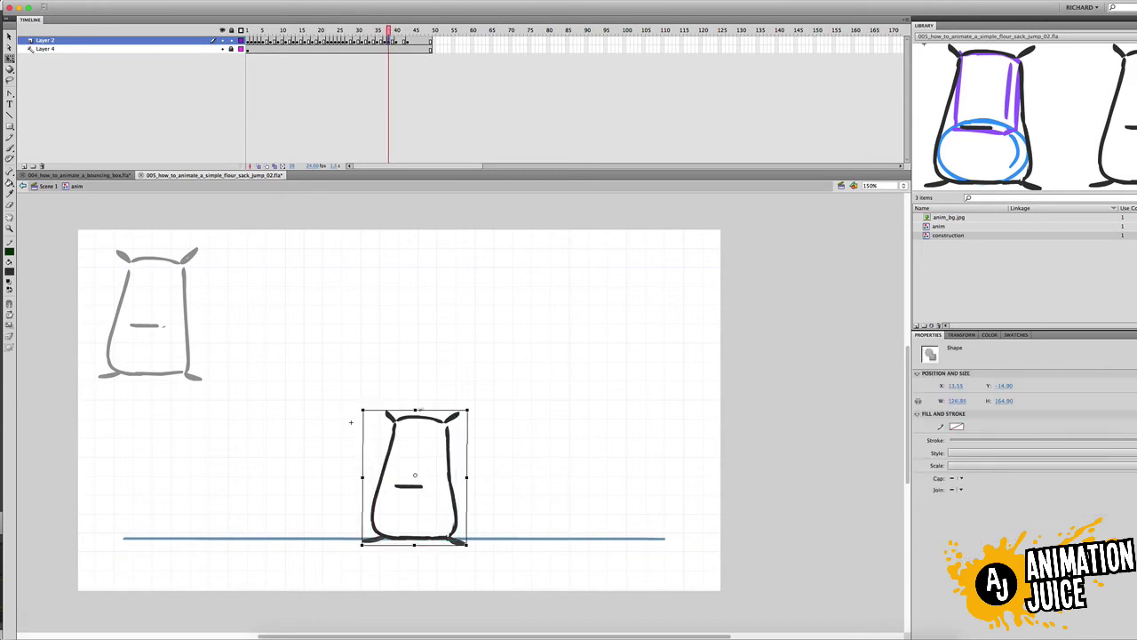
left_click(422, 417)
double_click(423, 398)
double_click(421, 424)
Fine-tune the height of the body group at frame 38 against the neighbouring pose.
left_click(389, 31)
left_click(389, 40)
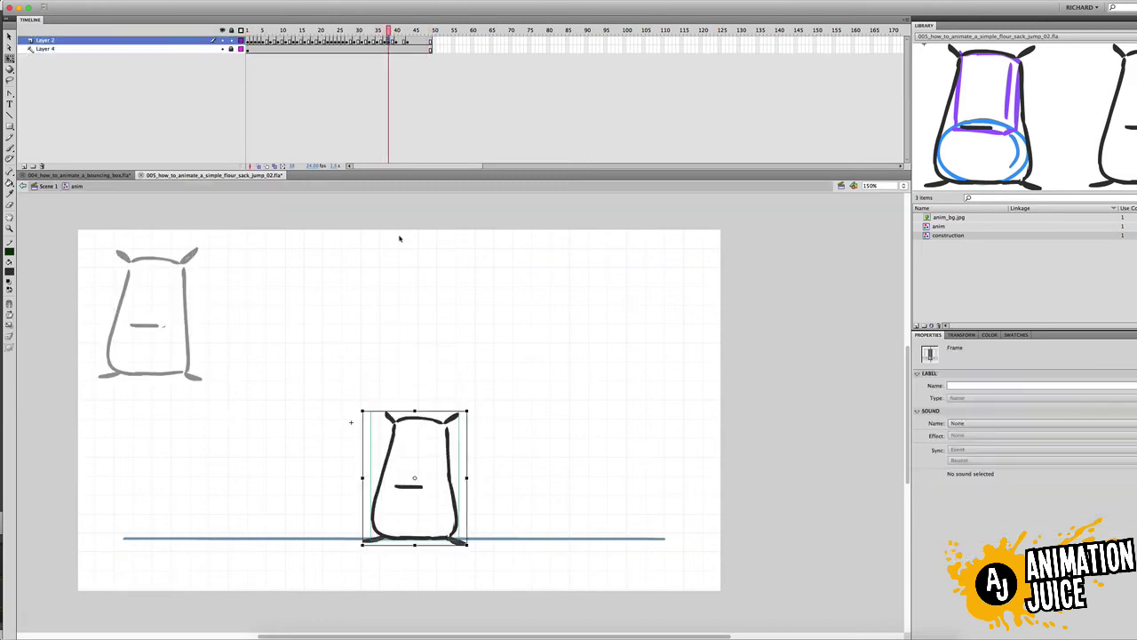
double_click(434, 387)
key("super+e")
left_click(421, 417)
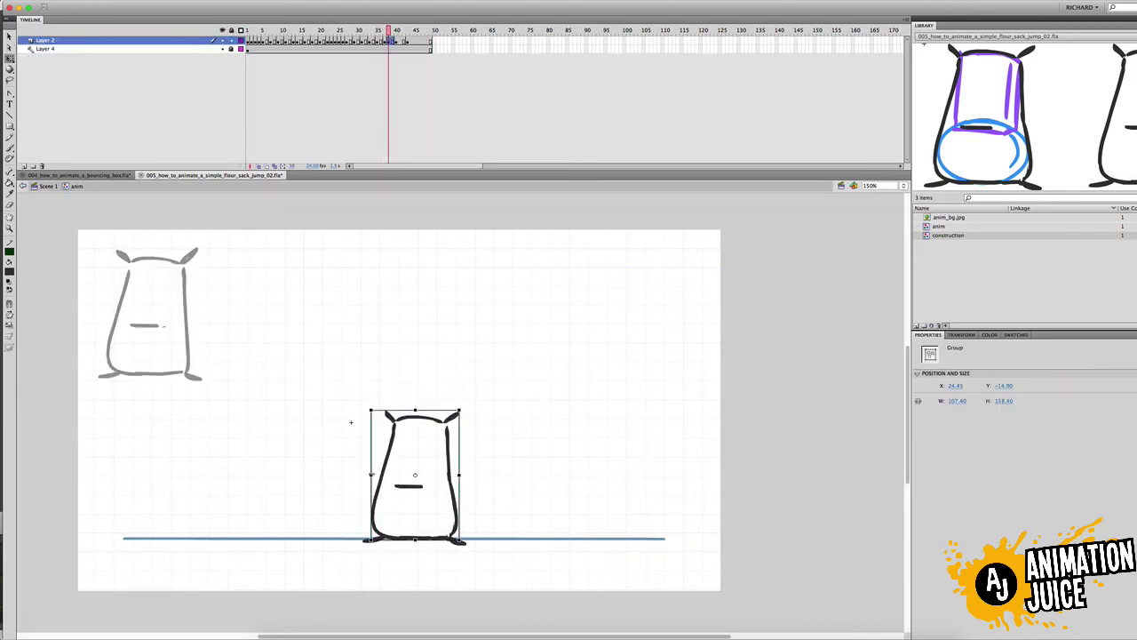
left_click_drag(389, 31, 389, 31)
left_click(389, 42)
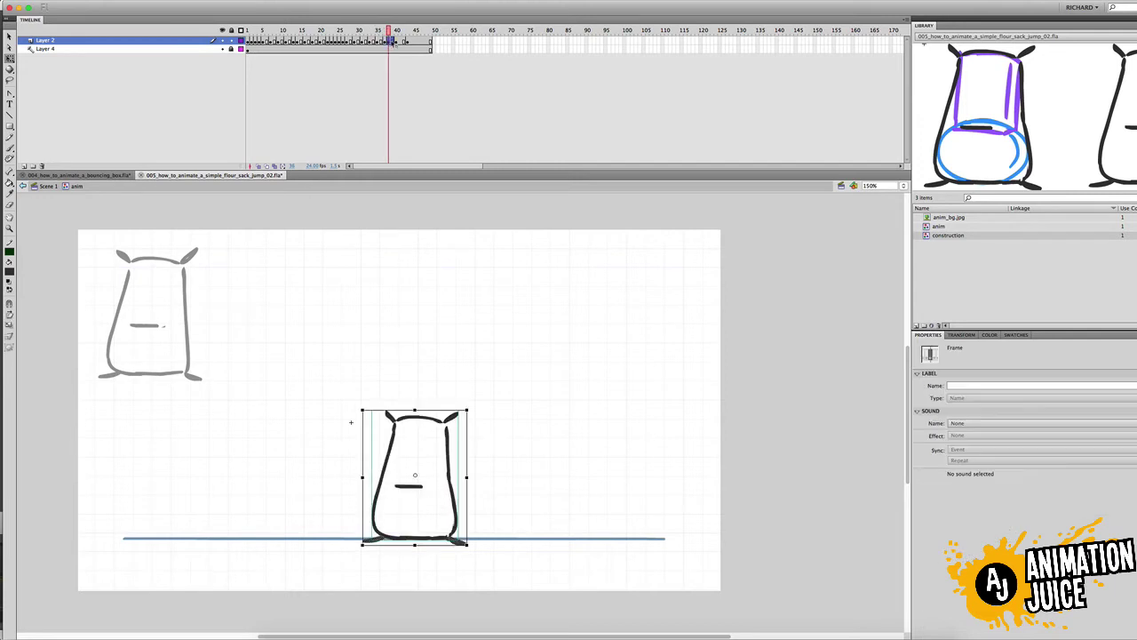
left_click_drag(415, 410, 416, 411)
Lasso the sack's body above the feet and scale the body group slightly at frame 40 of Layer 2.
left_click_drag(393, 31, 400, 31)
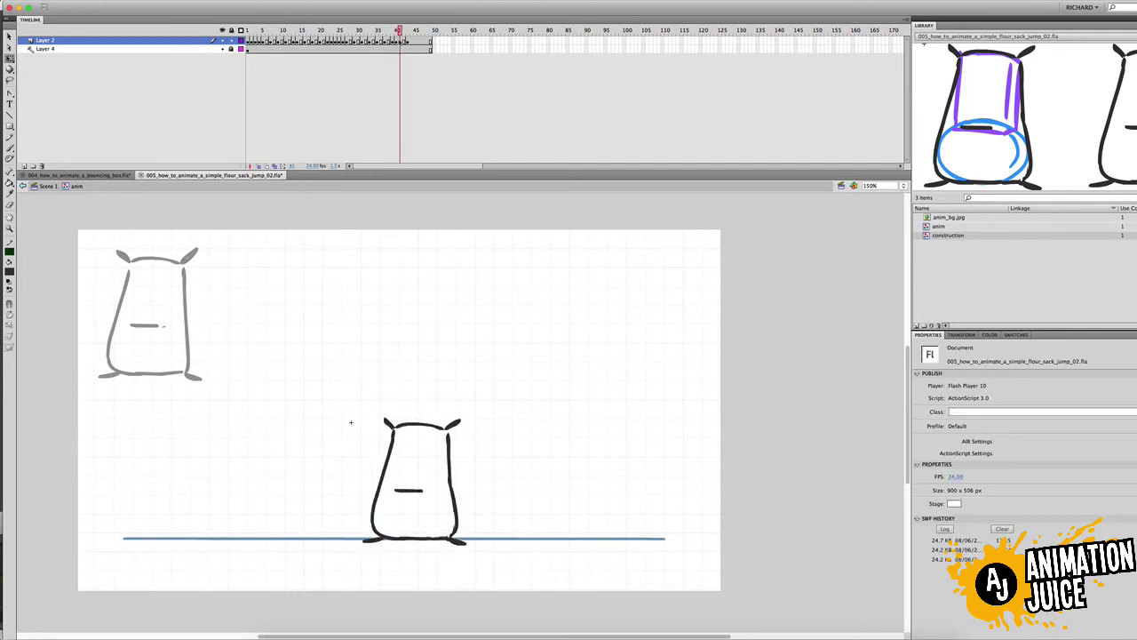
left_click(400, 42)
left_click(400, 43)
mouse_move(368, 393)
left_mouse_down()
mouse_move(417, 472)
mouse_move(372, 537)
left_mouse_up()
key("l")
key("comma")
key("comma")
key("period")
left_click(420, 419)
key("q")
key("ctrl+a")
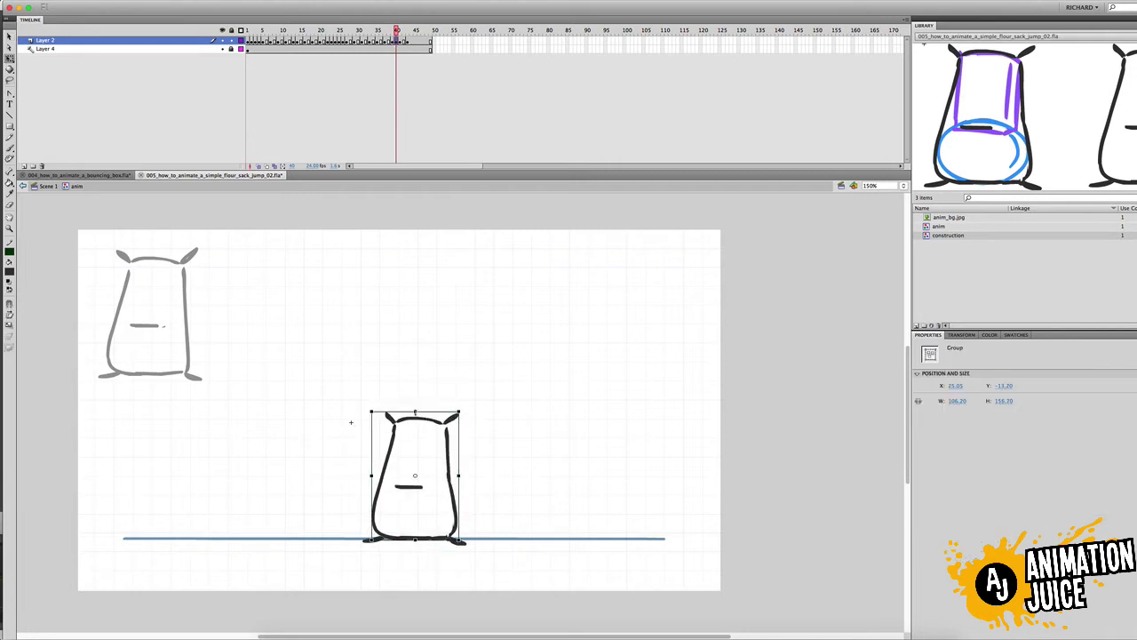
key("period")
key("comma")
key("period")
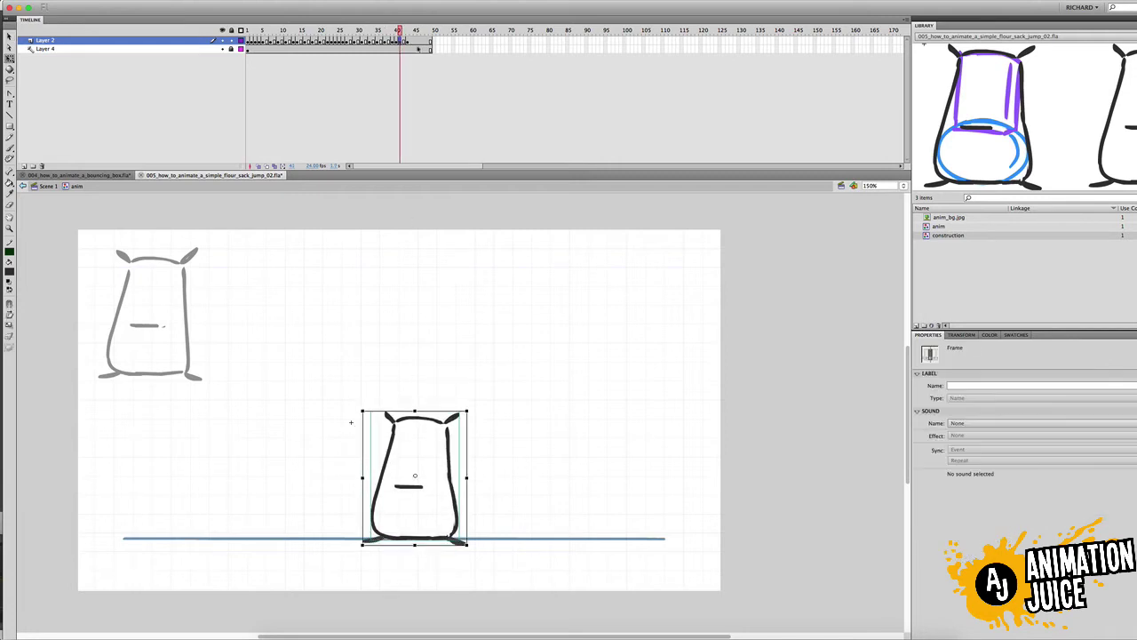
Squash the body group slightly lower and wider at frame 41 of Layer 2, comparing it with frame 40.
key("v")
key("period")
key("period")
key("comma")
key("comma")
left_click(418, 415)
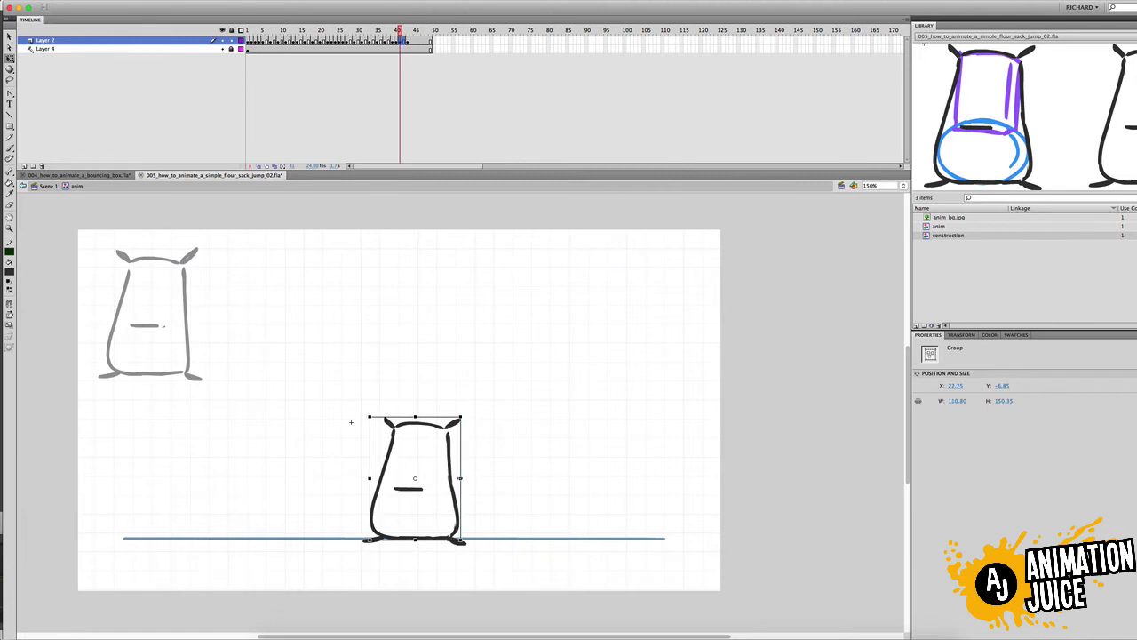
key("comma")
key("period")
key("comma")
key("period")
left_click(400, 42)
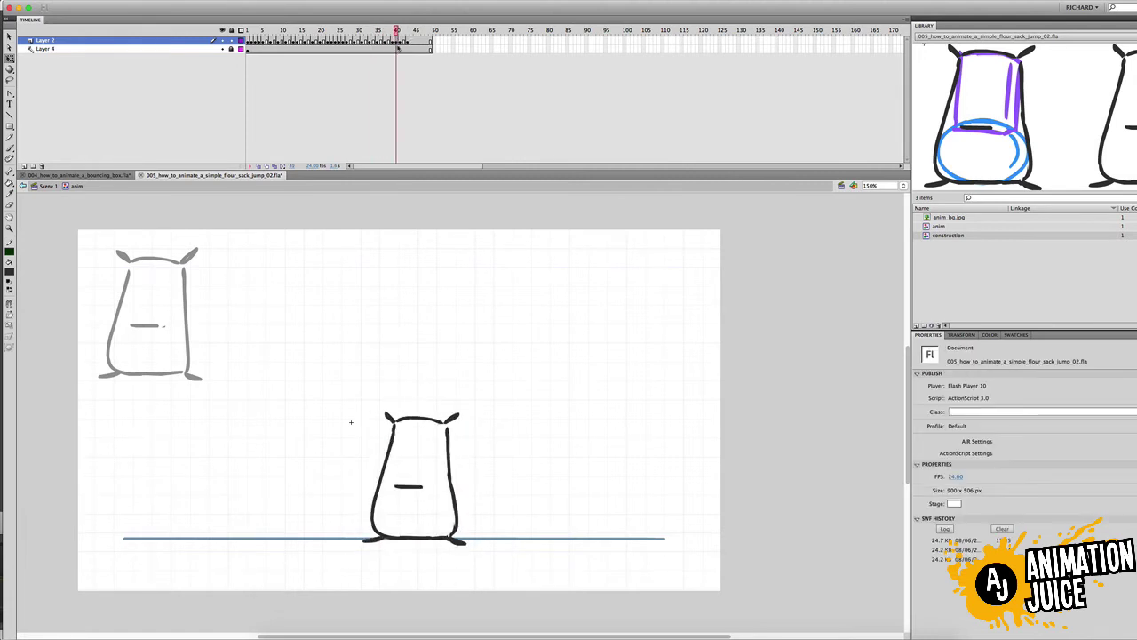
Scrub, step through and play the timeline to check the settling motion around frames 40 to 43.
left_click_drag(253, 31, 395, 64)
key("period")
key("period")
key("period")
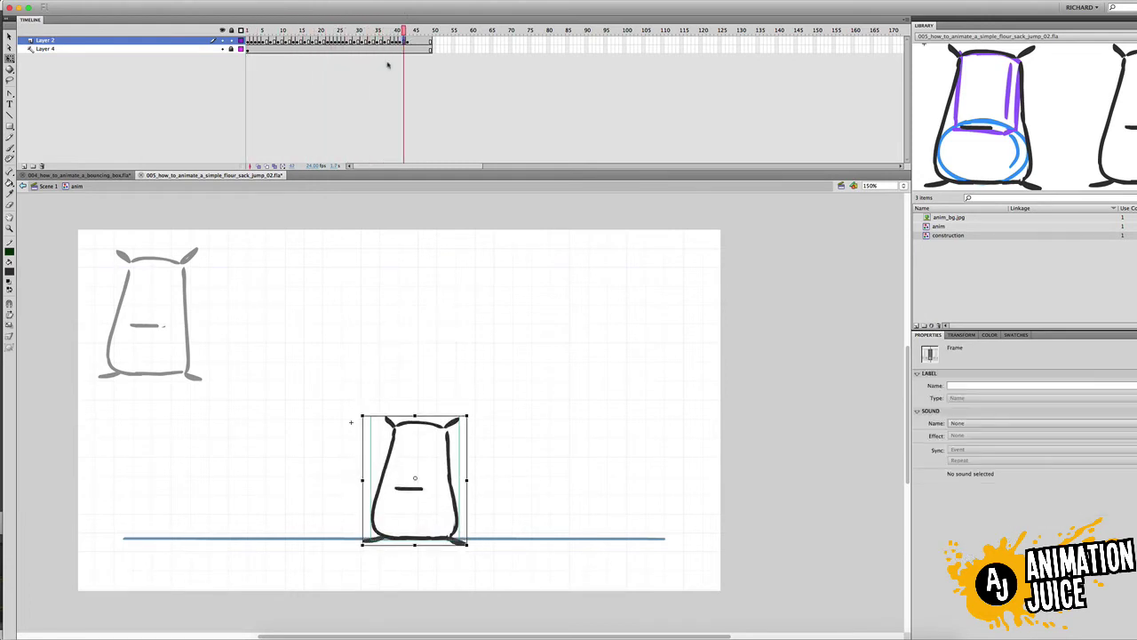
key("comma")
key("comma")
key("comma")
key("period")
key("period")
left_click(407, 41)
key("Return")
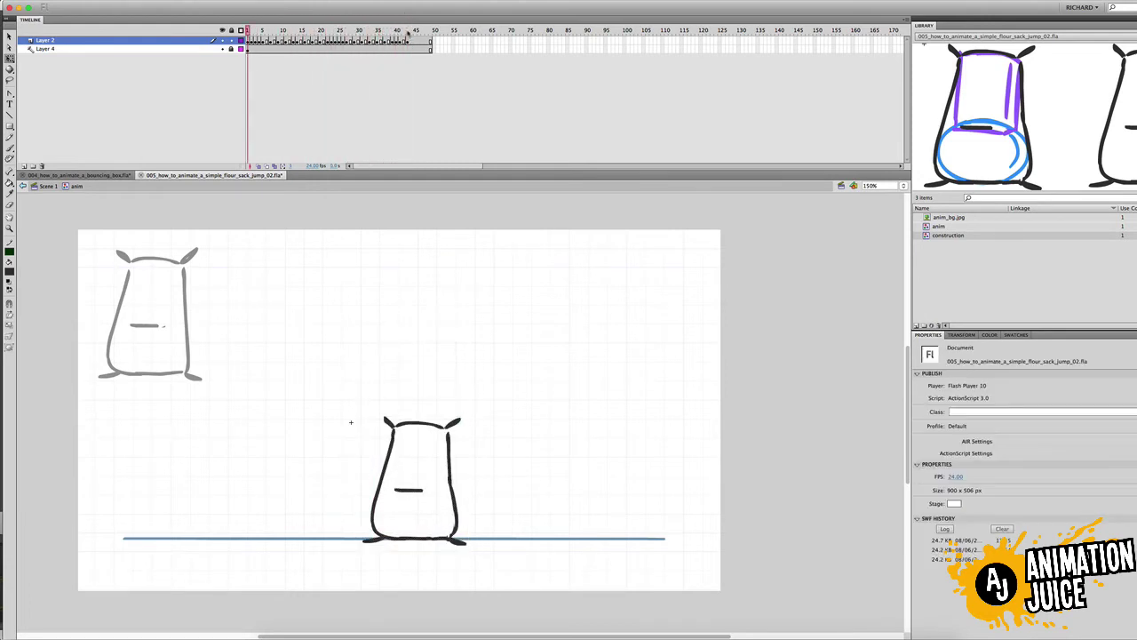
Adjust the body group's height at frame 41 using onion skinning as a guide, then turn onion skinning off.
left_click(400, 41)
left_click(406, 355)
left_click(416, 418)
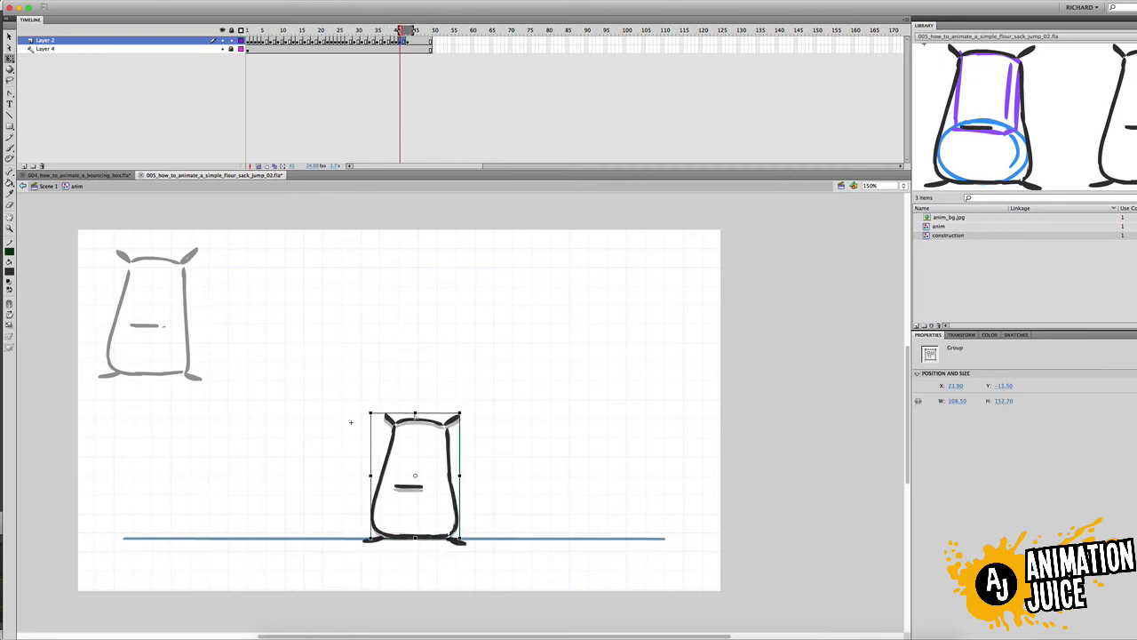
left_click(258, 166)
mouse_move(400, 31)
left_mouse_down()
mouse_move(409, 47)
mouse_move(393, 31)
mouse_move(411, 31)
mouse_move(396, 31)
left_mouse_up()
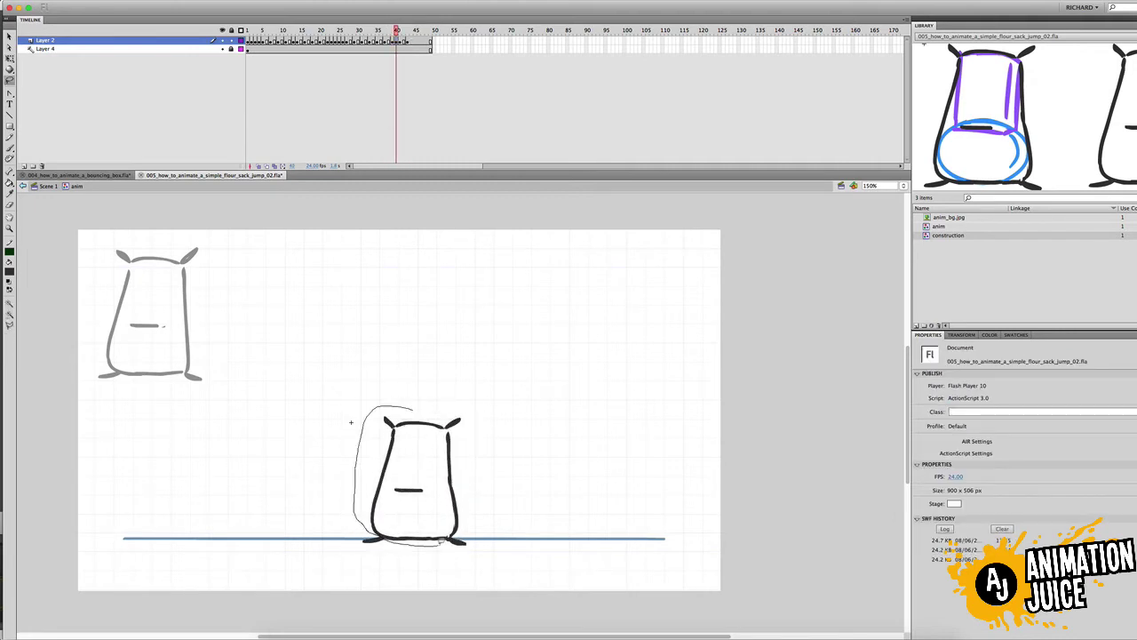
Lasso the sack's body above the feet at frame 40 and try squashing it slightly with Free Transform.
left_click_drag(441, 540, 448, 539)
left_click_drag(400, 395, 359, 506)
key("q")
mouse_move(445, 538)
left_mouse_down()
mouse_move(417, 396)
mouse_move(426, 414)
left_mouse_up()
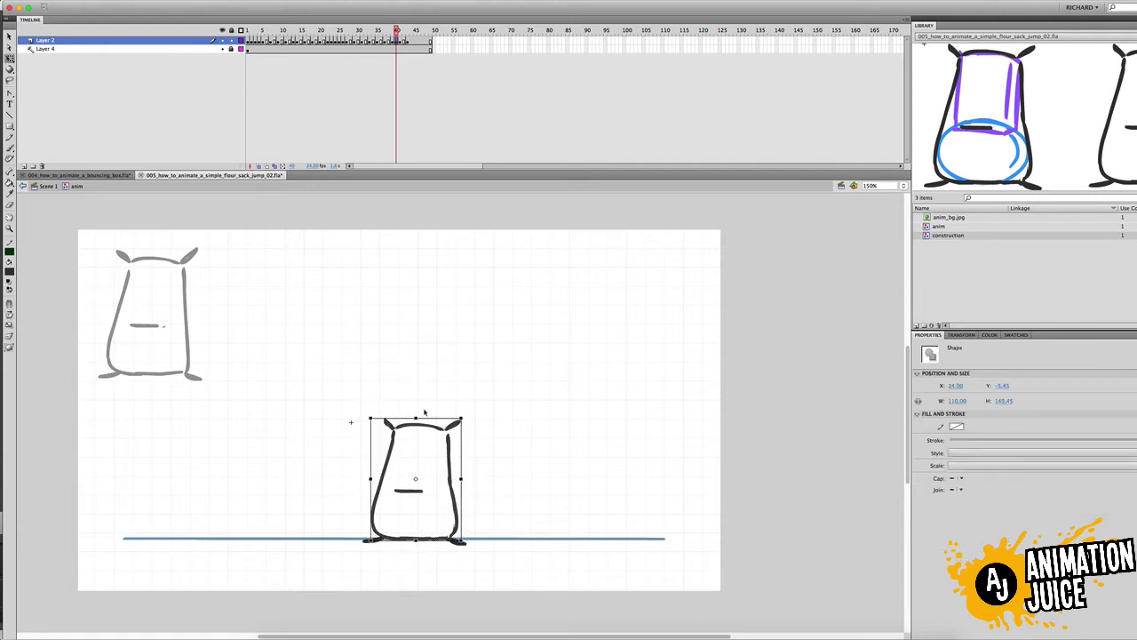
left_click(351, 422)
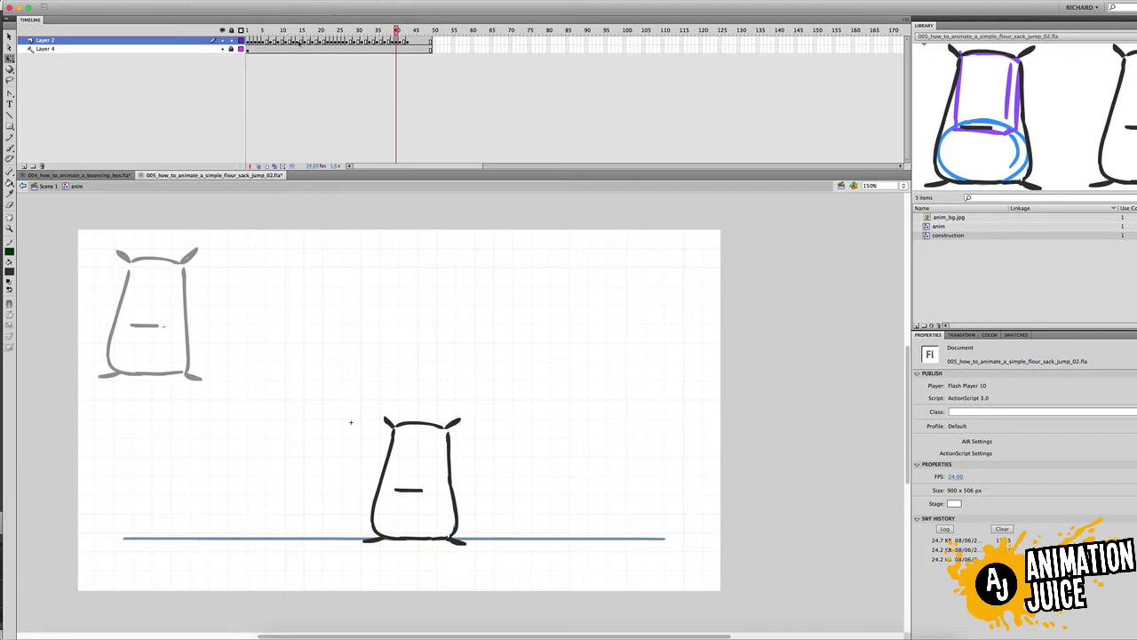
Step backward and forward through the landing and settle frames to examine the pose changes up to frame 39.
key("comma")
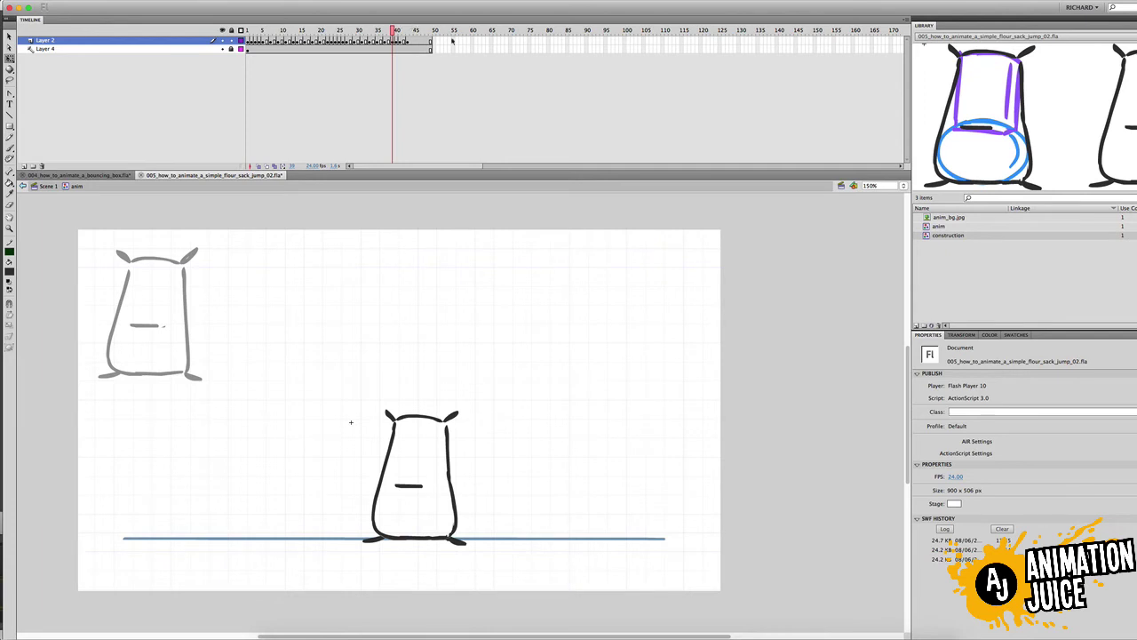
key("period")
key("comma")
key("comma")
key("comma")
key("comma")
key("comma")
key("comma")
key("comma")
key("comma")
key("comma")
key("comma")
key("comma")
key("comma")
key("comma")
key("comma")
key("period")
key("period")
key("period")
key("period")
key("period")
key("period")
key("period")
key("period")
key("period")
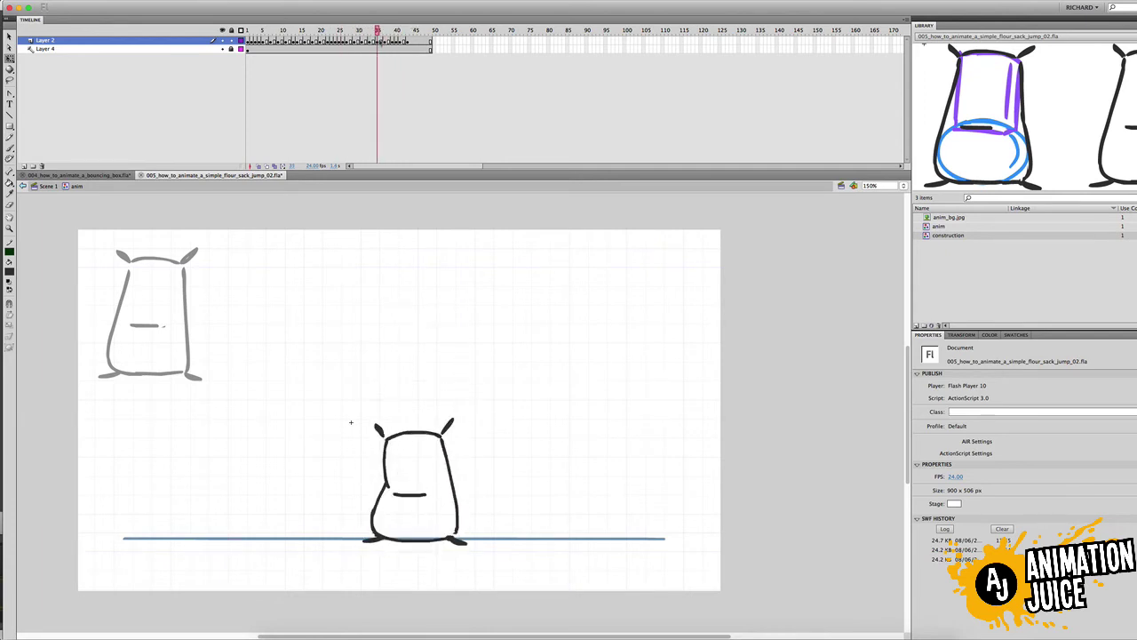
Insert a keyframe at frame 37 of Layer 2 and cut the lassoed body away from the feet.
key("period")
key("period")
key("F6")
key("l")
left_click_drag(398, 396, 356, 467)
left_click_drag(418, 542, 467, 540)
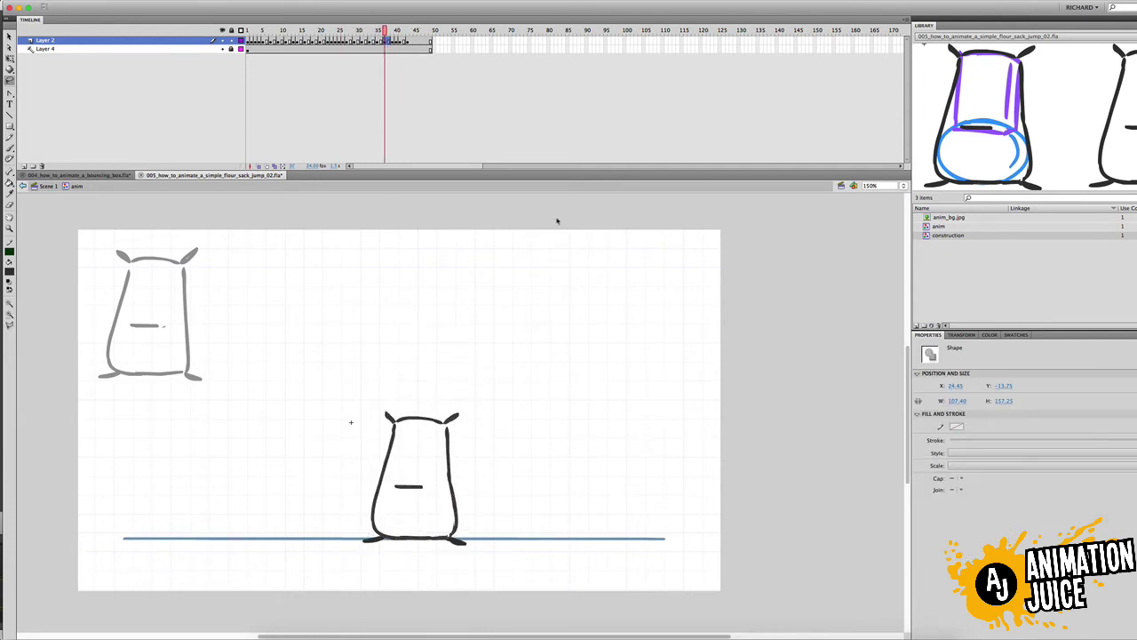
key("Delete")
Try placing the cut body on its own new layer by pasting it in place and naming the layer torso.
left_click(24, 166)
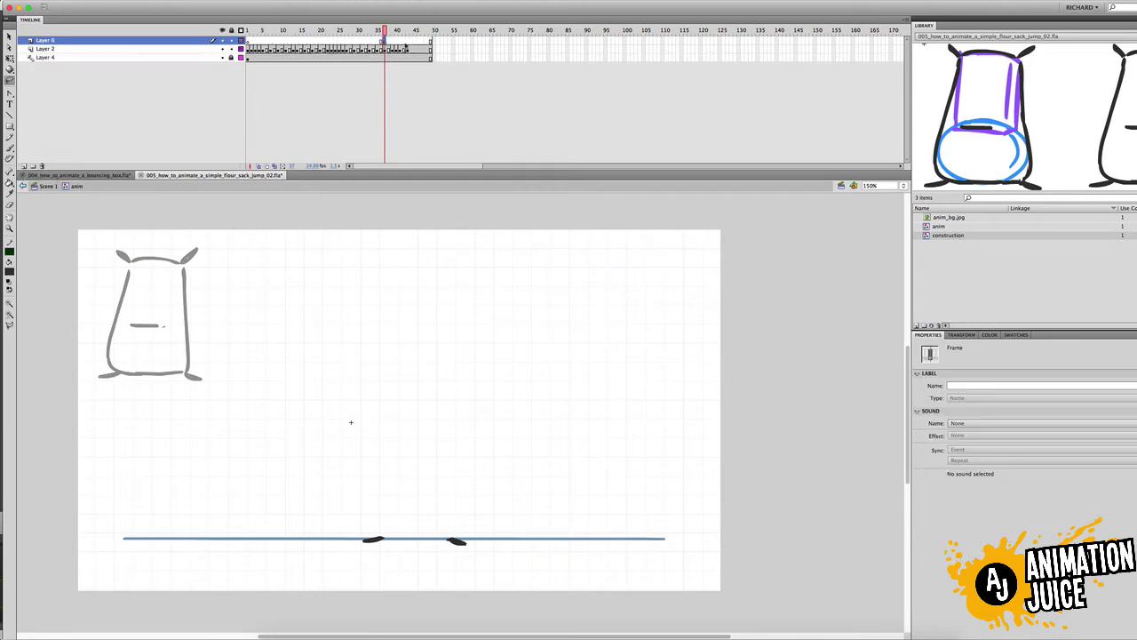
key("ctrl+shift+v")
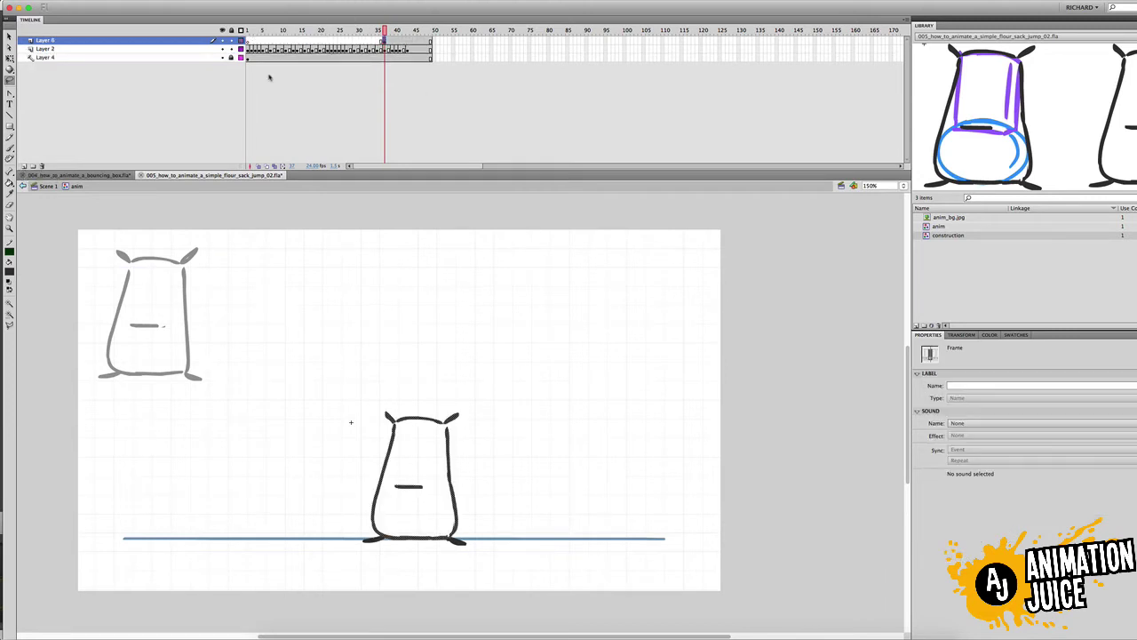
double_click(43, 40)
type("torso")
key("Return")
left_click(37, 167)
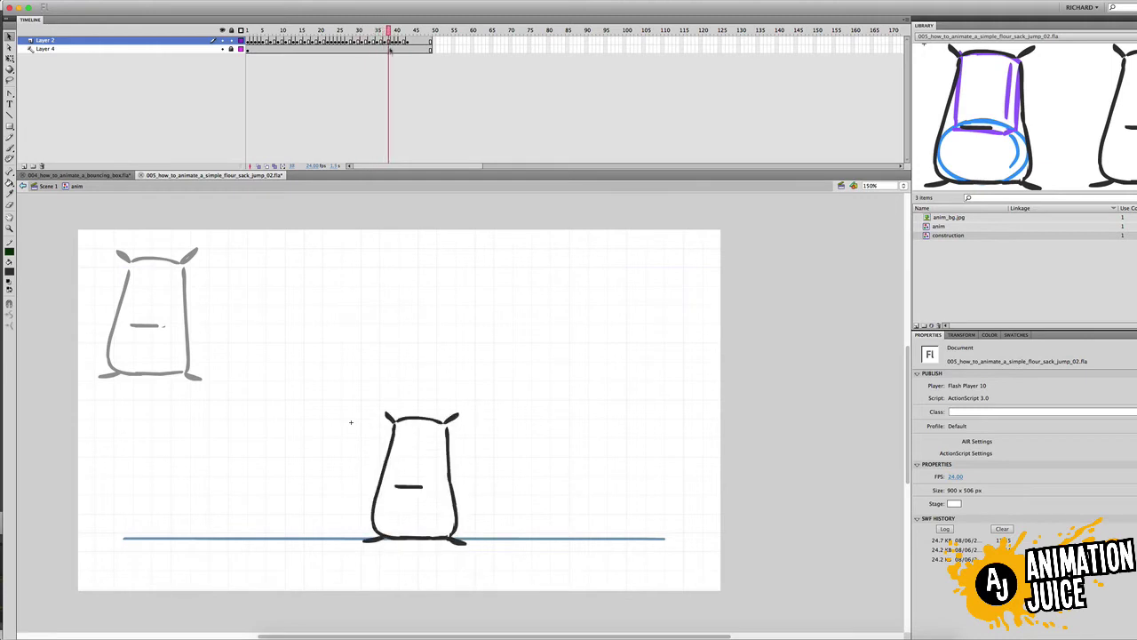
Lasso and group the sack's body above the feet at frame 40 of Layer 2, and squash it slightly.
left_click_drag(390, 50, 408, 48)
left_click(396, 41)
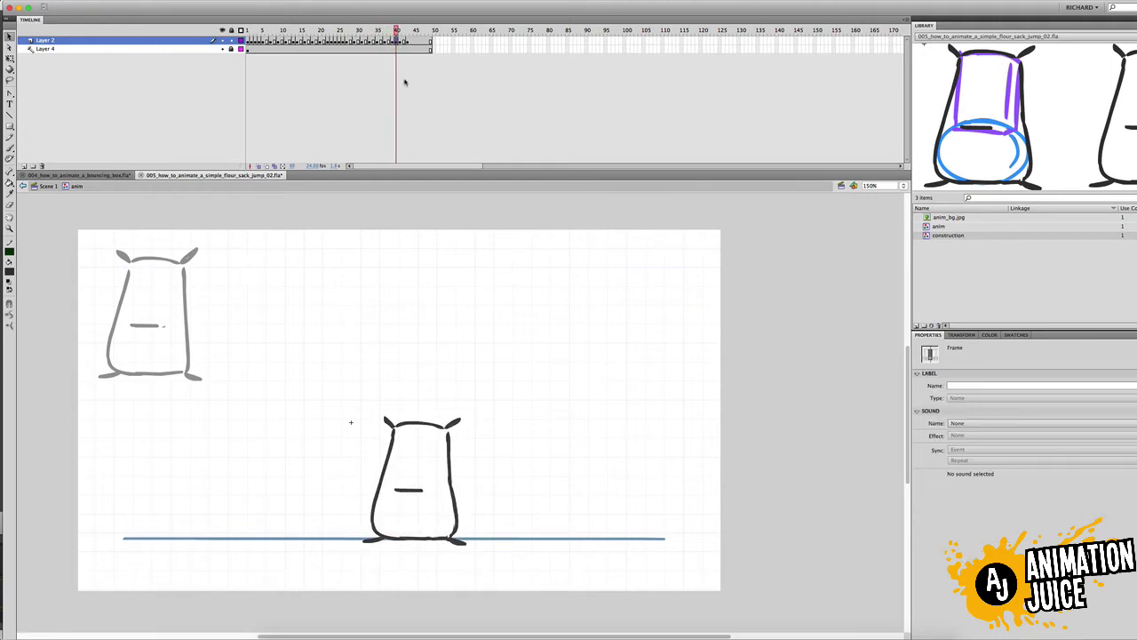
key("comma")
key("period")
key("l")
mouse_move(398, 391)
left_mouse_down()
mouse_move(374, 536)
mouse_move(427, 393)
left_mouse_up()
key("super+g")
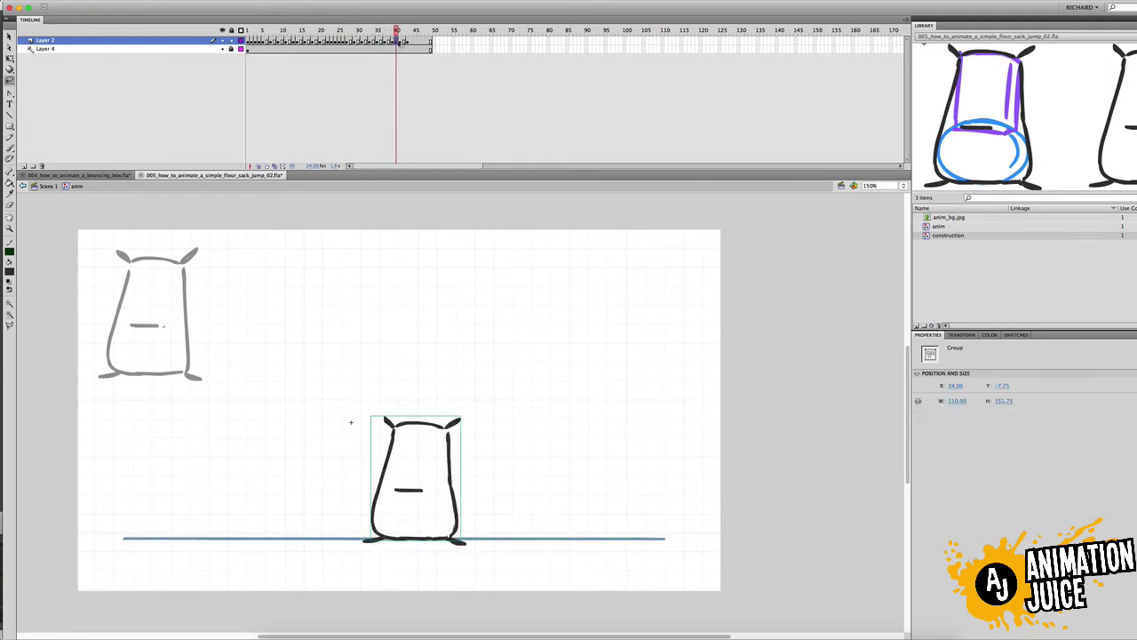
key("ctrl+b")
key("q")
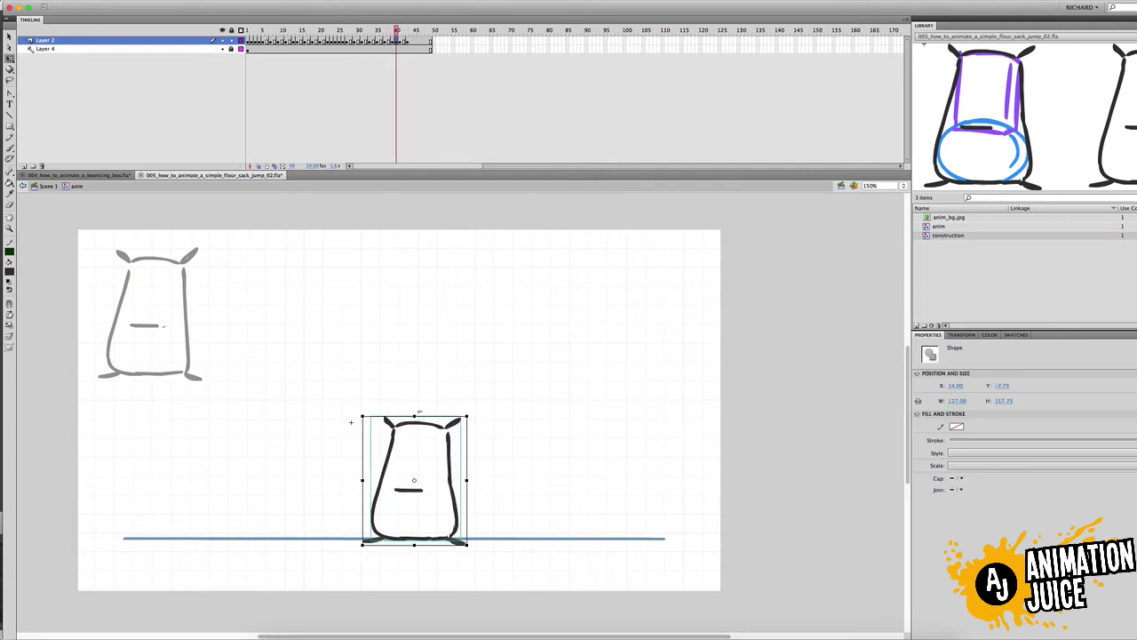
key("ctrl+g")
Clear the keyframe at frame 41 of Layer 2, and stretch the body group slightly upward at frame 39.
right_click(401, 47)
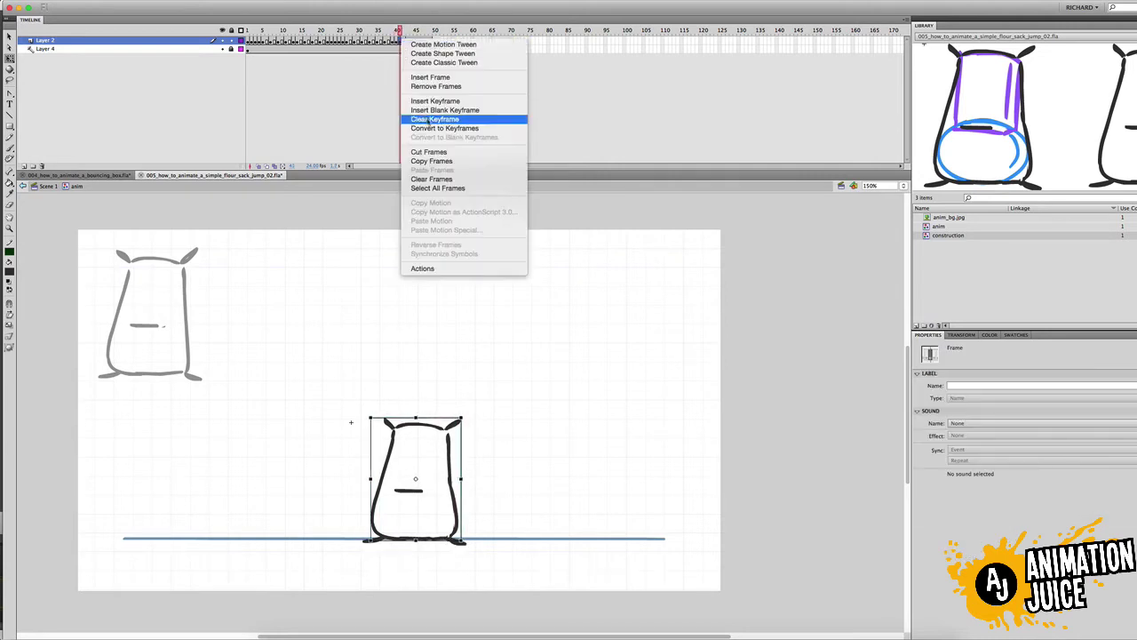
left_click(418, 117)
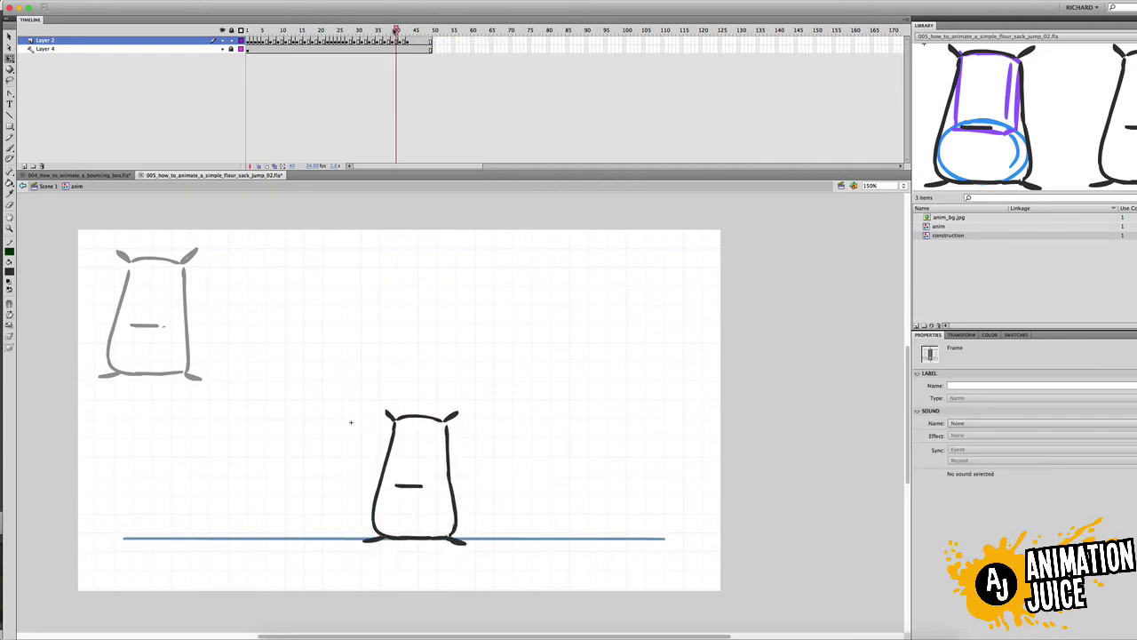
left_click(392, 42)
key("shift+F6")
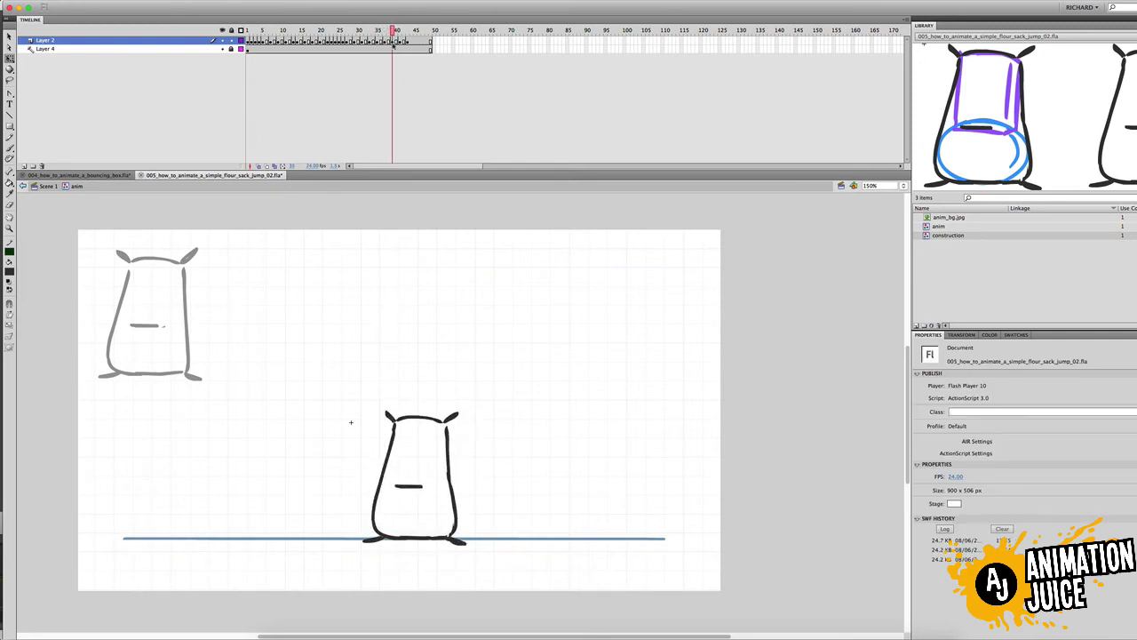
left_click(392, 41)
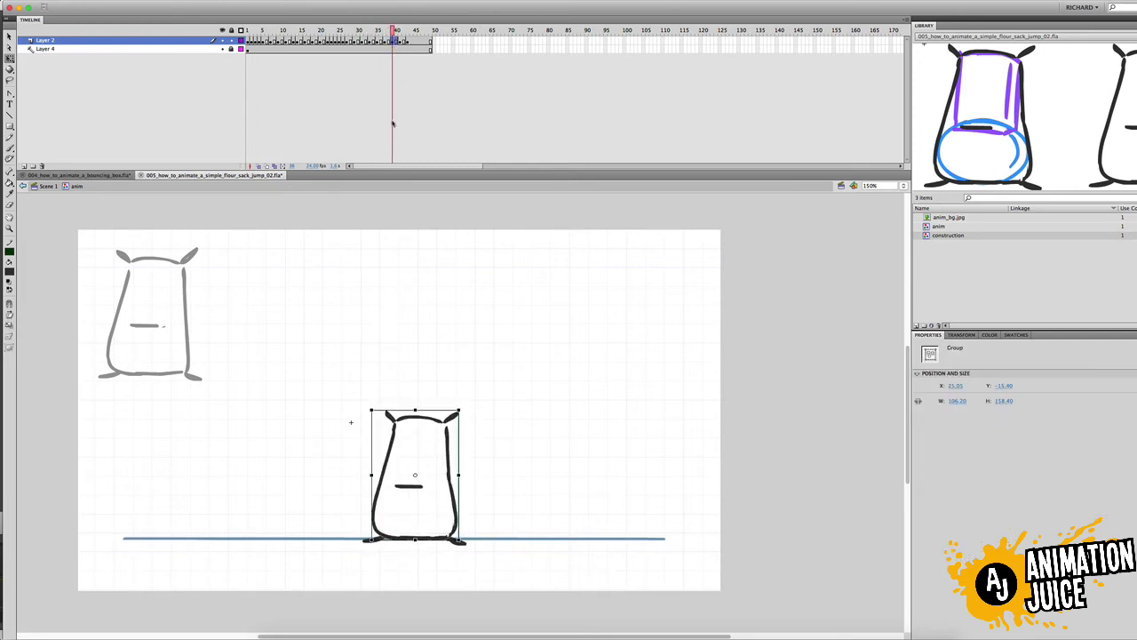
Scrub and step through the settle frames up to frame 43 to compare the adjusted poses.
left_click(366, 31)
left_click(392, 41)
left_click(381, 32)
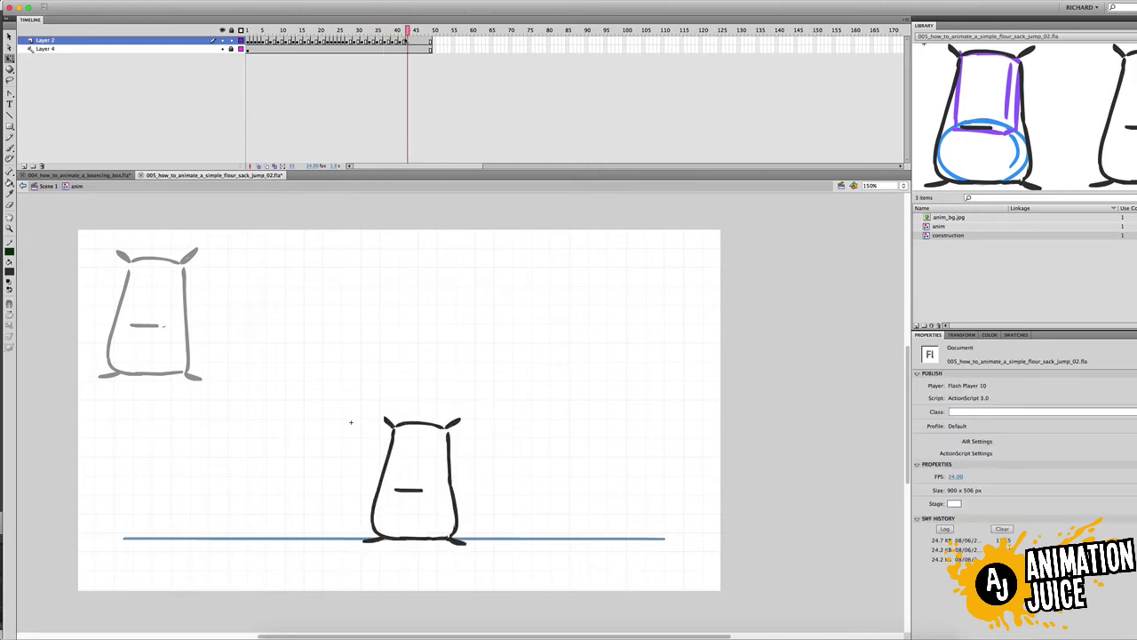
left_click(401, 42)
key("comma")
key("comma")
key("comma")
key("comma")
left_click(402, 41)
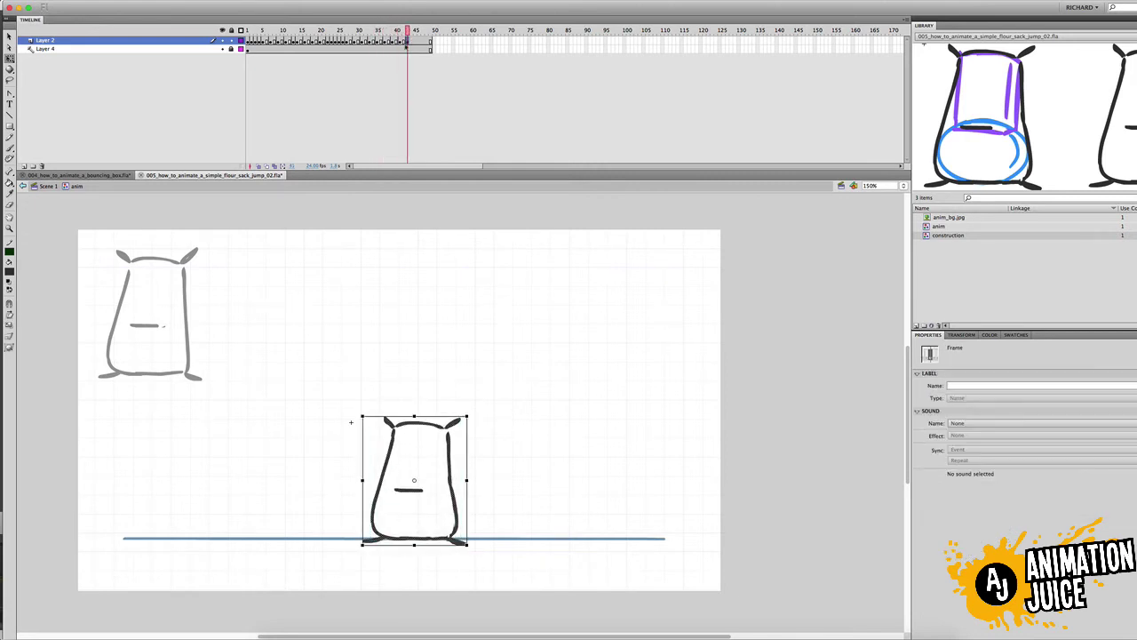
Compare the body group at frame 40 with its neighbouring poses using onion skinning.
left_click(421, 407)
left_click(415, 424)
left_click(259, 166)
left_click(396, 40)
left_click(416, 424)
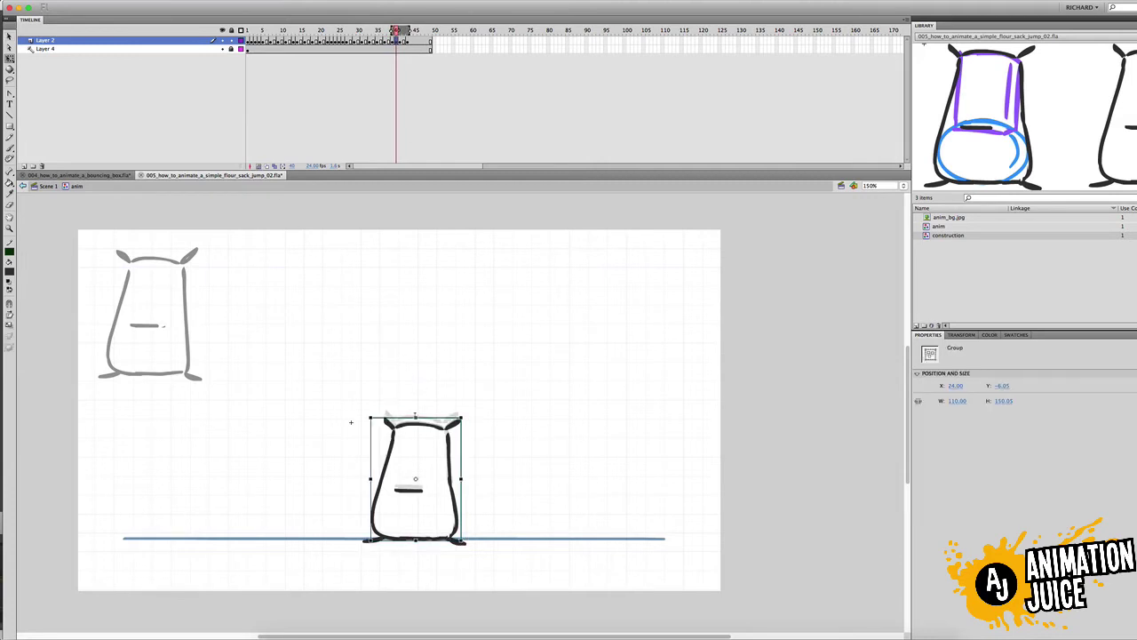
left_click(260, 166)
Stretch the body group slightly taller at frame 41 of Layer 2 and check it against frame 39.
left_click(405, 41)
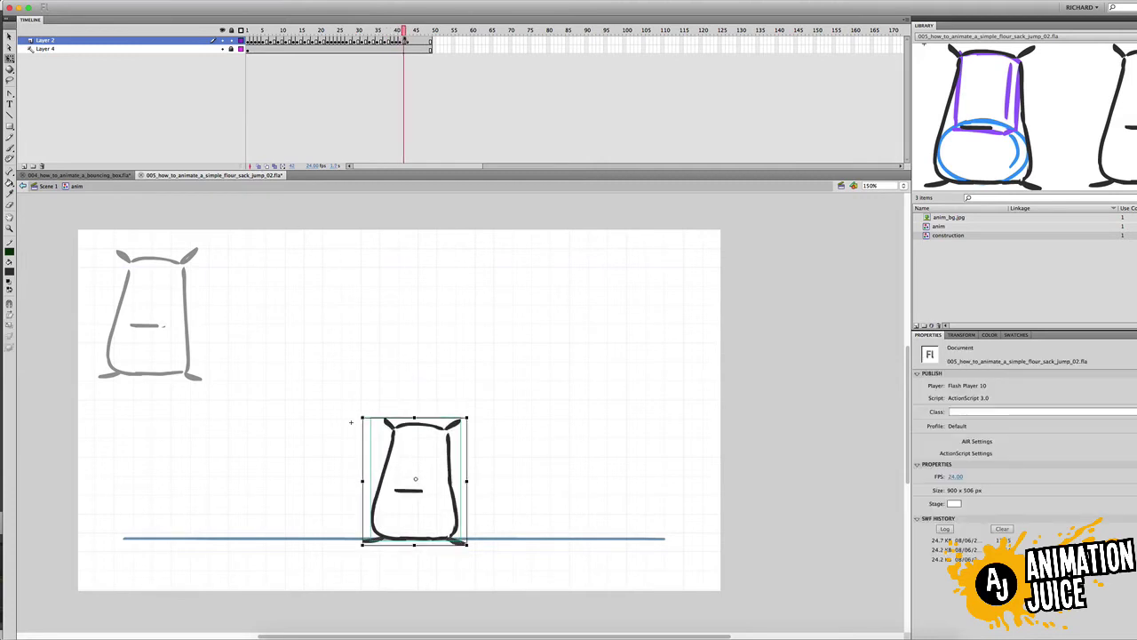
left_click(401, 41)
left_click(419, 409)
left_click(417, 425)
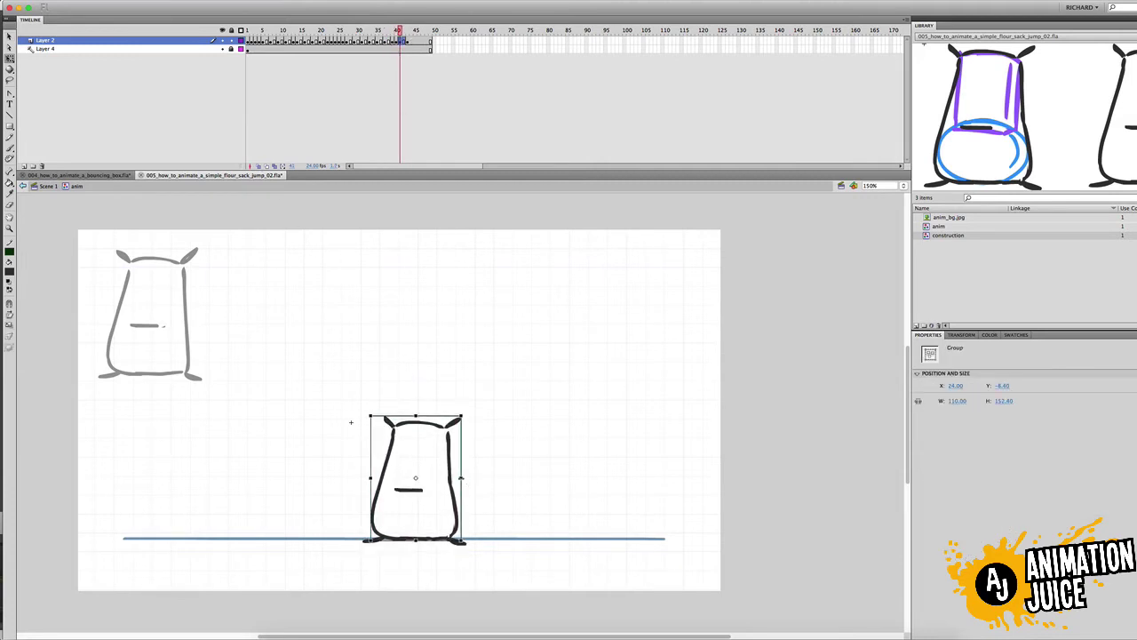
left_click(408, 32)
left_click(393, 41)
left_click(411, 402)
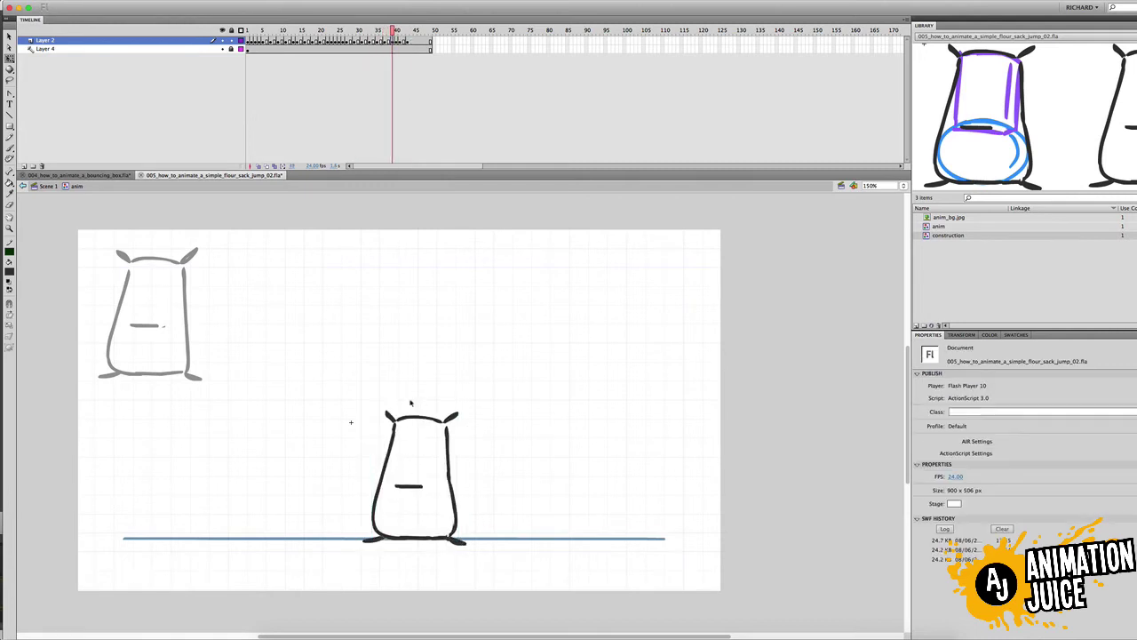
Adjust the body group's height slightly at frame 39 of Layer 2 and compare it with the pose at frame 40.
left_click(415, 419)
key("super+b")
key("super+g")
left_click(386, 34)
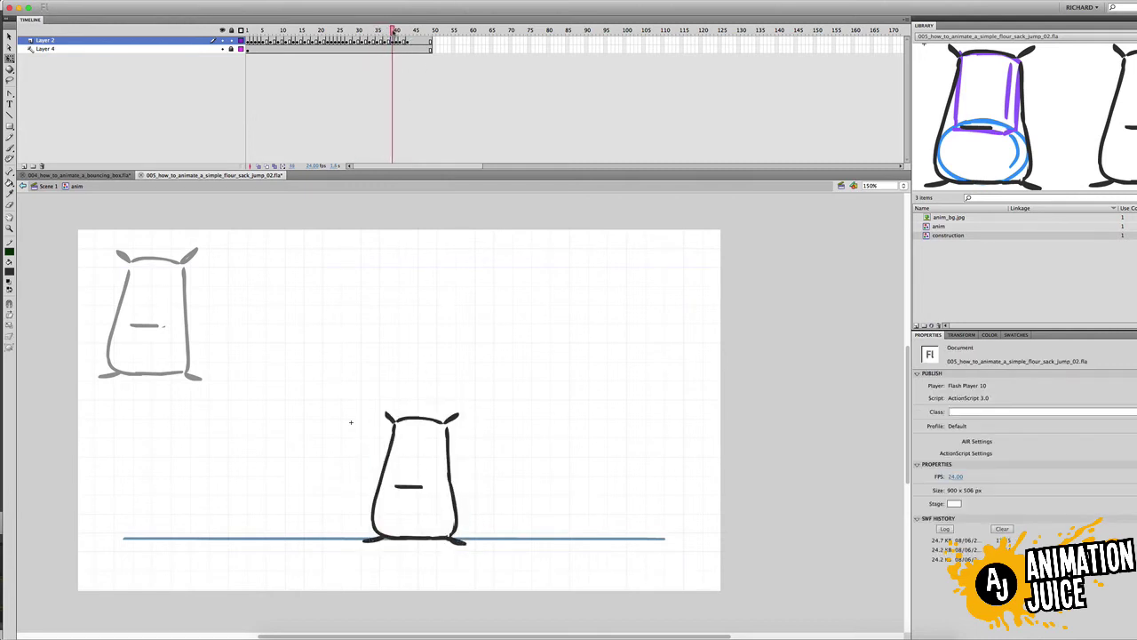
left_click(390, 42)
left_click(396, 42)
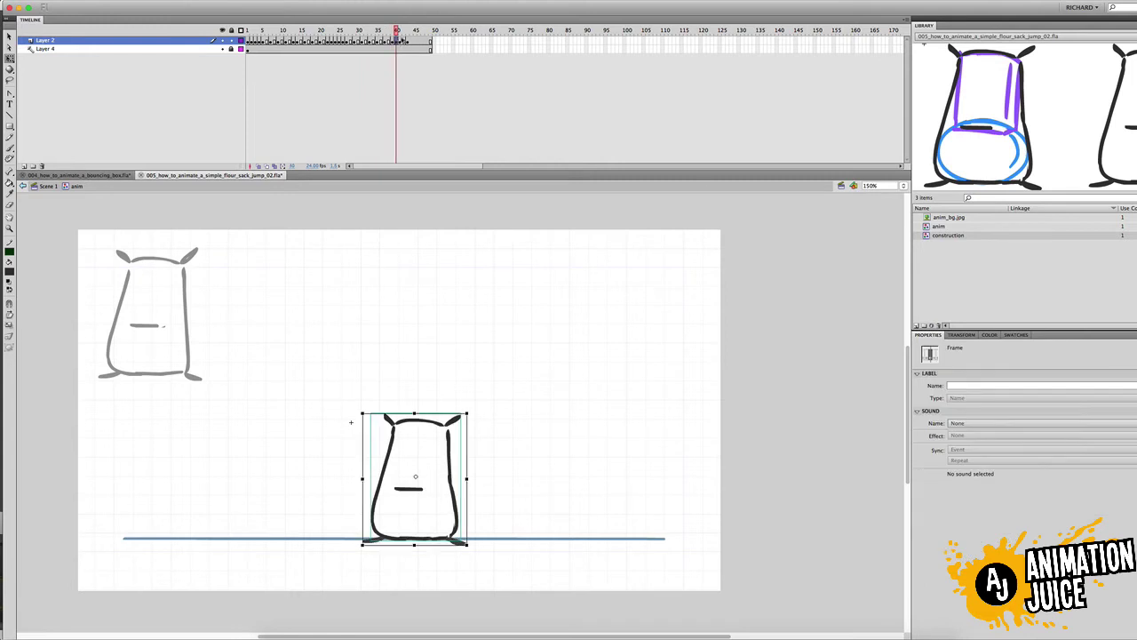
Scrub through the settle frames to frame 43 and preview the movie.
mouse_move(396, 32)
left_mouse_down()
mouse_move(381, 36)
mouse_move(405, 44)
left_mouse_up()
key("super+Return")
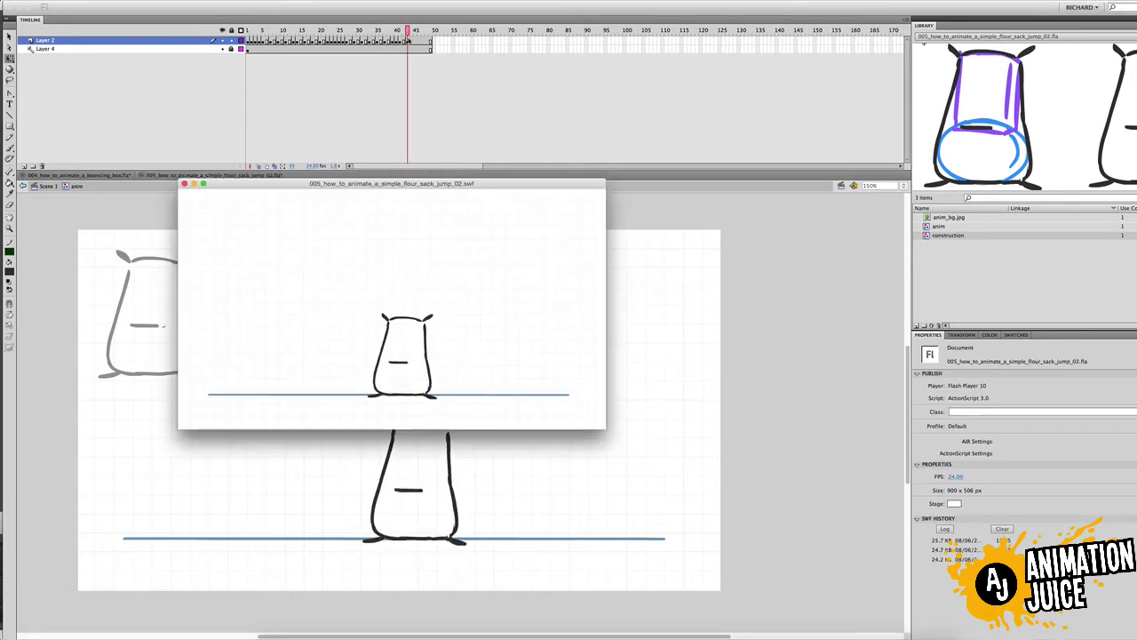
key("super+w")
Step back and forth through frames 32 to 41 to examine how the landing squash rises into the settle.
key("comma")
key("comma")
key("comma")
key("comma")
key("comma")
key("comma")
key("comma")
key("comma")
key("comma")
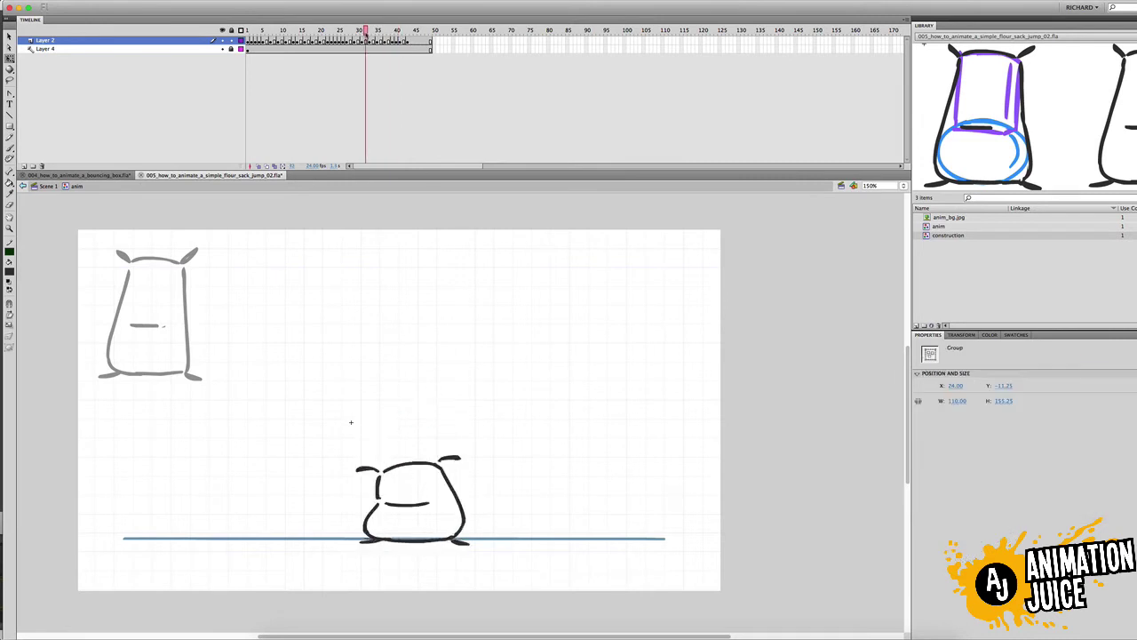
key("period")
key("period")
key("period")
key("period")
key("period")
key("period")
key("period")
key("comma")
key("period")
key("comma")
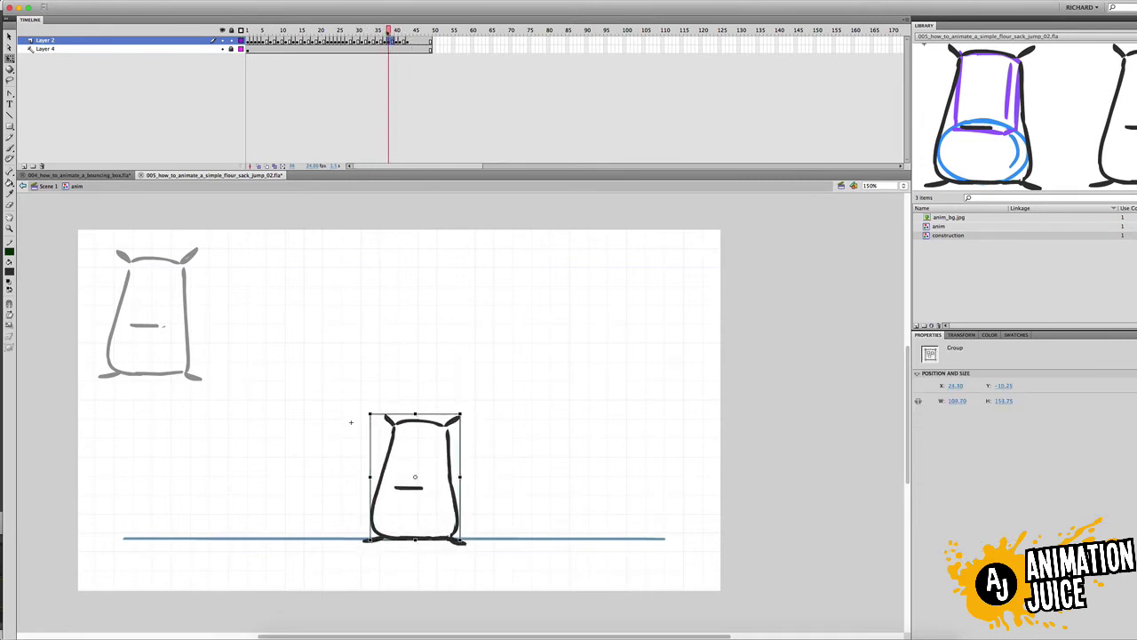
key("period")
key("period")
key("comma")
key("comma")
key("comma")
key("comma")
key("comma")
key("period")
key("period")
key("period")
key("period")
key("period")
key("period")
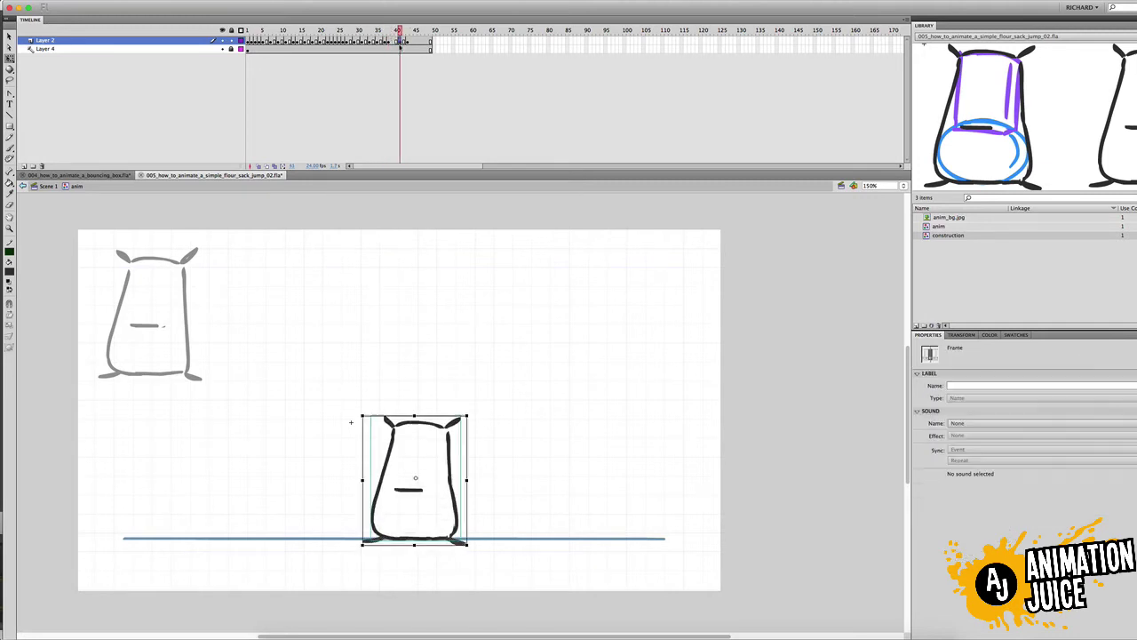
Move the last settle poses earlier on Layer 2 so they fall on frames 38 and 39.
left_click(388, 32)
left_click(407, 42)
left_click_drag(406, 32, 386, 32)
left_click(389, 42)
left_click(418, 419)
right_click(416, 412)
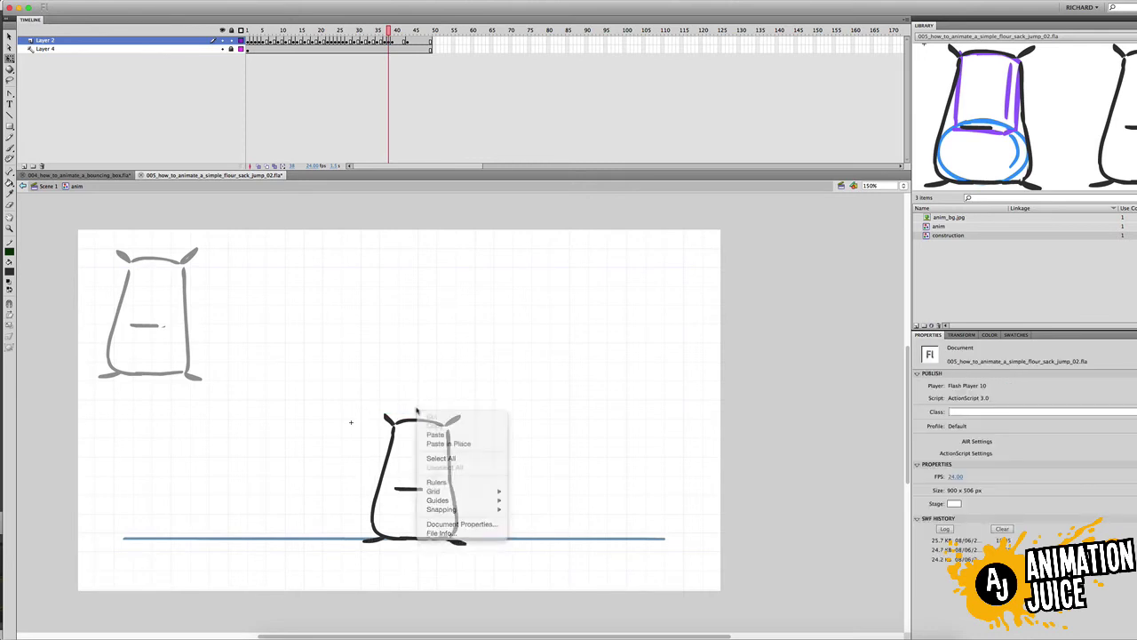
left_click(418, 419)
left_click(418, 412)
left_click(419, 419)
Compare the settle poses between frames 35 and 39 of Layer 2.
key("comma")
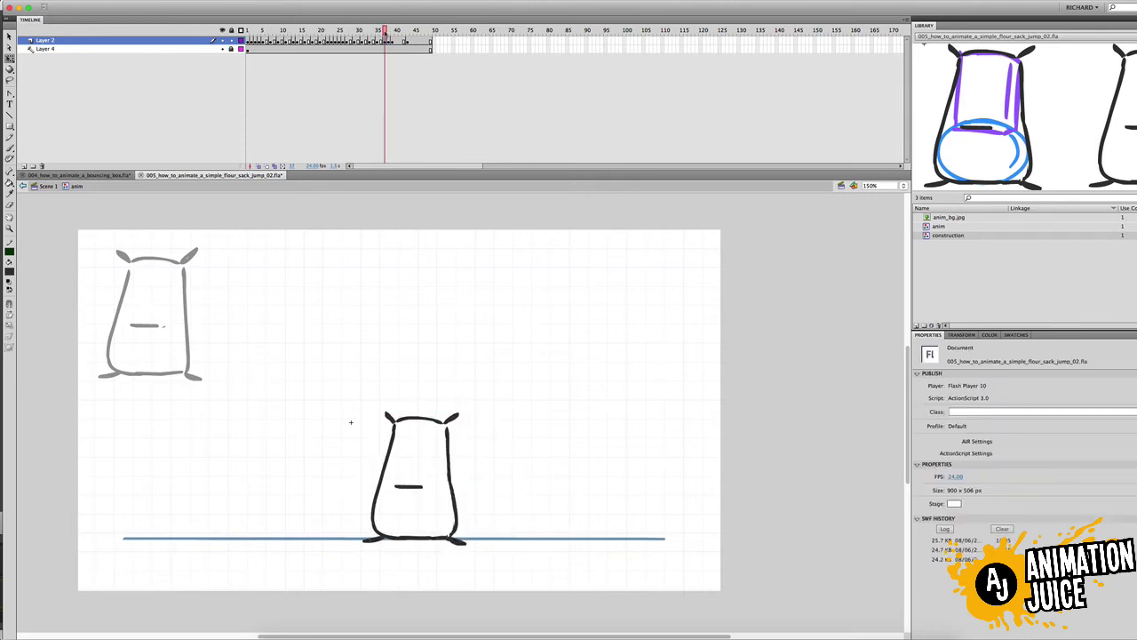
key("comma")
key("comma")
key("period")
key("period")
left_click(388, 41)
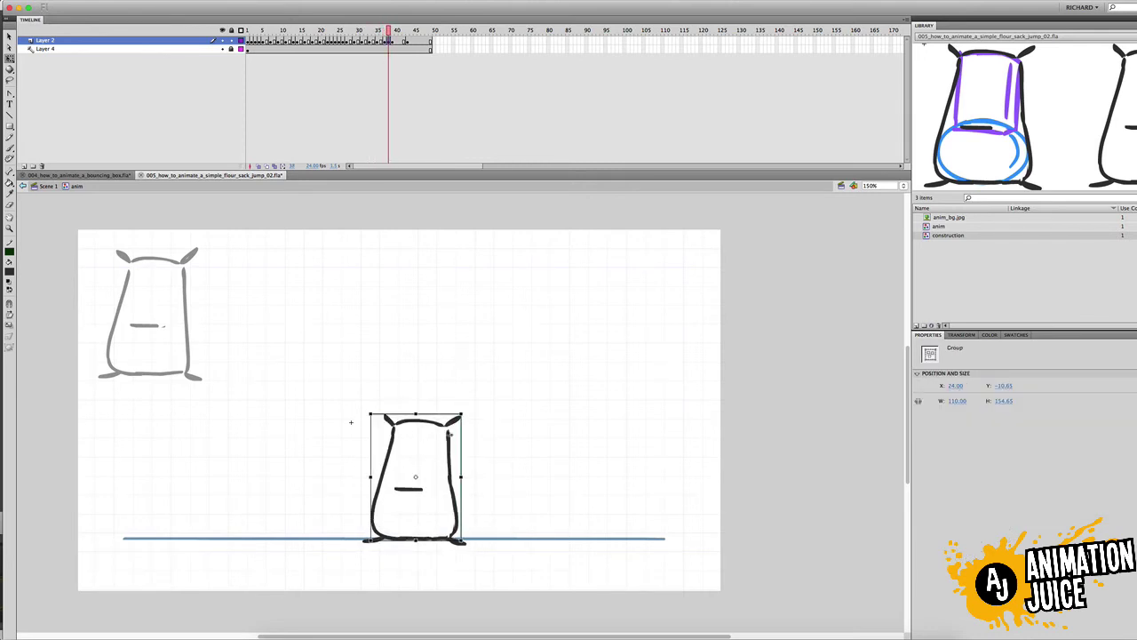
left_click_drag(388, 31, 378, 33)
left_click(393, 42)
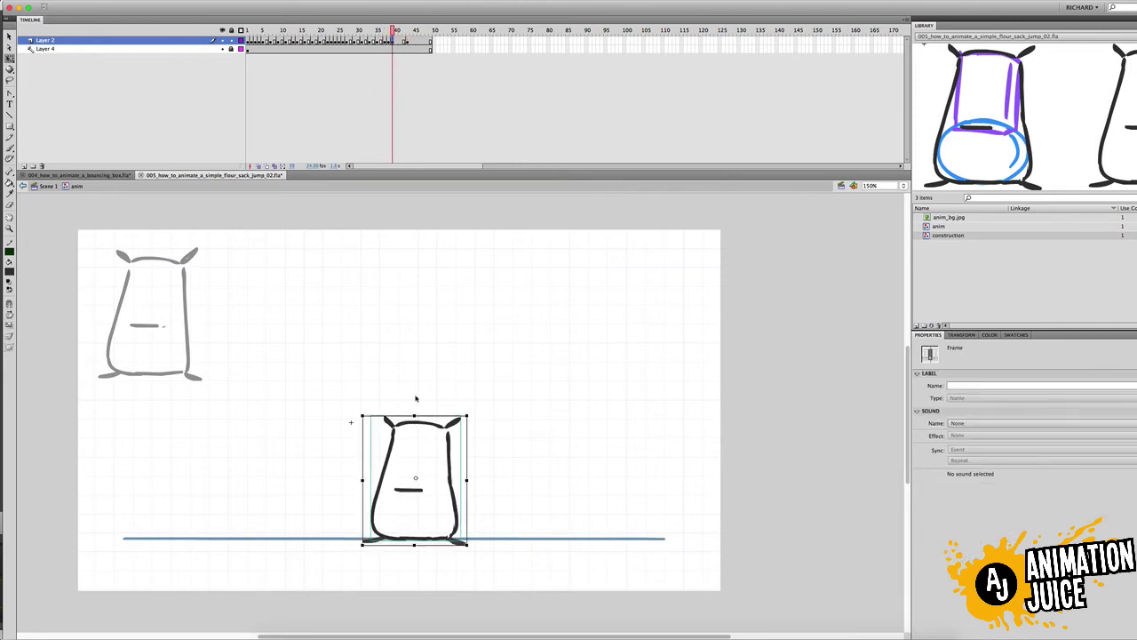
Move the final settle keyframe on Layer 2 from frame 43 to frame 40 and preview the movie.
left_click(388, 32)
left_click(408, 41)
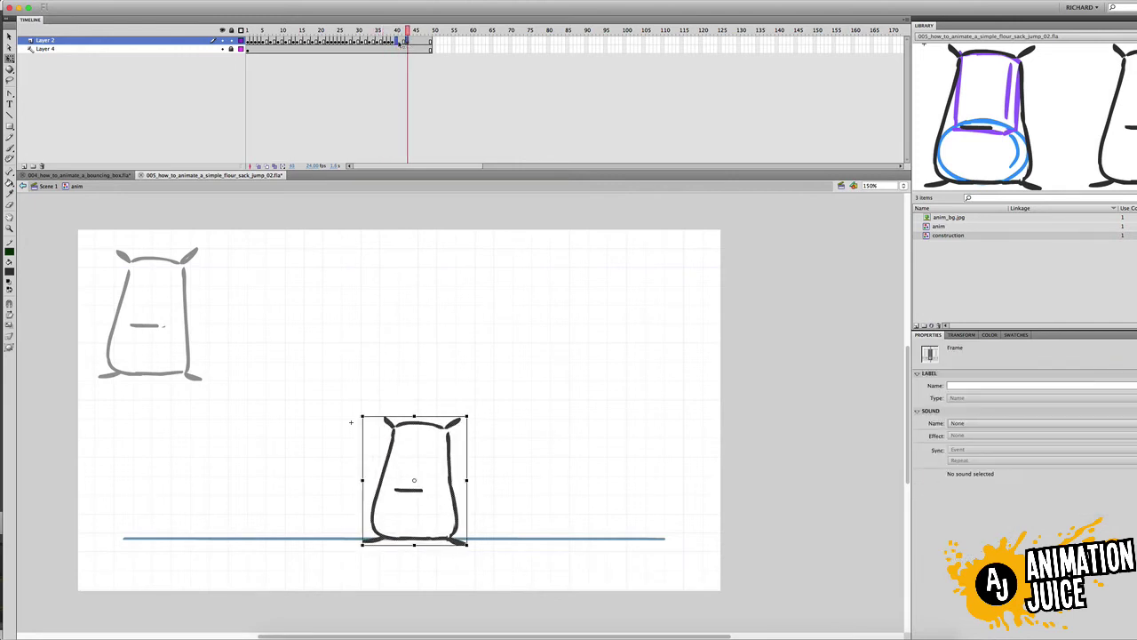
left_click_drag(407, 41, 405, 41)
mouse_move(397, 32)
left_mouse_down()
mouse_move(378, 32)
mouse_move(400, 41)
left_mouse_up()
left_click(404, 41)
left_click(365, 32)
key("ctrl+Return")
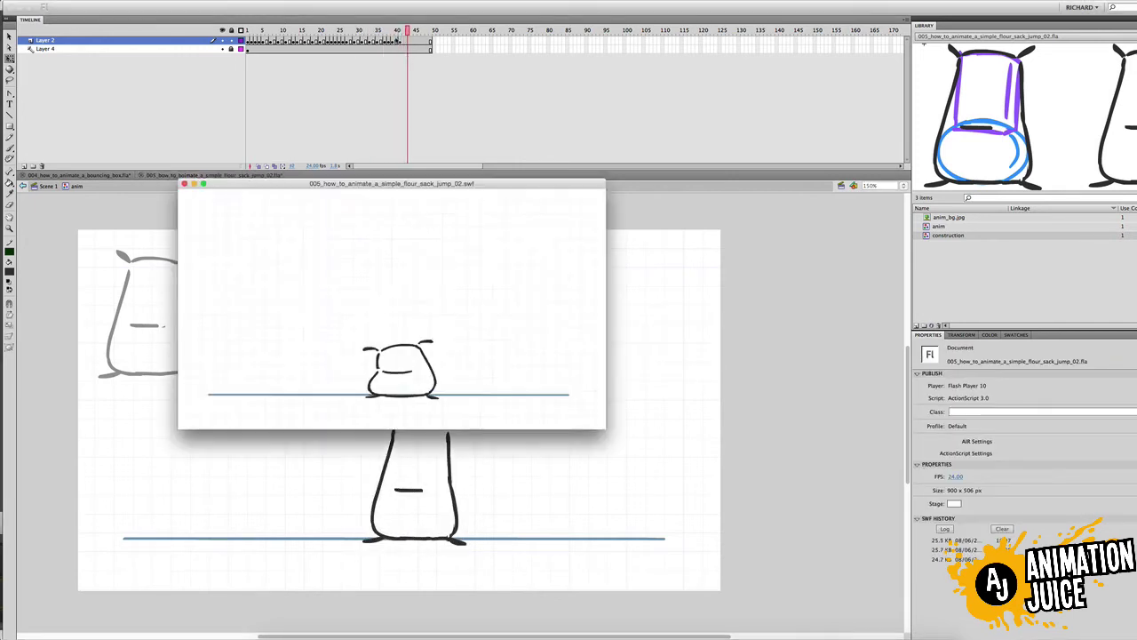
key("ctrl+w")
Tighten the settle by shifting its keyframes on Layer 2 about two frames earlier, and preview the movie.
key("comma")
key("period")
key("period")
key("period")
key("period")
key("period")
key("period")
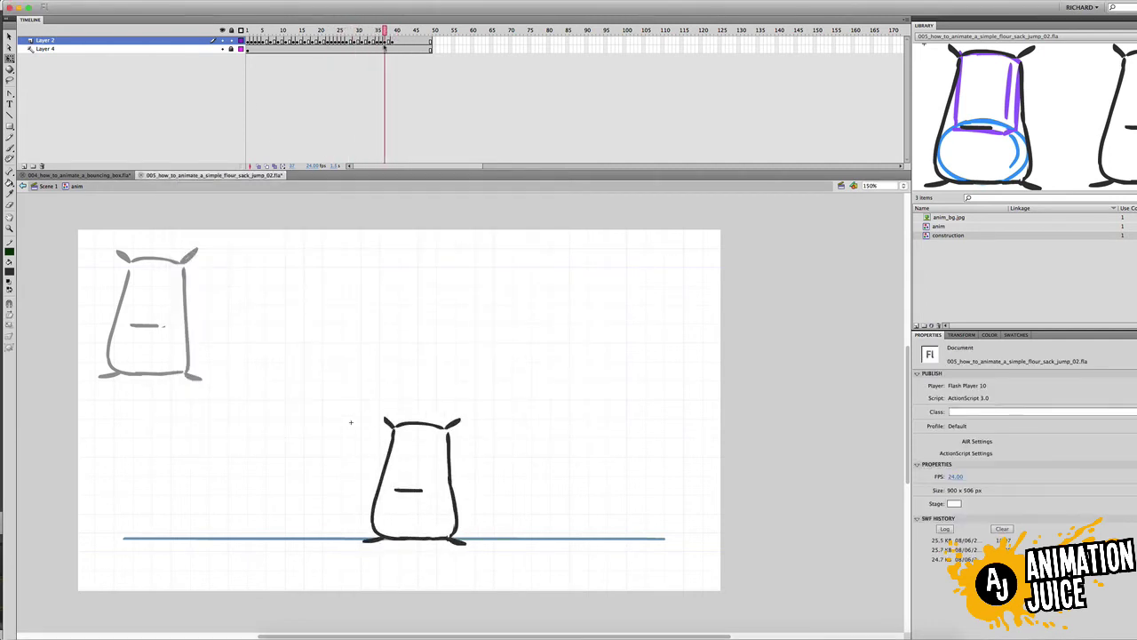
left_click(391, 40)
mouse_move(385, 46)
left_mouse_down()
mouse_move(363, 32)
mouse_move(385, 32)
mouse_move(367, 41)
left_mouse_up()
left_click(388, 41)
key("super+b")
key("super+Return")
key("super+w")
Add a keyframe at frame 40 of Layer 2 and step through the rise poses from frame 33 to 36.
left_click(397, 41)
key("F6")
key("period")
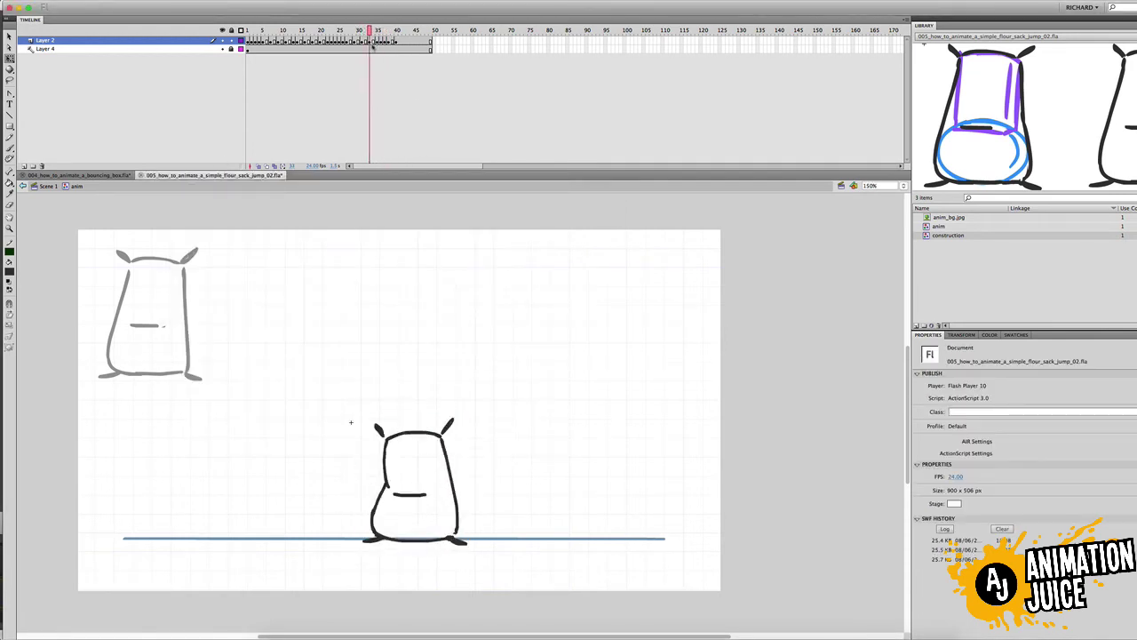
key("period")
key("period")
key("period")
Lasso the sack's body at frame 36 and stretch it slightly taller, checking it against the preceding poses.
key("l")
left_click(412, 379)
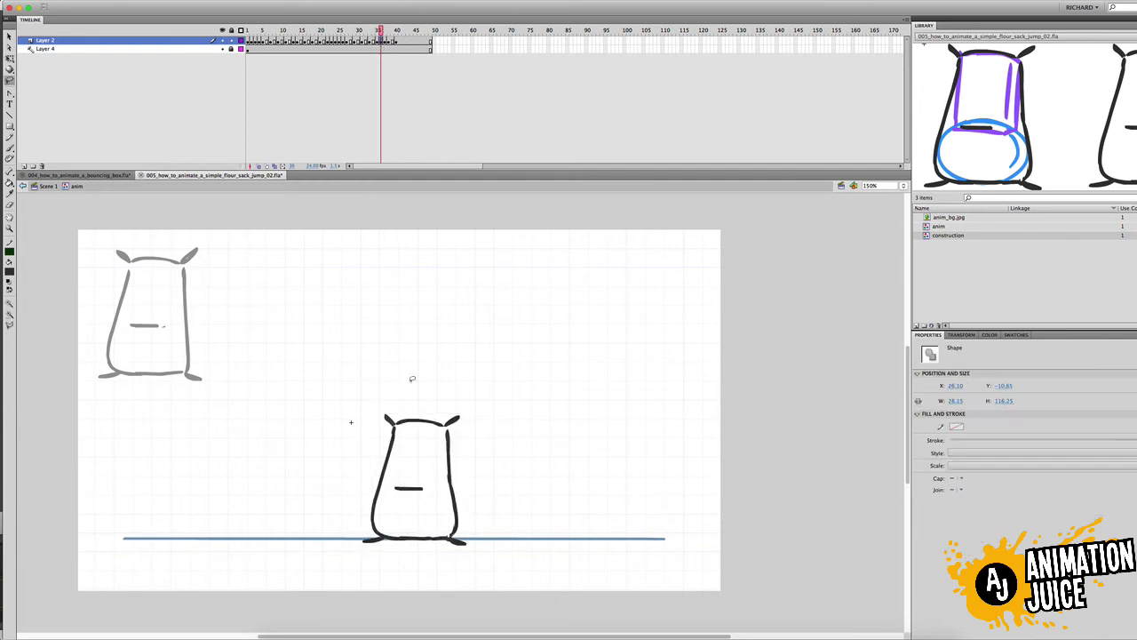
key("q")
mouse_move(444, 537)
left_mouse_down()
mouse_move(426, 385)
mouse_move(415, 411)
left_mouse_up()
left_click(419, 77)
key("comma")
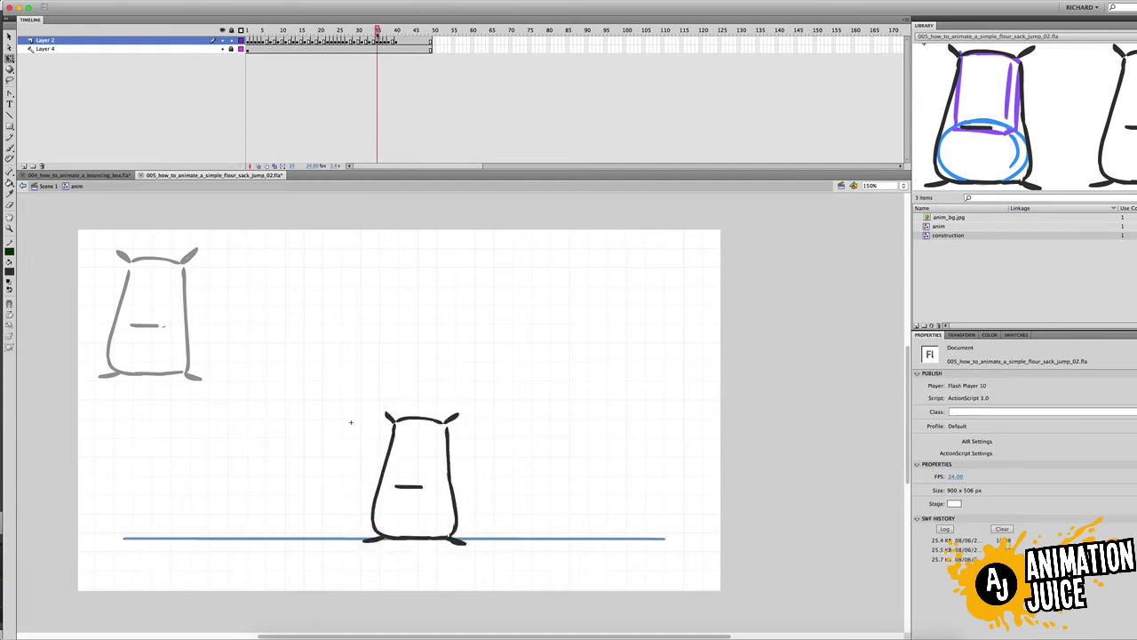
key("comma")
key("period")
key("period")
key("super+z")
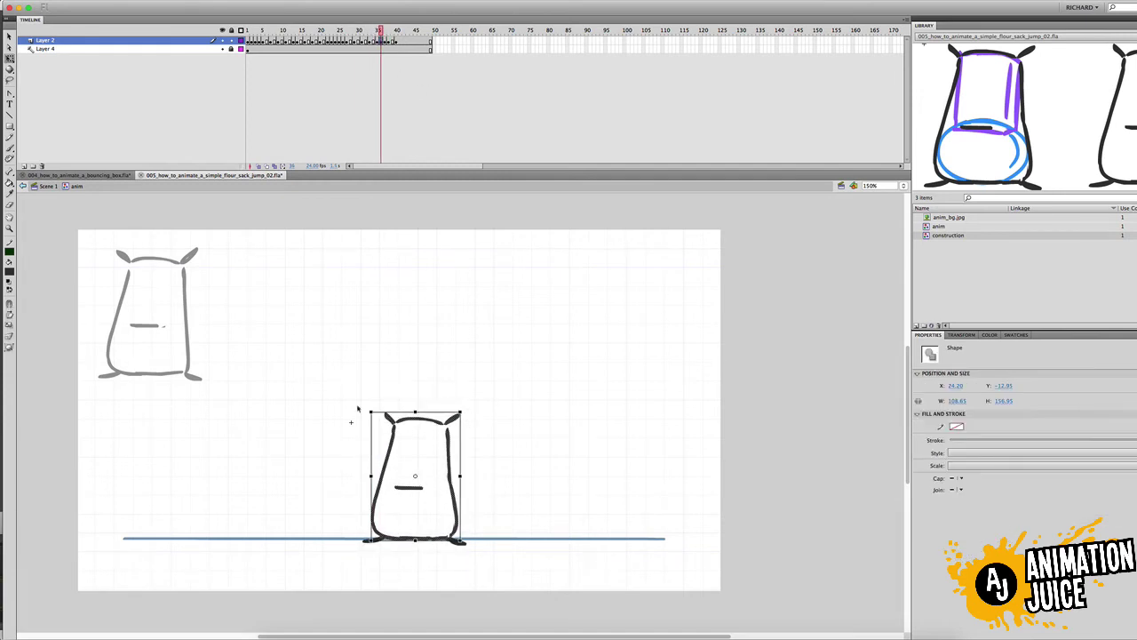
Preview the movie with the tightened settle and return to the anticipation crouch at frame 5.
left_click_drag(375, 18, 396, 12)
key("ctrl+Return")
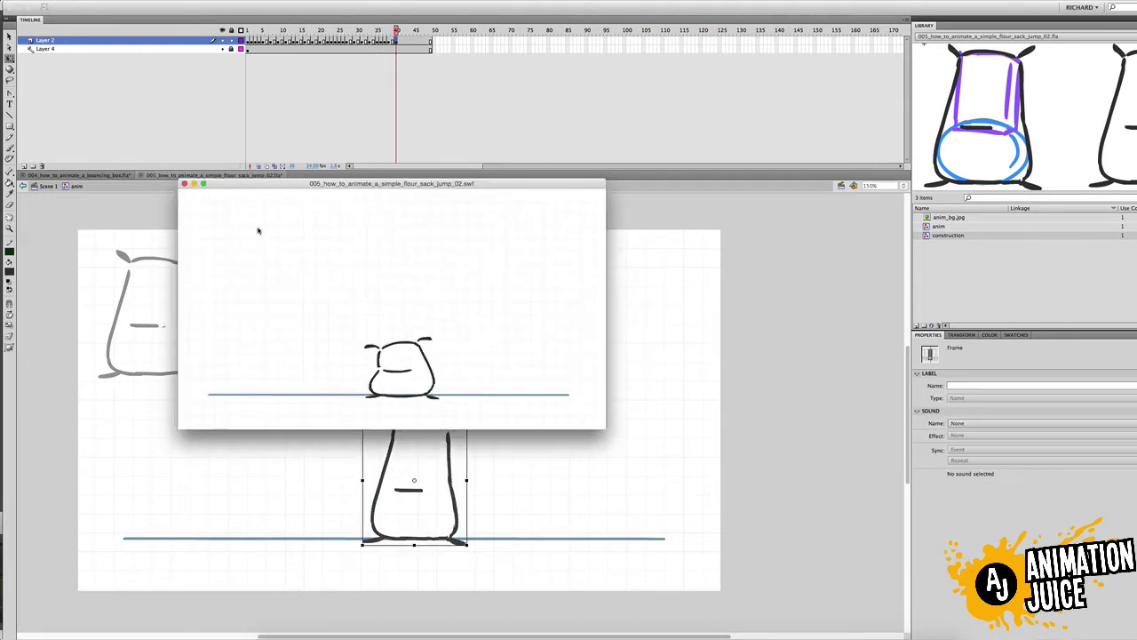
left_click_drag(348, 31, 359, 42)
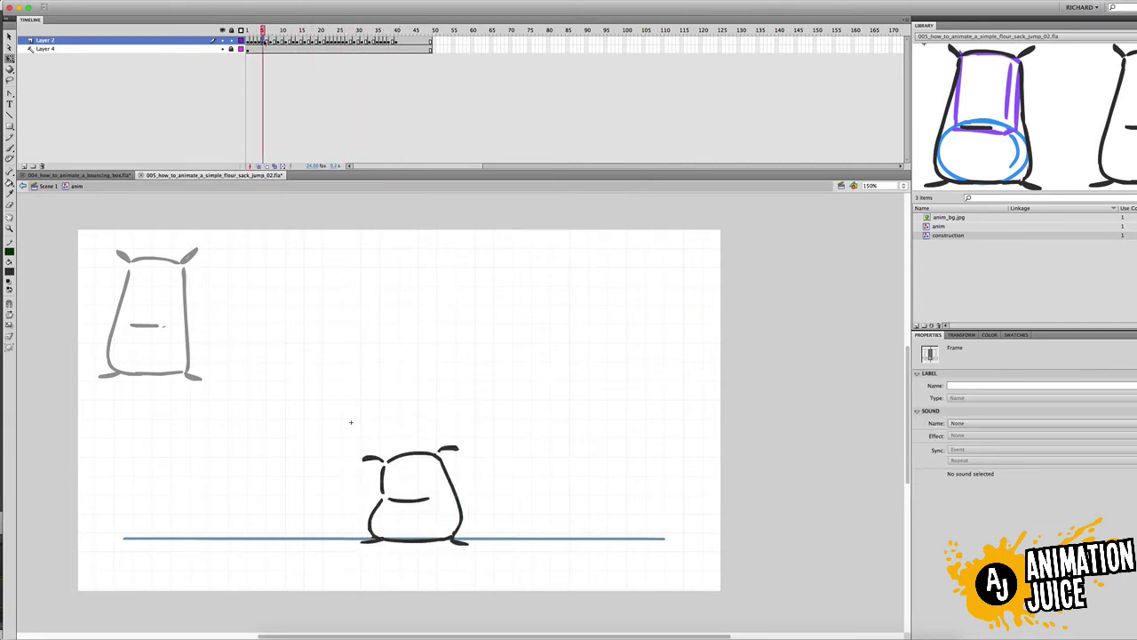
Turn on onion skinning at the anticipation crouch, and lasso and group the sack's body strokes at frame 6.
left_click(263, 41)
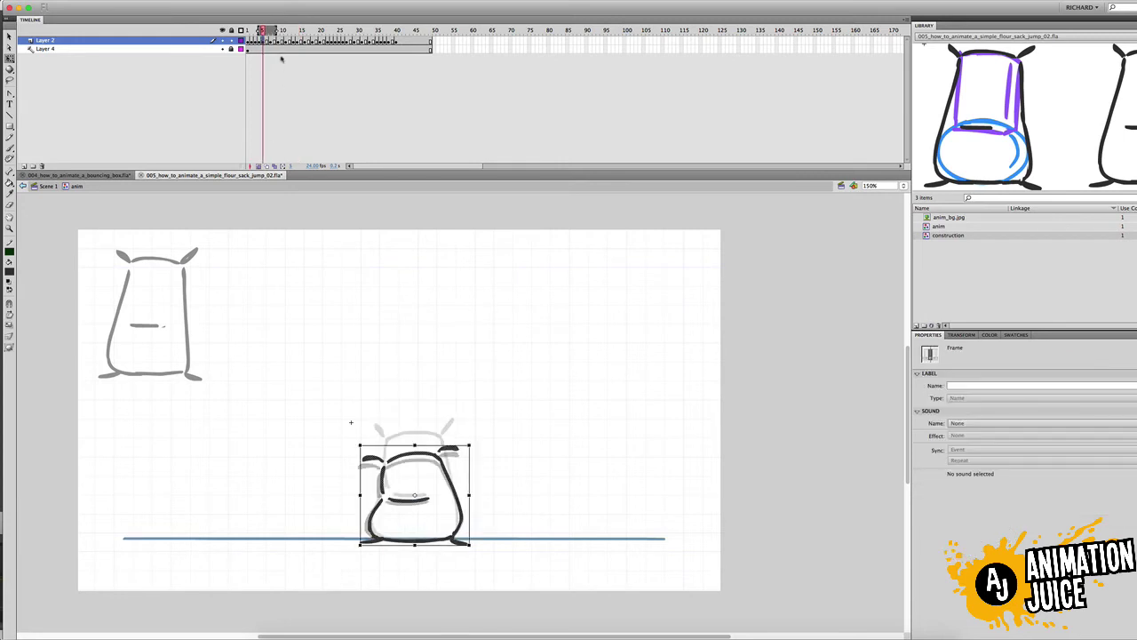
key("l")
mouse_move(407, 431)
left_mouse_down()
mouse_move(370, 533)
mouse_move(413, 549)
left_mouse_up()
left_click_drag(413, 412, 366, 531)
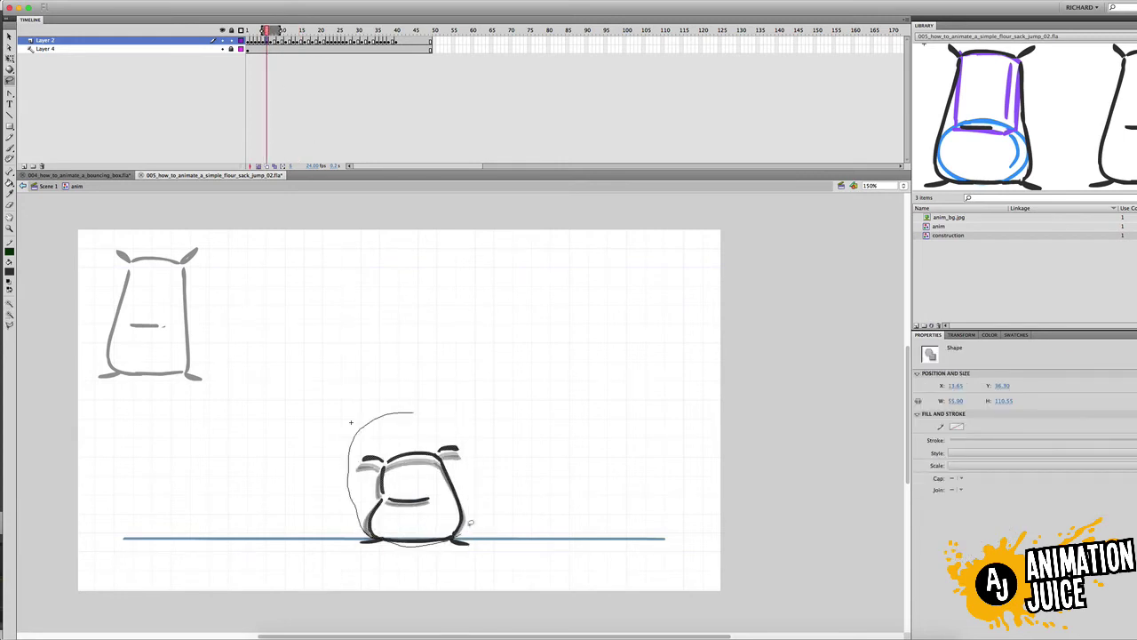
left_click(384, 309)
left_click(266, 42)
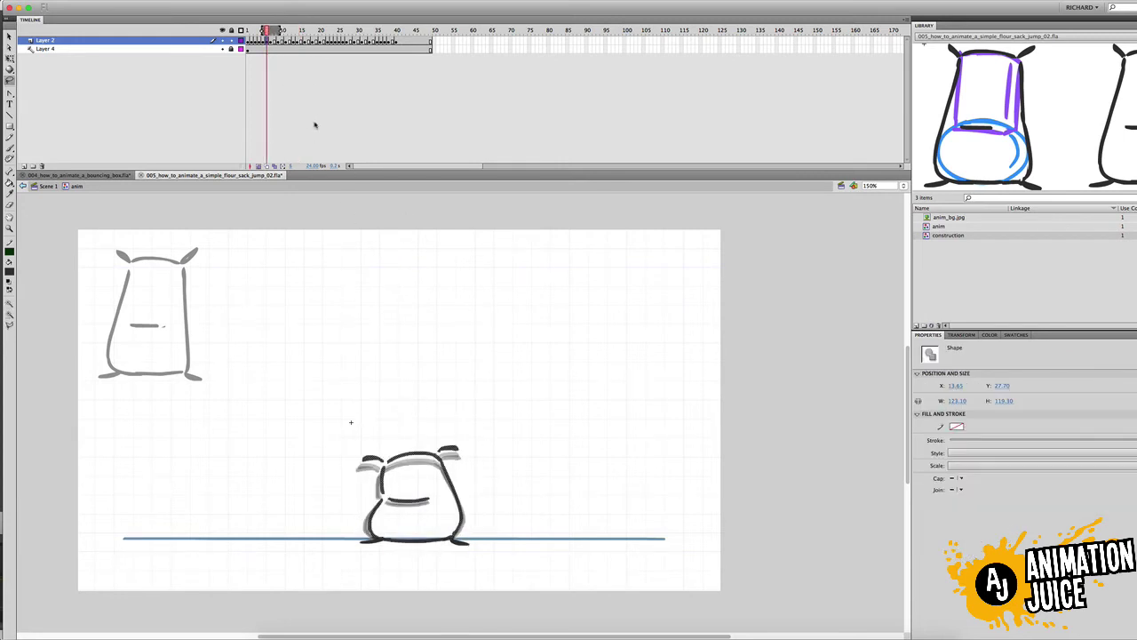
key("super+g")
left_click(386, 414)
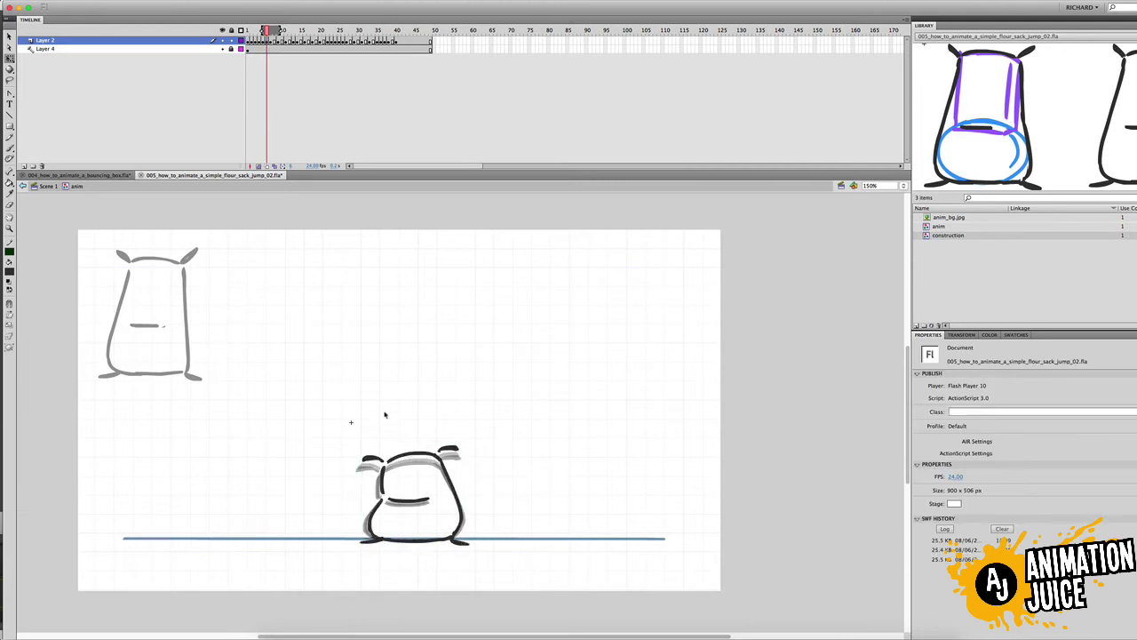
key("super+z")
key("super+z")
key("super+z")
key("super+z")
left_click(412, 445)
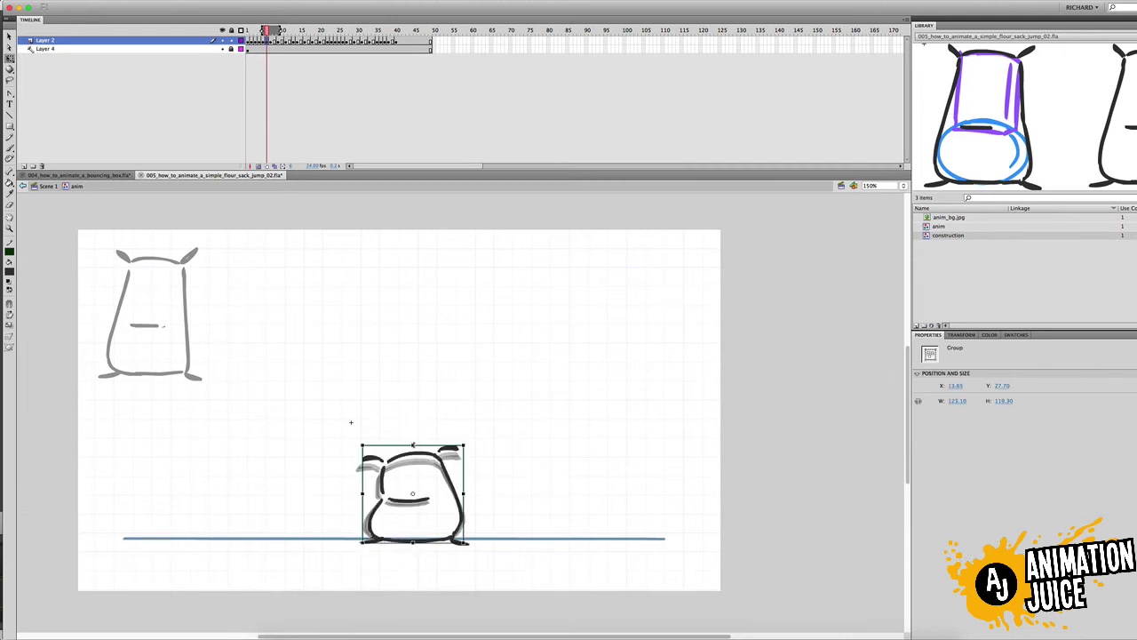
Remove one frame from the crouch around frame 6 on both layers and turn off onion skinning.
left_click(265, 40)
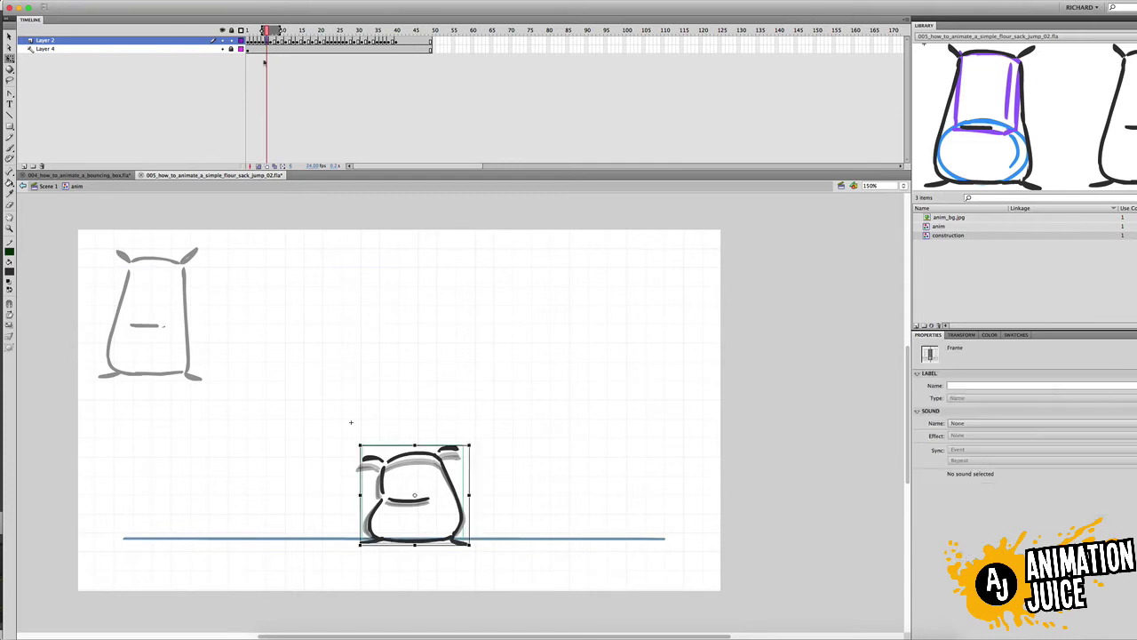
left_click(263, 49)
key("shift+F5")
left_click(259, 166)
left_click(271, 32)
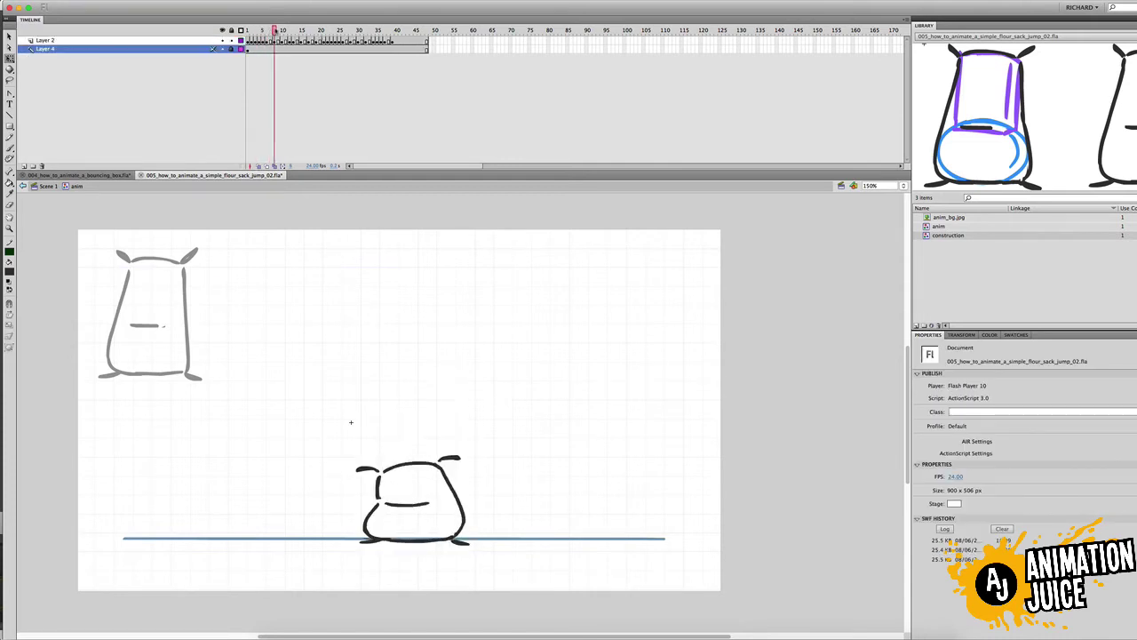
Preview the shortened crouch and remove another frame from it on both layers.
key("super+Return")
mouse_move(266, 32)
left_mouse_down()
mouse_move(251, 32)
mouse_move(271, 34)
mouse_move(274, 49)
mouse_move(279, 31)
left_mouse_up()
key("super+w")
key("shift+F5")
Squash the crouching body group slightly lower and wider at frame 8 of Layer 2.
left_click(275, 41)
left_click(411, 464)
left_click(258, 166)
left_click(411, 463)
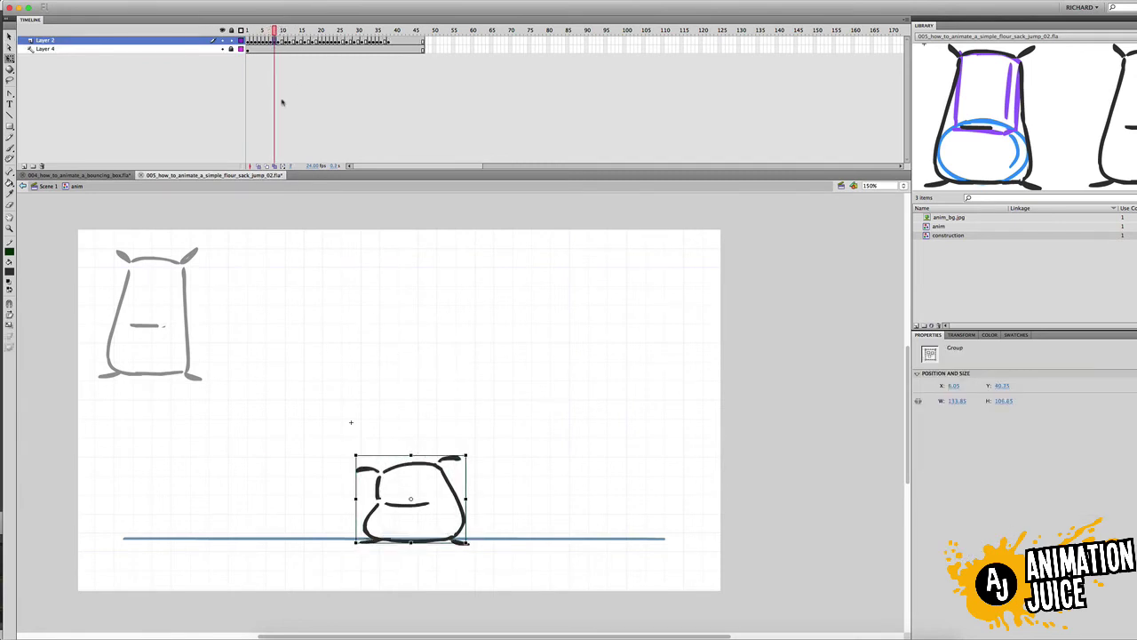
key("super+equal")
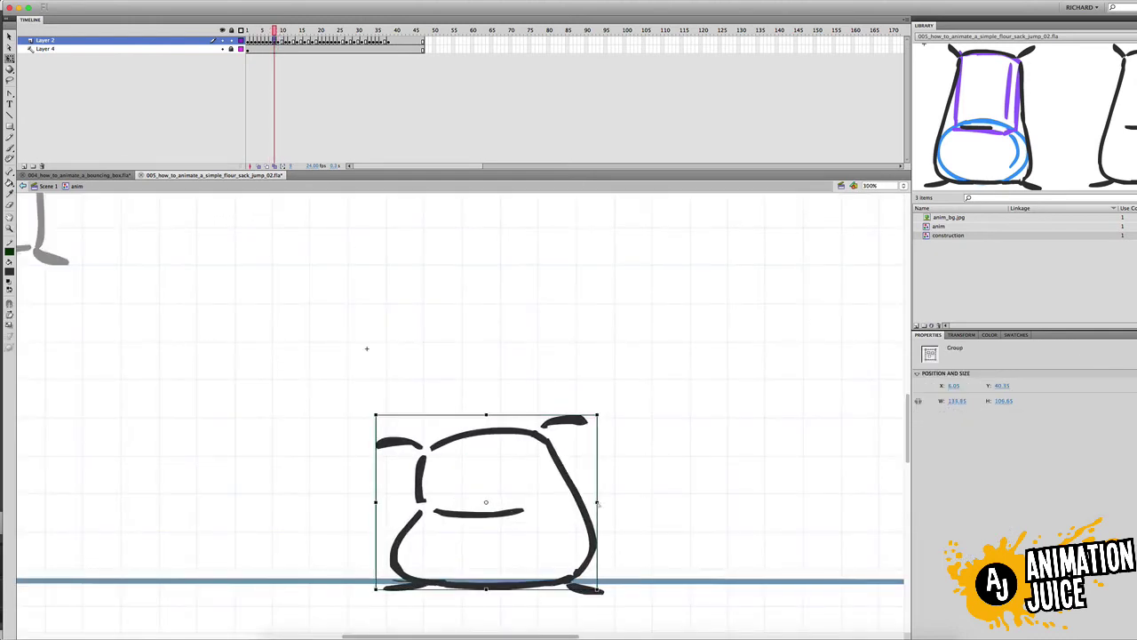
left_click(533, 391)
Continue the squash through frames 9 and 10 of Layer 2 by making the body group slightly wider.
left_click(278, 42)
left_click(282, 42)
left_click(279, 41)
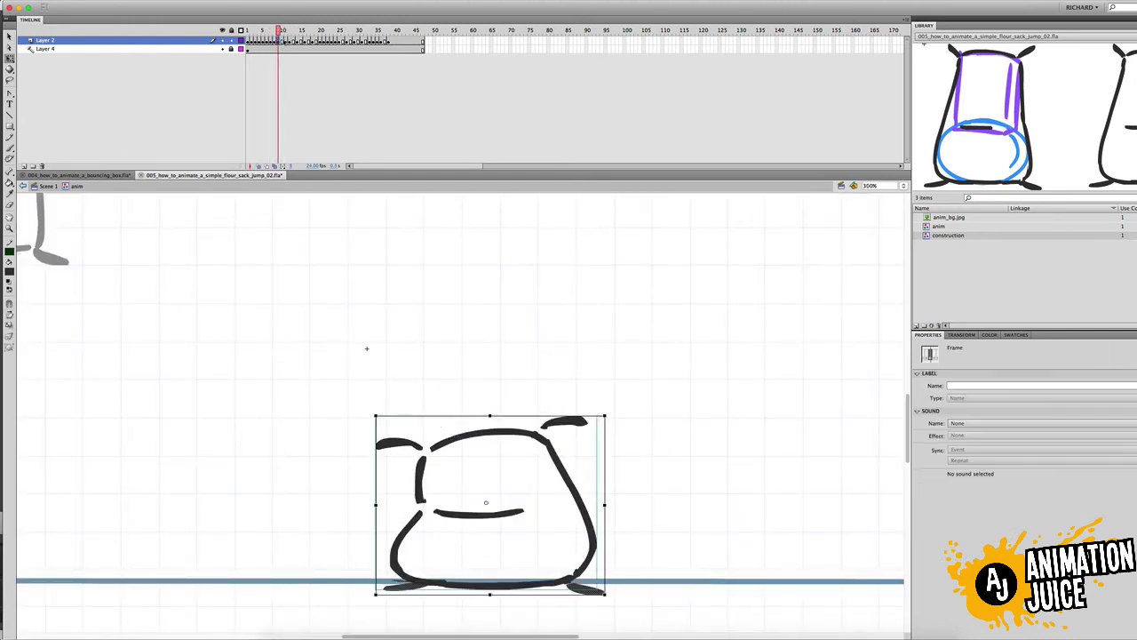
key(".")
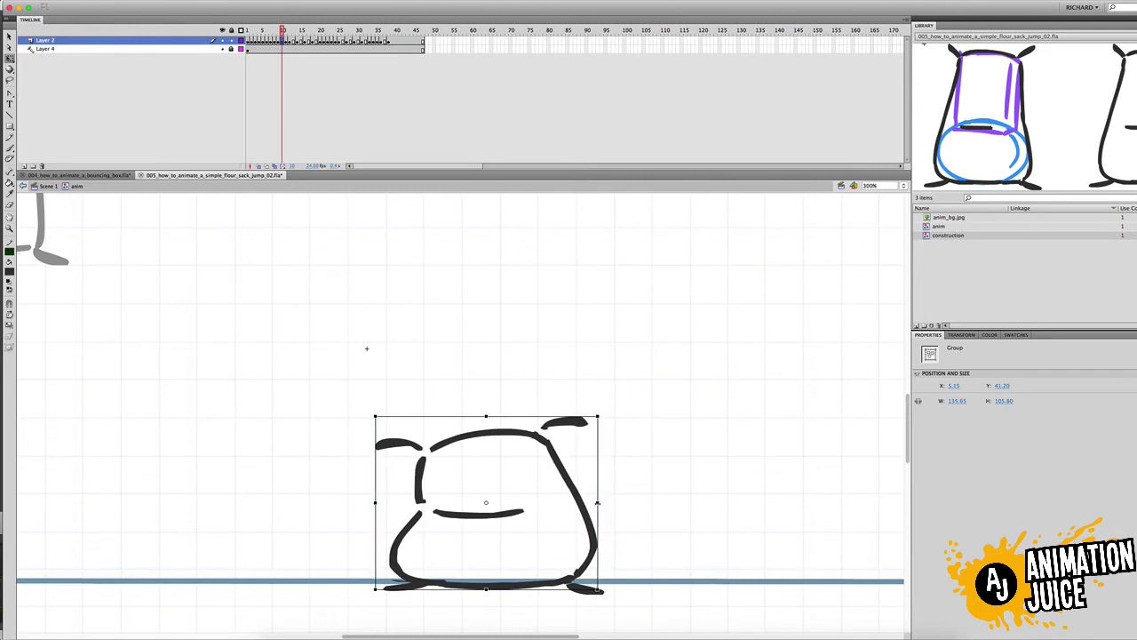
left_click_drag(598, 503, 604, 503)
Scrub from the crouch into the jump at 150% zoom and preview the movie.
left_click_drag(283, 30, 328, 80)
left_click(488, 245, "alt+super")
left_click_drag(328, 30, 334, 110)
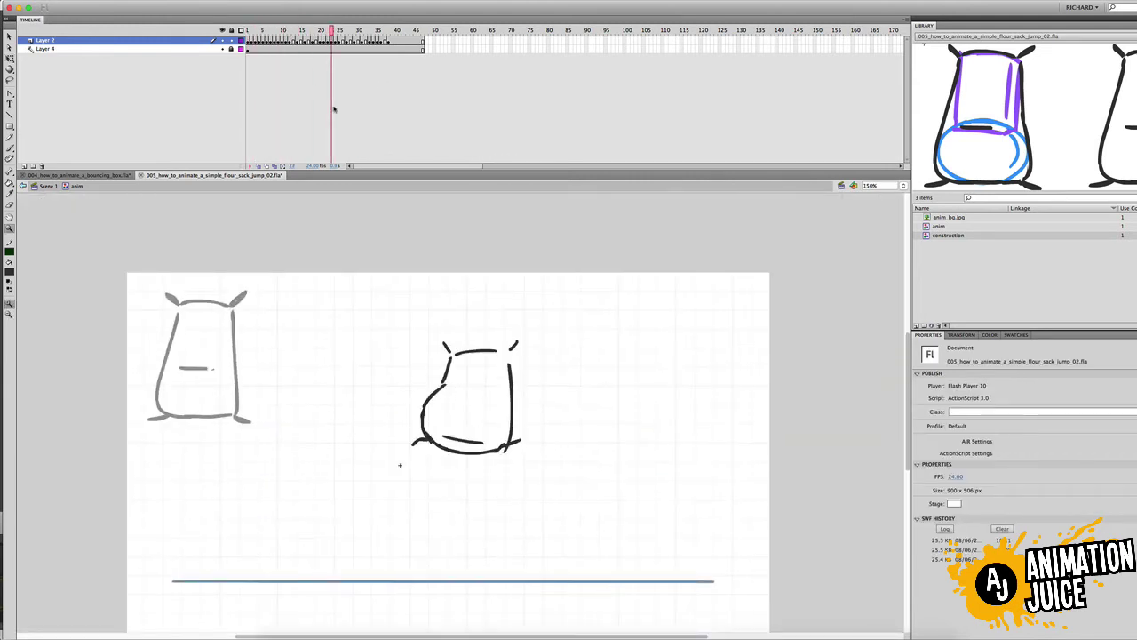
key("super+Return")
key("super+w")
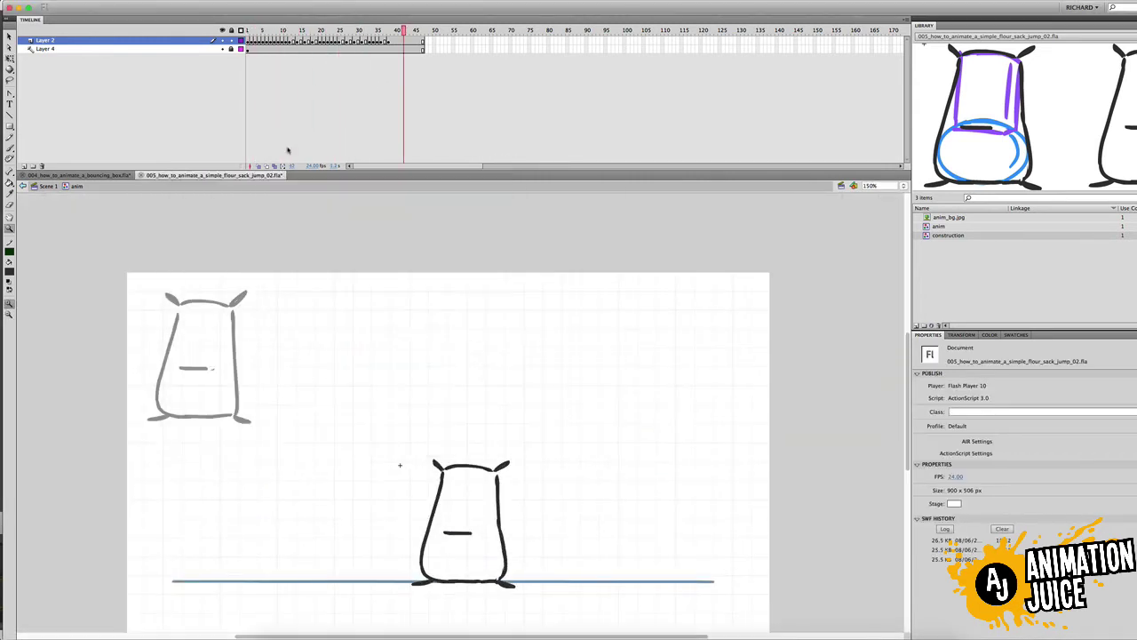
Save the file, shorten the crouch-to-takeoff section by one frame, and preview the movie.
key("super+s")
left_click_drag(258, 32, 334, 55)
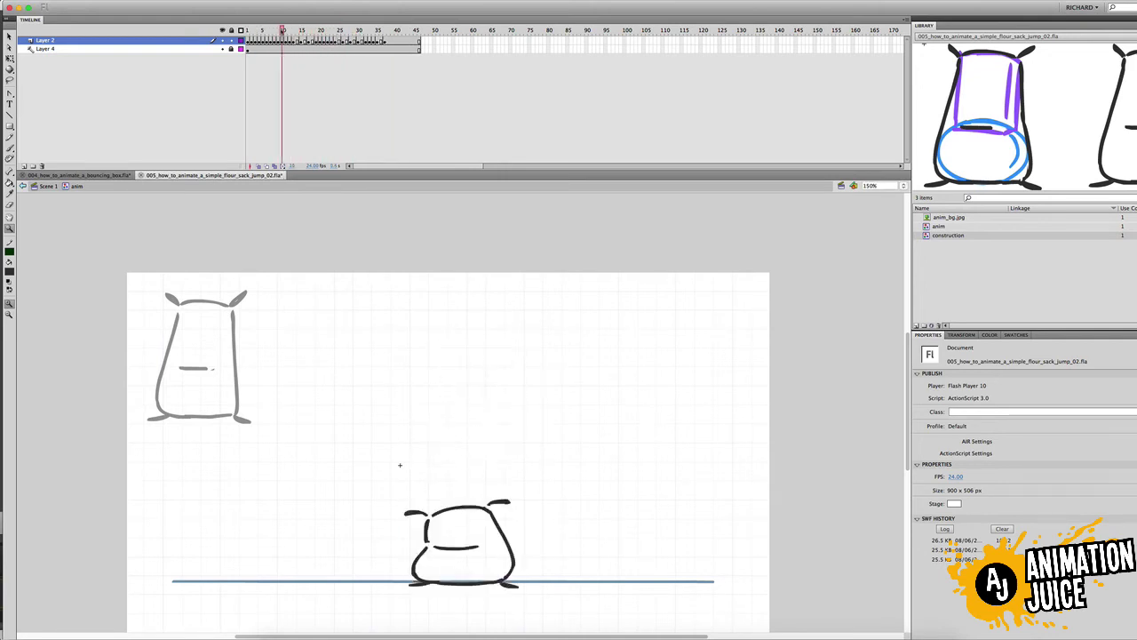
key("ctrl+Return")
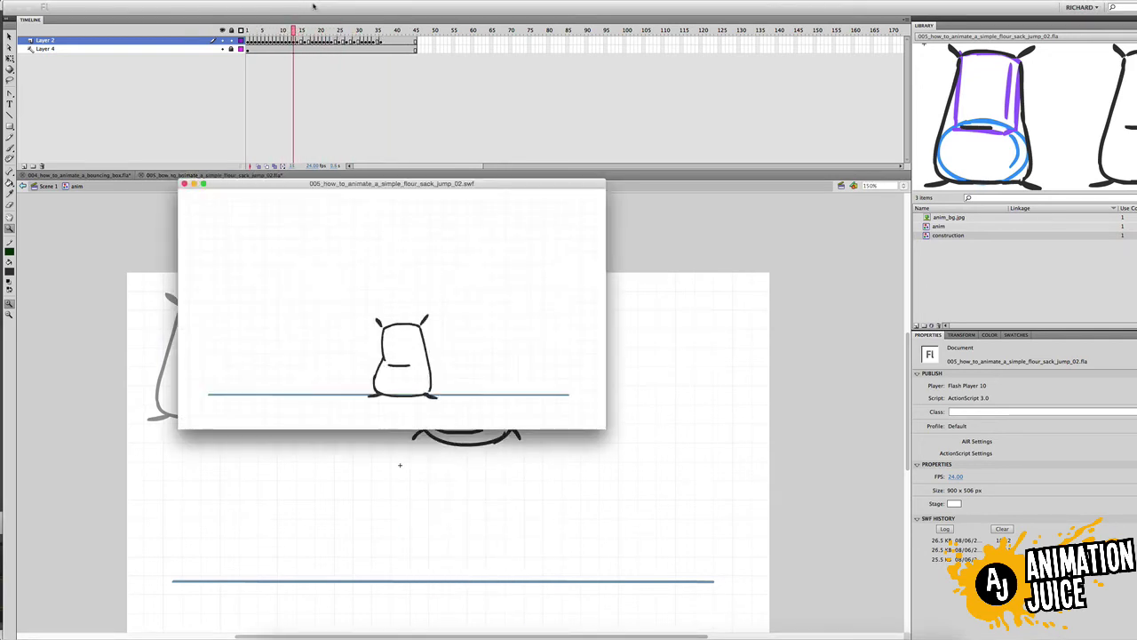
key("ctrl+w")
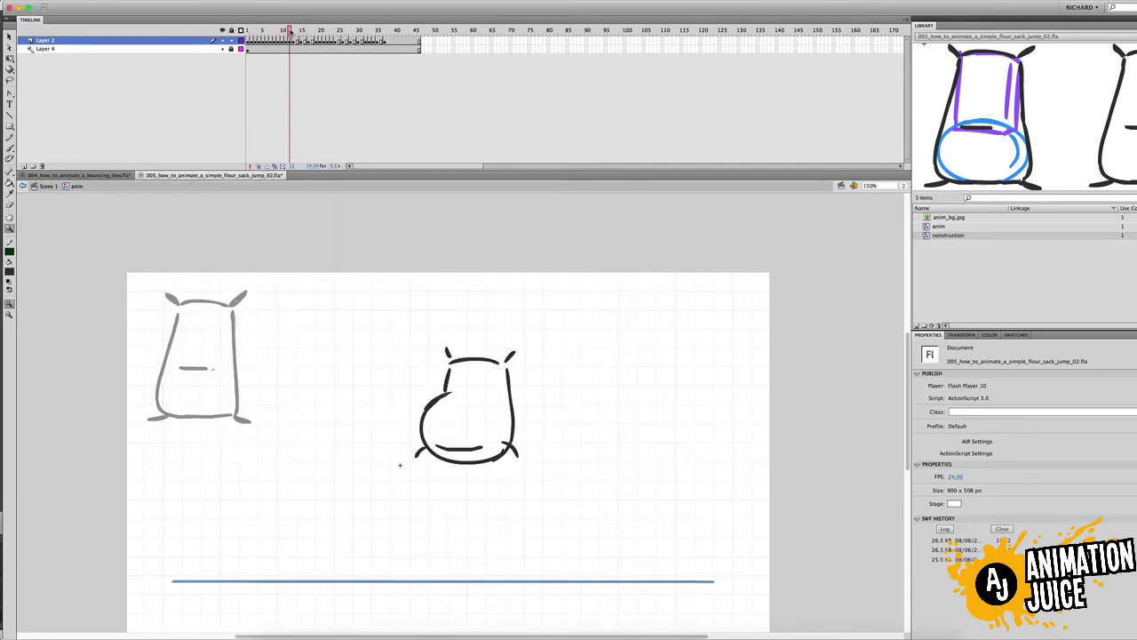
With onion skinning on, stretch the airborne sack downward and make it slightly narrower at frame 12 of Layer 2.
key(".")
left_click(259, 166)
left_click(289, 41)
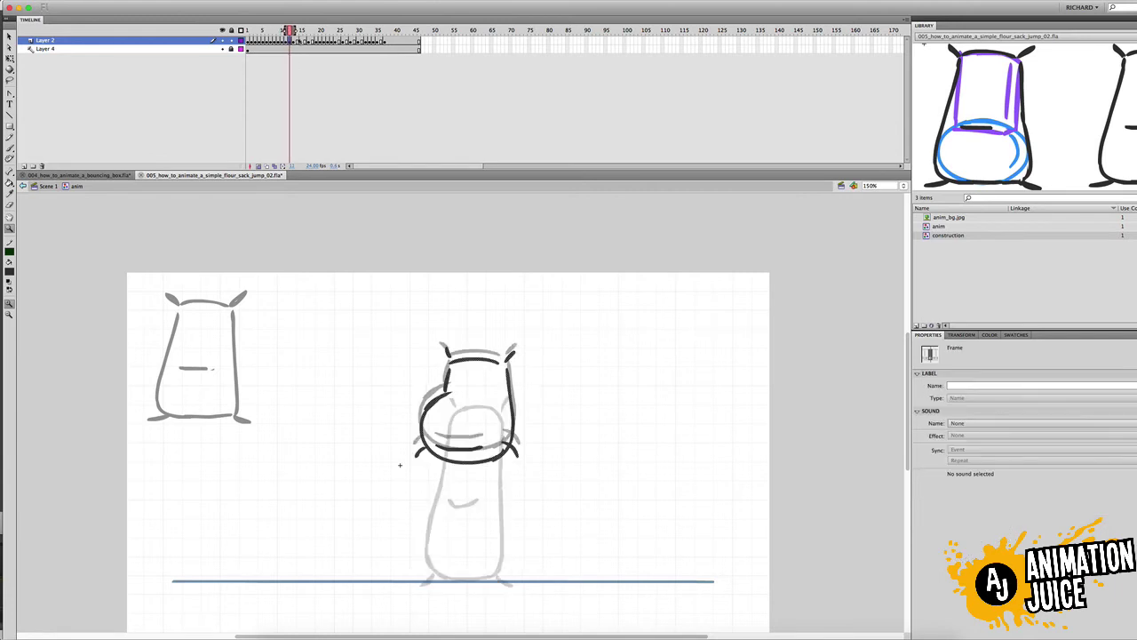
key("q")
left_click_drag(468, 463, 469, 478)
left_click_drag(520, 413, 519, 412)
key(".")
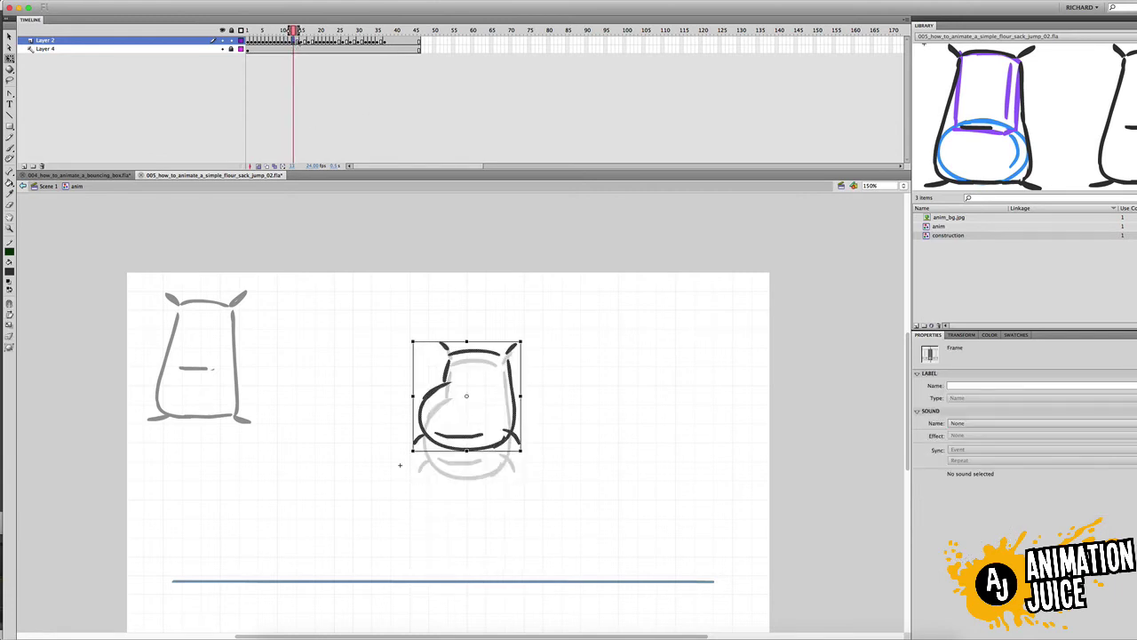
Stretch the sack slightly downward to about 137 px high at frame 13 of Layer 2 and compare it with frame 14.
left_click_drag(466, 450, 467, 454)
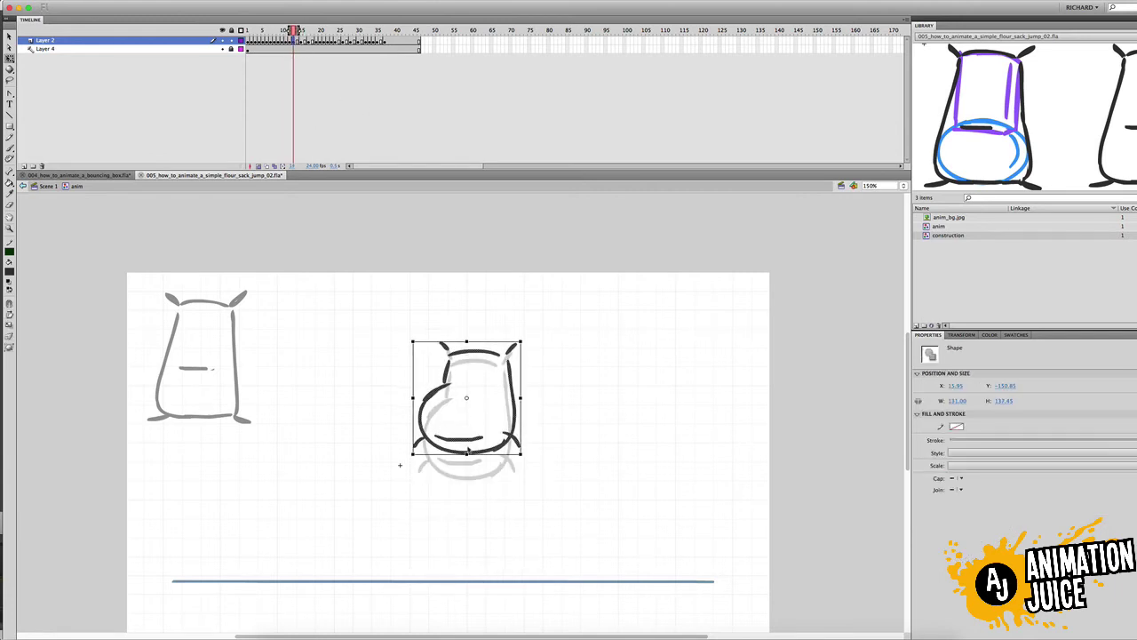
key(".")
left_click(372, 68)
key(".")
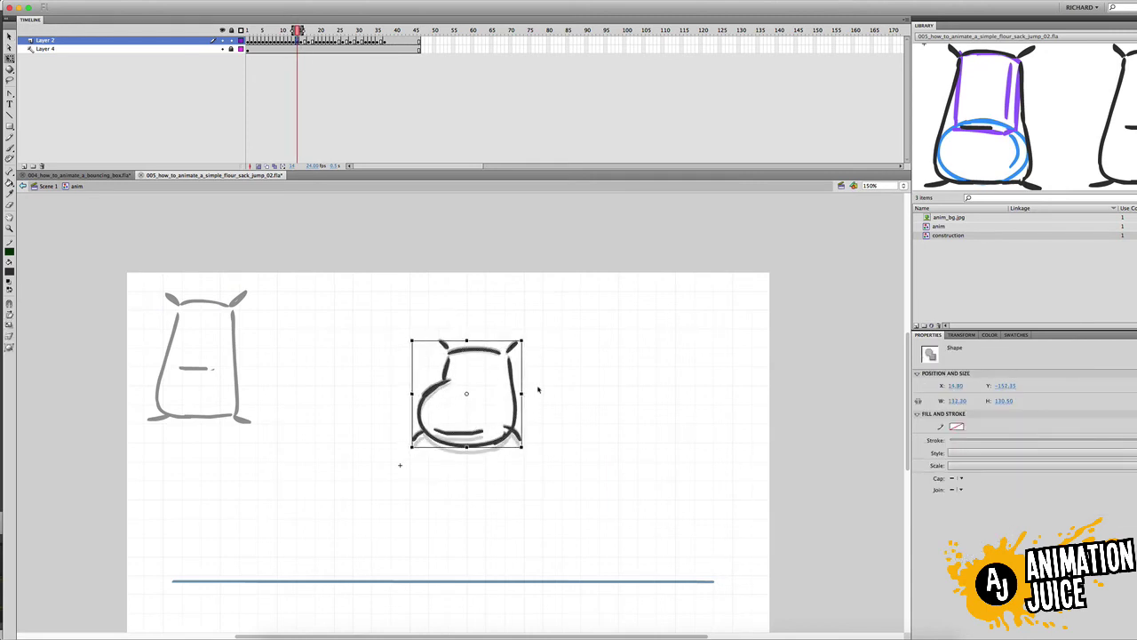
Turn off onion skinning and step through the airborne frames at 300% zoom to examine the changed poses.
mouse_move(299, 31)
left_mouse_down()
mouse_move(282, 31)
mouse_move(309, 31)
left_mouse_up()
key(".")
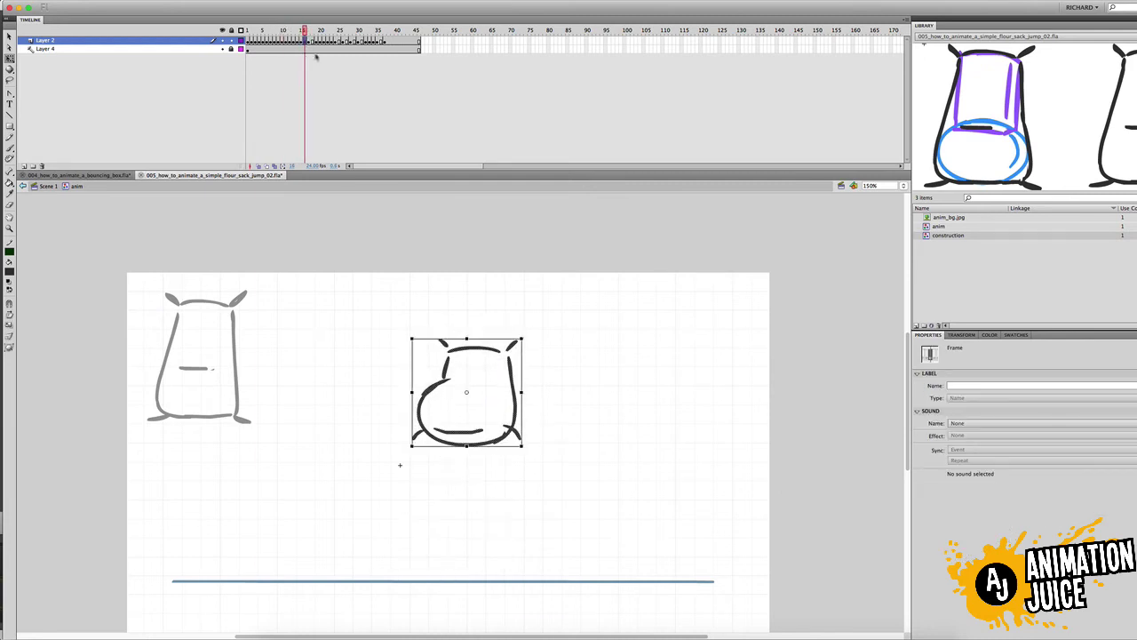
left_click(259, 166)
left_click(449, 401, "super")
key(".")
key(".")
key(".")
key(".")
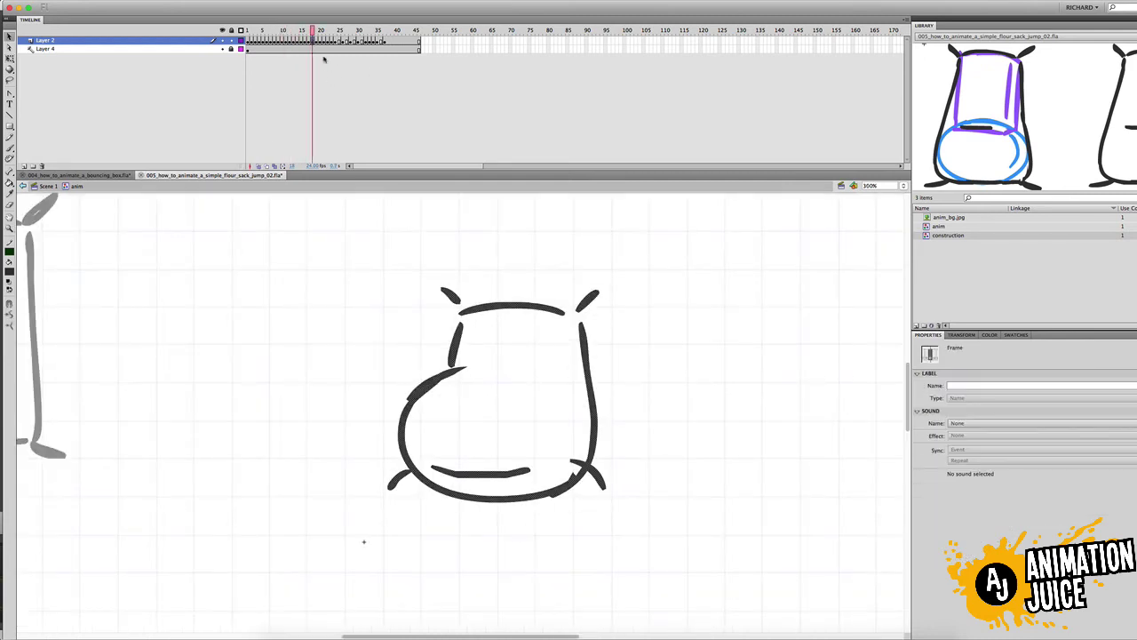
left_click_drag(325, 39, 401, 100)
Zoom back out to 75% and preview the movie.
left_click(470, 429, "alt+super")
left_click(470, 429, "alt+super")
key("super+Return")
key("super+w")
Try to speed up the settle by removing held frames between frames 25 and 31, and preview the movie.
left_click(335, 30)
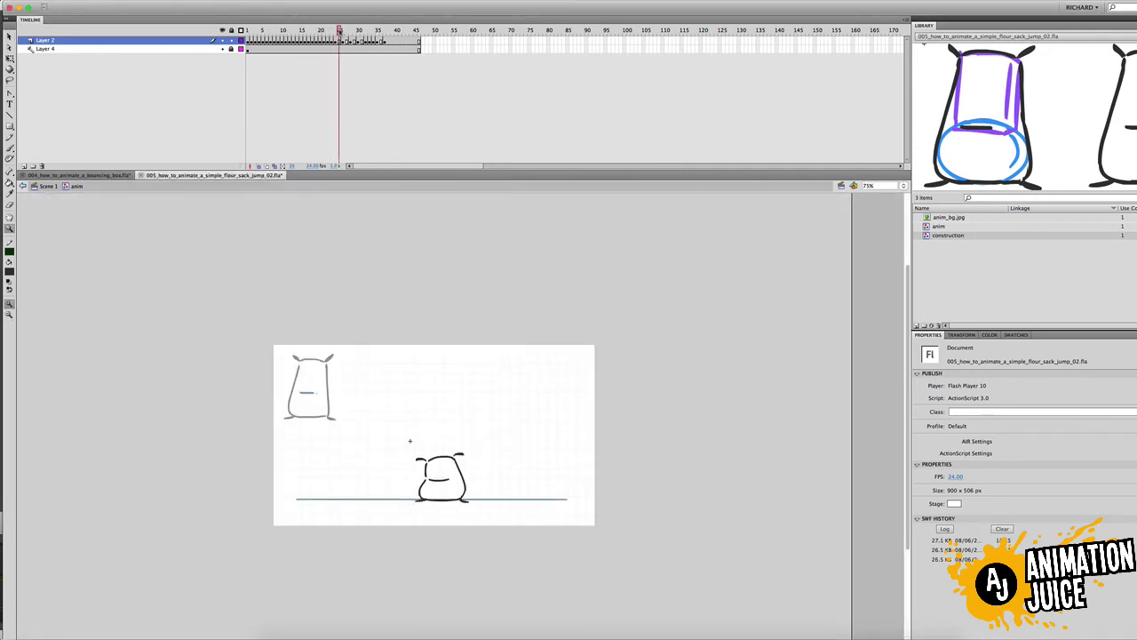
mouse_move(338, 31)
left_mouse_down()
mouse_move(267, 31)
mouse_move(360, 31)
left_mouse_up()
key("shift+F5")
key("period")
key("shift+F5")
key("period")
key("shift+F5")
key("period")
key("super+Return")
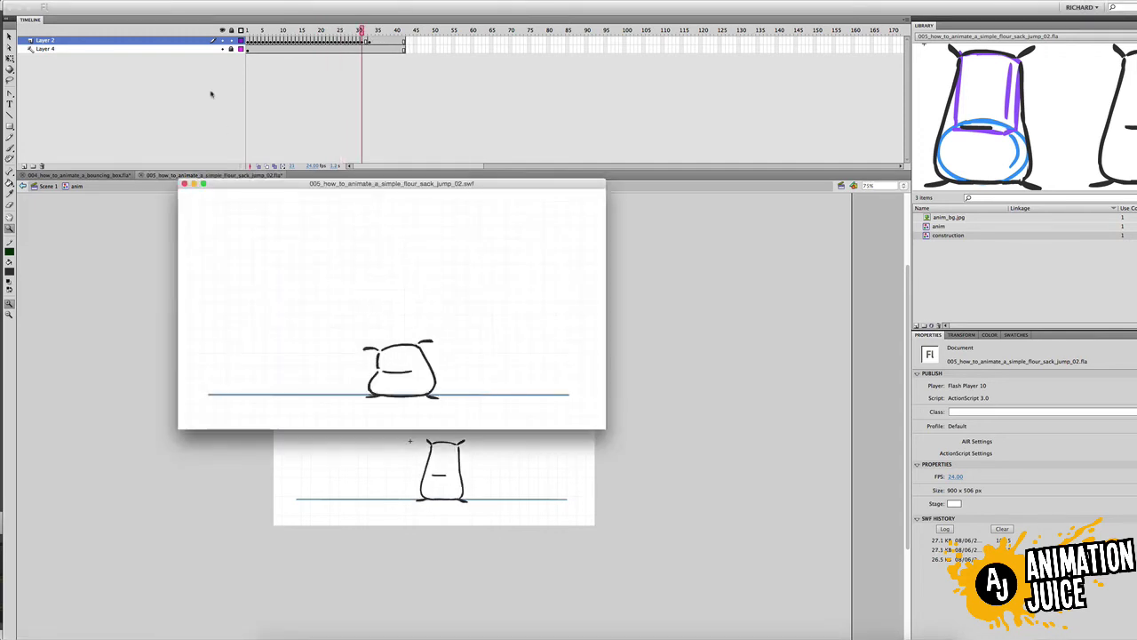
Close the preview and undo the removal of the held settle frames.
left_click(185, 183)
key("super+z")
key("super+z")
key("super+z")
key("super+z")
Convert the held frames from frame 25 onward in the settle of Layer 2 into individual keyframes.
left_click(264, 30)
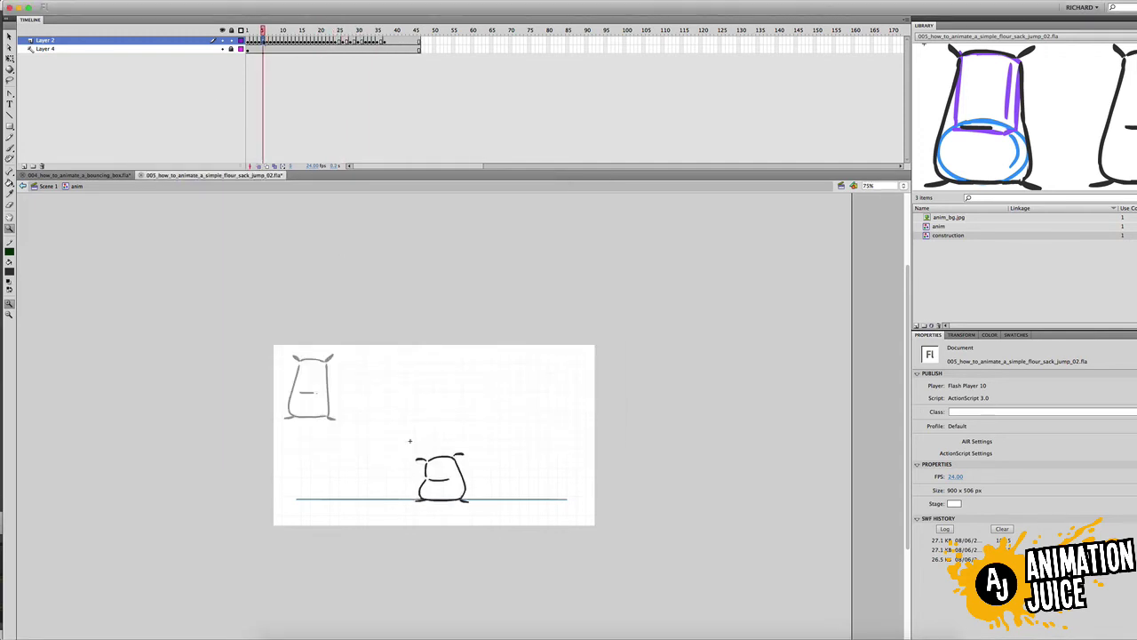
left_click_drag(263, 30, 282, 32)
right_click(279, 40)
left_click(337, 31)
left_click(360, 40)
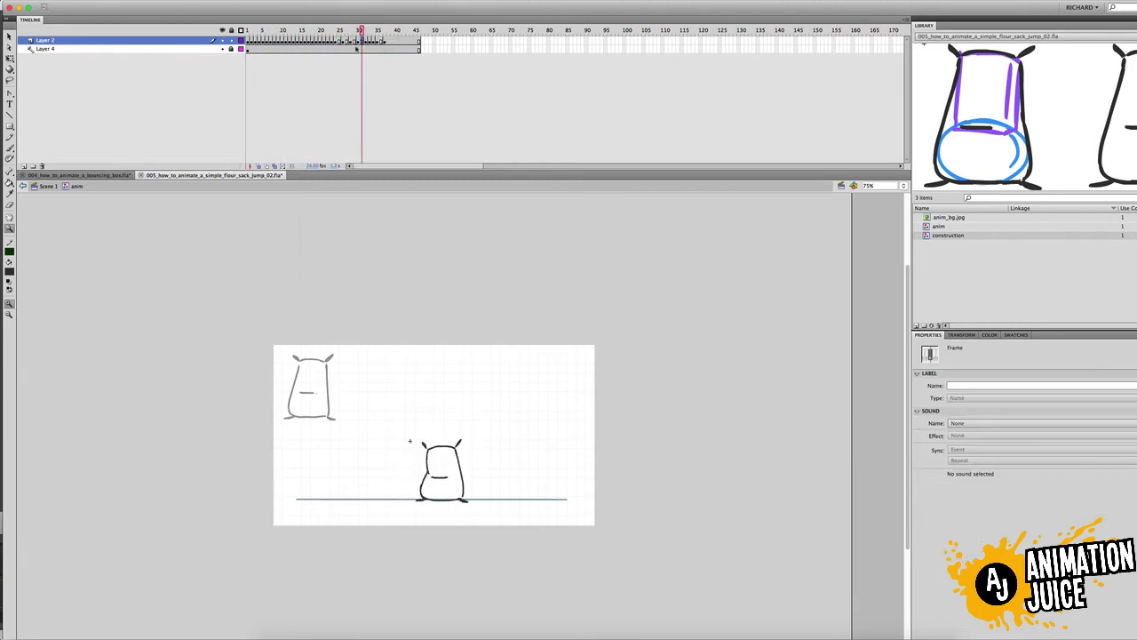
left_click(339, 40)
right_click(339, 40)
left_click(336, 40)
right_click(339, 40)
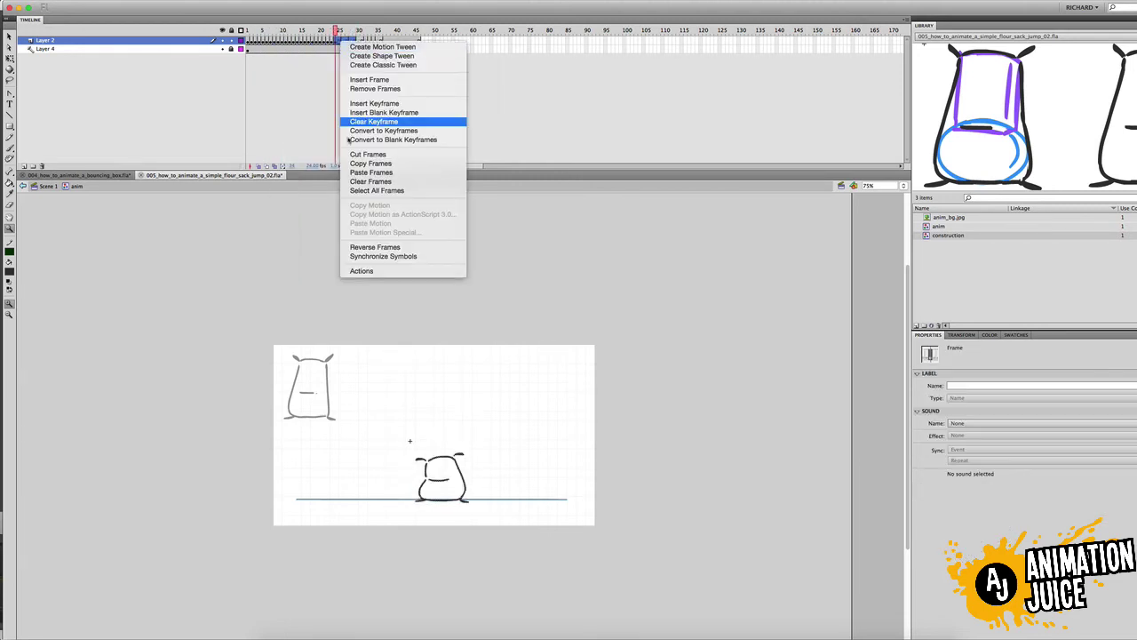
left_click(375, 247)
Scrub through the settle frames and preview the movie twice.
left_click_drag(337, 31, 383, 56)
key("super+Return")
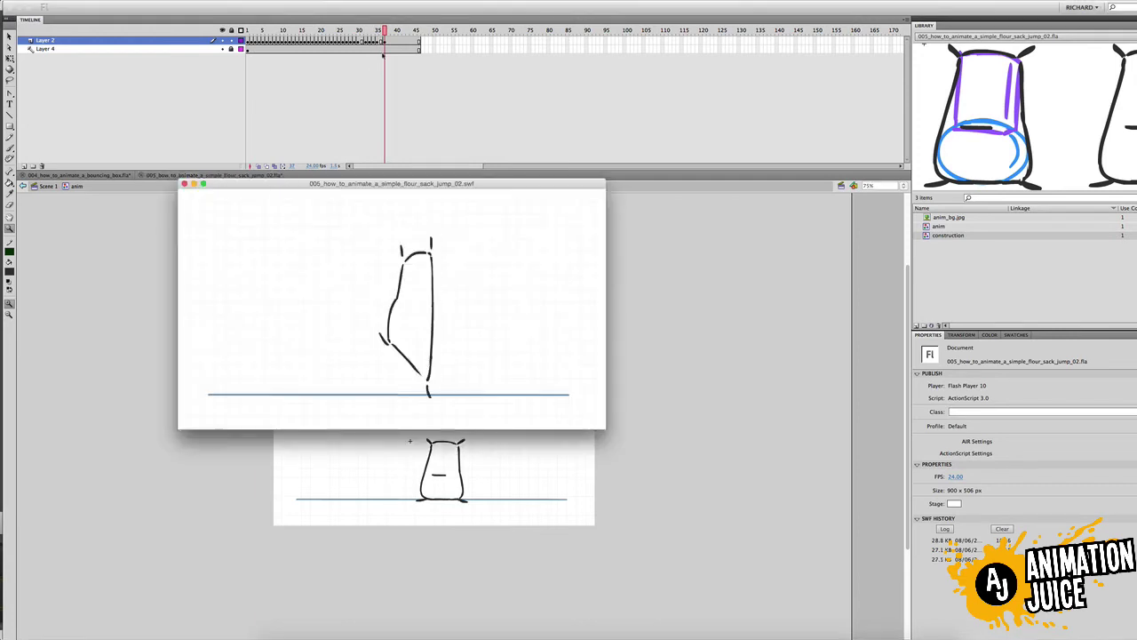
left_click(185, 184)
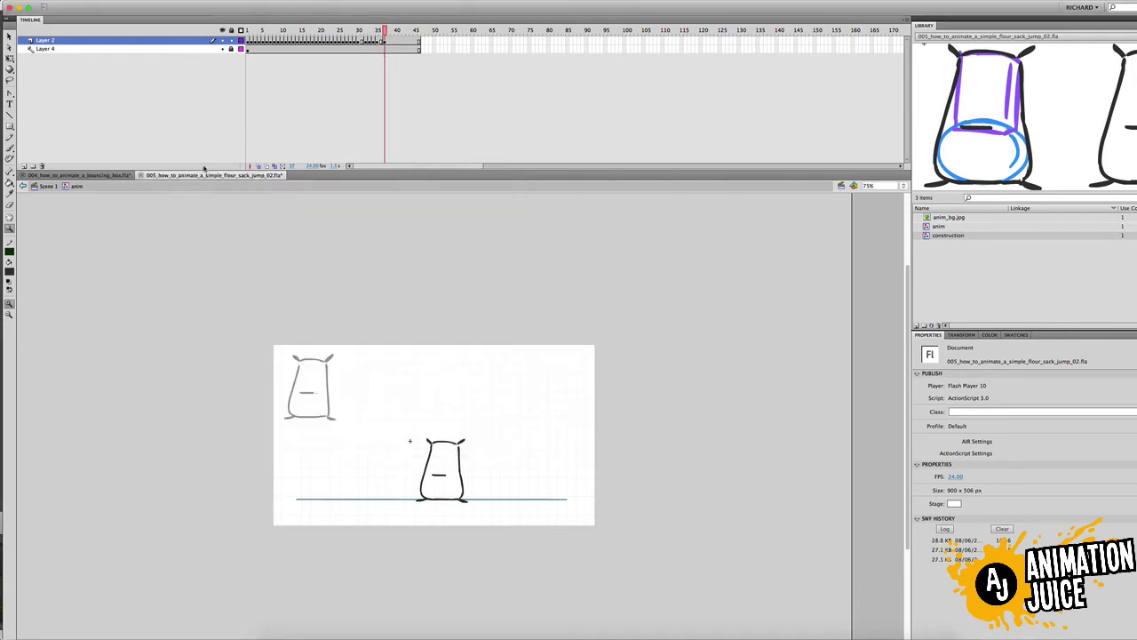
key("super+Return")
left_click(186, 183)
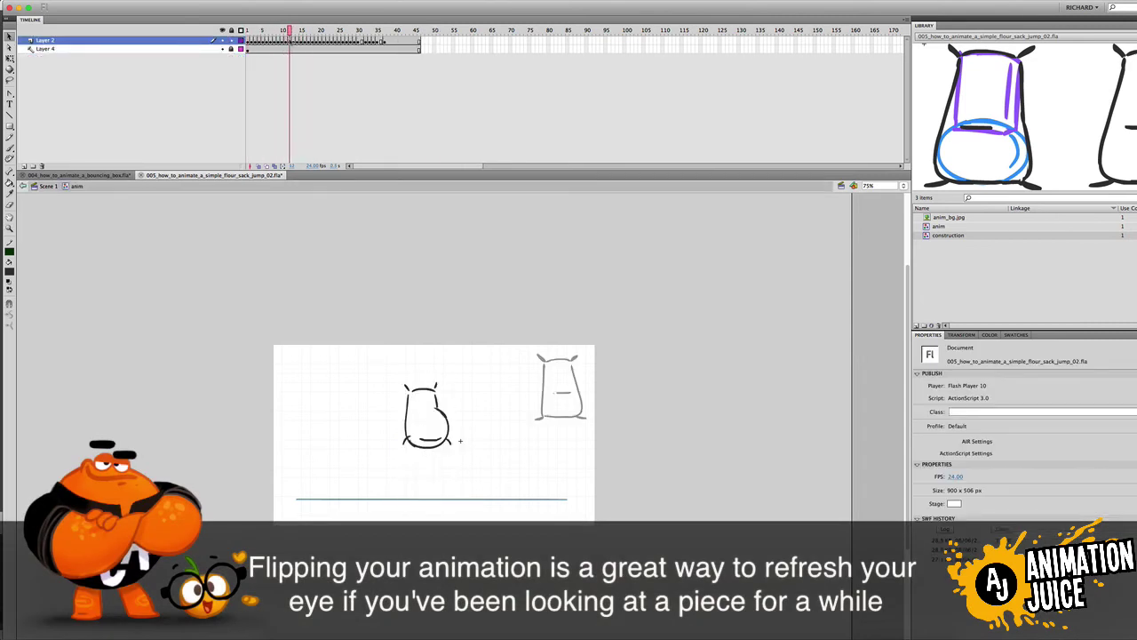
Preview the horizontally flipped animation and scrub through its frames to review the motion with a fresh eye.
key("super+Return")
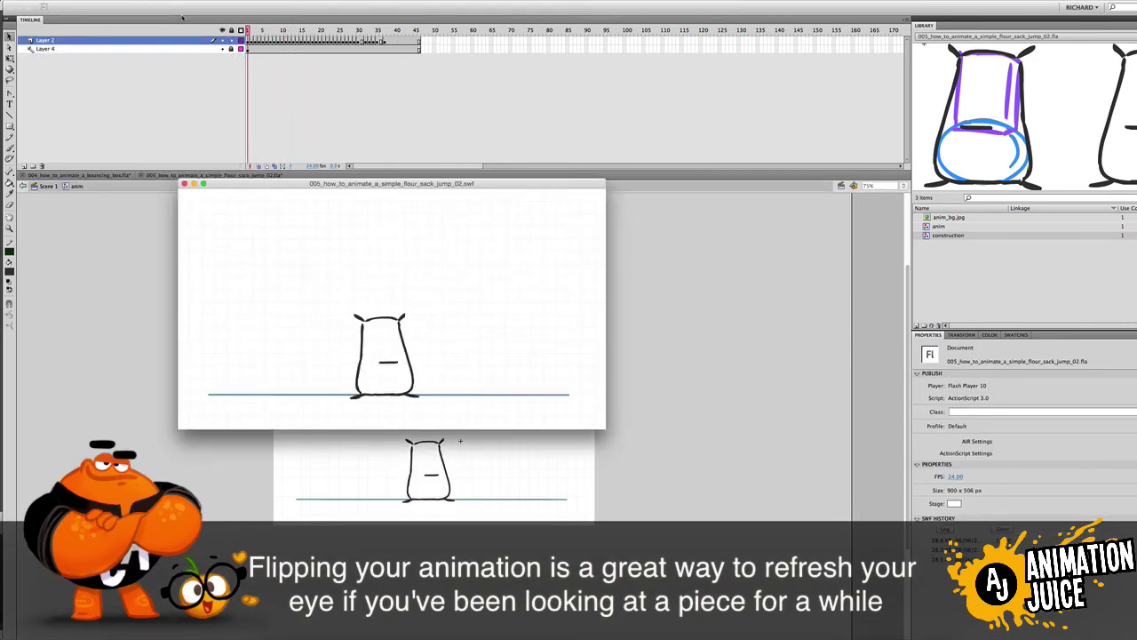
key("super+w")
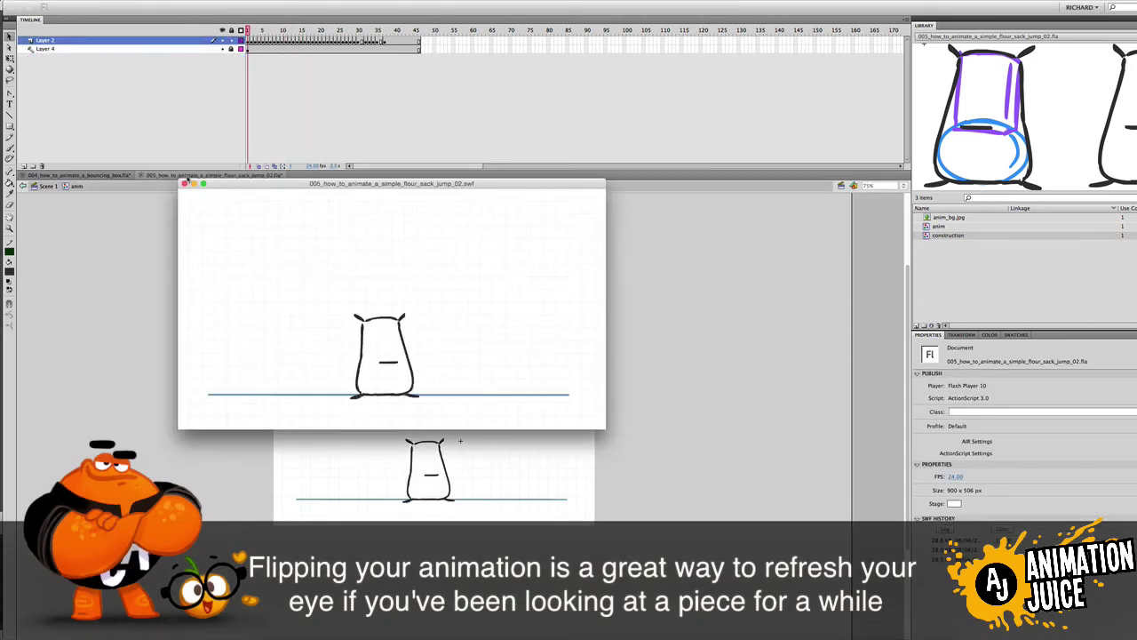
left_click_drag(249, 32, 287, 38)
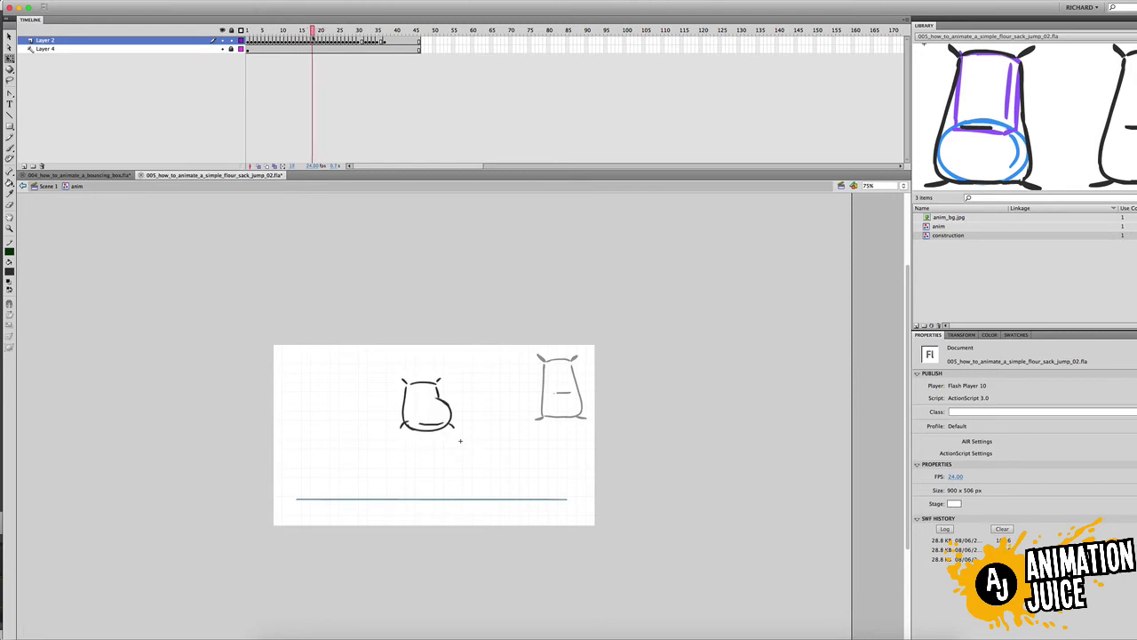
left_click(322, 42)
key("super+Return")
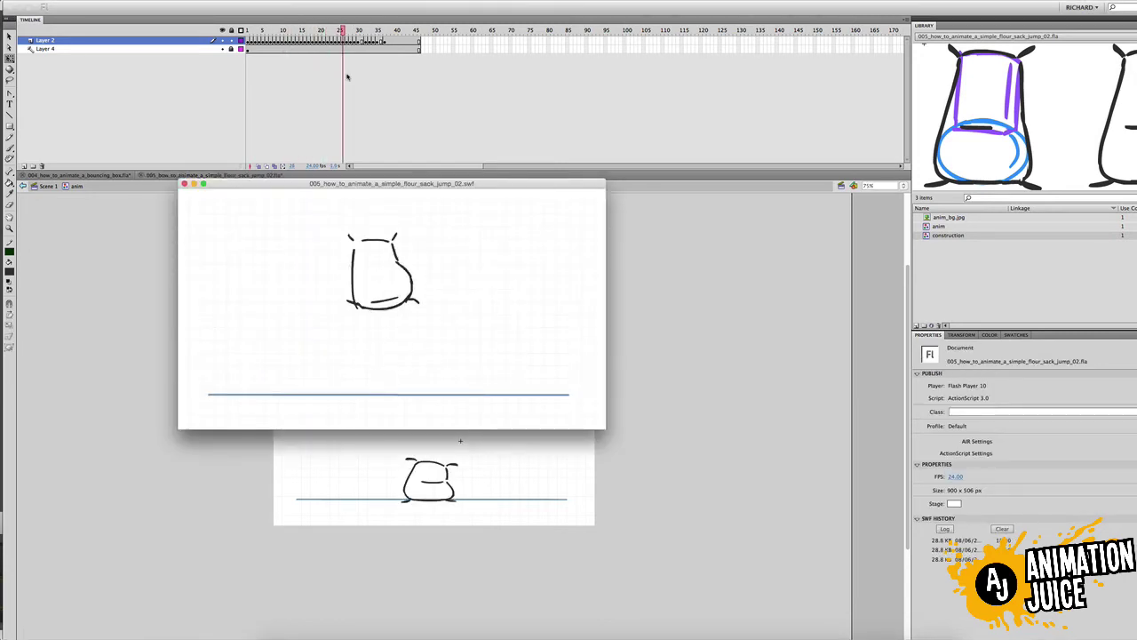
key("super+w")
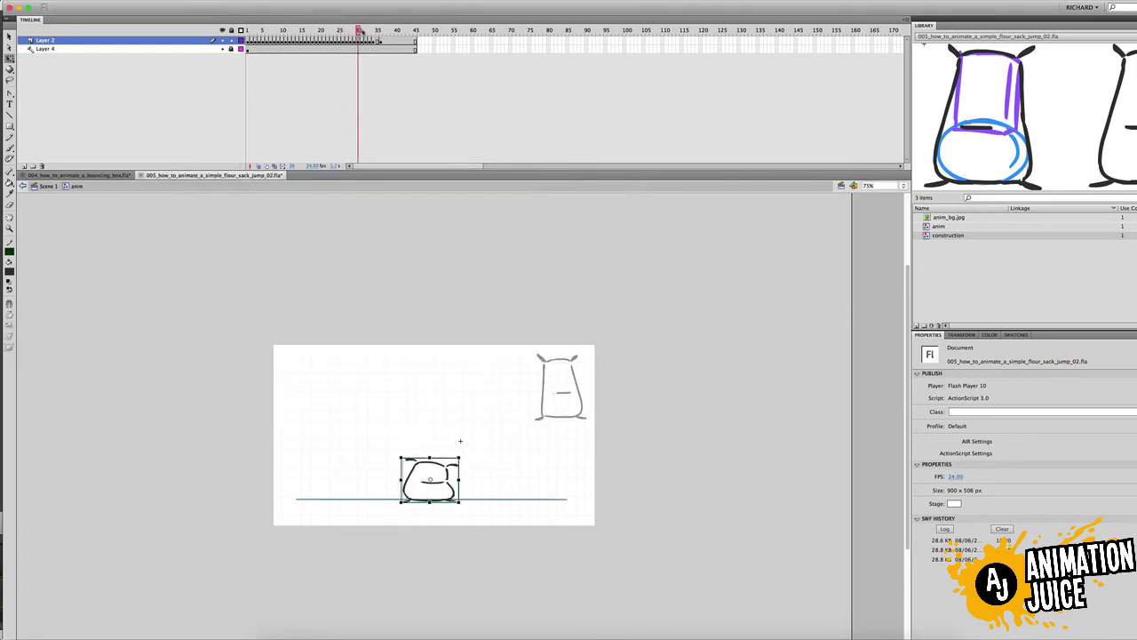
Lasso the sack's body at frame 35 of Layer 2 at 150% zoom and preview the movie.
left_click(383, 42)
key("comma")
key("l")
key("super+equal")
left_click_drag(422, 306, 414, 446)
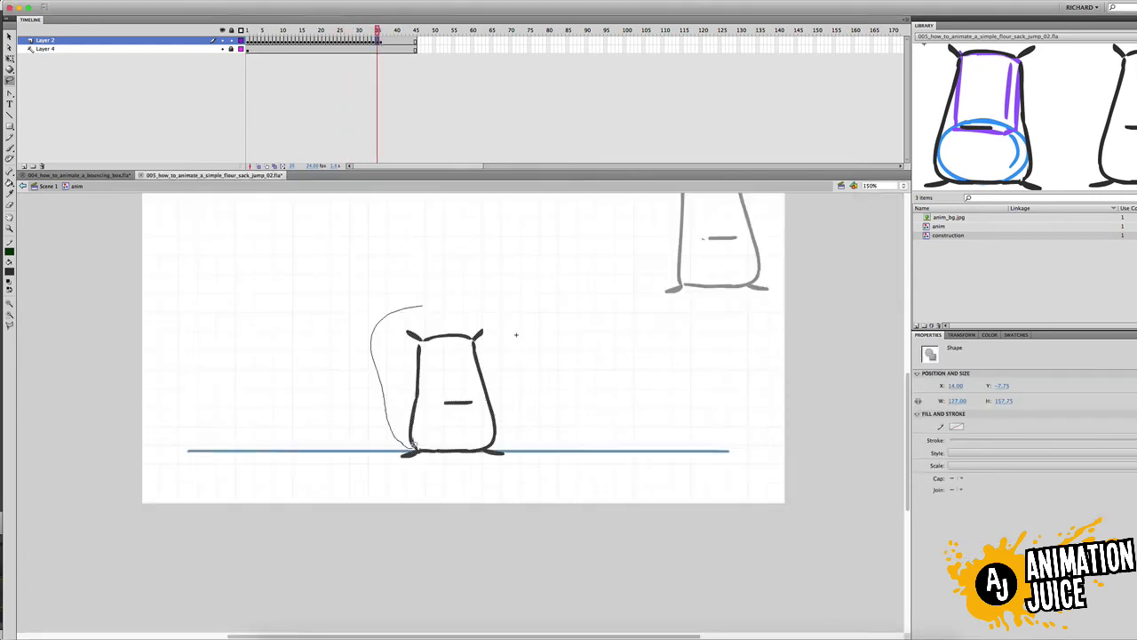
key("super+Return")
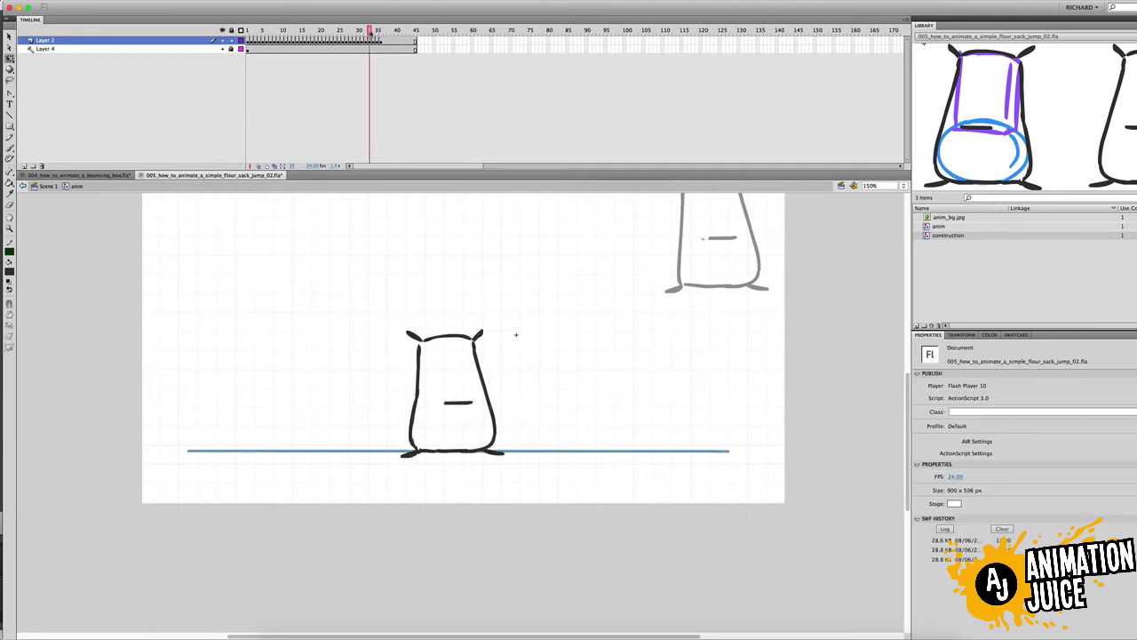
key("super+w")
Step back and forth through the final settle frames to examine the spacing between the poses.
key("comma")
key("comma")
key("comma")
key("comma")
key("comma")
key("comma")
key("comma")
key("period")
key("period")
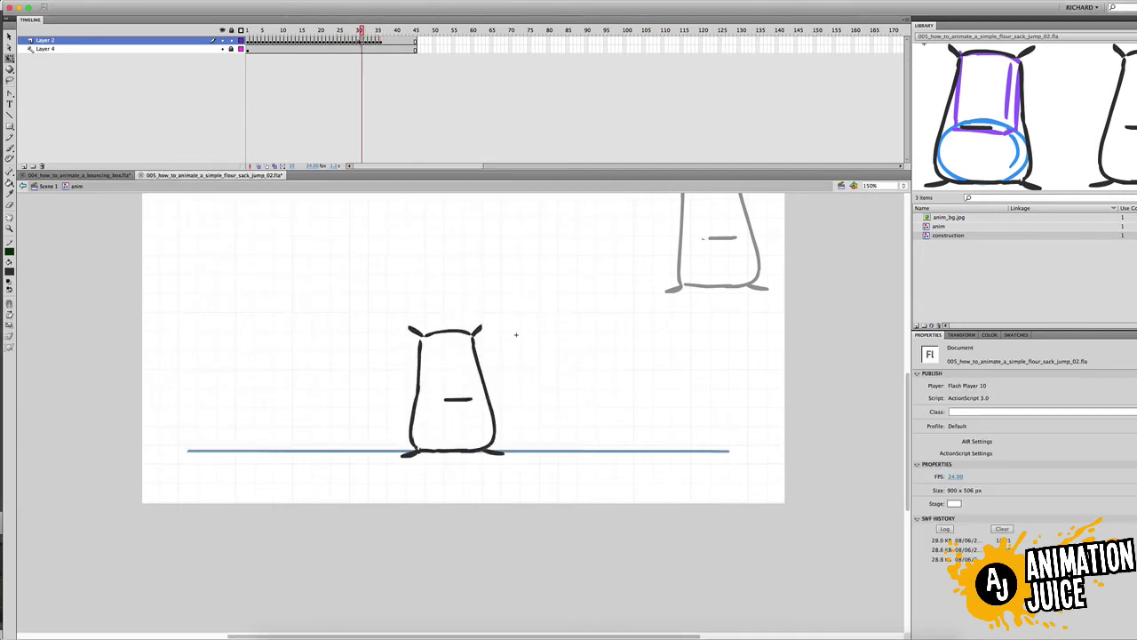
key("comma")
key("comma")
key("comma")
key("comma")
key("comma")
key("comma")
key("comma")
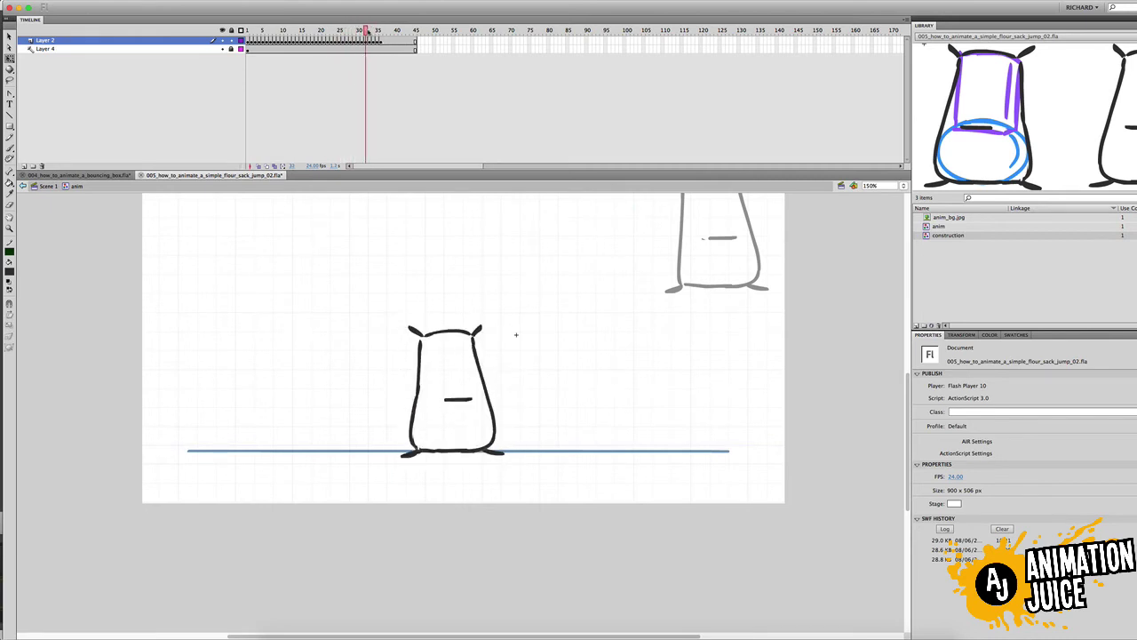
Add one more keyframe to the settle around frame 34 of Layer 2 and step back through the preceding poses.
left_click(373, 41)
left_click_drag(408, 246, 501, 451)
left_click(369, 32)
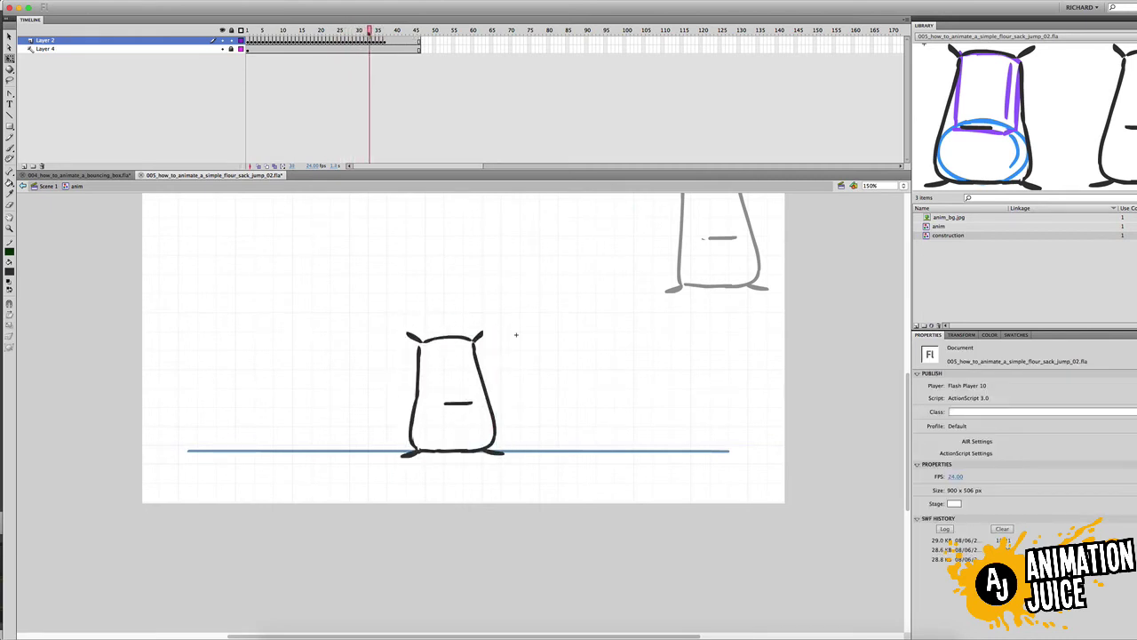
key("comma")
key("comma")
key("comma")
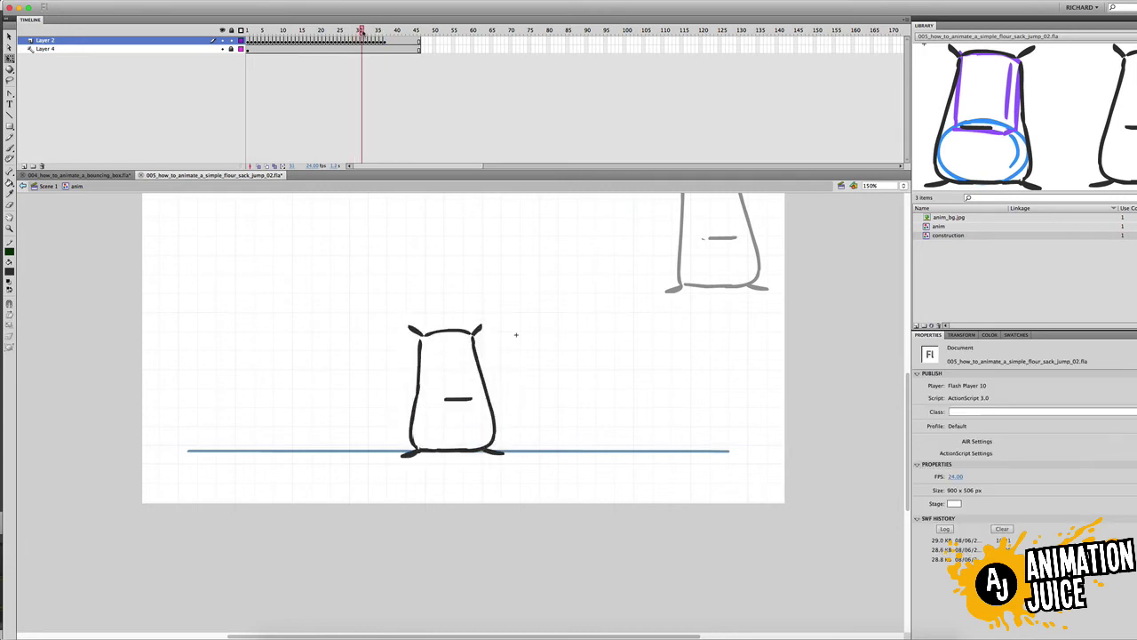
Lasso the sack's body at frame 32 of Layer 2, ready it for Free Transform, and compare the pose with frame 33.
key("period")
key("l")
mouse_move(421, 304)
left_mouse_down()
mouse_move(408, 454)
mouse_move(430, 307)
left_mouse_up()
key("q")
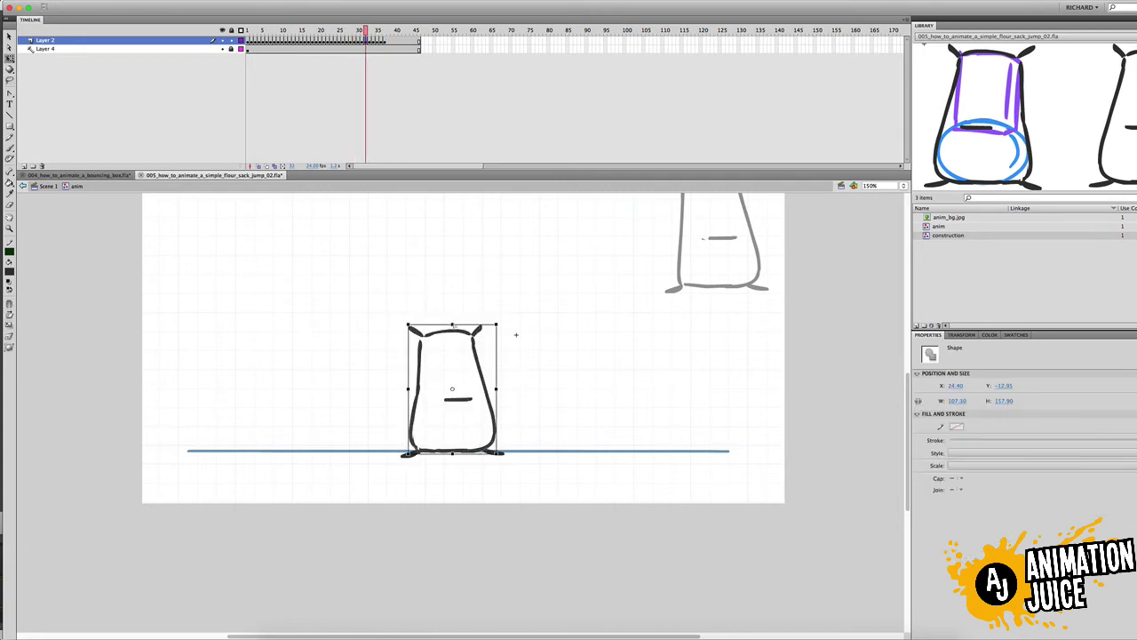
left_click(362, 32)
left_click(371, 41)
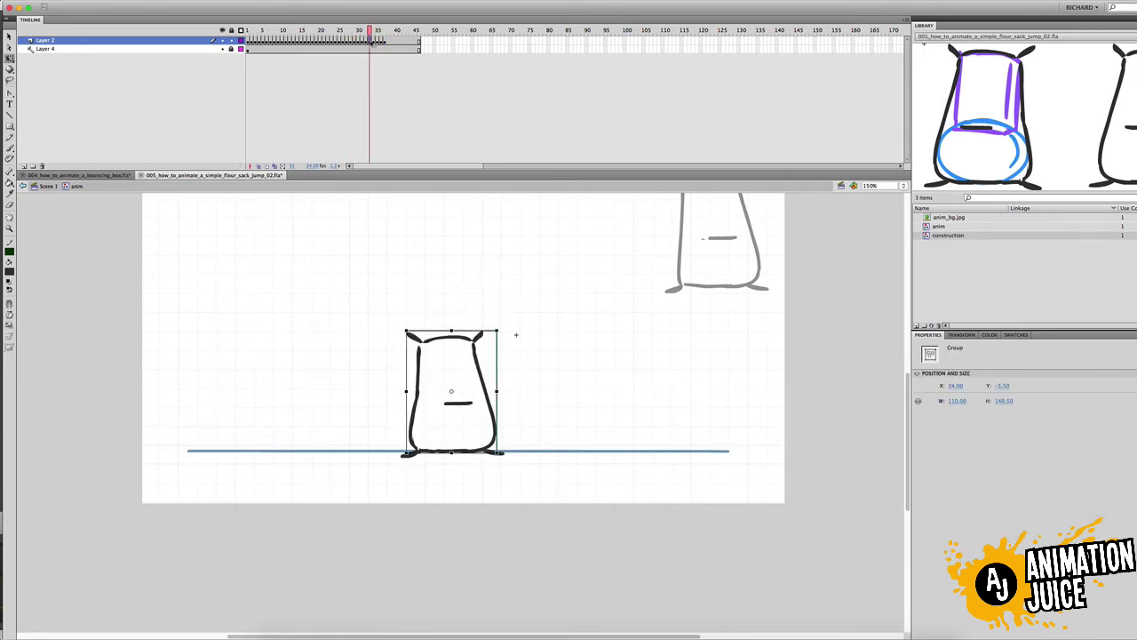
Retime the settle by removing and re-inserting a frame at frame 33 of Layer 2, and preview the movie.
key("shift+F5")
left_click_drag(361, 32, 370, 32)
left_click(370, 41)
key("F5")
left_click(370, 32)
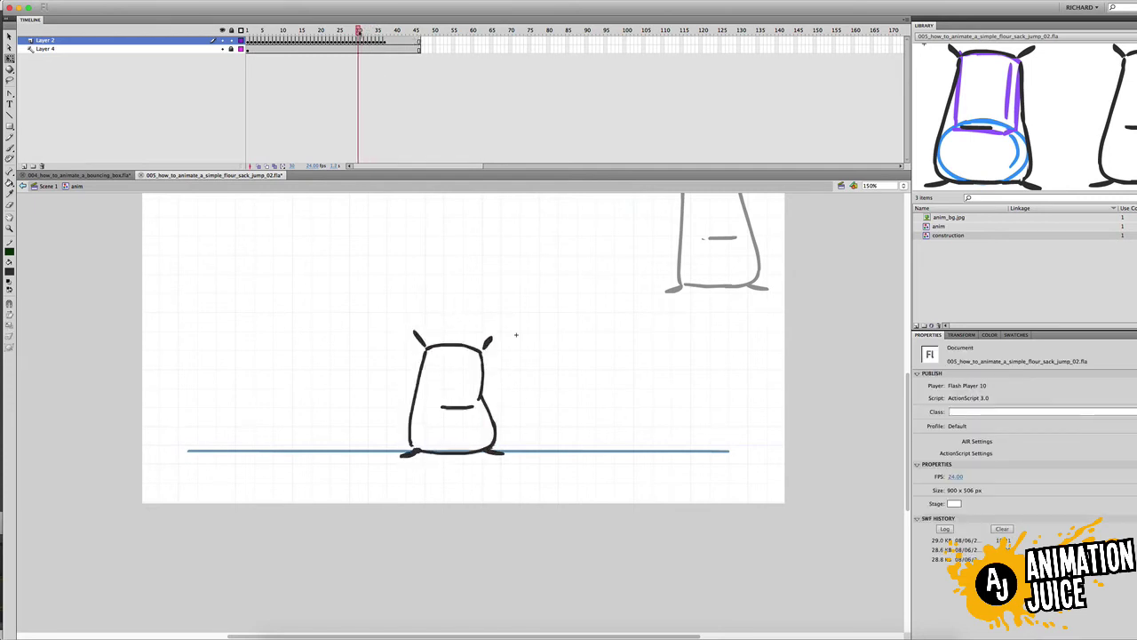
key("super+Return")
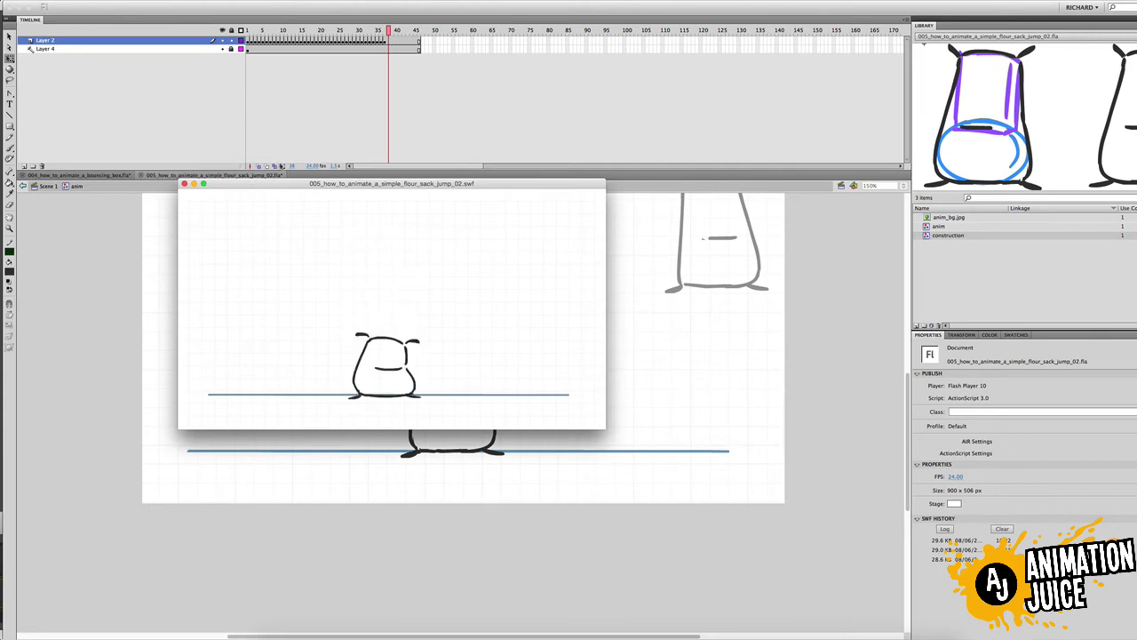
Scrub back from the end of the settle to frame 25 and preview the movie again.
left_click(183, 183)
left_click_drag(388, 31, 338, 31)
left_click(385, 41)
left_click(273, 91)
key("super+Return")
left_click(185, 183)
Shift the last settle keyframes of Layer 2 two frames earlier and preview the movie.
key("period")
key("period")
key("period")
key("period")
key("period")
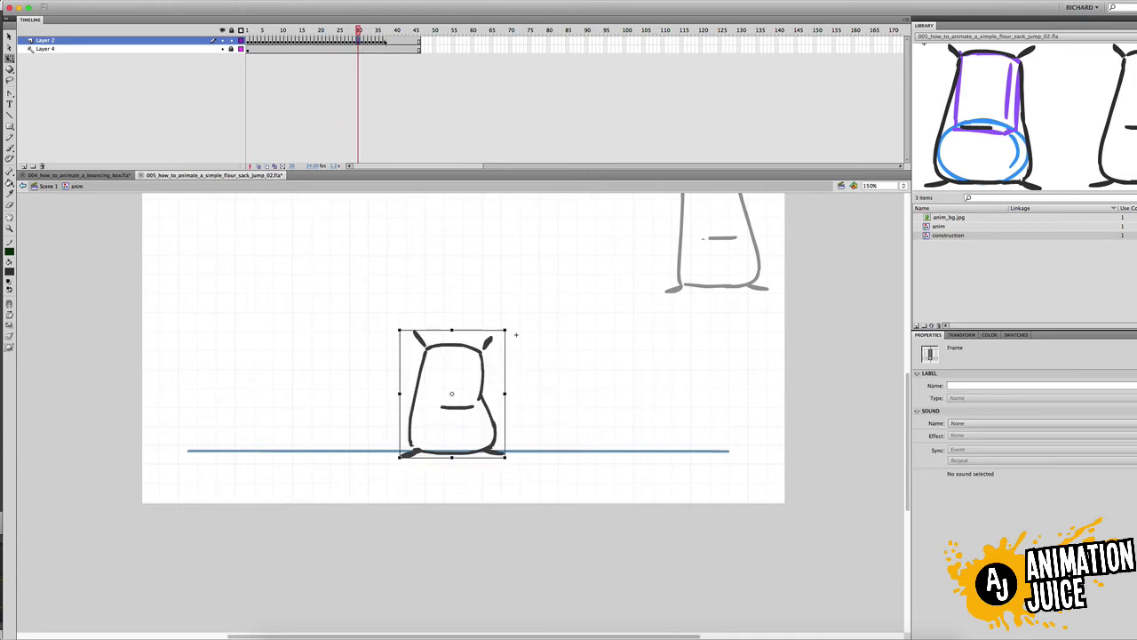
key("super+Return")
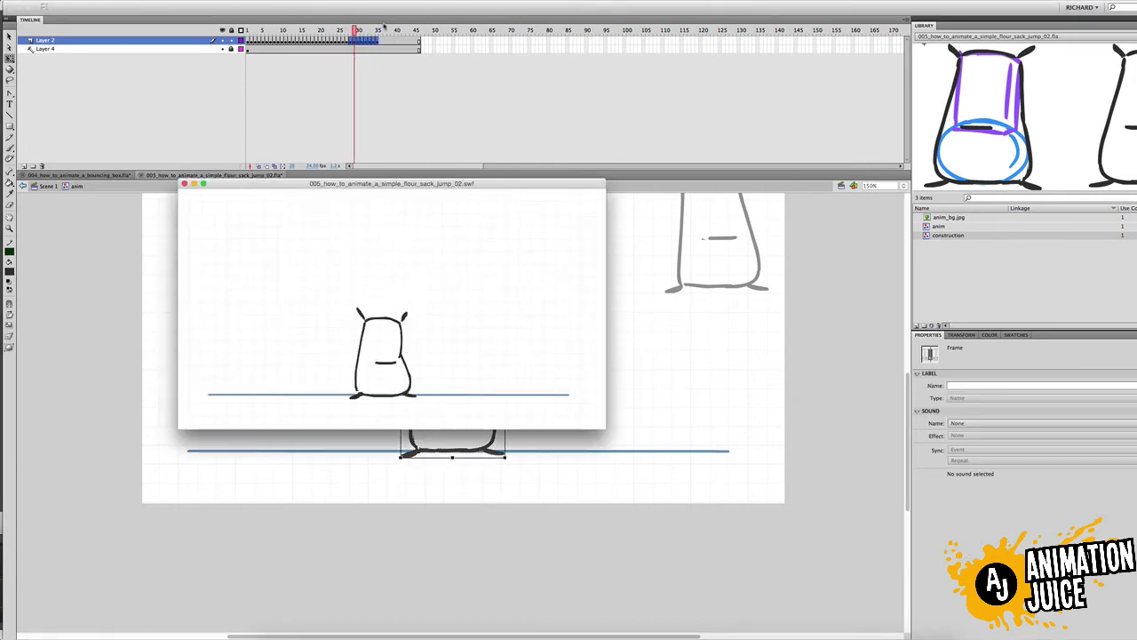
key("super+w")
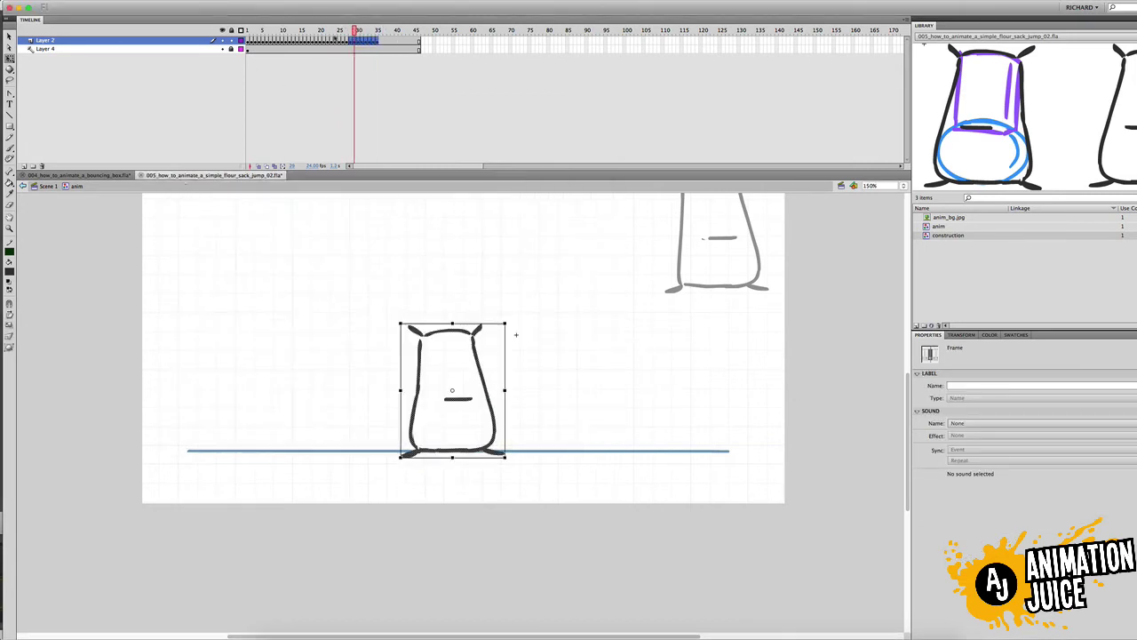
Play the animation from frame 1 and preview the full jump as an exported movie.
key("shift+comma")
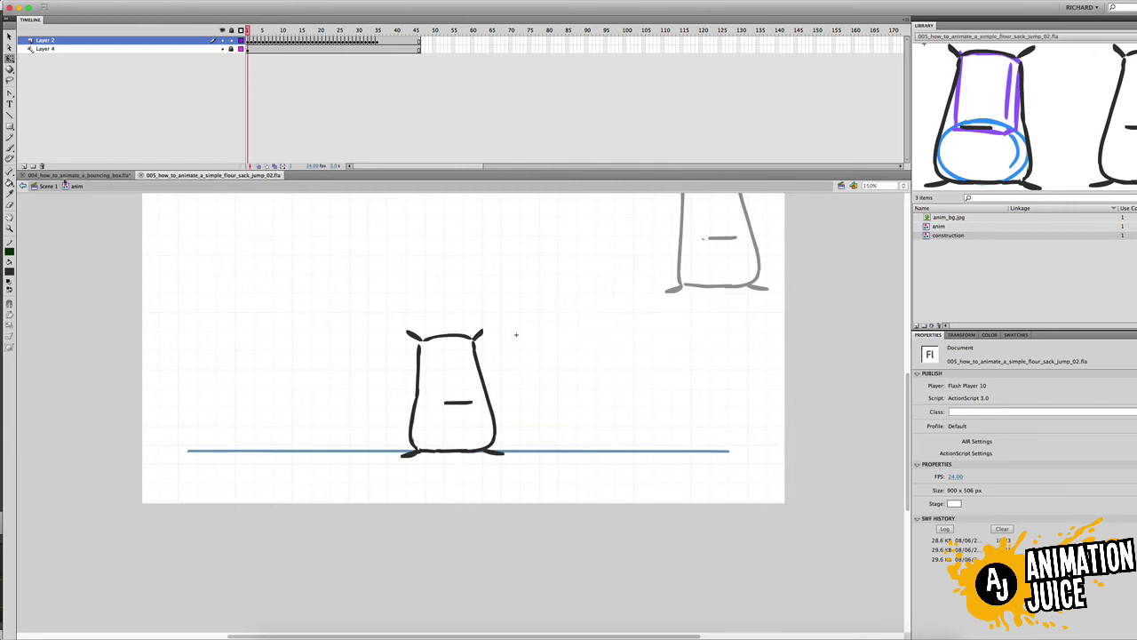
key("Return")
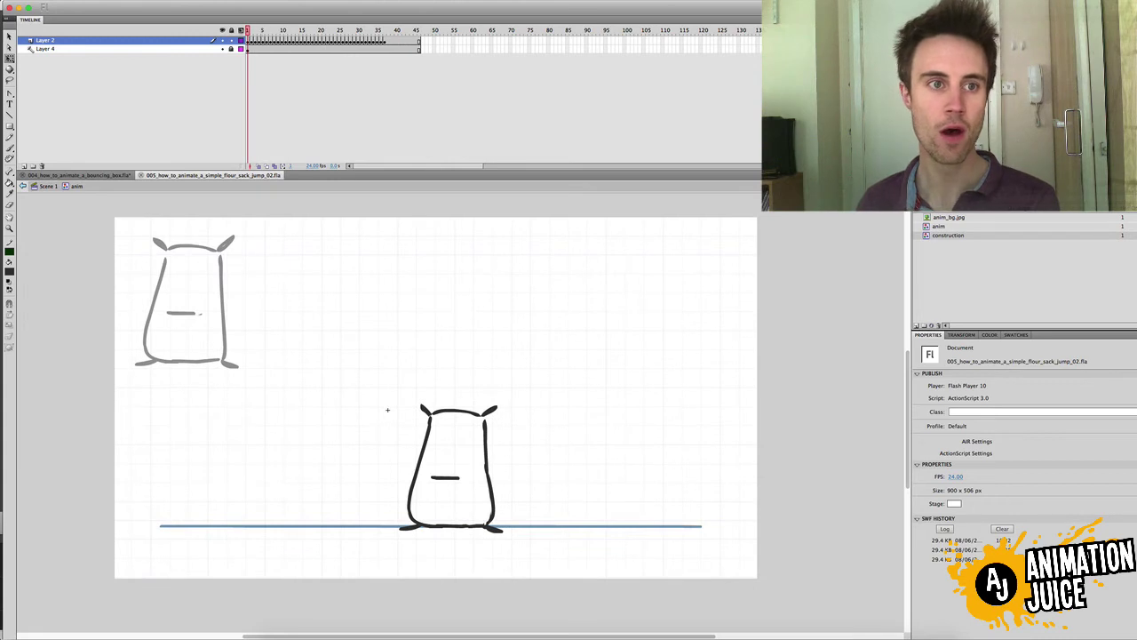
left_click_drag(247, 35, 252, 37)
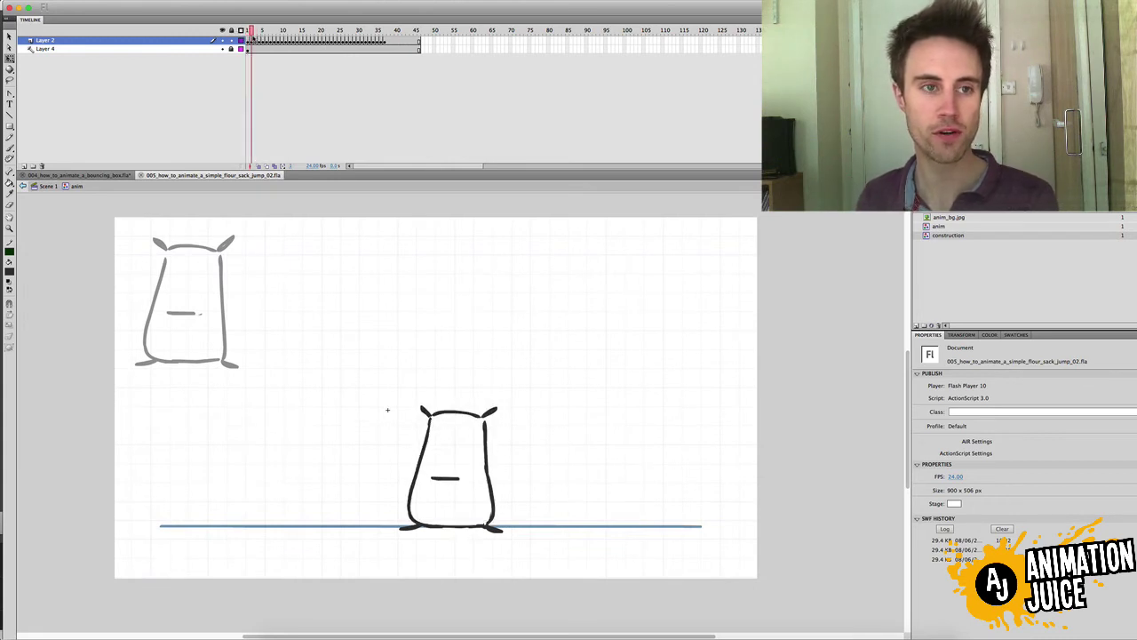
key("comma")
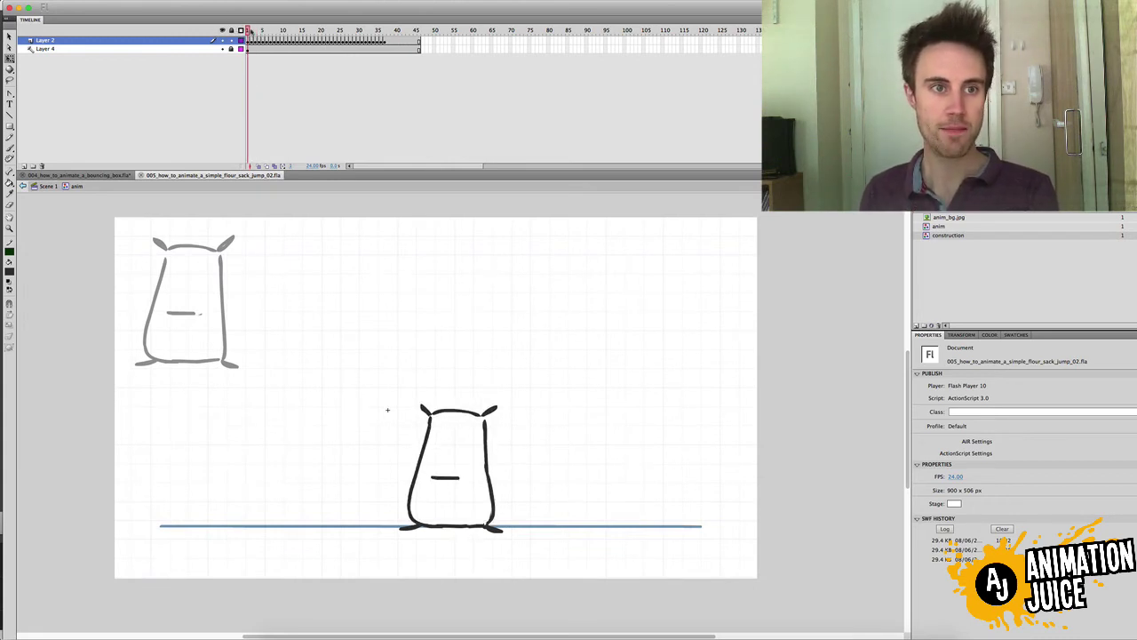
key("Return")
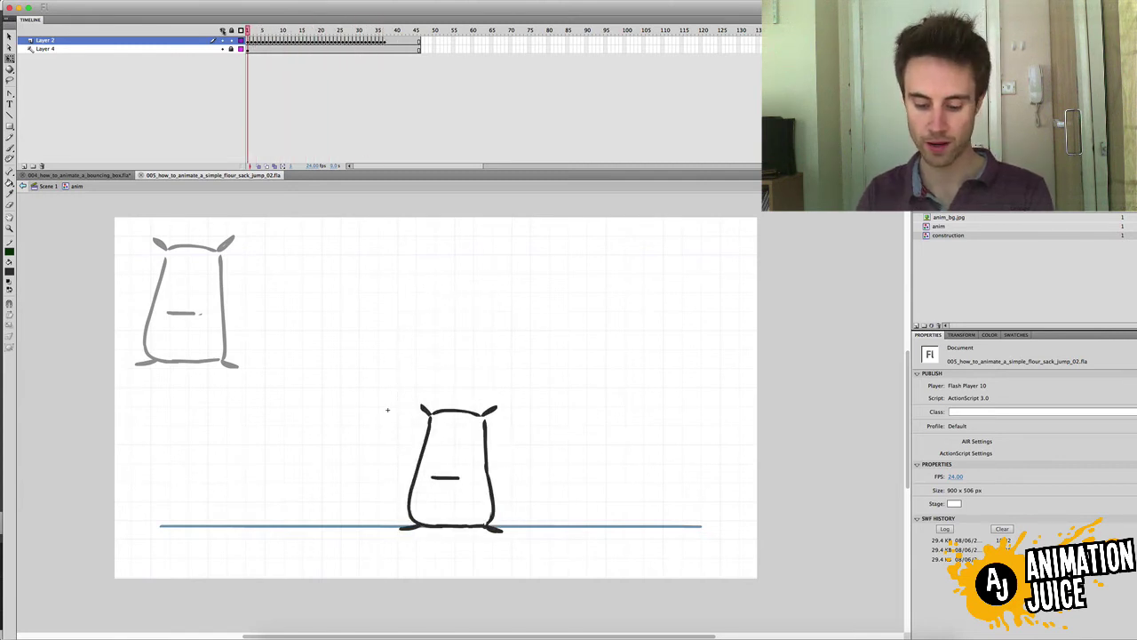
key("super+Return")
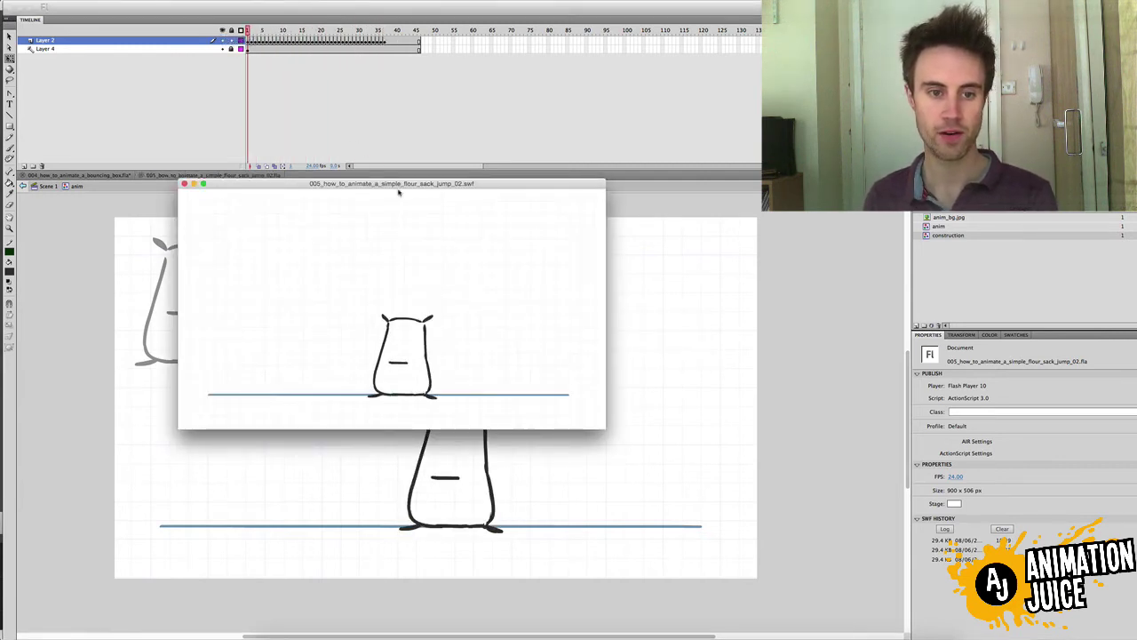
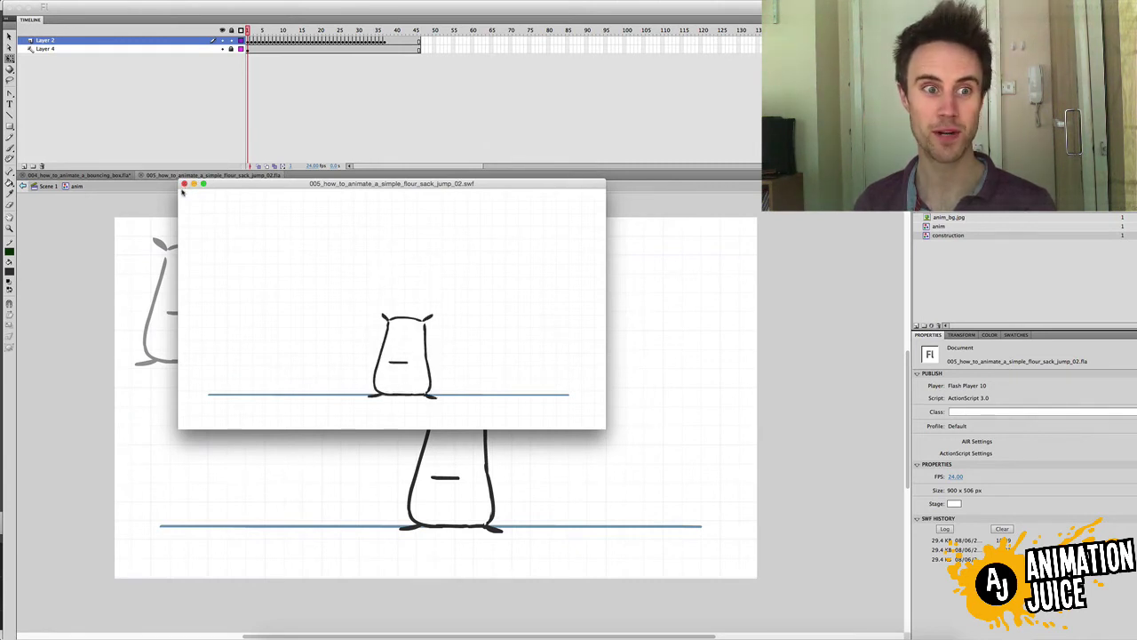
left_click(184, 184)
key("Return")
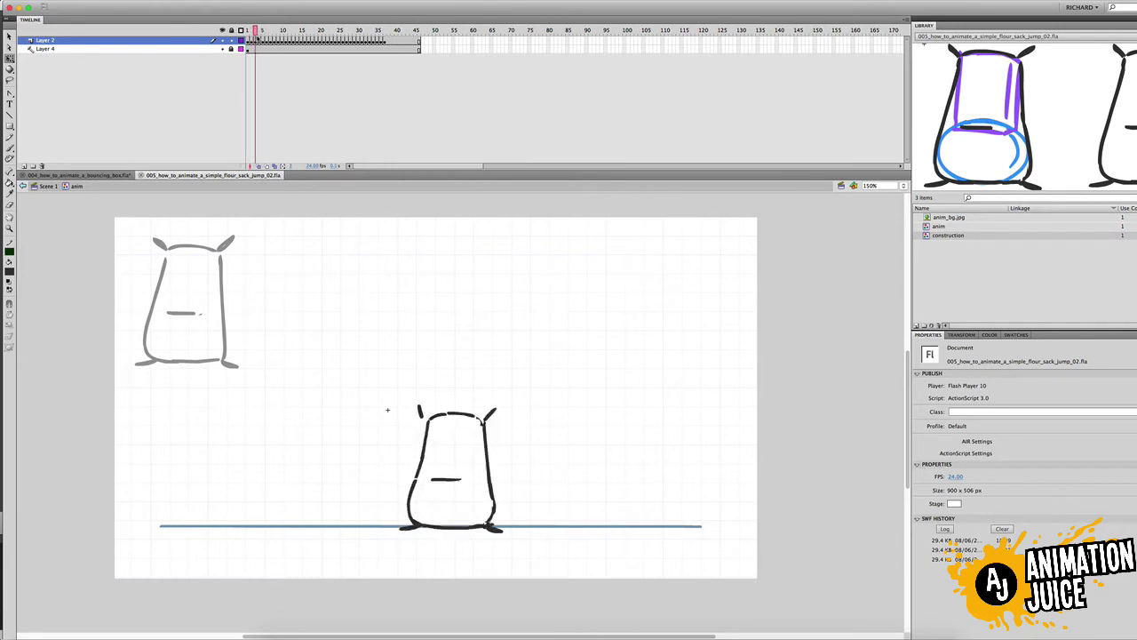
Delete the sack's top-right corner tuft at frame 4 of Layer 2 and redraw it using onion skin as a guide.
left_click_drag(256, 36, 260, 37)
left_click(486, 417)
key("Delete")
key("b")
left_click(259, 167)
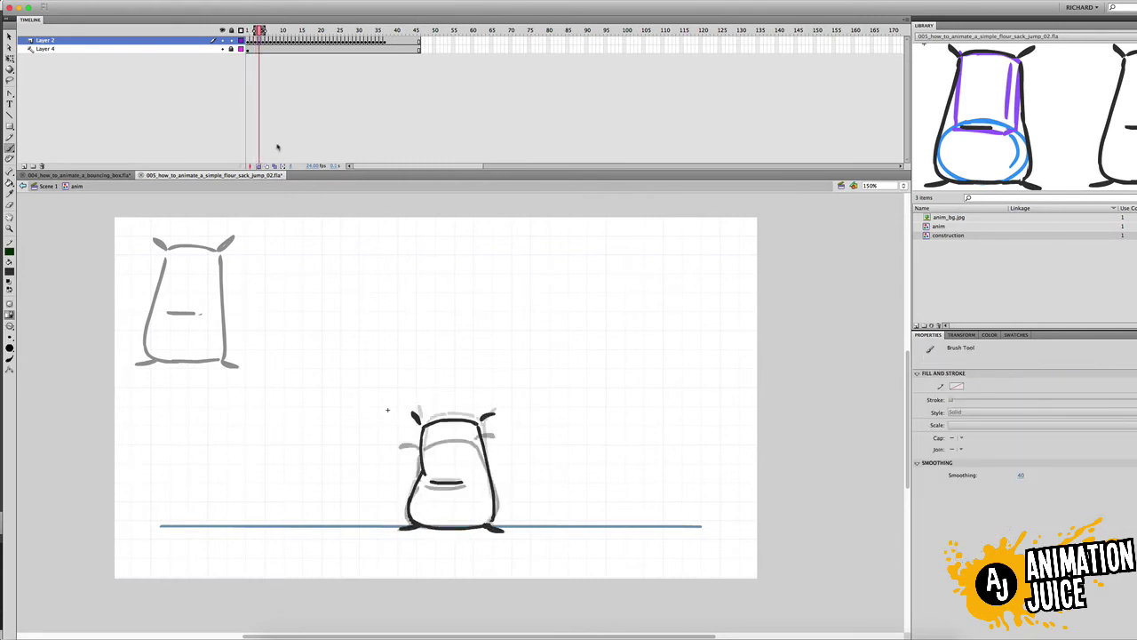
left_click(258, 166)
Replace the sack's top-right corner tuft at frame 6 of Layer 2 with a shorter, curled brush stroke.
left_click_drag(258, 32, 267, 32)
key("v")
left_click(494, 444)
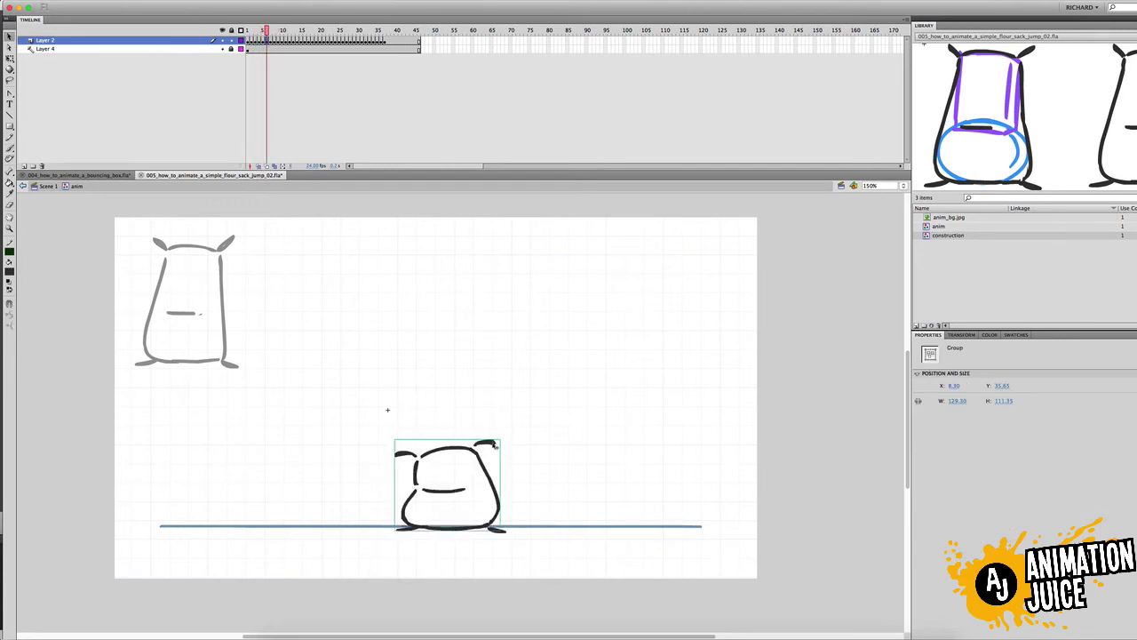
key("b")
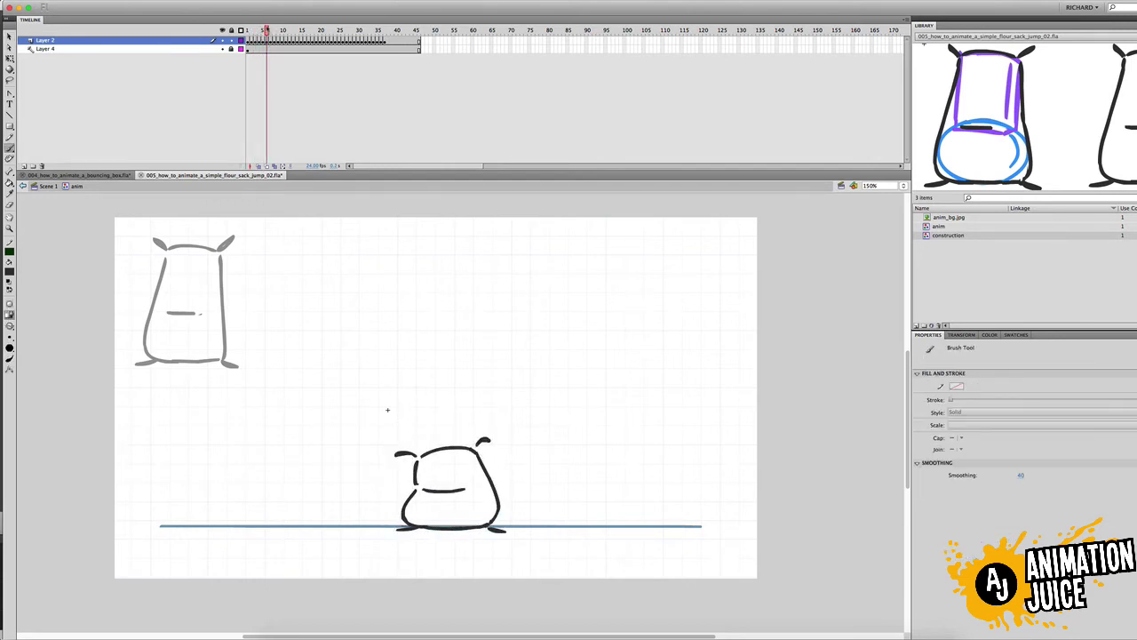
Flip back and forth between frames 2 and 6 to compare how the corner tufts move as the sack crouches.
key("comma")
key("comma")
key("period")
key("period")
key("comma")
key("comma")
key("comma")
key("comma")
key("period")
key("period")
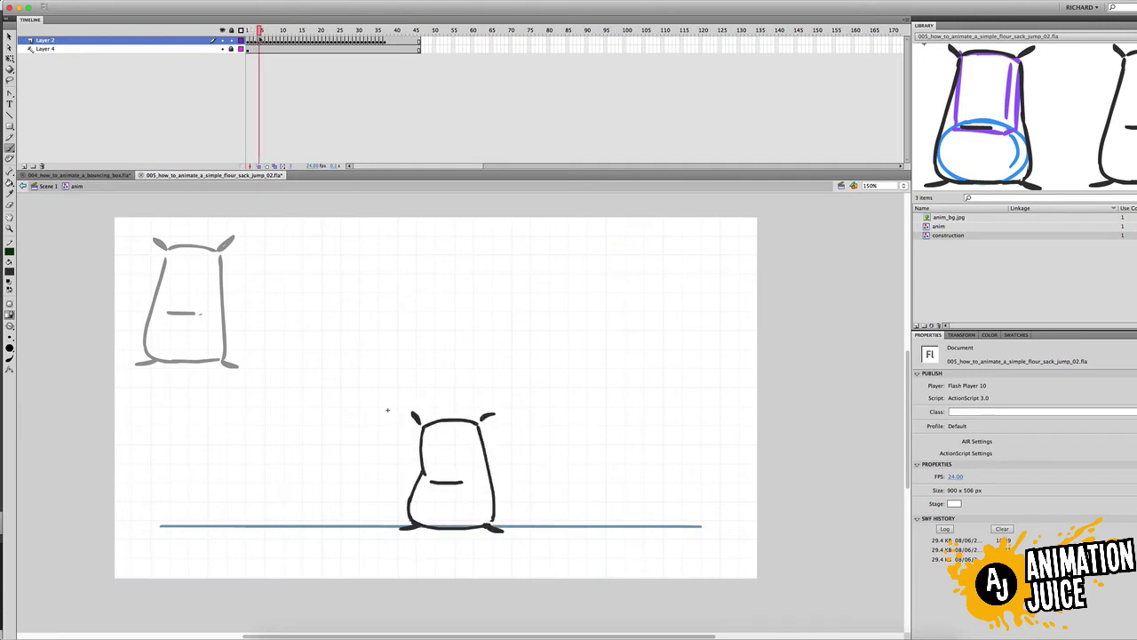
Erase the curled top-right corner tuft at frame 4 of Layer 2 and redraw it pointing upward, comparing with the adjacent frames.
key("e")
mouse_move(494, 414)
left_mouse_down()
mouse_move(482, 420)
mouse_move(492, 409)
left_mouse_up()
key("b")
key("comma")
key("period")
key("period")
key("comma")
key("comma")
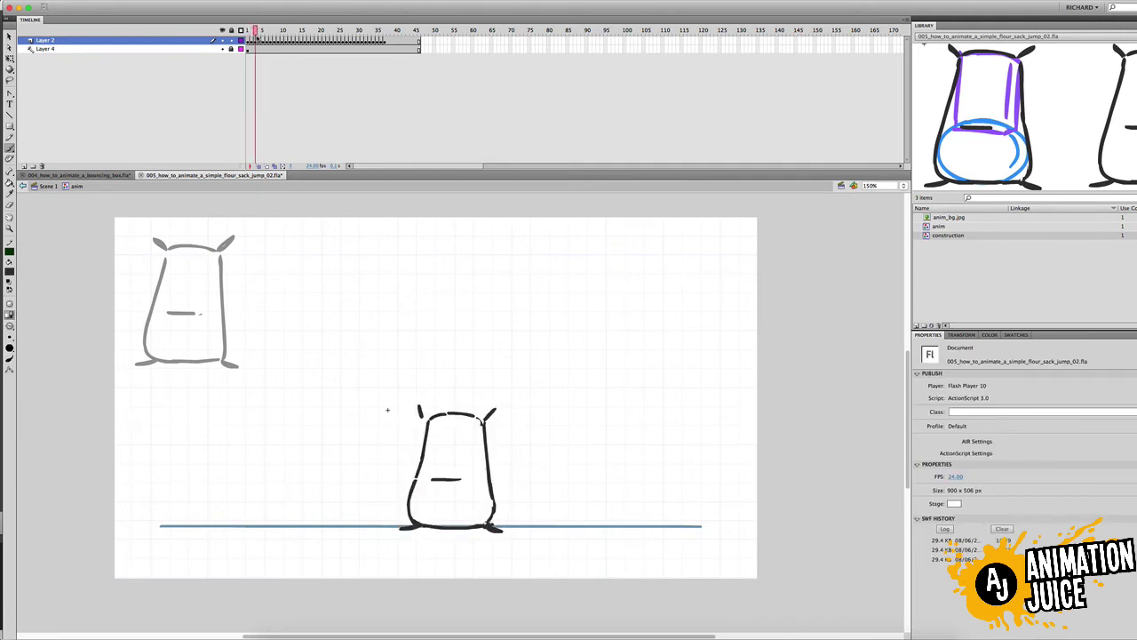
Erase the top-right corner tuft at frame 5 of Layer 2 and redraw it pointing upward.
key("period")
key("b")
key("b")
key("period")
key("e")
left_click_drag(481, 443, 495, 435)
key("b")
left_click_drag(479, 438, 486, 427)
Redraw the sack's top-left corner tuft at frame 6 of Layer 2 as a short curl and rework the top-right tuft.
key("v")
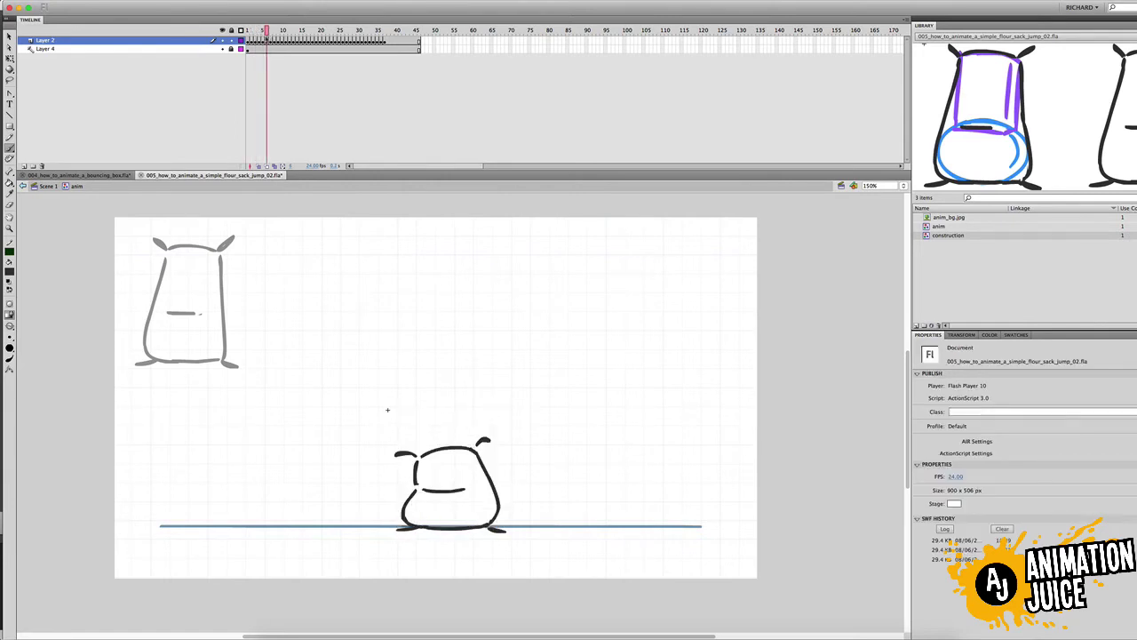
key("period")
key("b")
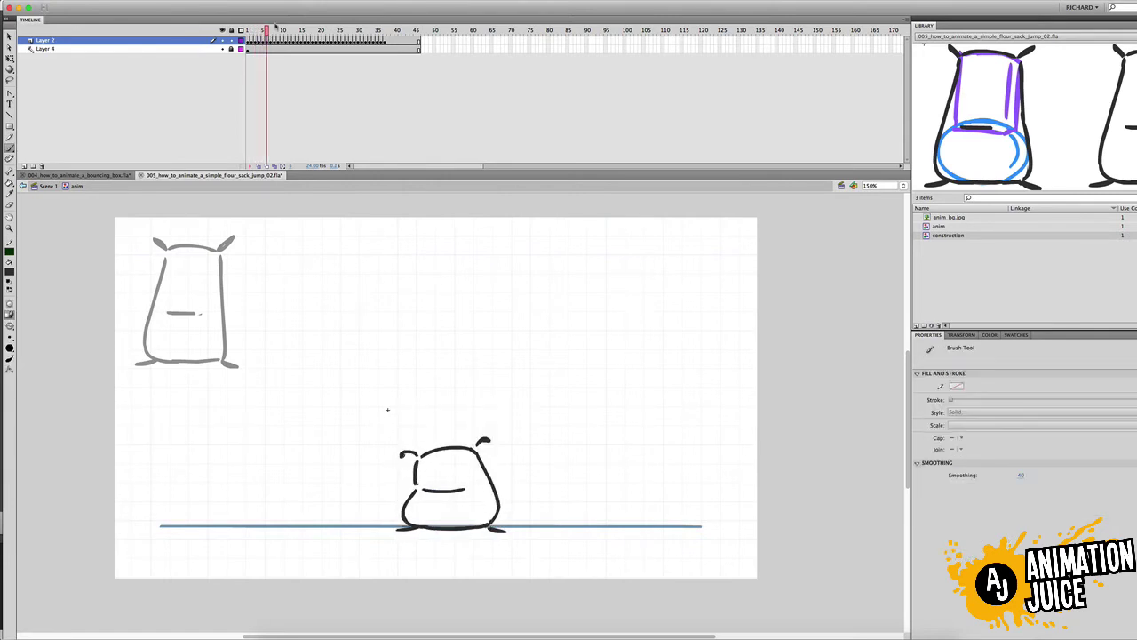
left_click_drag(263, 30, 267, 31)
left_click(267, 31)
key("v")
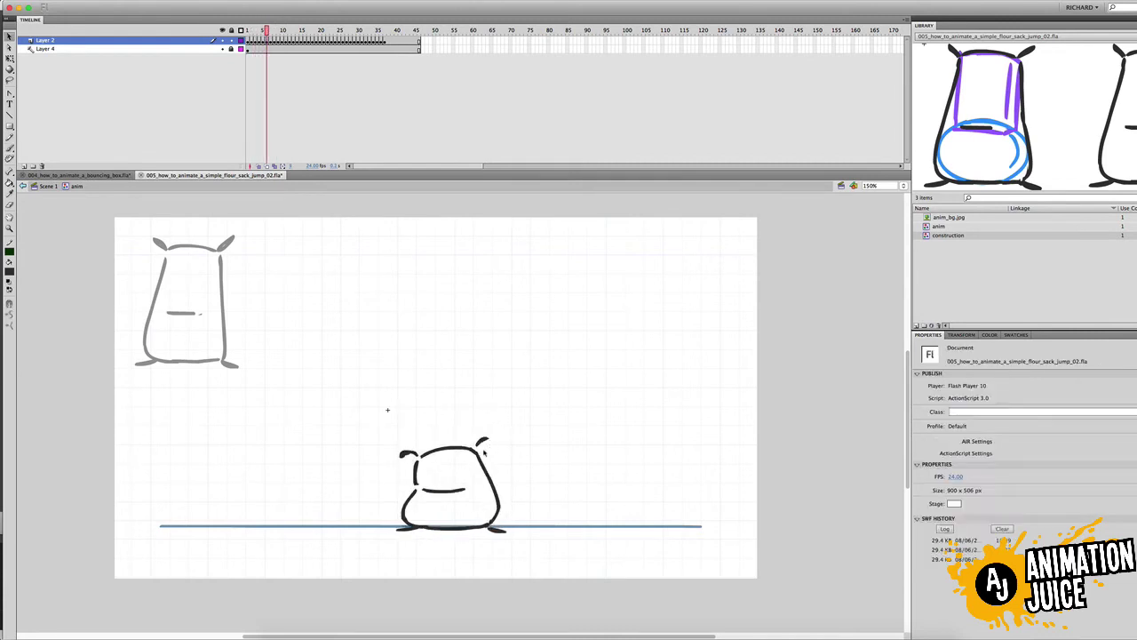
key("b")
Break apart the sack group at frame 8 of Layer 2, replace its top-right corner tuft with a curled stroke, and compare with earlier frames.
key("comma")
key("period")
key("period")
key("v")
left_click(487, 447)
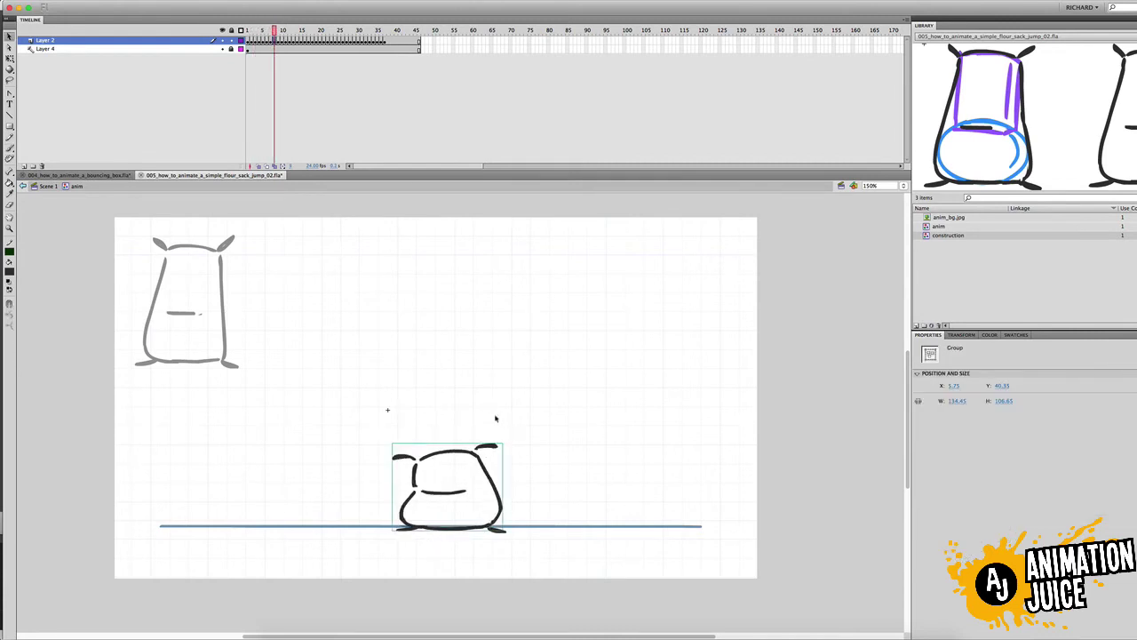
key("super+b")
left_click(489, 446)
key("Delete")
key("b")
left_click_drag(481, 448, 496, 445)
key("v")
key("comma")
key("comma")
key("period")
key("period")
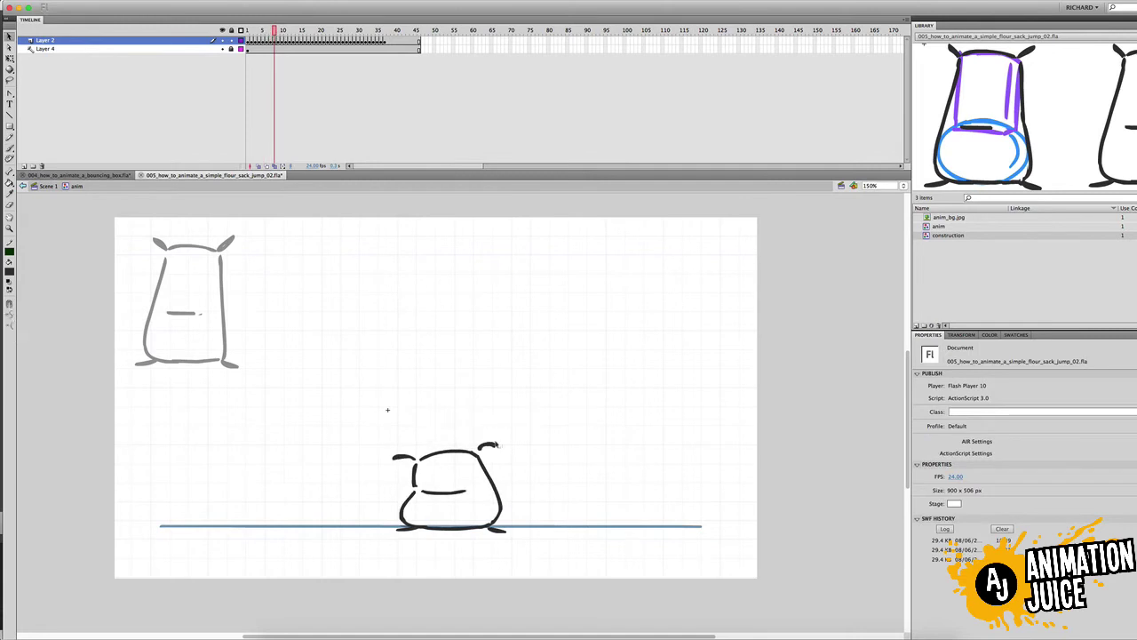
Scrub back through the crouch and redraw the top-right corner tuft at frame 6 of Layer 2 with the brush.
key("b")
mouse_move(267, 32)
left_mouse_down()
mouse_move(284, 34)
mouse_move(274, 49)
mouse_move(255, 32)
left_mouse_up()
key("super+a")
key("super+g")
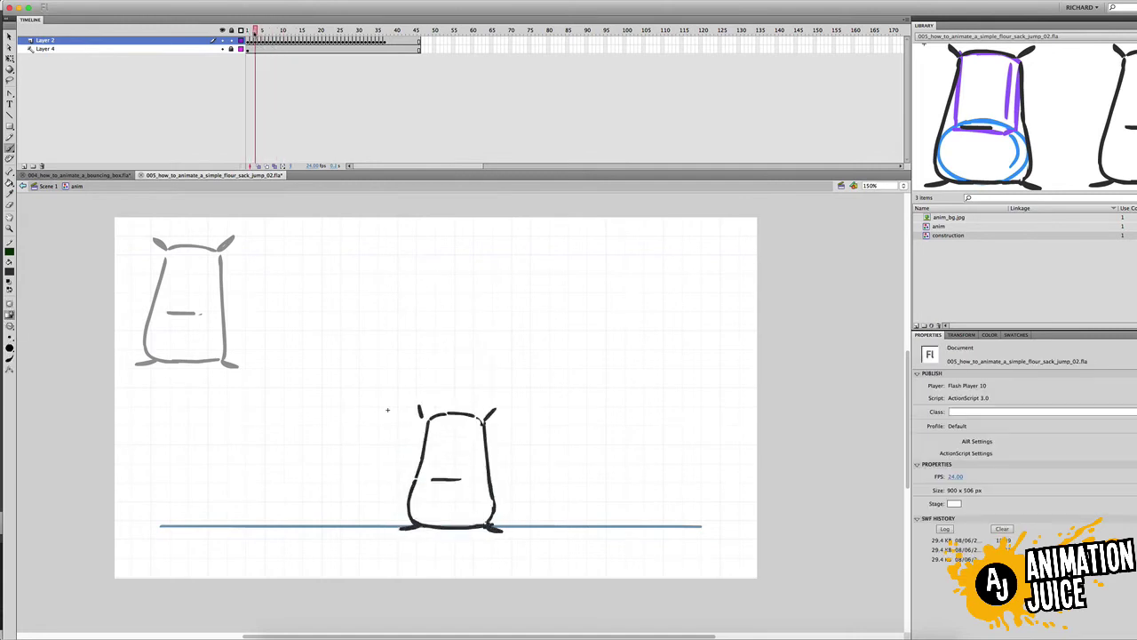
key("b")
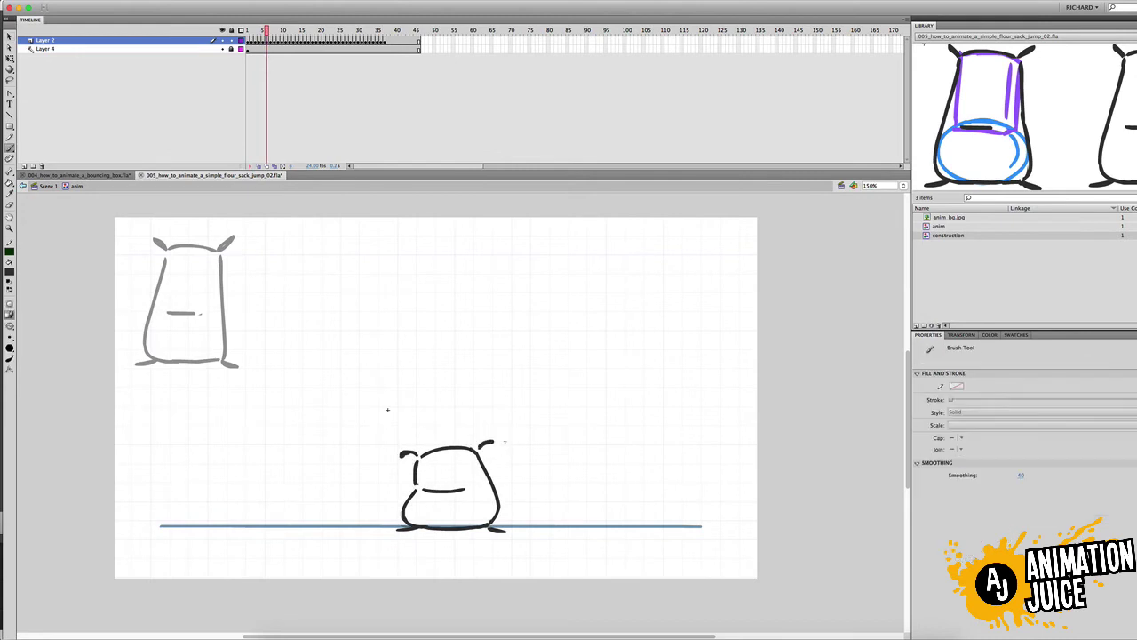
Step back to frame 4 and compare its corner tufts with those in the neighbouring frames.
key("v")
key("period")
mouse_move(252, 49)
left_mouse_down()
mouse_move(246, 67)
mouse_move(260, 80)
left_mouse_up()
key("b")
key("comma")
key("period")
key("comma")
key("period")
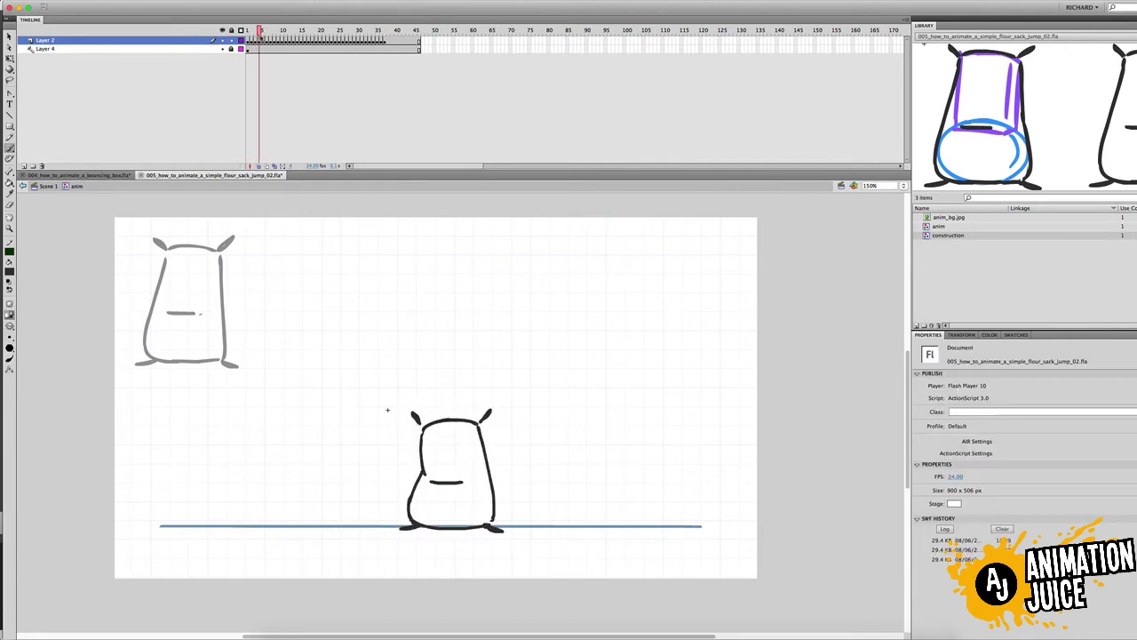
Redraw the top-left corner tuft at frame 4 of Layer 2 and nudge the same tuft at frame 3 toward the body.
key("e")
mouse_move(446, 420)
left_mouse_down()
mouse_move(425, 429)
mouse_move(471, 421)
left_mouse_up()
key("b")
mouse_move(259, 31)
left_mouse_down()
mouse_move(267, 42)
mouse_move(256, 46)
left_mouse_up()
key("v")
left_click(485, 432)
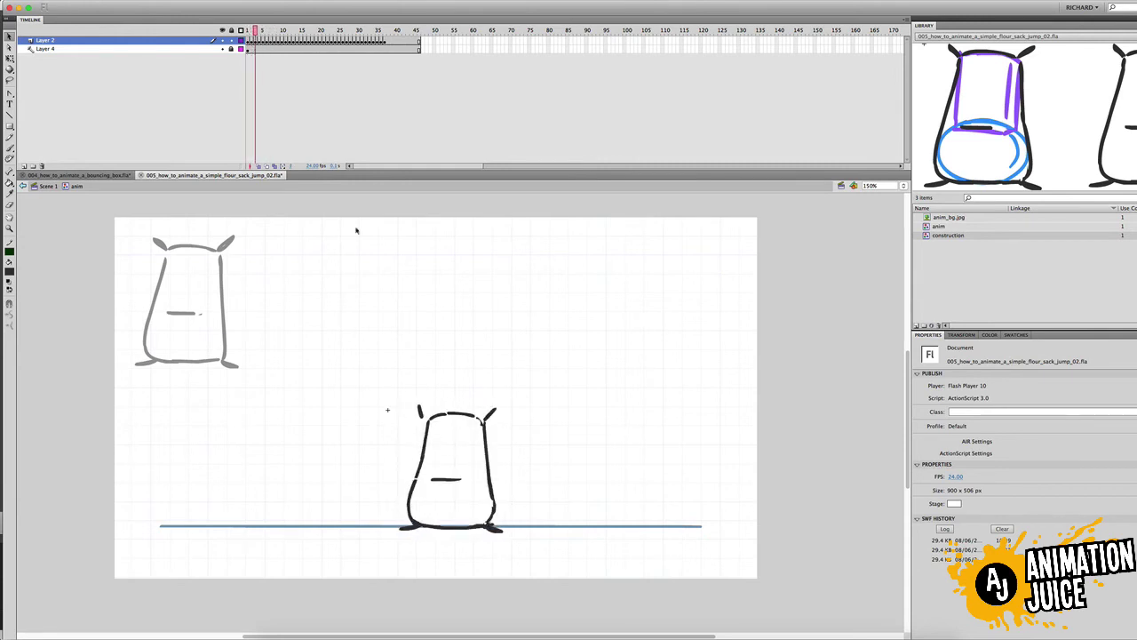
left_click_drag(420, 412, 427, 411)
left_click(256, 32)
key("b")
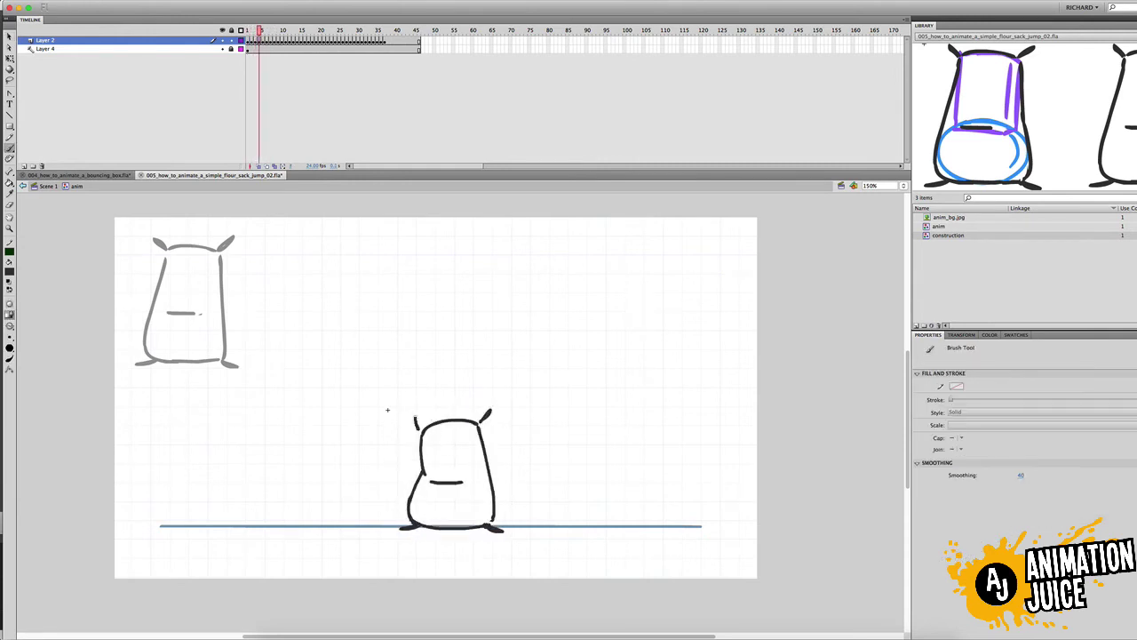
Delete the top-left corner tuft at frame 3 of Layer 2 and redraw it leaning outward with the brush.
key("v")
left_click_drag(259, 32, 255, 33)
left_click(426, 411)
key("q")
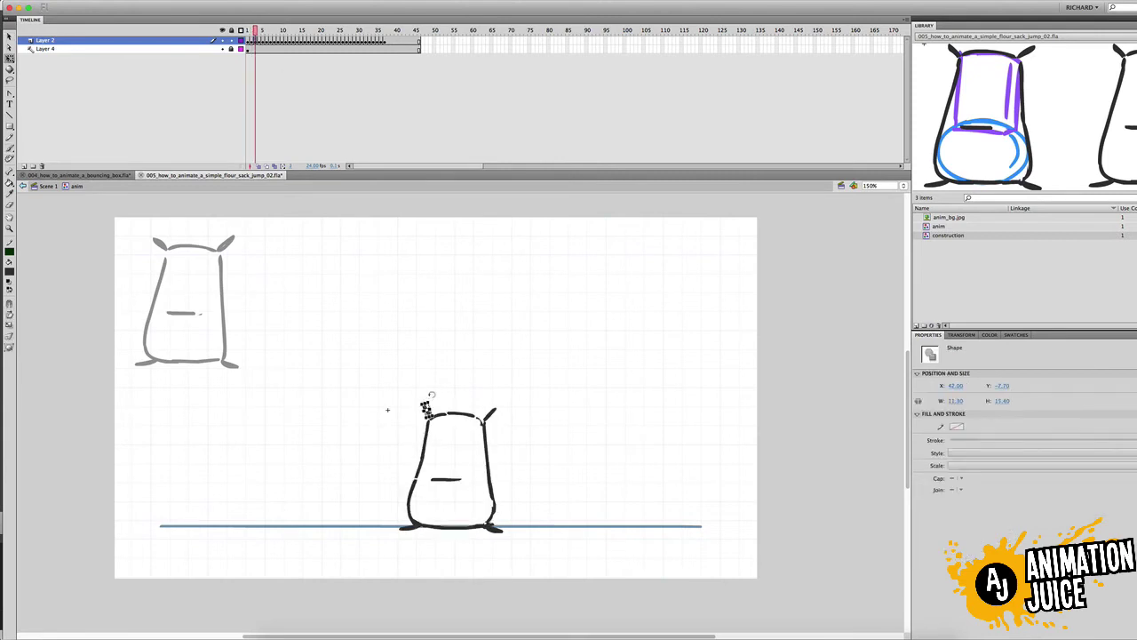
key("Delete")
key("v")
left_click(259, 167)
key("b")
key("v")
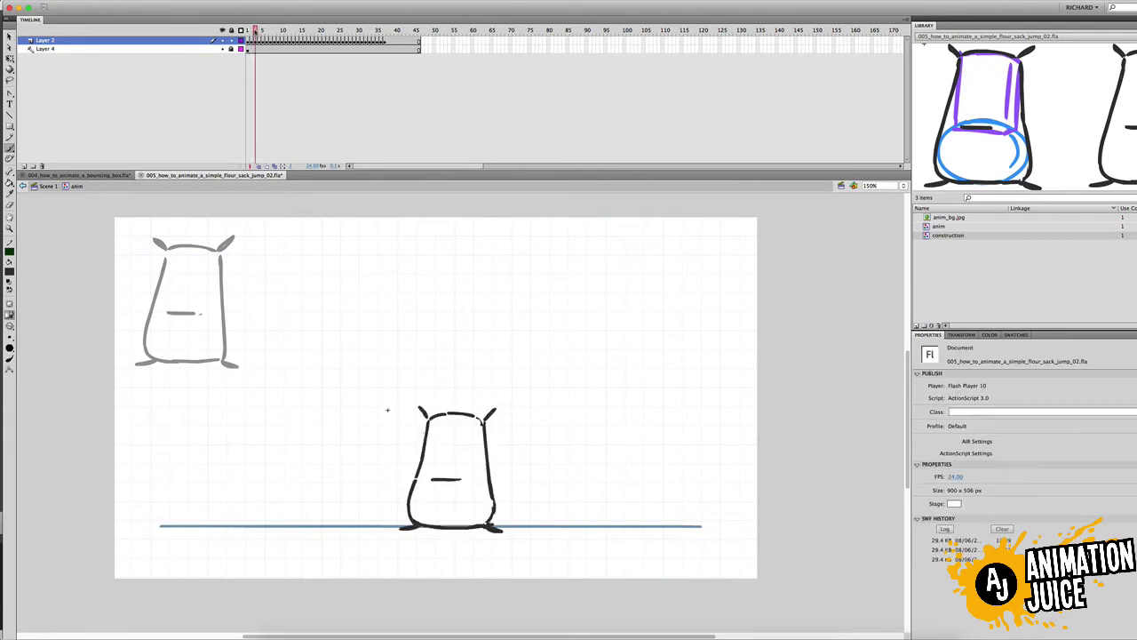
Erase the top-right corner tuft at frame 6 of Layer 2 and redraw it as a straighter stroke pointing up and outward.
key("comma")
left_click_drag(264, 35, 267, 34)
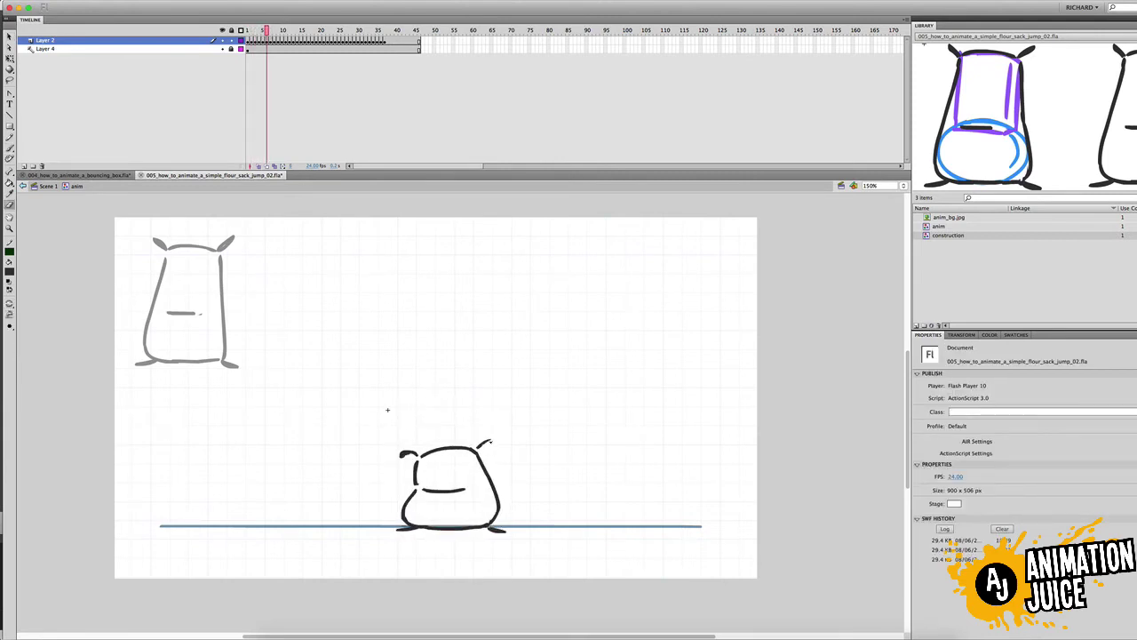
left_click_drag(481, 452, 491, 438)
left_click_drag(268, 33, 269, 58)
left_click_drag(480, 447, 491, 438)
key("v")
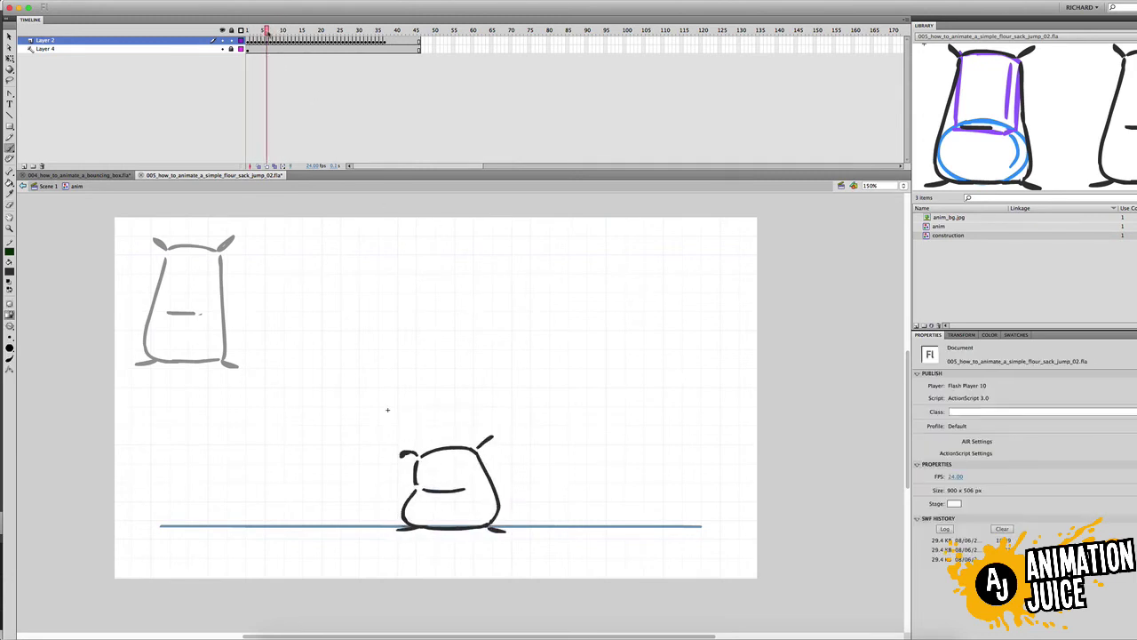
Redraw the top-left corner tuft at frame 5 of Layer 2 pointing upward using onion skin, and compare it with the surrounding frames.
key("comma")
key("comma")
key("period")
left_click(258, 166)
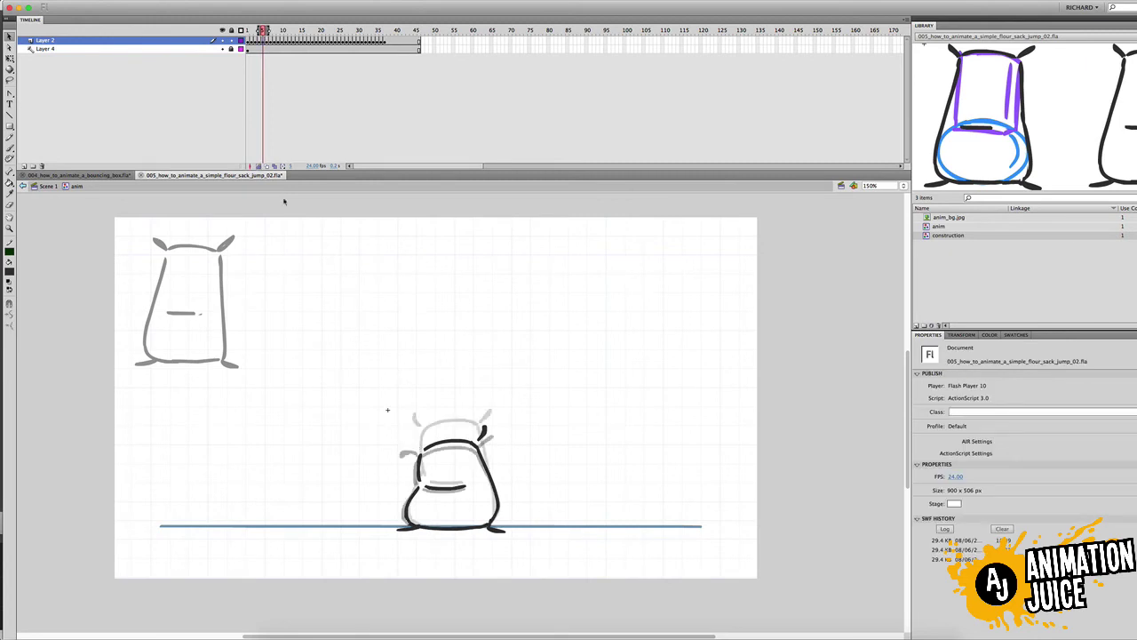
left_click(259, 167)
left_click(261, 32)
key("period")
key("period")
key("period")
key("period")
key("comma")
key("comma")
key("comma")
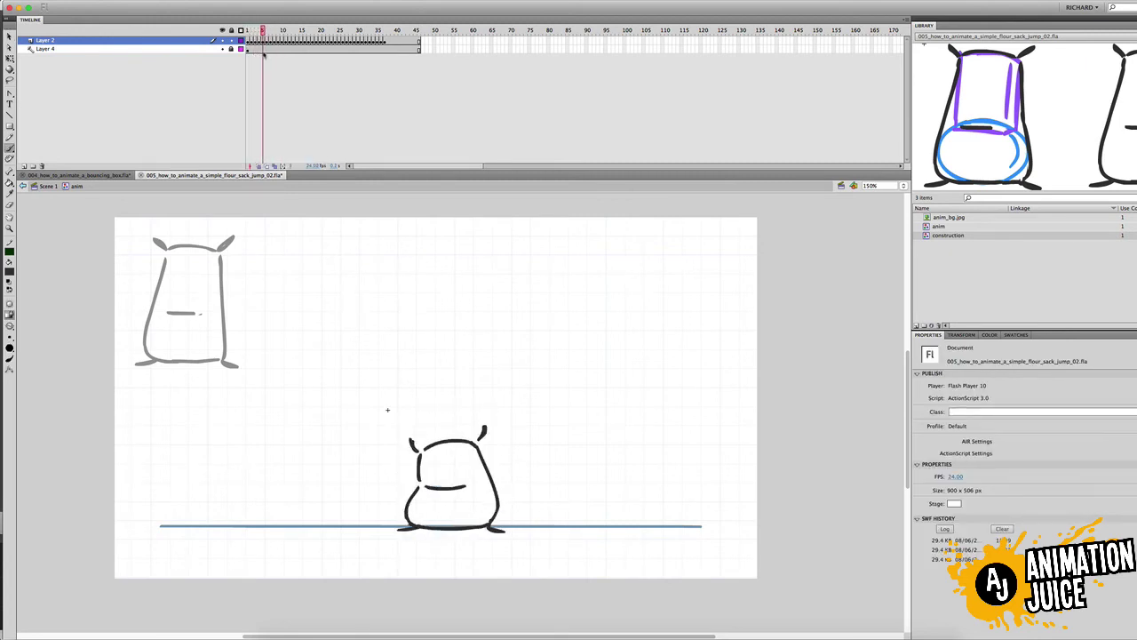
Open the sack group at frame 7 of Layer 2 and try rotating its top-right corner tuft upward.
key("period")
key("period")
double_click(495, 447)
key("q")
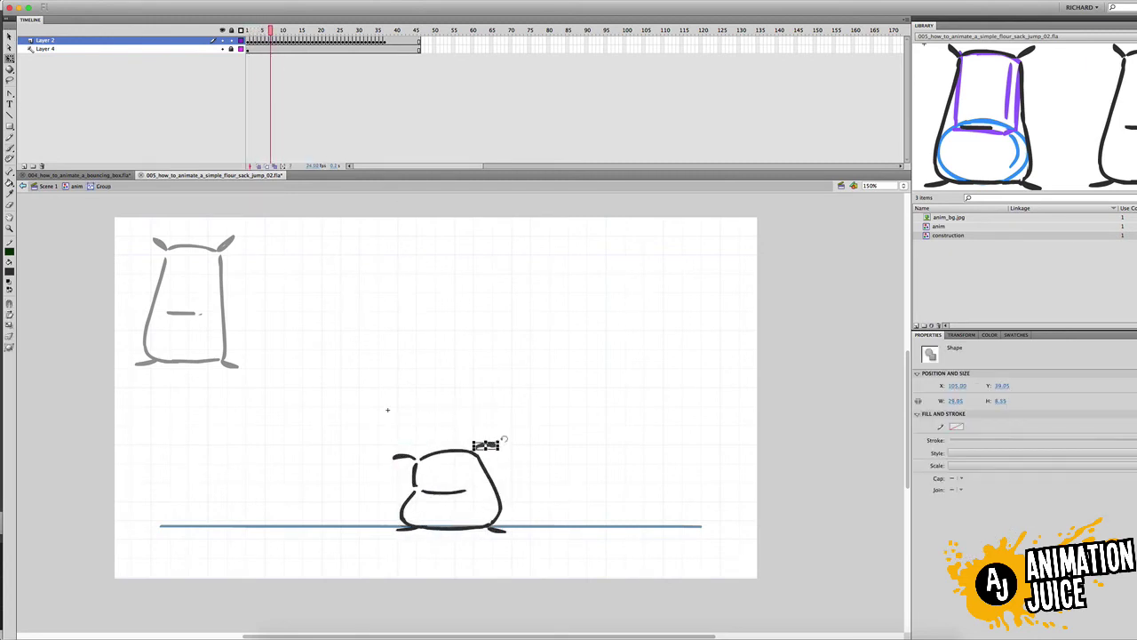
left_click_drag(501, 442, 505, 435)
left_click(267, 32)
left_click_drag(267, 32, 270, 32)
double_click(489, 447)
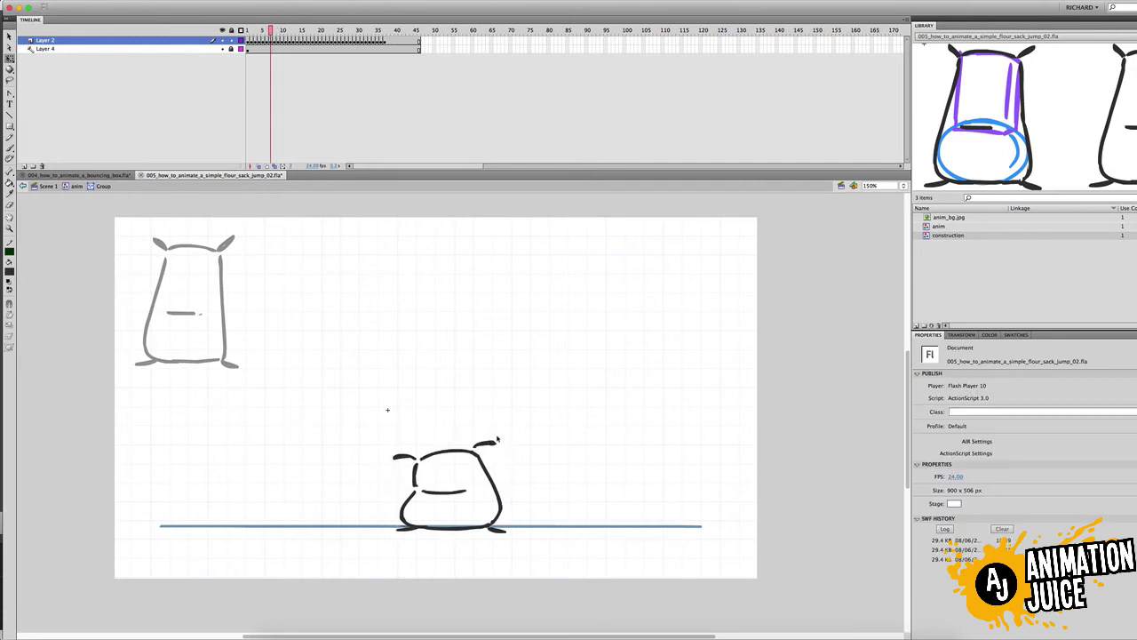
Delete the top-right corner tuft inside the sack group at frame 7 and try a replacement brush stroke.
left_click(488, 445)
key("Delete")
key("b")
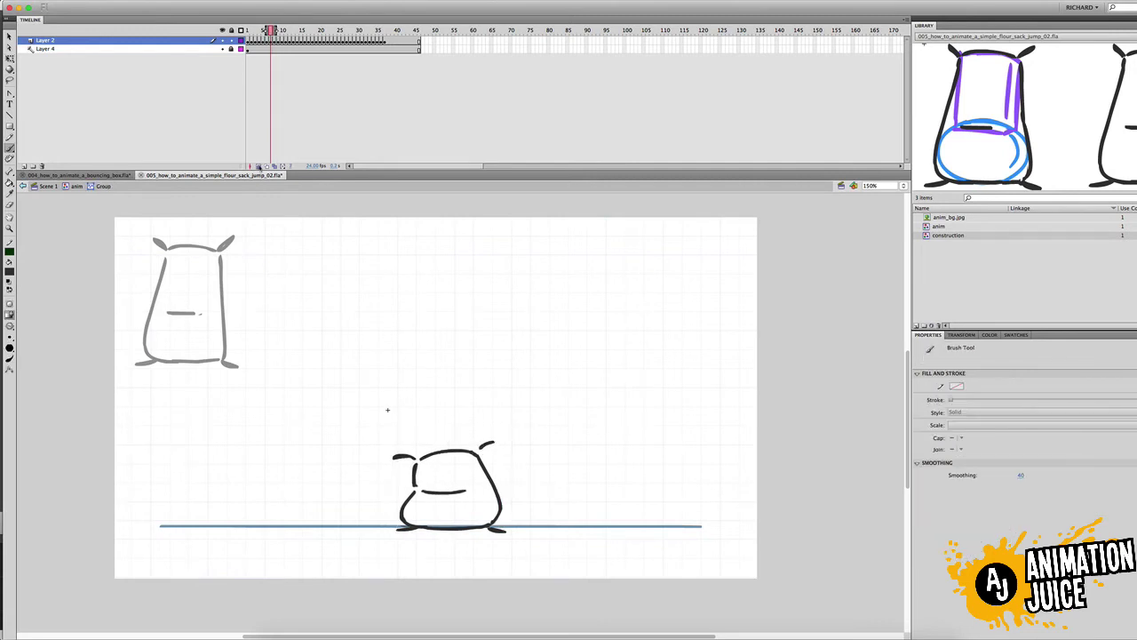
key("v")
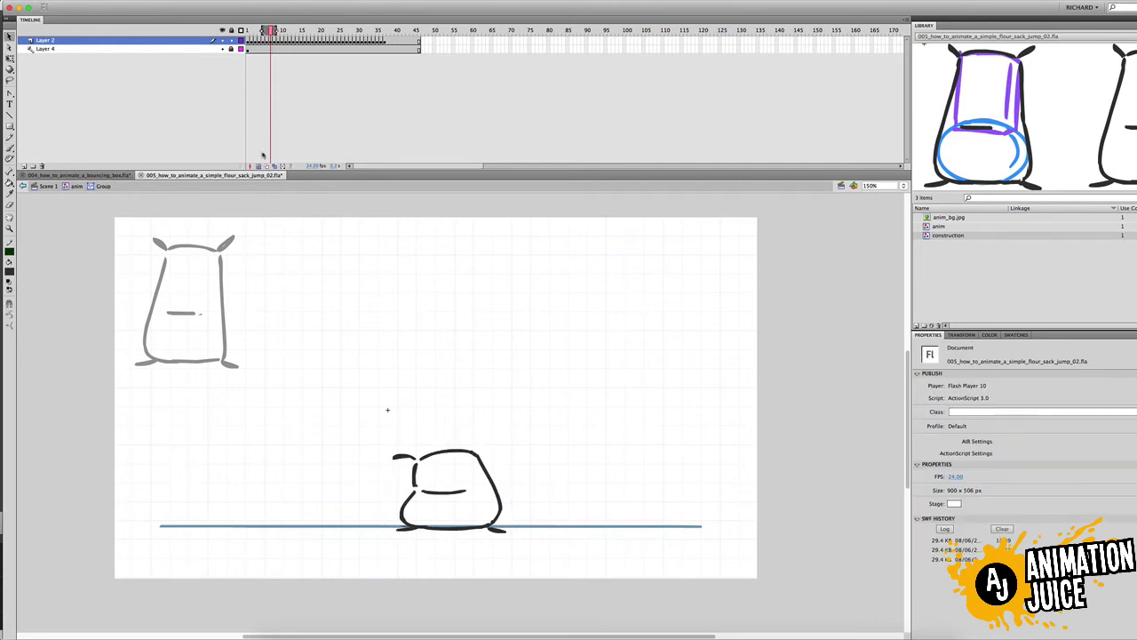
Draw a straight, outward-pointing top-right corner tuft at frame 7 of Layer 2 using onion skin, and flip through the frames to check it.
left_click(259, 166)
left_click_drag(262, 32, 271, 32)
left_click(259, 166)
key("b")
left_click_drag(477, 447, 489, 444)
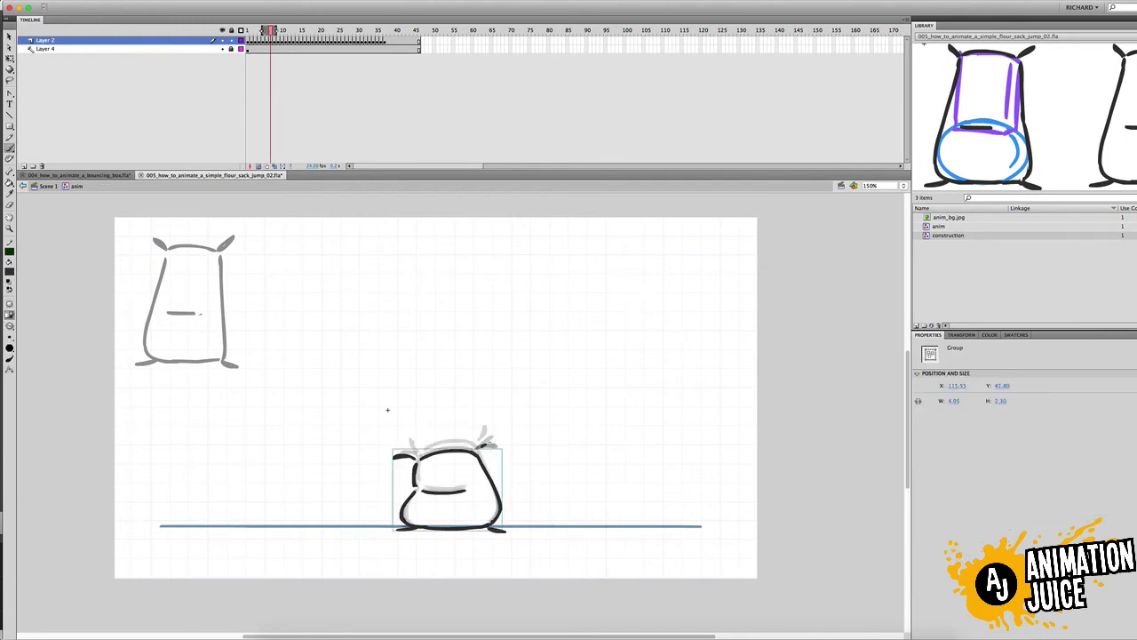
key("period")
key("period")
key("period")
key("period")
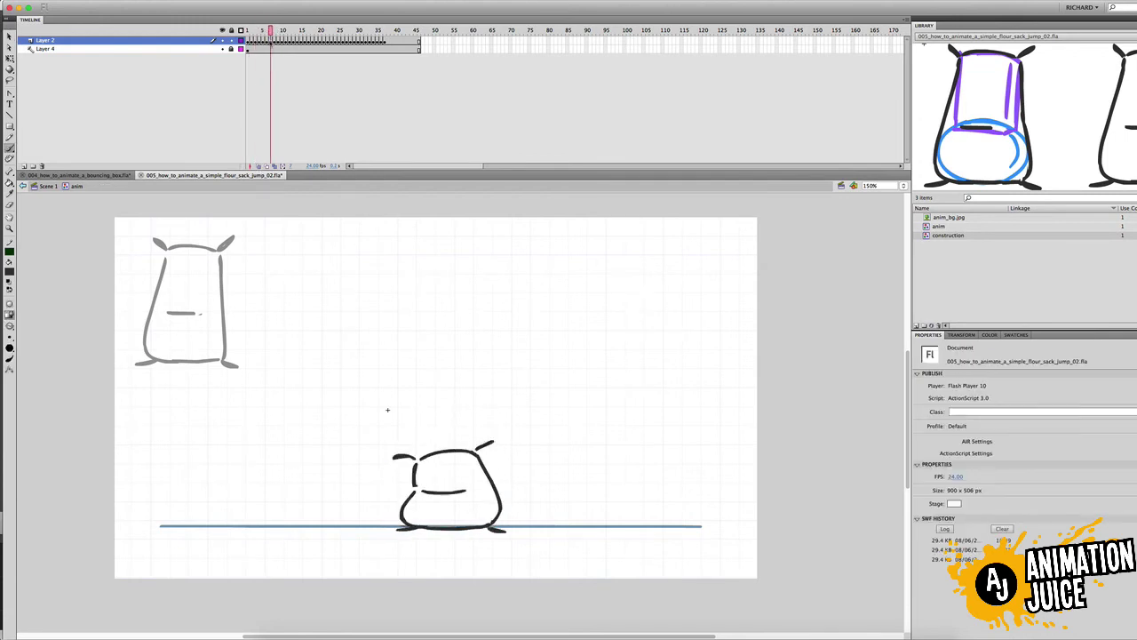
Reshape the sack's top-left corner tuft at frame 6 of Layer 2, and delete the top-left tuft inside the frame 7 group.
left_click_drag(289, 101, 266, 115)
key("b")
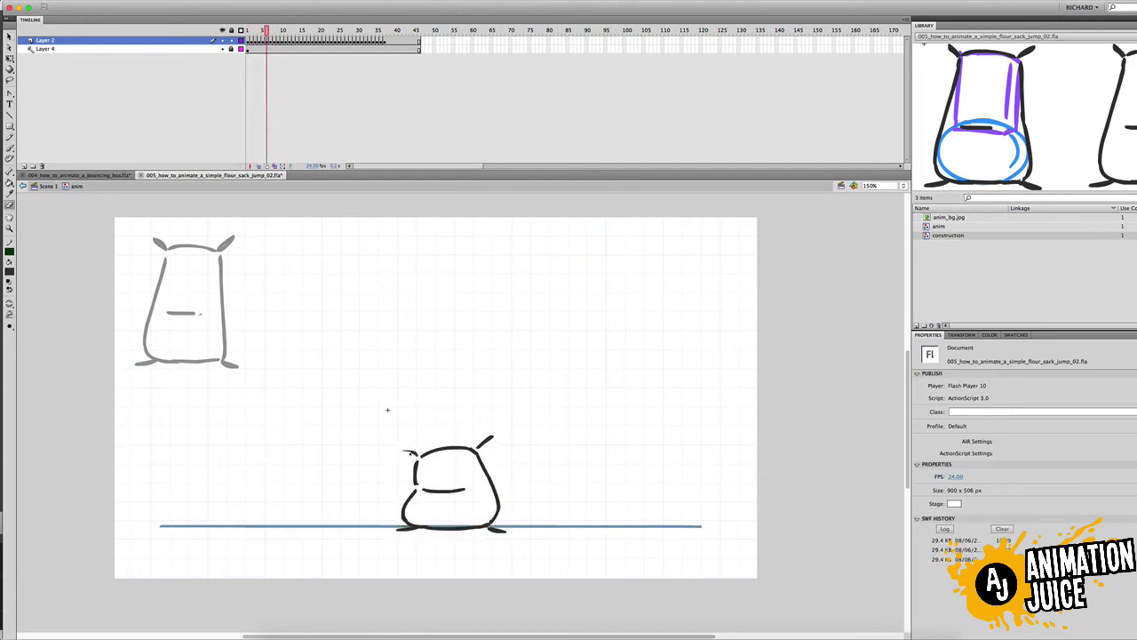
key("v")
key("period")
double_click(406, 459)
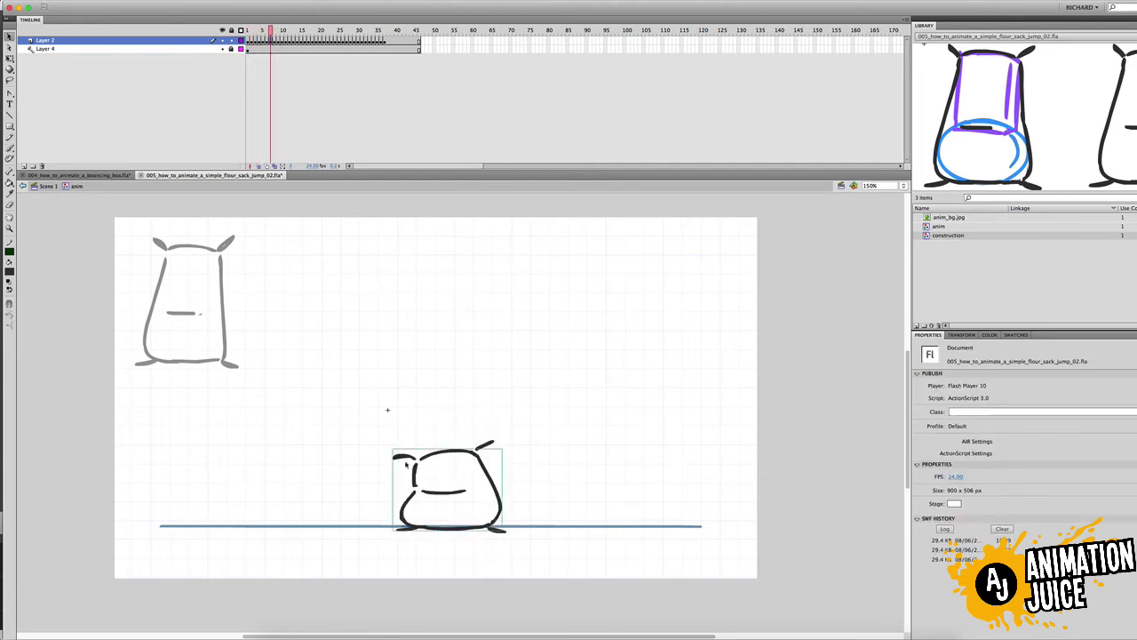
left_click(406, 460)
key("Delete")
key("b")
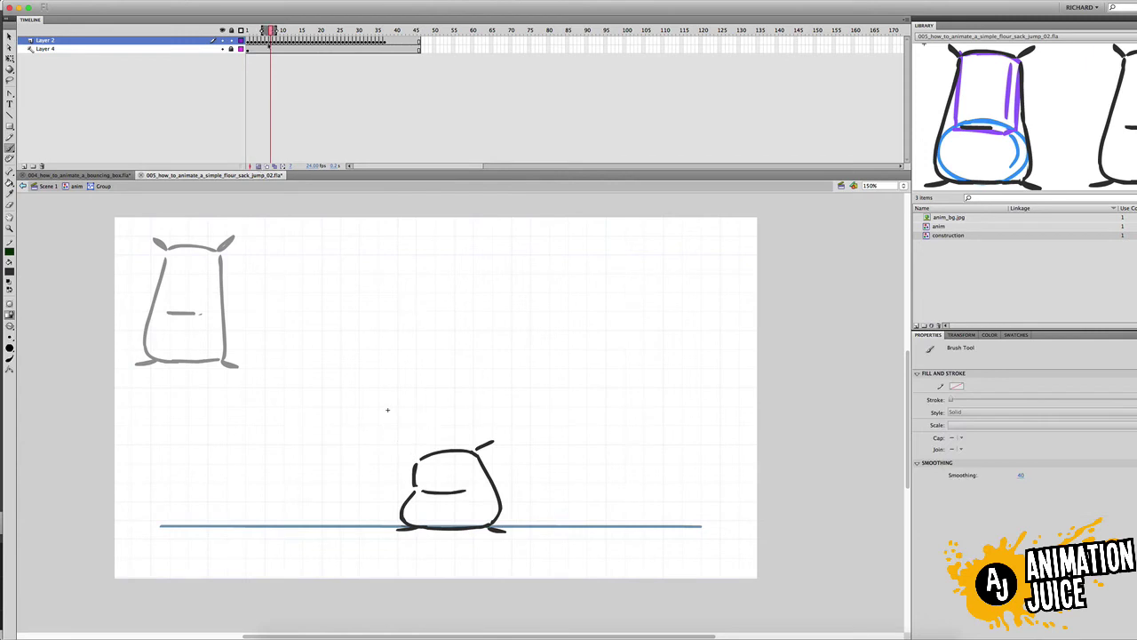
Draw a slightly raised, outward-pointing top-left corner tuft at frame 7 using onion skin, and flip back through the frames to check it.
key("comma")
key("comma")
key("period")
key("period")
key("super+z")
key("alt+shift+o")
key("comma")
key("comma")
key("comma")
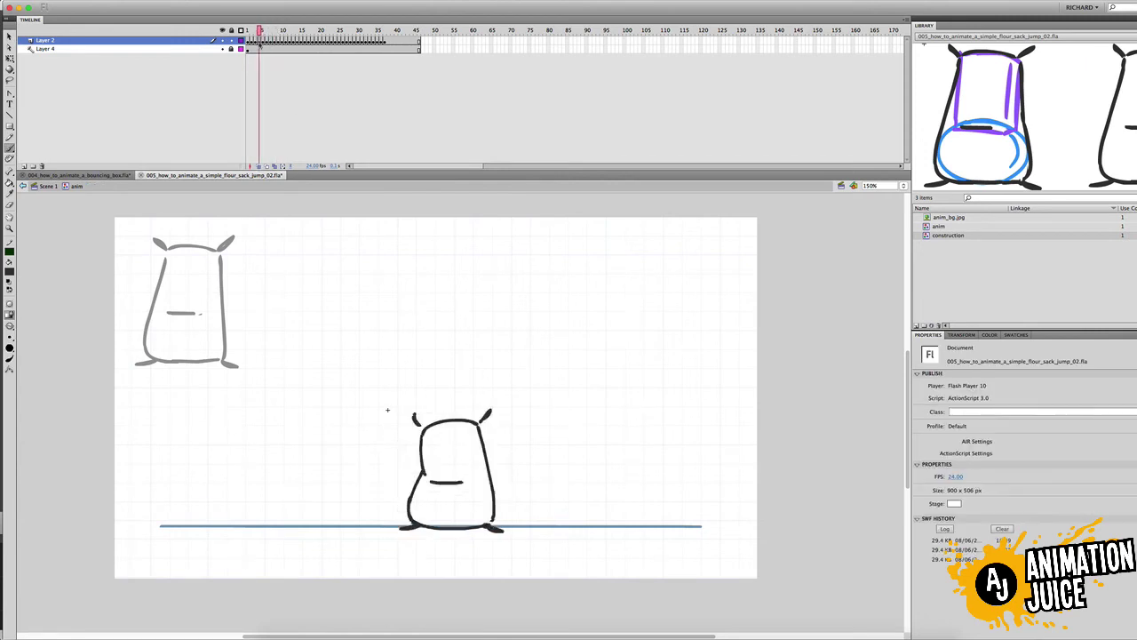
Replace the top-right corner tuft at frame 4 of Layer 2 with a brush stroke curving up and outward, using onion skin.
left_click_drag(260, 44, 175, 138)
key("super+Return")
left_click(184, 185)
key("period")
key("period")
key("period")
key("v")
left_click(486, 417)
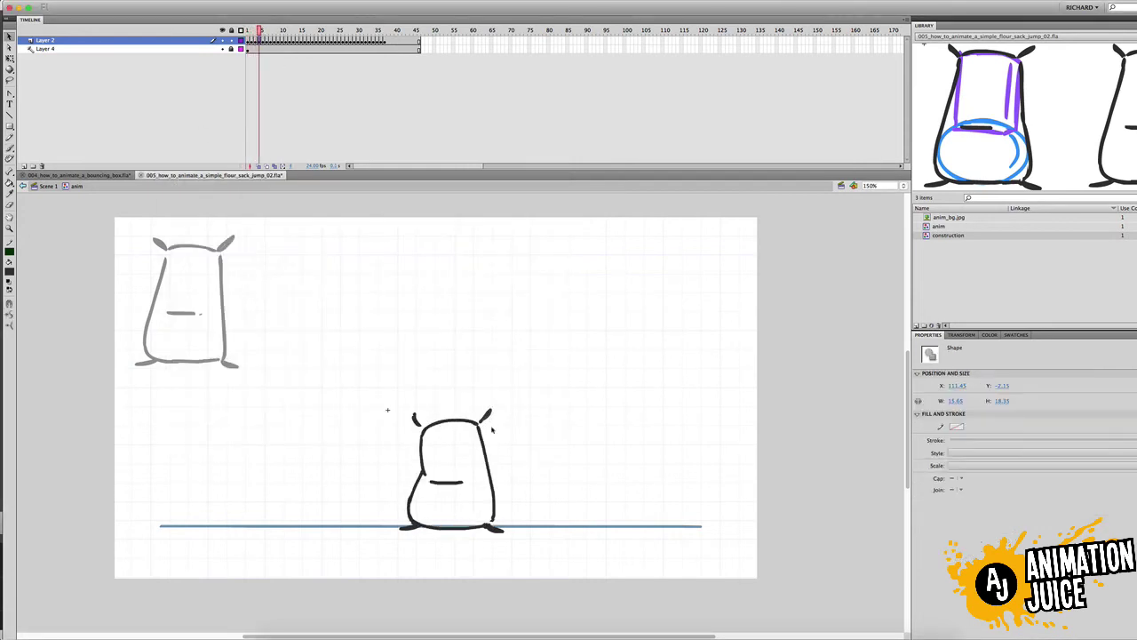
key("Delete")
key("alt+shift+o")
key("b")
left_click_drag(481, 421, 492, 409)
Redraw the top-right corner tuft pointing upward at frames 5 and 6 of Layer 2, guided by onion skin.
key(".")
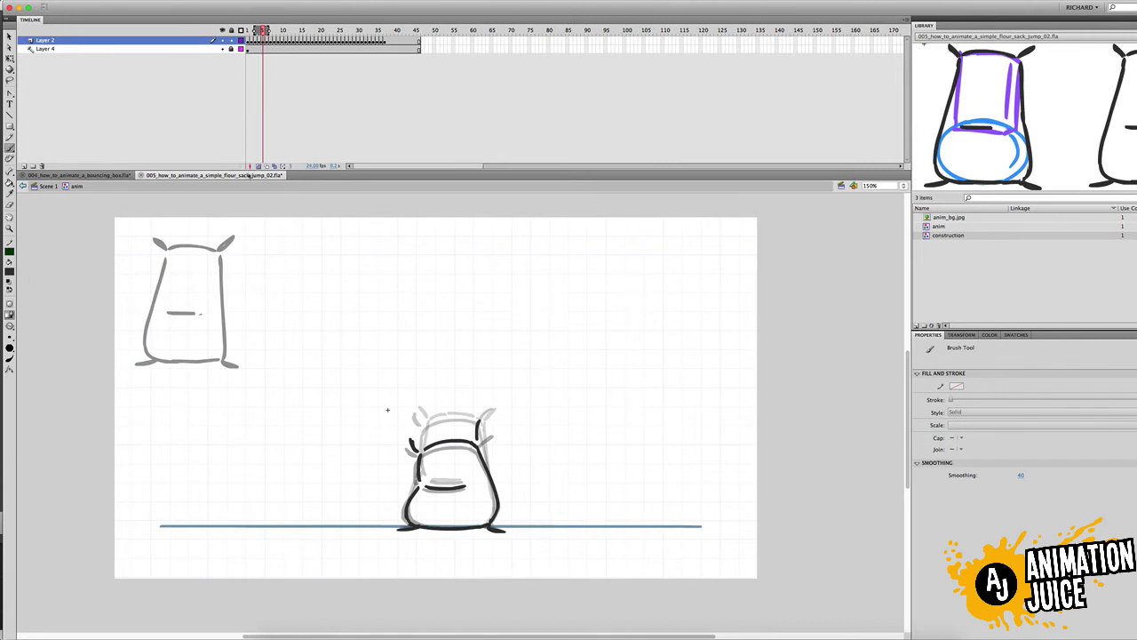
key("alt+shift+o")
key("v")
key(".")
left_click(257, 166)
key("b")
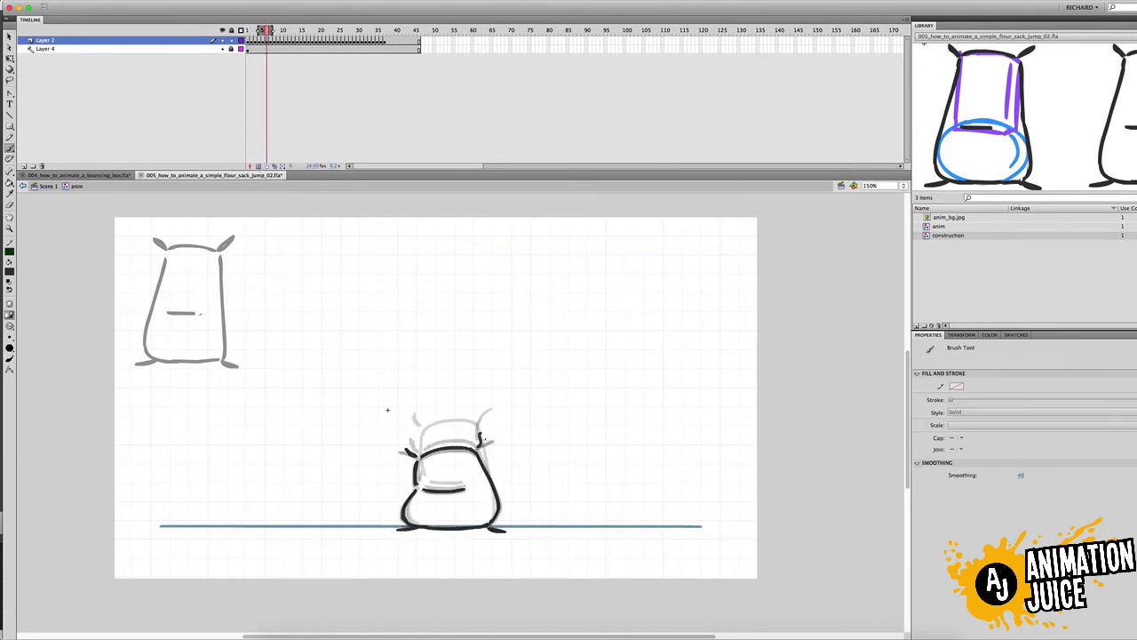
left_click_drag(267, 31, 276, 76)
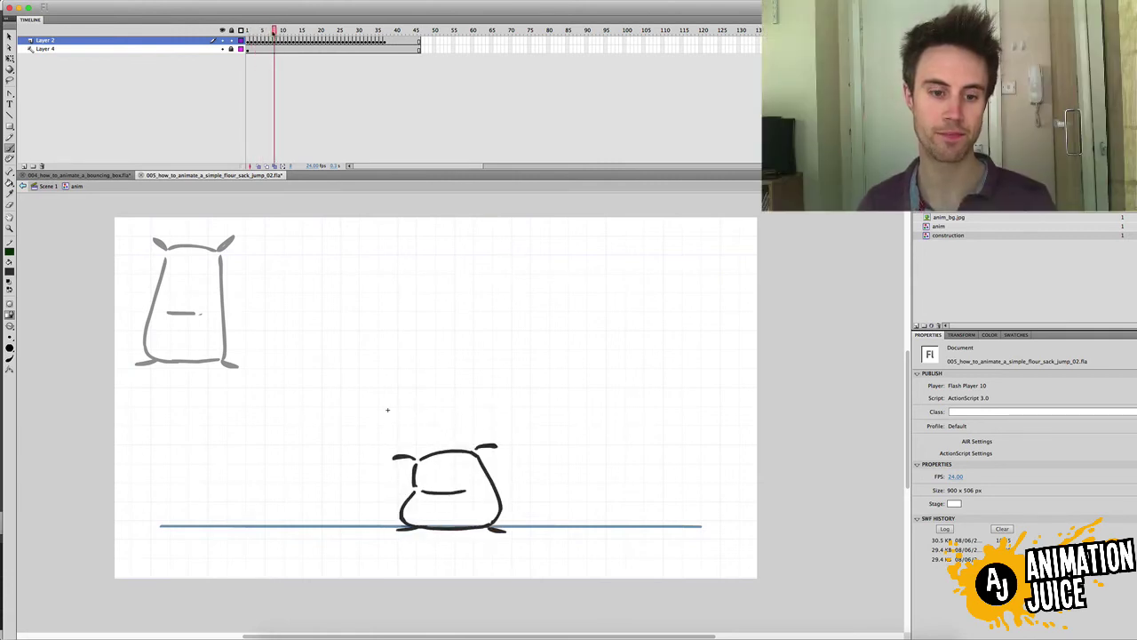
Flip through the opening crouch frames and play the animation from frame 1 to examine the drag on the corner tufts.
key("comma")
key("period")
key("comma")
key("comma")
key("comma")
key("comma")
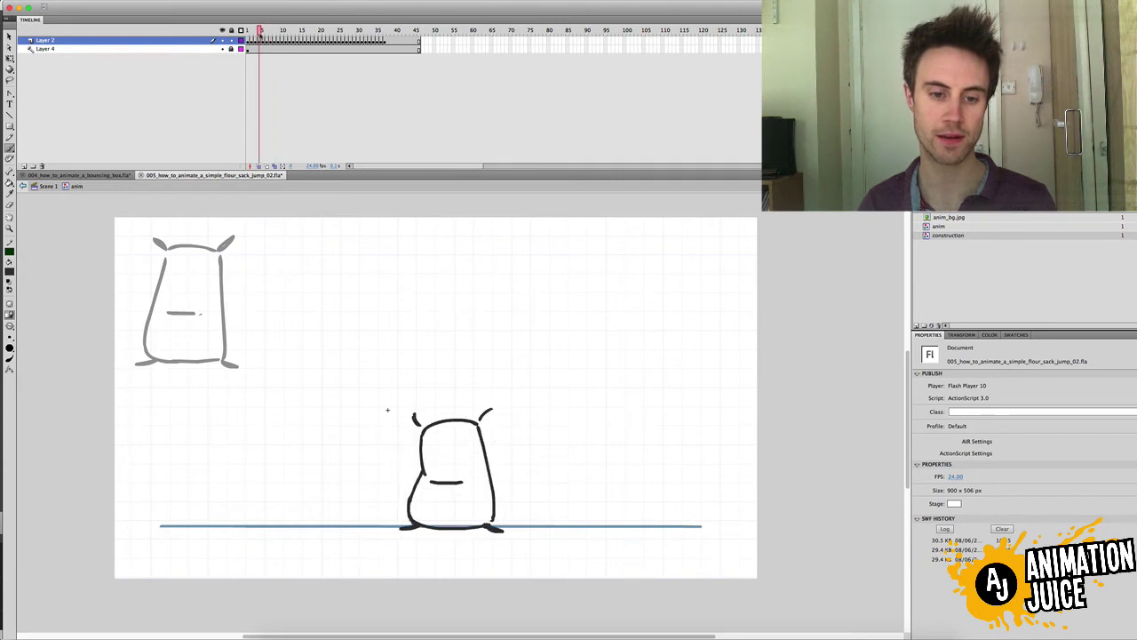
key("period")
key("period")
key("period")
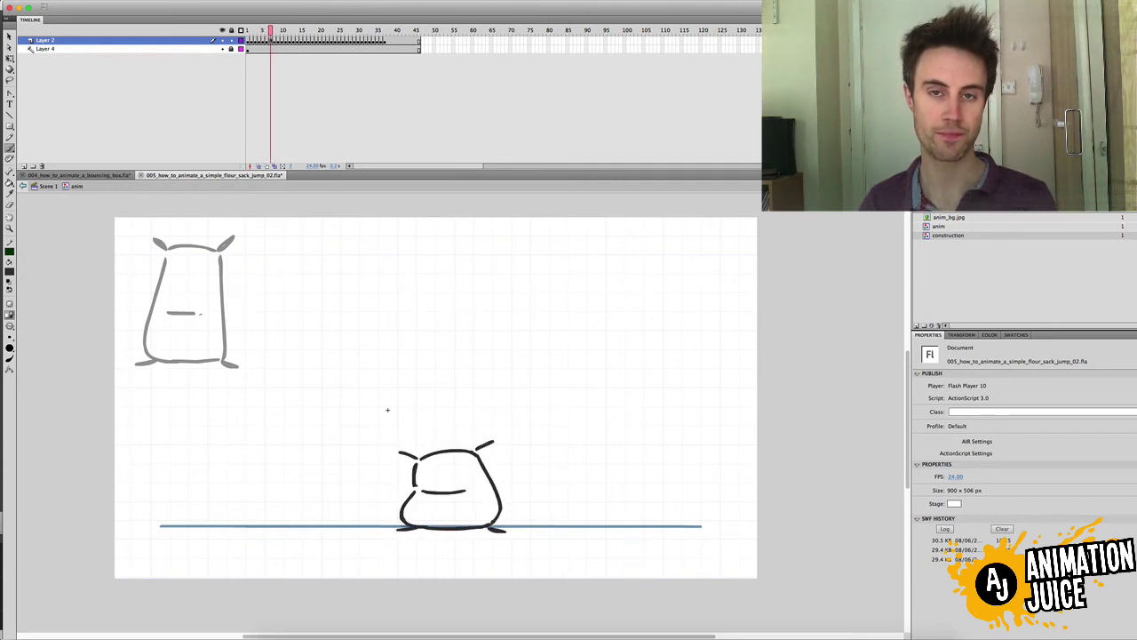
key("comma")
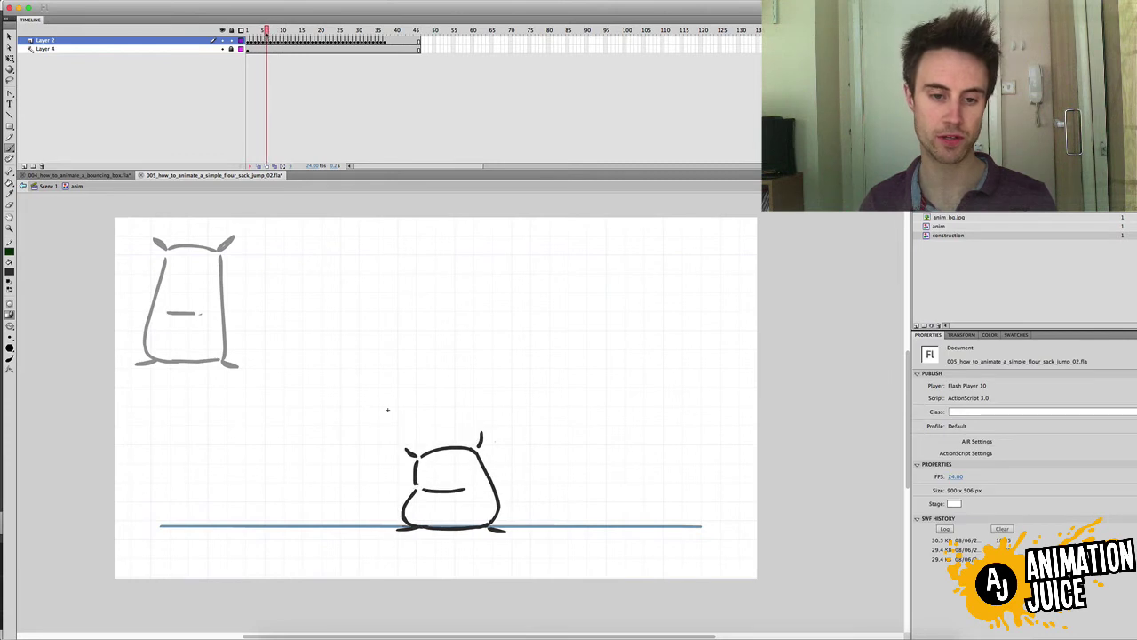
key("period")
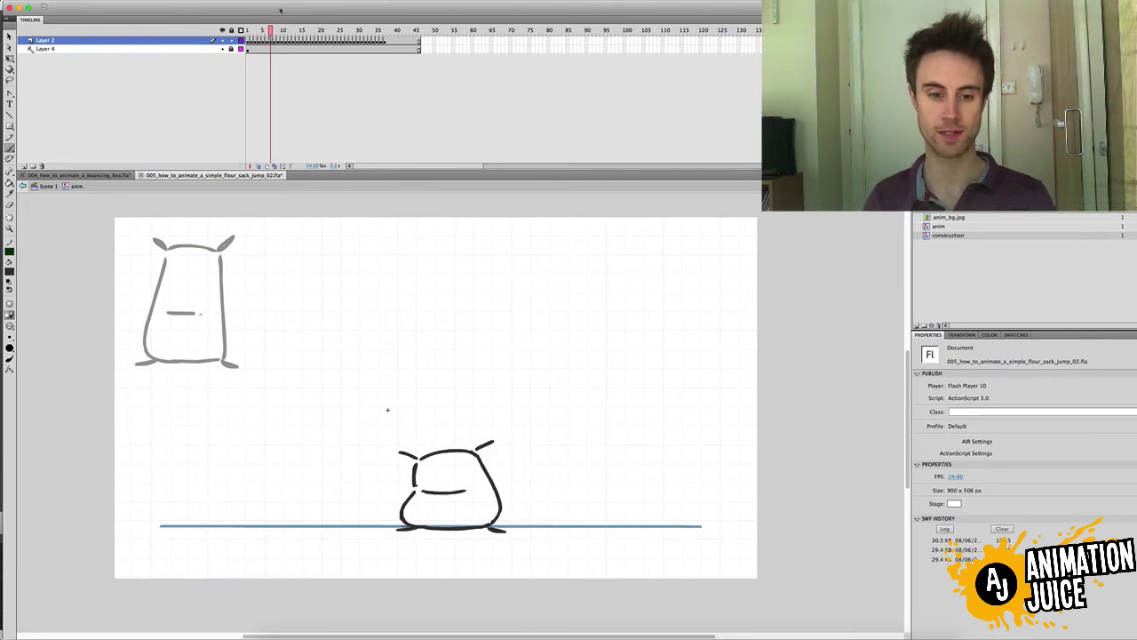
key("comma")
key("comma")
key("comma")
key("comma")
key("comma")
key("comma")
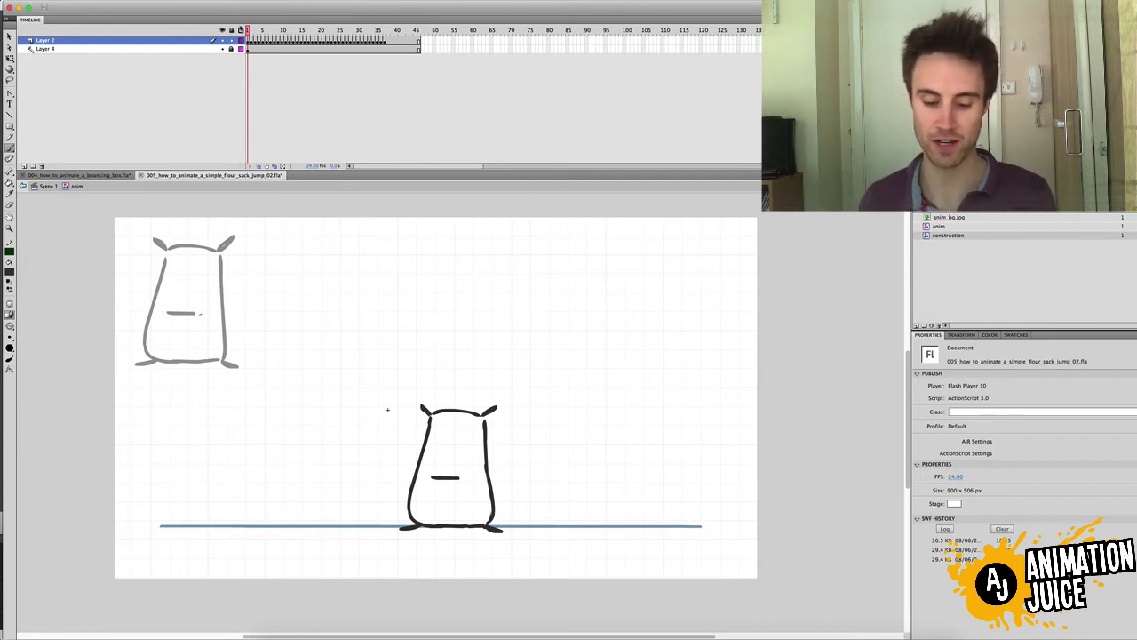
key("Return")
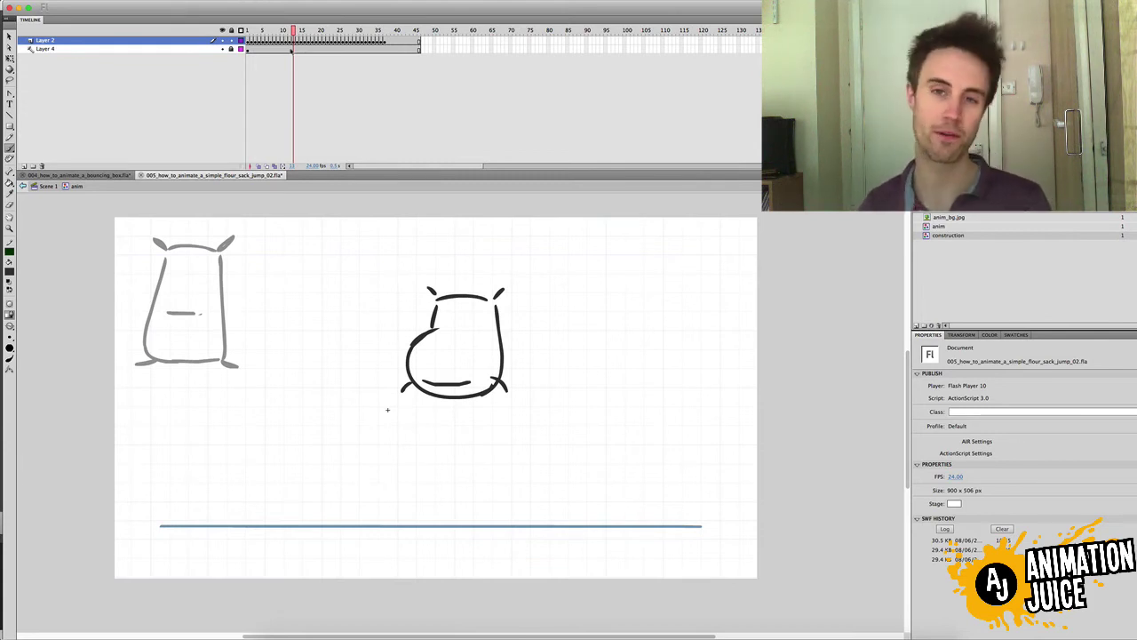
Replace the top-right corner tuft at frame 6 of Layer 2 with a nearly vertical brush stroke, using onion skin.
left_click_drag(281, 37, 282, 64)
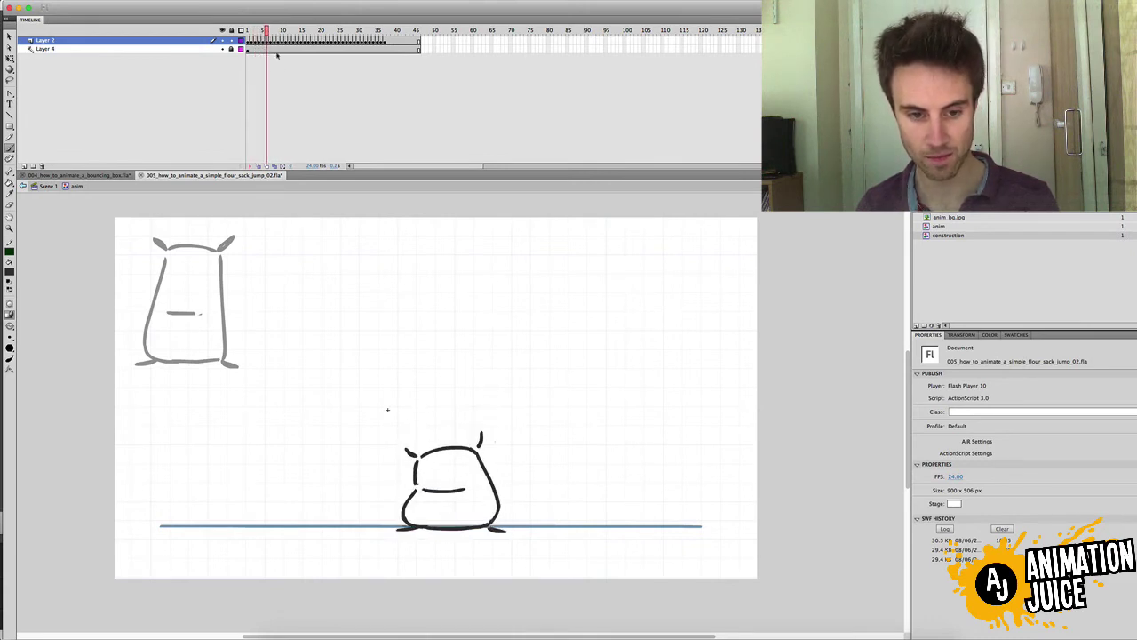
key("v")
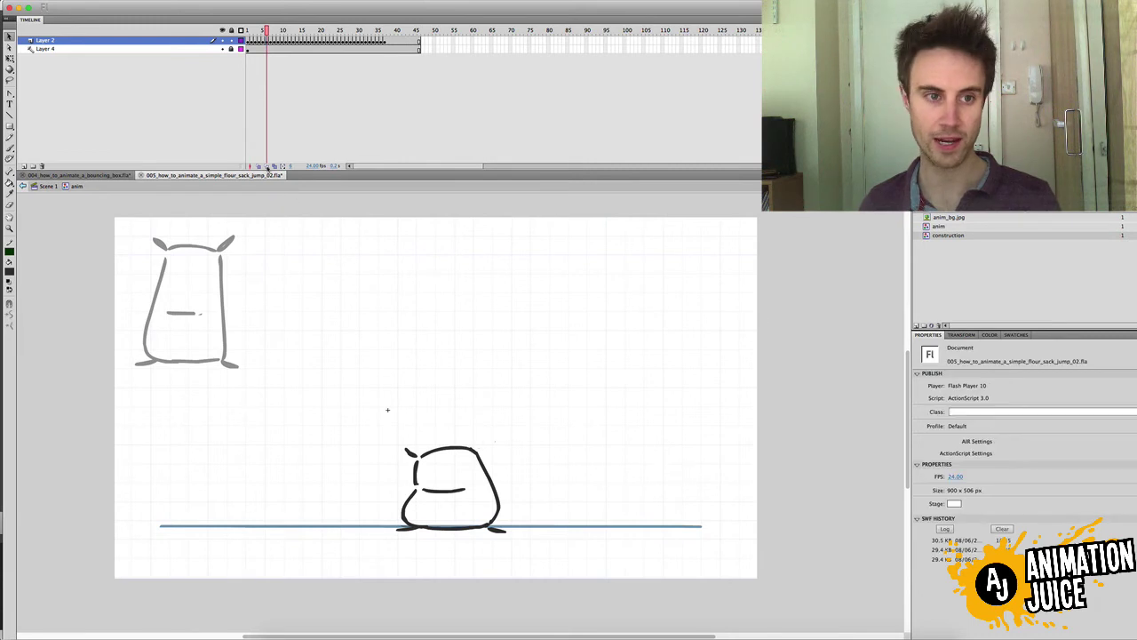
left_click(258, 166)
key("b")
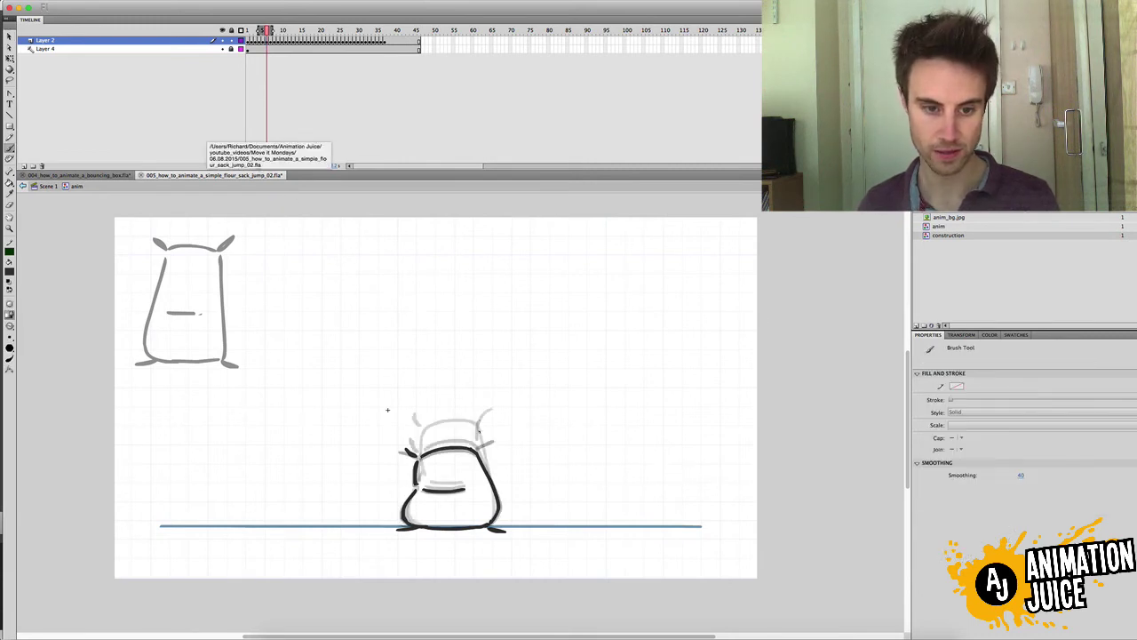
left_click_drag(479, 427, 482, 449)
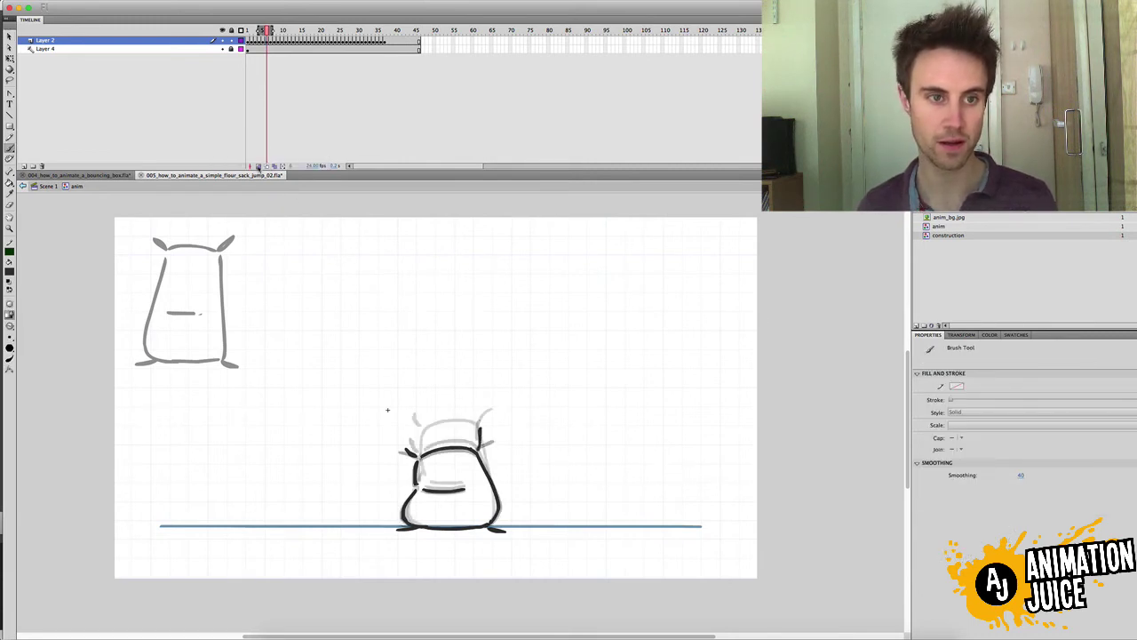
left_click(258, 167)
Replace the straight top-right corner tuft at frame 7 with an upward-curving brush stroke, using onion skin.
left_click_drag(268, 32, 270, 33)
key("v")
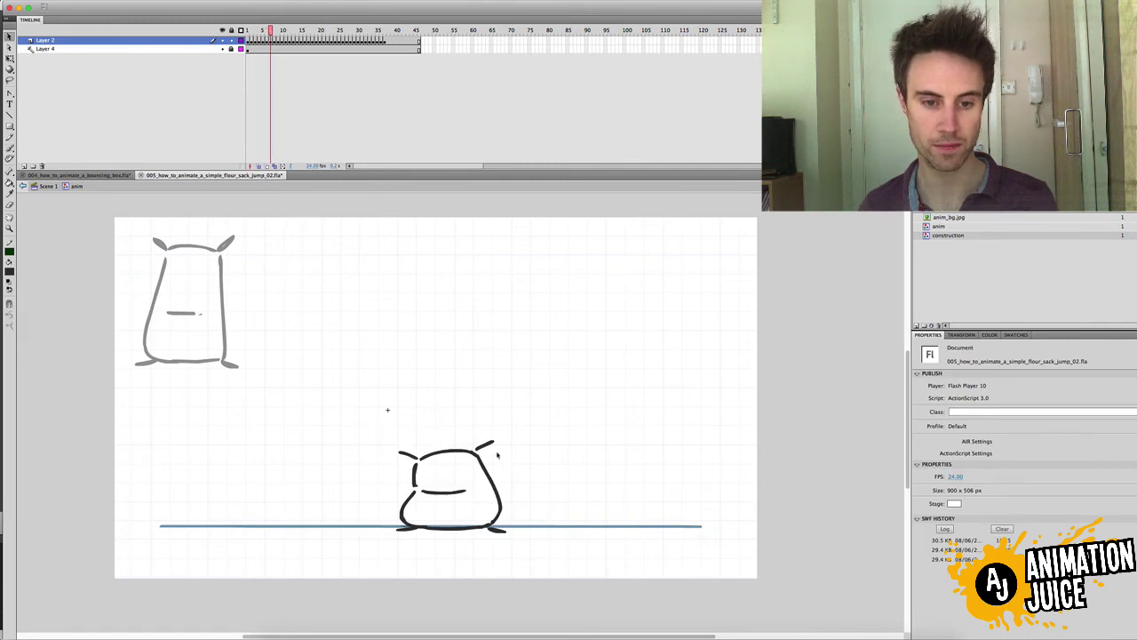
left_click(490, 444)
left_click(258, 167)
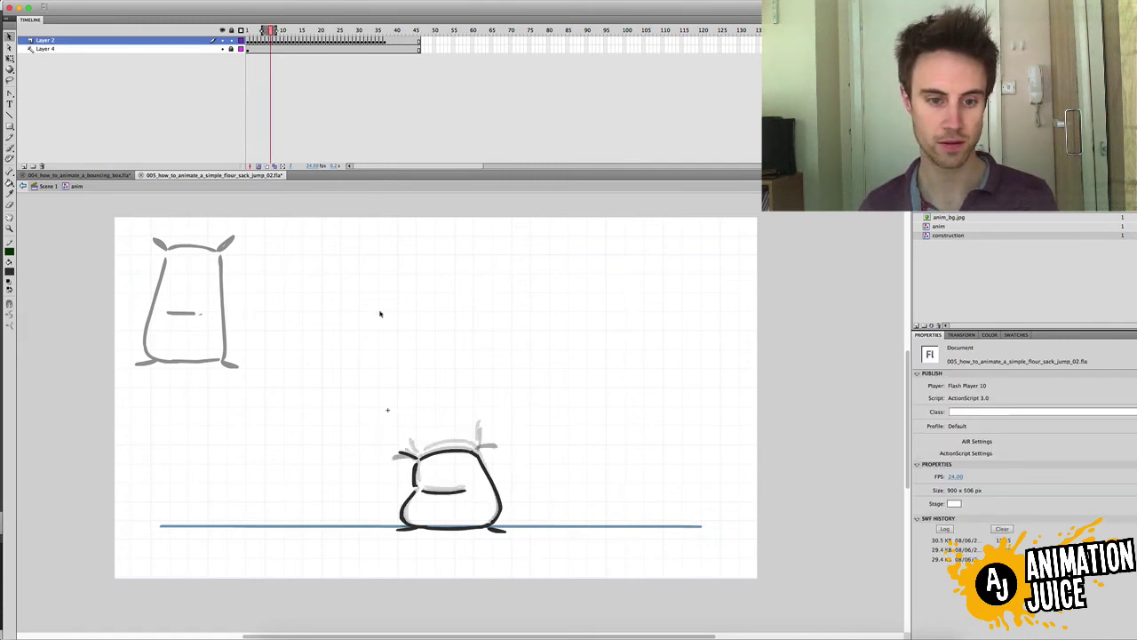
key("b")
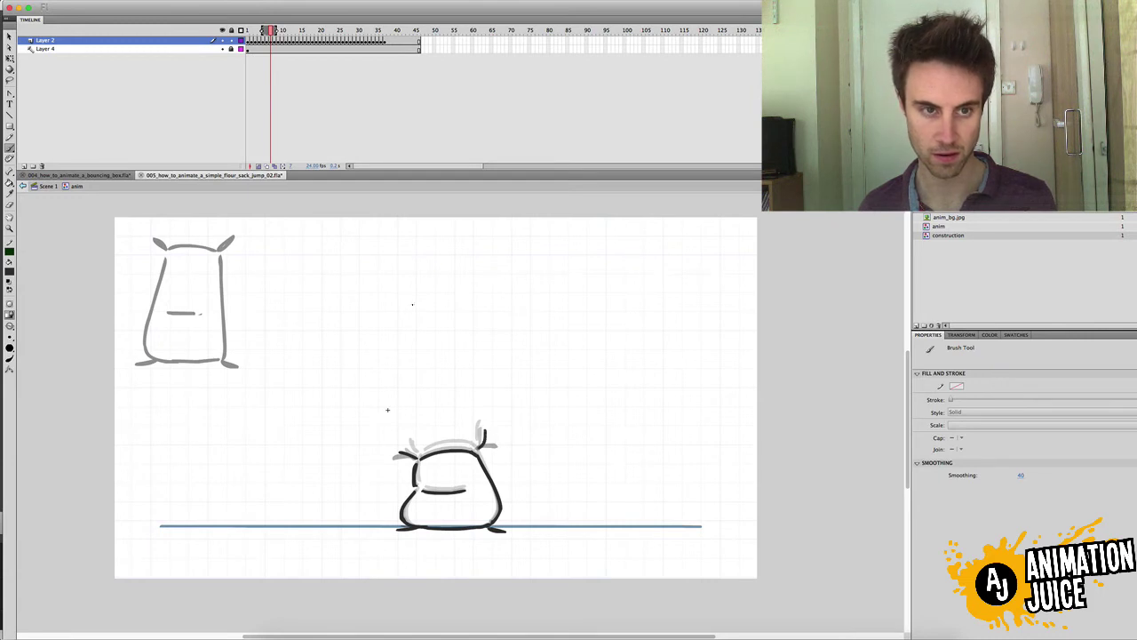
left_click(266, 166)
Delete the top-right corner tuft inside the sack group at frame 8 of Layer 2, and compare the pose with frame 7.
left_click(275, 42)
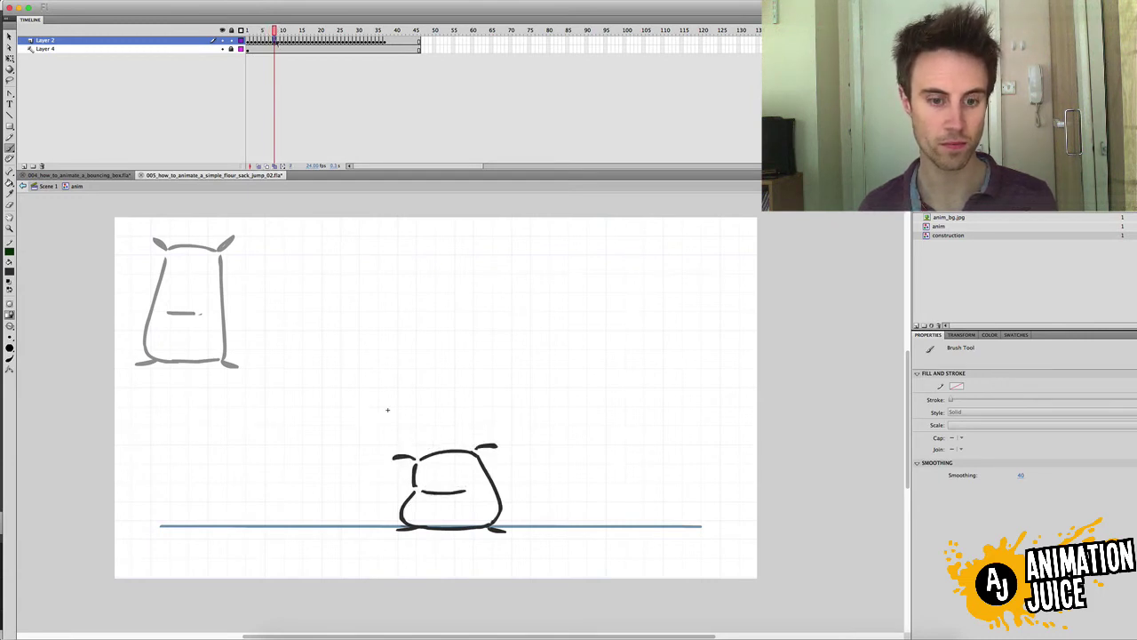
key("v")
double_click(496, 444)
left_click(498, 435)
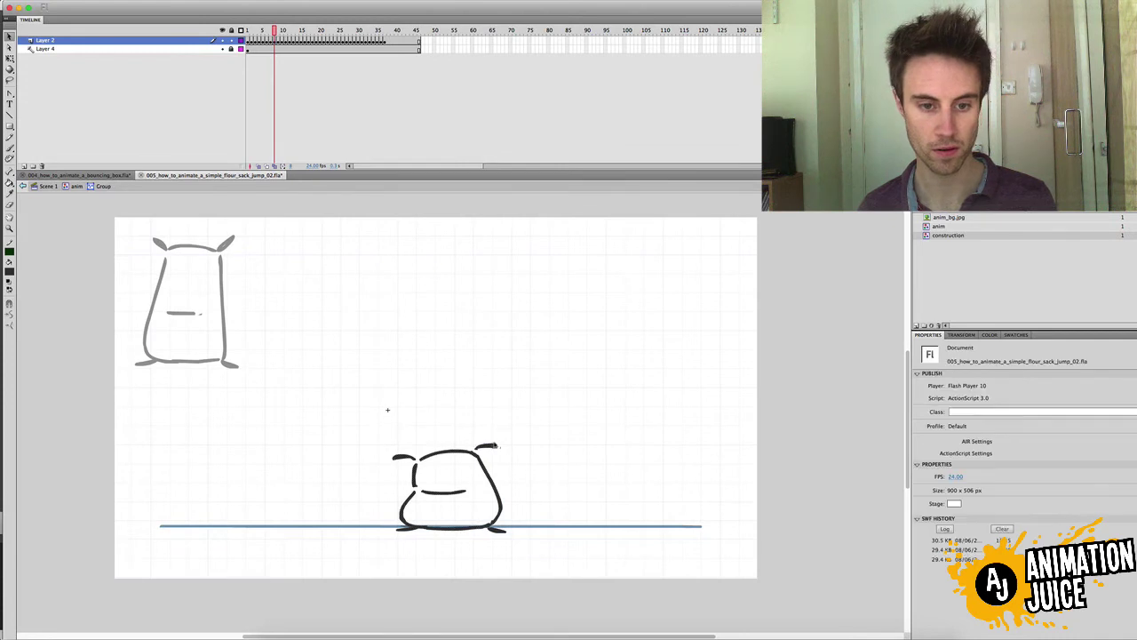
left_click(489, 446)
key("Delete")
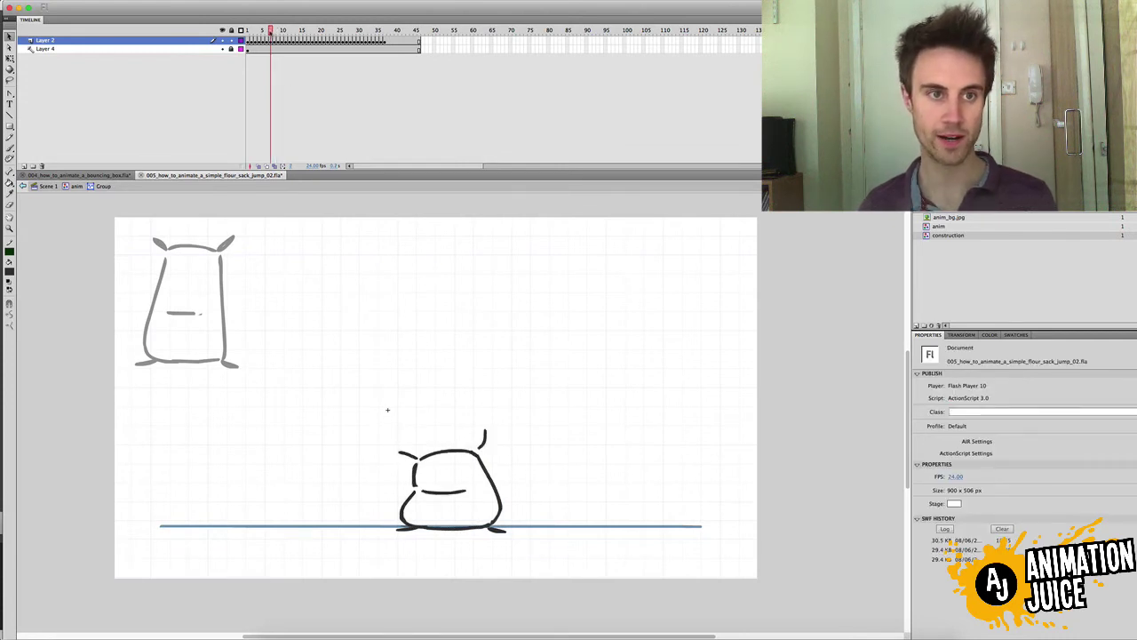
left_click(274, 41)
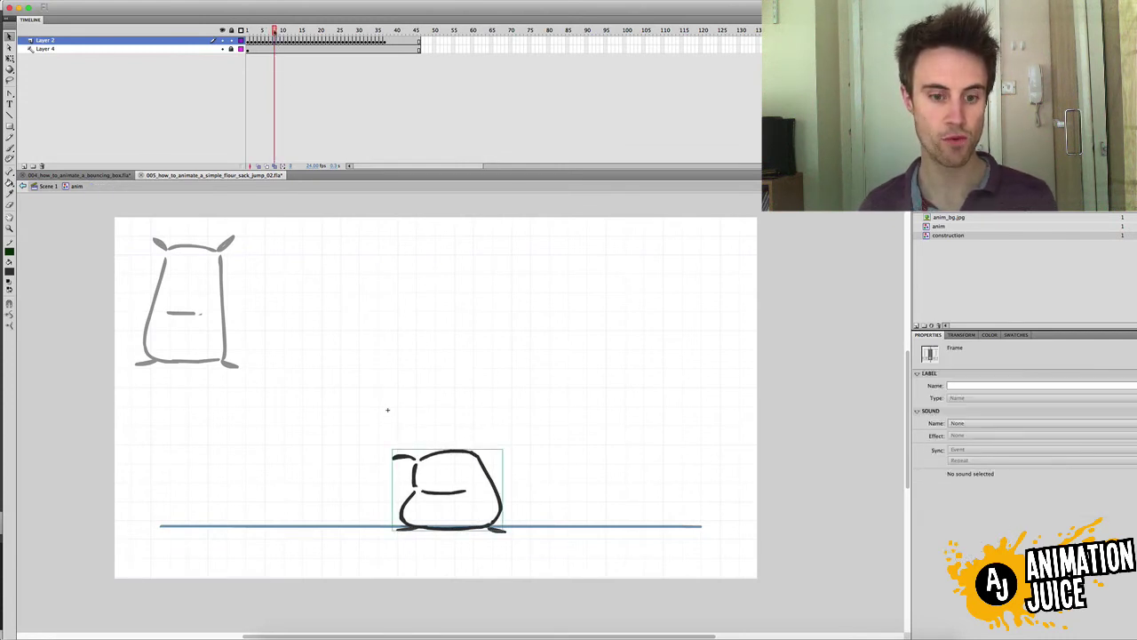
left_click(271, 32)
key(".")
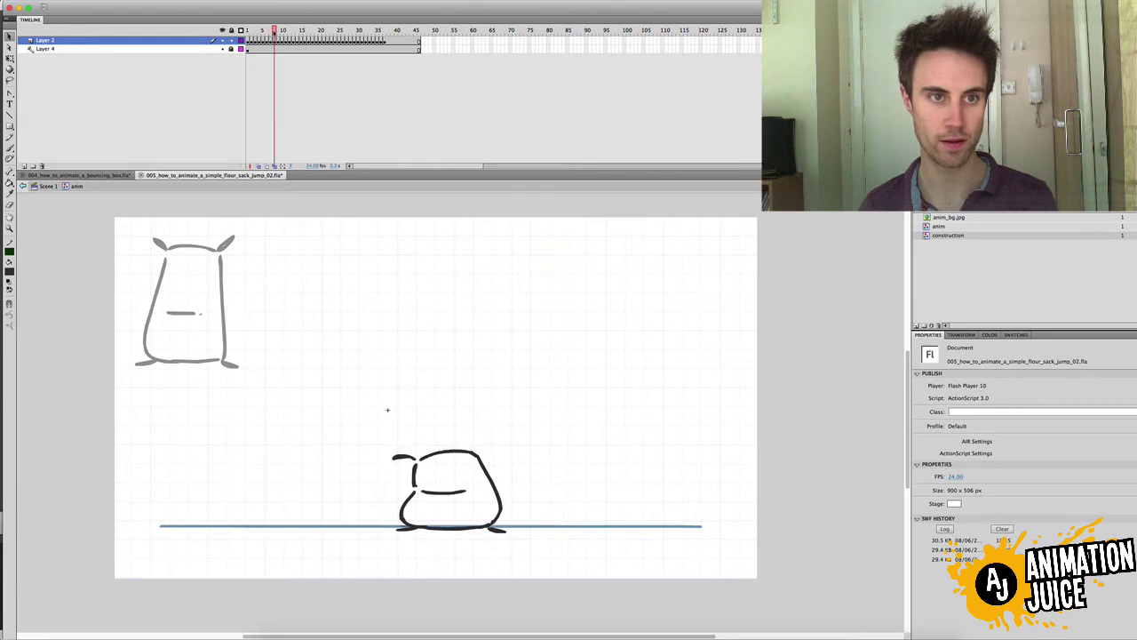
key(".")
left_click(275, 32)
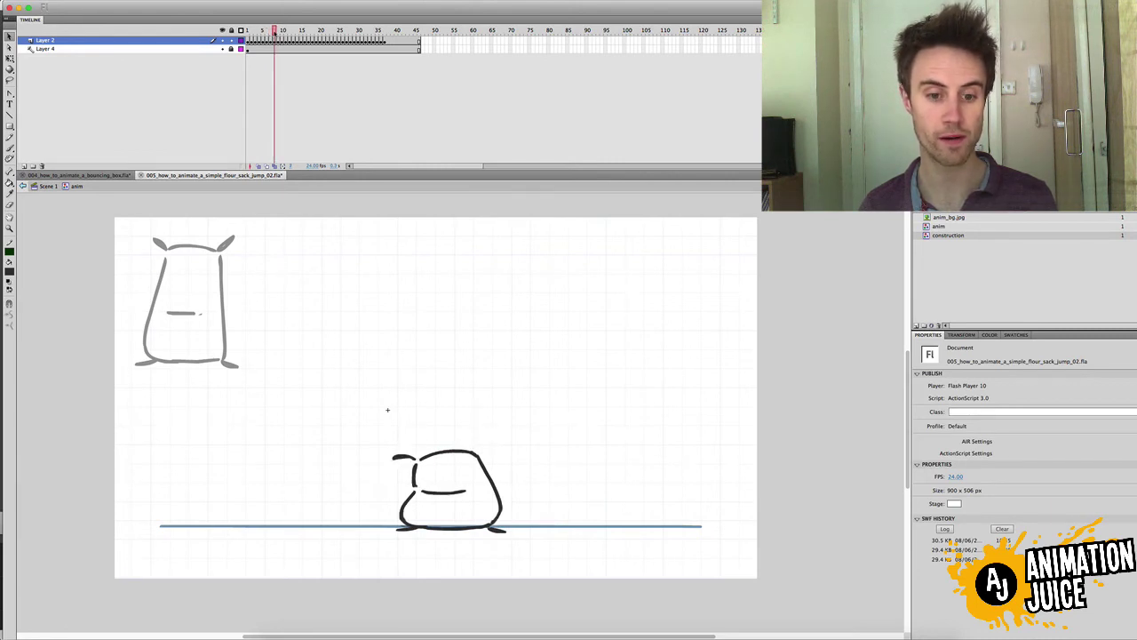
Draw a raised top-right corner tuft leaning outward at frame 8 using onion skin, and flip through the neighbouring frames to check it.
left_click(274, 42)
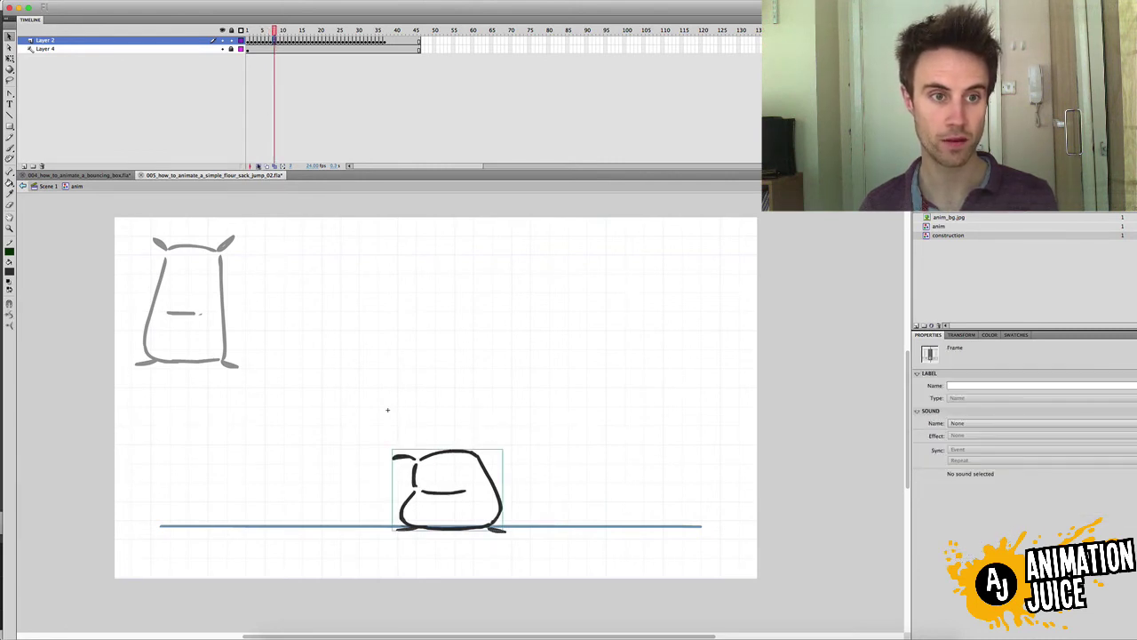
left_click(259, 165)
left_click(258, 166)
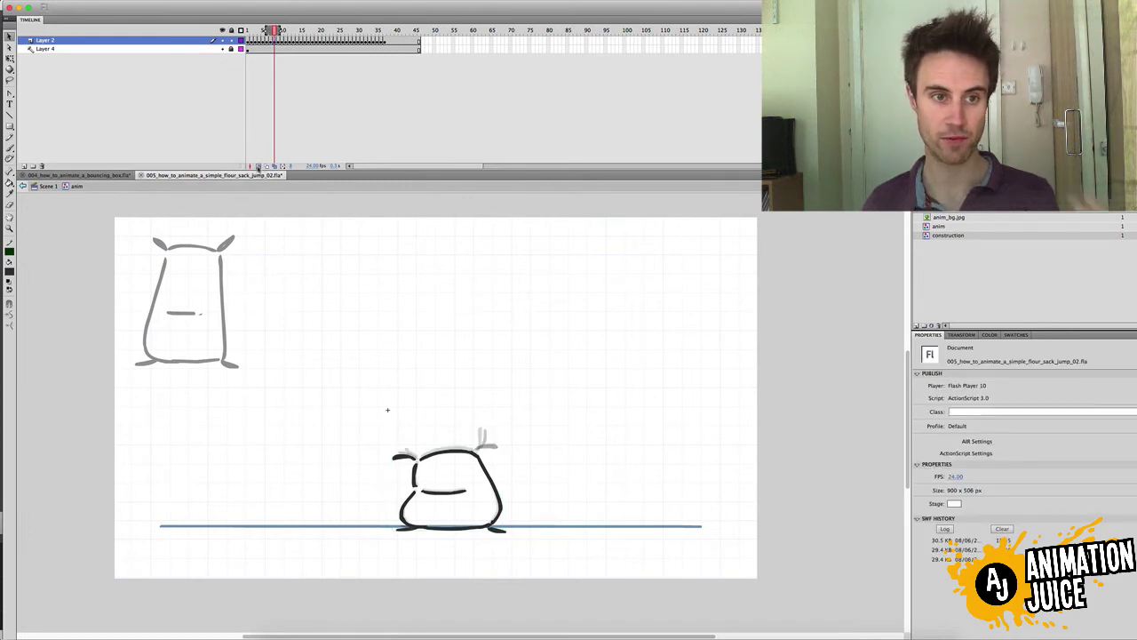
key("b")
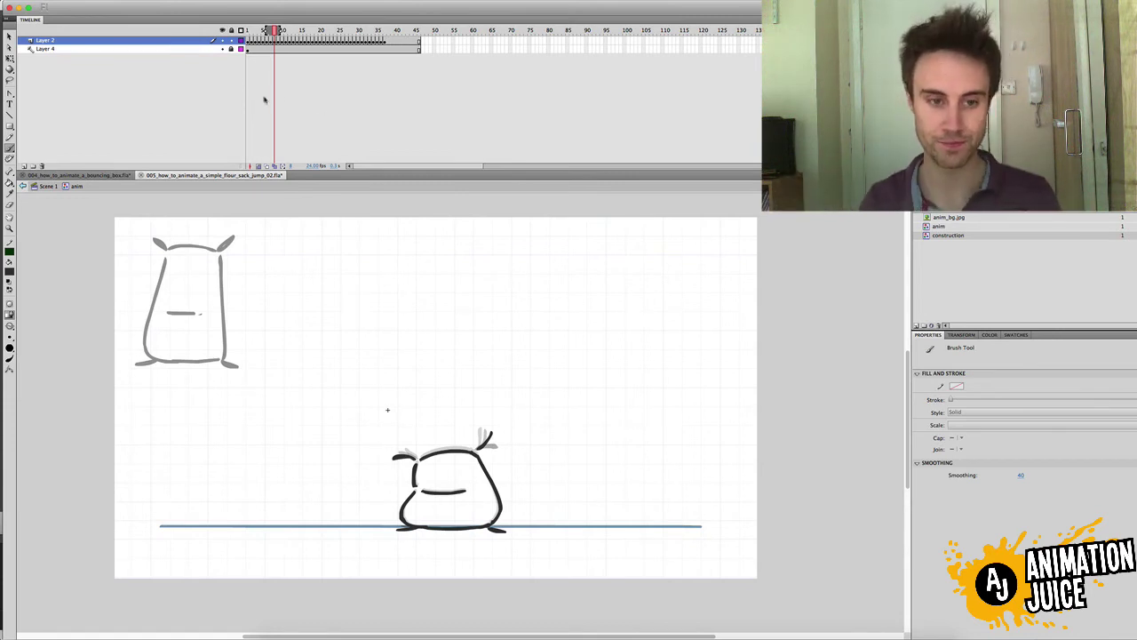
left_click(258, 168)
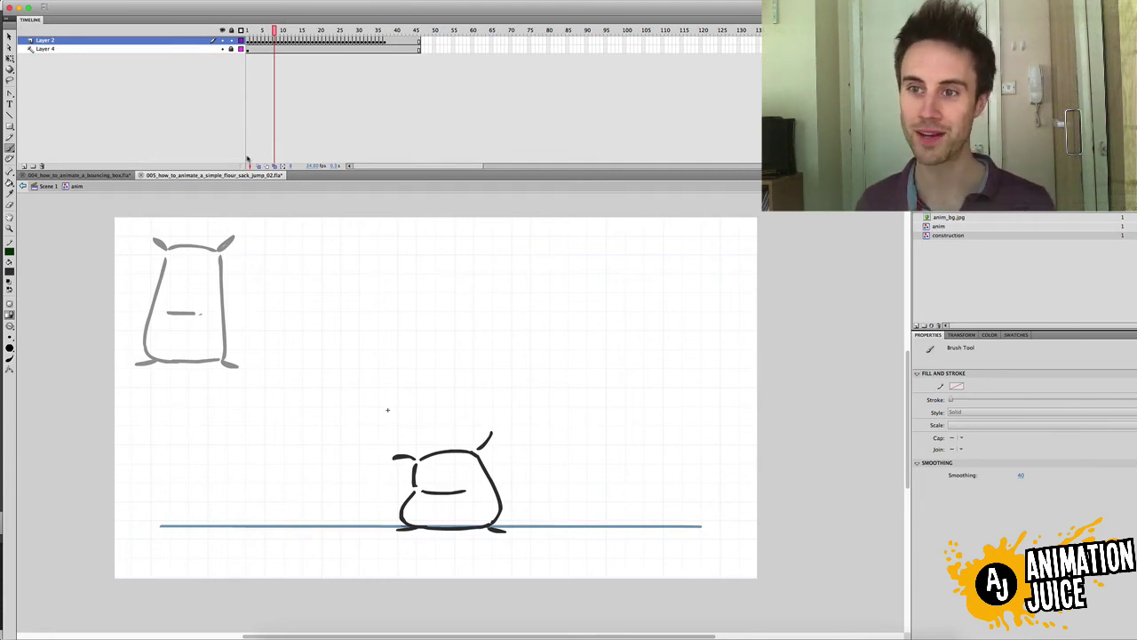
key("comma")
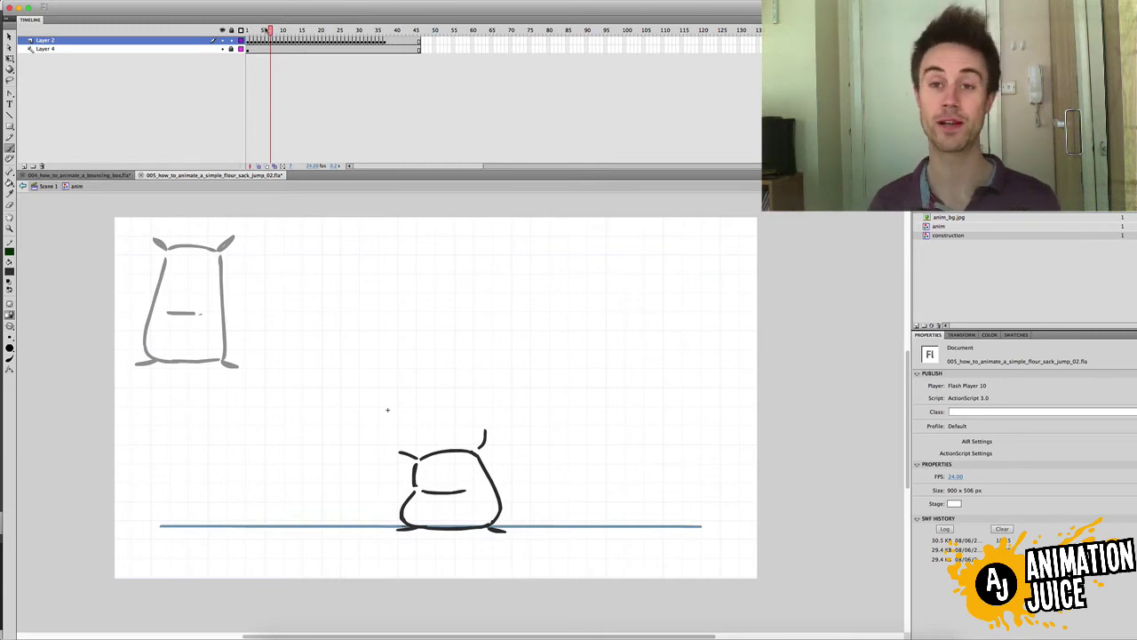
key("period")
key("period")
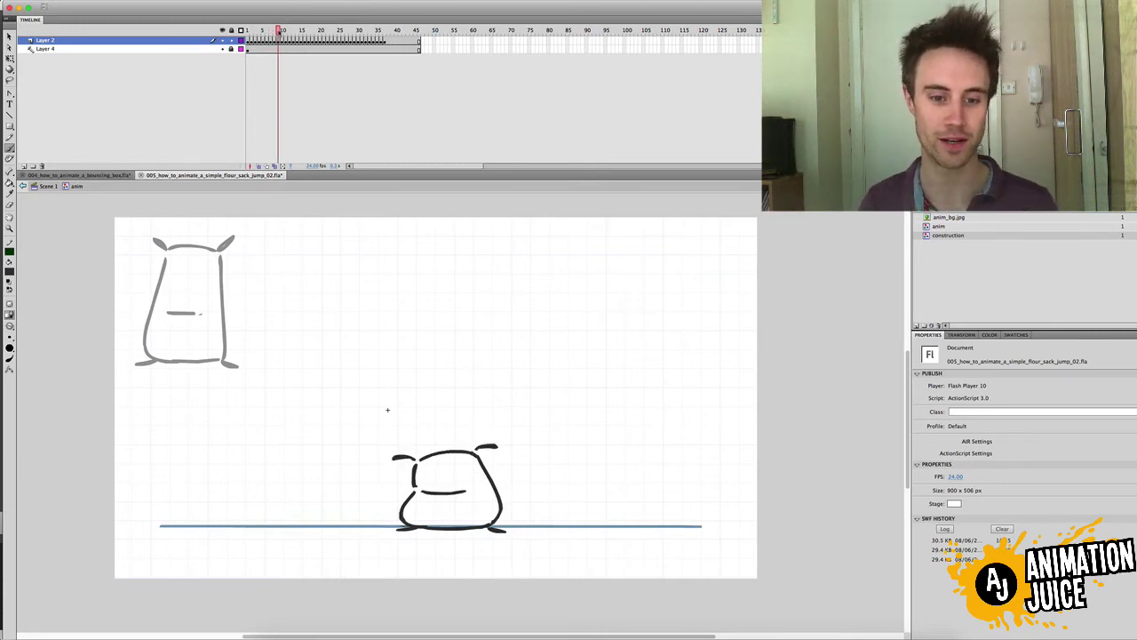
key("comma")
key("period")
Replace the flat top-right corner tuft at frame 9 of Layer 2 with a raised outward brush stroke, using onion skin.
key("v")
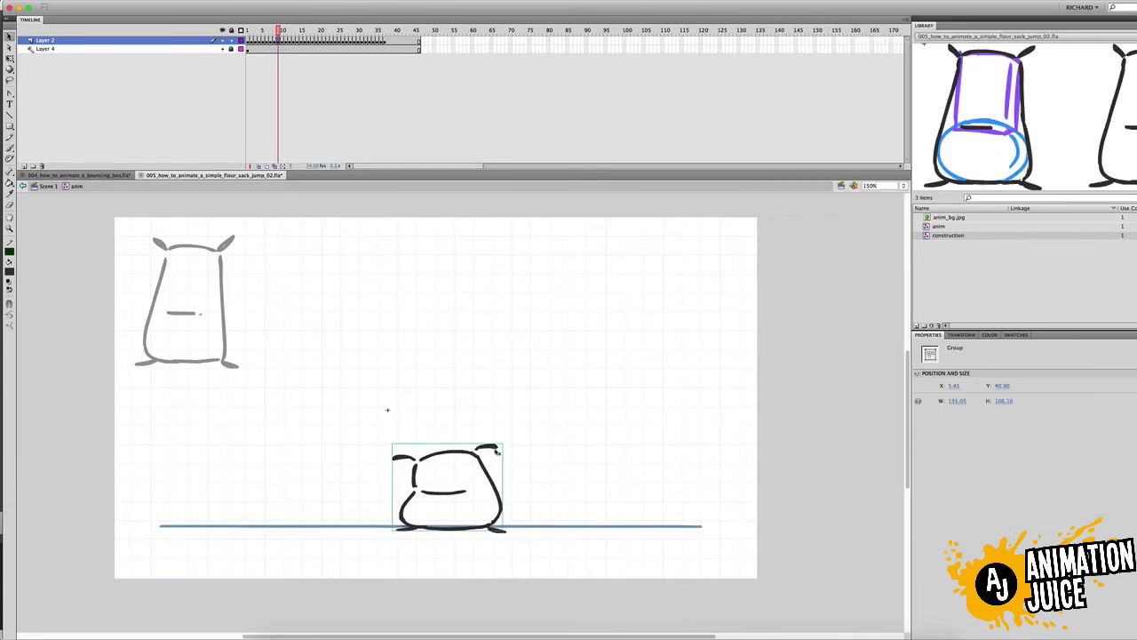
double_click(497, 446)
left_click(497, 445)
key("Delete")
key("b")
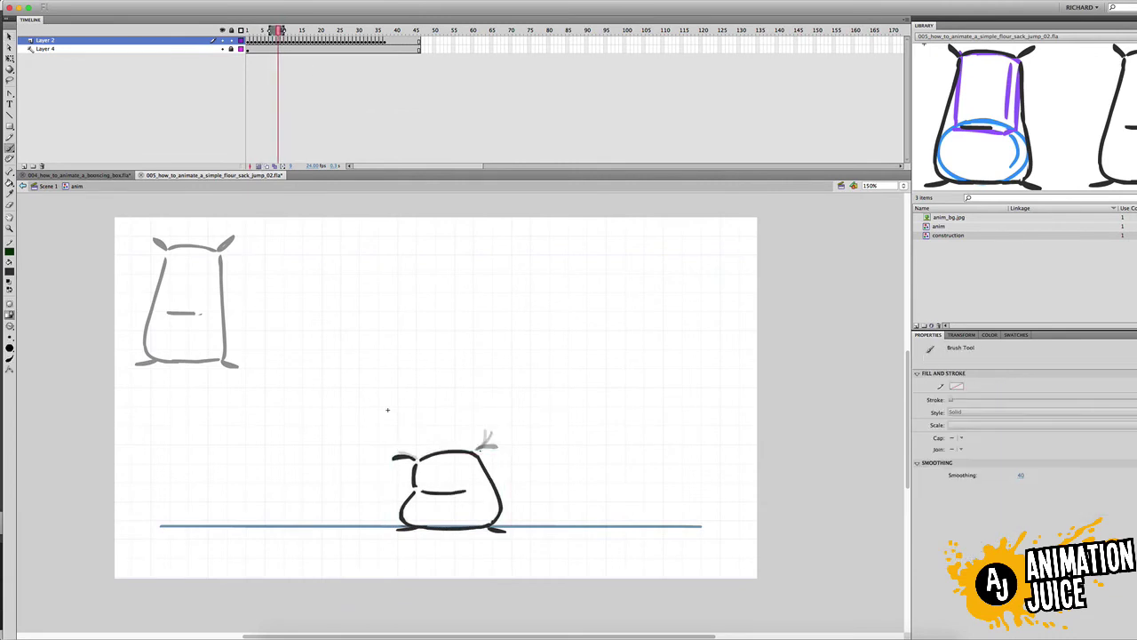
left_click_drag(478, 450, 495, 442)
key("v")
double_click(533, 418)
Compare the redrawn top-right tuft at frame 9 with its neighbouring frames, and delete it.
key("b")
left_click(259, 166)
left_click_drag(279, 32, 276, 56)
key("v")
left_click(493, 442)
key("Delete")
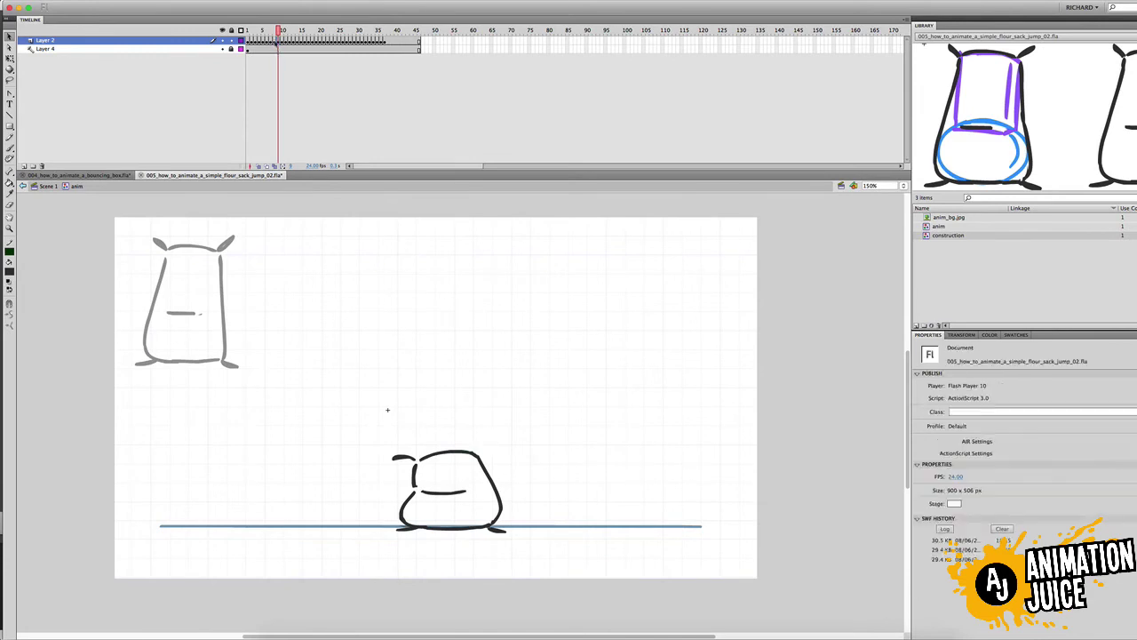
Copy the flat top-right corner tuft from frame 10 and paste it in place on the sack at frame 9.
left_click(279, 42)
left_click(283, 31)
double_click(497, 447)
left_click(498, 449)
key("super+c")
key("comma")
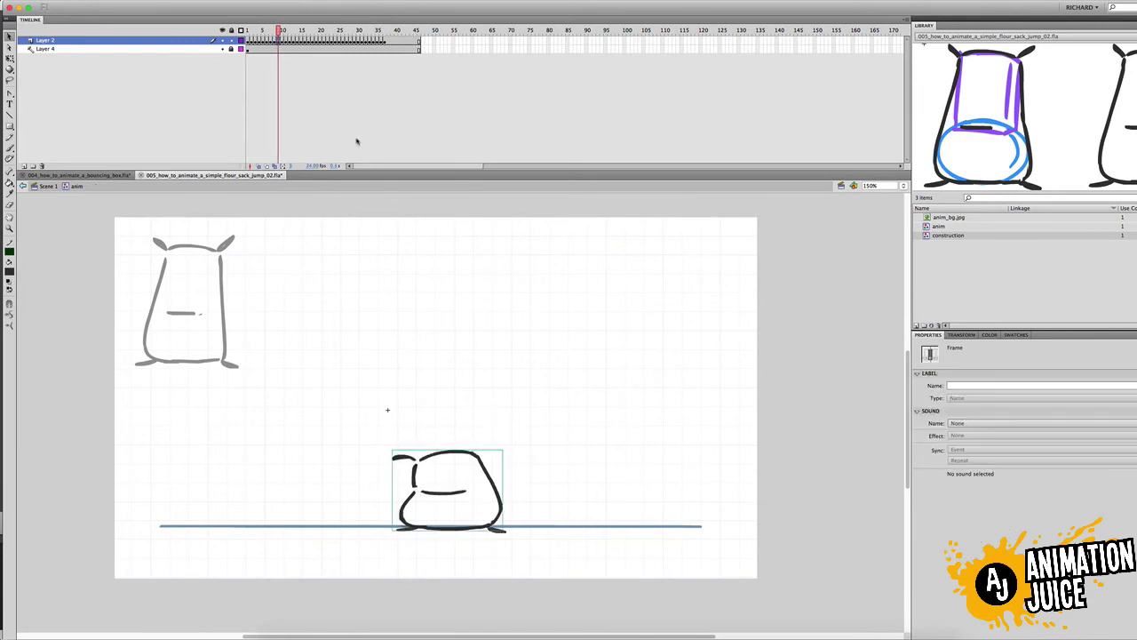
key("super+shift+v")
Adjust the top-right corner tuft at frame 8 with a slight upward shift of its tip, using onion skin.
left_click_drag(279, 32, 275, 72)
left_click(487, 444)
key("alt+shift+o")
key("q")
key("v")
left_click(514, 429)
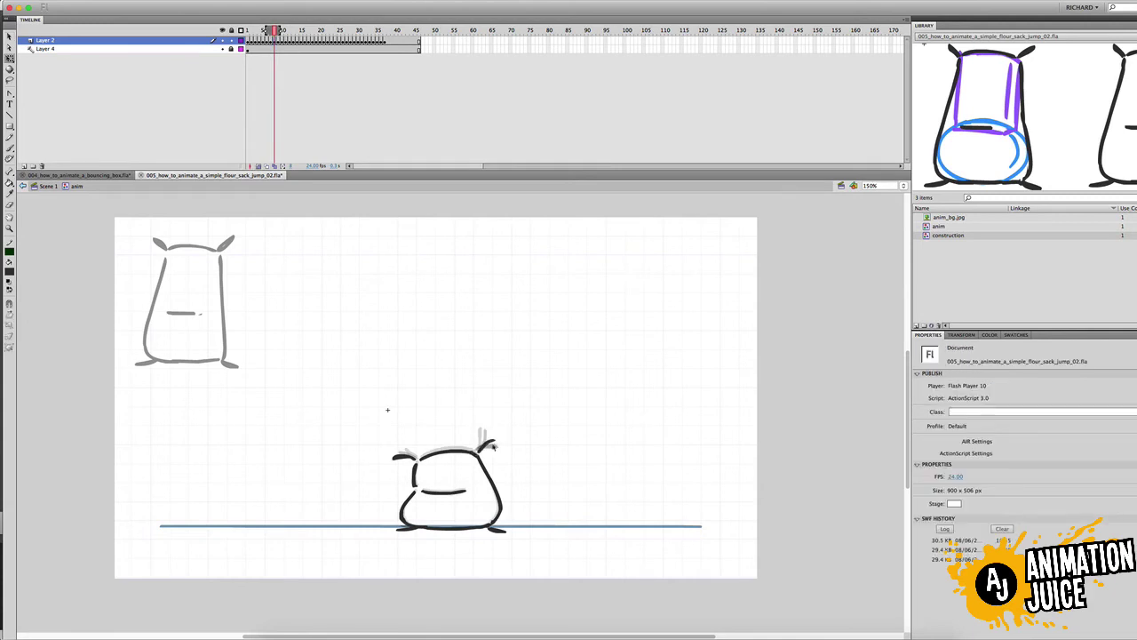
left_click_drag(493, 443, 491, 438)
left_click(487, 441)
key("q")
left_click(510, 421)
Angle the top-left corner tuft at frame 6 lower, comparing it with the pose at frame 7.
left_click_drag(275, 39, 266, 50)
left_click(259, 167)
key("v")
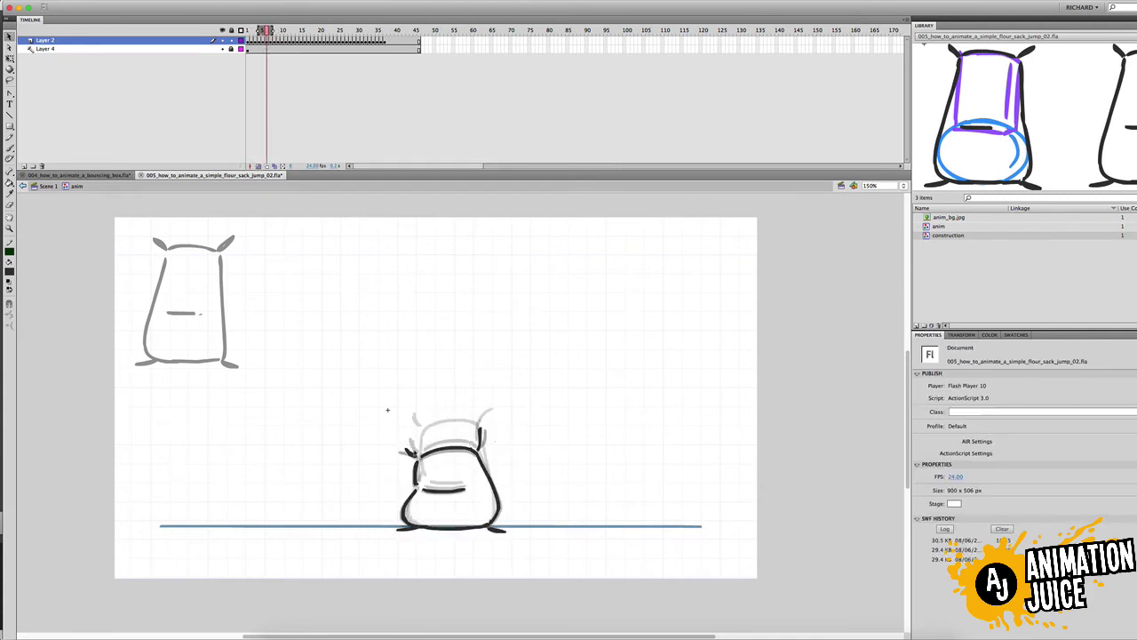
left_click(258, 166)
left_click(270, 33)
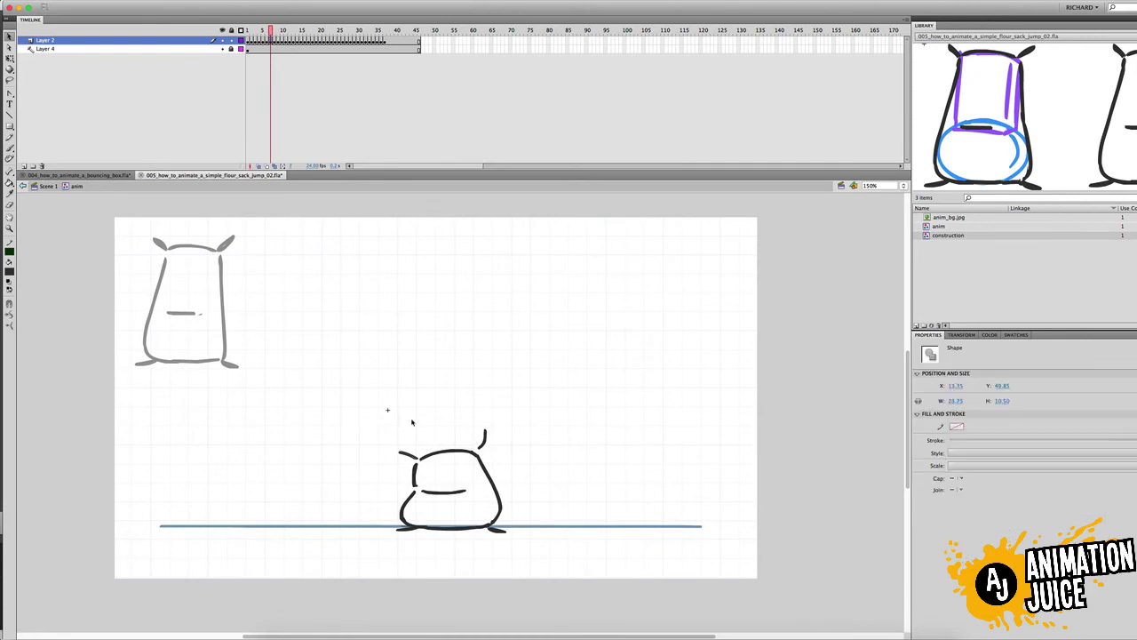
left_click_drag(270, 32, 267, 71)
left_click(531, 407)
key("q")
left_click(479, 437)
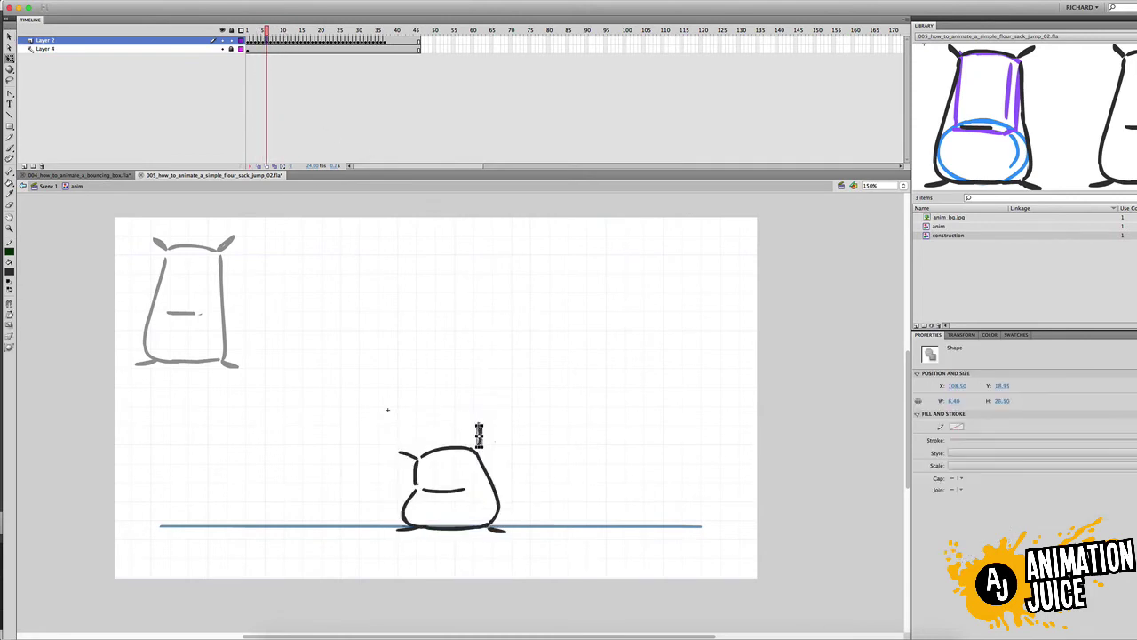
Flip back and forth through frames 6 to 9 to examine the motion of the top-right tuft.
key("Escape")
key("period")
key("period")
key("comma")
key("comma")
key("period")
key("period")
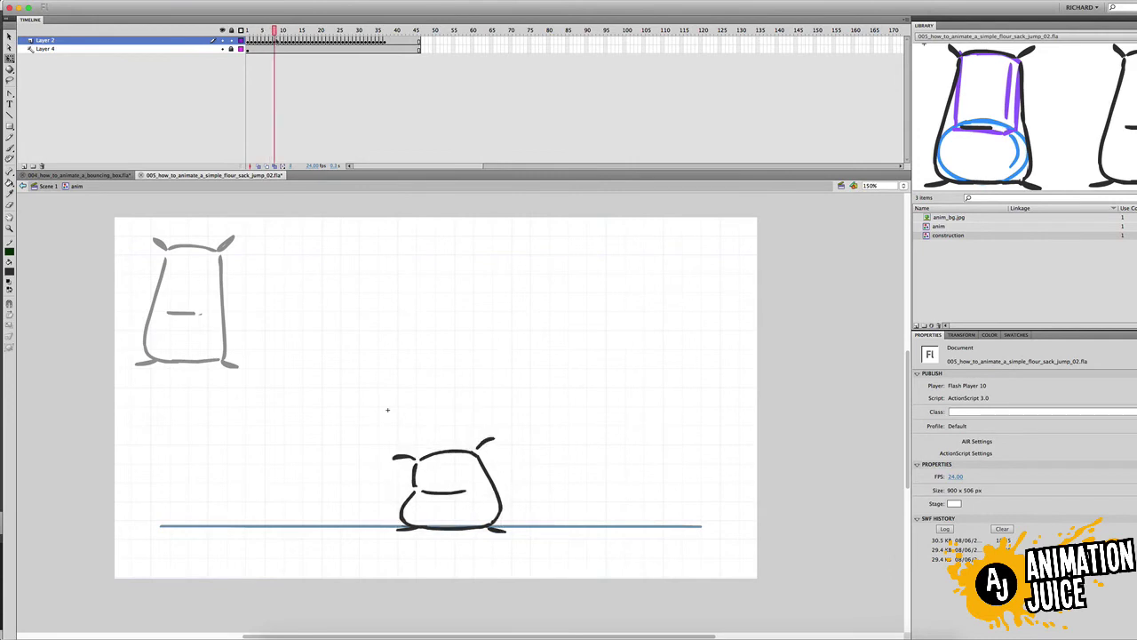
key("comma")
key("comma")
key("period")
key("period")
key("period")
key("comma")
key("comma")
key("period")
left_click(485, 442)
Play the timeline from frame 3 and preview the jump as a test movie.
key("comma")
key("comma")
key("comma")
key("comma")
key("comma")
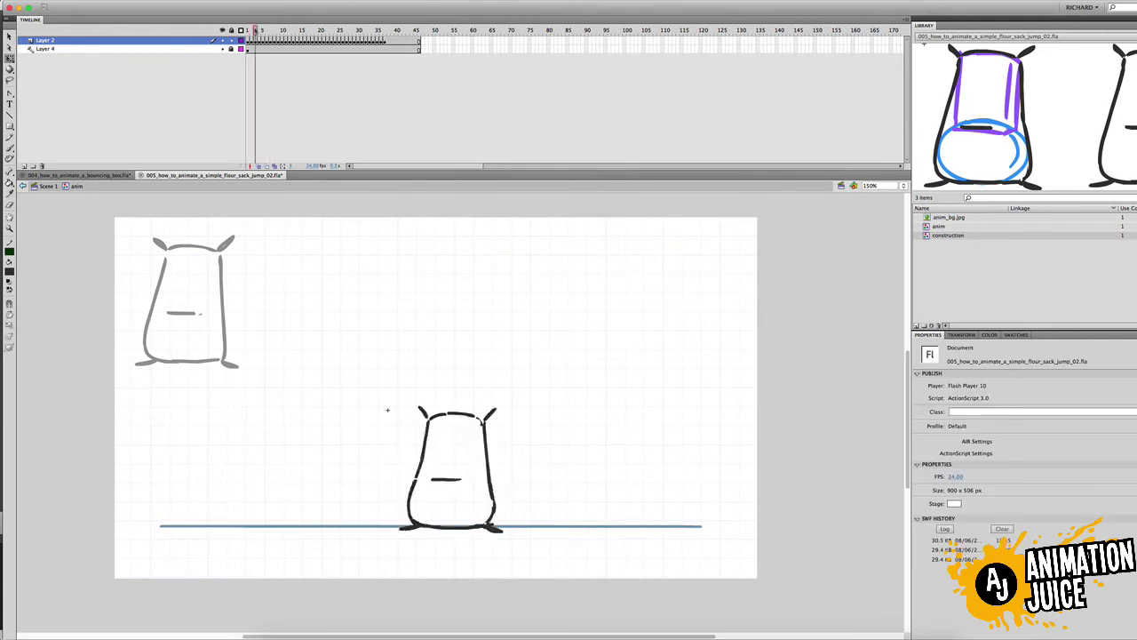
key("Return")
key("super+Return")
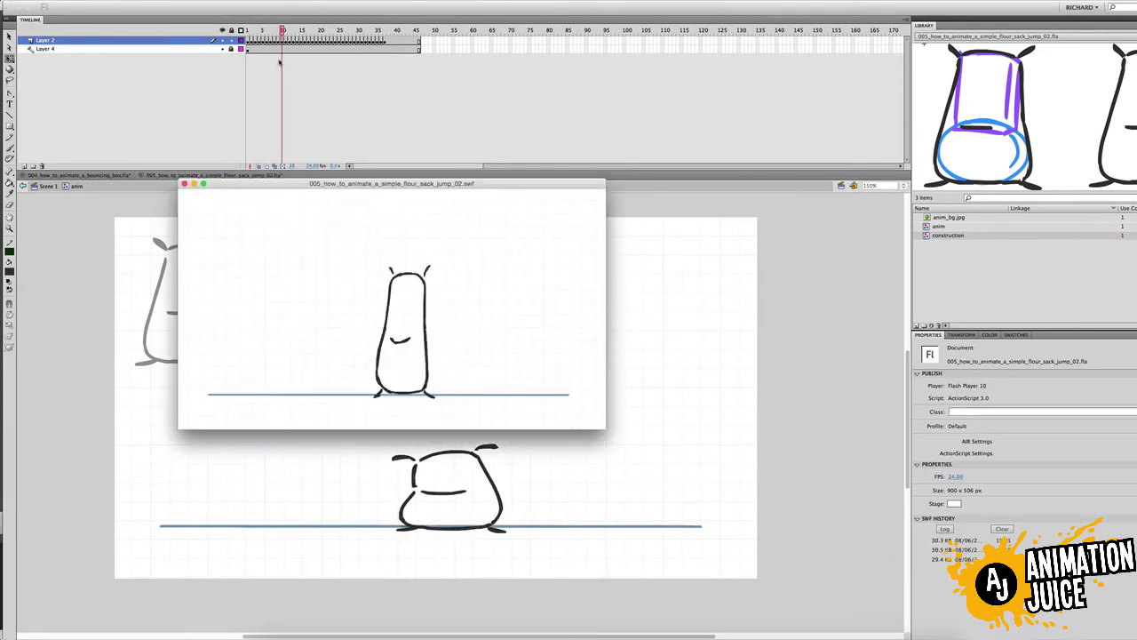
key("super+w")
Rotate the top-right corner tuft at frame 7 further outward and check it against the neighbouring frames.
left_click_drag(281, 32, 278, 85)
left_click(484, 437)
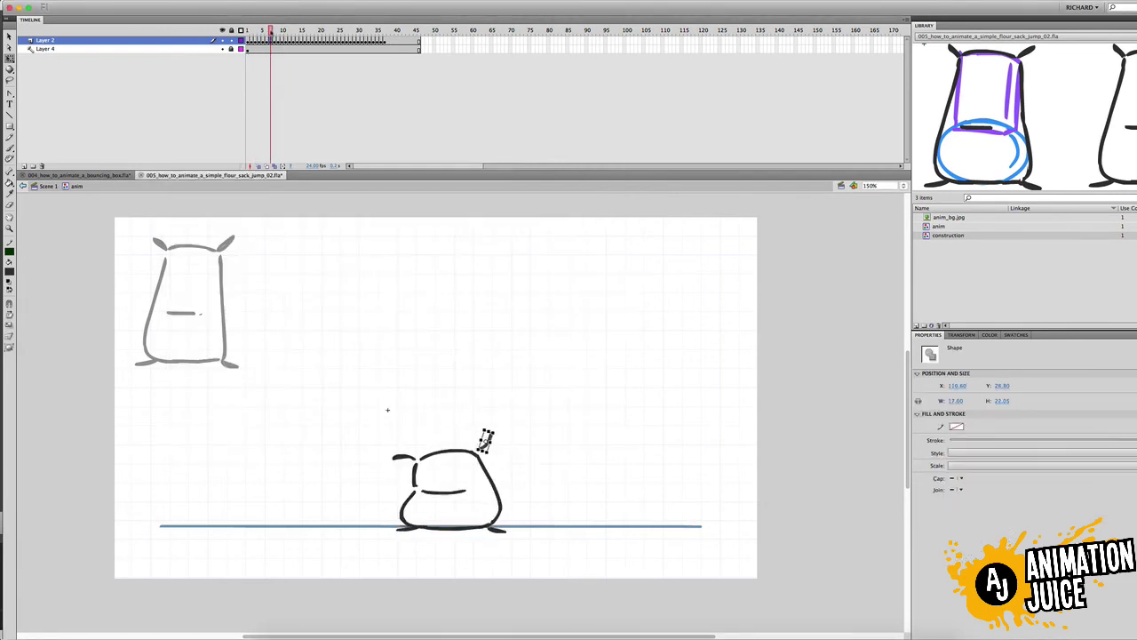
key("comma")
key("period")
key("period")
Adjust the angle of the top-right corner tuft at frame 8, flipping between the neighbouring frames to compare.
left_click(486, 445)
key("comma")
key("period")
left_click_drag(500, 414, 489, 447)
key("period")
key("period")
key("comma")
key("period")
Nudge the flat top-right corner tuft at frame 9 into line with the one at frame 10.
left_click(489, 445)
key("comma")
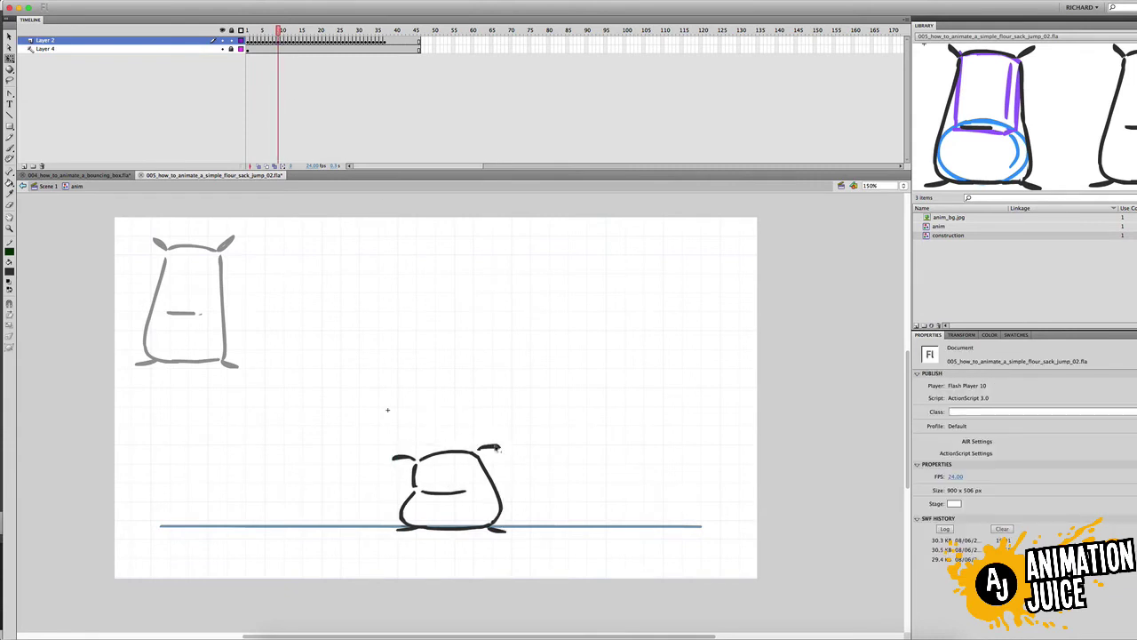
key("comma")
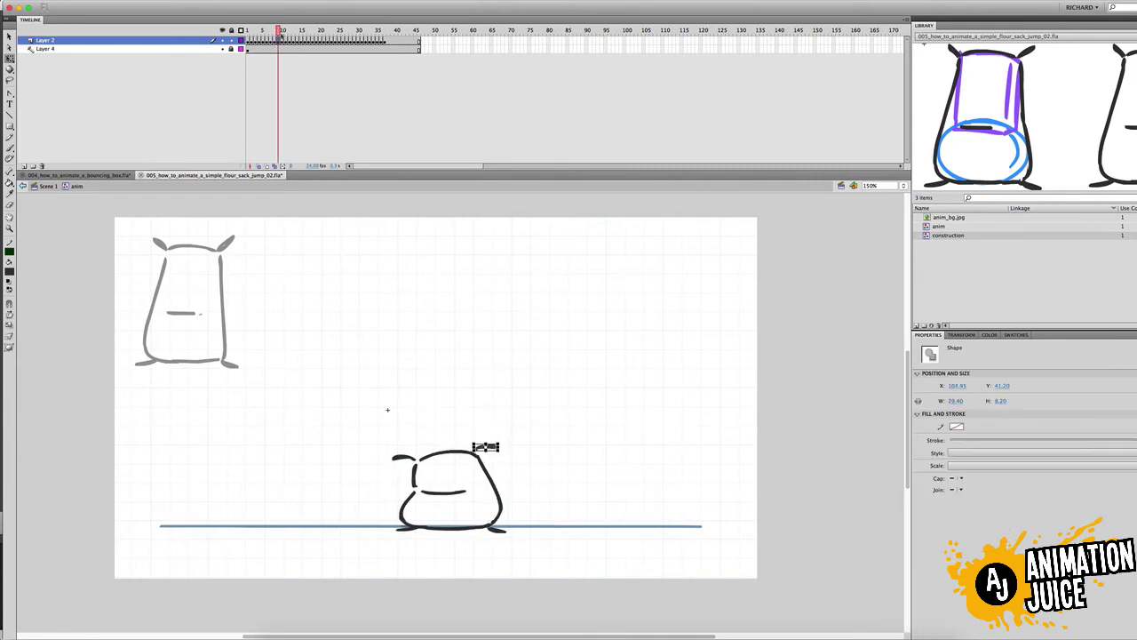
key("period")
left_click(283, 40)
key("comma")
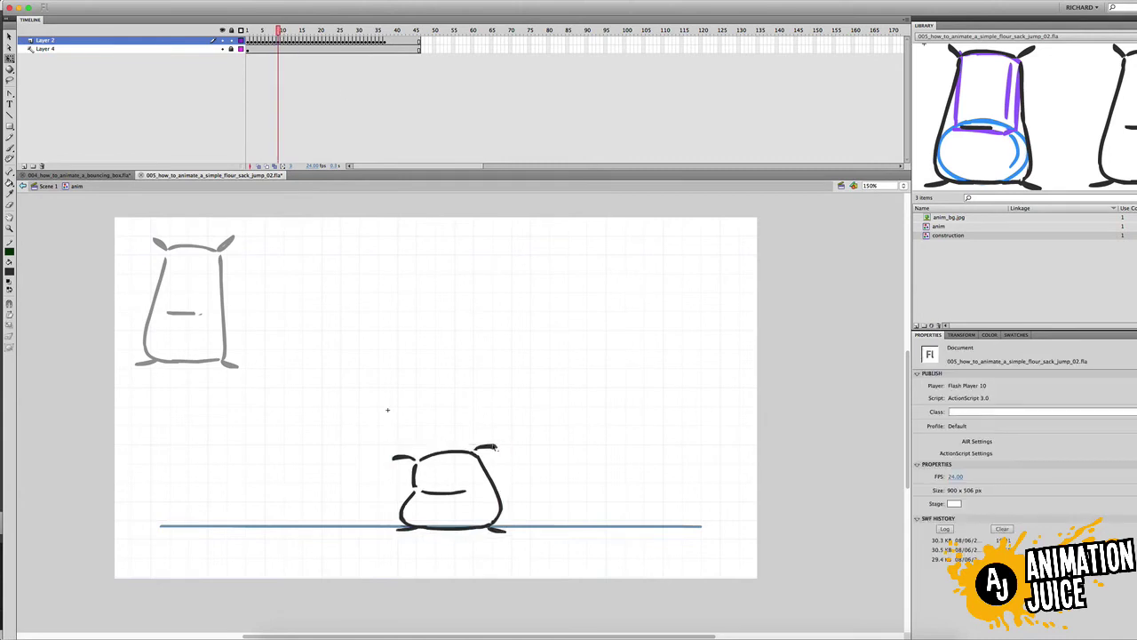
left_click(486, 446)
left_click(279, 32)
key("period")
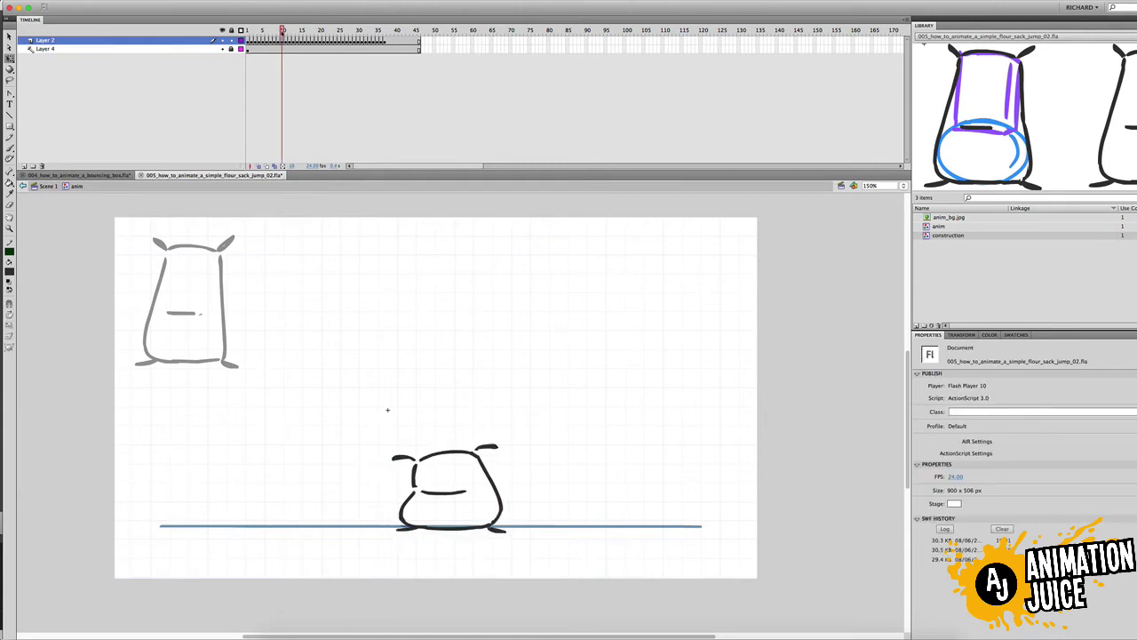
key("comma")
left_click(492, 441)
Scrub and flip repeatedly through frames 3 to 9 to examine how the corner tufts drag during the crouch.
mouse_move(275, 32)
left_mouse_down()
mouse_move(279, 65)
mouse_move(262, 38)
mouse_move(262, 81)
mouse_move(256, 32)
left_mouse_up()
left_click(488, 447)
left_click(481, 432)
key("period")
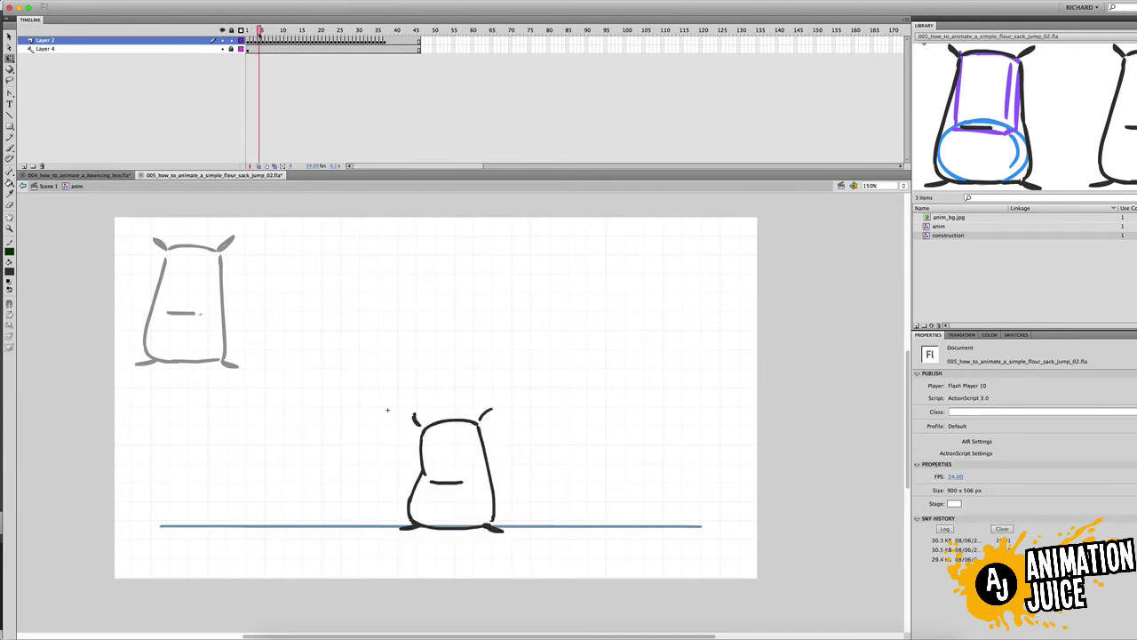
key("period")
key("period")
key("comma")
key("period")
key("period")
key("period")
key("comma")
key("comma")
key("comma")
key("comma")
key("comma")
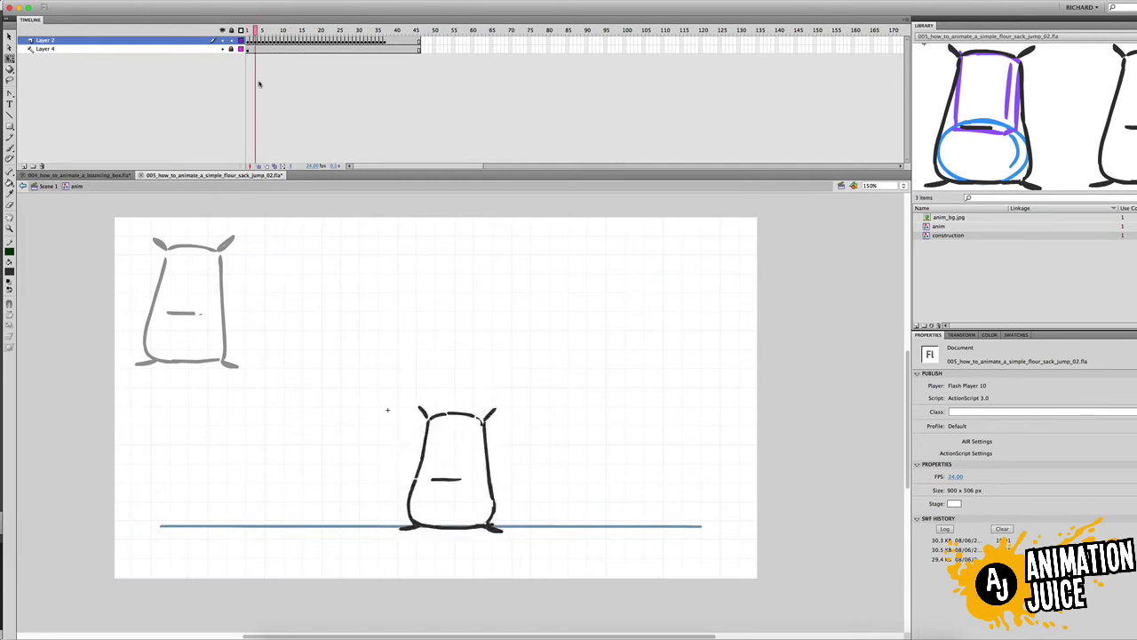
key("period")
key("period")
key("period")
key("period")
key("period")
key("period")
key("comma")
key("comma")
key("comma")
key("period")
key("period")
key("period")
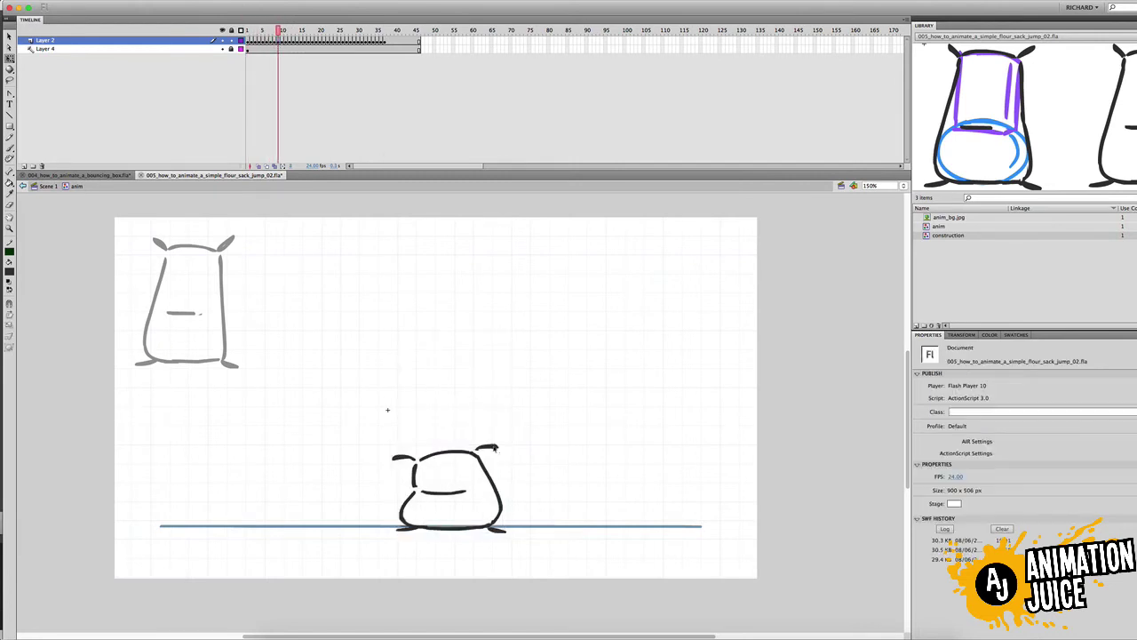
left_click(274, 42)
left_click(456, 361)
left_click(488, 444)
key("Delete")
left_click(405, 458)
key("super+c")
key("super+v")
left_click(274, 42)
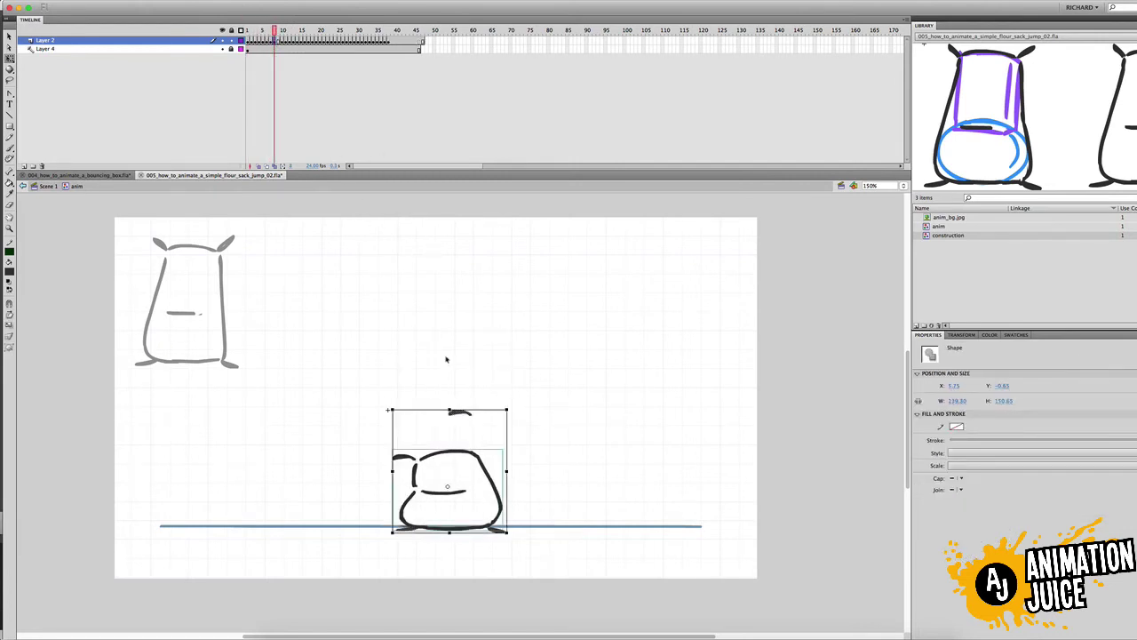
left_click(447, 358)
key("super+z")
key("super+z")
Replace the top-right tuft at frame 8 with a copy of the frame 9 tuft pasted in place, rotated slightly.
key("period")
key("comma")
left_click(498, 442)
left_click(278, 41)
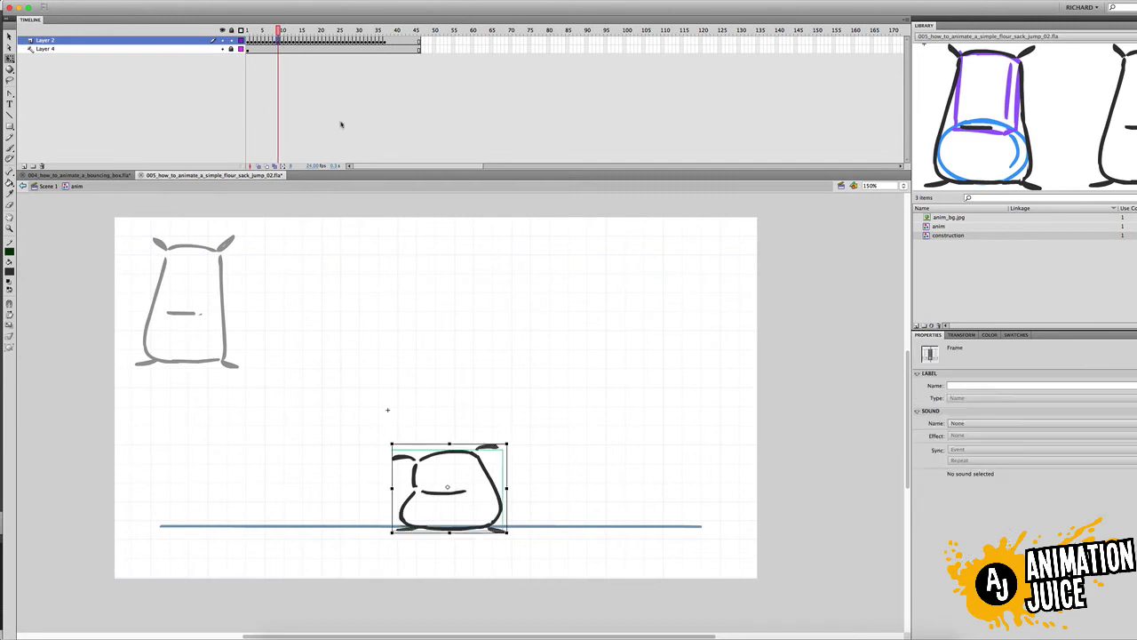
left_click(462, 366)
left_click(487, 446)
key("super+c")
key("comma")
left_click(489, 443)
key("Delete")
key("super+shift+v")
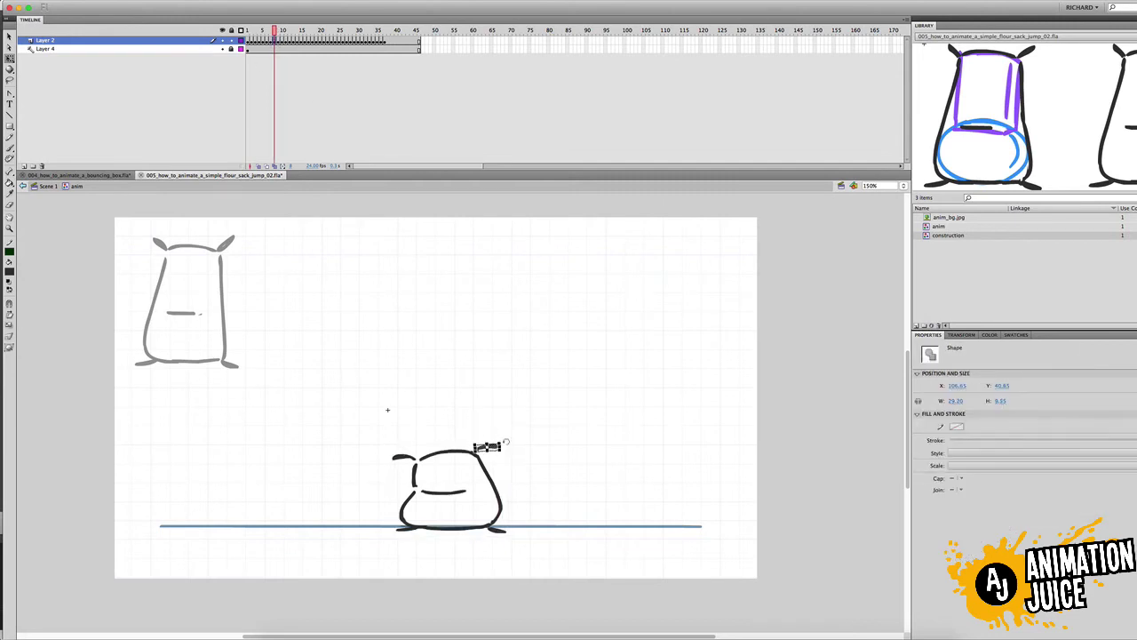
left_click(505, 411)
Scrub through the revised crouch frames and preview the whole jump as a test movie.
mouse_move(275, 32)
left_mouse_down()
mouse_move(280, 60)
mouse_move(283, 44)
mouse_move(271, 46)
mouse_move(283, 47)
left_mouse_up()
key("super+Return")
key("super+w")
Adjust the angle of the top-right corner tuft on the airborne poses through frame 16, and advance to frame 20.
key("period")
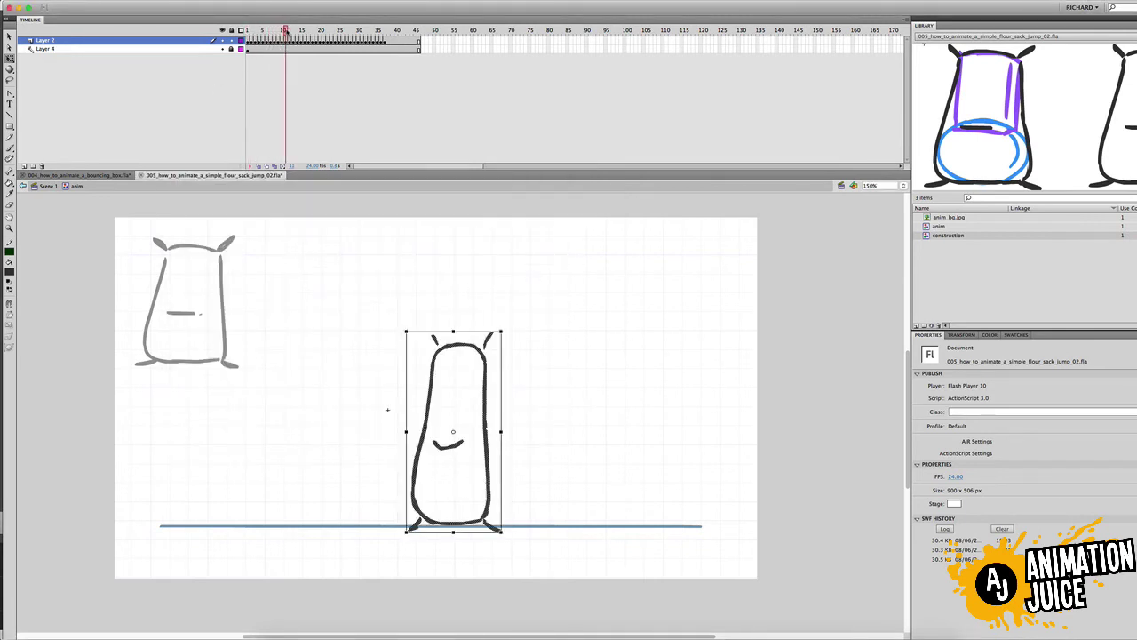
left_click(495, 343)
key("period")
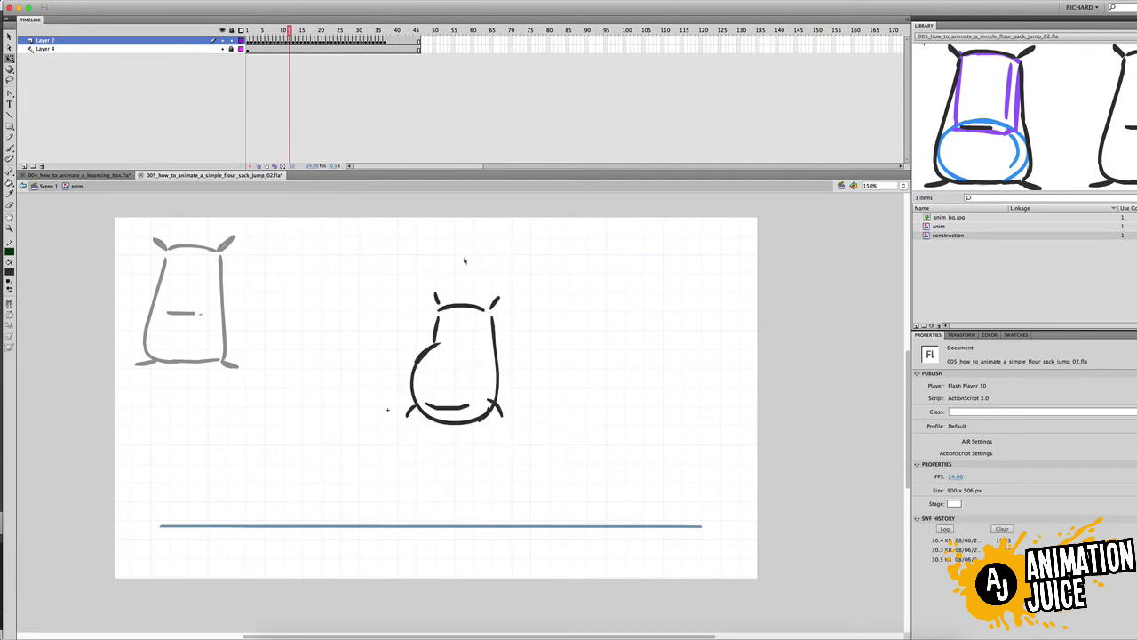
key("period")
key("period")
key("period")
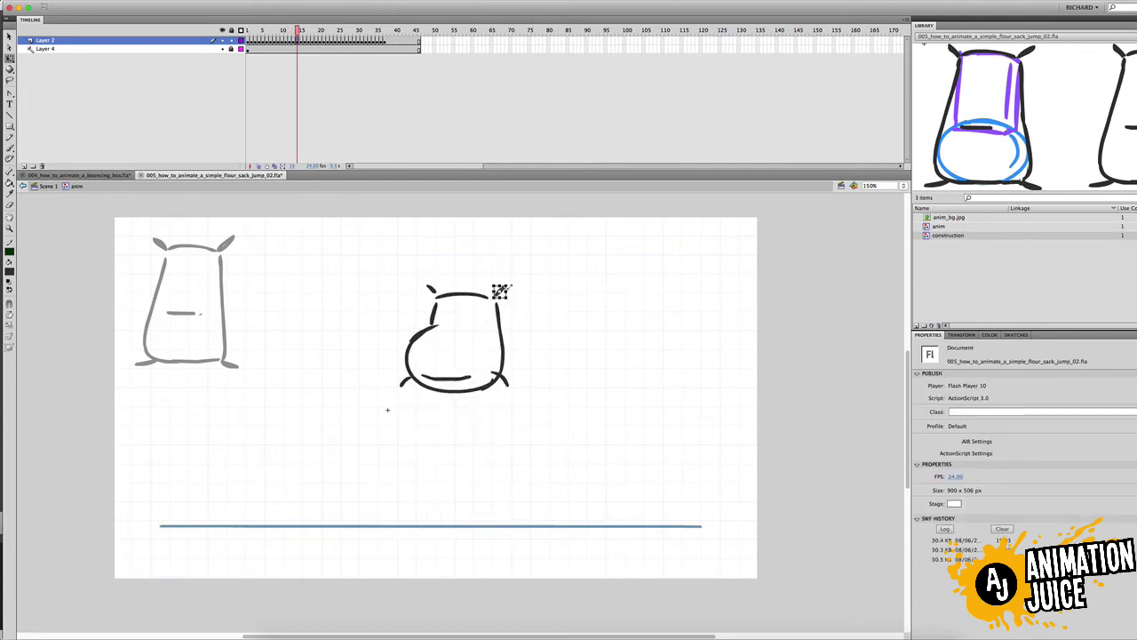
left_click(499, 287)
key("period")
left_click(500, 288)
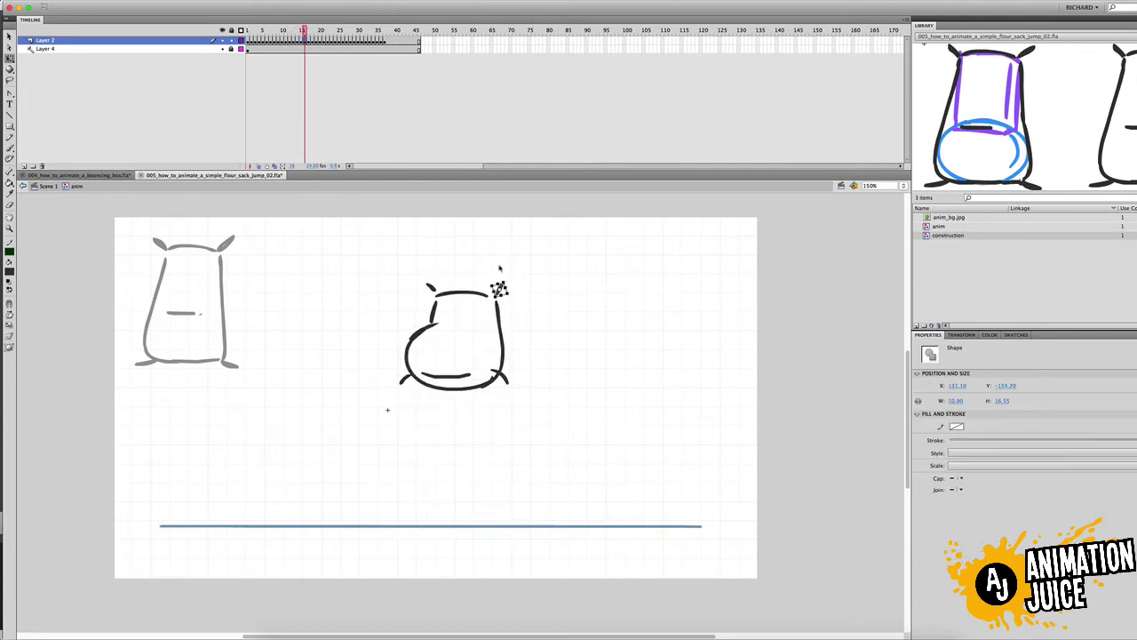
key("period")
key("period")
key("period")
key("period")
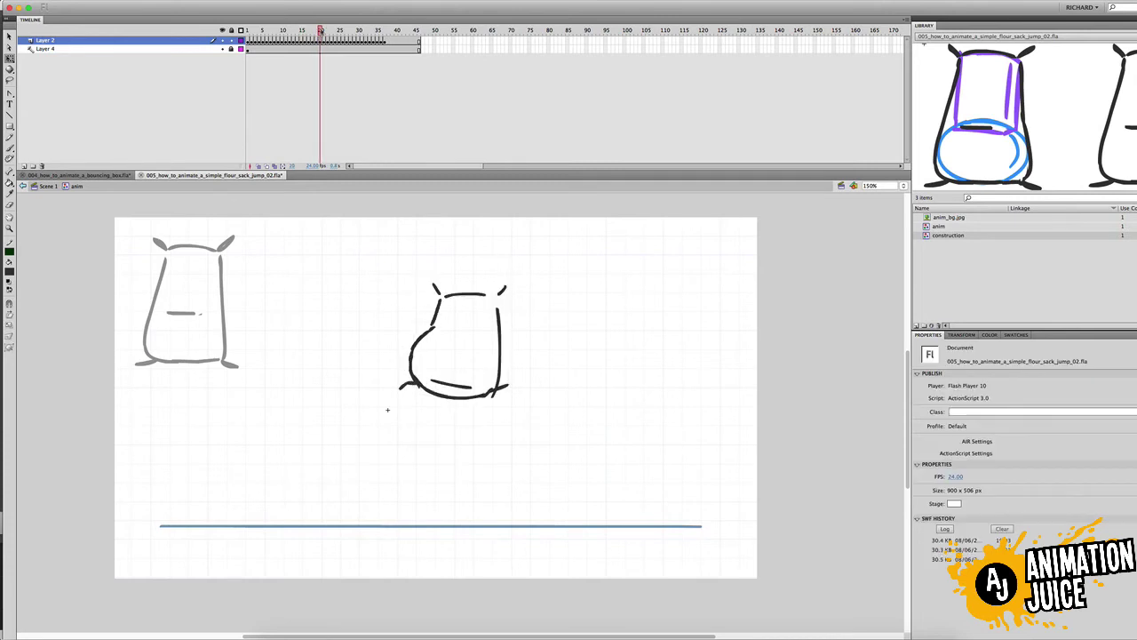
Flip back through the airborne frames and rotate the top-right corner tuft slightly clockwise around frames 15 and 16.
left_click(502, 289)
left_click_drag(331, 31, 293, 31)
key("period")
key("period")
key("comma")
key("period")
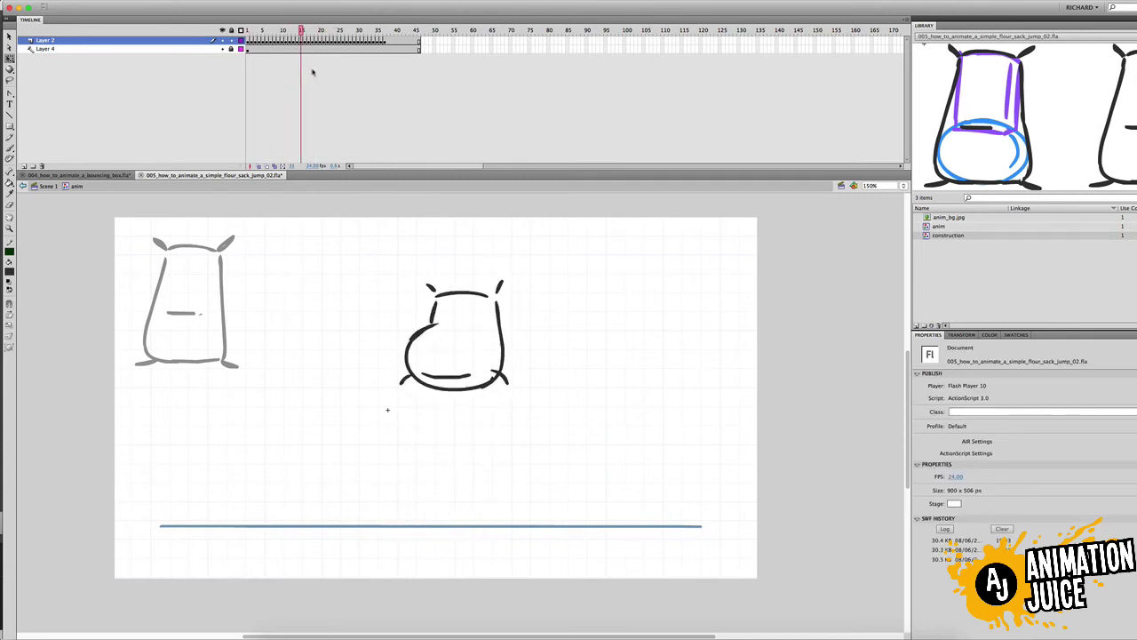
key("period")
left_click(498, 286)
left_click_drag(509, 271, 513, 278)
left_click_drag(305, 31, 300, 32)
left_click(498, 286)
left_click_drag(506, 276, 508, 279)
Fine-tune the angle of the top-right corner tuft on the airborne poses from frame 16 to frame 18.
left_click_drag(305, 31, 308, 32)
left_click(499, 284)
left_click(305, 40)
left_click(487, 243)
left_click(498, 285)
left_click(500, 289)
key("period")
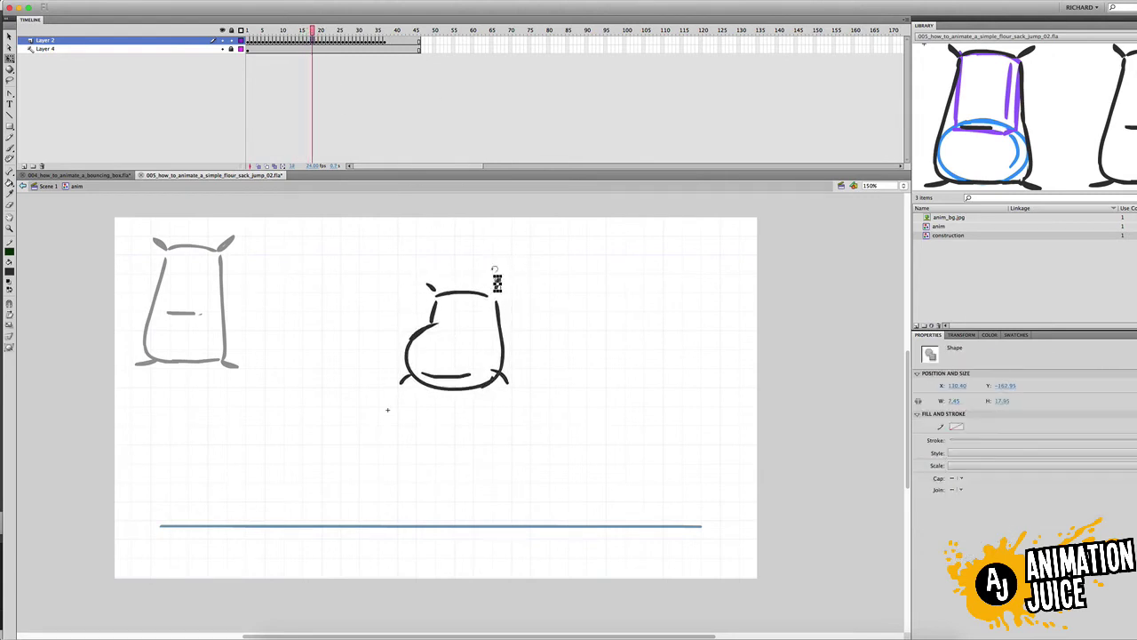
left_click(500, 289)
Return to the crouch and rotate the top-left corner tuft slightly on frame 9, comparing it with frame 8.
left_click_drag(313, 32, 348, 108)
key("period")
left_click_drag(302, 146, 267, 165)
left_click(406, 460)
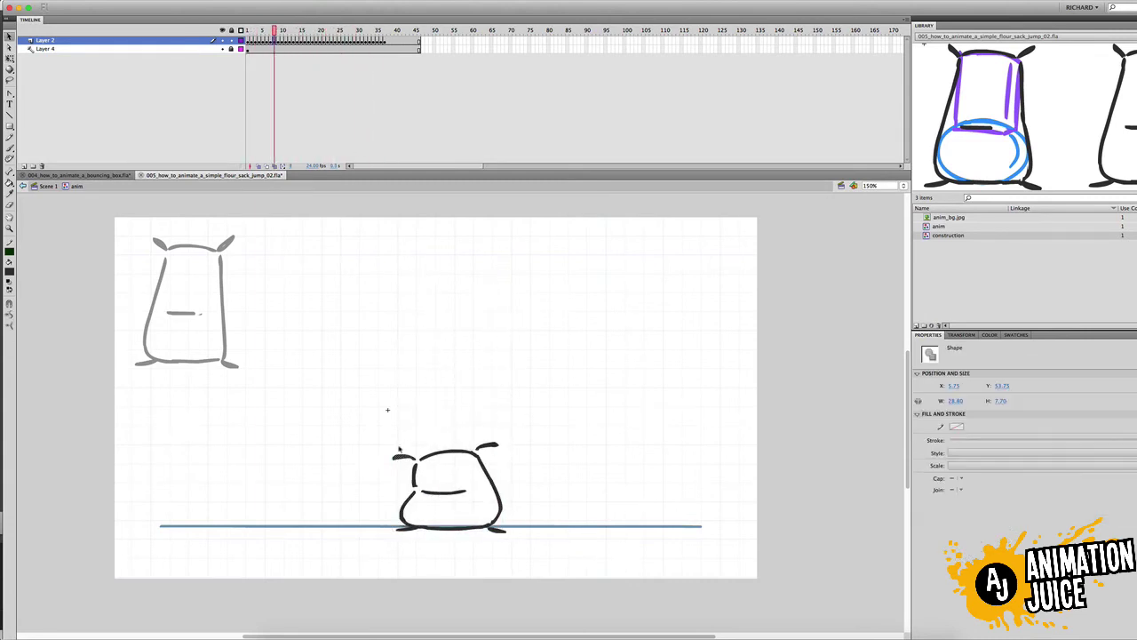
left_click_drag(275, 32, 270, 49)
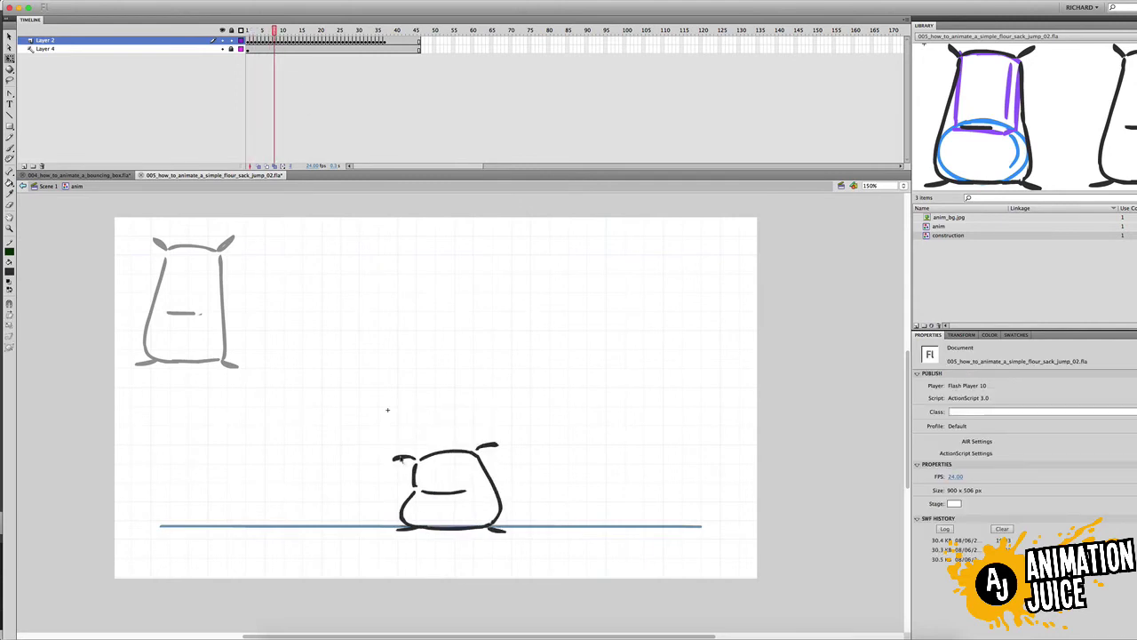
left_click(401, 458)
key(".")
left_click(407, 459)
key("super+b")
left_click(416, 432)
left_click(408, 458)
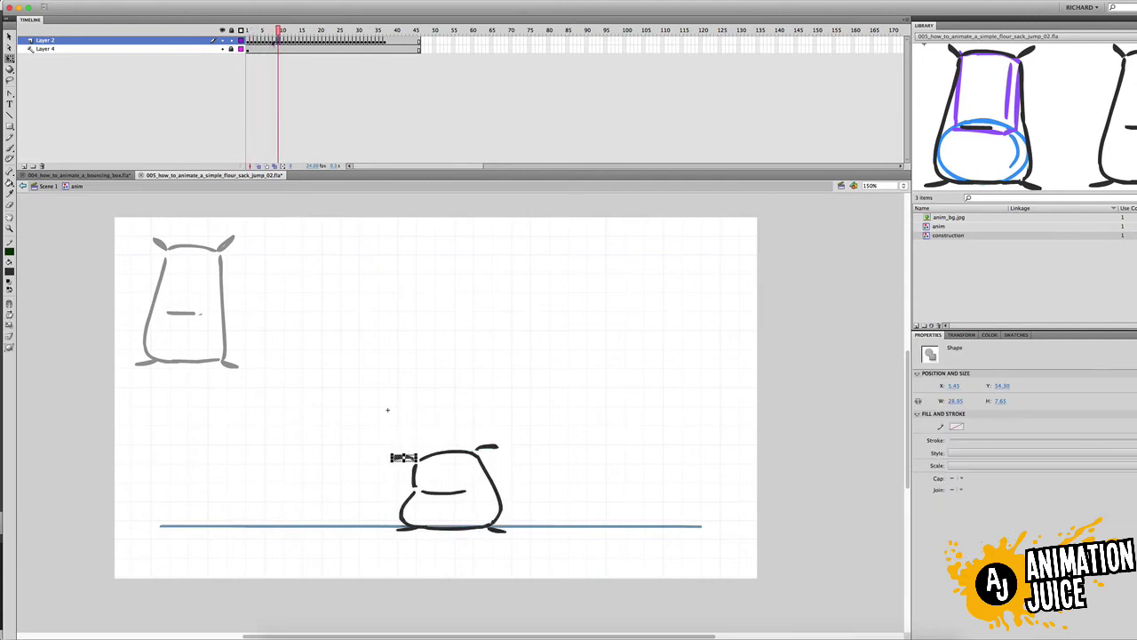
left_click(407, 459)
left_click(279, 32)
left_click(406, 459)
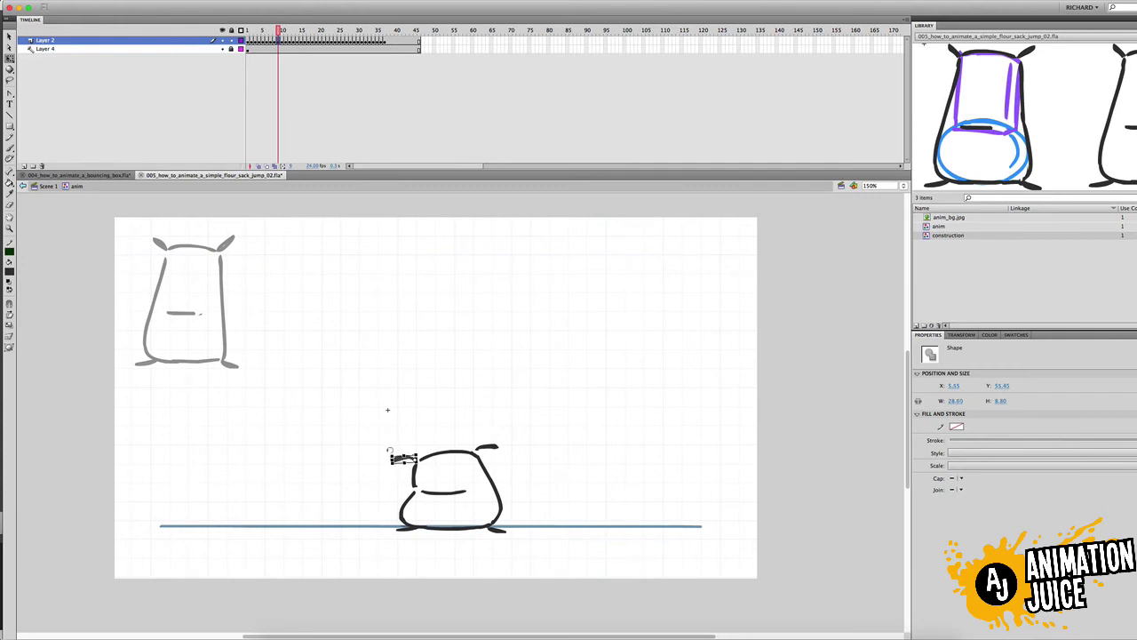
Replace the top-left tuft on the neighbouring crouch frame with a copy of the frame 9 tuft pasted in place.
left_click_drag(277, 32, 271, 33)
left_click(402, 460)
key("Delete")
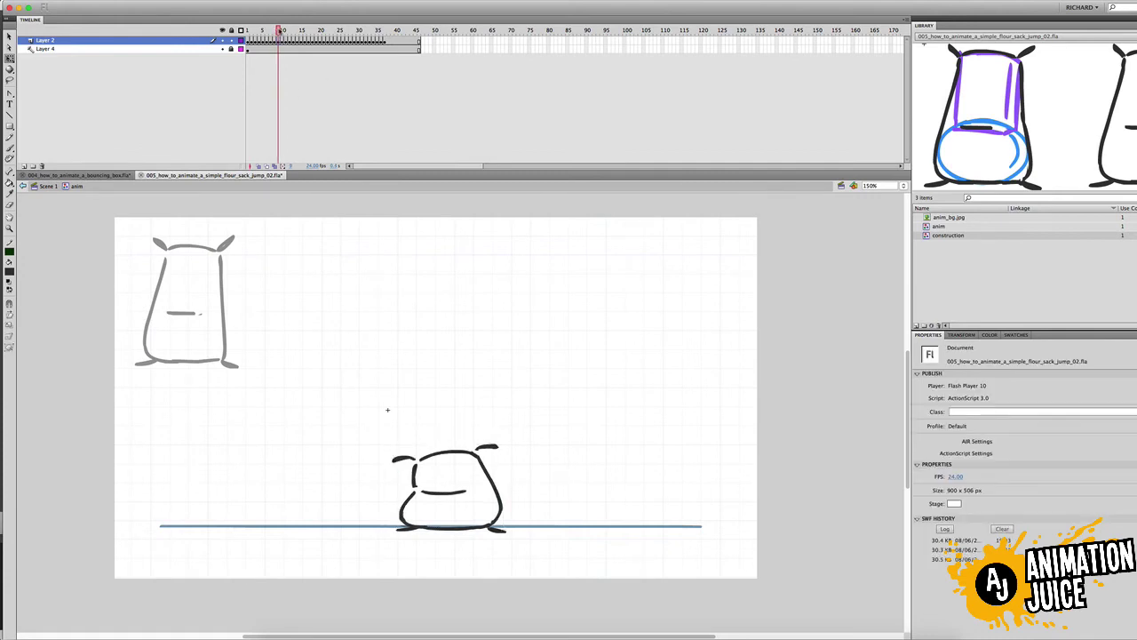
left_click(406, 459)
key("super+c")
key(".")
key("super+shift+v")
Preview the jump as a test movie, close it, and play the animation in the timeline.
key("super+Return")
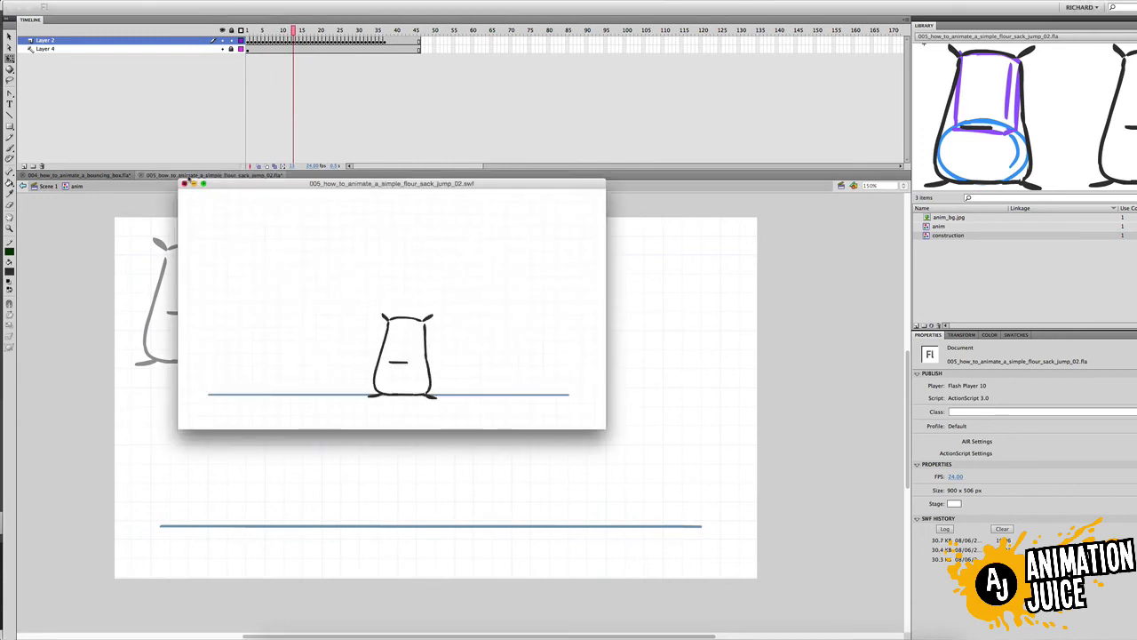
key("super+w")
key("Return")
Adjust the top-left corner tuft on the take-off and airborne poses around frames 12 to 14.
left_click_drag(308, 105, 288, 106)
left_click(445, 292)
left_click_drag(290, 31, 298, 31)
left_click(441, 299)
left_click(433, 290)
Step frame by frame through the airborne and landing poses to frame 23, and play the animation to examine the tufts.
key(".")
key(".")
key(".")
key(".")
key(".")
key(".")
key(".")
key(".")
key(".")
key(".")
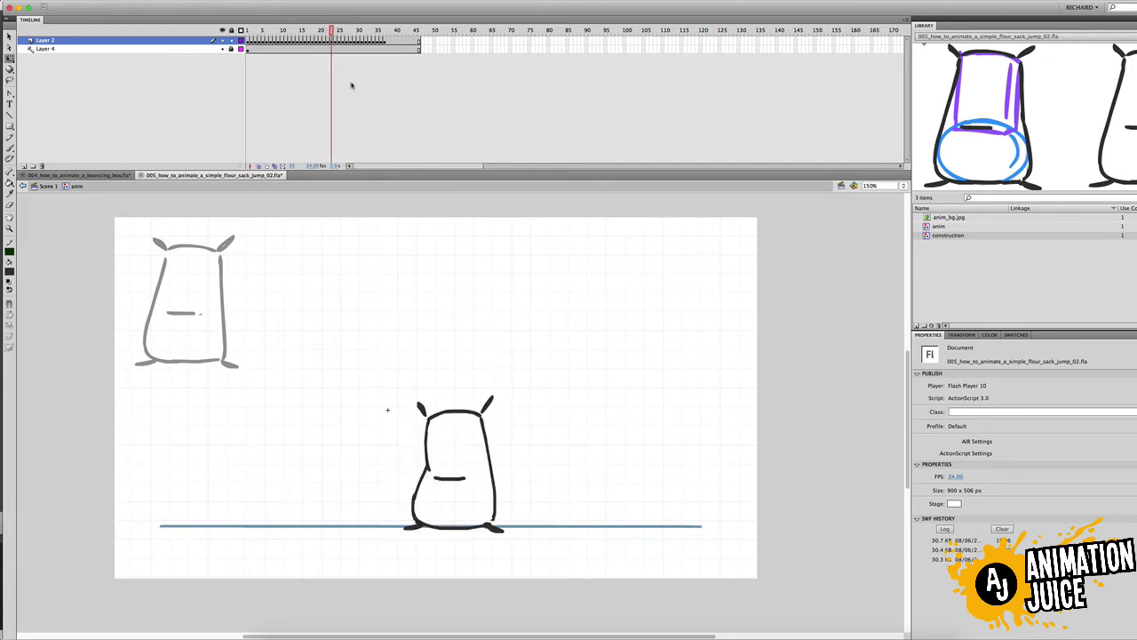
key("b")
key("Return")
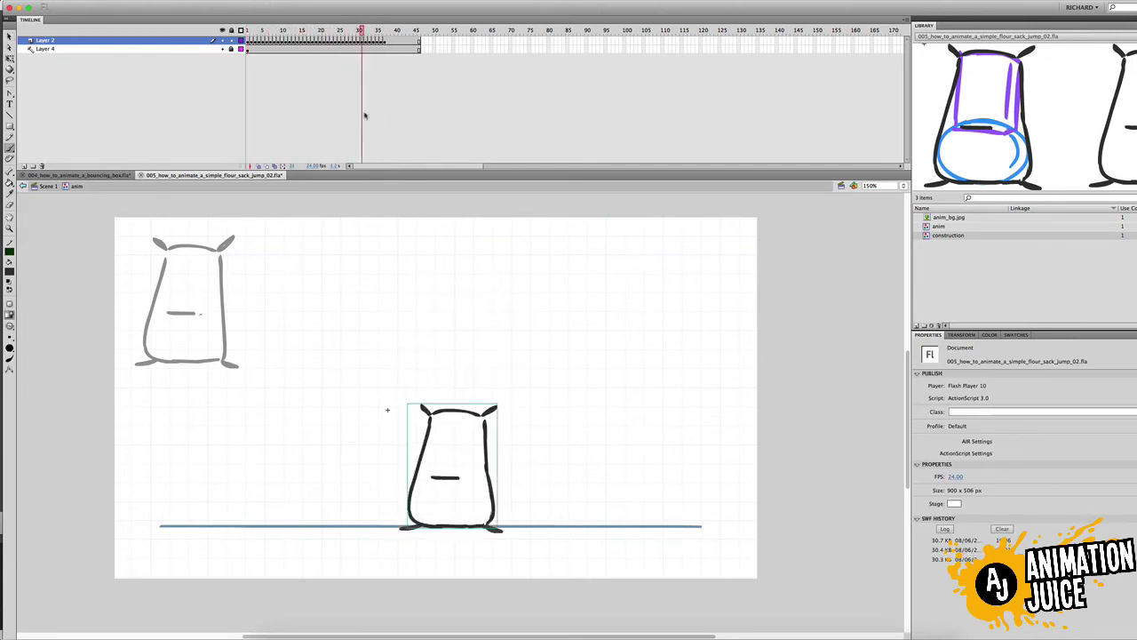
Save the file and preview the jump as a test movie and in timeline playback.
key("super+s")
key("super+Return")
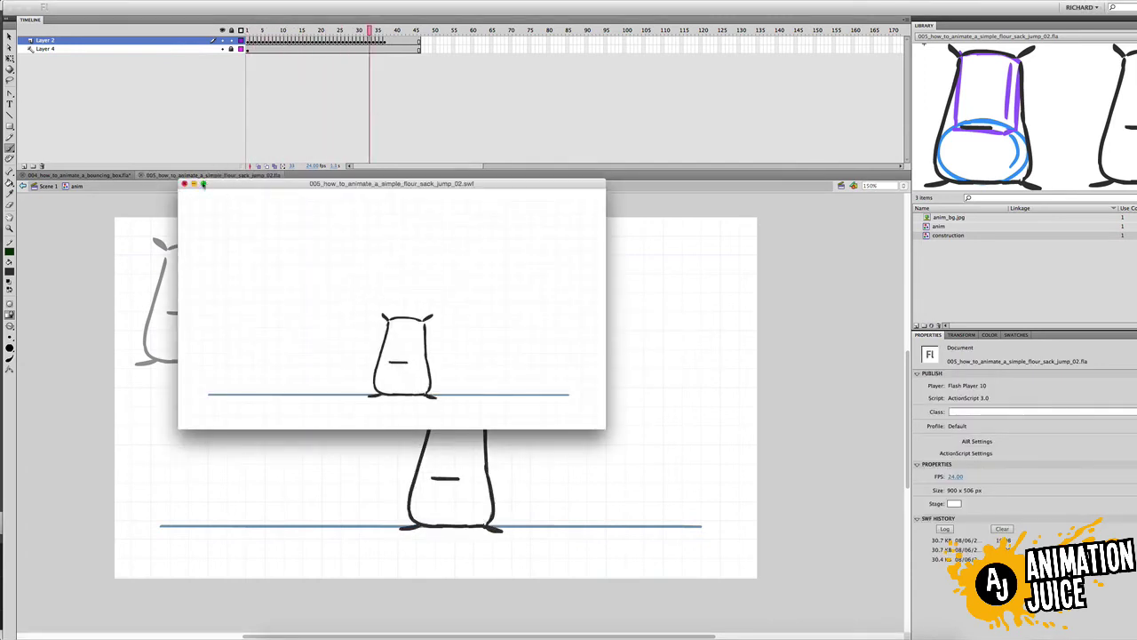
key("super+w")
key("Return")
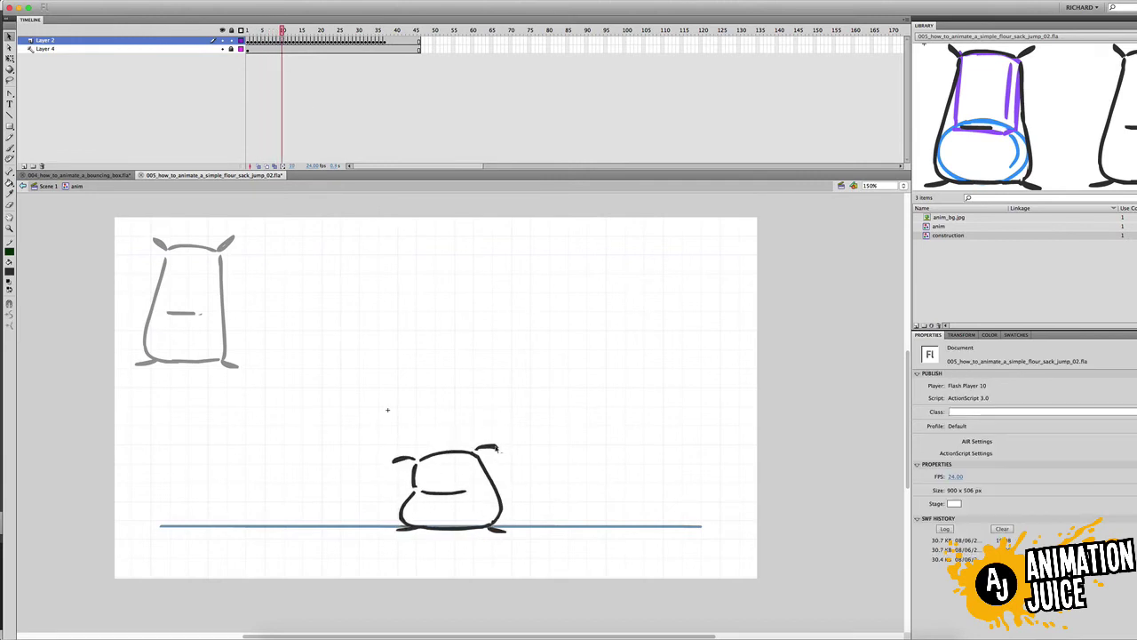
Rotate the top-right corner tuft on the crouch pose at frame 9, comparing it with frame 10.
left_click(496, 449)
left_click(283, 31)
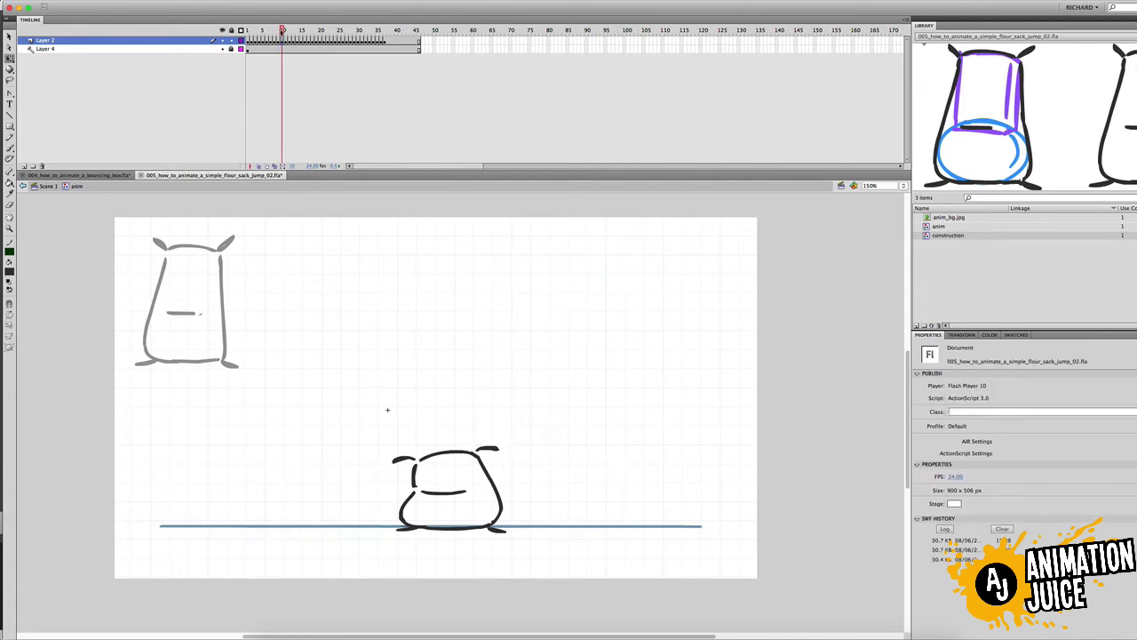
key(".")
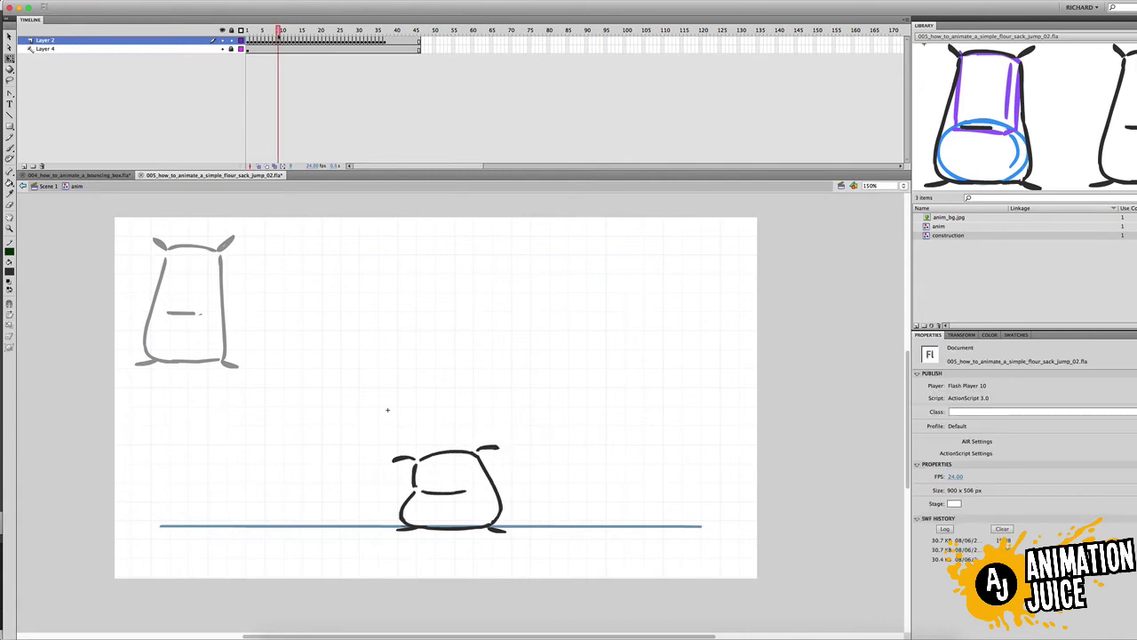
left_click(275, 41)
left_click(490, 449)
left_click(278, 40)
left_click(490, 447)
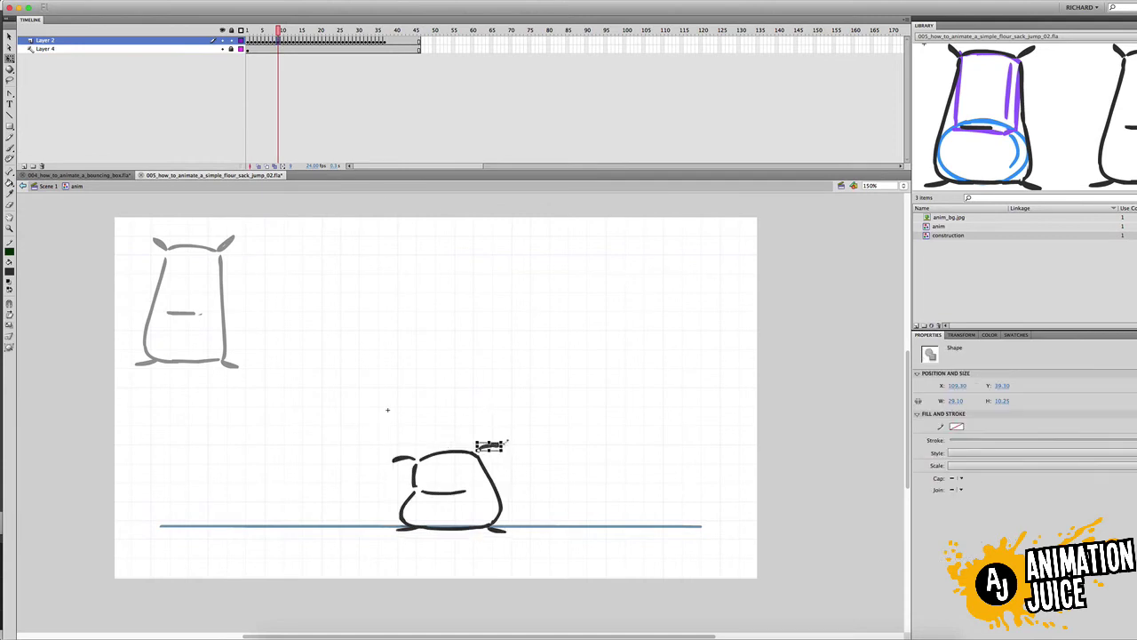
left_click(387, 410)
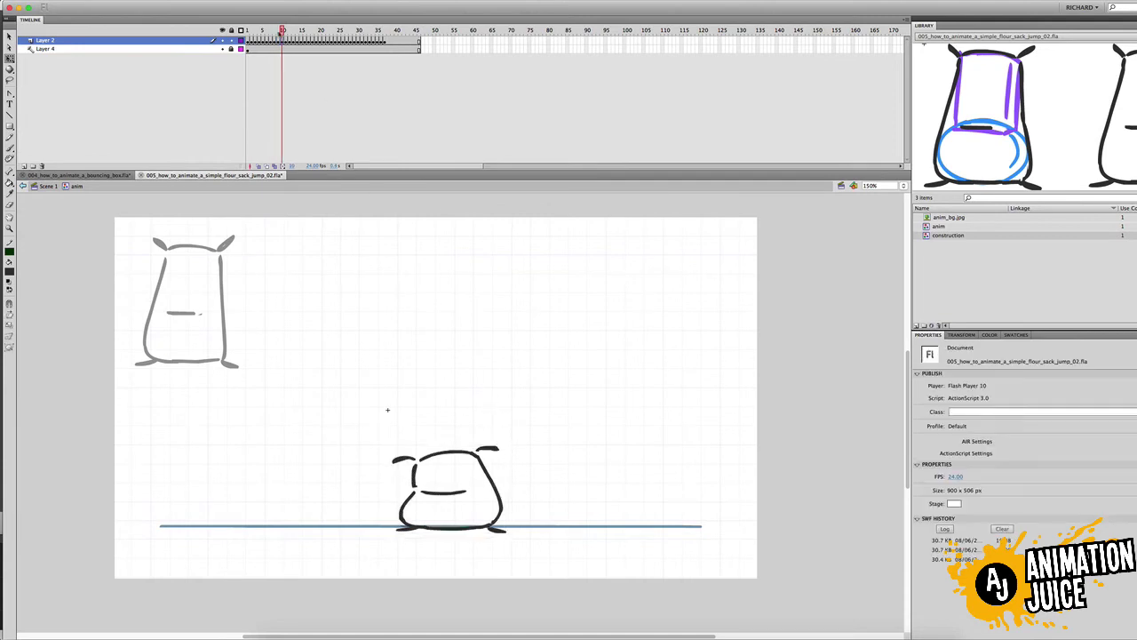
key(".")
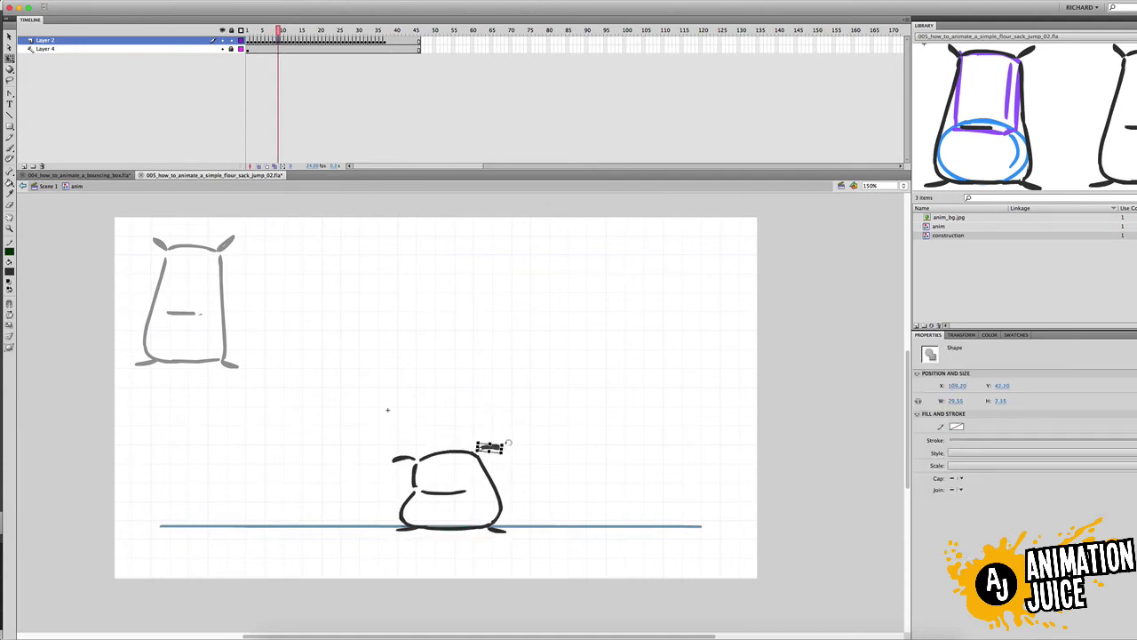
Fine-tune the top-right corner tuft's angle on frames 9 and 10 so the drag flows between them.
left_click(491, 446)
key(".")
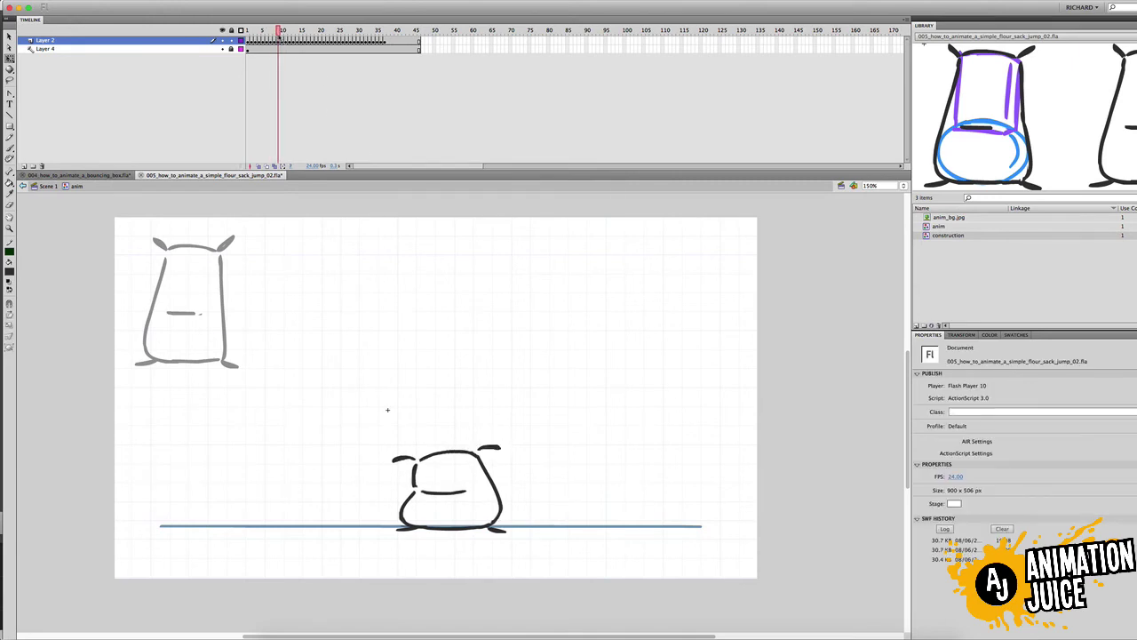
key(".")
left_click(505, 449)
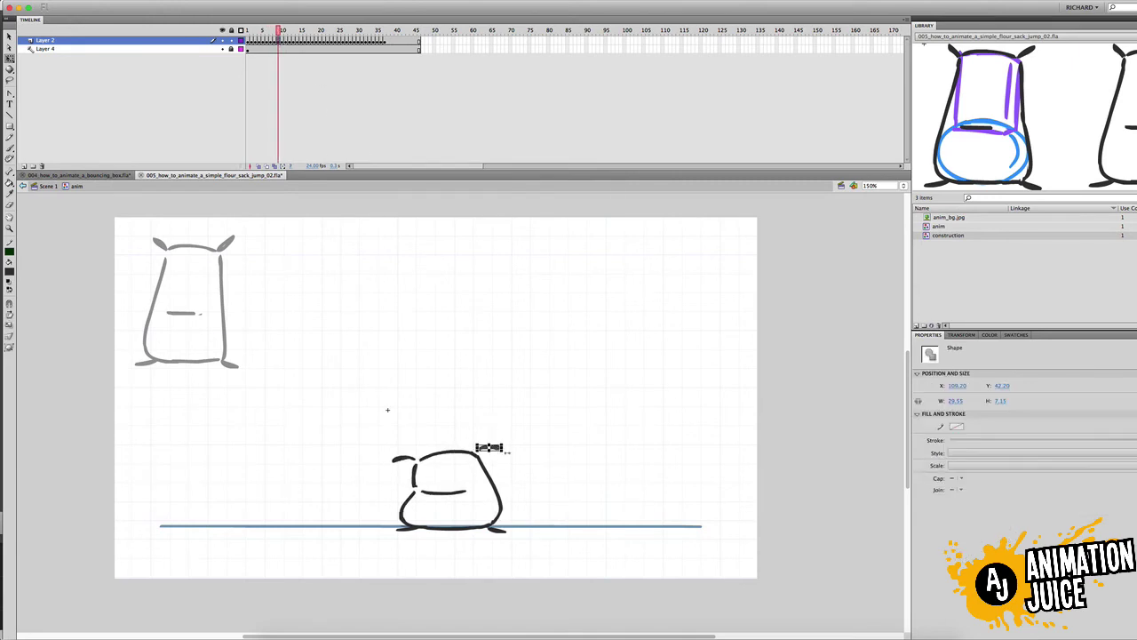
left_click(279, 43)
left_click(490, 447)
key(".")
left_click(489, 448)
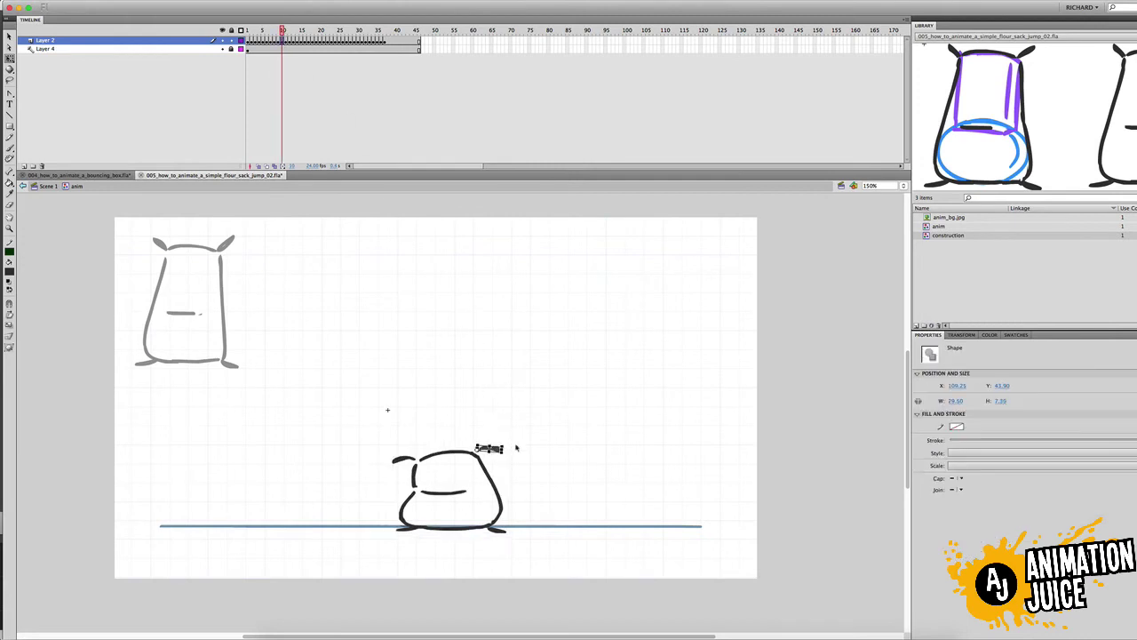
Scrub through the reworked frames and preview the revised jump as a test movie.
left_click(518, 447)
mouse_move(283, 31)
left_mouse_down()
mouse_move(279, 71)
mouse_move(294, 85)
mouse_move(283, 90)
mouse_move(344, 155)
left_mouse_up()
key("super+Return")
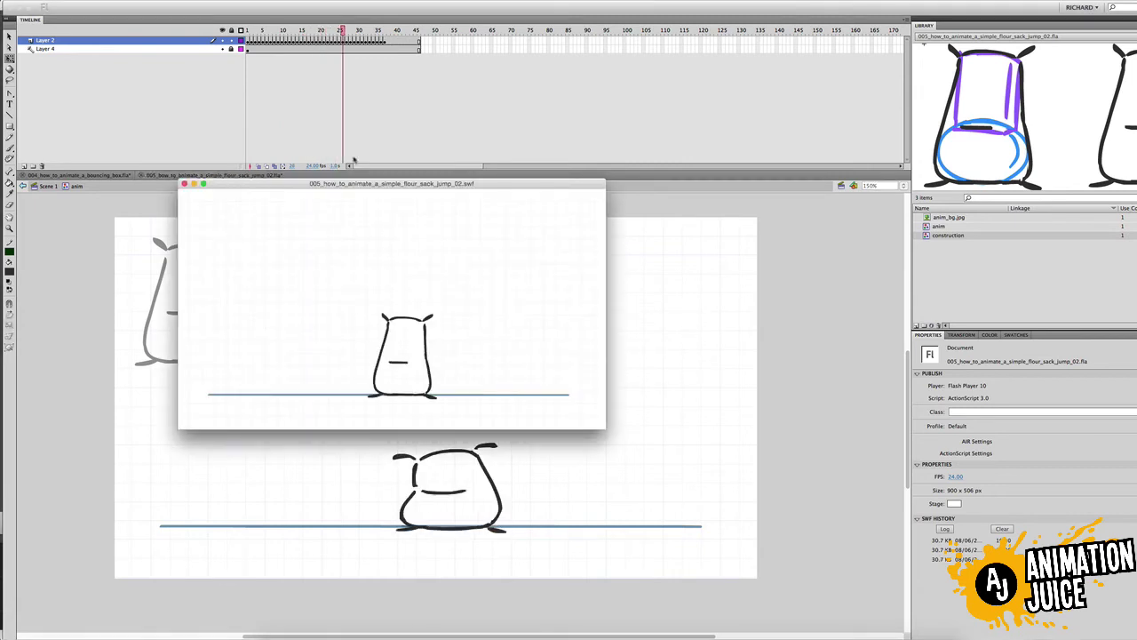
Run the flour sack jump as a test movie from the first frame and save the file.
left_click(185, 184)
left_click(250, 32)
key("super+Return")
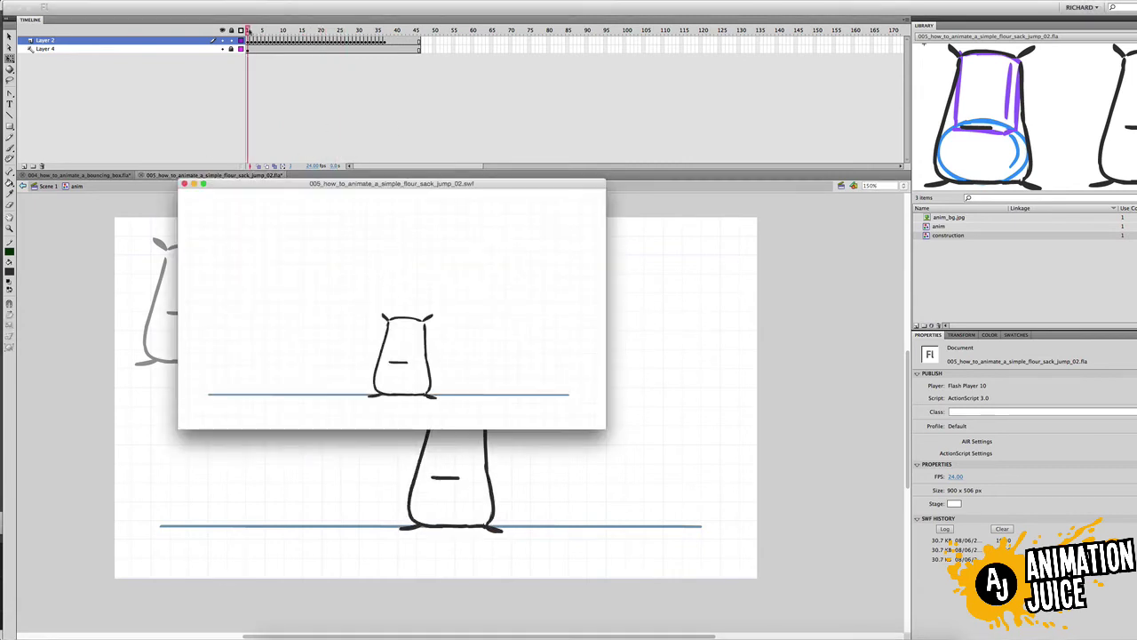
left_click(184, 184)
key("super+s")
Play the animation on the timeline from the start and preview it as a test movie.
left_click_drag(250, 32, 238, 55)
key("Return")
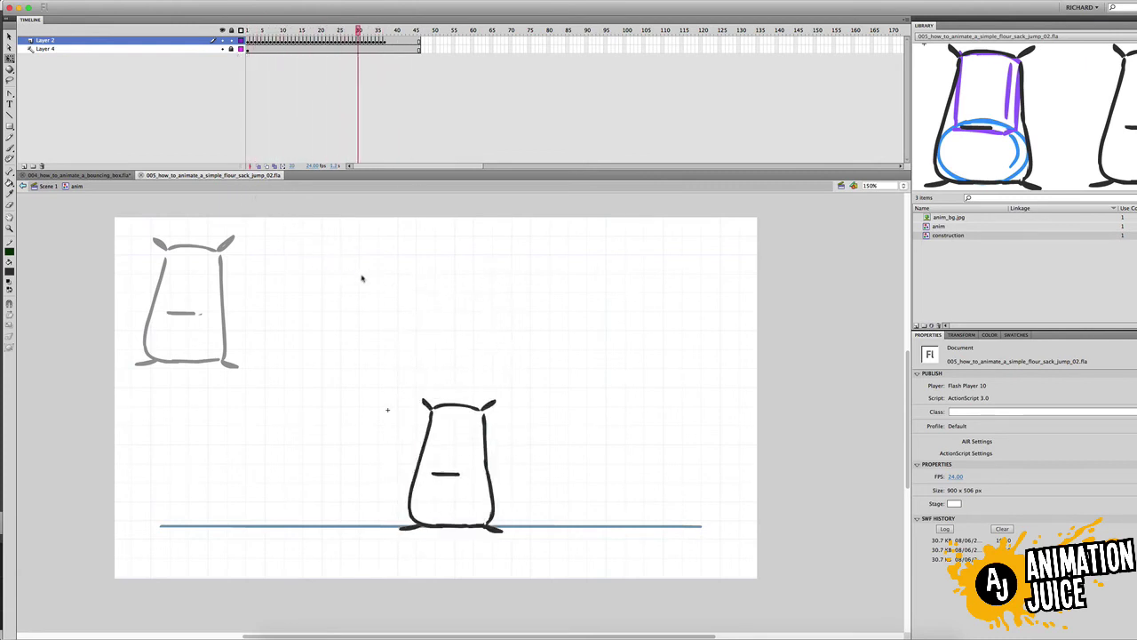
key("super+Return")
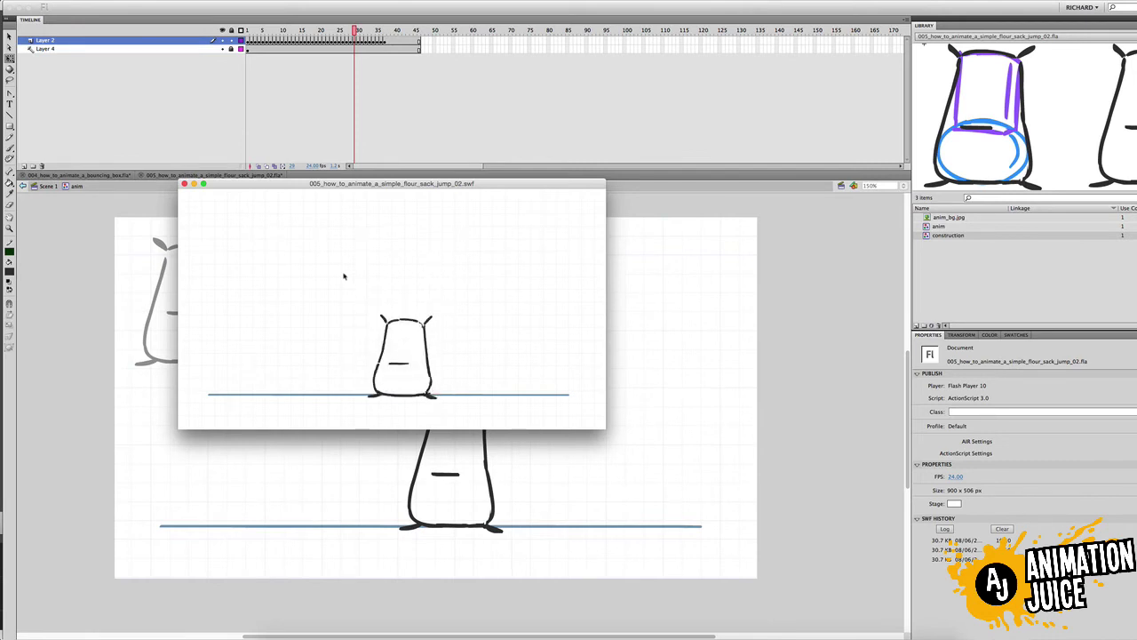
key("super+w")
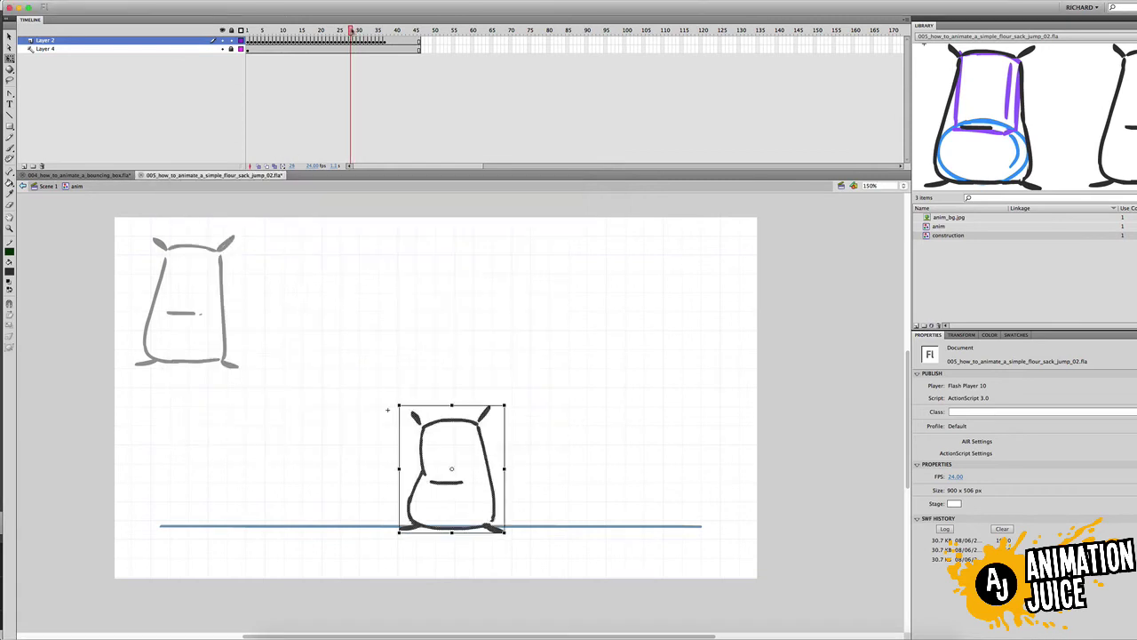
Stretch the squashed sack drawing on frame 27 slightly taller and check the frames that follow.
mouse_move(351, 42)
left_mouse_down()
mouse_move(336, 41)
mouse_move(349, 42)
left_mouse_up()
left_click(450, 439)
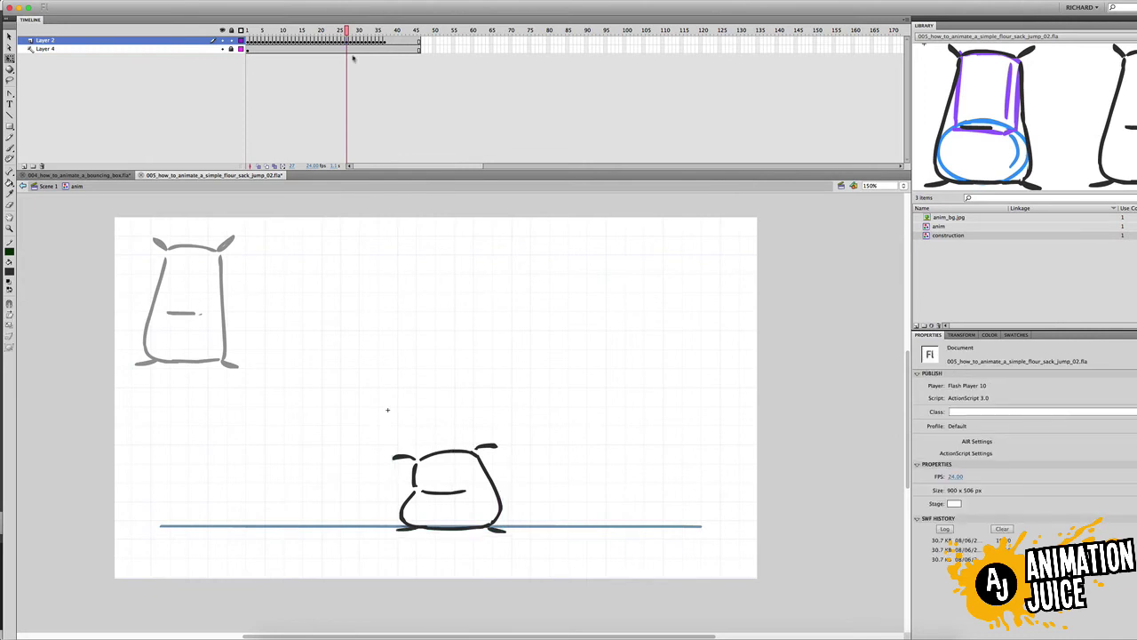
left_click(347, 42)
left_click_drag(450, 442, 450, 435)
left_click_drag(346, 32, 366, 100)
Test the movie and scrub through the jump's frames to examine the sack's motion.
key("super+Return")
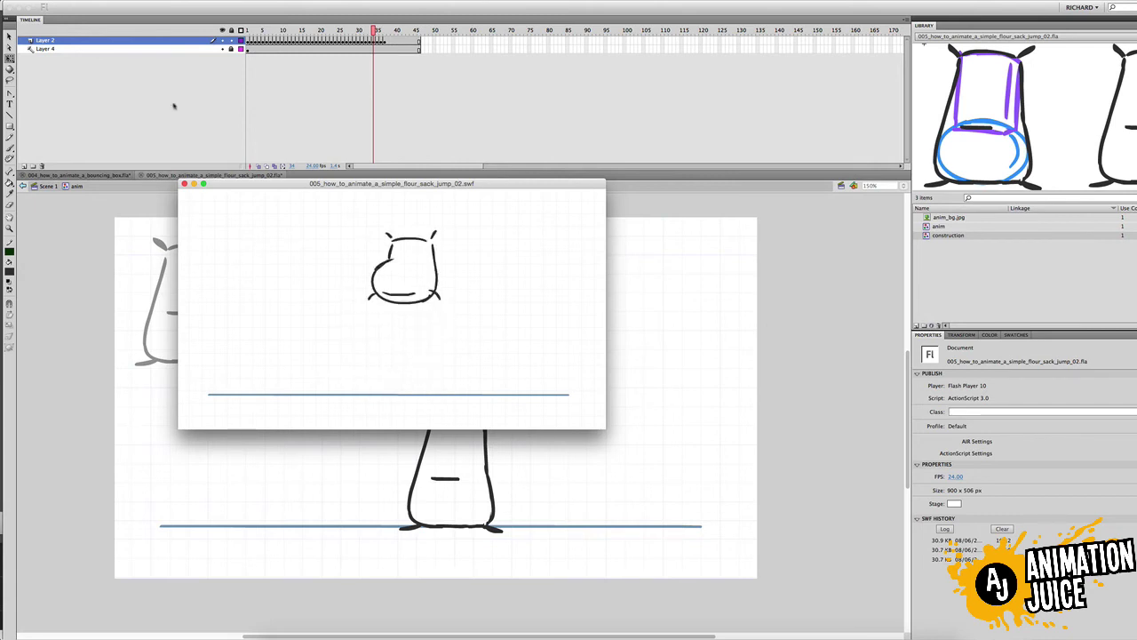
key("super+w")
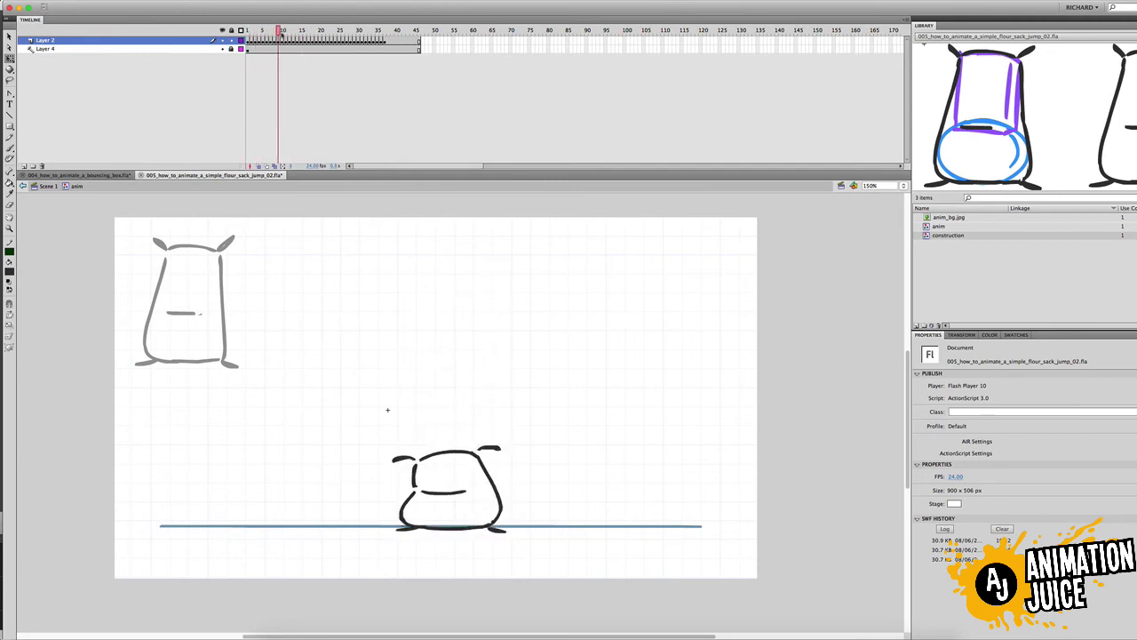
left_click_drag(314, 84, 399, 240)
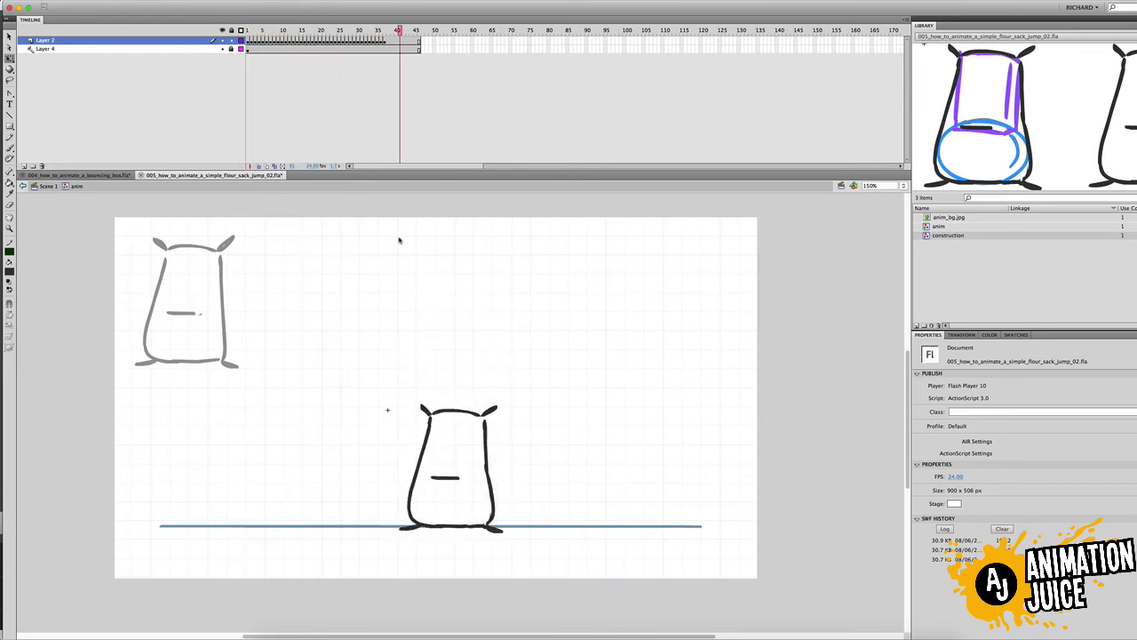
left_click_drag(260, 44, 358, 115)
key("super+Return")
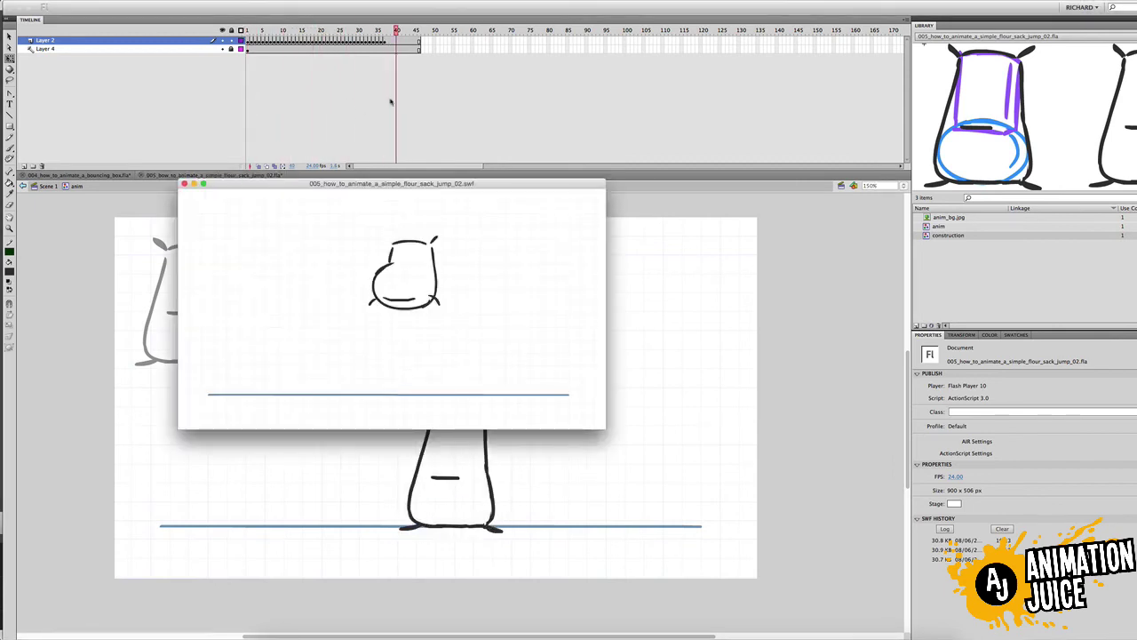
left_click(185, 184)
left_click_drag(248, 30, 238, 74)
left_click(973, 2)
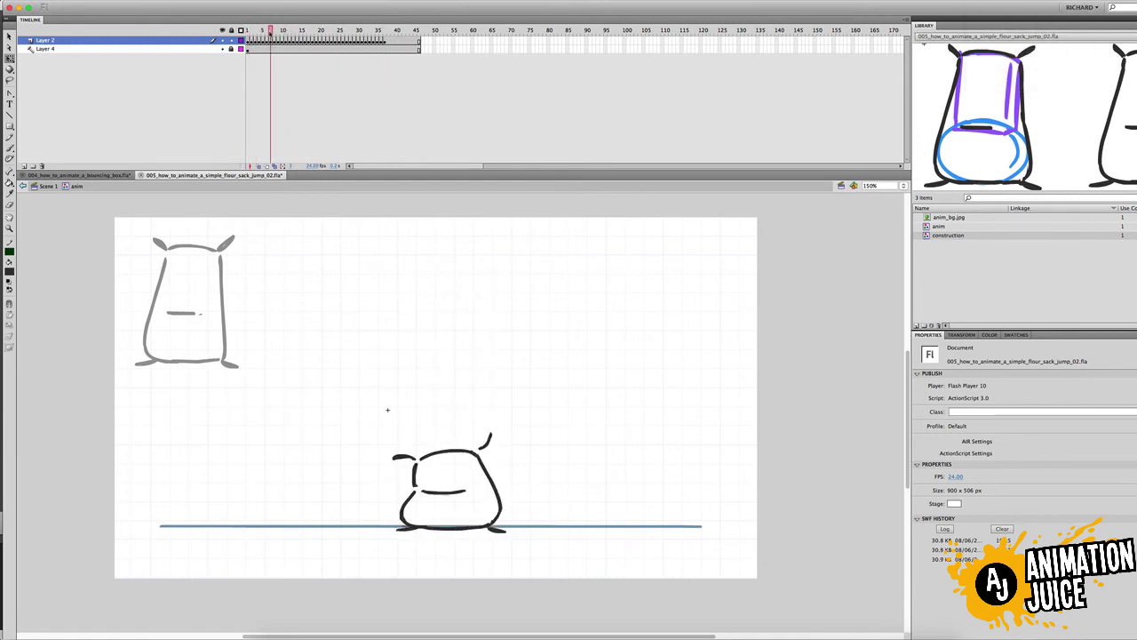
Zoom in to 300% on the airborne sack at frame 20 and compare its right ear with adjacent frames.
left_click_drag(270, 33, 319, 30)
left_click(500, 285)
key("super+=")
key(".")
left_click(481, 384)
left_click(482, 380)
left_click(481, 382)
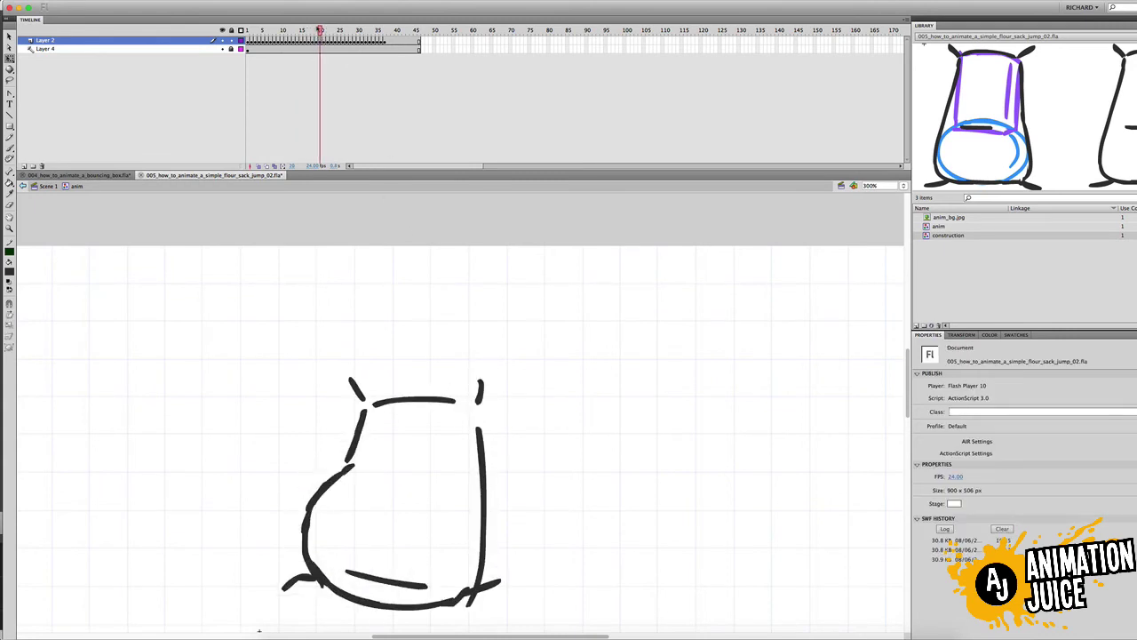
left_click(481, 383)
key("Escape")
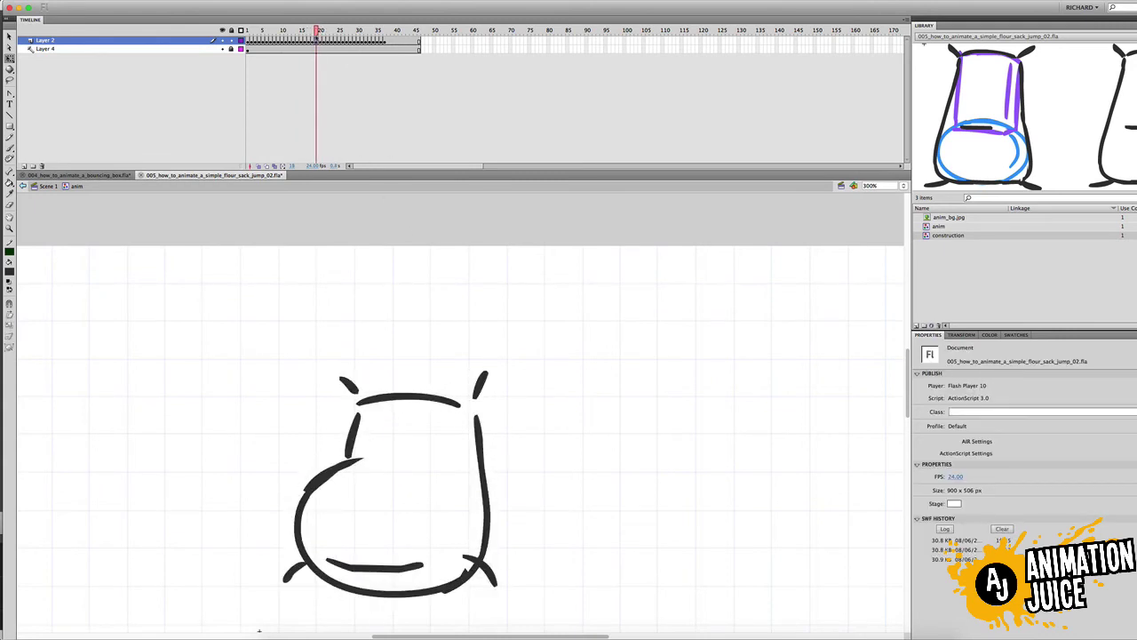
key(".")
key(".")
key(".")
key(".")
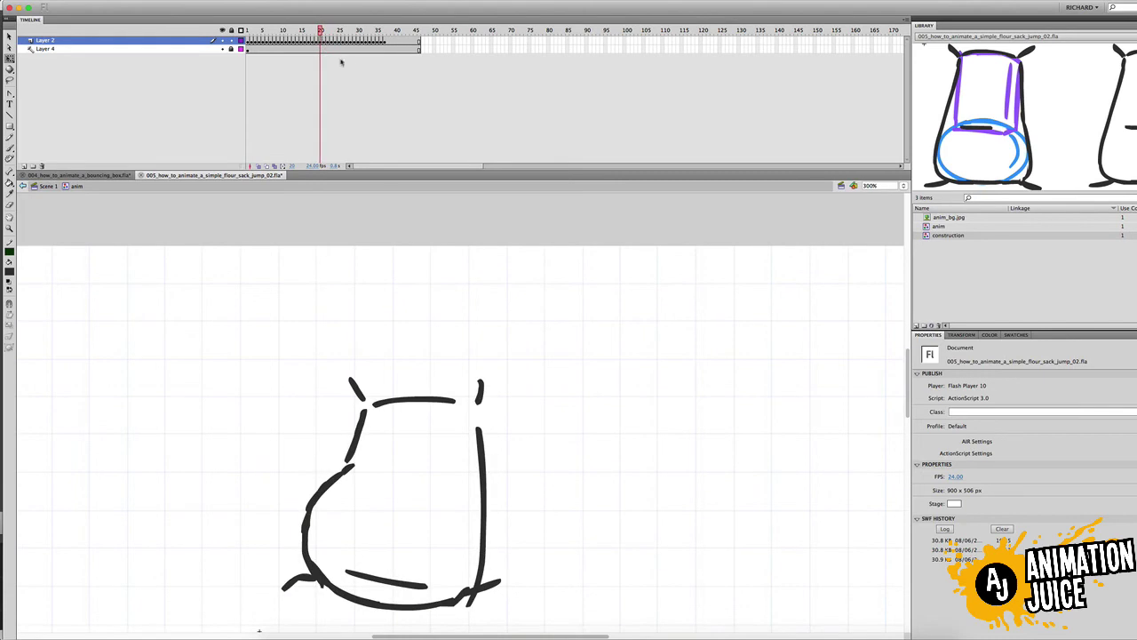
Reshape the sack's right ear on frame 20 with Free Transform to match the neighbouring drawings.
key(".")
left_click(481, 385)
left_click(480, 383)
key(".")
left_click(481, 385)
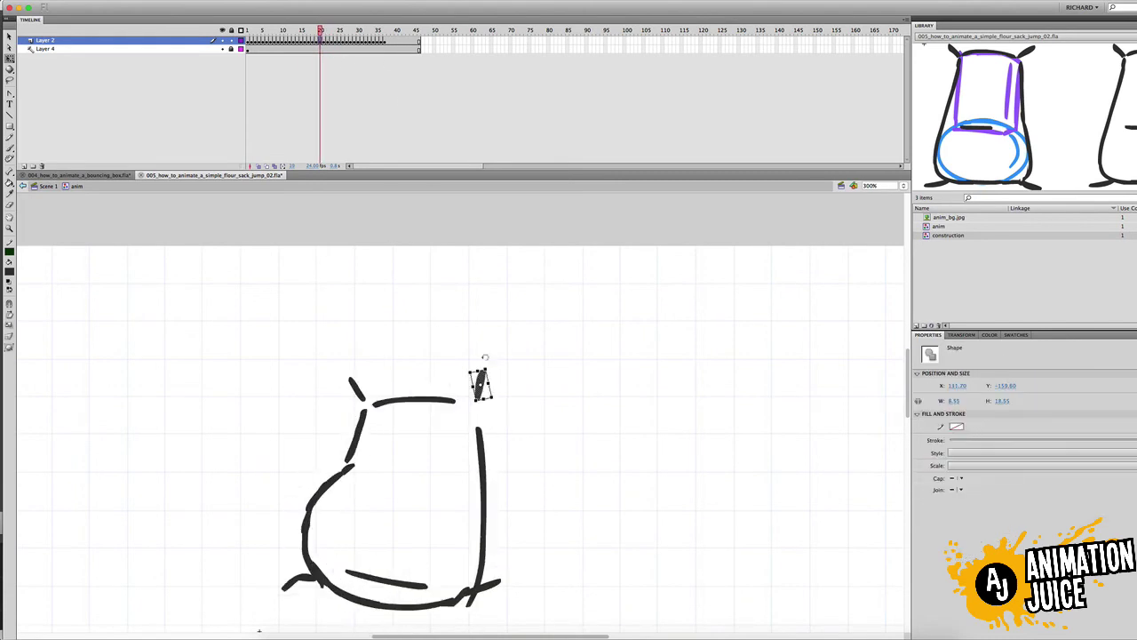
key(".")
left_click(480, 386)
key(".")
Zoom back out to 150% and preview the whole jump as a test movie.
left_click_drag(324, 34, 380, 34)
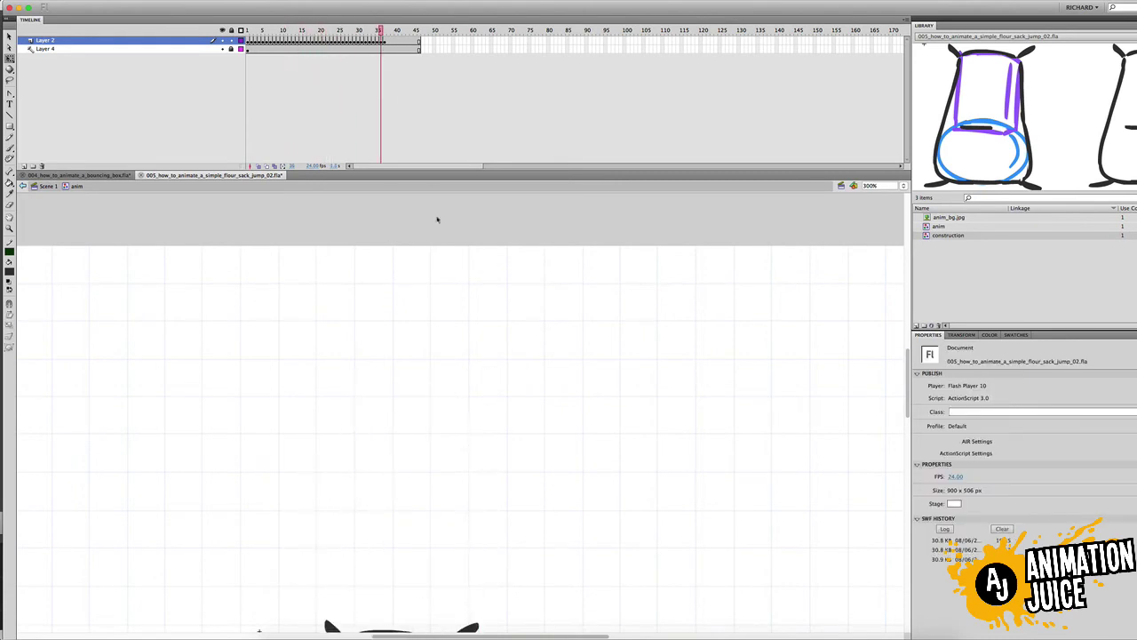
key("z")
left_click(498, 480, "alt")
left_click_drag(391, 429, 409, 358)
key("super+Return")
key("super+w")
left_click_drag(353, 34, 259, 31)
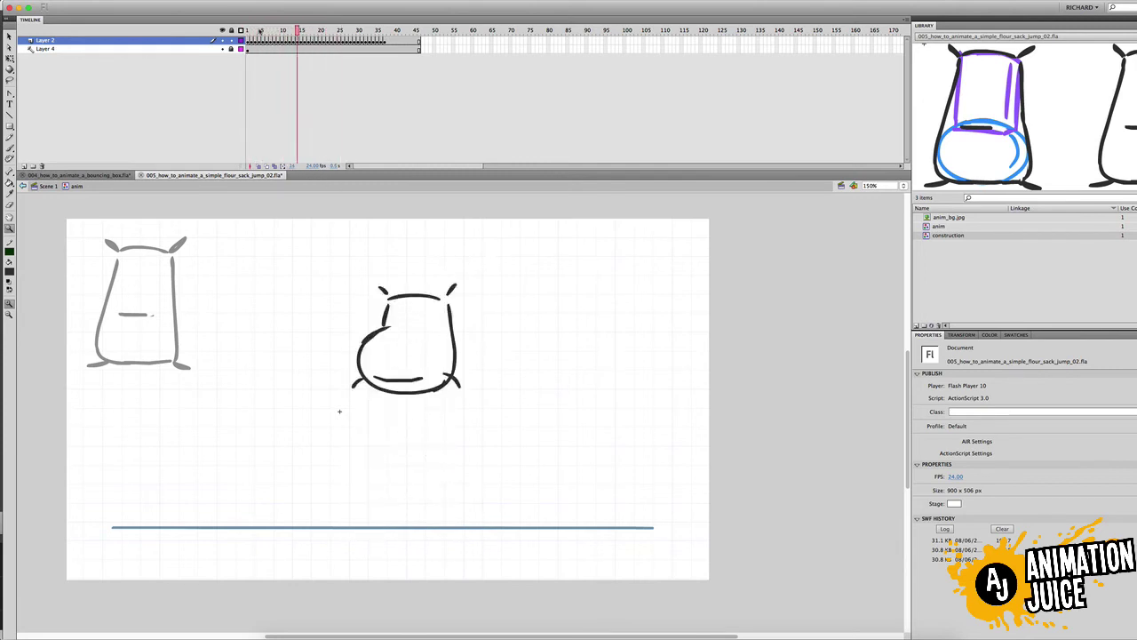
Redraw the squashed sack's left ear on frame 24 with the Brush tool.
left_click_drag(298, 78, 323, 158)
key("b")
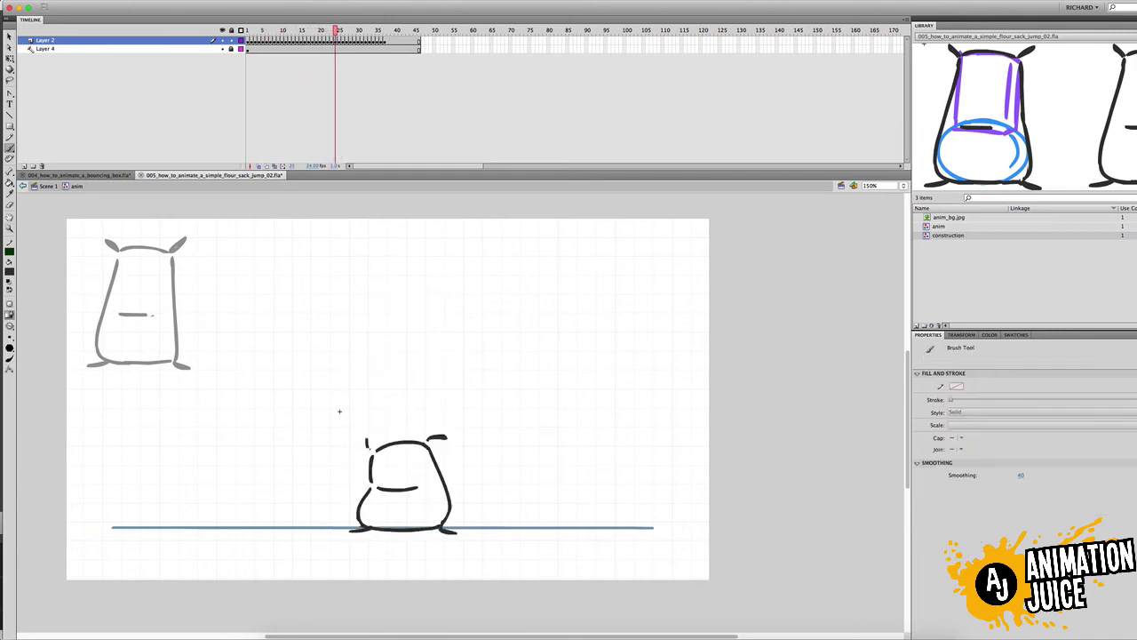
left_click_drag(335, 31, 340, 106)
key("b")
Delete the left ear on frame 28 and brush in a flatter, trailing one.
left_click_drag(340, 31, 349, 44)
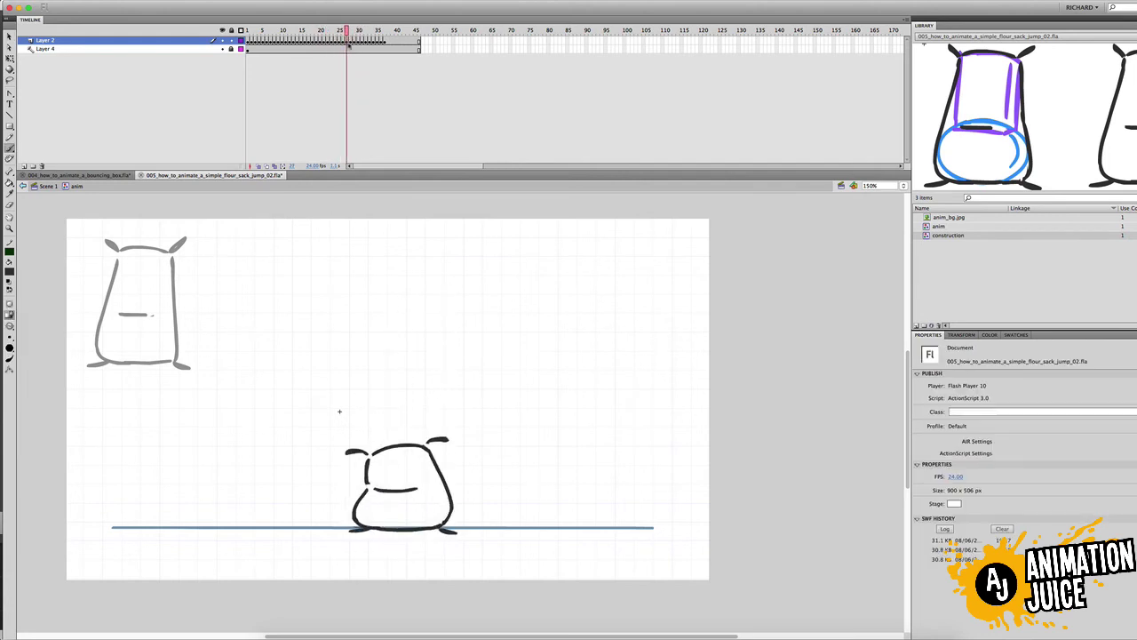
left_click_drag(348, 135, 352, 135)
key("v")
left_click(367, 421)
key("Delete")
key("b")
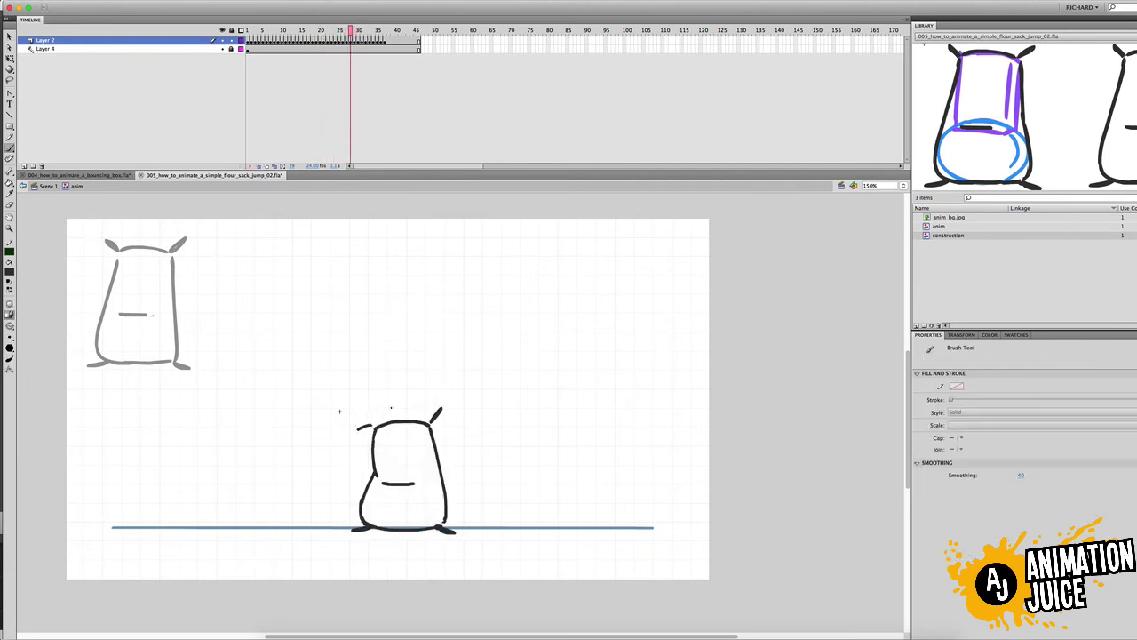
Adjust the angle of the squashed sack's left ear on frame 27 with Free Transform.
left_click_drag(351, 31, 339, 89)
key("v")
left_click(360, 453)
key("super+b")
left_click(346, 428)
left_click(358, 452)
key("q")
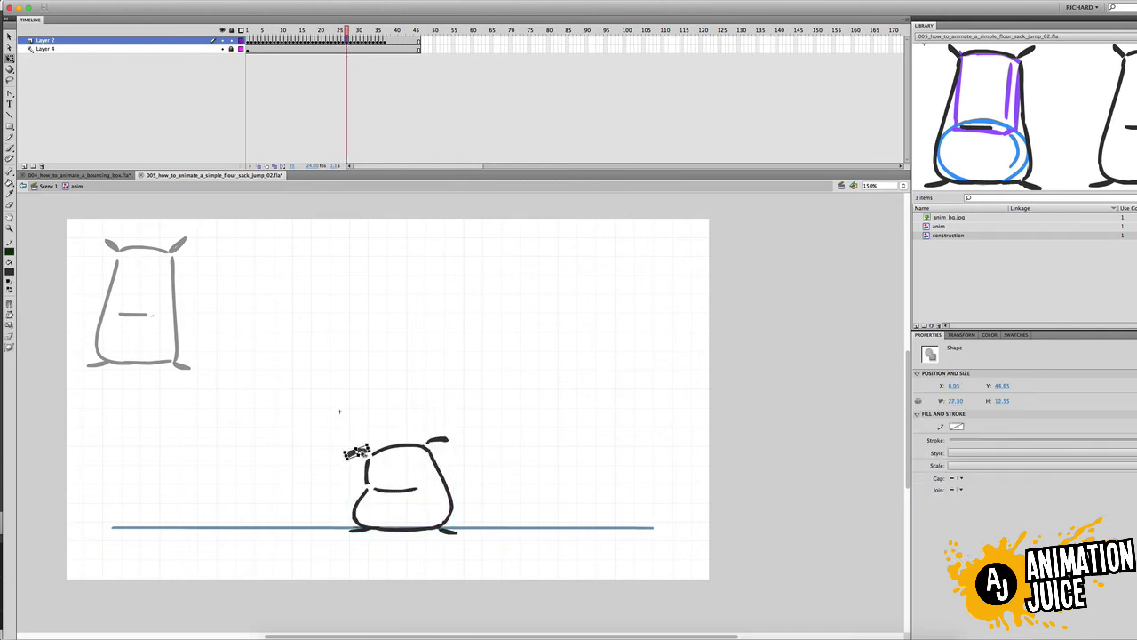
Brush in the left ear again on frame 28 and compare it with frame 29.
key("v")
mouse_move(346, 31)
left_mouse_down()
mouse_move(338, 71)
mouse_move(358, 98)
mouse_move(325, 117)
mouse_move(351, 155)
left_mouse_up()
key("b")
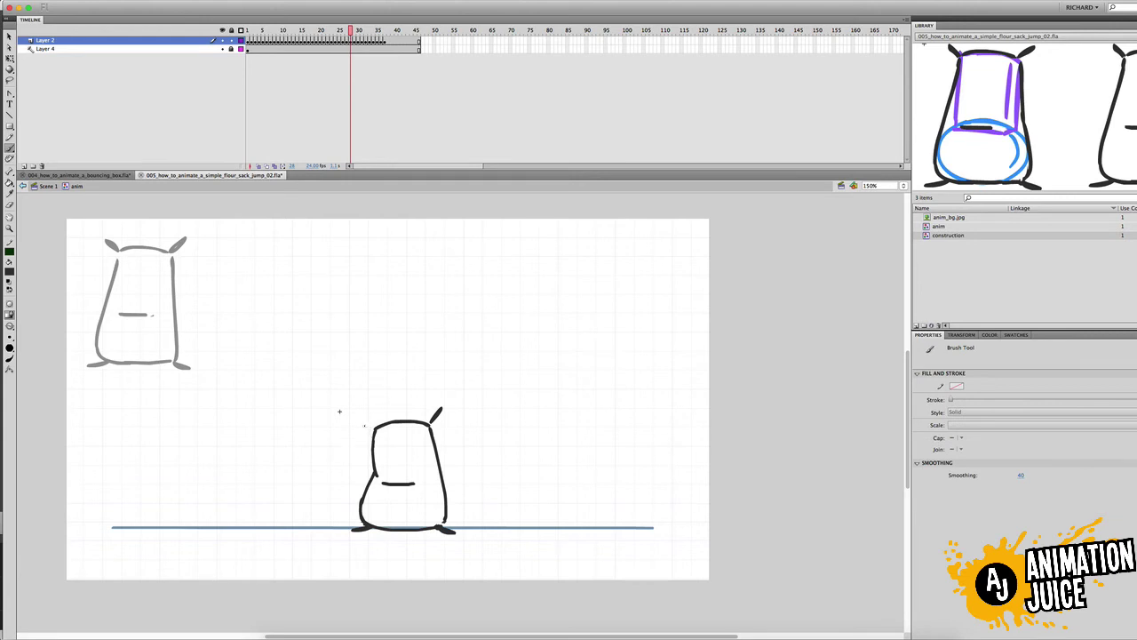
key(".")
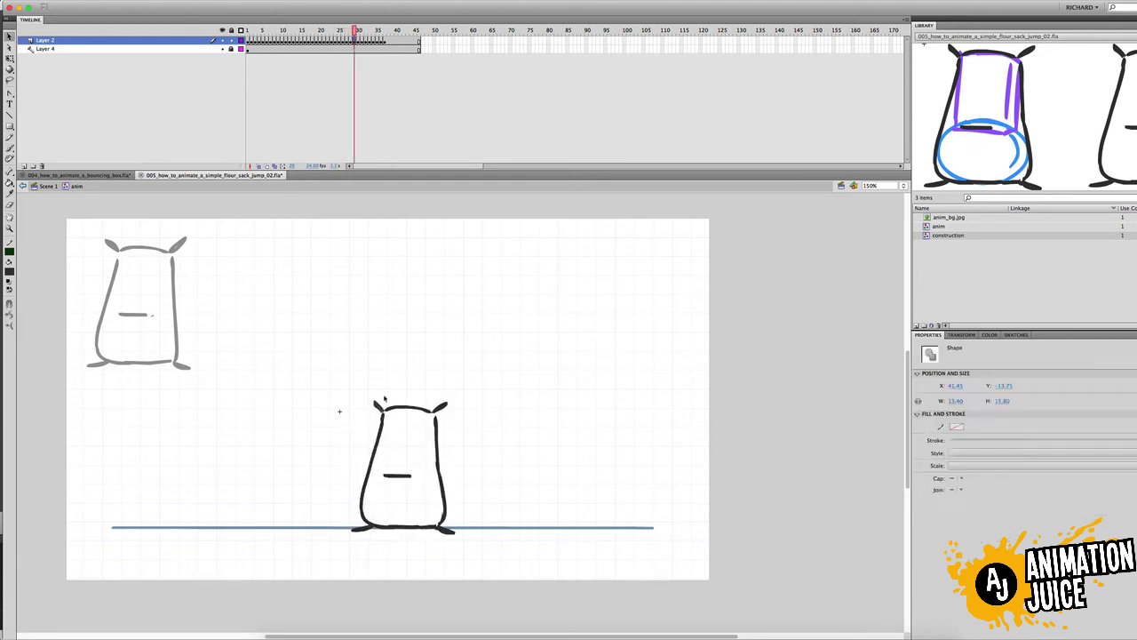
Redraw the standing sack's left ear on frame 30 with the Brush tool.
key("v")
left_click_drag(355, 34, 358, 81)
key("b")
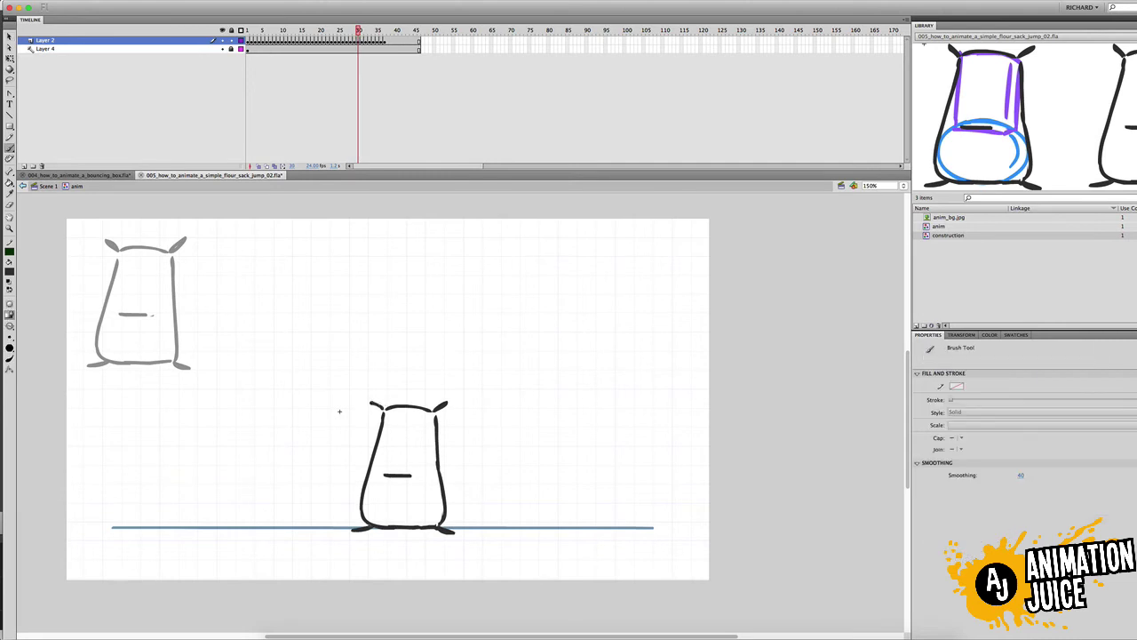
left_click_drag(372, 402, 382, 406)
Scrub on through the landing frames and preview the ear changes as a test movie.
mouse_move(359, 30)
left_mouse_down()
mouse_move(335, 66)
mouse_move(376, 106)
left_mouse_up()
key("super+Return")
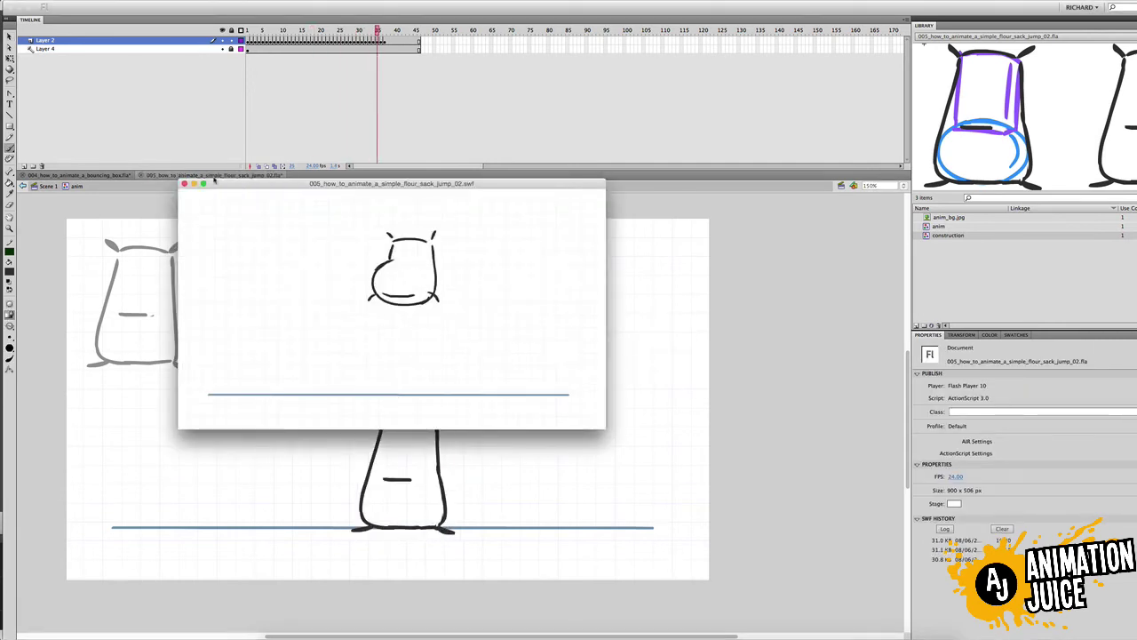
left_click(185, 184)
Delete the airborne sack's left ear on frame 12 and redraw it pointing outward with the Brush tool.
left_click_drag(266, 31, 290, 53)
key("v")
left_click(390, 302)
key("Delete")
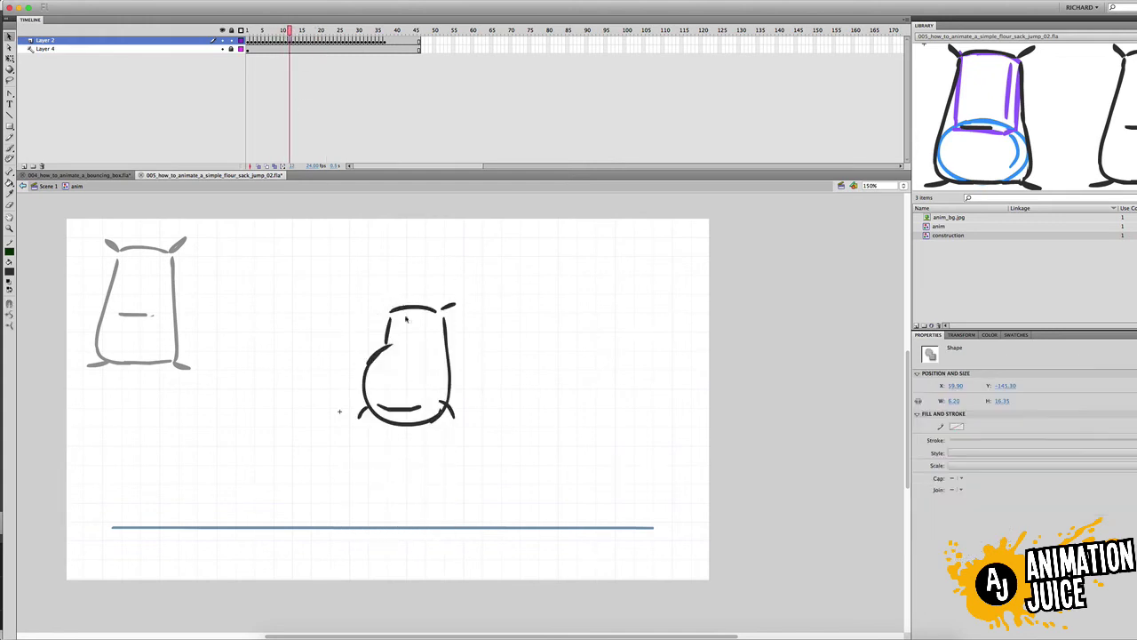
key("b")
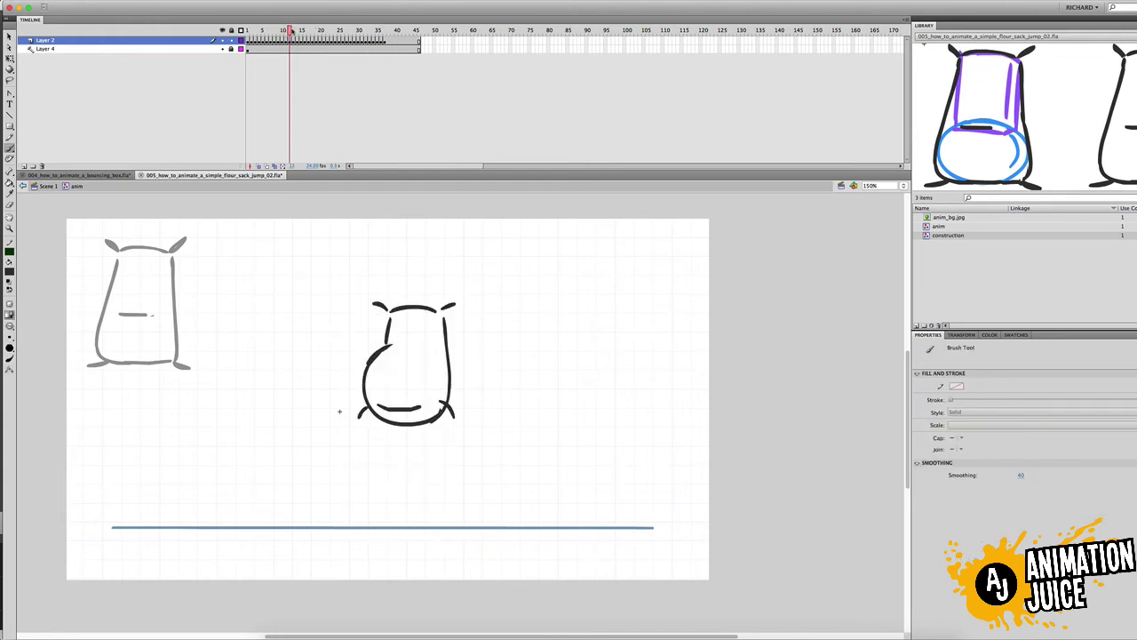
key("v")
left_click(381, 306)
key("Delete")
key("b")
left_click_drag(387, 310, 373, 304)
Rotate the whole airborne sack slightly on frame 18 and test the movie.
left_click_drag(291, 32, 312, 54)
key("super+a")
key("q")
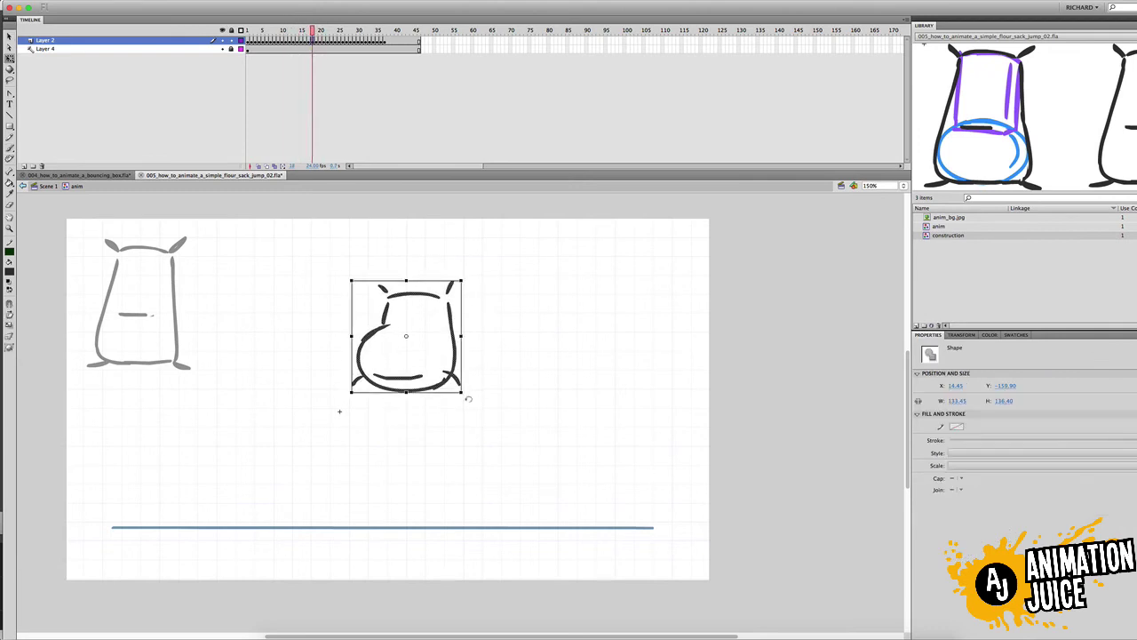
left_click_drag(468, 399, 466, 402)
left_click_drag(312, 31, 317, 45)
key("Return")
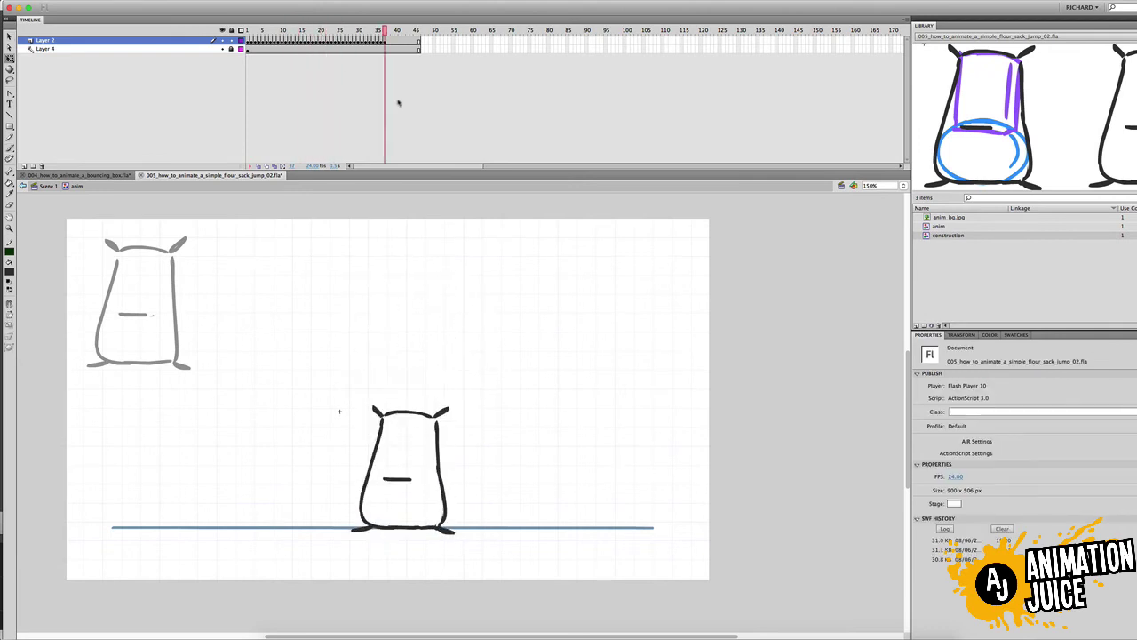
key("super+Return")
Try an upright left ear on frame 12 and compare it with neighbouring frames using onion skinning.
mouse_move(250, 32)
left_mouse_down()
mouse_move(337, 101)
mouse_move(279, 116)
mouse_move(291, 122)
left_mouse_up()
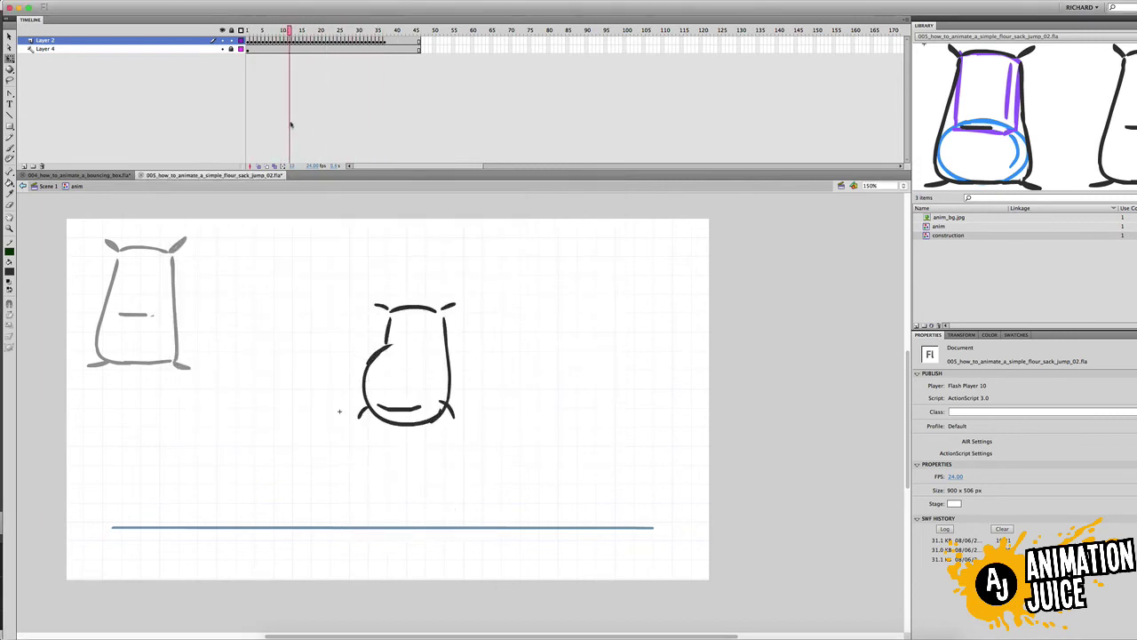
key("b")
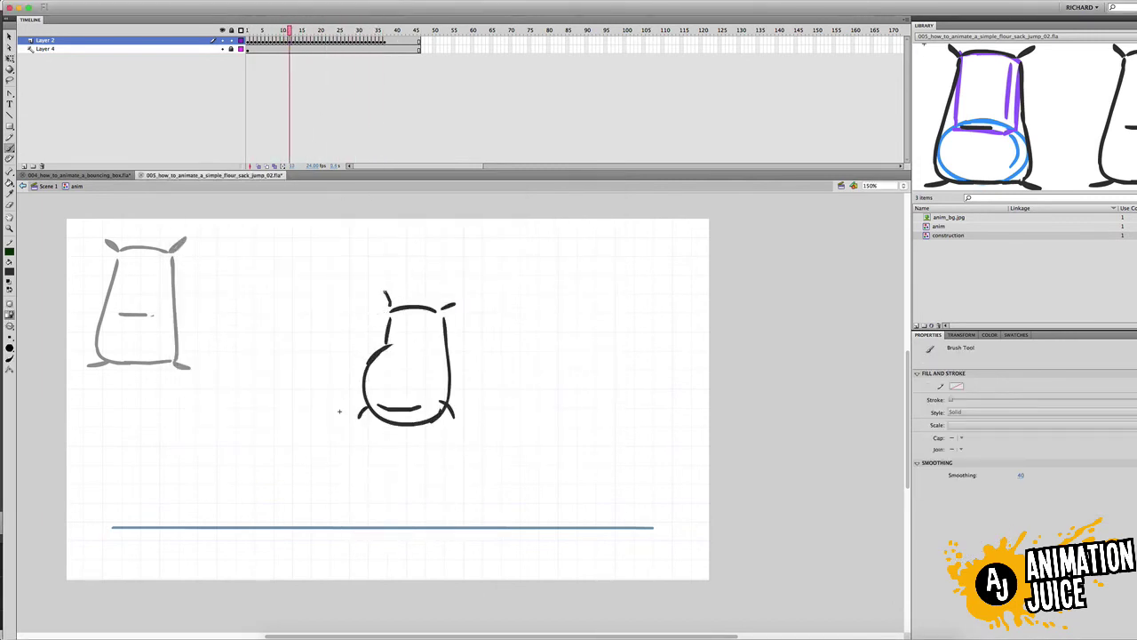
key("super+z")
key("comma")
key("period")
key("period")
key("comma")
left_click(259, 167)
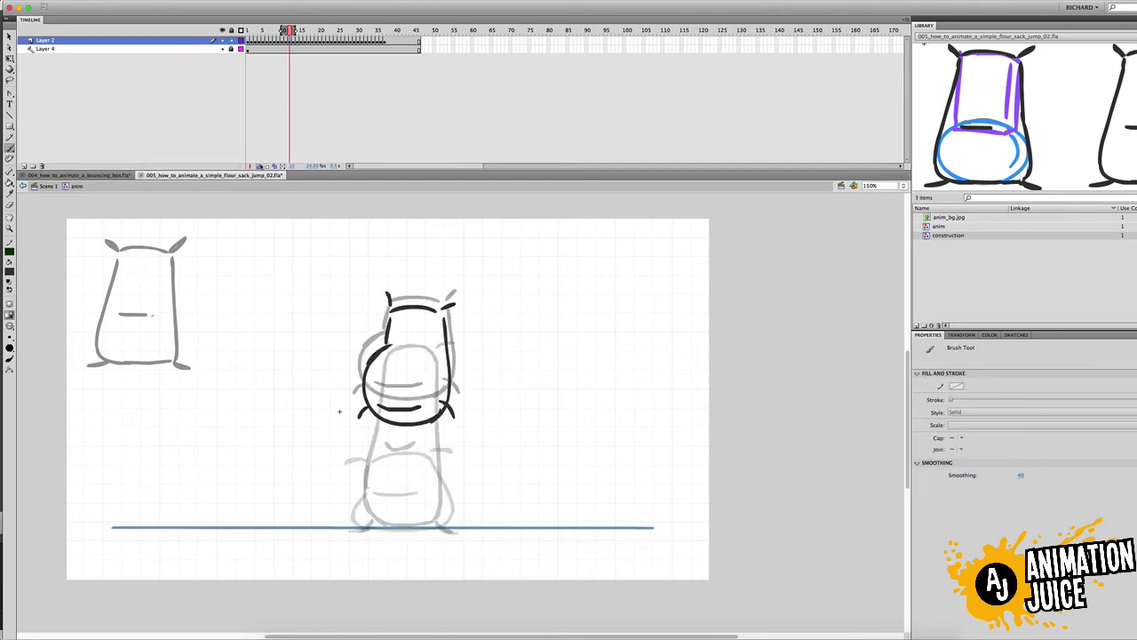
key("alt+shift+o")
key("v")
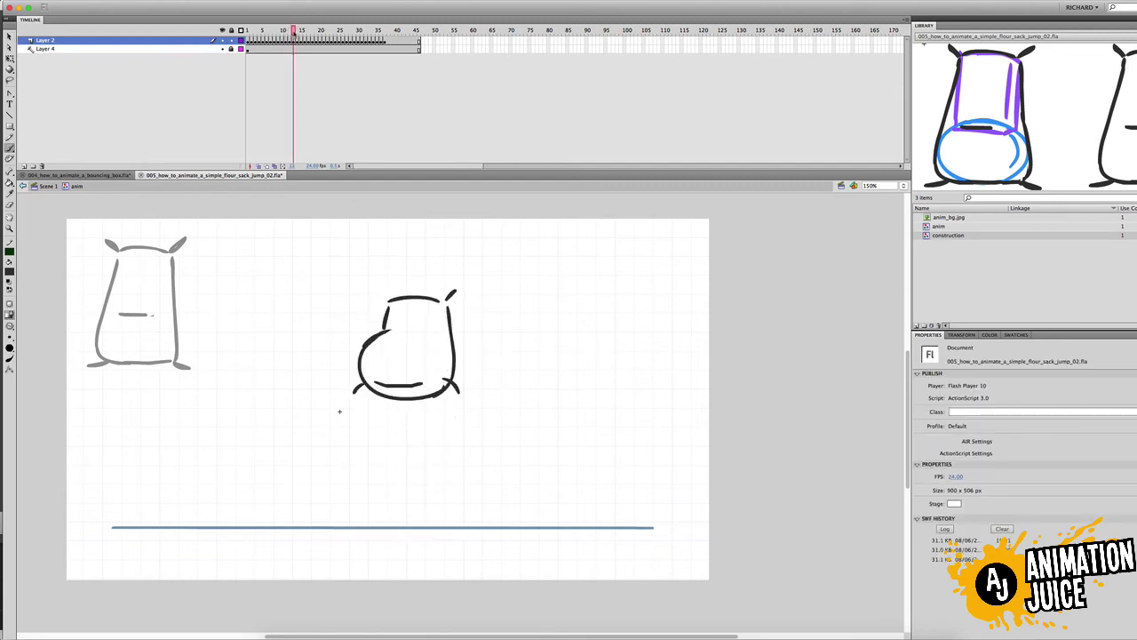
Replace the upright left ear on frame 12 with a new brush stroke and flip through the following frames.
left_click_drag(305, 31, 290, 35)
key("v")
left_click(389, 297)
key("Delete")
key("b")
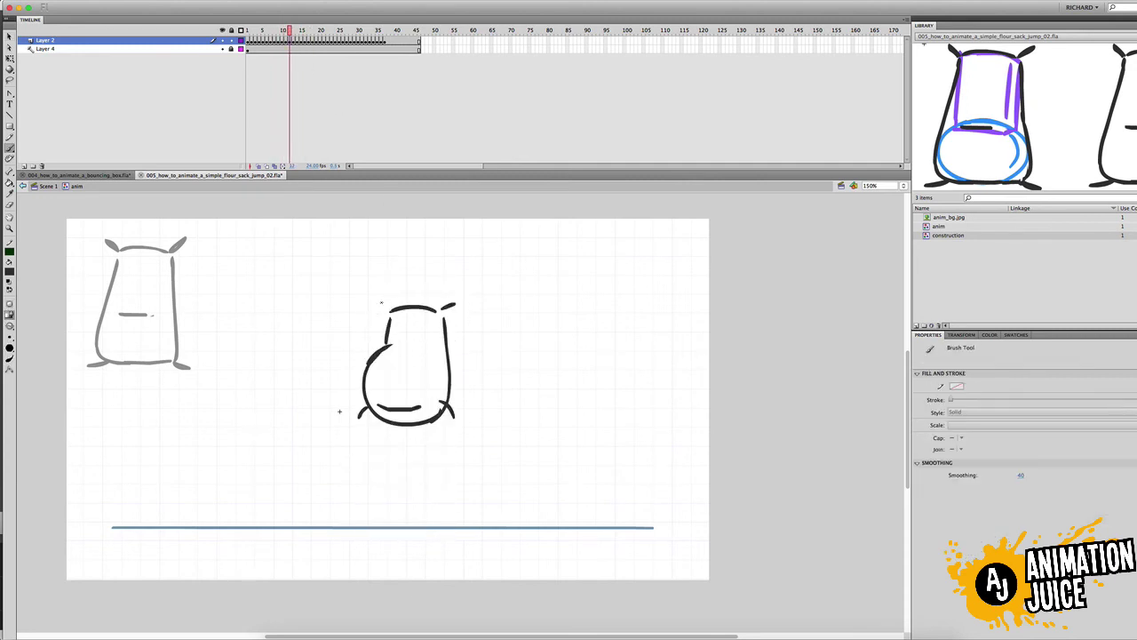
left_click_drag(378, 300, 388, 308)
key("period")
key("period")
key("period")
key("comma")
key("comma")
Replace the left ear on frame 13 with a new brush stroke at 300% zoom, guided by onion skinning.
left_click(259, 167)
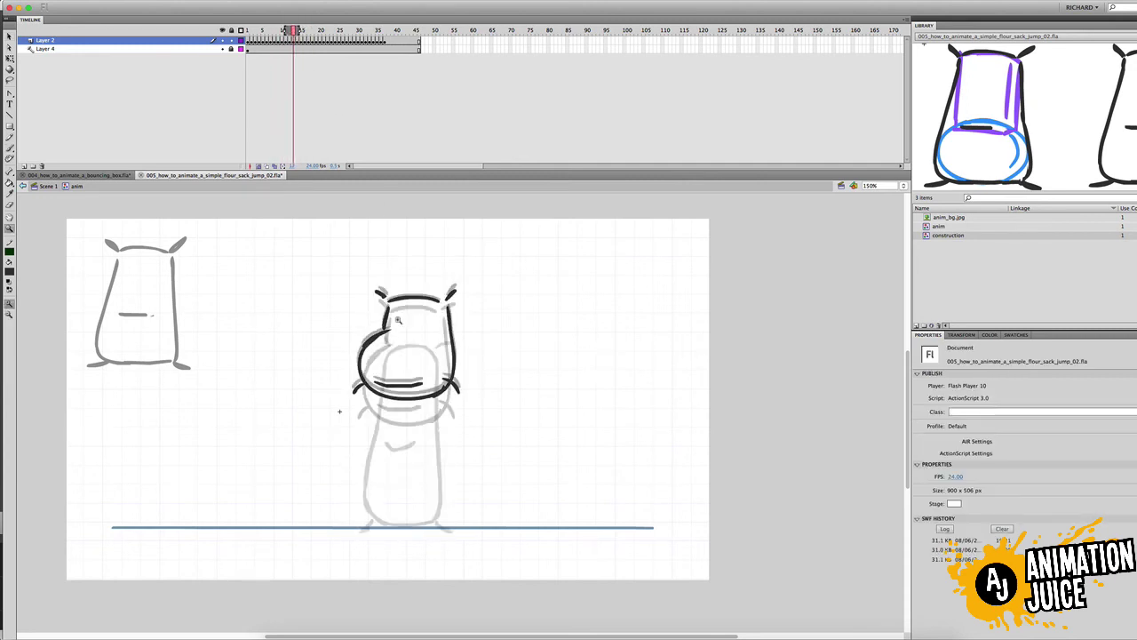
key("z")
left_click(397, 320)
key("v")
left_click(426, 359)
key("Delete")
key("b")
left_click(261, 166)
key("v")
left_click_drag(293, 32, 294, 32)
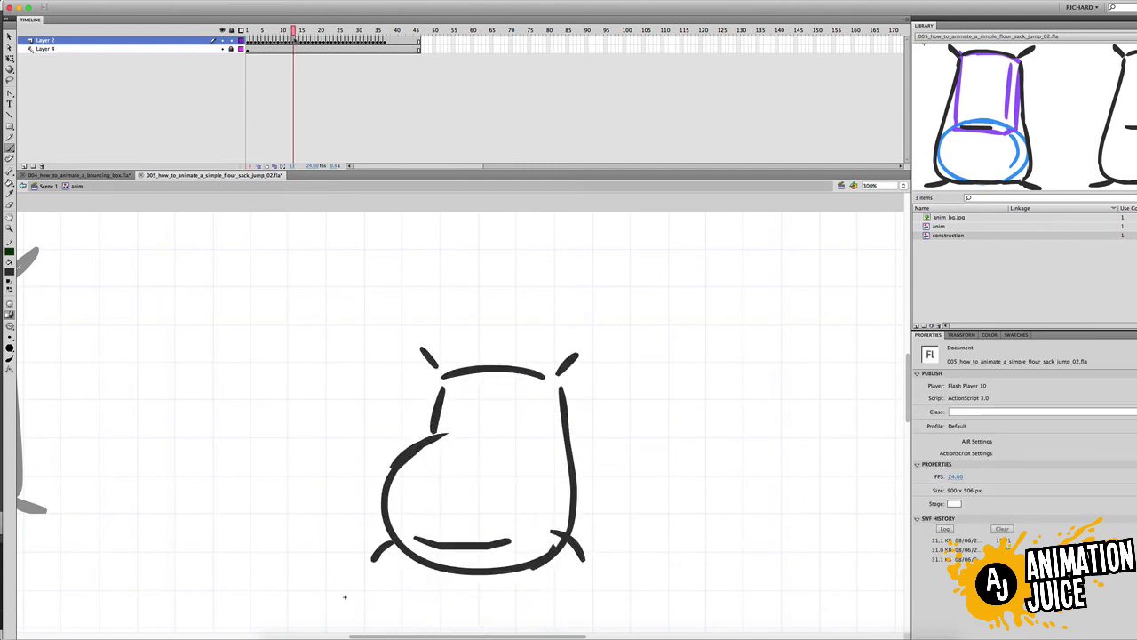
Adjust the left ear's position and angle on the airborne frames 13 to 15.
left_click_drag(430, 358, 433, 360)
mouse_move(287, 32)
left_mouse_down()
mouse_move(298, 32)
mouse_move(289, 34)
mouse_move(303, 66)
mouse_move(301, 34)
left_mouse_up()
left_click(436, 361)
key("q")
left_click(431, 351)
left_click(432, 353)
key(".")
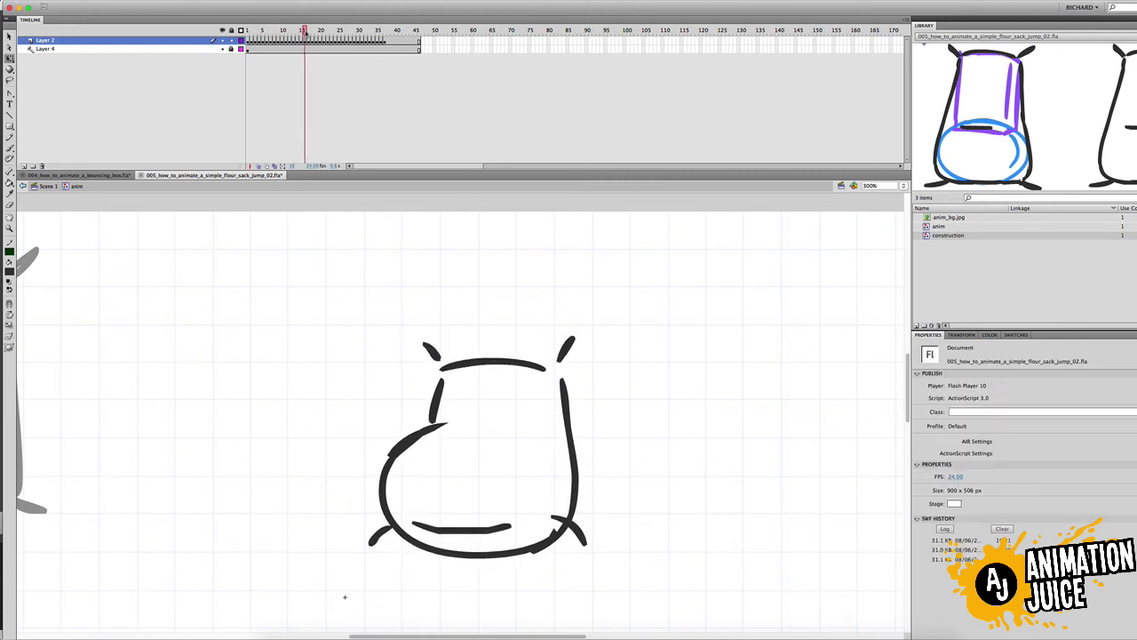
Adjust the left ear with Free Transform on frames 16 to 19, moving forward frame by frame.
key(".")
left_click(433, 352)
key(".")
key(".")
key(".")
left_click(433, 351)
key(".")
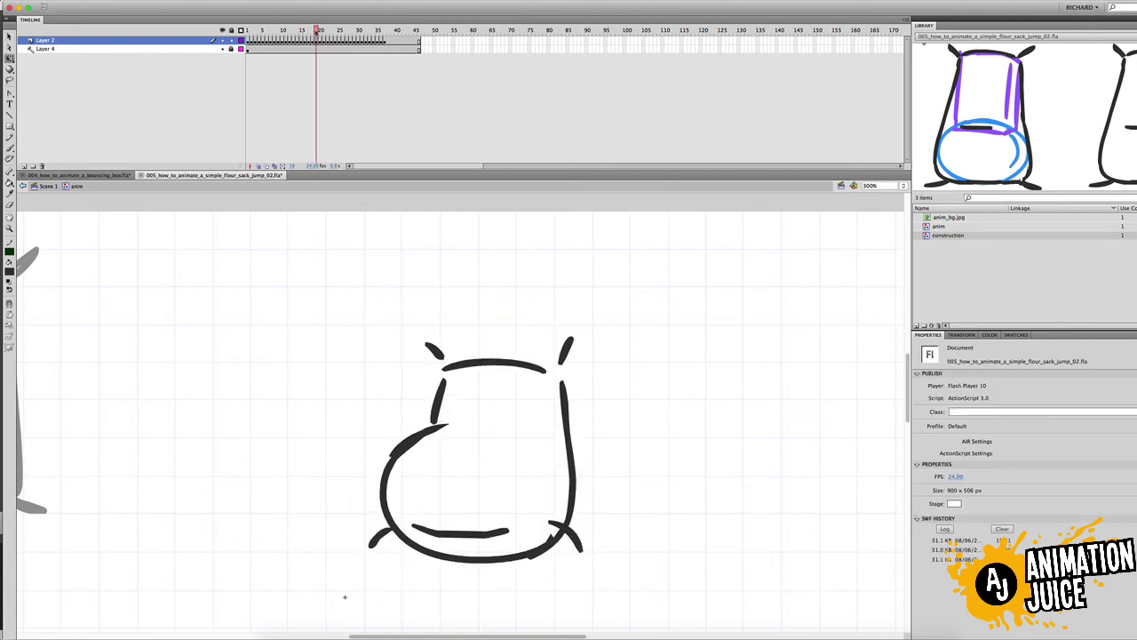
Fine-tune the left ear's angle on frames 16 to 18, scrubbing between the frames to compare them.
left_click(434, 350)
left_click_drag(292, 33, 302, 93)
left_click(433, 352)
left_click_drag(303, 33, 310, 32)
left_click(432, 351)
left_click(309, 32)
left_click(433, 351)
left_click(435, 352)
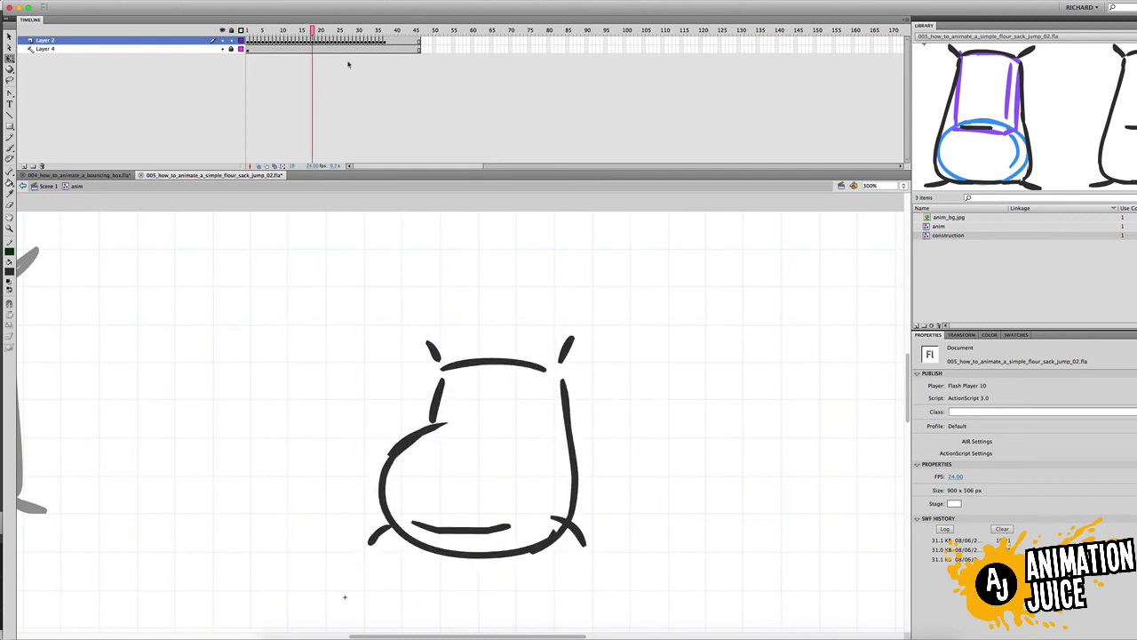
Try replacing the left ear on frame 20 with a new brush stroke.
key("period")
left_click(444, 357)
key("Delete")
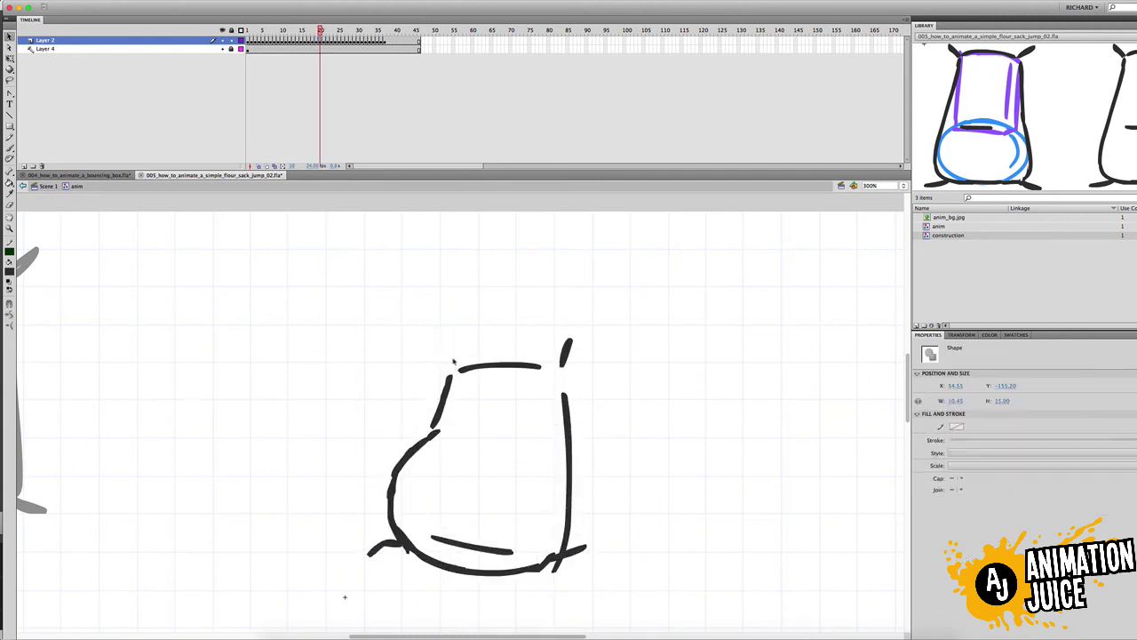
key("b")
left_click_drag(439, 349, 450, 366)
Flip back and forth around frames 16 to 19 to compare the left ear's angle.
key("comma")
key("comma")
left_click_drag(317, 32, 309, 32)
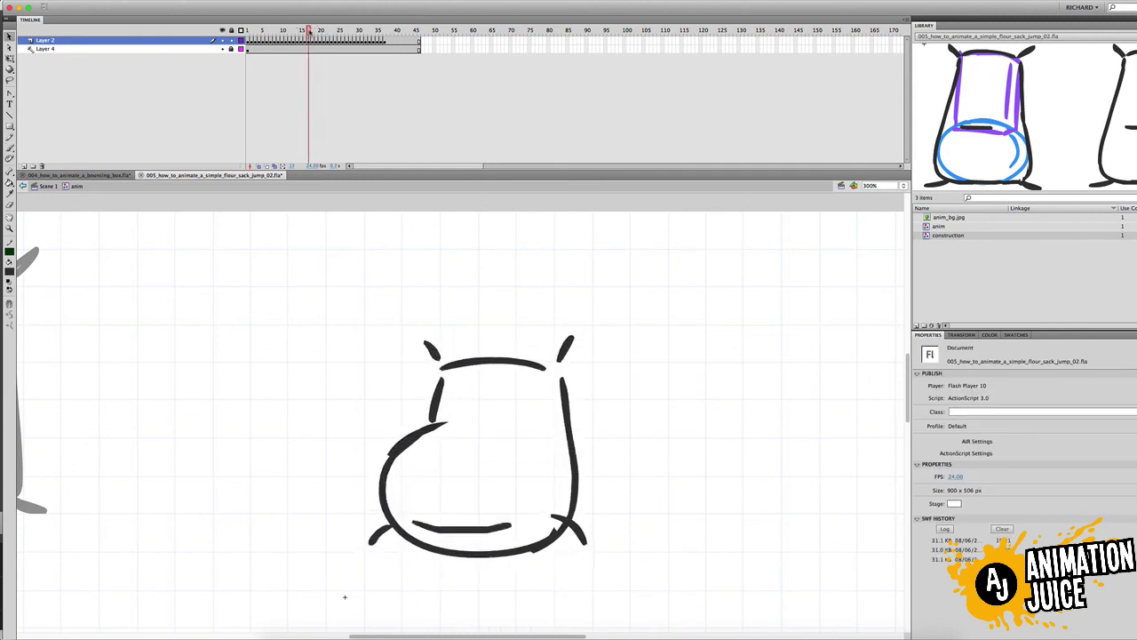
key("period")
key("comma")
key("comma")
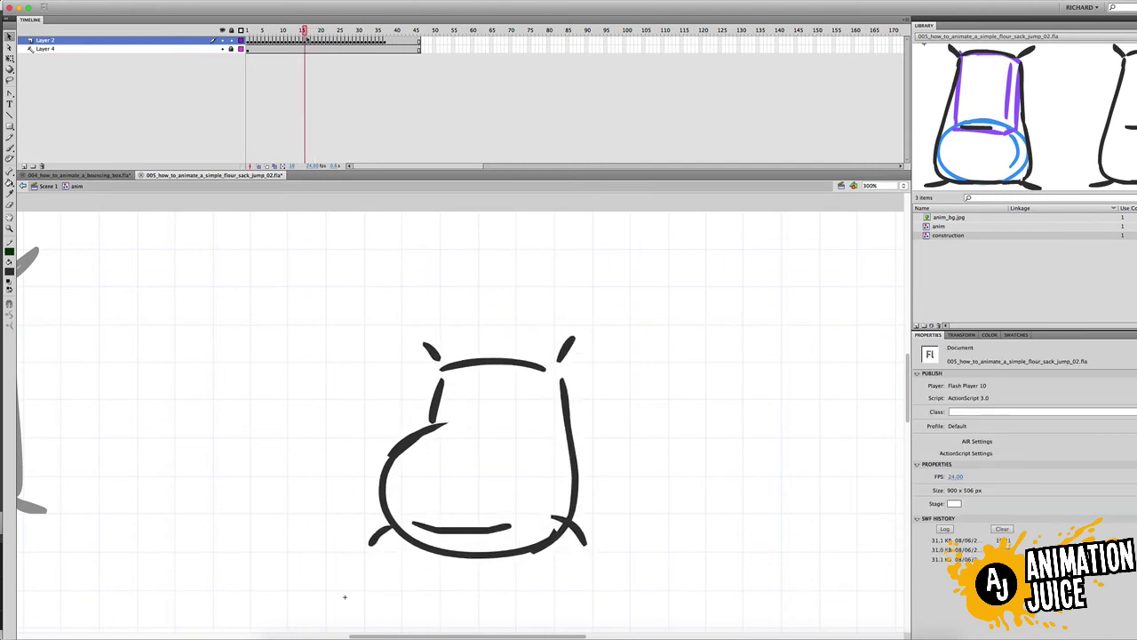
key("period")
key("comma")
Make the left ear on frame 19 more upright and compare it with frames 20 and 21.
key("period")
key("period")
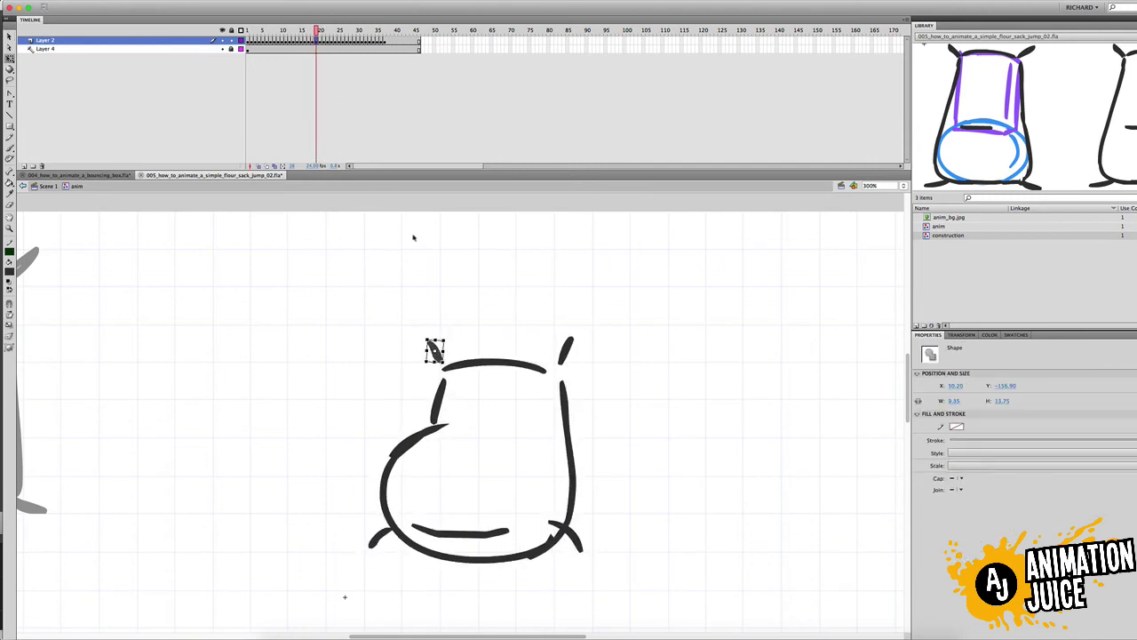
key("period")
left_click(445, 356)
left_click_drag(320, 32, 319, 55)
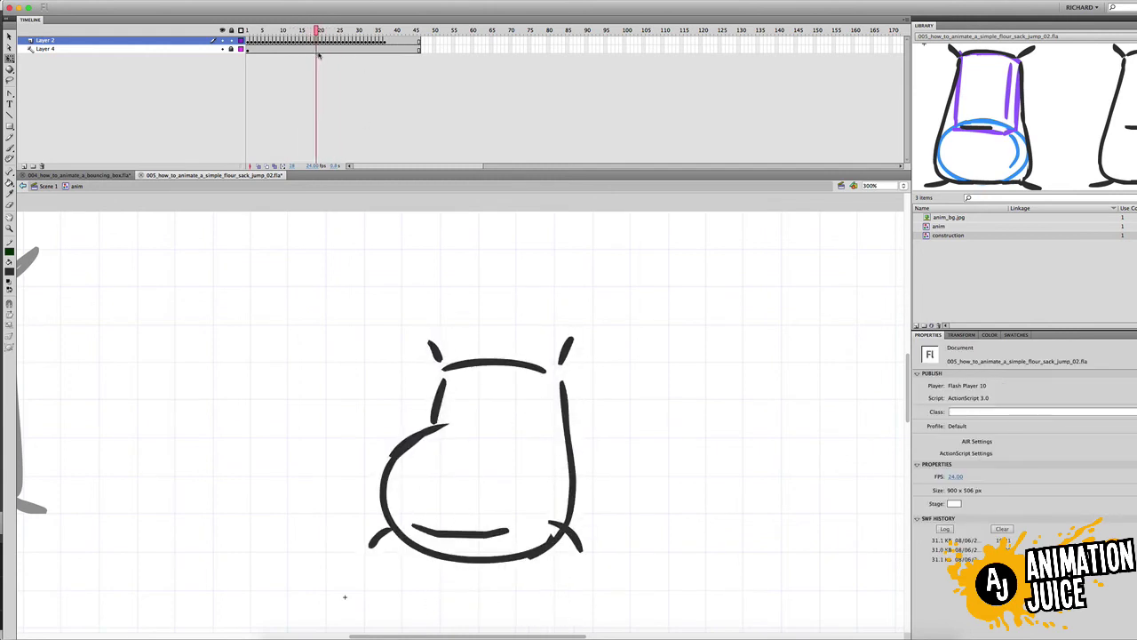
key("b")
left_click_drag(426, 341, 439, 359)
left_click_drag(316, 32, 321, 32)
key("period")
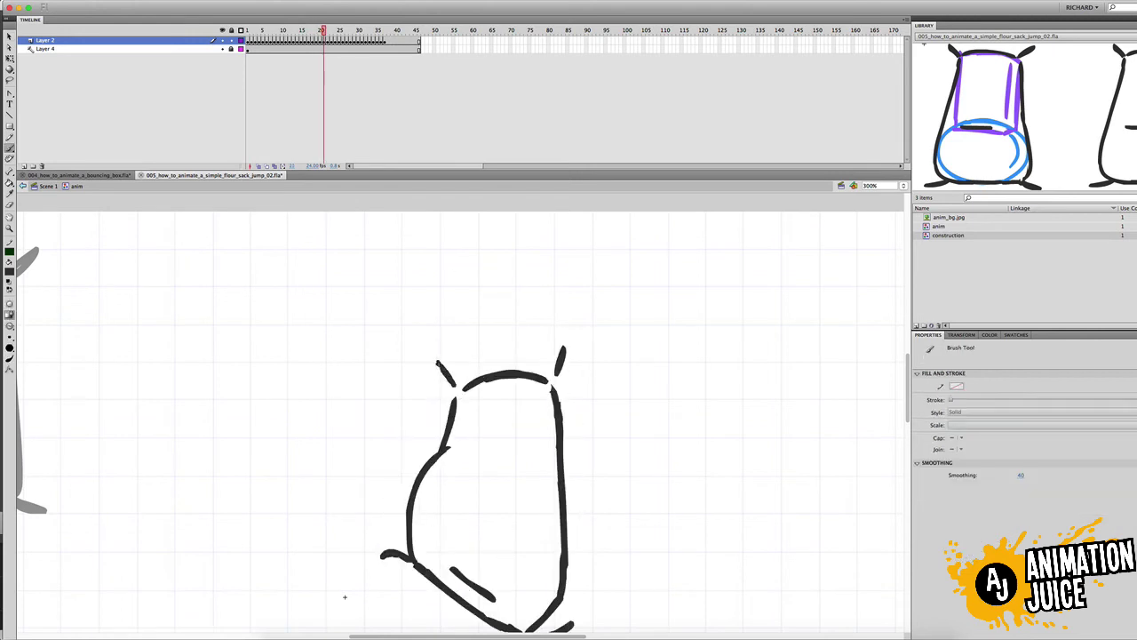
key("comma")
key("comma")
Replace the left ear on frame 20 with a new brush stroke, guided by onion skinning.
key("period")
left_click(446, 361)
key("Delete")
key("alt+shift+o")
key("b")
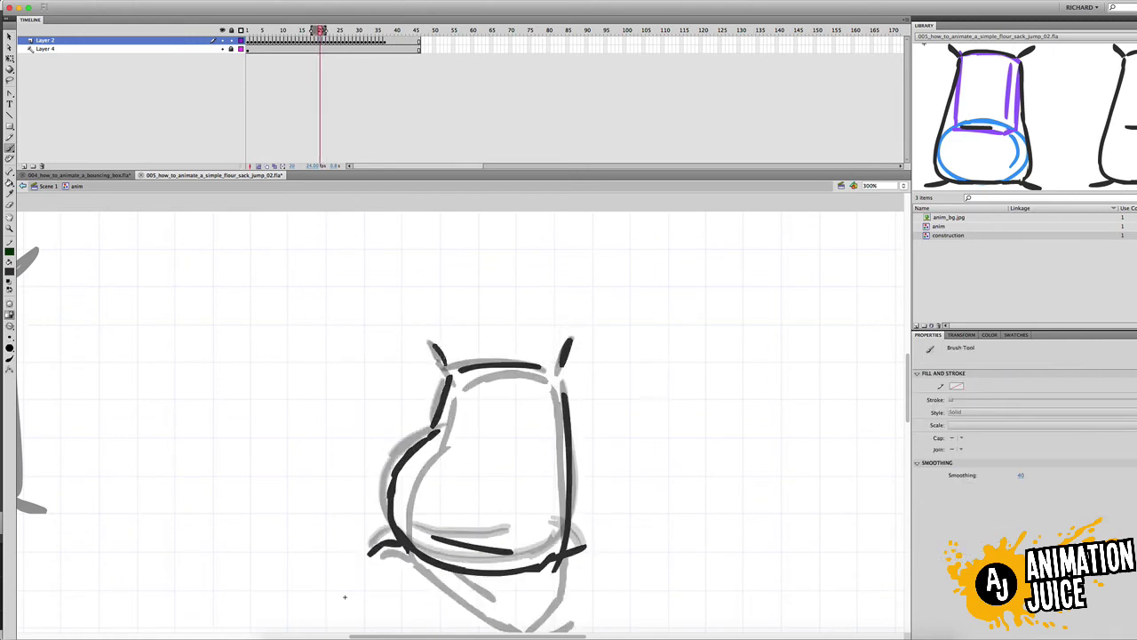
key("alt+shift+o")
Replace the left ear on frame 21 with a new brush stroke.
left_click_drag(321, 32, 323, 32)
left_click(461, 378)
key("Delete")
key("b")
left_click_drag(447, 362, 454, 383)
Replace the left ear on frame 22 with a curved brush stroke, using onion skinning as a guide.
mouse_move(323, 32)
left_mouse_down()
mouse_move(314, 33)
mouse_move(328, 32)
left_mouse_up()
key("v")
left_click(470, 397)
key("Delete")
left_click(259, 166)
key("b")
left_click_drag(466, 405, 474, 429)
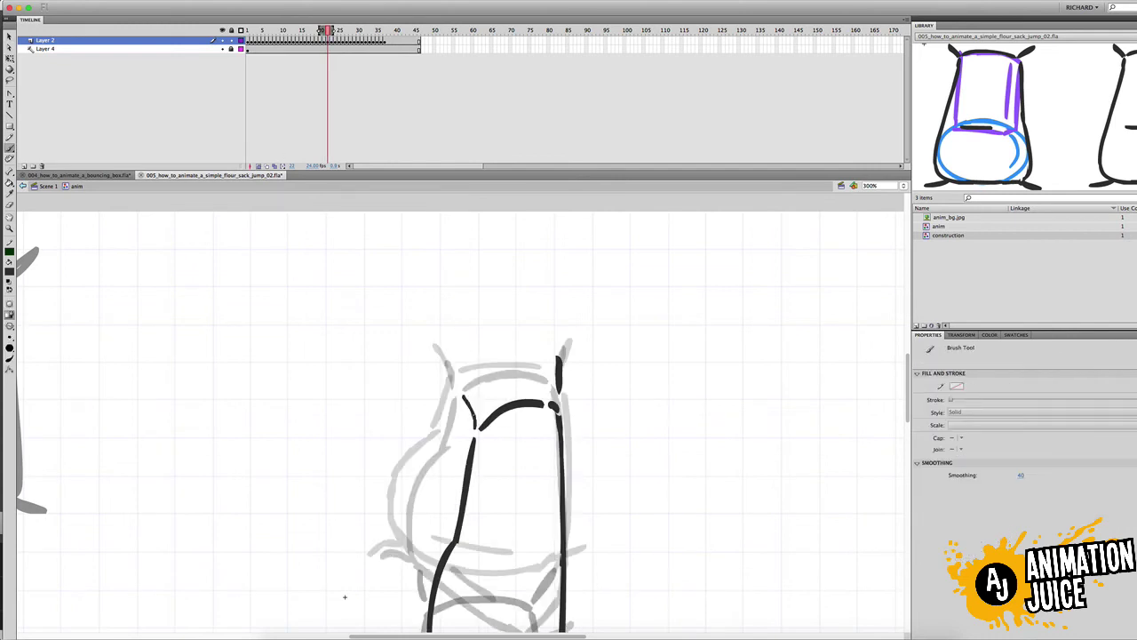
left_click(258, 166)
Replace the left ear on frame 23 with a new upright brush stroke.
left_click_drag(327, 33, 332, 33)
left_click_drag(472, 458, 522, 248)
left_click(477, 384)
key("Delete")
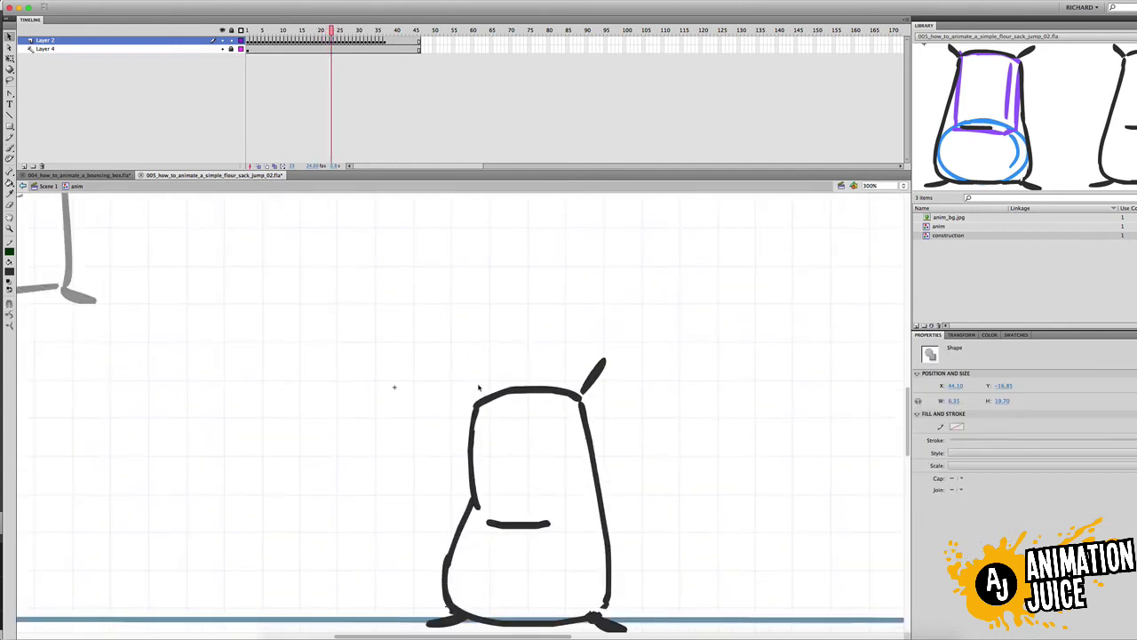
left_click_drag(482, 369, 474, 391)
Copy the left ear from the landing squash frame and paste it in place of the preceding frame's left ear.
mouse_move(330, 33)
left_mouse_down()
mouse_move(343, 33)
mouse_move(354, 64)
mouse_move(345, 34)
left_mouse_up()
key("v")
left_click(434, 479)
double_click(434, 479)
left_click(434, 479)
key("super+c")
key("comma")
left_click(441, 470)
key("Delete")
key("super+shift+v")
Rework the trailing left ear on the rising frames up to frame 29, checking it with onion skinning.
key("q")
double_click(464, 381)
key("e")
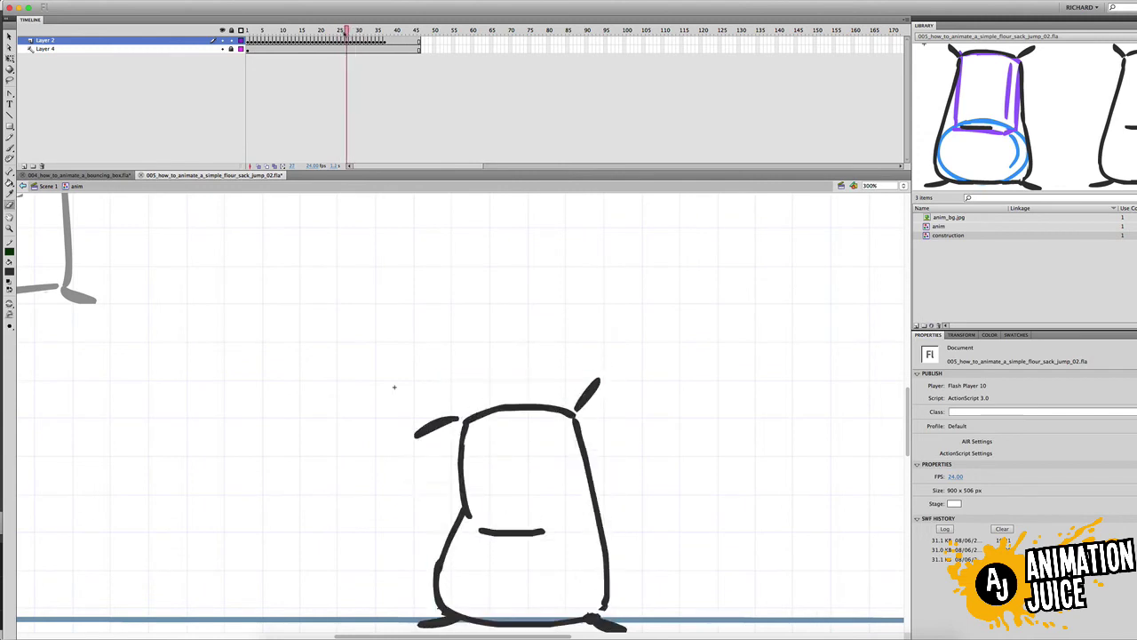
key("period")
key("b")
key("alt+shift+o")
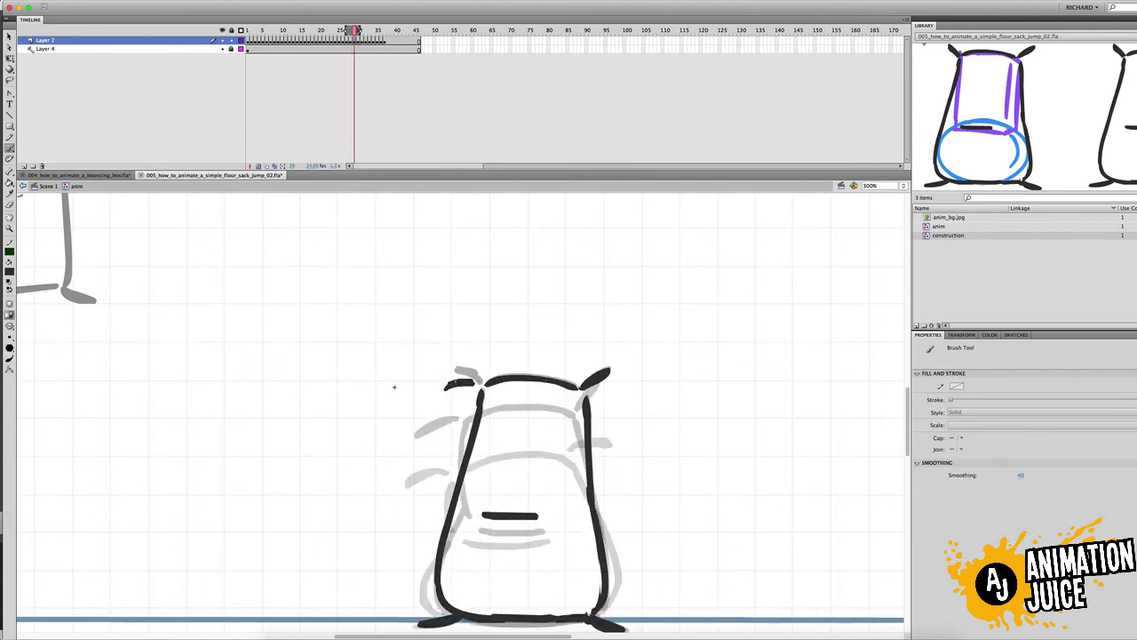
left_click(260, 166)
Scrub through the landing, test the movie at a zoomed-out view, and save the file.
key("z")
left_click_drag(354, 32, 382, 105)
left_click(458, 466, "alt")
left_click(458, 466, "alt")
key("super+Return")
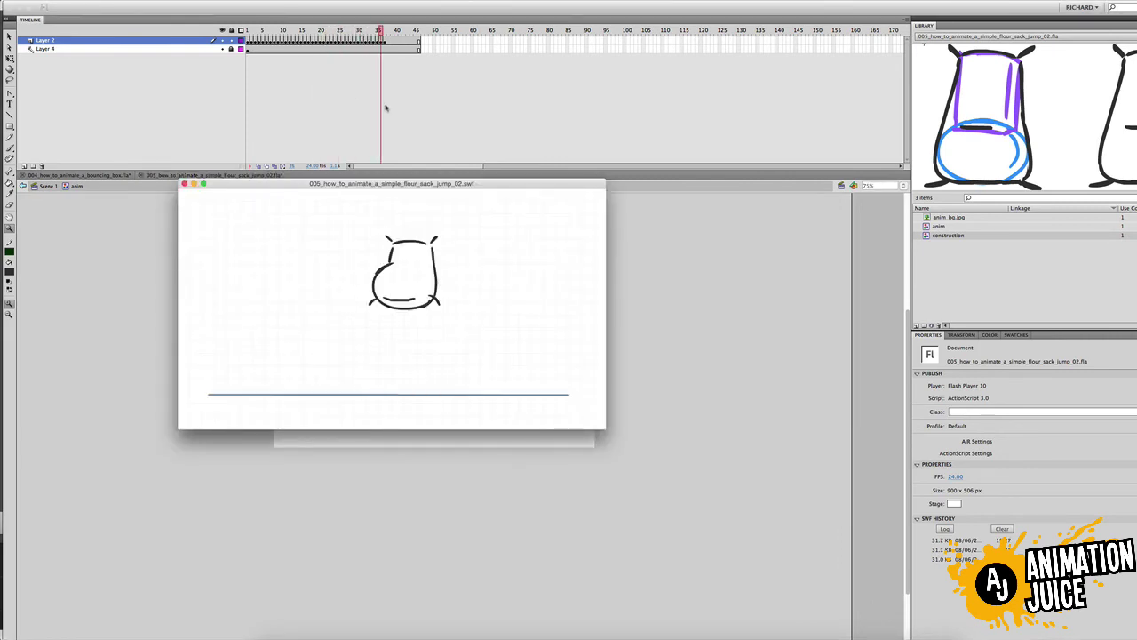
left_click(185, 184)
key("super+s")
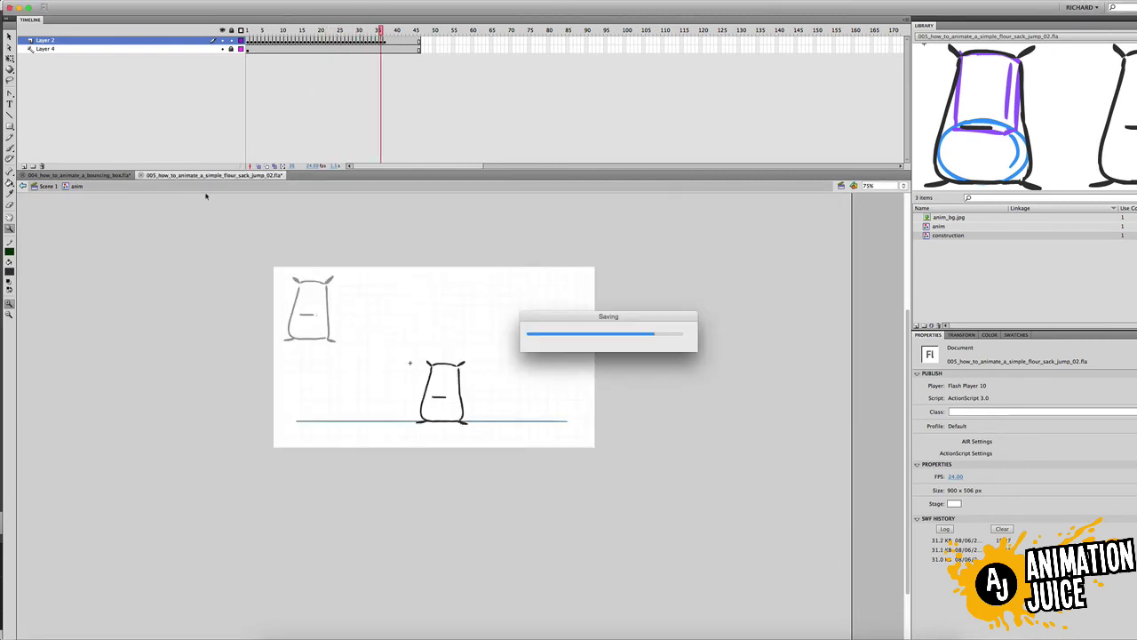
Examine the airborne sack around frame 15, flipping between neighbouring frames to check the body's movement.
left_click_drag(273, 32, 312, 141)
left_click(409, 330)
left_click(527, 445)
left_click_drag(317, 205, 581, 446)
key("q")
key("comma")
key("period")
key("period")
left_click(530, 462, "alt")
key("comma")
key("comma")
key("comma")
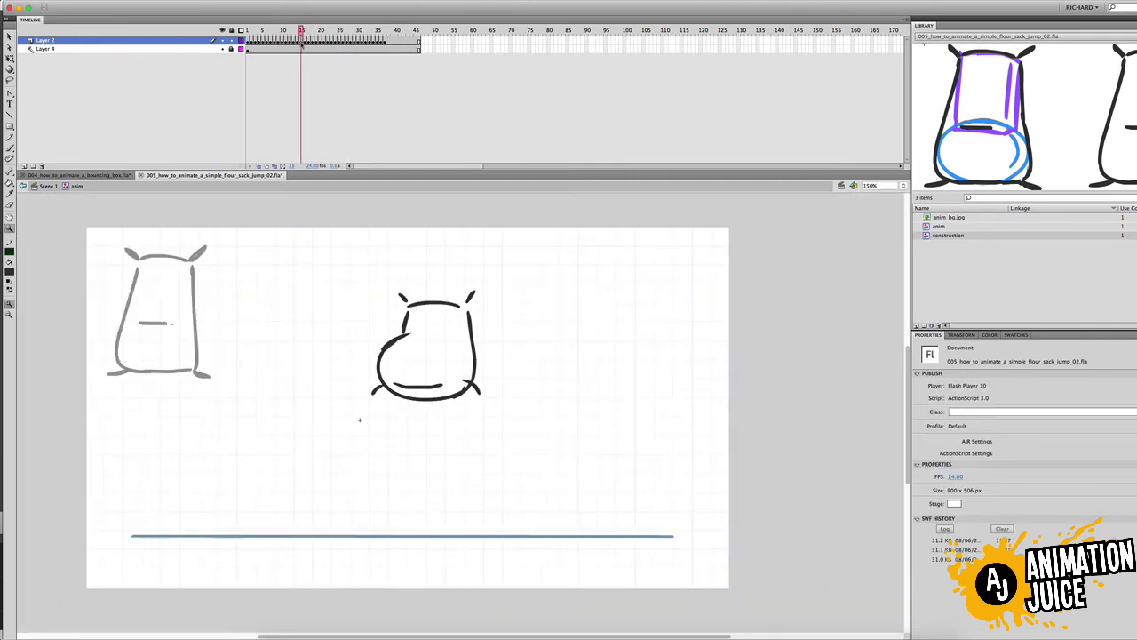
key("period")
key("period")
Select the whole sack on frame 17 with Free Transform and set its rotation to 0.2°.
left_click(430, 371)
key("q")
left_click_drag(322, 220, 573, 463)
key("comma")
key("comma")
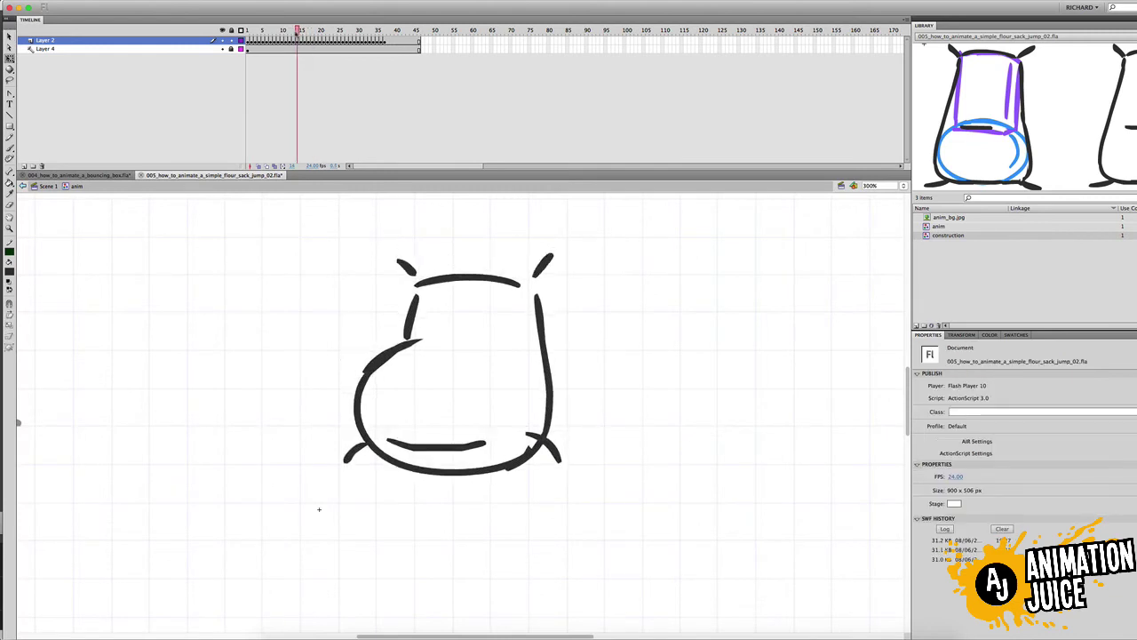
key("period")
key("period")
key("period")
key("comma")
left_click_drag(302, 237, 628, 531)
left_click(962, 334)
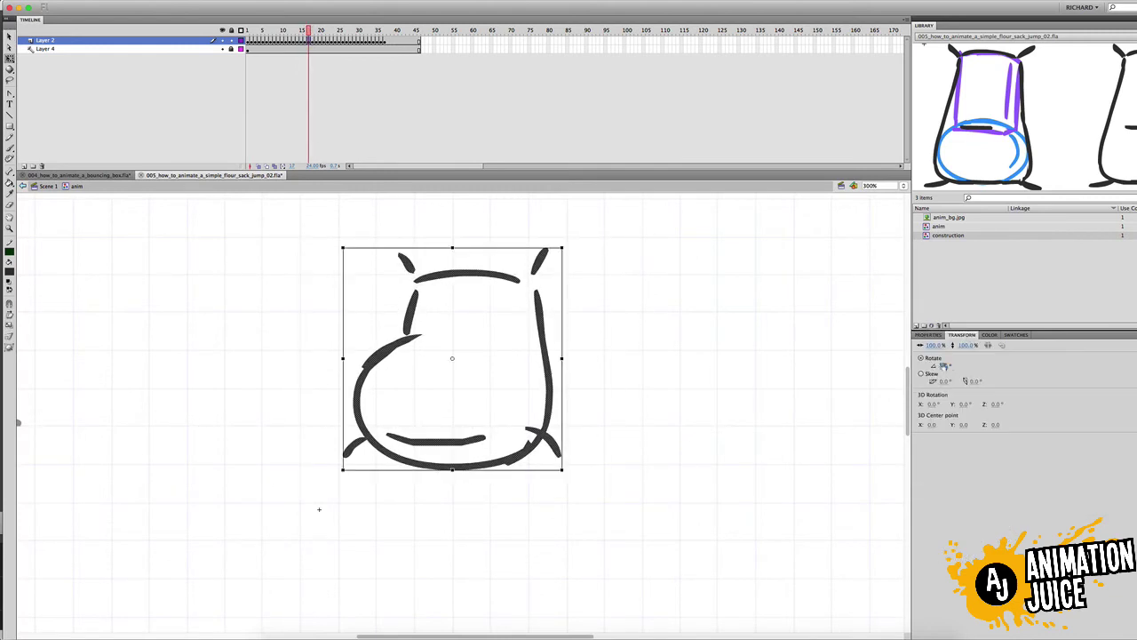
key("ctrl+equal")
left_click(952, 365)
type("0.2")
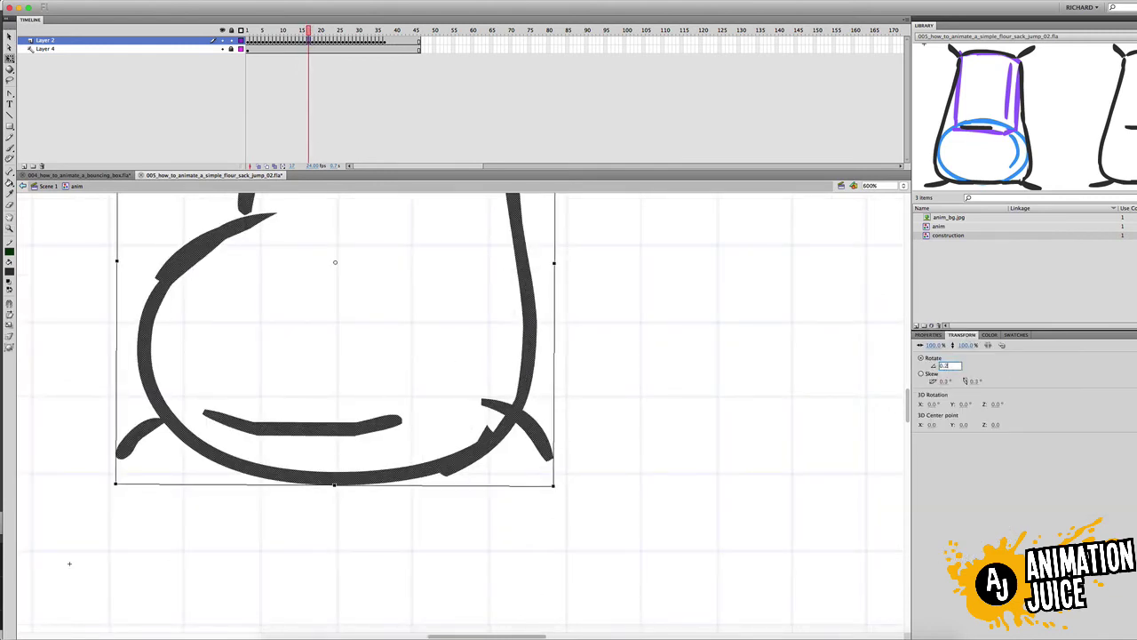
key("Return")
Flip between frame 17 and its neighbours to compare the rotated sack's position.
key("comma")
key("period")
key("comma")
key("comma")
key("period")
key("period")
key("period")
key("period")
key("z")
left_click(426, 419, "alt")
Rotate the whole airborne sack by 0.1° on a frame next to frame 17.
left_click(295, 33)
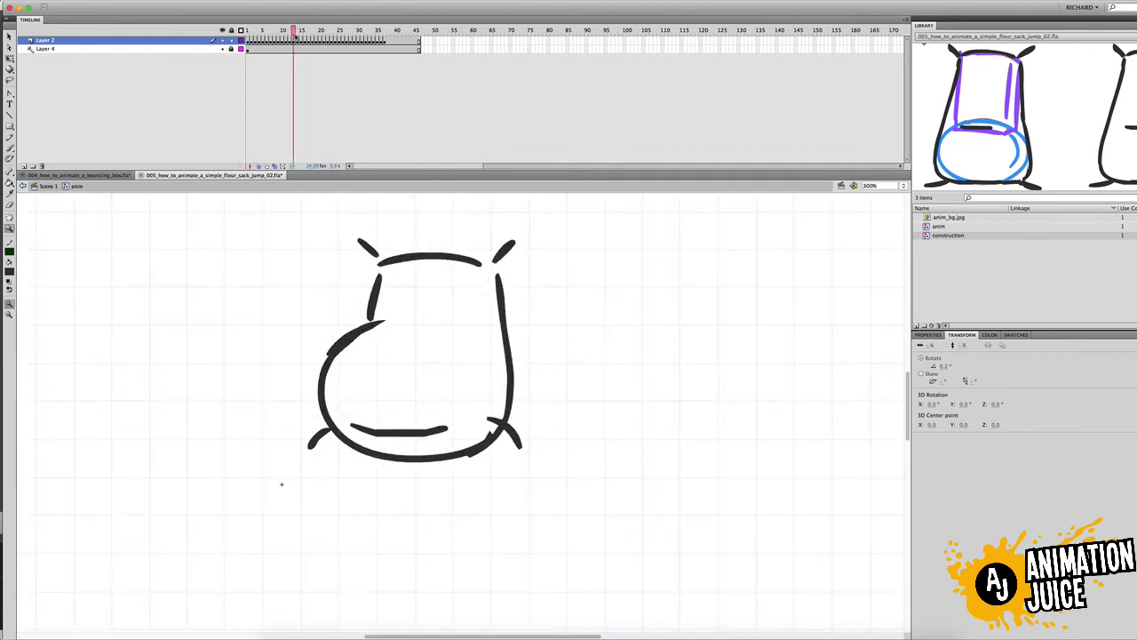
key("period")
key("period")
key("period")
key("period")
key("ctrl+a")
key("period")
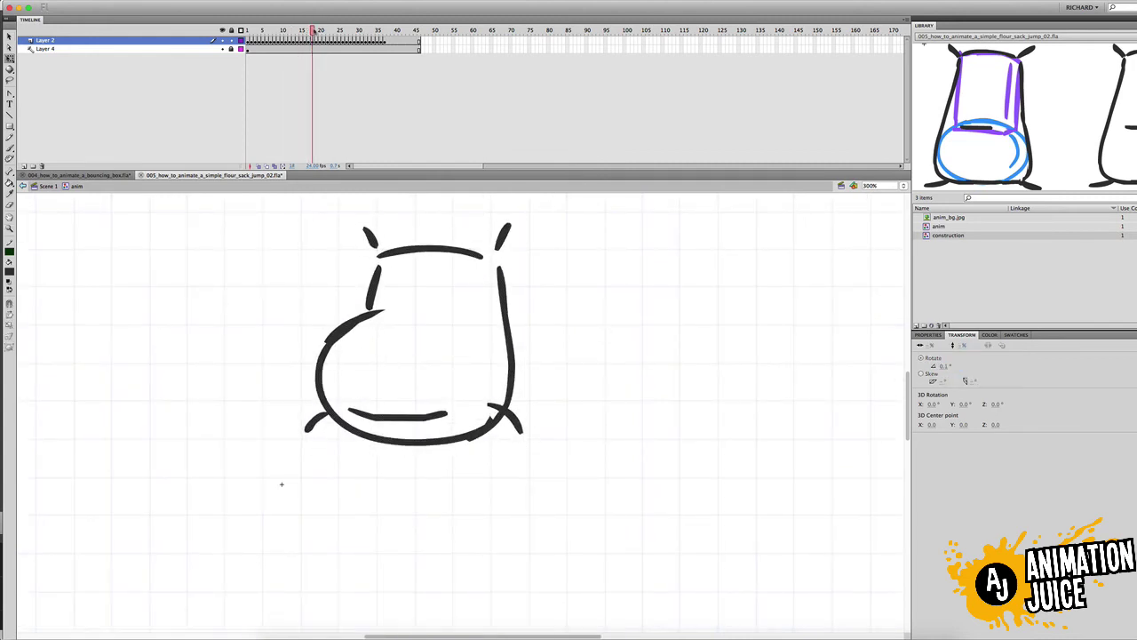
key("ctrl+a")
Step through the descent and landing frames and test the movie.
key("period")
key("period")
key("period")
key("period")
key("period")
key("period")
key("period")
key("period")
key("ctrl+minus")
mouse_move(360, 100)
left_mouse_down()
mouse_move(345, 56)
mouse_move(346, 87)
mouse_move(362, 84)
left_mouse_up()
key("super+Return")
left_click(185, 184)
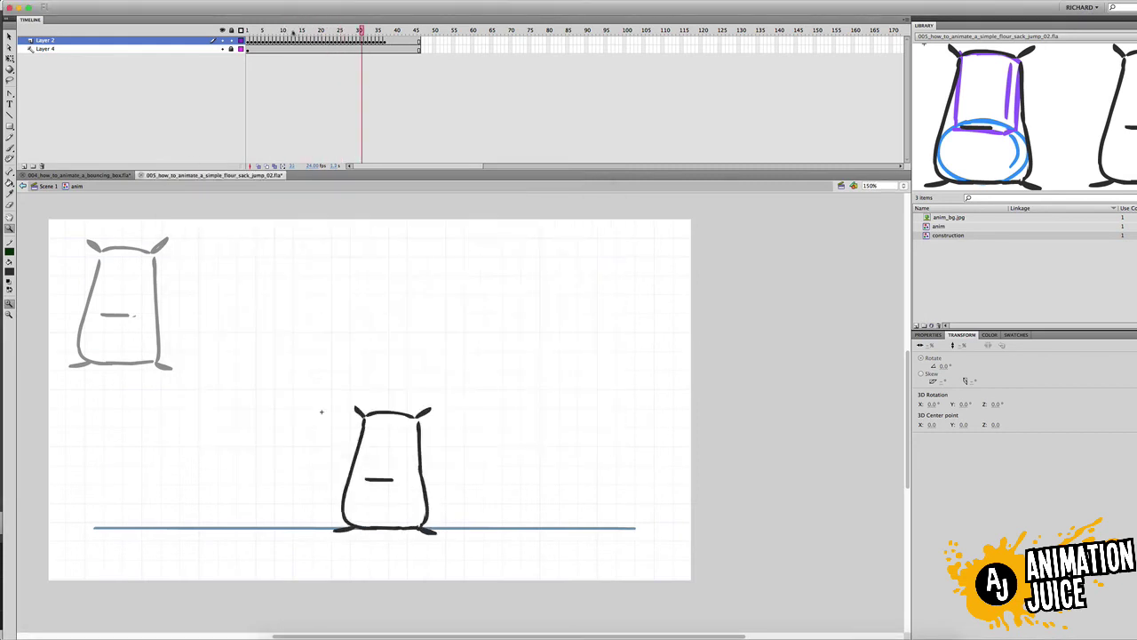
Replace the left ear on frame 31 with a thin, nearly upright stroke and compare it with the neighbouring frames.
left_click_drag(293, 32, 364, 229)
left_click(359, 411)
key("Delete")
key("period")
key("period")
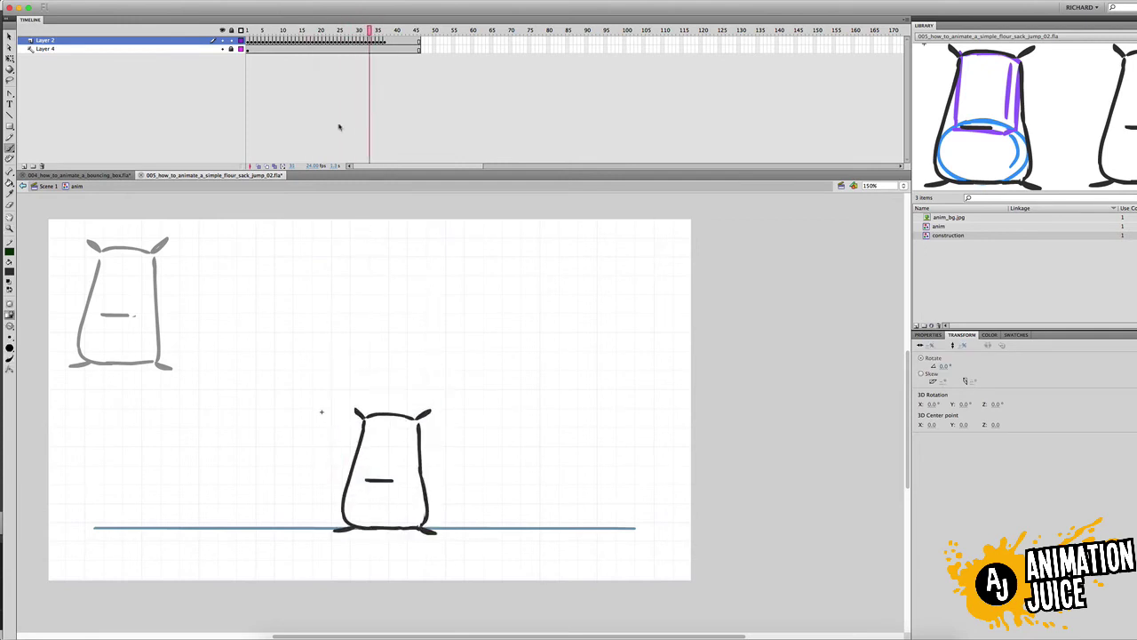
key("comma")
key("comma")
key("comma")
key("comma")
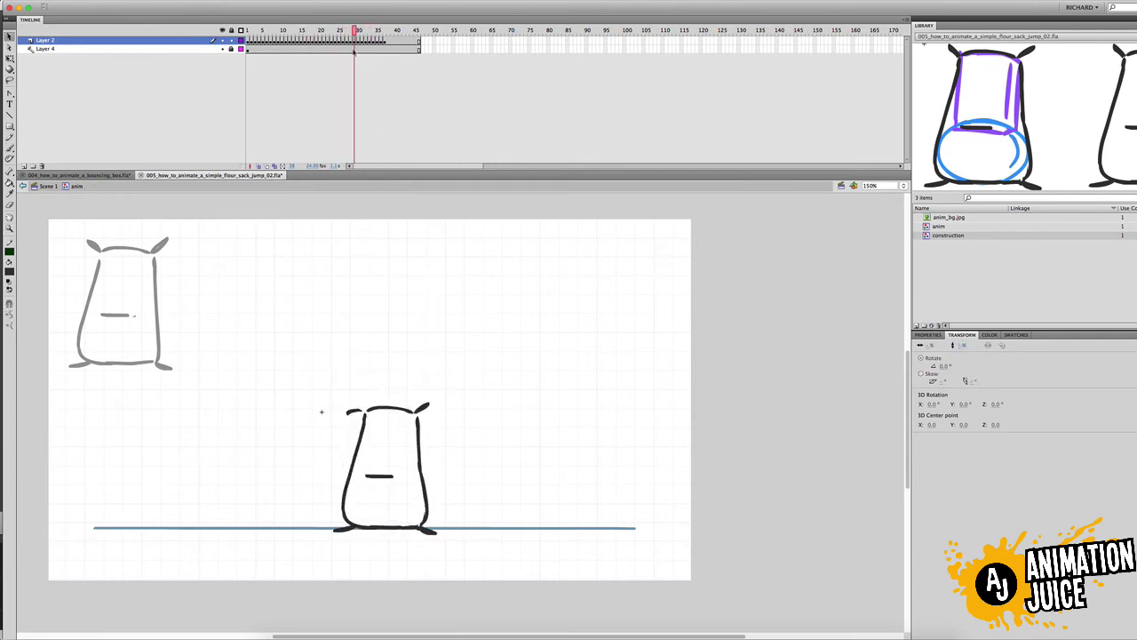
Paste the left ear in place on frame 33 and rotate the ear on frame 32 slightly more upright.
left_click_drag(355, 34, 365, 34)
left_click(361, 415, "super")
double_click(456, 406)
left_click(456, 406)
key("q")
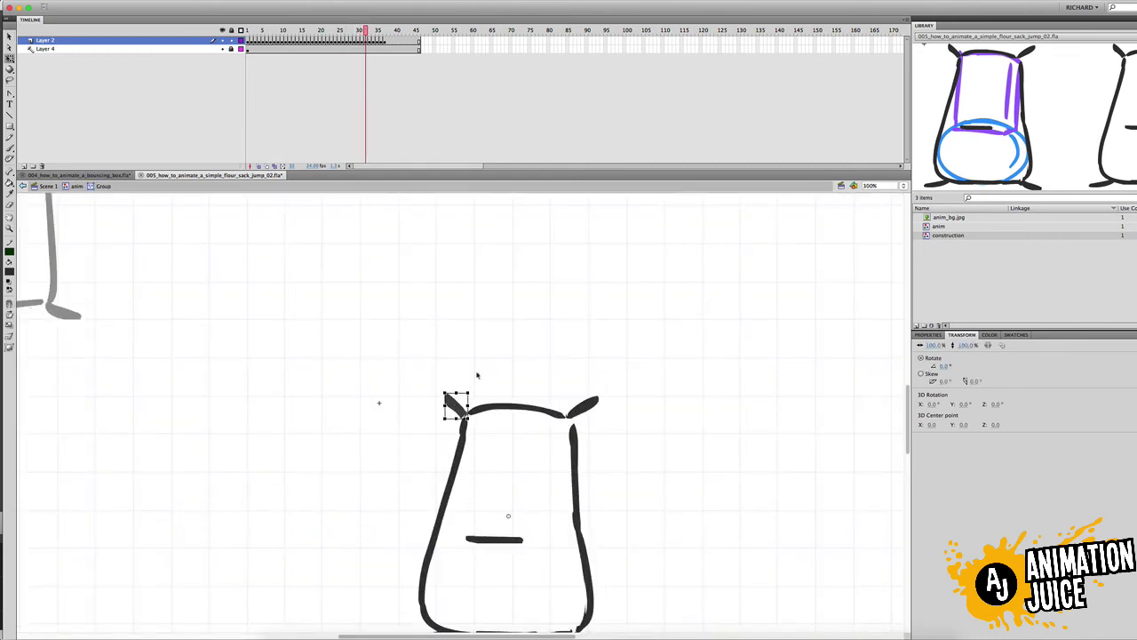
left_click(366, 40)
left_click(370, 40)
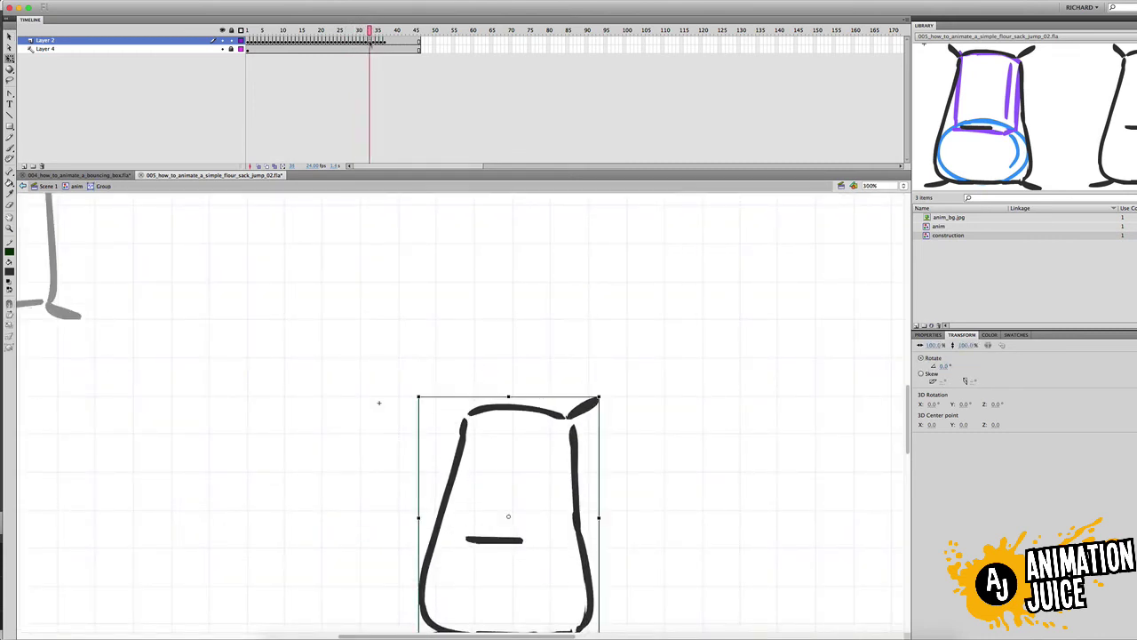
double_click(471, 411)
key("super+shift+v")
left_click(366, 39)
double_click(464, 407)
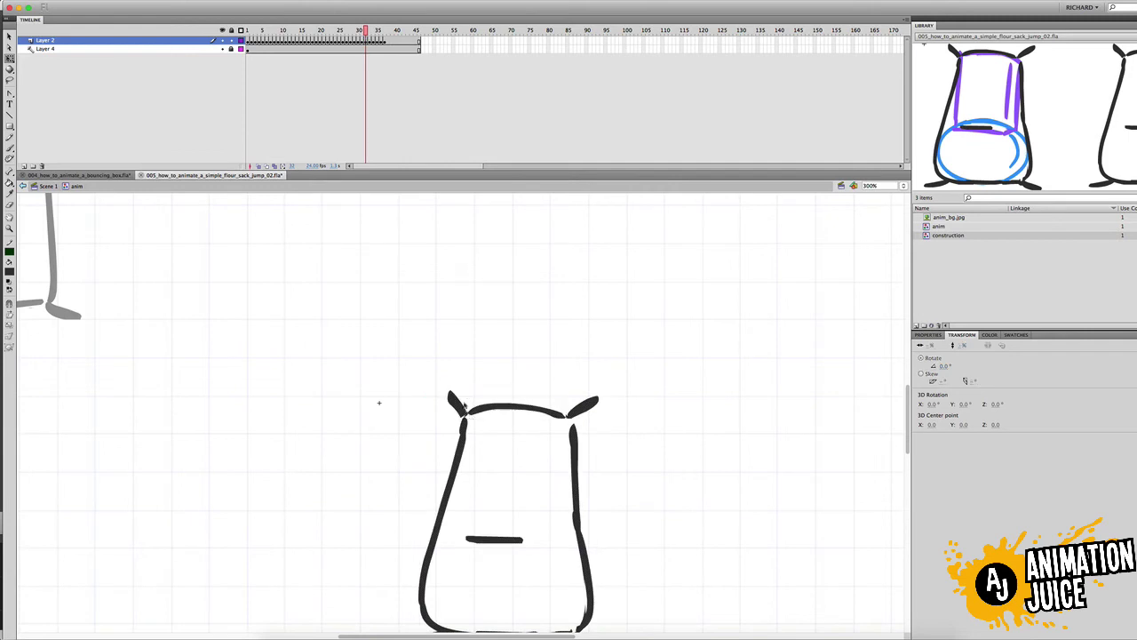
Redraw the left ear on frame 32 as a thin slanted stroke, using onion skinning as a guide.
left_click(259, 166)
key("comma")
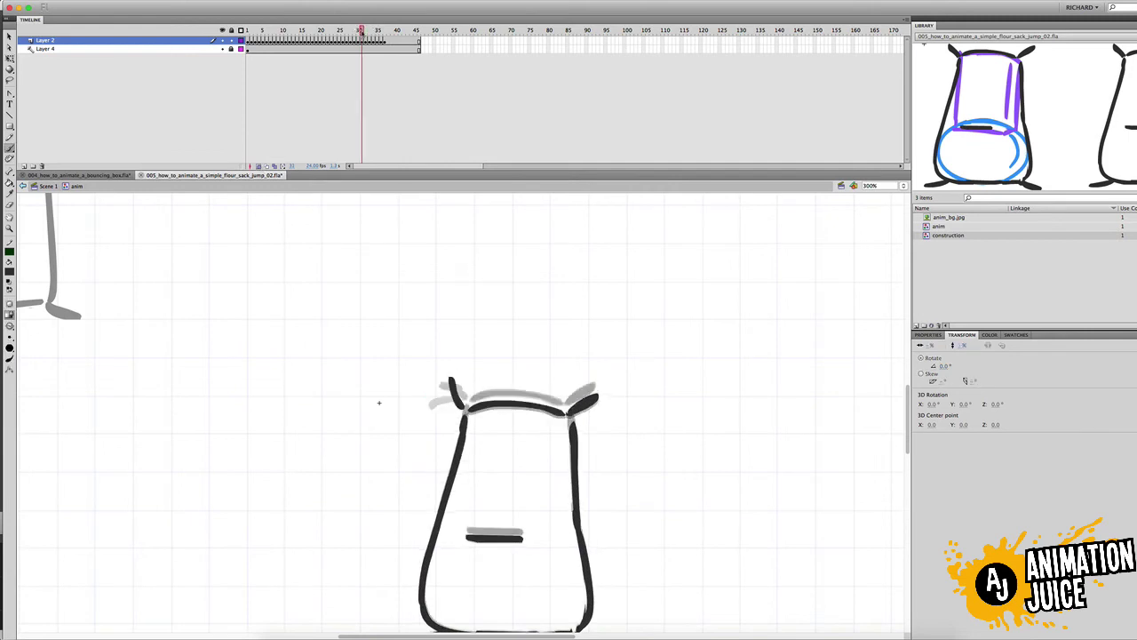
key("period")
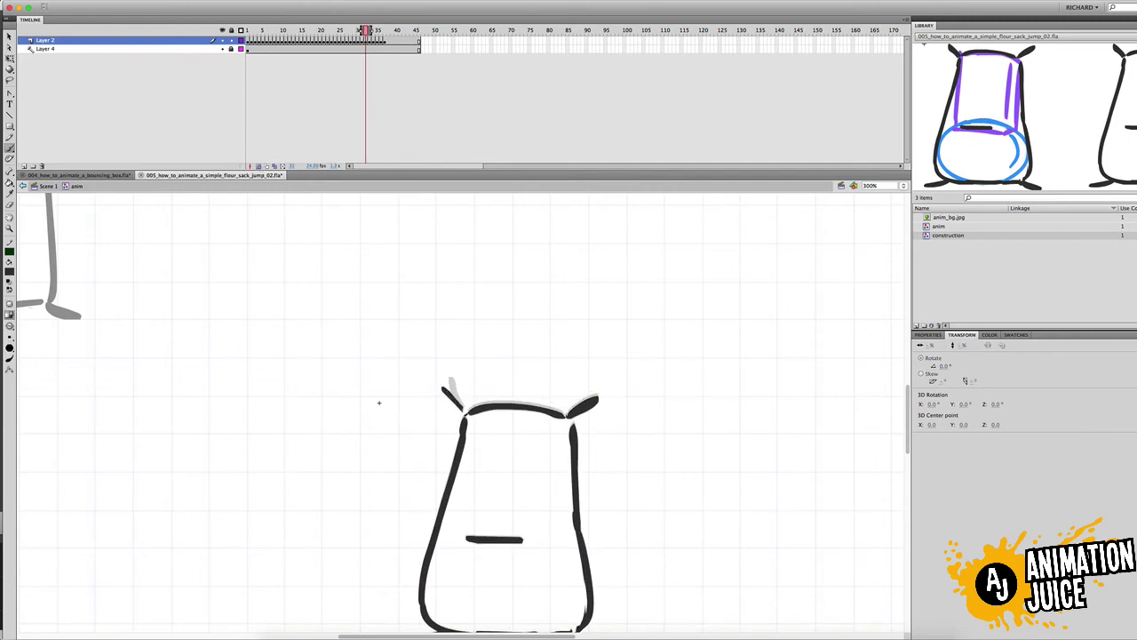
key("comma")
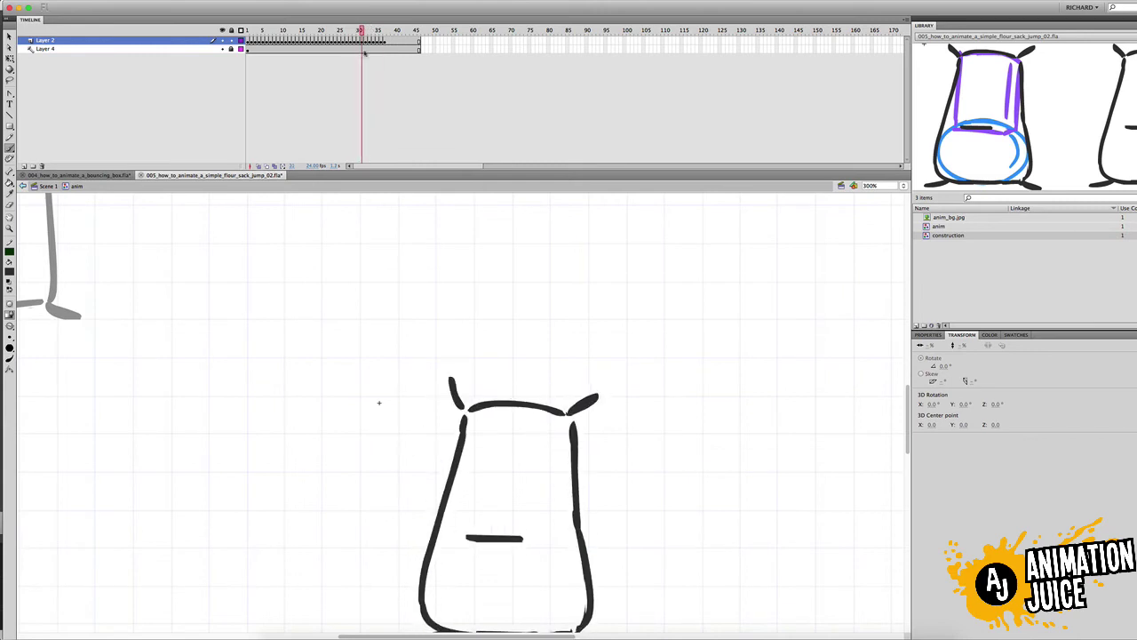
Replace the left ear on frame 32 with the one from frame 31, pasted in place and rotated outward.
key("period")
left_click(453, 400)
key("Delete")
key("comma")
left_click(456, 392)
key("period")
key("super+shift+v")
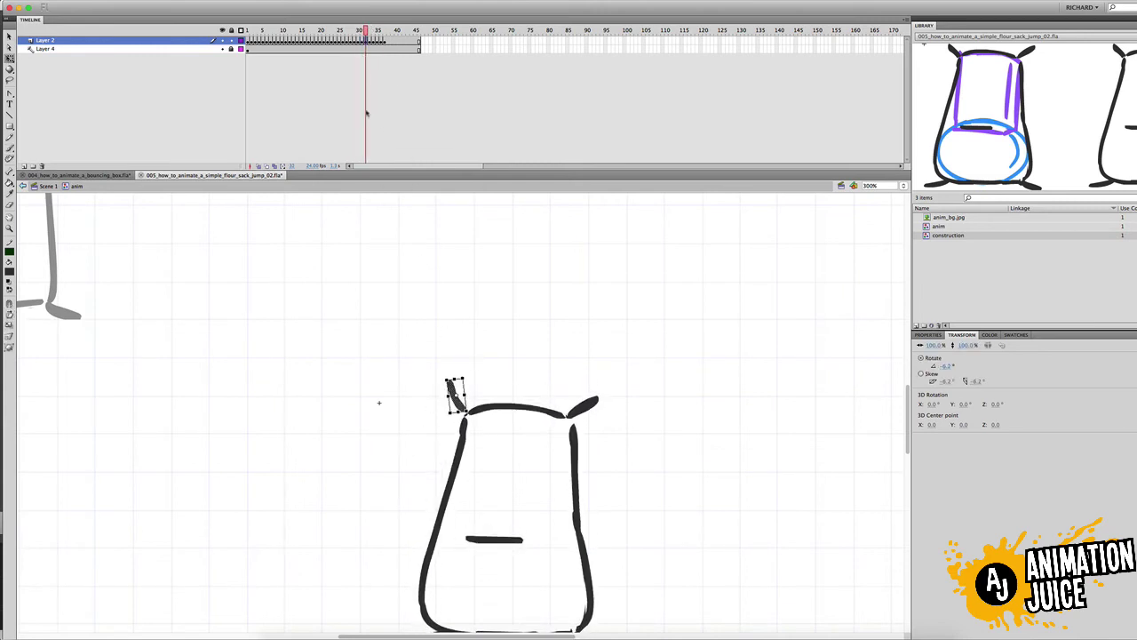
key("period")
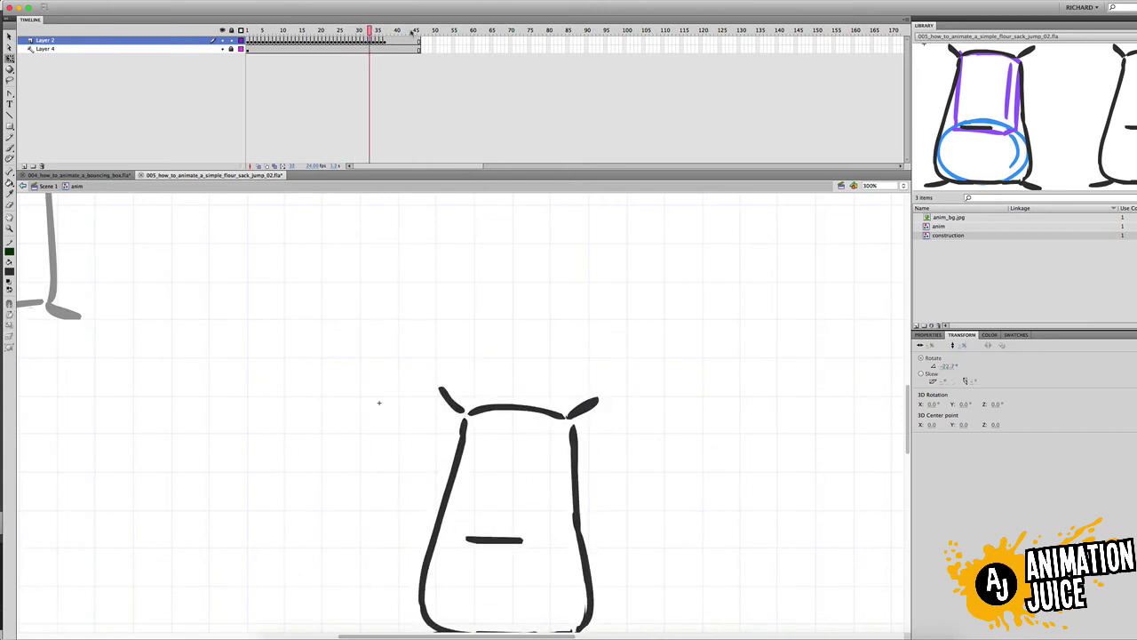
Replace the left ears on frames 32 and 33 with the thicker ear from frame 34.
left_click_drag(366, 33, 374, 33)
double_click(455, 404)
left_click(367, 33)
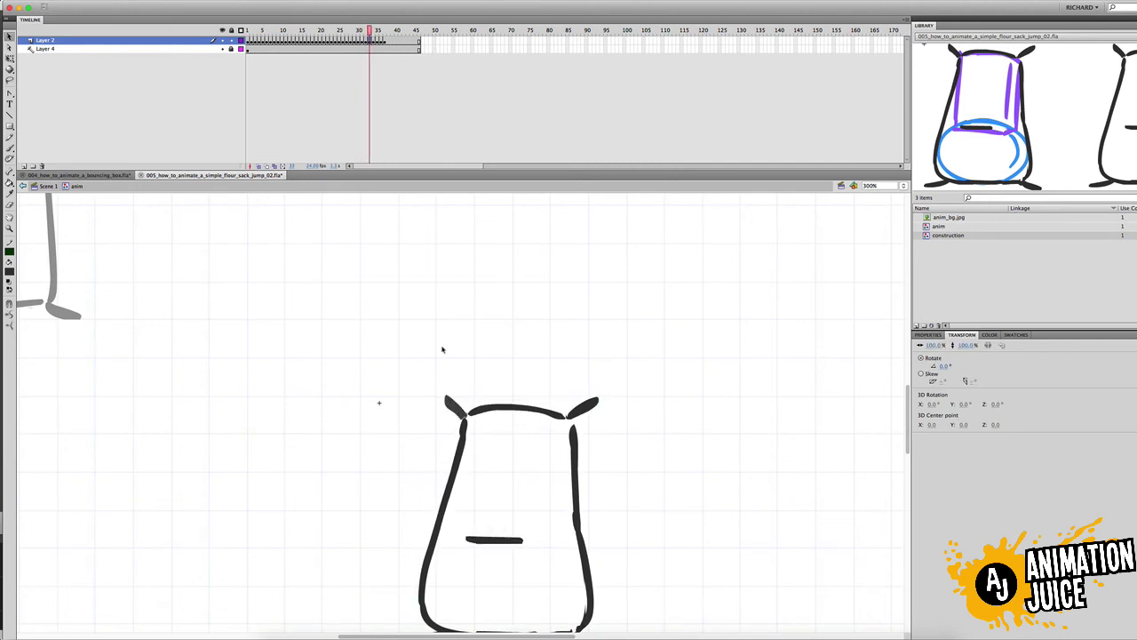
key("comma")
key("period")
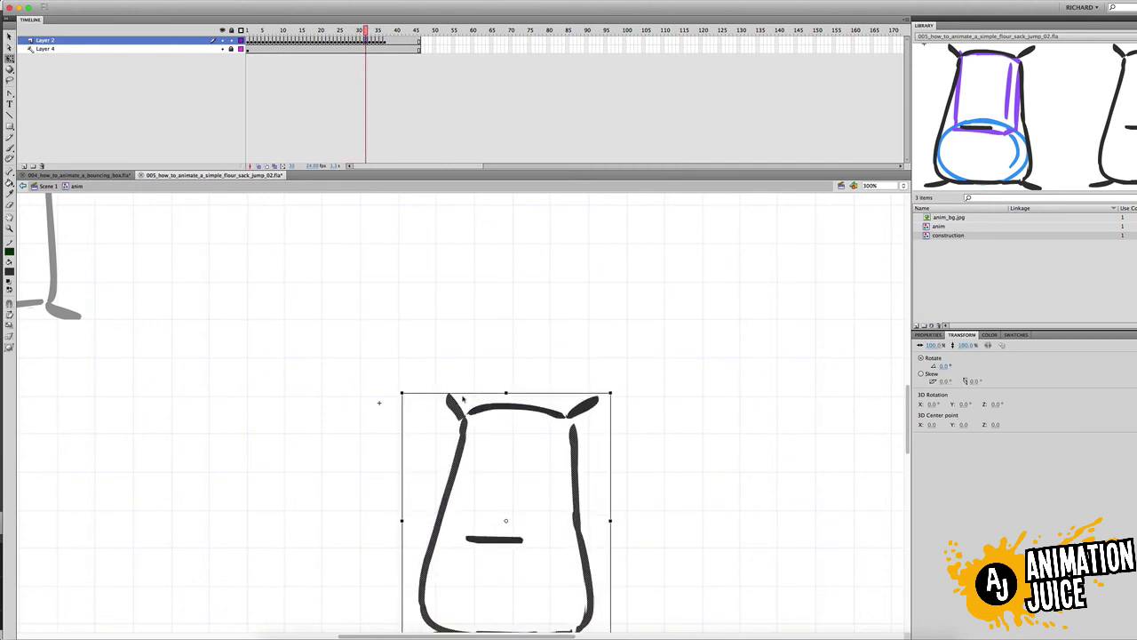
Rotate the left ear on frame 32 slightly more upright, checking it against frames 30 and 31.
key("comma")
key("comma")
key("comma")
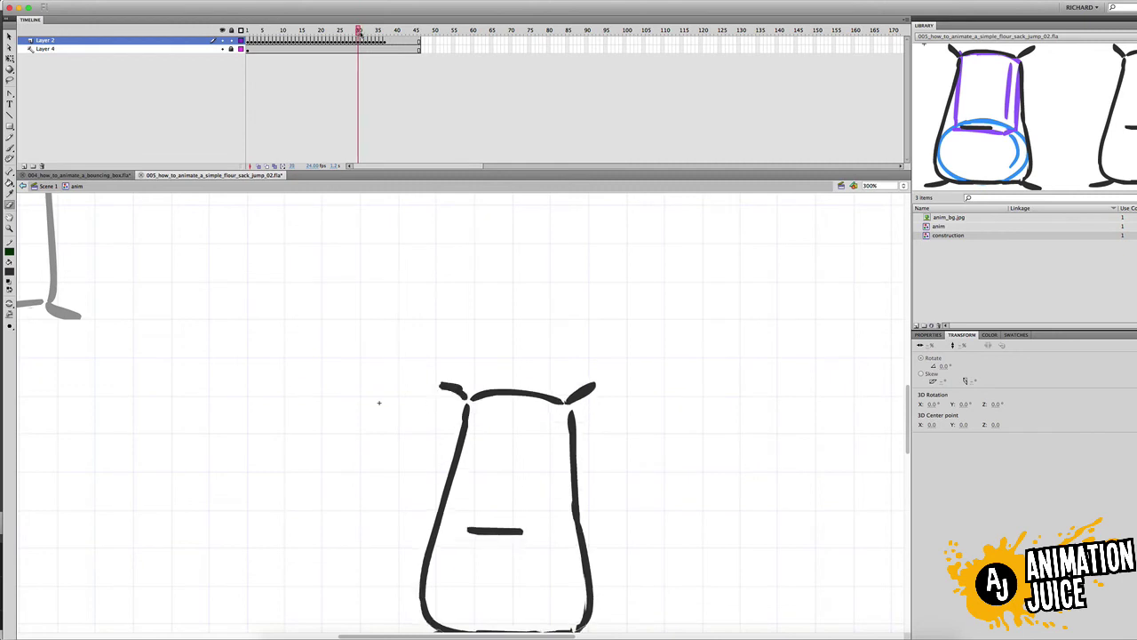
key("period")
key("period")
key("comma")
key("comma")
key("period")
key("period")
key("period")
key("v")
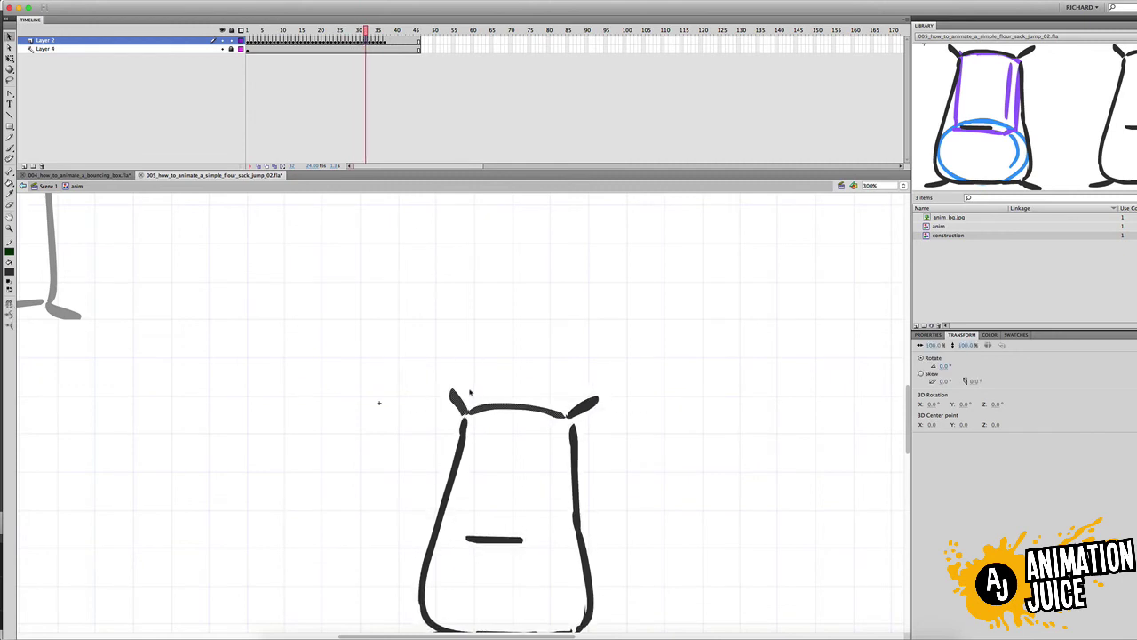
Step back and forth through frames 32 to 35 and compare how the left ear settles.
key("period")
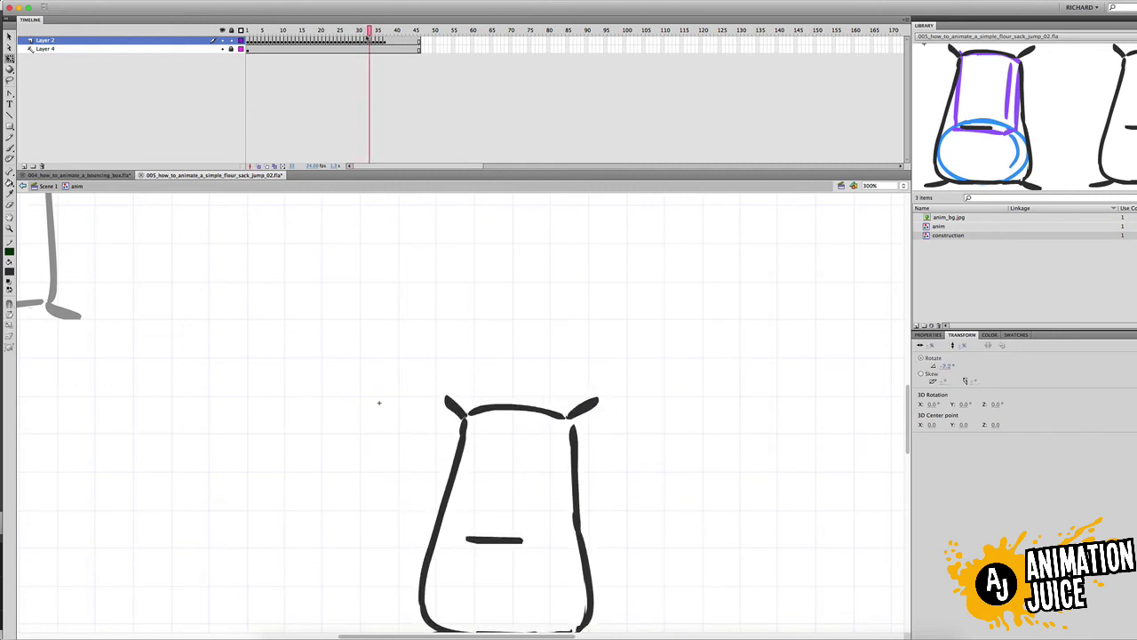
key("period")
key("comma")
key("period")
key("comma")
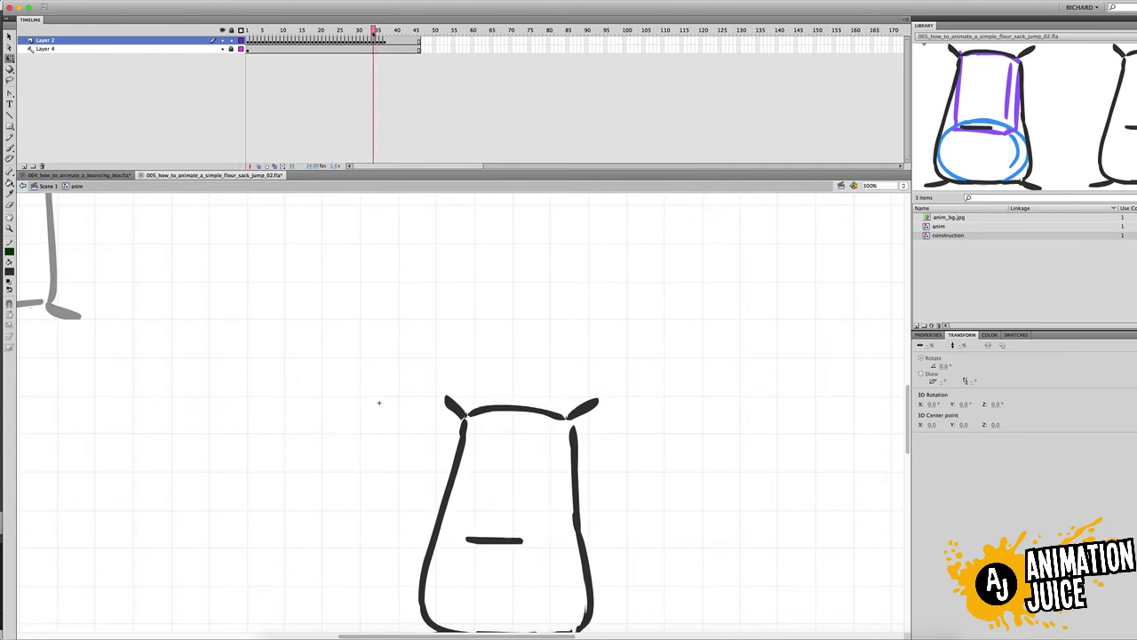
key("period")
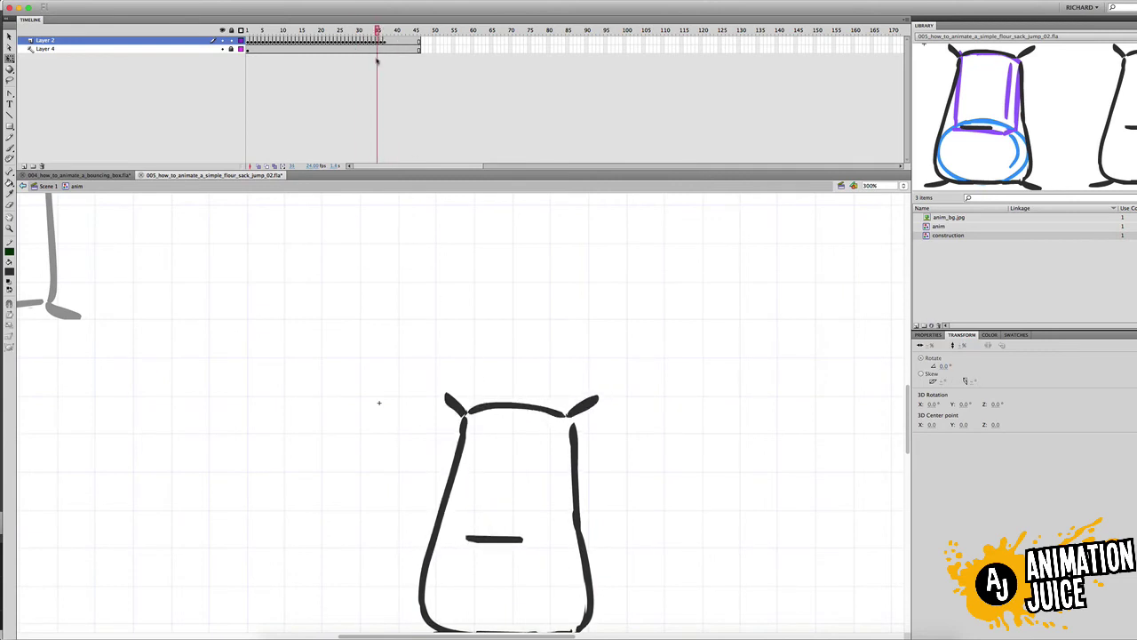
key("comma")
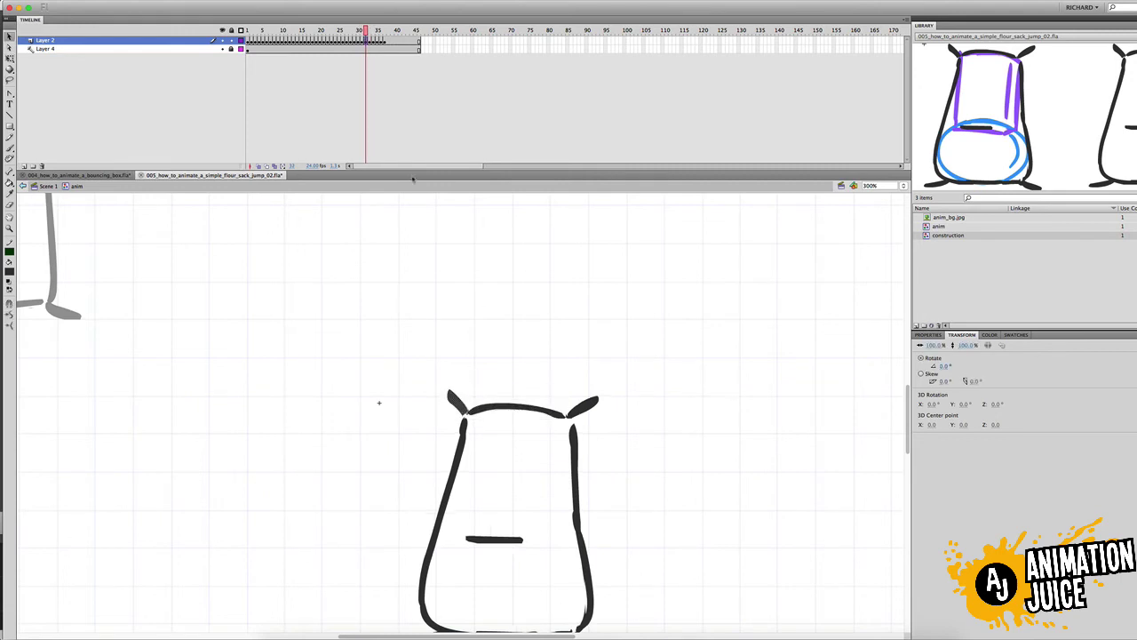
left_click_drag(365, 31, 374, 42)
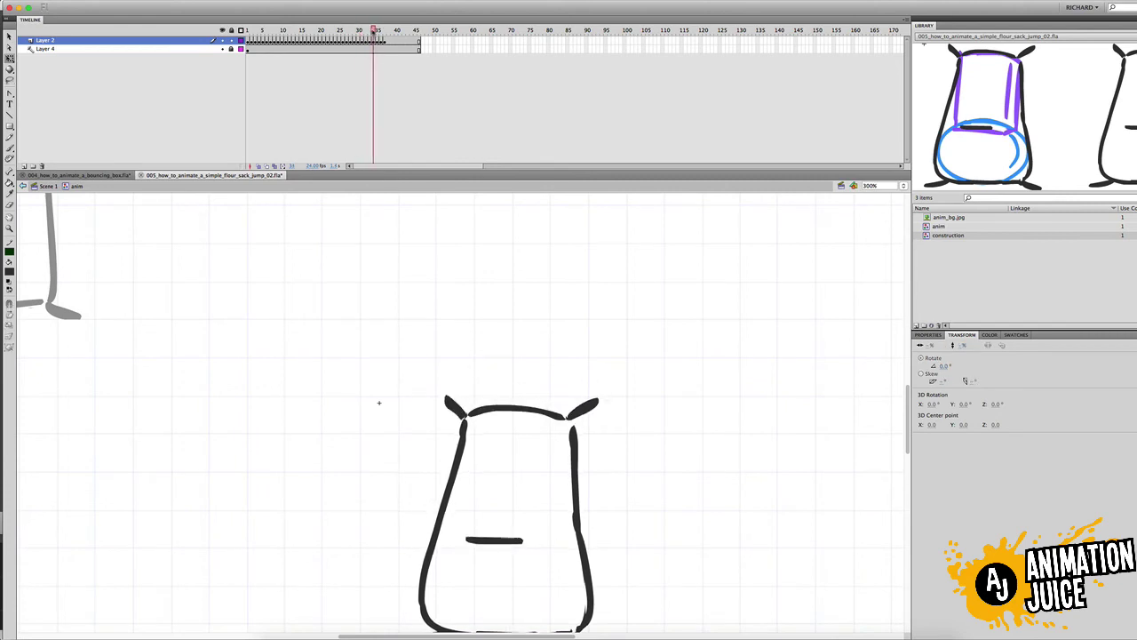
left_click(473, 425, "alt")
left_click_drag(392, 32, 357, 55)
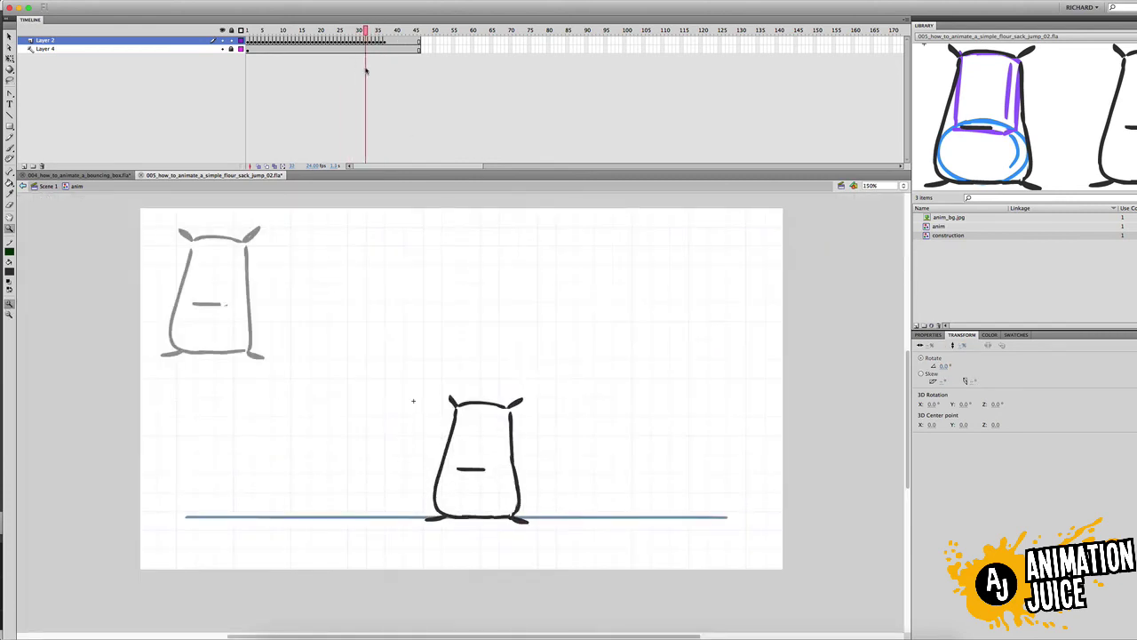
Delete the left ear on frame 32 and redraw it as a curved, upright stroke guided by the onion skin of its neighbours.
left_click(413, 401)
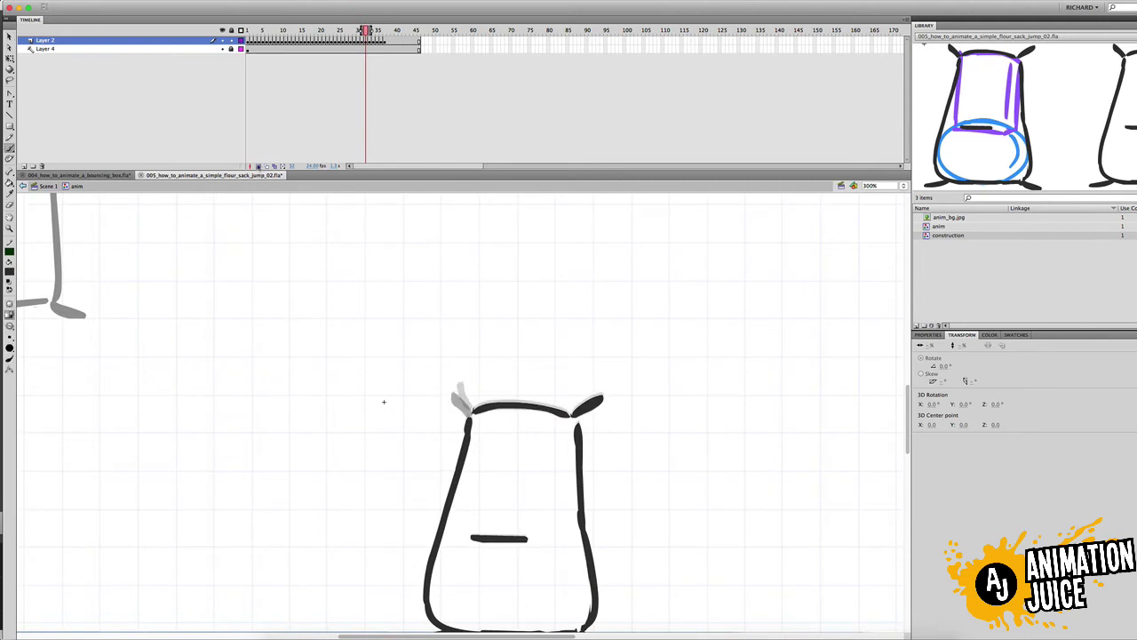
left_click(260, 167)
left_click_drag(365, 35, 365, 48)
key("v")
left_click(457, 399)
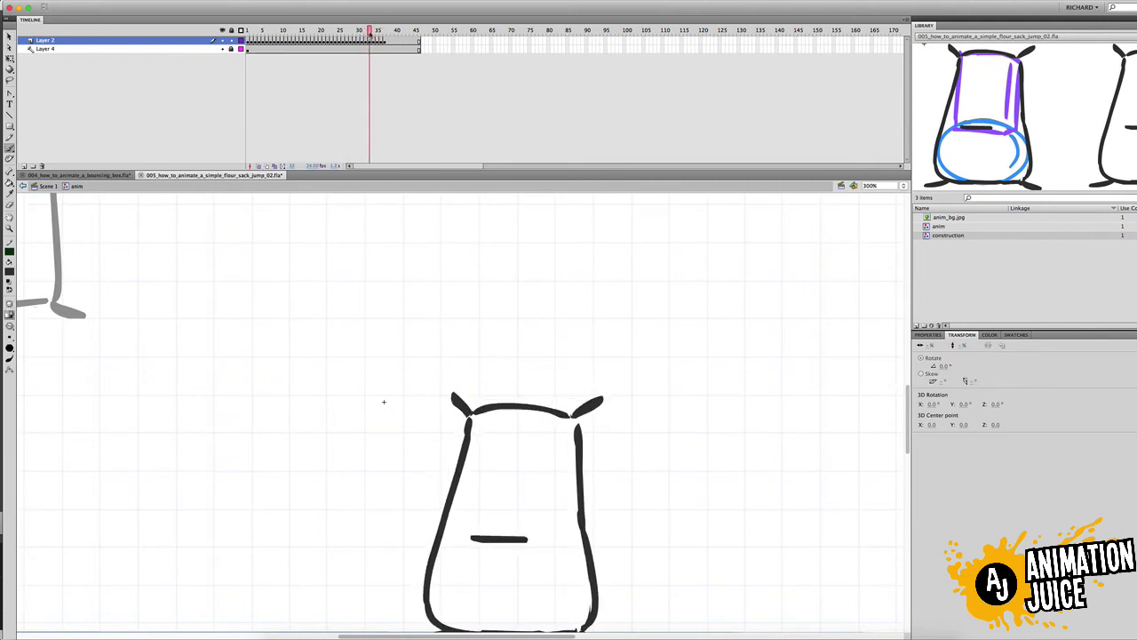
key("period")
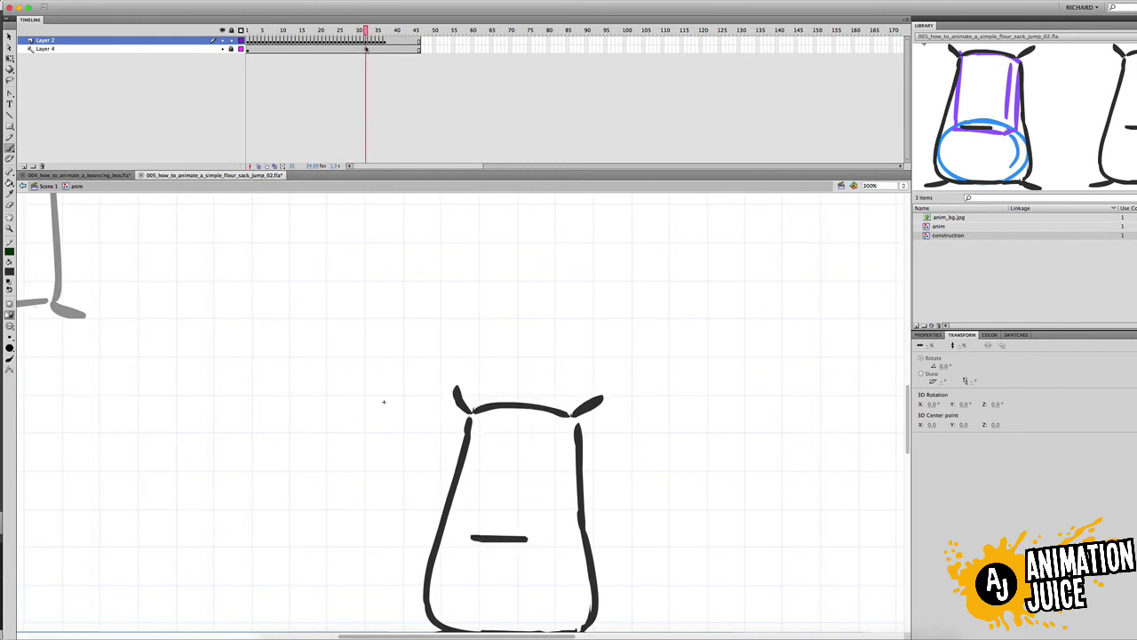
key("period")
key("period")
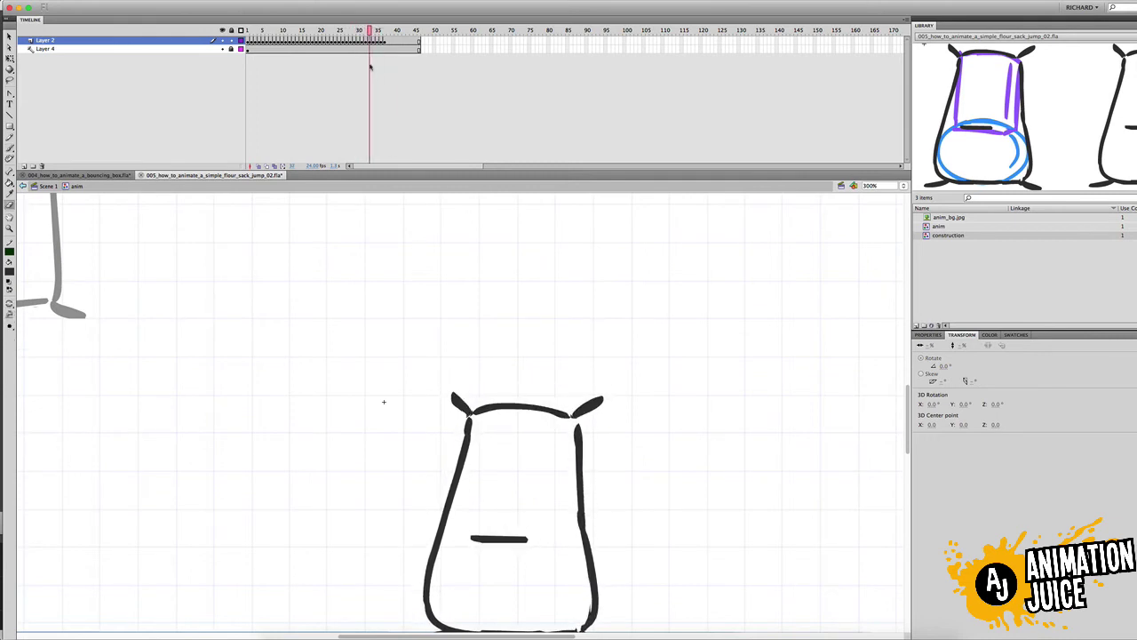
Play the settling frames in the timeline and test the movie to check the redrawn left ear.
mouse_move(371, 67)
left_mouse_down()
mouse_move(362, 45)
mouse_move(371, 73)
mouse_move(358, 69)
left_mouse_up()
key("v")
key("Return")
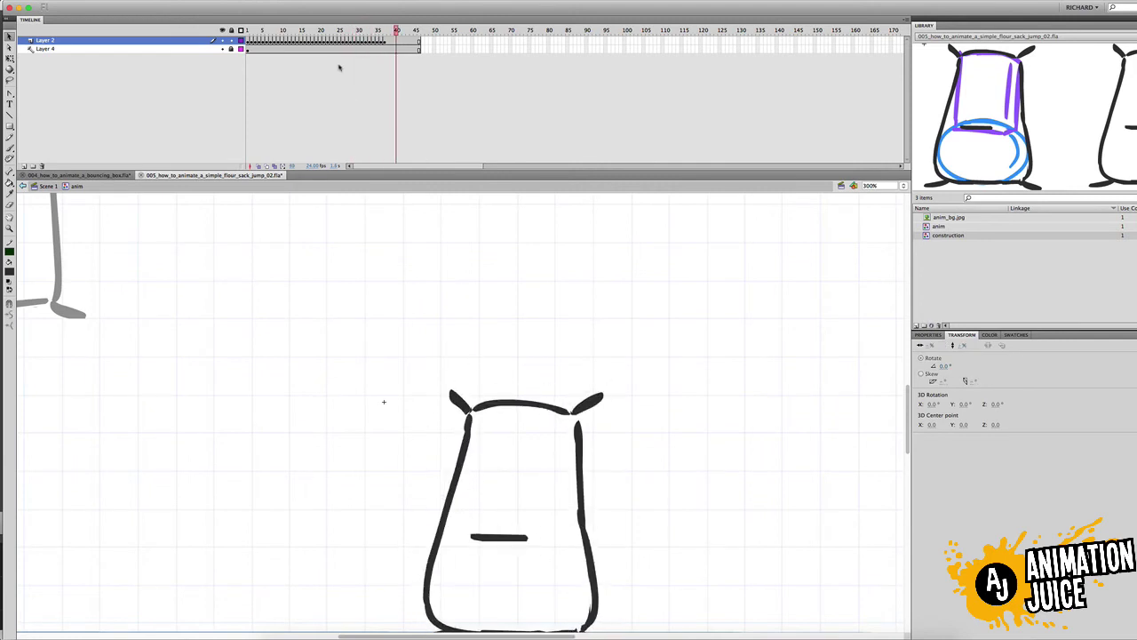
key("super+Return")
key("super+w")
Scrub through the airborne and landing frames at 150% zoom and test the movie twice to review the whole jump.
left_click(317, 31)
key("z")
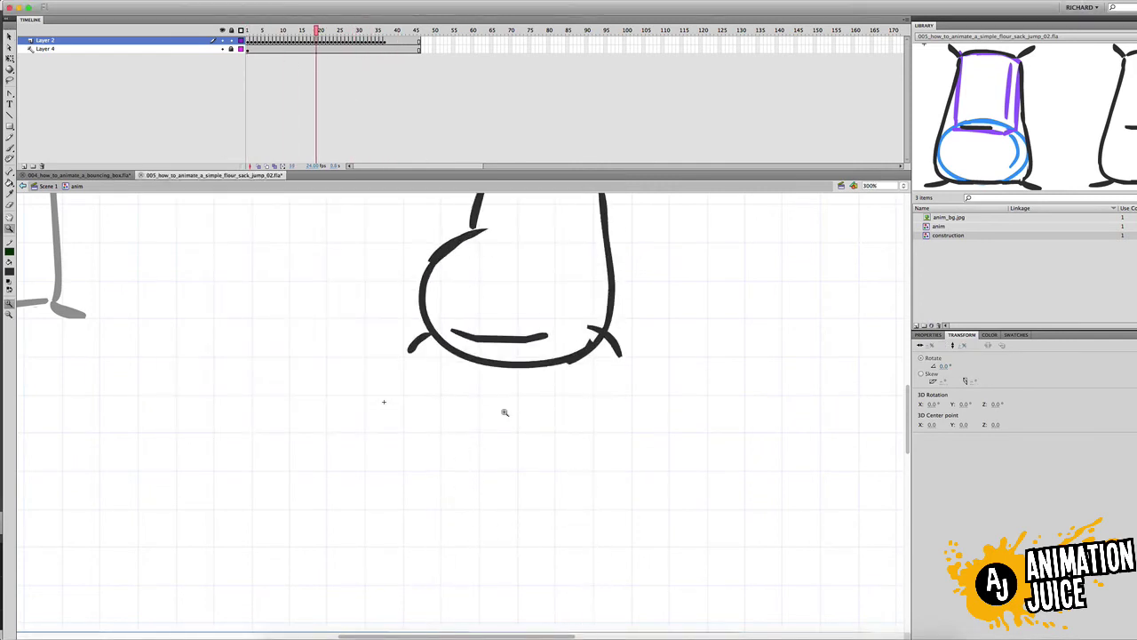
left_click(505, 412, "alt")
left_click_drag(286, 32, 365, 228)
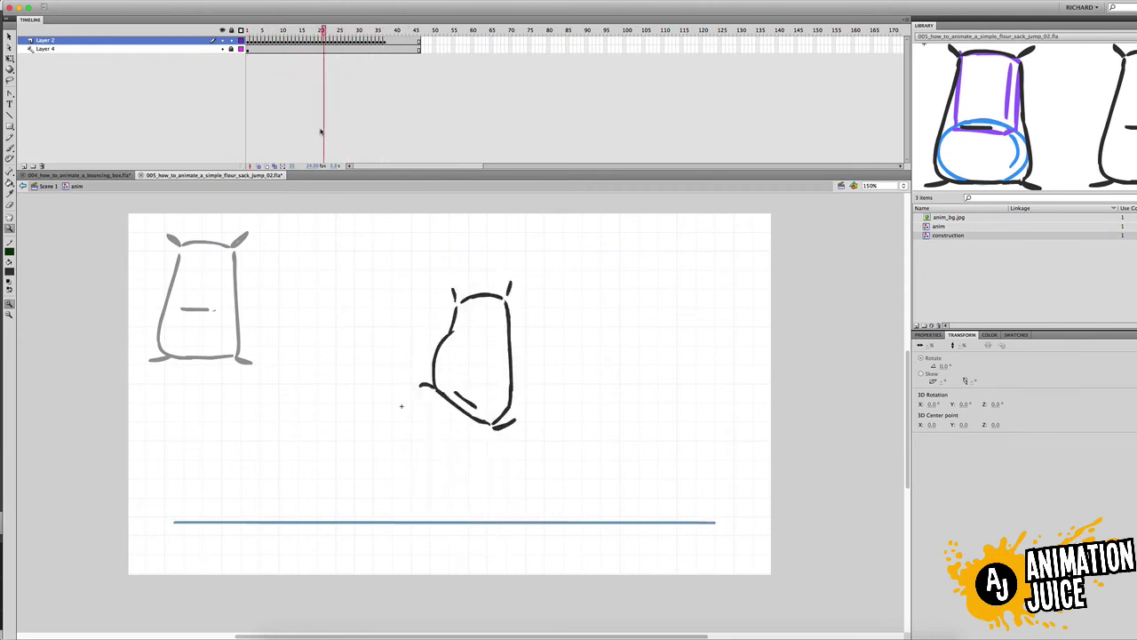
key("super+Return")
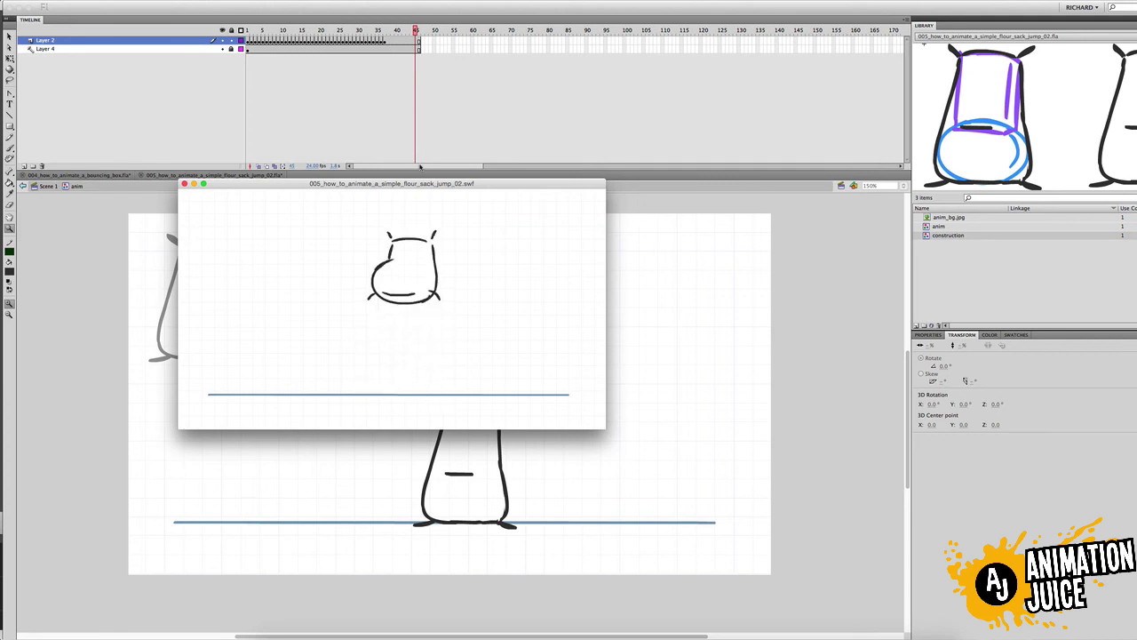
left_click(184, 184)
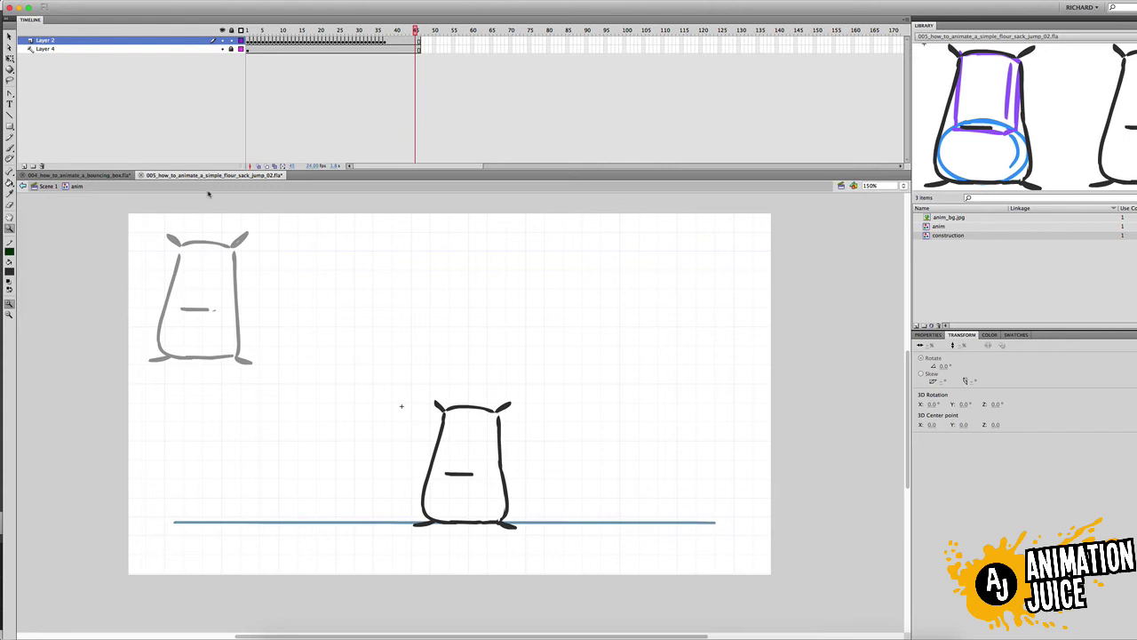
key("super+Return")
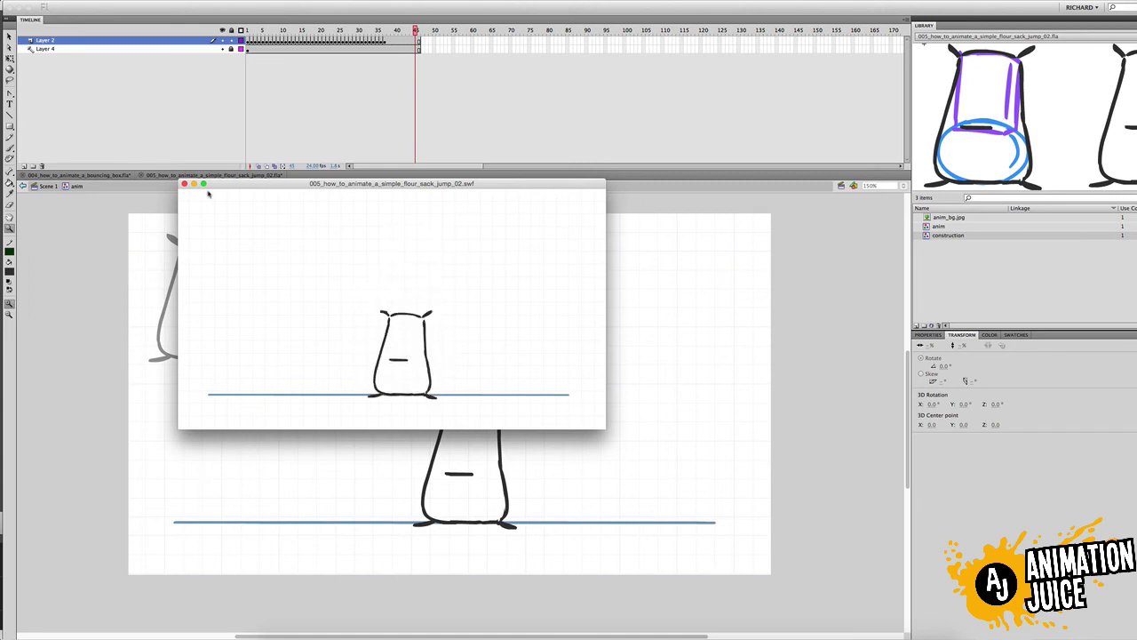
left_click(185, 184)
Adjust the right ear of the squashed landing pose on frame 25 with Free Transform.
left_click_drag(379, 31, 338, 124)
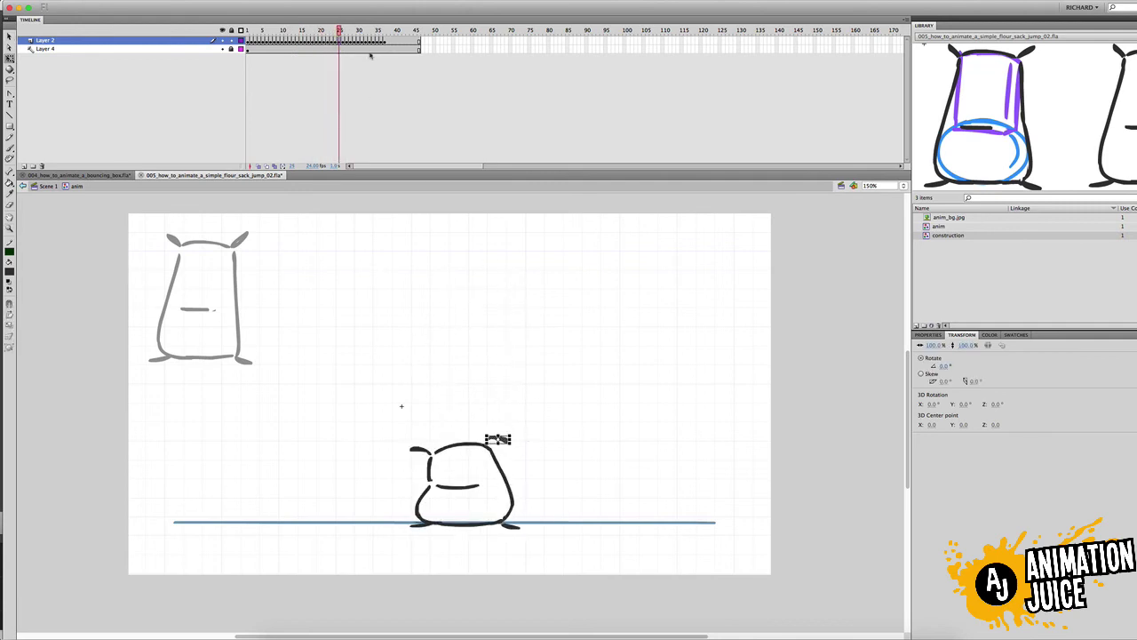
mouse_move(331, 31)
left_mouse_down()
mouse_move(333, 62)
mouse_move(335, 46)
left_mouse_up()
left_click(500, 439)
key("comma")
key("period")
left_click(501, 438)
key("v")
Redraw the right ear on frame 24 with the Brush, using onion skinning, and flip through the neighbouring landing frames.
key("comma")
key("b")
key("alt+shift+o")
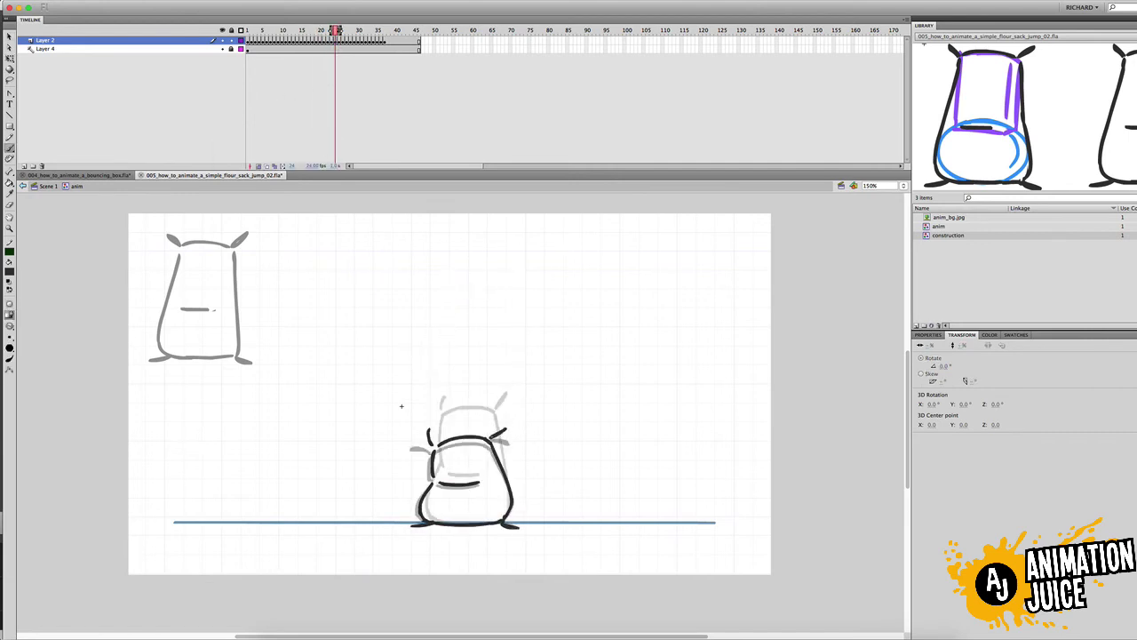
left_click(260, 166)
key("comma")
key("period")
key("period")
key("period")
key("comma")
key("comma")
key("comma")
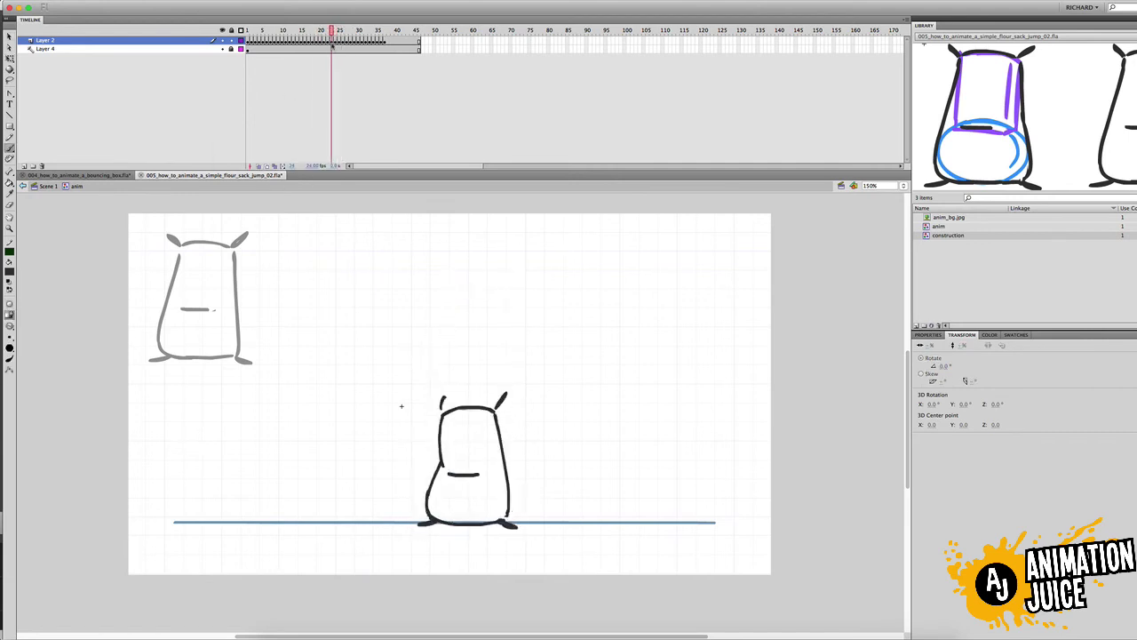
key("period")
Delete the right ear on frame 26 and step back through the landing poses to frame 22.
key("v")
left_click_drag(326, 32, 341, 36)
key("comma")
key("period")
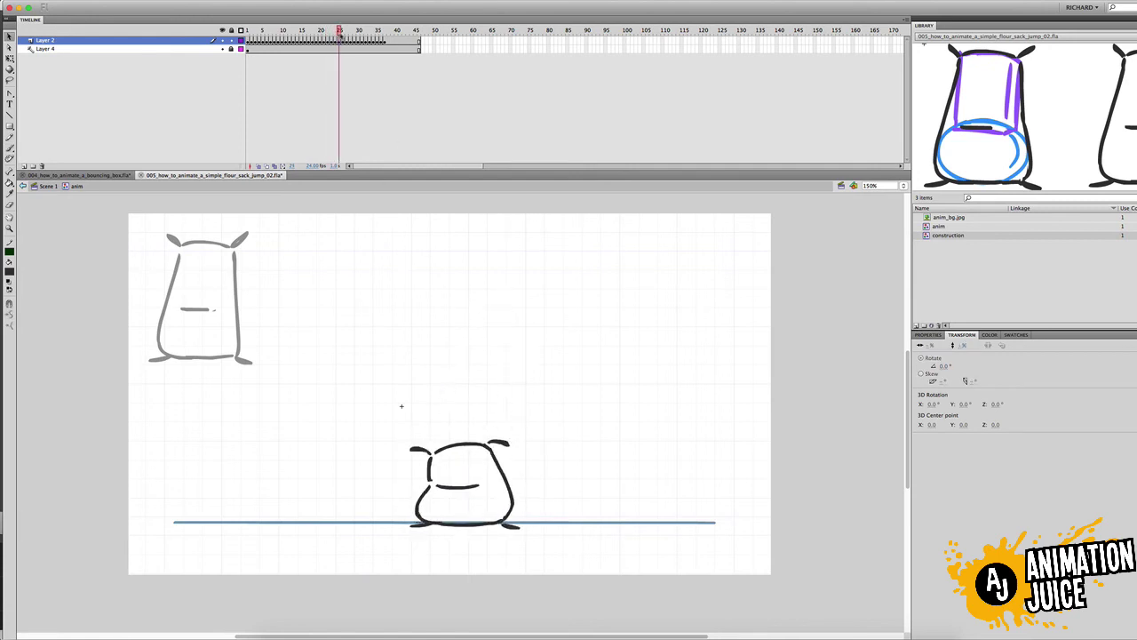
key("period")
key("Delete")
key("period")
key("comma")
key("comma")
key("comma")
key("comma")
key("comma")
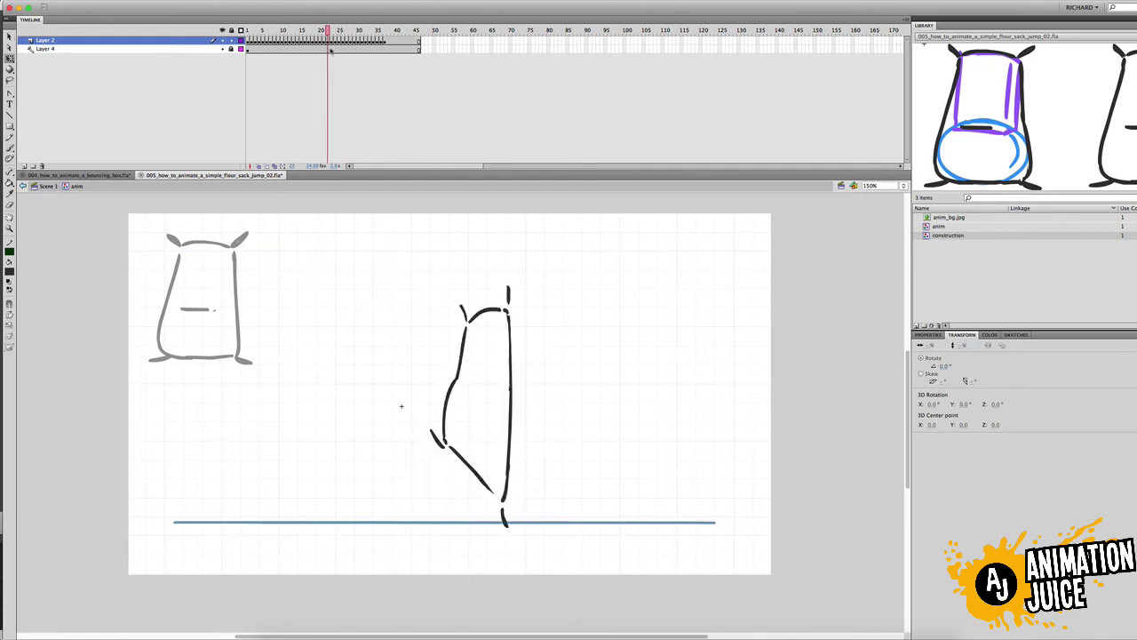
Redraw the right ear of the squashed landing pose on frame 26 with the Brush, checking neighbouring frames with onion skinning.
key("period")
key("period")
key("period")
key("period")
key("b")
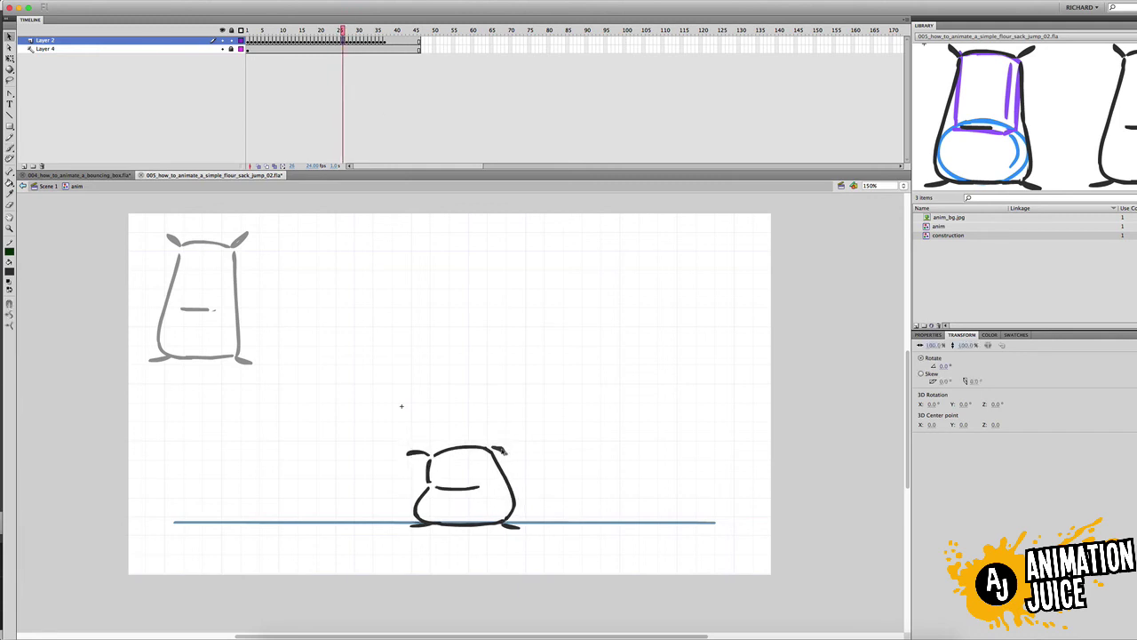
mouse_move(342, 34)
left_mouse_down()
mouse_move(344, 55)
mouse_move(355, 55)
mouse_move(344, 56)
left_mouse_up()
key("v")
left_click(258, 166)
key("b")
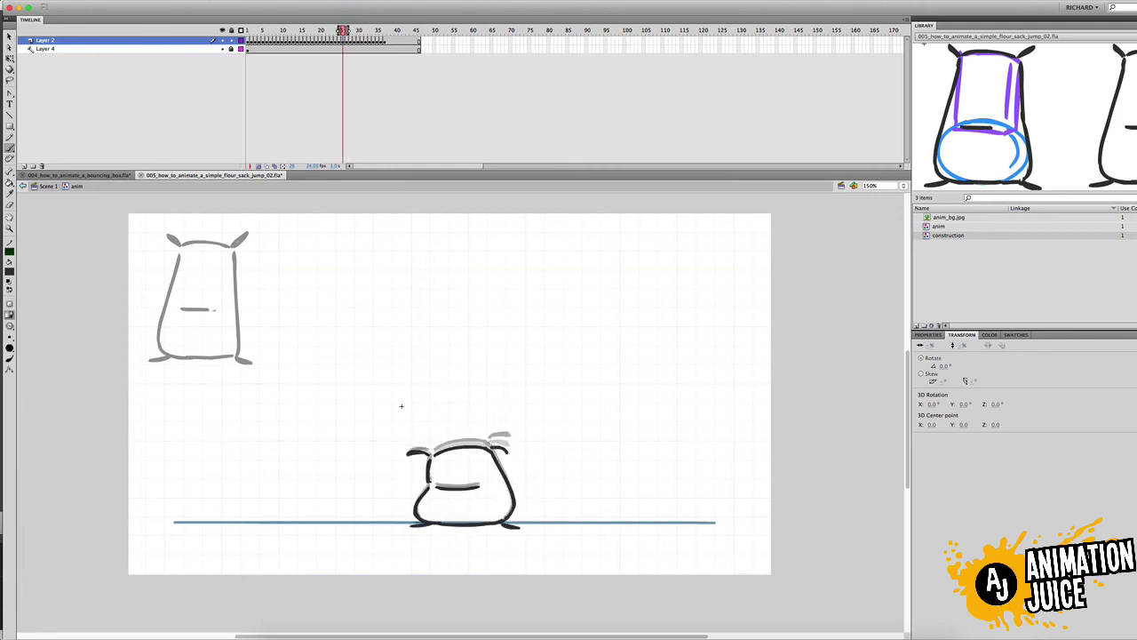
left_click(259, 166)
Delete the right ear on frame 27 and redraw it drooping with the Brush, guided by onion skinning.
left_click(346, 32)
key("v")
left_click(501, 434)
key("Delete")
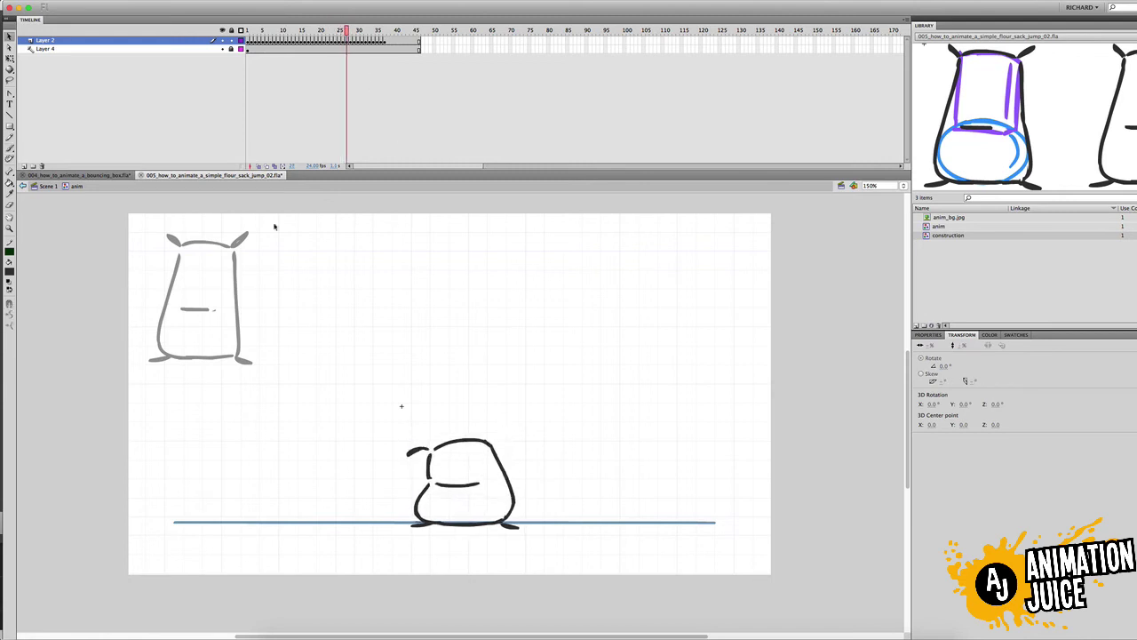
left_click(259, 167)
key("b")
left_click_drag(492, 440, 509, 435)
left_click(258, 167)
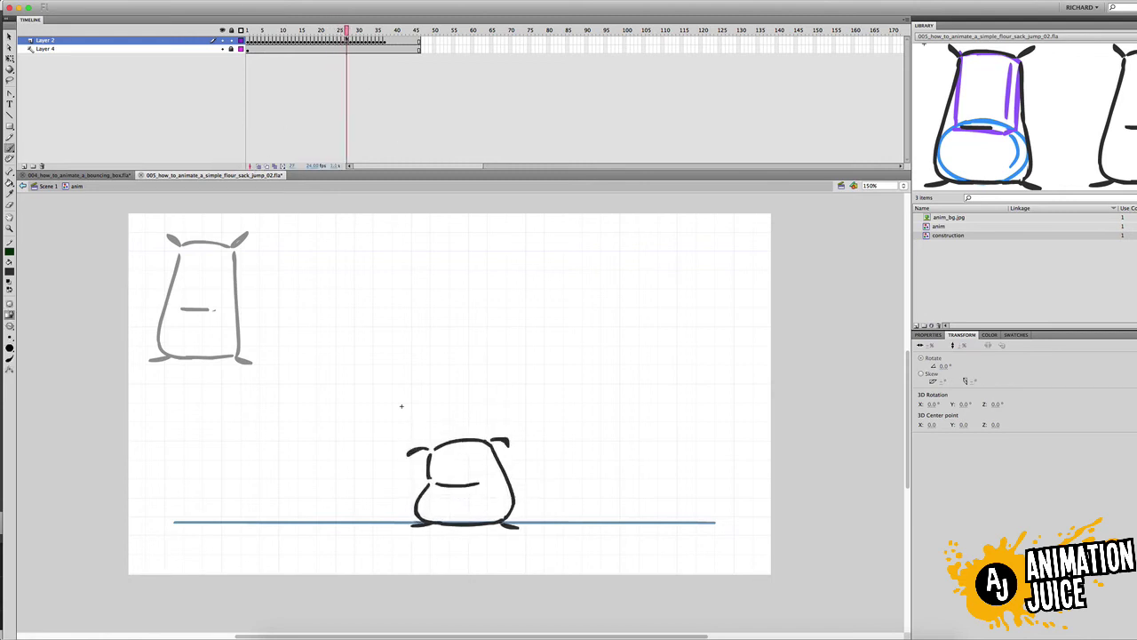
Rotate the right ear slightly counter-clockwise on frame 31 with Free Transform.
left_click_drag(346, 34, 358, 87)
key("q")
left_click(502, 403)
left_click(358, 32)
left_click(504, 400)
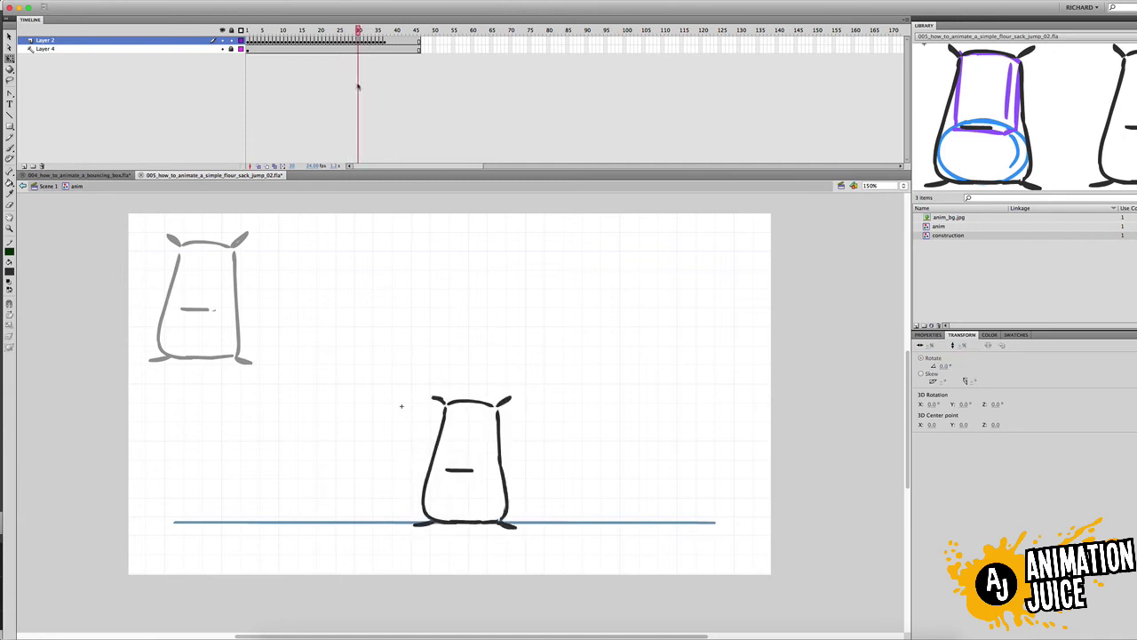
left_click(525, 409, "super")
left_click(432, 398)
left_click_drag(442, 381, 440, 380)
Rotate the right ear on frame 30 about 12° counter-clockwise with Free Transform.
left_click_drag(362, 32, 358, 49)
key("v")
left_click(421, 392)
key("q")
left_click_drag(442, 382, 438, 376)
left_click_drag(358, 33, 362, 34)
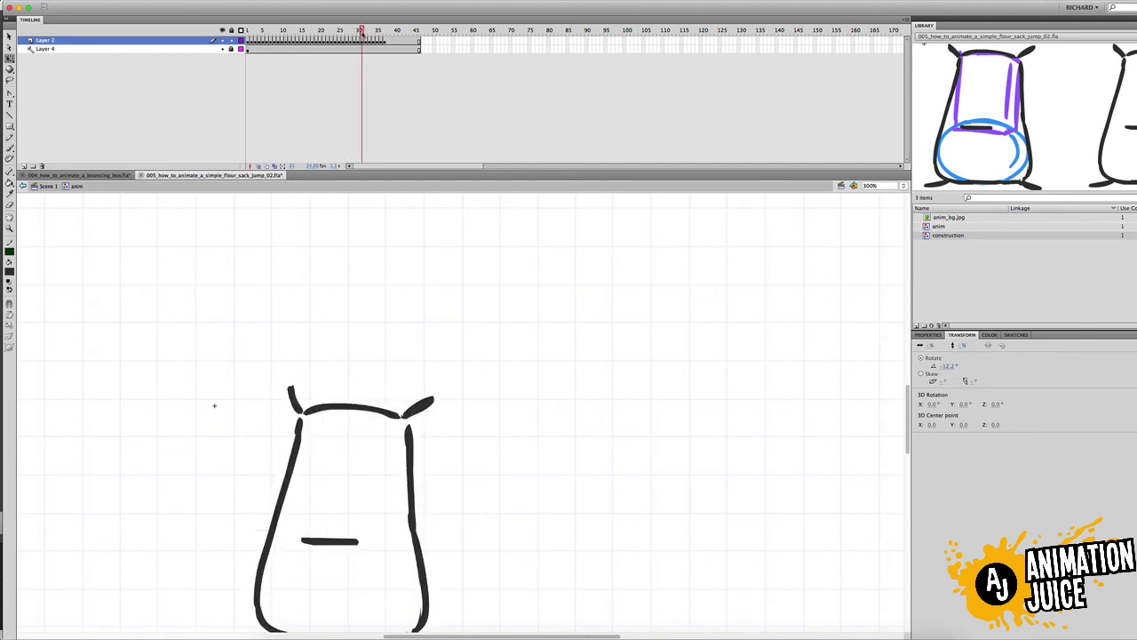
Adjust the right ear on frame 32 and scrub through the remaining settling frames.
left_click(362, 49)
left_click_drag(363, 37, 365, 38)
key("l")
left_click_drag(433, 390, 404, 410)
left_click_drag(366, 32, 388, 106)
left_click_drag(451, 490, 462, 433)
key("v")
Redraw the right ear as a curled stroke on frames 27 and 28 with the Brush, using onion skinning.
left_click_drag(399, 32, 347, 107)
left_click(259, 166)
key("b")
left_click_drag(407, 415, 427, 421)
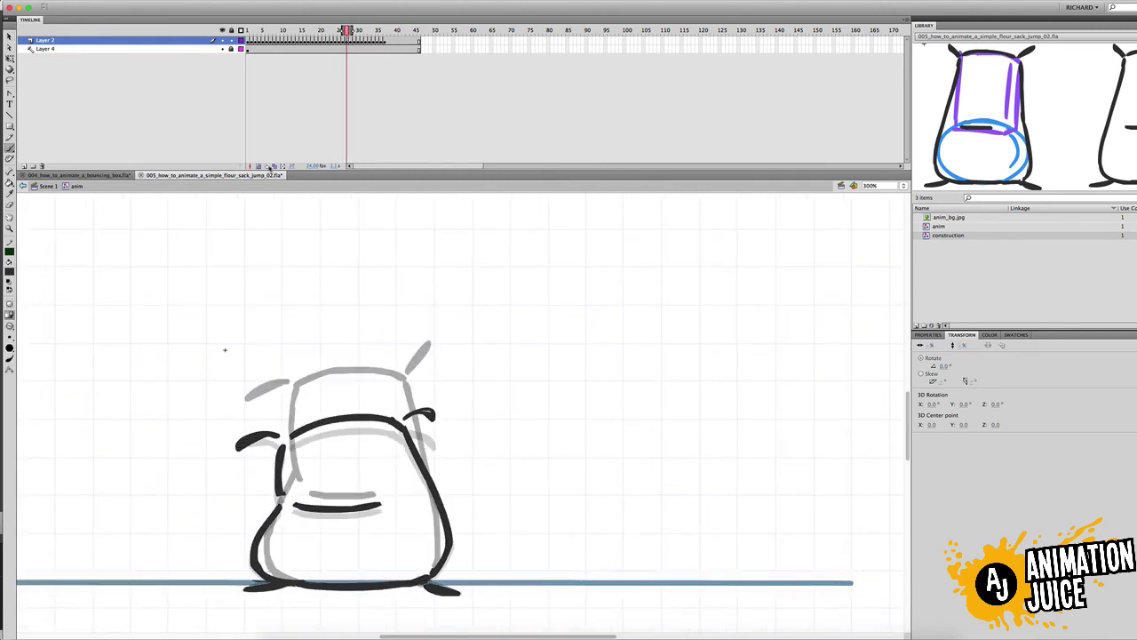
key("Return")
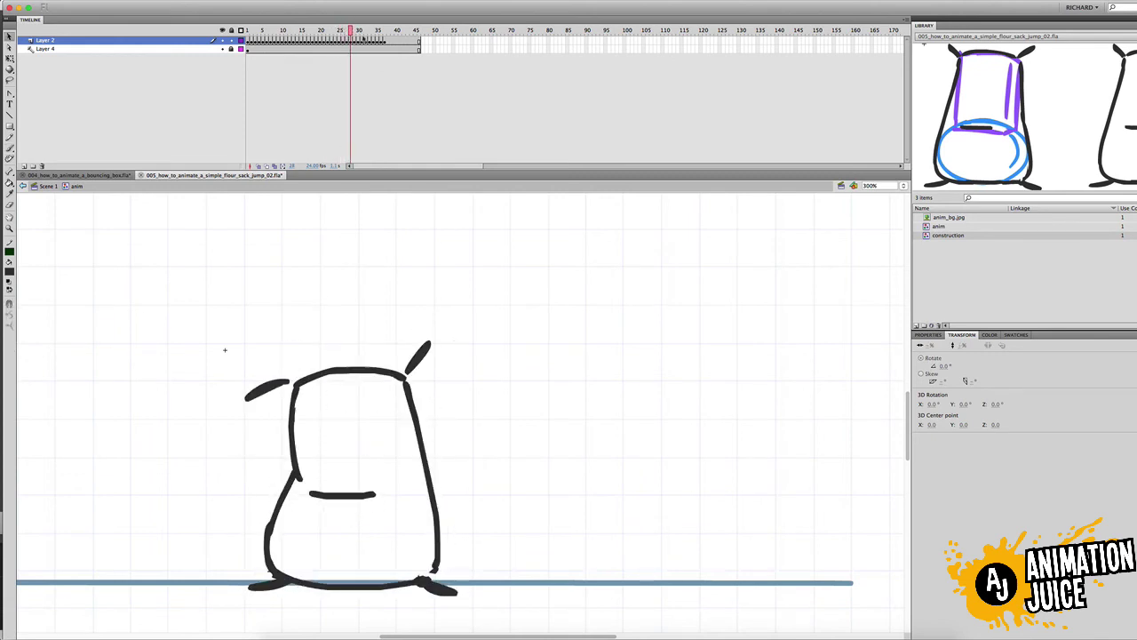
key("Return")
key("alt+shift+o")
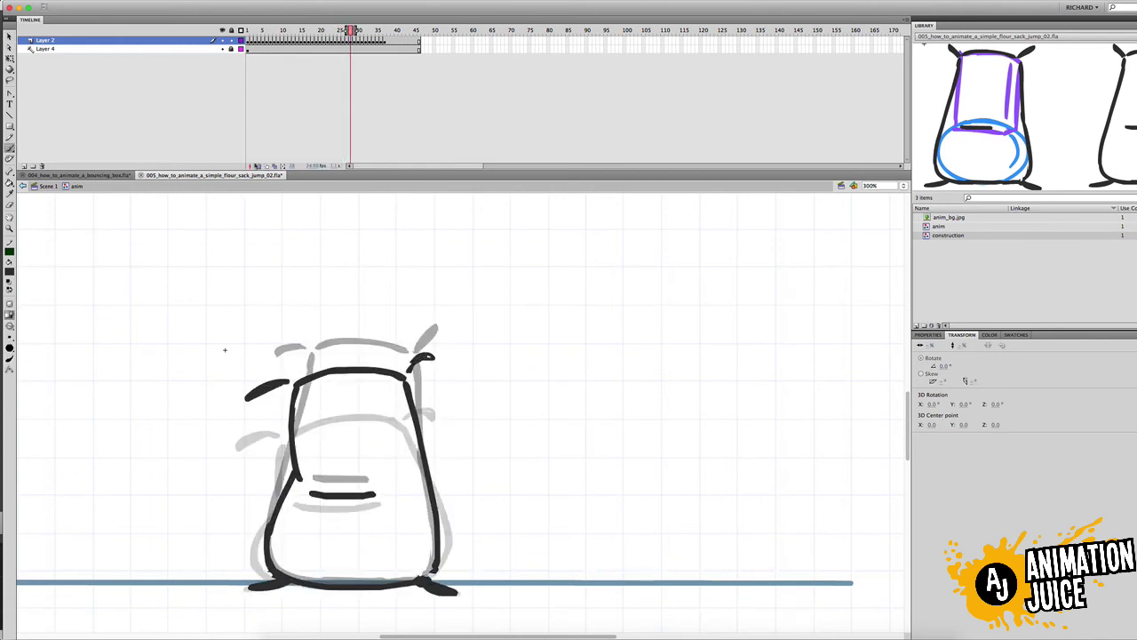
left_click(258, 166)
Test the movie to review the reworked ears, close the preview and save the file from frame 1.
left_click_drag(351, 31, 391, 92)
key("z")
left_click(413, 474, "alt")
key("super+Return")
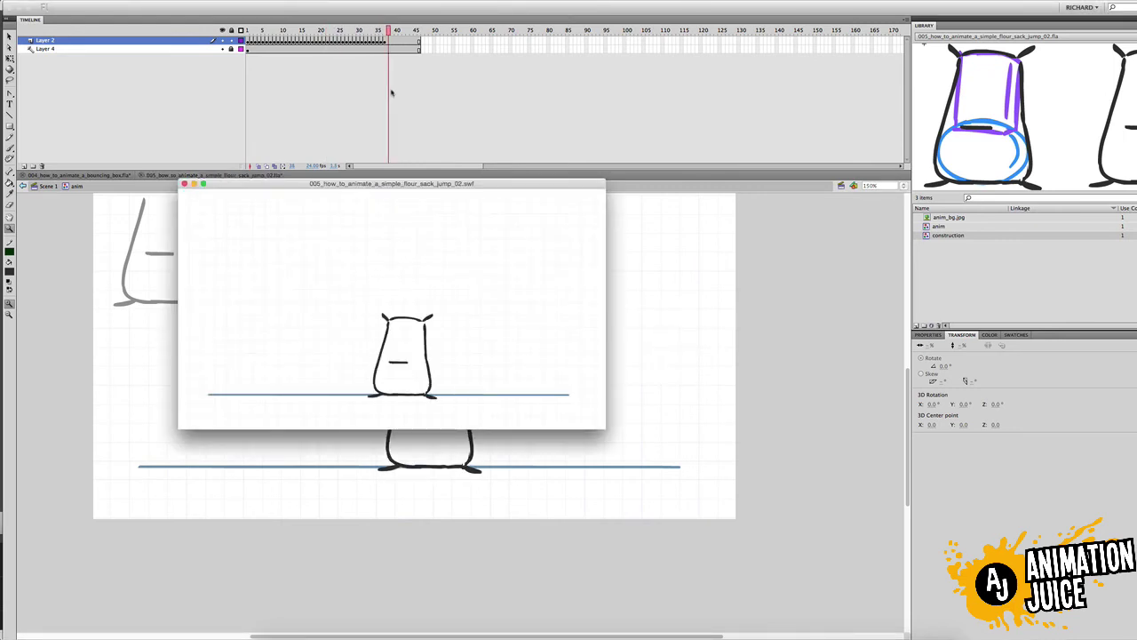
key("super+w")
left_click(248, 31)
key("super+s")
Rotate the right ear slightly clockwise on frames 34 and 35 with Free Transform.
left_click_drag(282, 32, 365, 291)
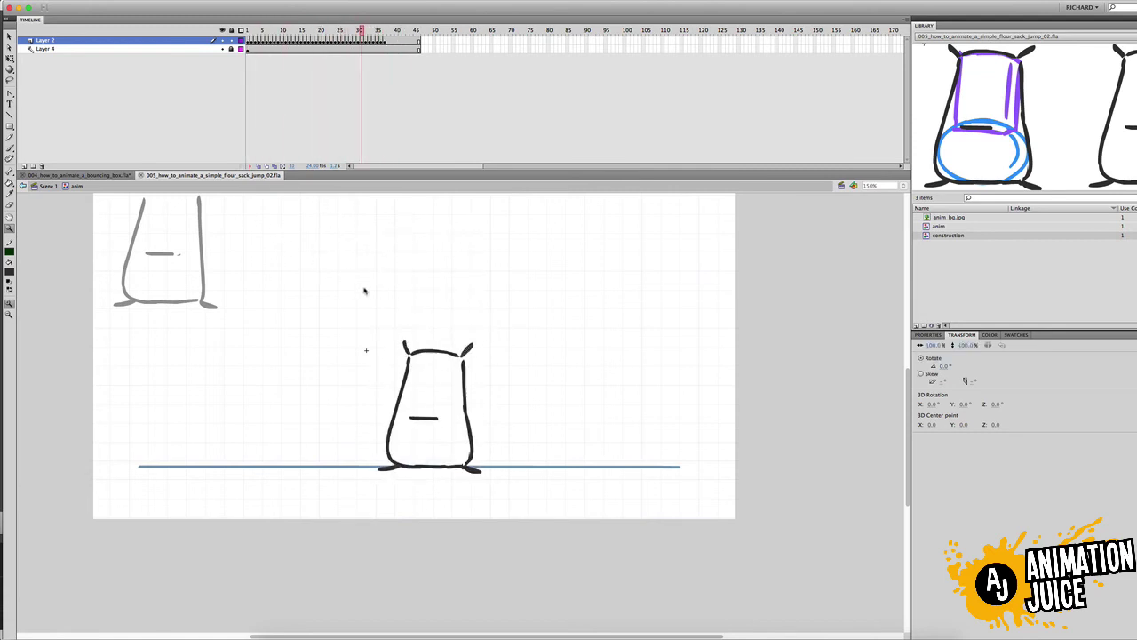
left_click(491, 405)
key("q")
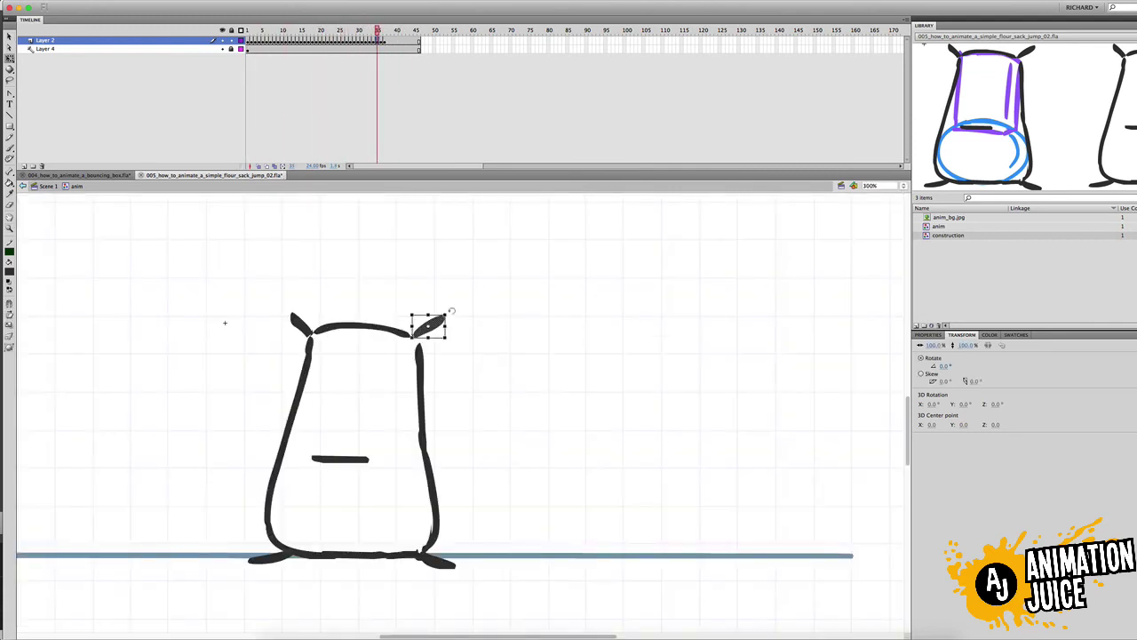
left_click_drag(379, 33, 374, 33)
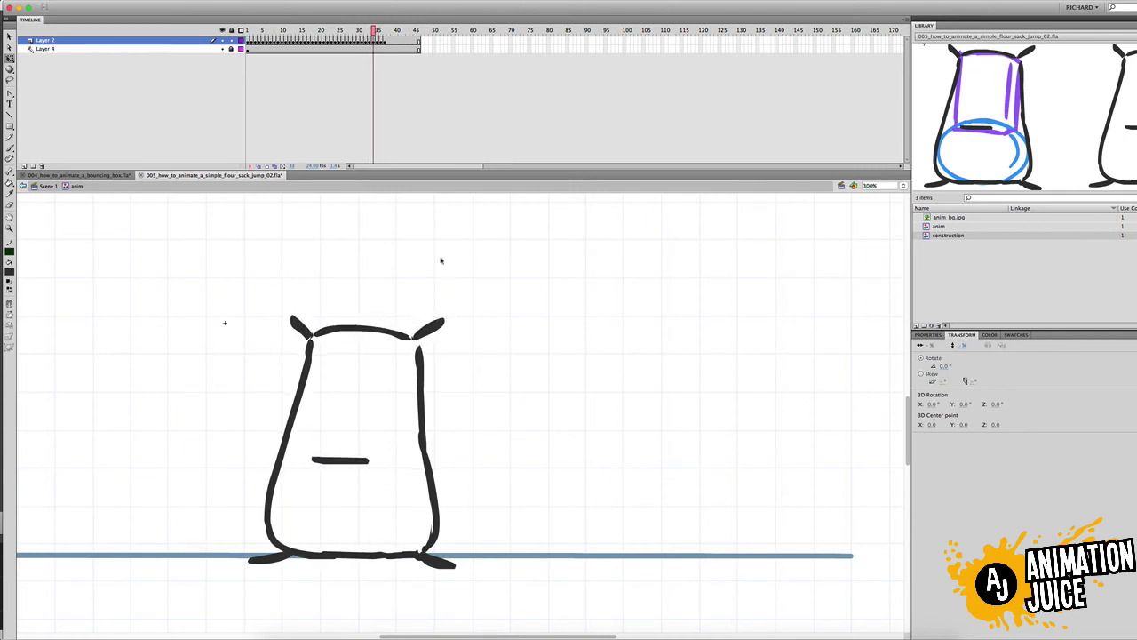
left_click(432, 327)
left_click_drag(453, 307, 413, 343)
key("period")
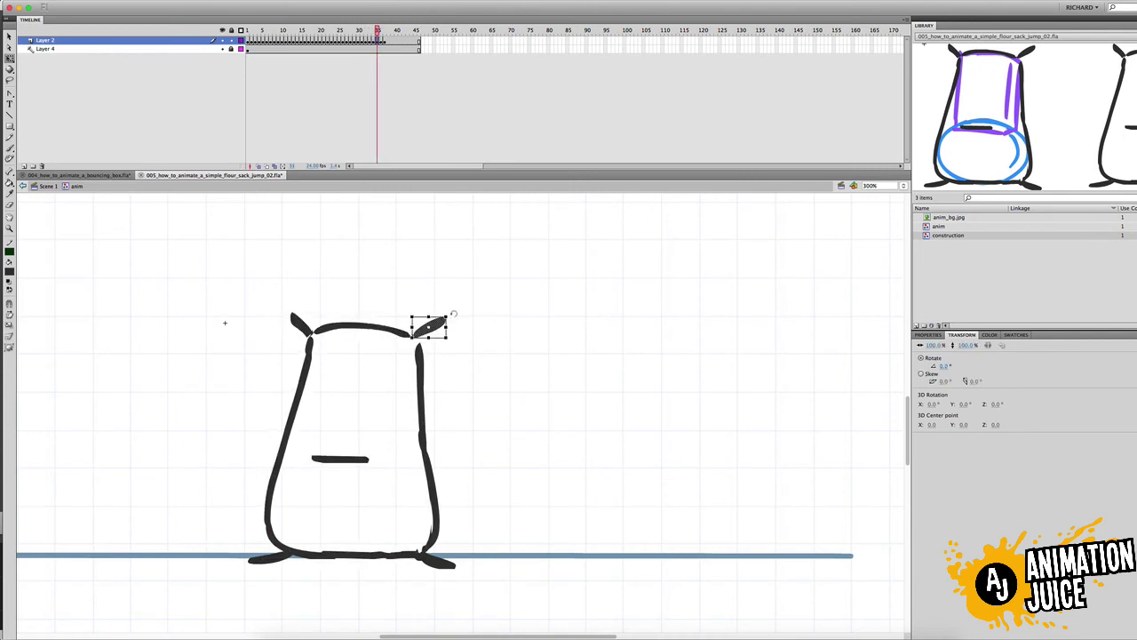
Rotate the right ear slightly clockwise on frames 36 and 37.
left_click_drag(377, 32, 379, 61)
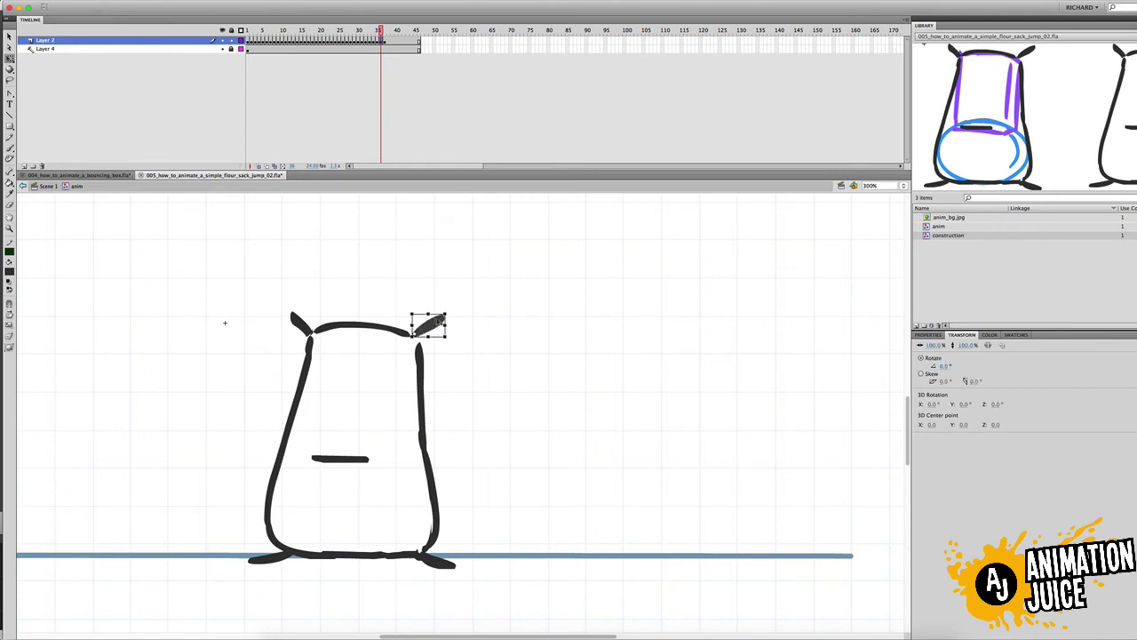
left_click_drag(449, 310, 452, 315)
left_click_drag(382, 32, 383, 40)
left_click_drag(453, 315, 454, 318)
Insert keyframes on frames 38 and 39 of the sack layer and select the right ear there.
key("period")
key("F6")
key("period")
key("F6")
key("v")
left_click(440, 330)
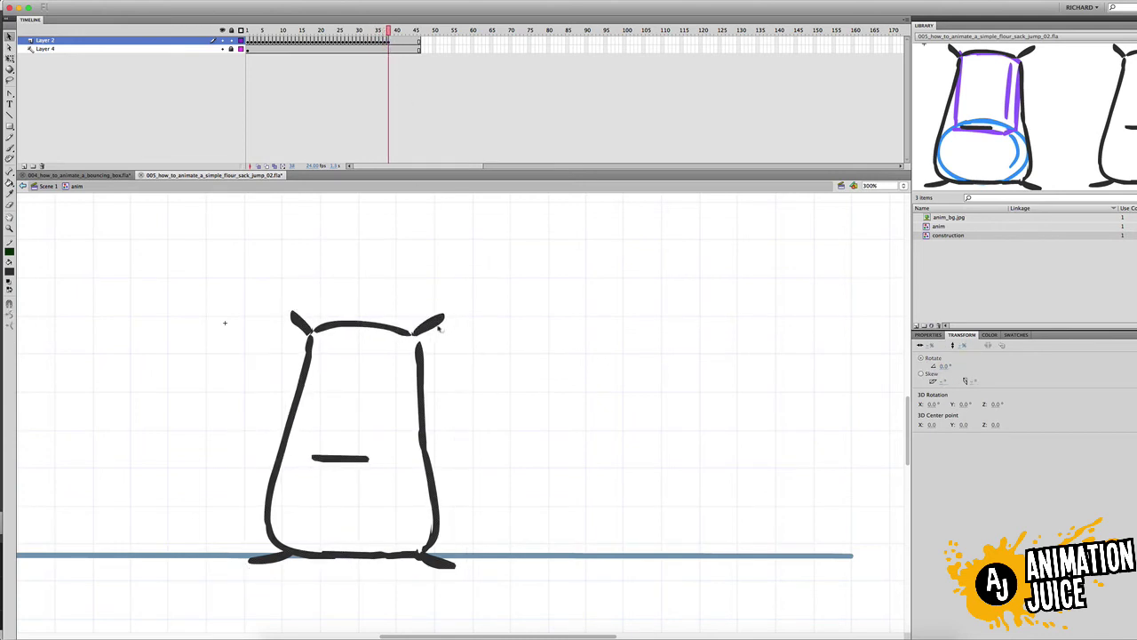
key("period")
left_click(427, 324)
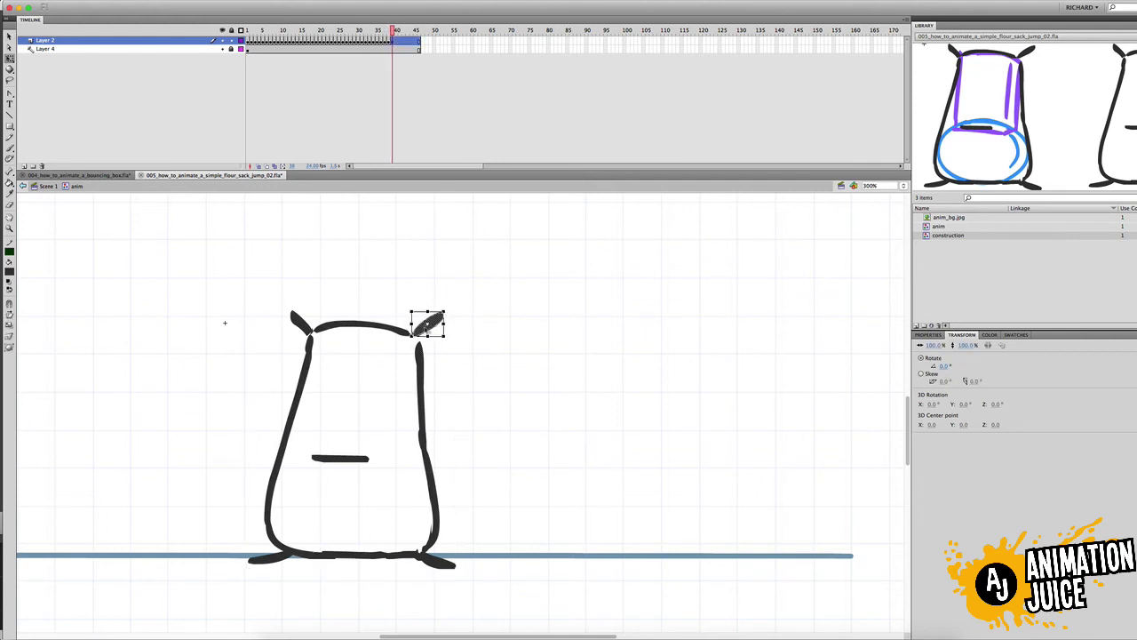
Test the movie to check the extended ear settle and close the preview.
left_click_drag(393, 39, 385, 85)
key("super+Return")
left_click(185, 183)
left_click(372, 31)
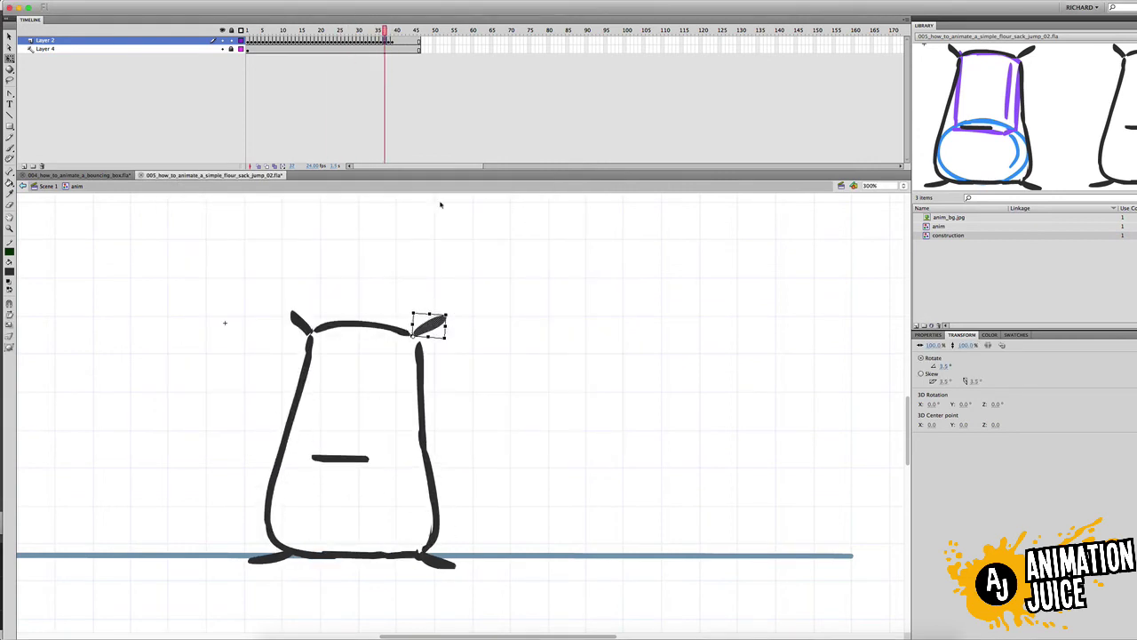
Rotate the right ear on frame 38 about 2.7° clockwise and compare it with frames 36 and 37.
left_click_drag(384, 32, 389, 64)
key("super+a")
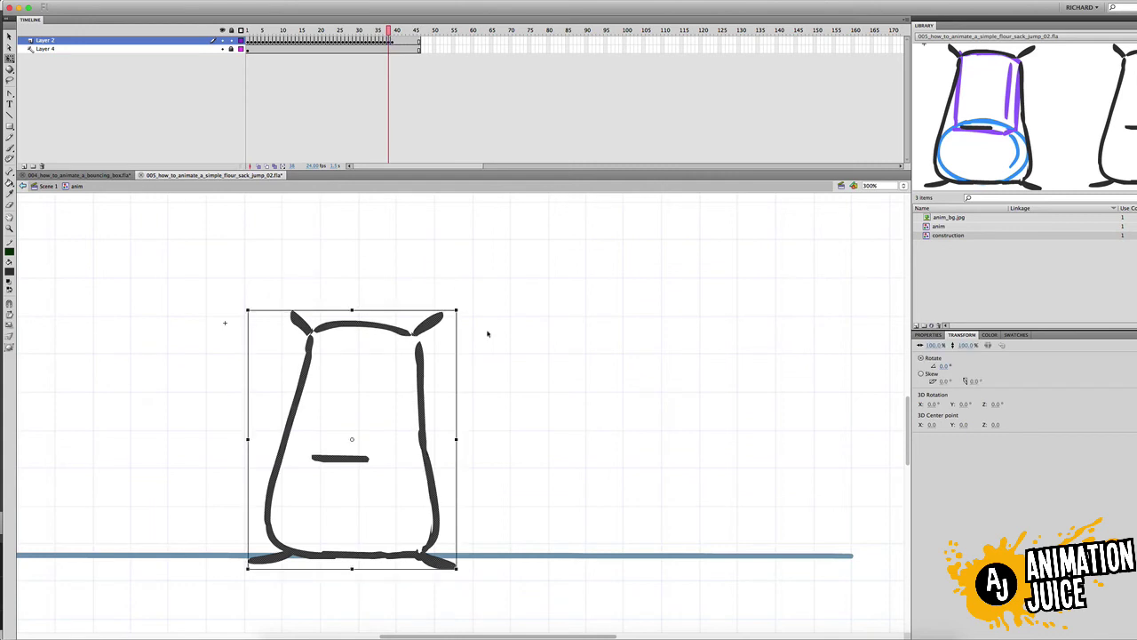
left_click(487, 334)
left_click(431, 322)
left_click_drag(451, 308, 455, 318)
mouse_move(388, 32)
left_mouse_down()
mouse_move(389, 80)
mouse_move(382, 36)
left_mouse_up()
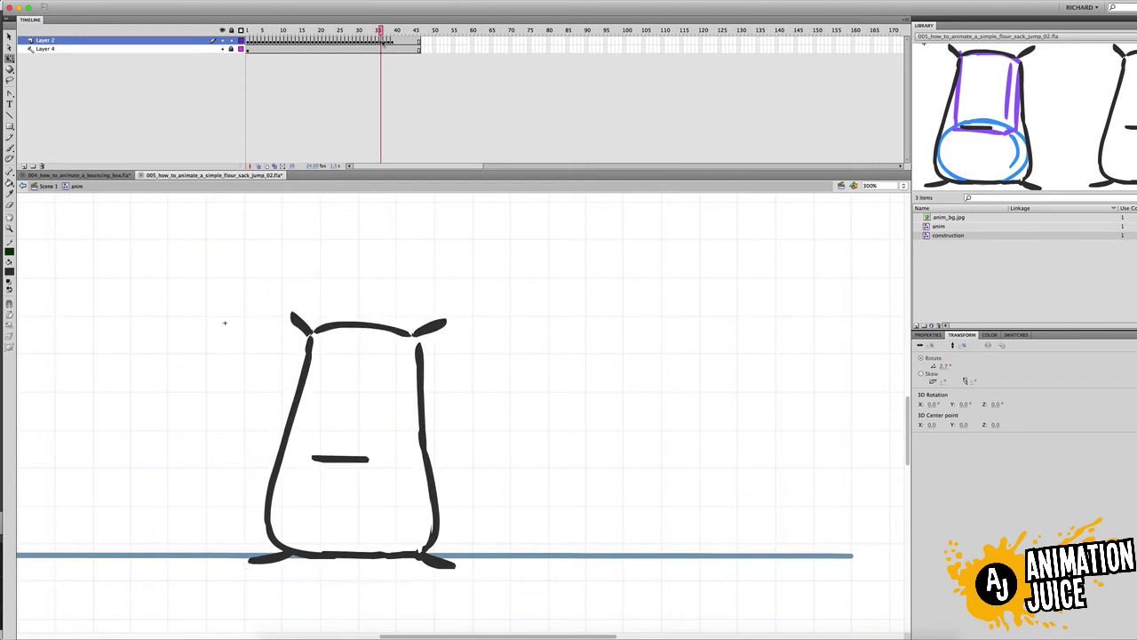
left_click_drag(382, 32, 385, 60)
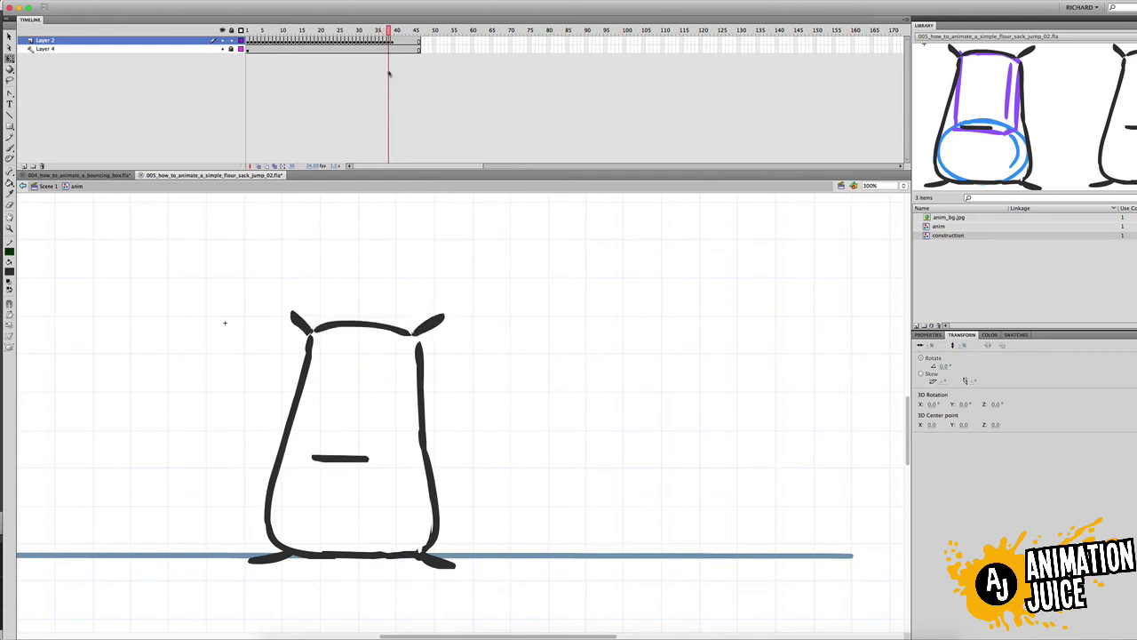
Check the right ear on frame 39 up close and add a keyframe on frame 40.
left_click(391, 42)
left_click(429, 324)
left_click_drag(392, 48, 393, 106)
key("z")
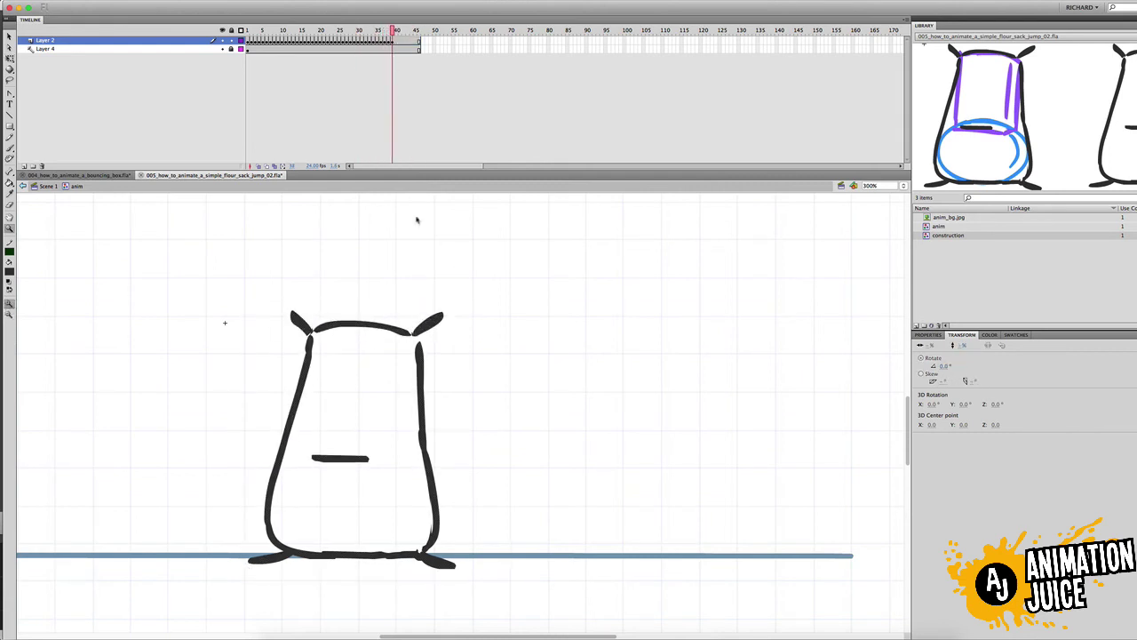
left_click(441, 329)
key("q")
left_click(437, 398)
left_click(396, 42)
mouse_move(392, 31)
left_mouse_down()
mouse_move(367, 81)
mouse_move(395, 44)
left_mouse_up()
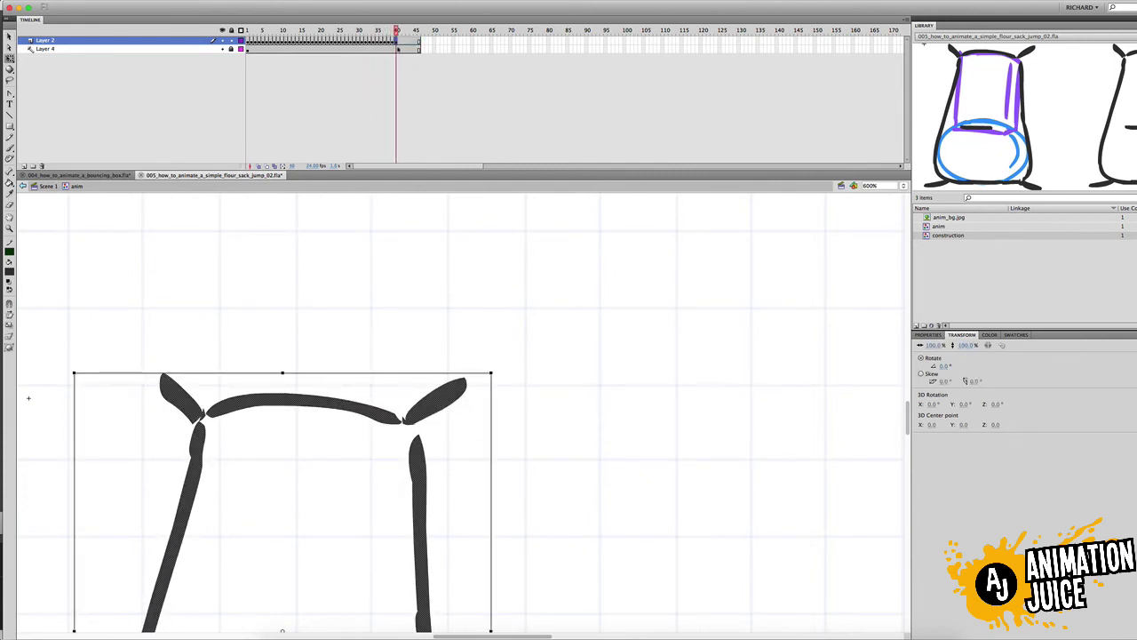
Move the right ear's transformation point to its base on frame 38 and rotate the ear slightly clockwise.
key("comma")
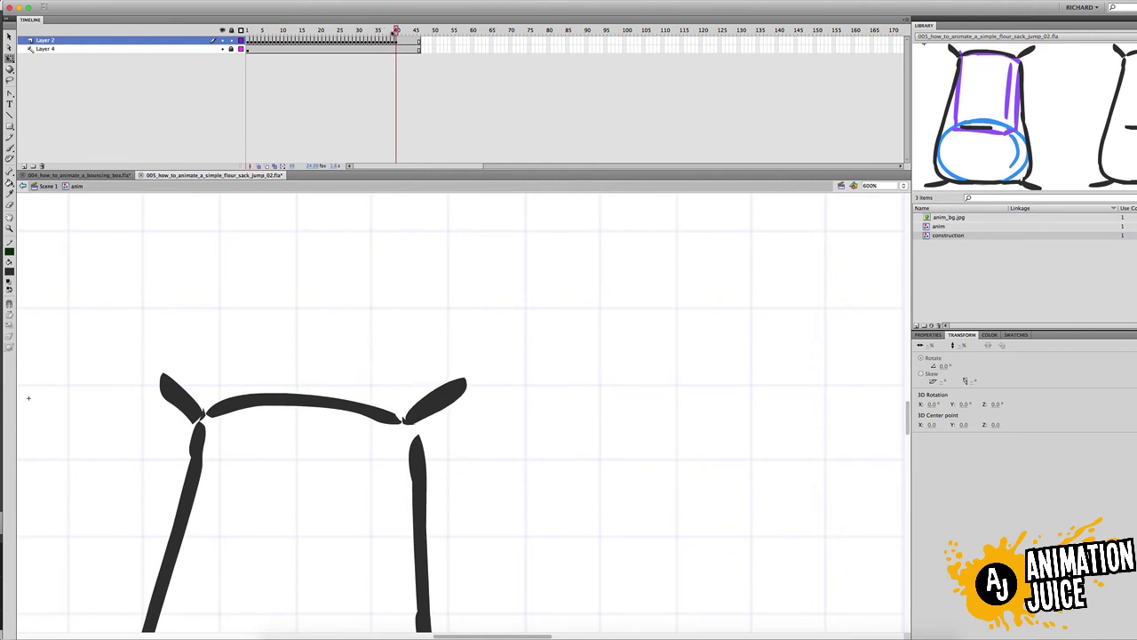
left_click(407, 424)
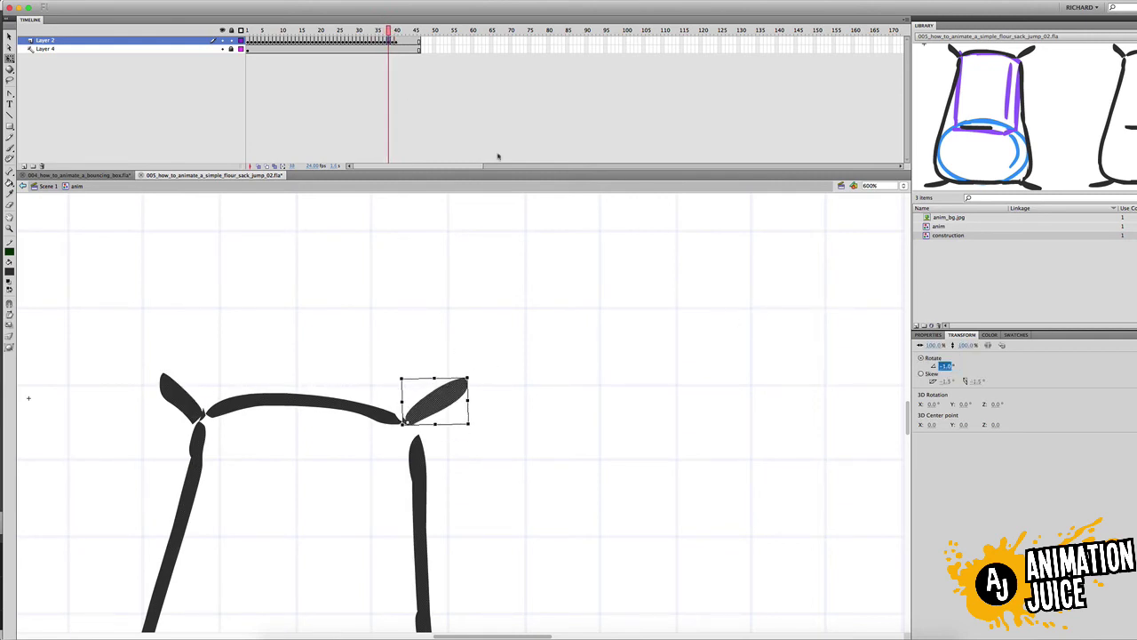
key("comma")
key("period")
key("period")
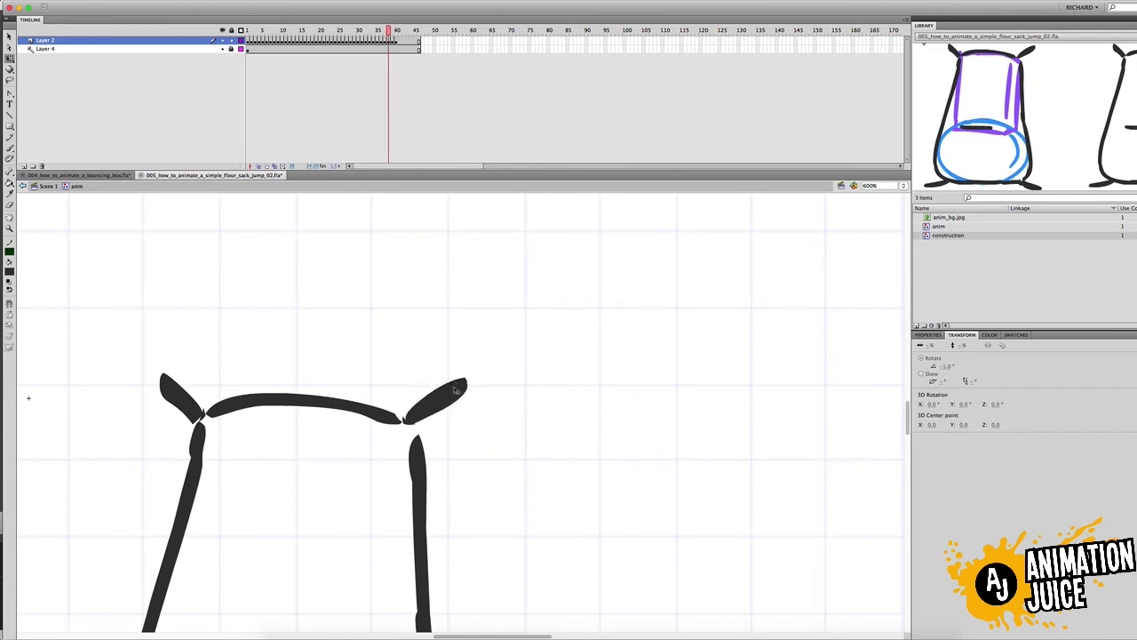
left_click(456, 390)
left_click_drag(435, 401, 406, 422)
left_click_drag(470, 376, 473, 383)
Test the movie at 150% zoom, close the preview and scrub through the jump from frame 1.
left_click_drag(389, 31, 411, 59)
key("z")
left_click(452, 448, "alt")
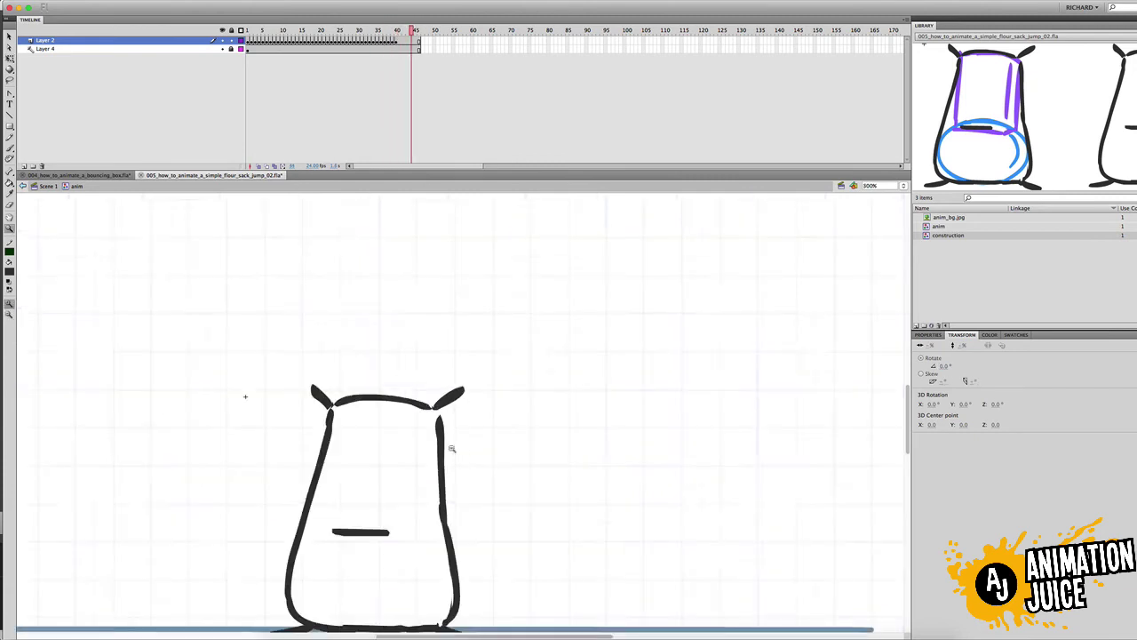
left_click(451, 448, "alt")
key("ctrl+Return")
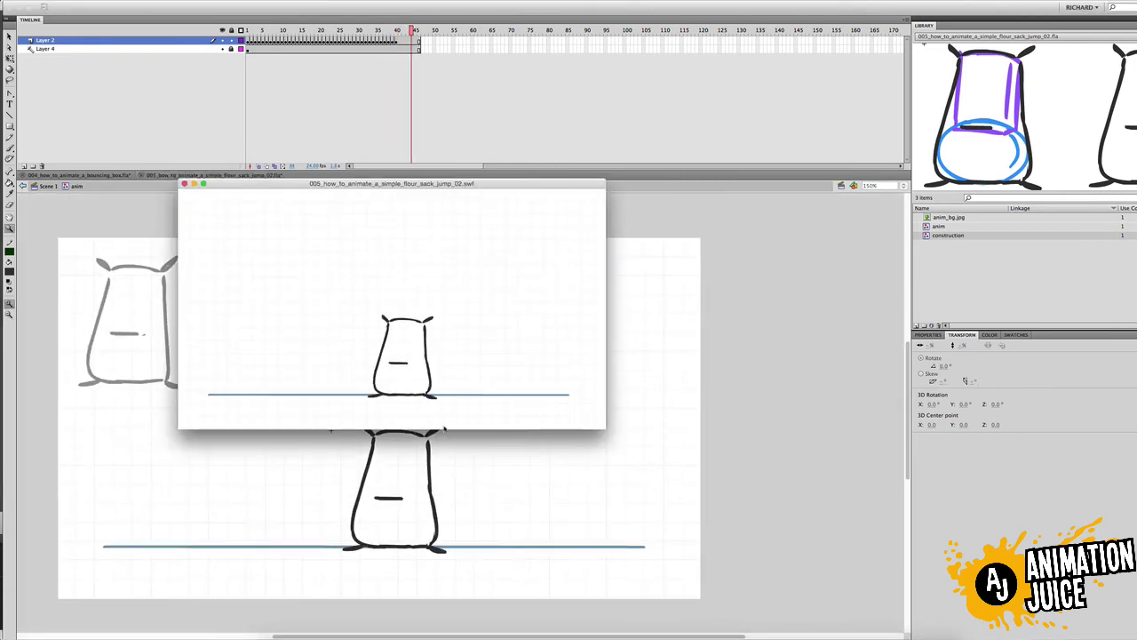
left_click(185, 184)
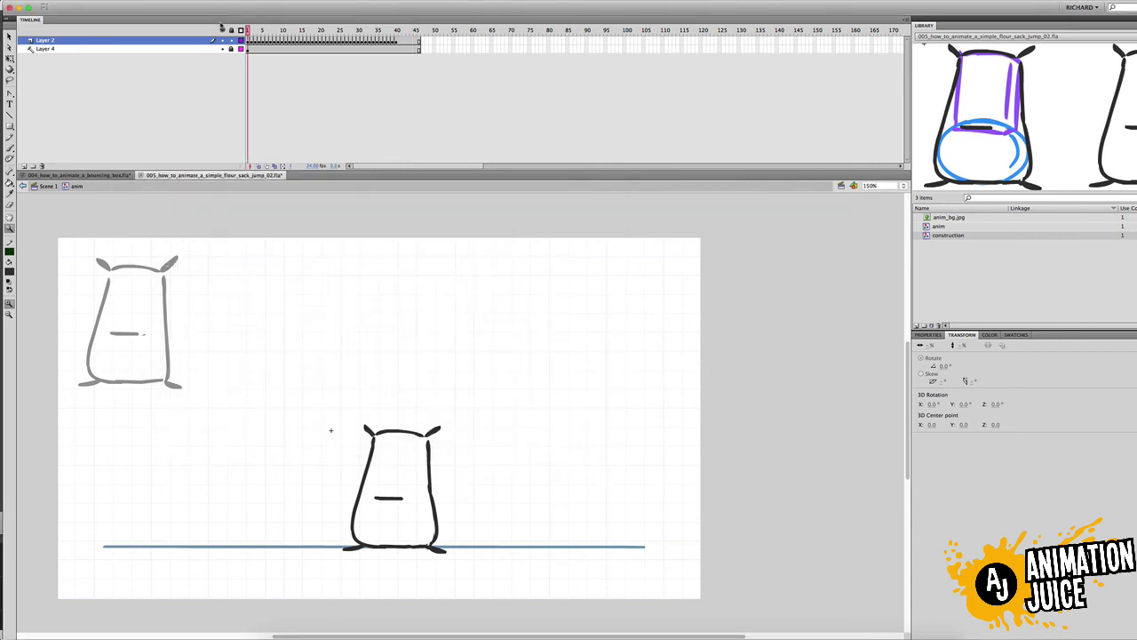
left_click_drag(249, 31, 383, 124)
left_click_drag(260, 32, 292, 75)
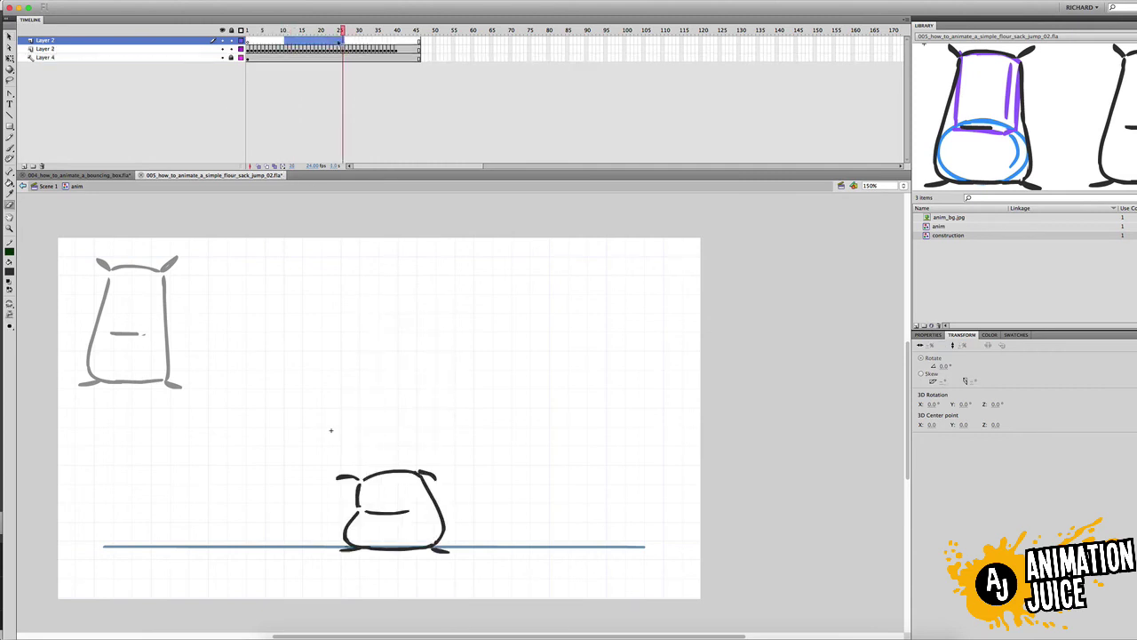
Fill frames 10 to 26 of the new top layer with keyframes and turn on onion skinning at frame 11.
left_click(285, 30)
left_click(258, 166)
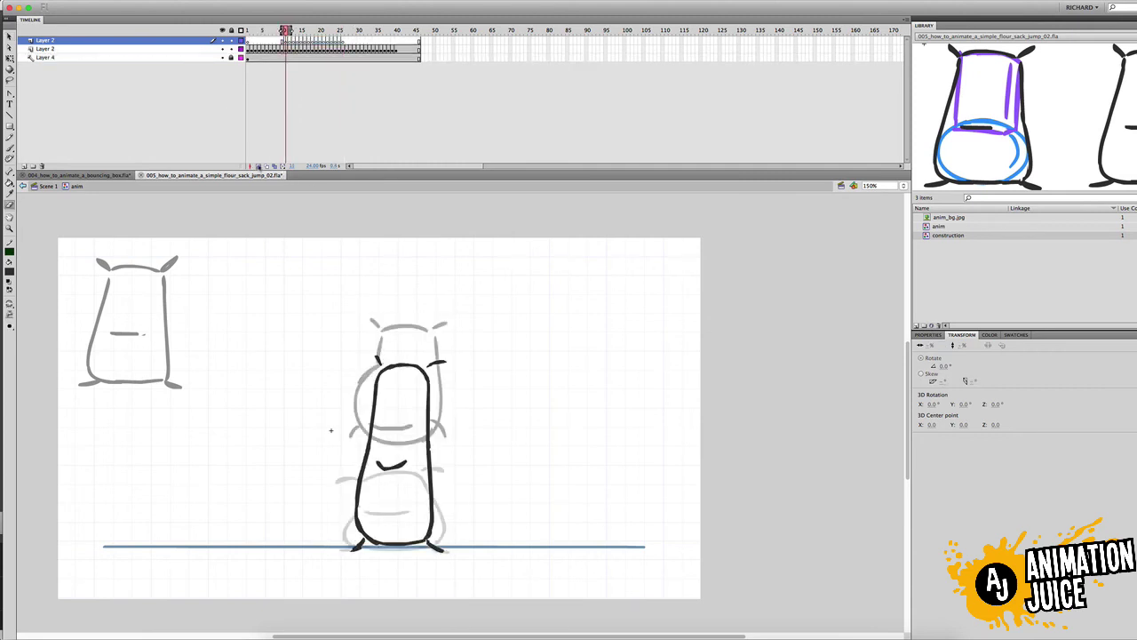
key("period")
key("period")
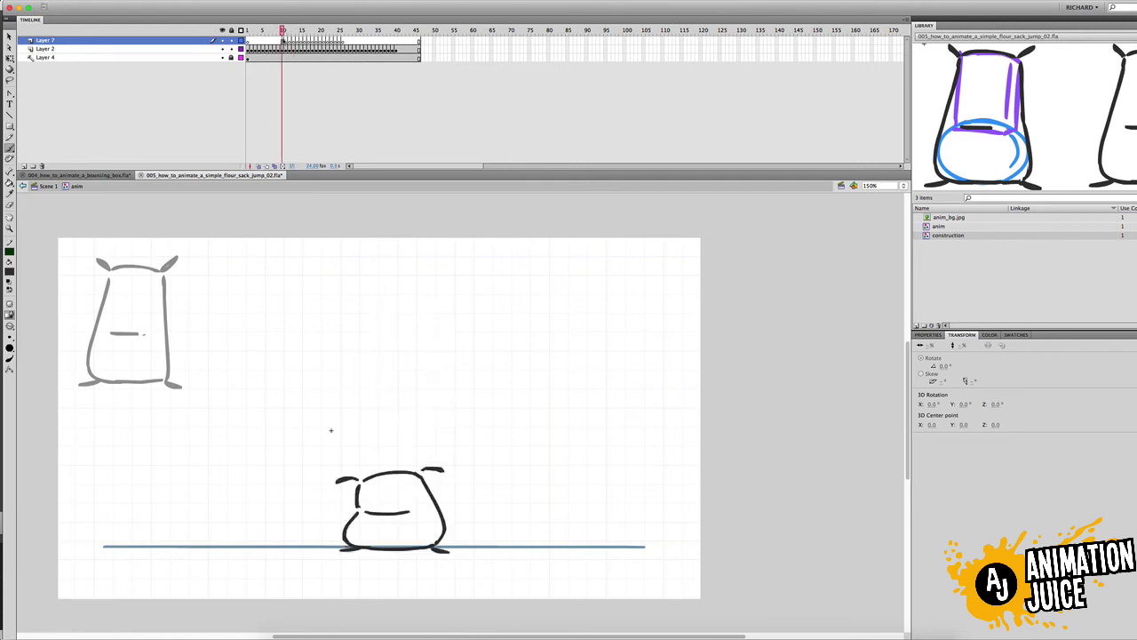
Draw the right foot on frame 13 of Layer 7 with onion skinning on, comparing it with frames 11 to 14.
left_click_drag(282, 34, 301, 37)
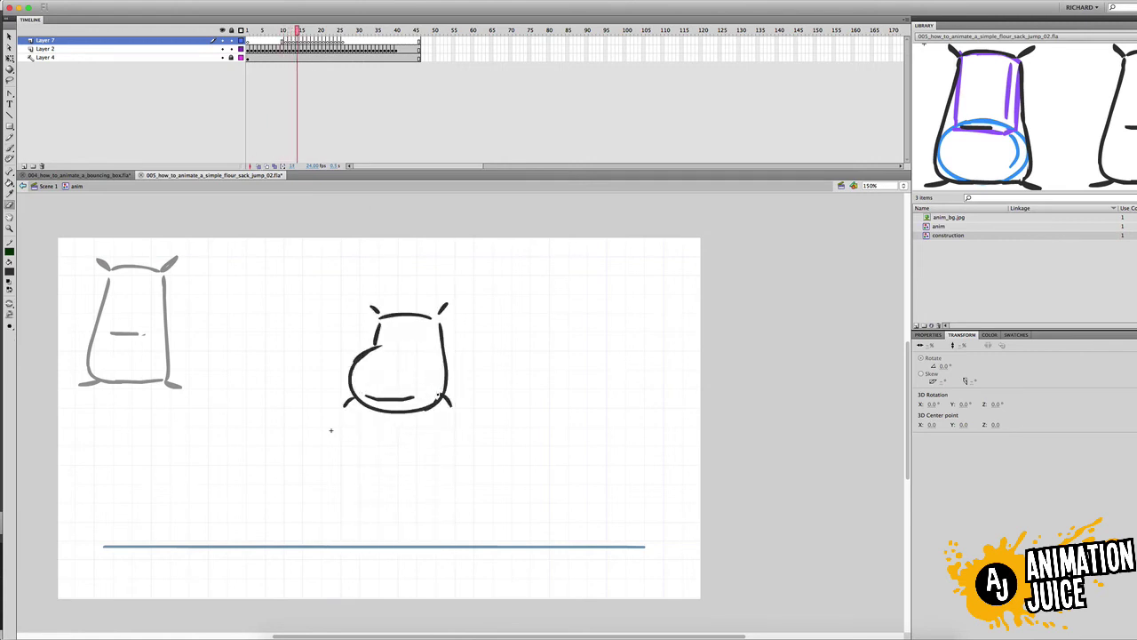
key("comma")
key("comma")
key("period")
left_click(258, 166)
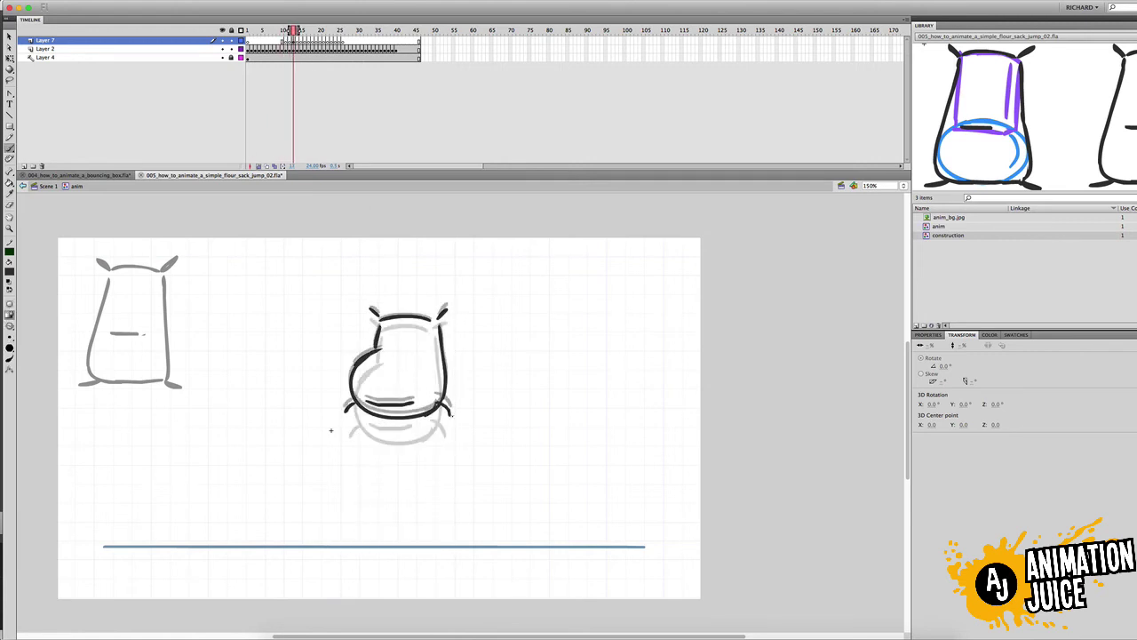
key("comma")
key("comma")
key("period")
key("period")
key("period")
key("period")
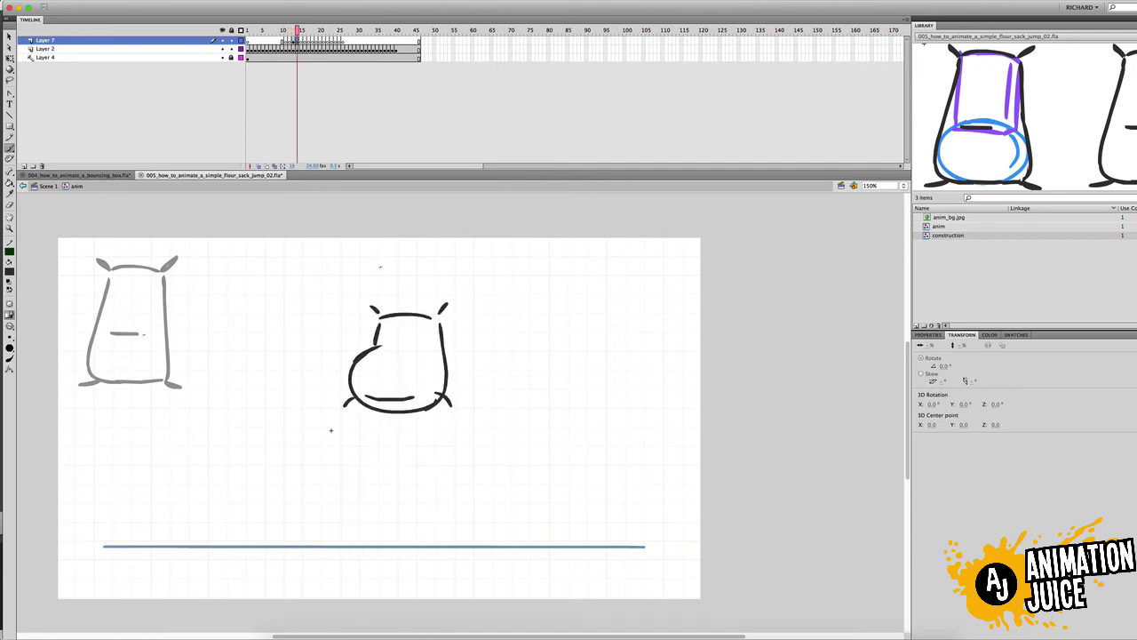
Erase the original right foot on frame 16 and flip through the surrounding jump frames to compare its position.
key("period")
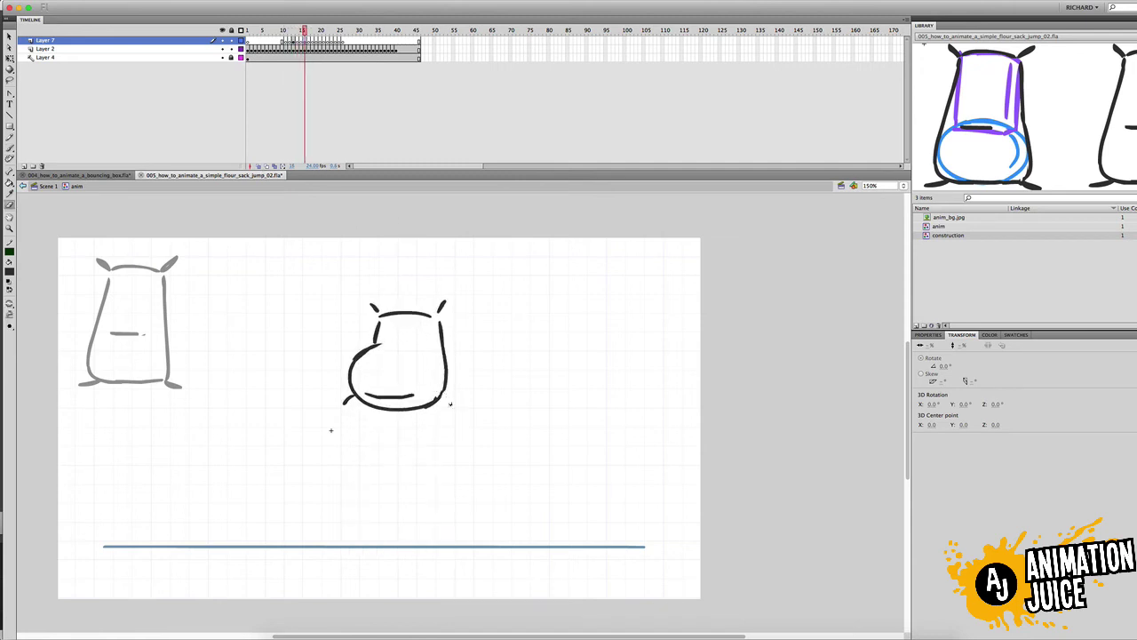
key("period")
key("comma")
key("comma")
key("comma")
key("comma")
key("comma")
key("period")
key("period")
key("period")
key("period")
key("comma")
key("comma")
key("period")
key("period")
Remove the original right foot from the sack drawing on Layer 2 for frames 15 to 18.
key("v")
left_click(447, 389)
key("comma")
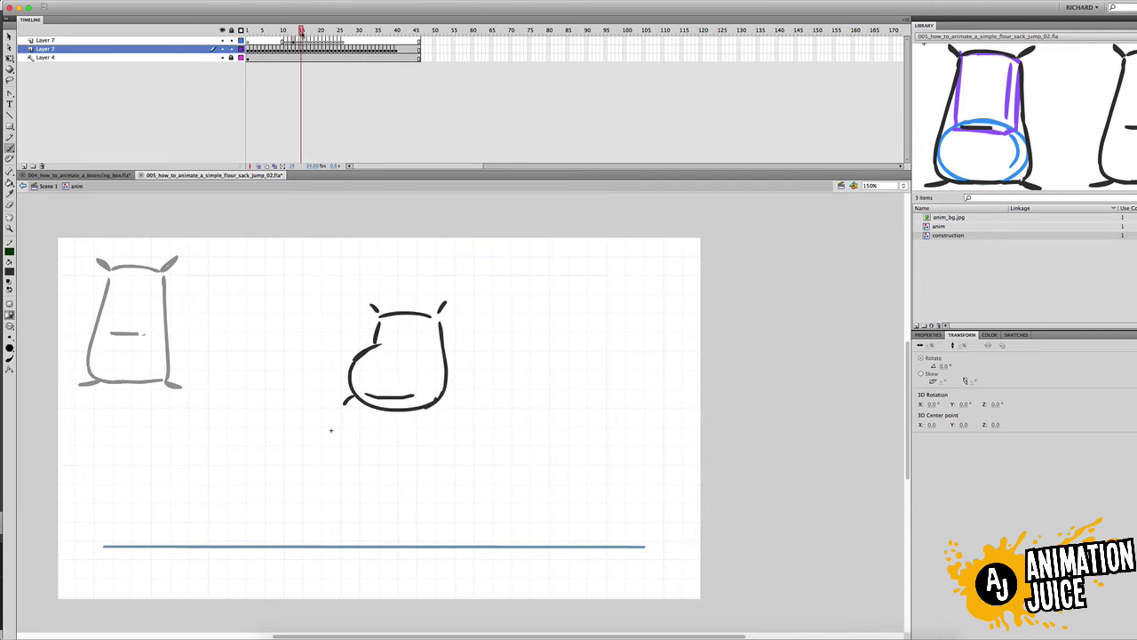
key("period")
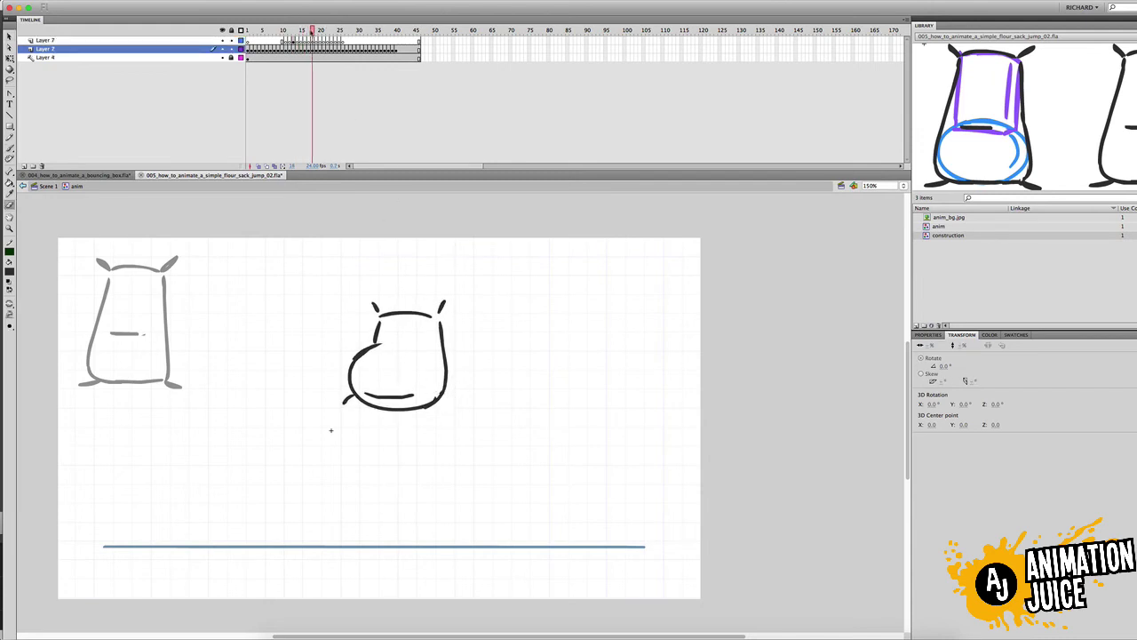
key("period")
key("Return")
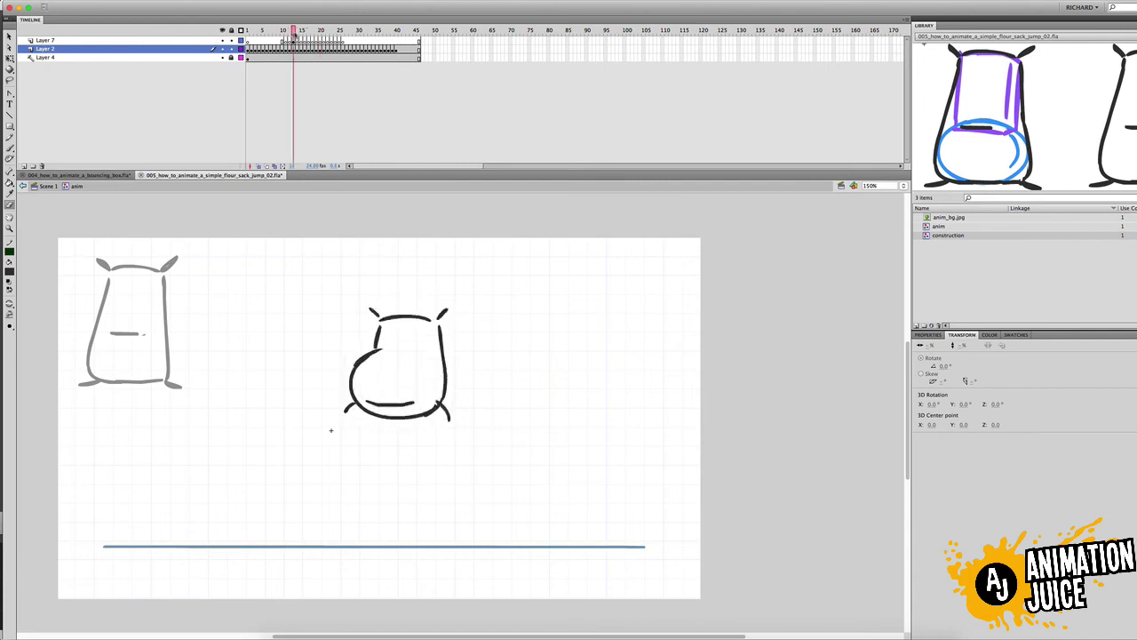
Redraw the right foot on Layer 7 frame by frame from frame 15 onward, using onion skinning as a guide.
key("period")
key("comma")
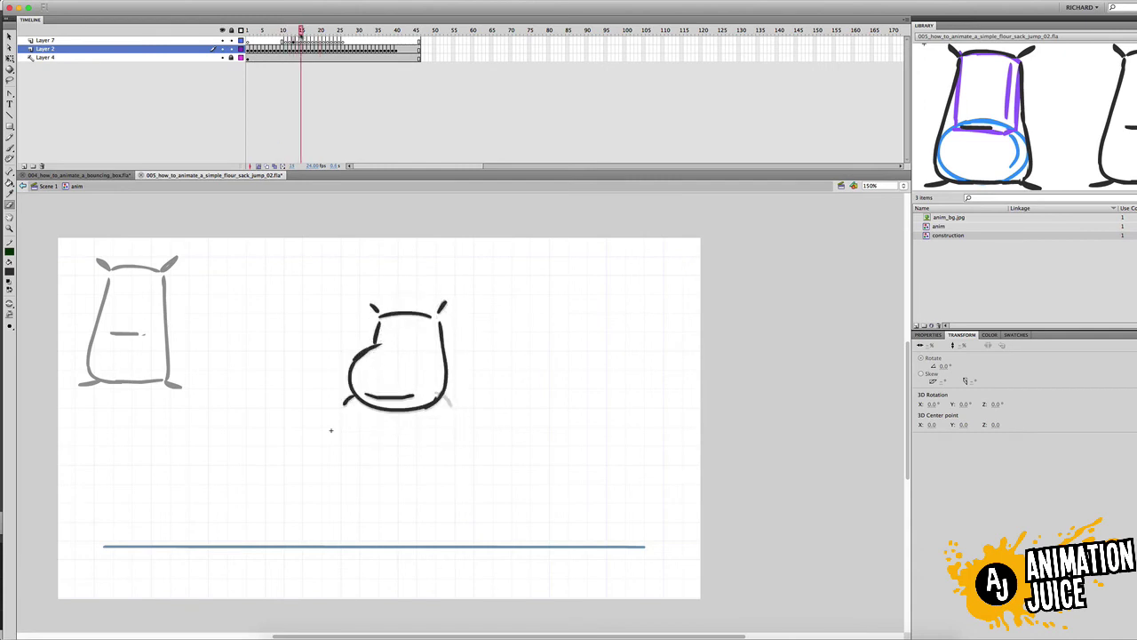
left_click(297, 41)
key("period")
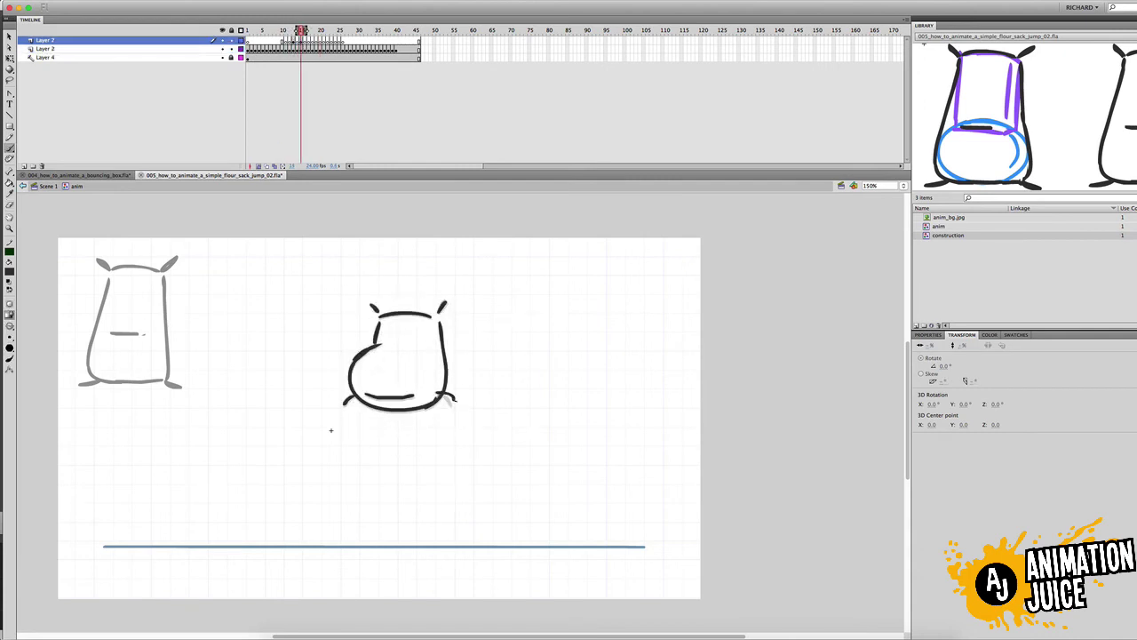
key("period")
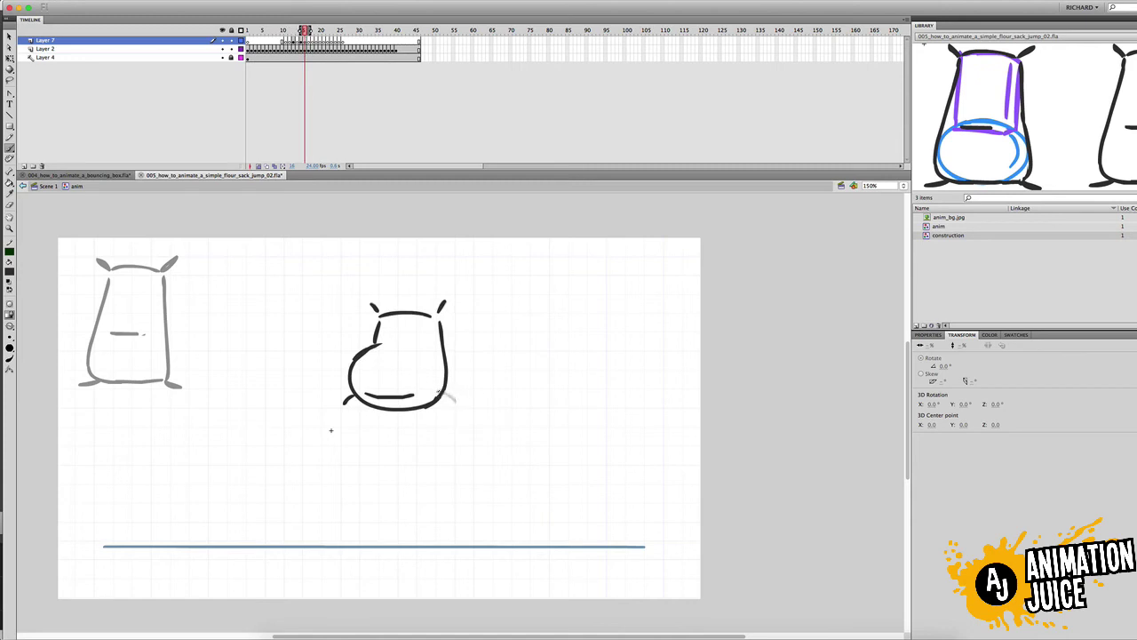
key("period")
key("period")
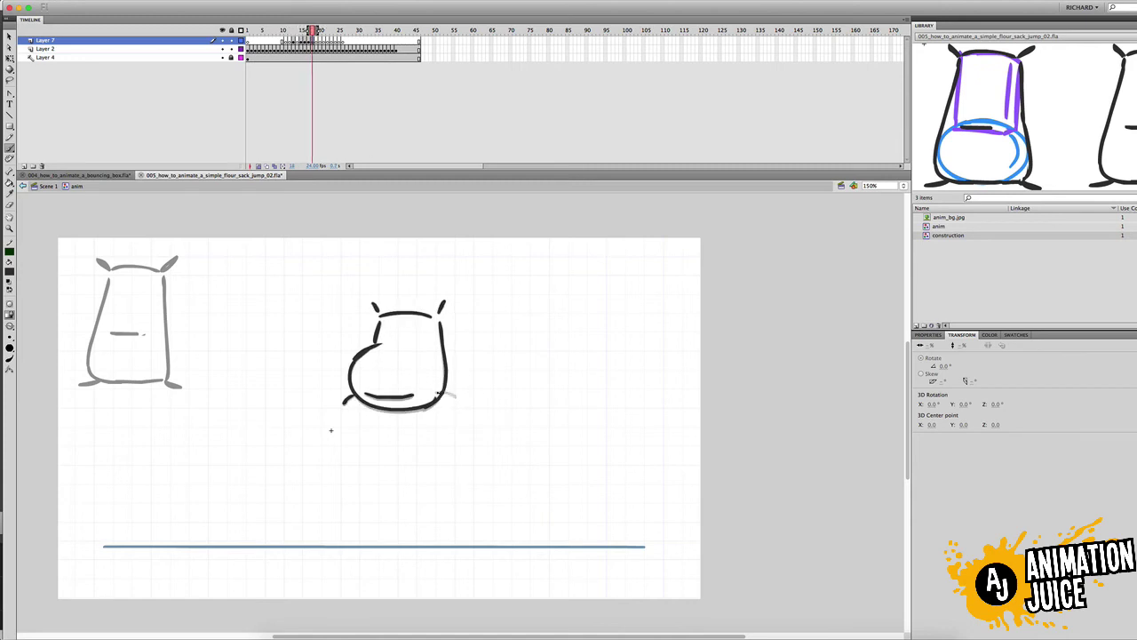
key("period")
key("period")
Turn off onion skinning and shift the right foot slightly upward on frame 15 at 300% zoom.
left_click(259, 166)
left_click_drag(271, 116, 301, 135)
key("z")
left_click(437, 391)
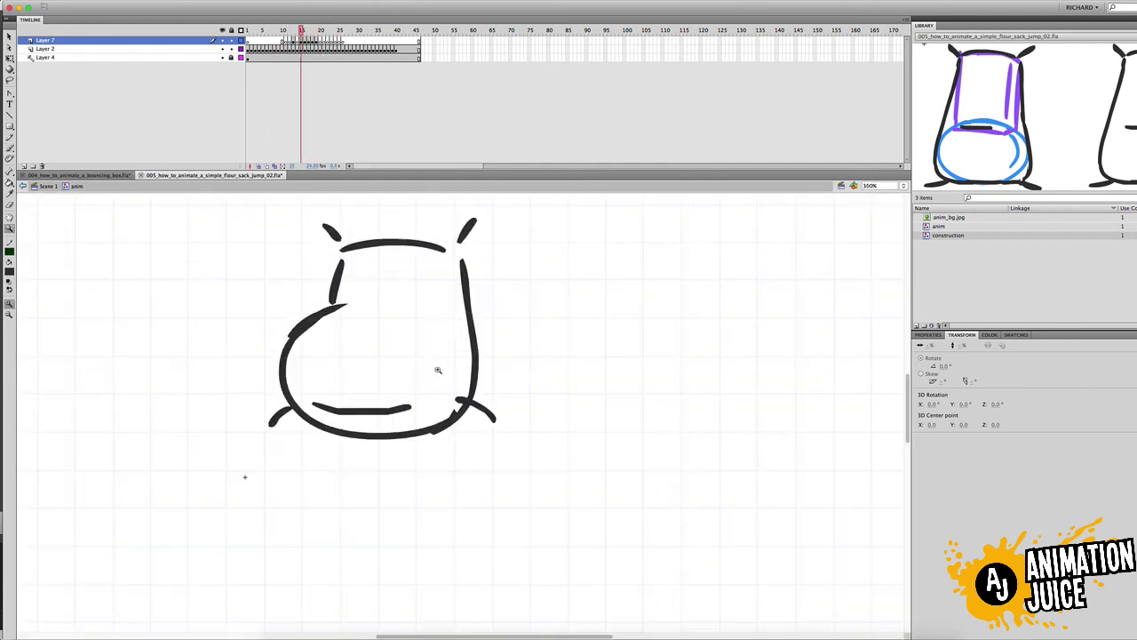
key("v")
right_click(487, 329)
left_click(450, 255)
key("e")
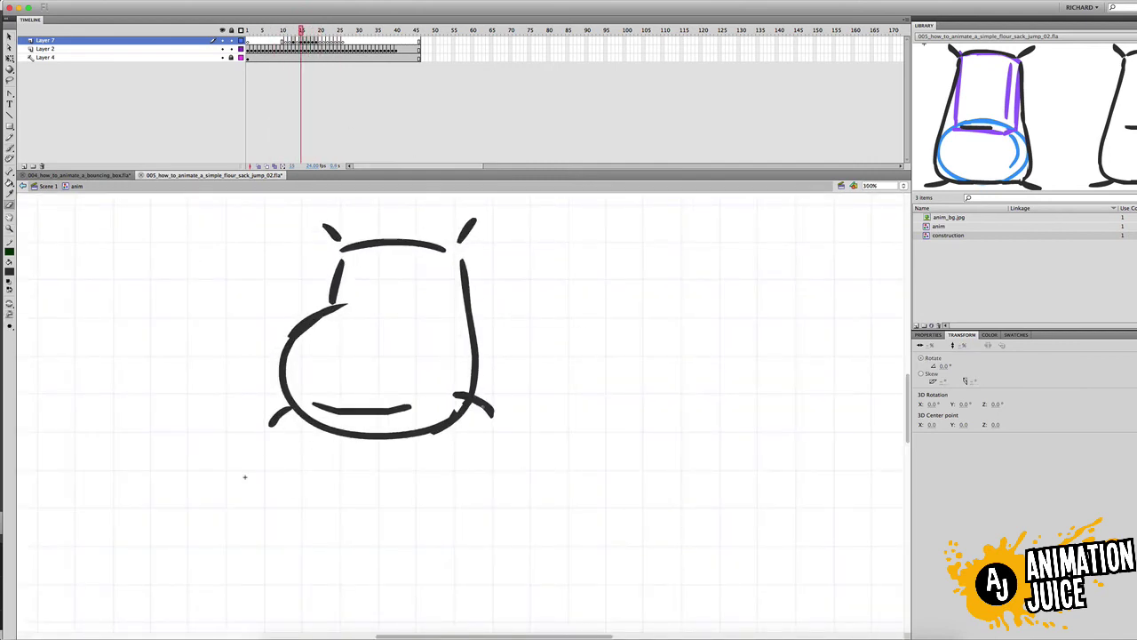
key("v")
Copy the right foot from frame 17 and paste it in place on frame 18.
mouse_move(302, 31)
left_mouse_down()
mouse_move(285, 31)
mouse_move(311, 35)
mouse_move(290, 36)
mouse_move(306, 38)
mouse_move(289, 49)
mouse_move(308, 51)
left_mouse_up()
key("v")
key("period")
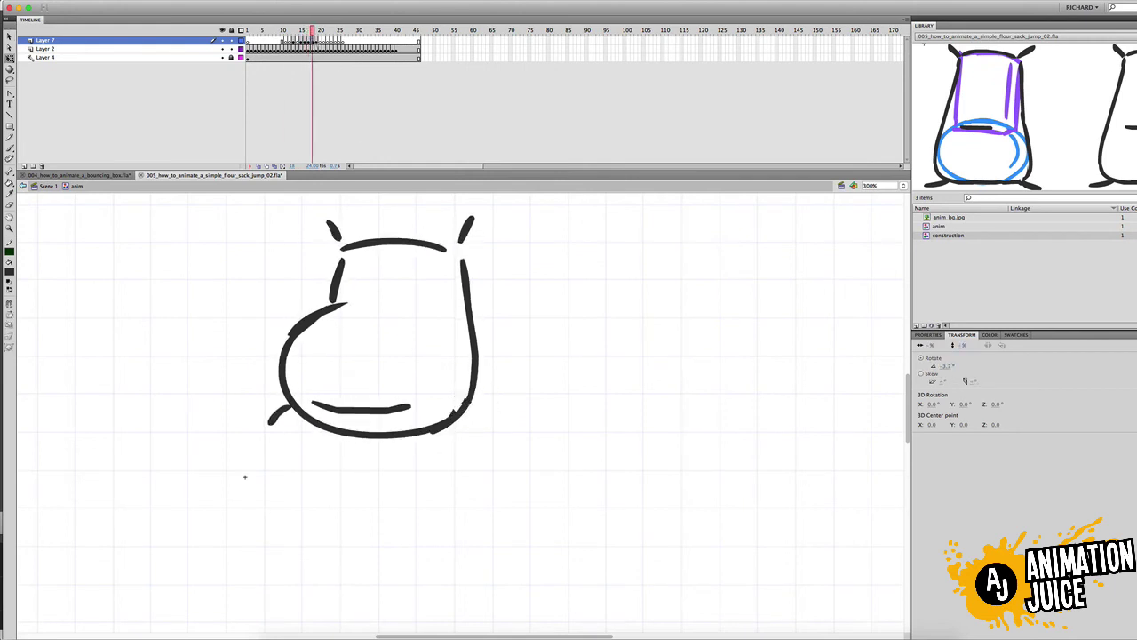
key("comma")
left_click(484, 400)
key("super+c")
key("period")
key("super+shift+v")
Scrub through the landing frames, return to 150% zoom, test the movie and close the preview.
mouse_move(316, 32)
left_mouse_down()
mouse_move(309, 64)
mouse_move(321, 74)
left_mouse_up()
left_click_drag(316, 32, 332, 125)
key("z")
left_click(472, 475, "alt")
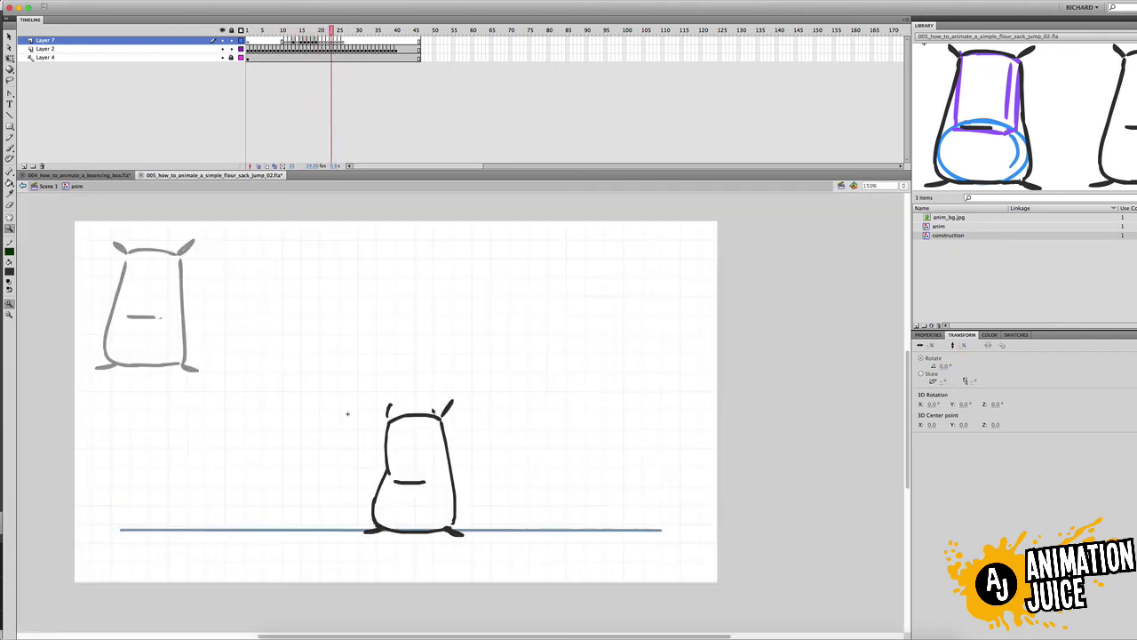
key("super+Return")
left_click(184, 183)
Flip back and forth through frames 14 to 19 to examine how the right foot moves at the top of the jump.
left_click_drag(333, 32, 301, 32)
key("period")
key("period")
key("period")
key("period")
key("period")
key("period")
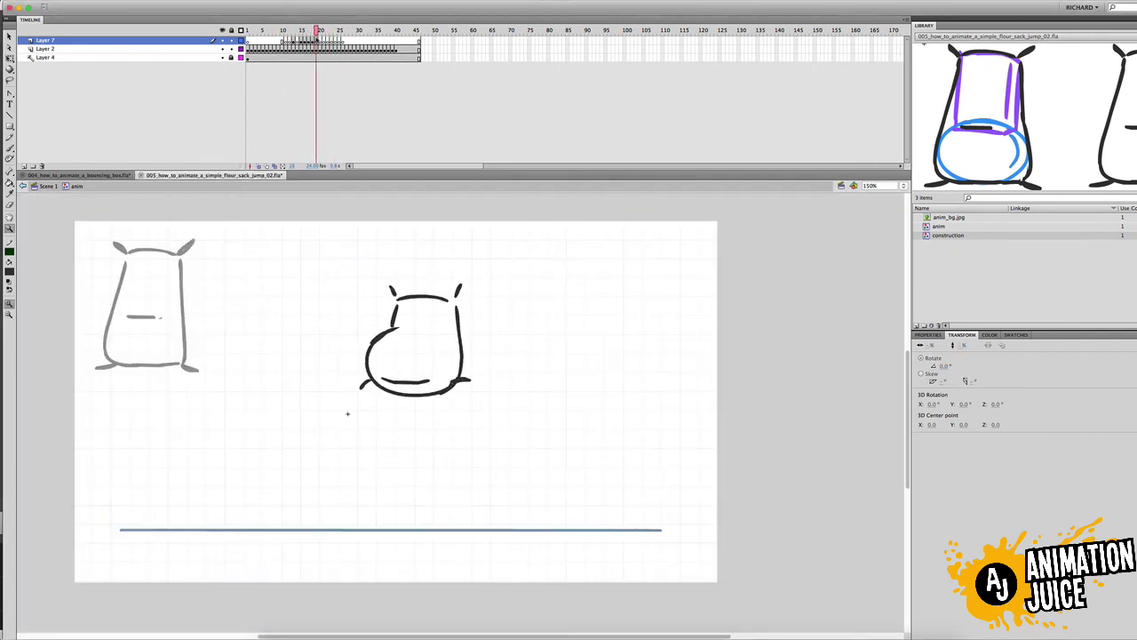
key("comma")
key("comma")
key("comma")
key("comma")
key("comma")
key("comma")
key("comma")
key("period")
key("period")
key("period")
key("period")
key("period")
key("period")
key("comma")
key("comma")
key("comma")
key("comma")
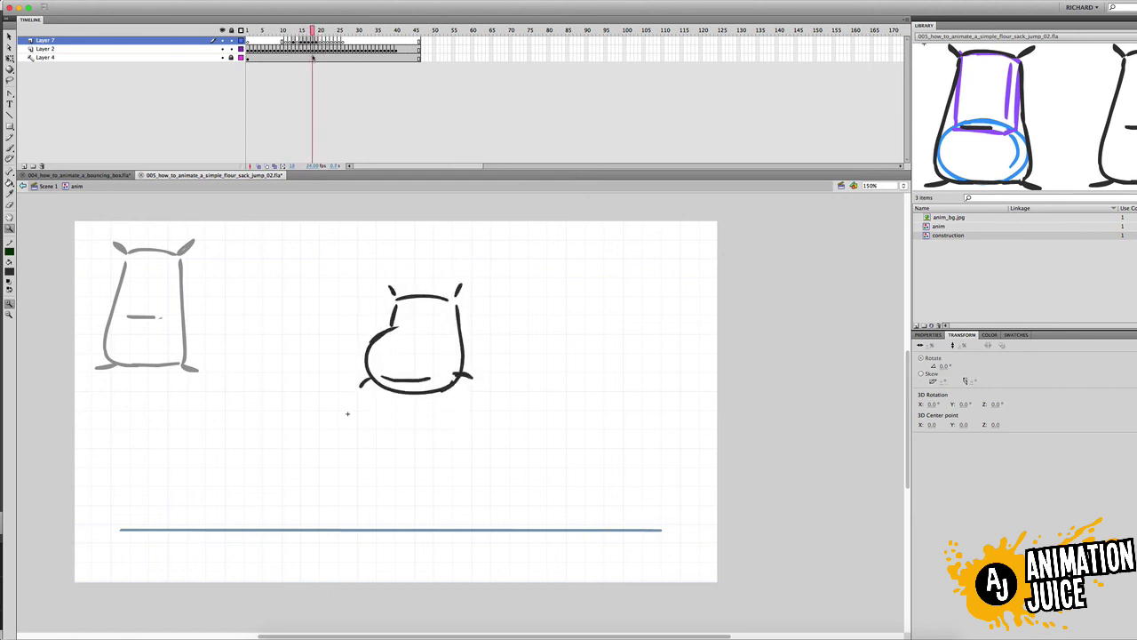
Test the movie, close the preview and scrub through frames 11 to 25 to review the jump.
key("super+Return")
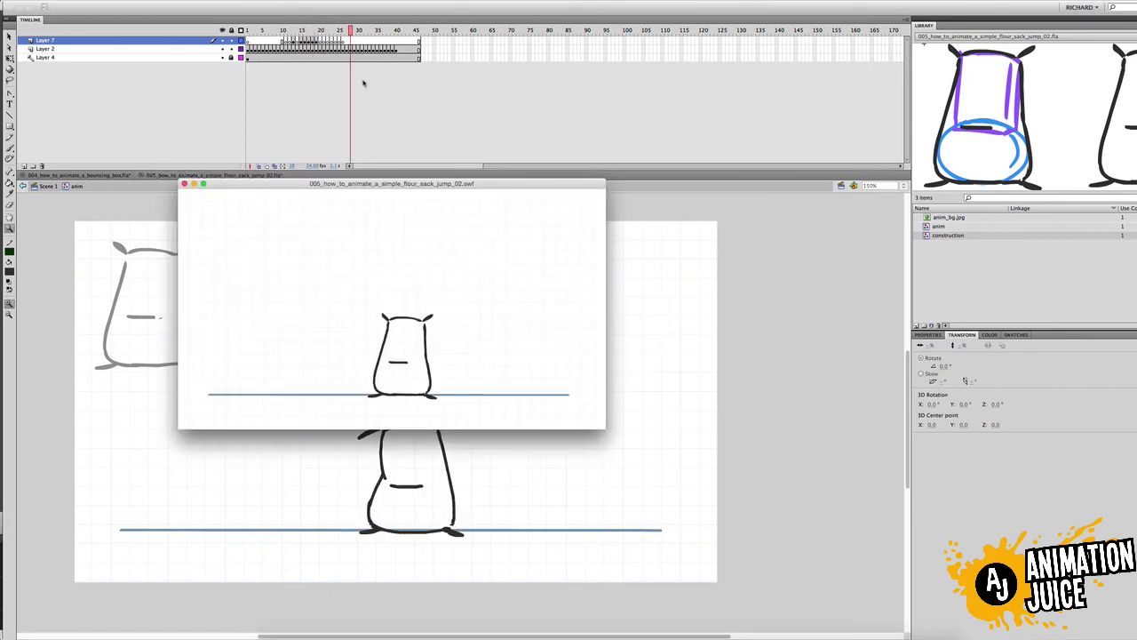
left_click(185, 184)
left_click_drag(287, 31, 339, 71)
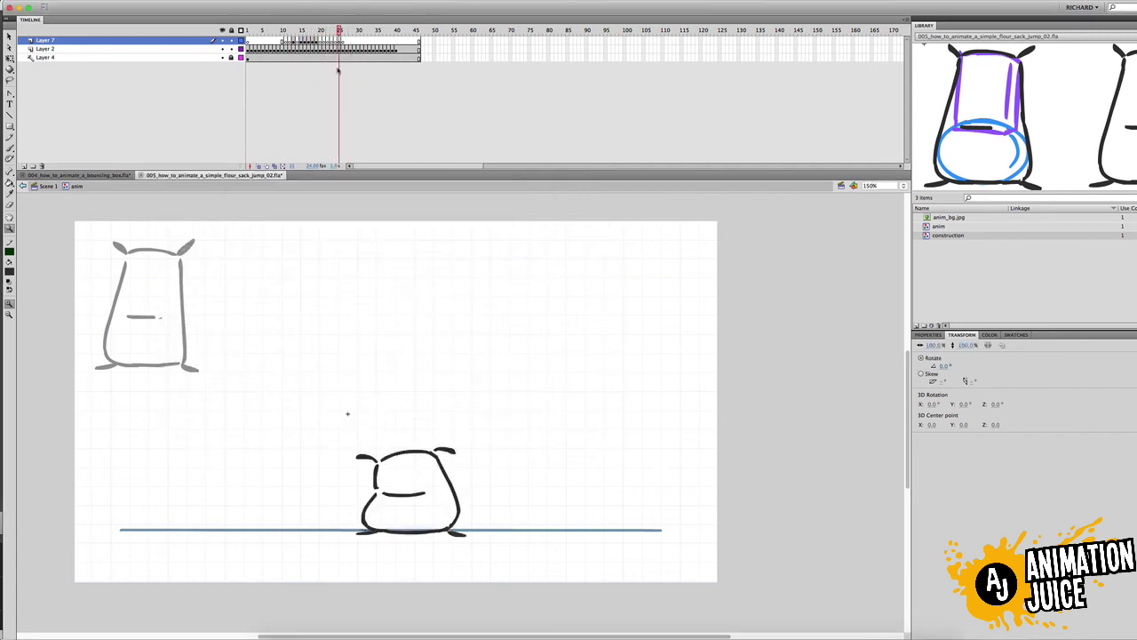
key("super+Return")
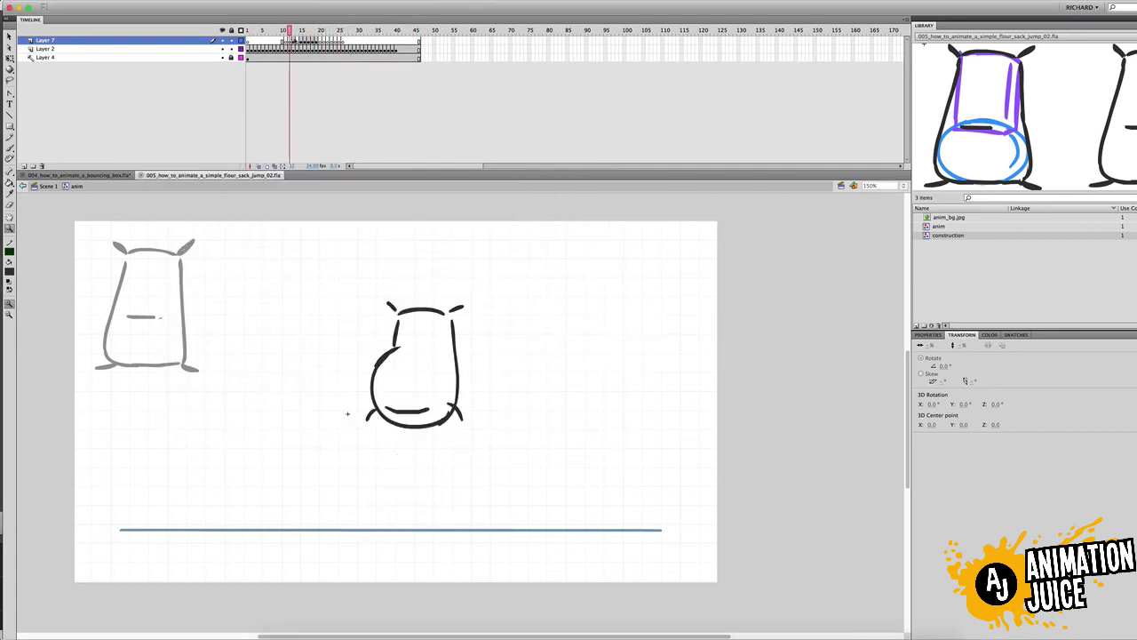
Add a new top layer and fill frames 11 to 26 with blank keyframes.
left_click(24, 166)
left_click_drag(285, 41, 343, 41)
key("F7")
left_click(285, 31)
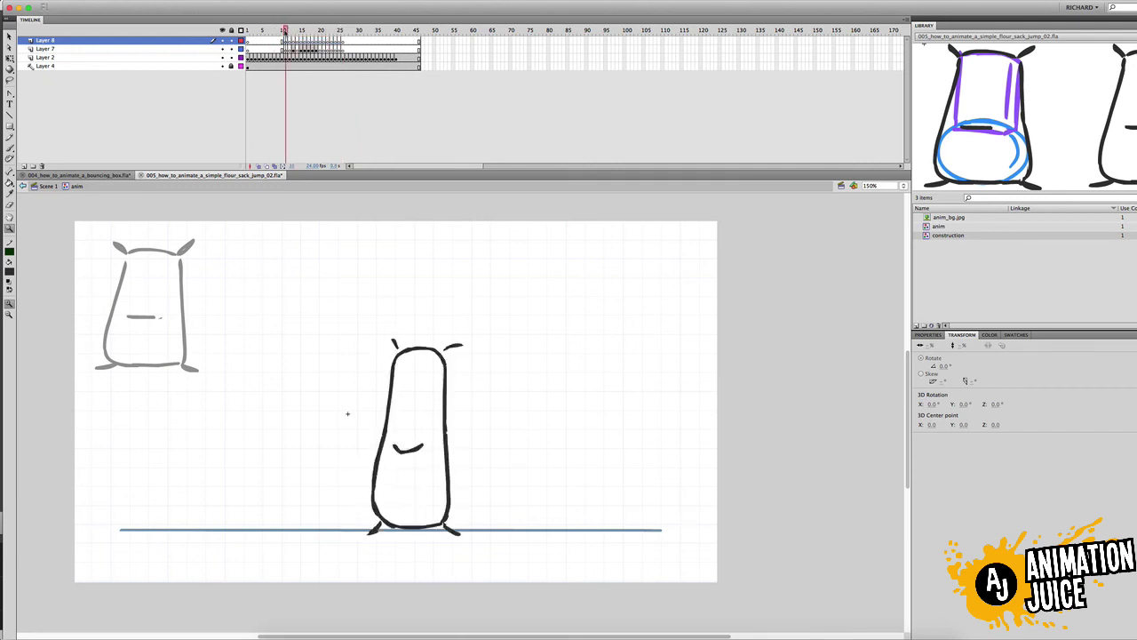
Erase the left foot on frame 12 and redraw it hanging downward on Layer 8, using onion skinning temporarily.
key("period")
key("e")
left_click_drag(366, 420, 375, 411)
left_click(258, 166)
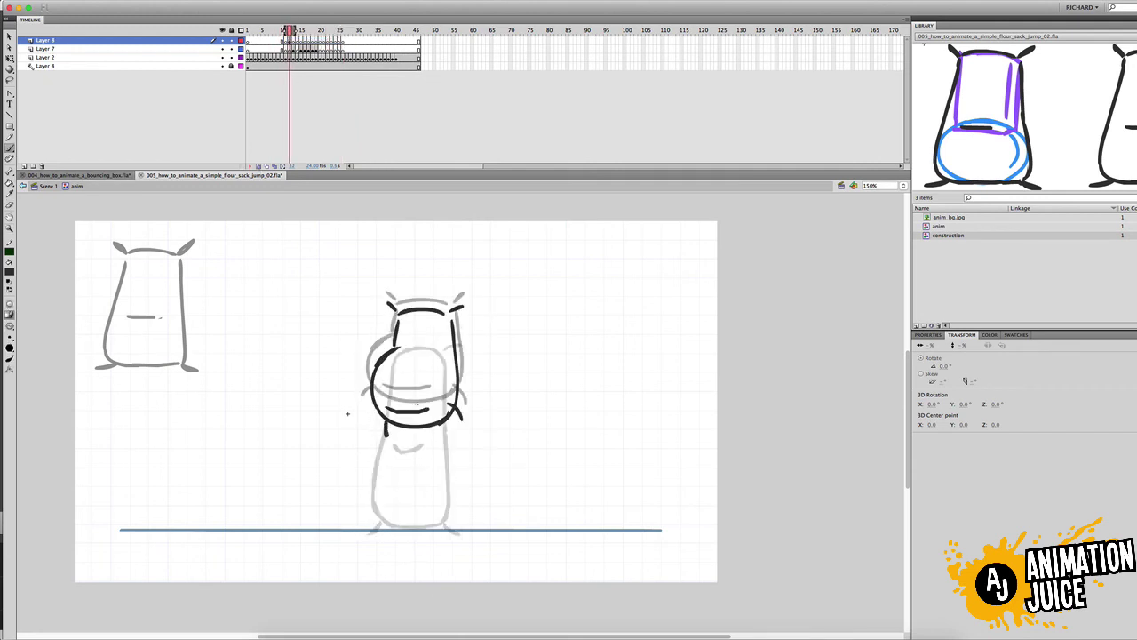
key("alt+shift+o")
Flip between frames 11 and 13 to examine how the redrawn left foot reads in motion.
key("comma")
key("period")
key("period")
key("comma")
key("period")
key("comma")
key("comma")
key("period")
key("period")
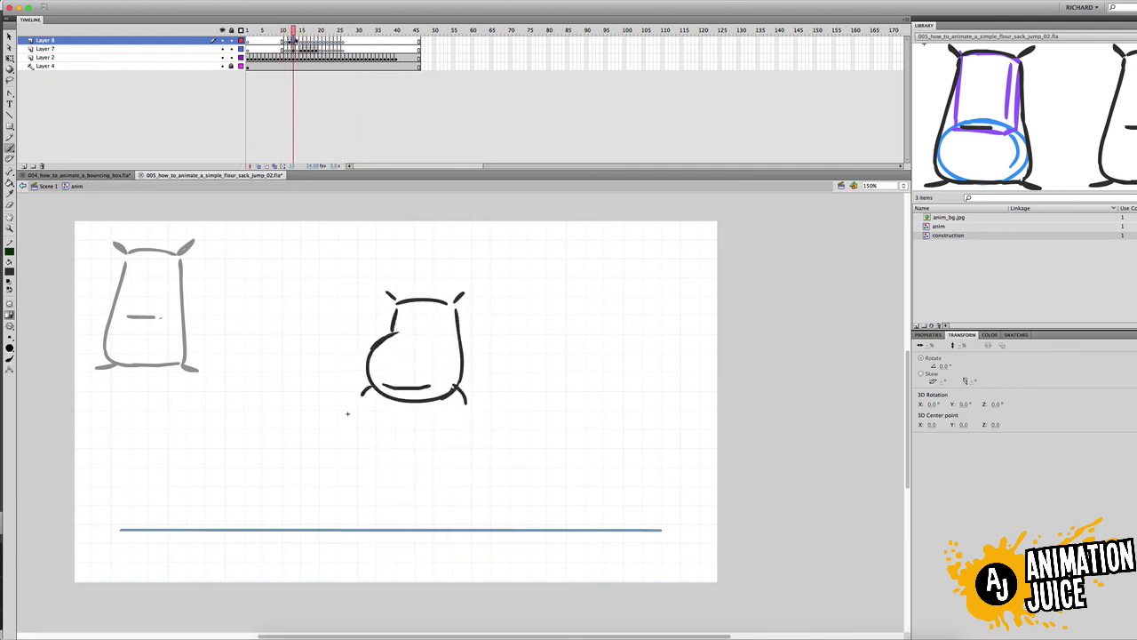
Erase the right foot from the sack drawing on frame 13 and make Layer 7 active.
left_click_drag(290, 39, 294, 34)
key("q")
left_click(463, 388)
key("e")
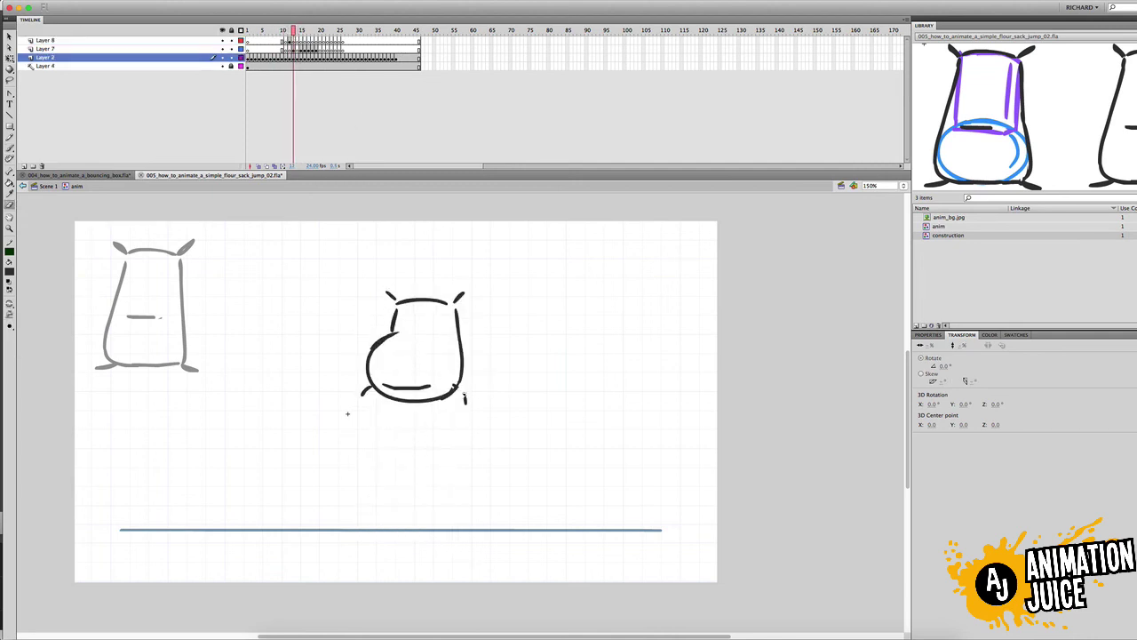
key("Up")
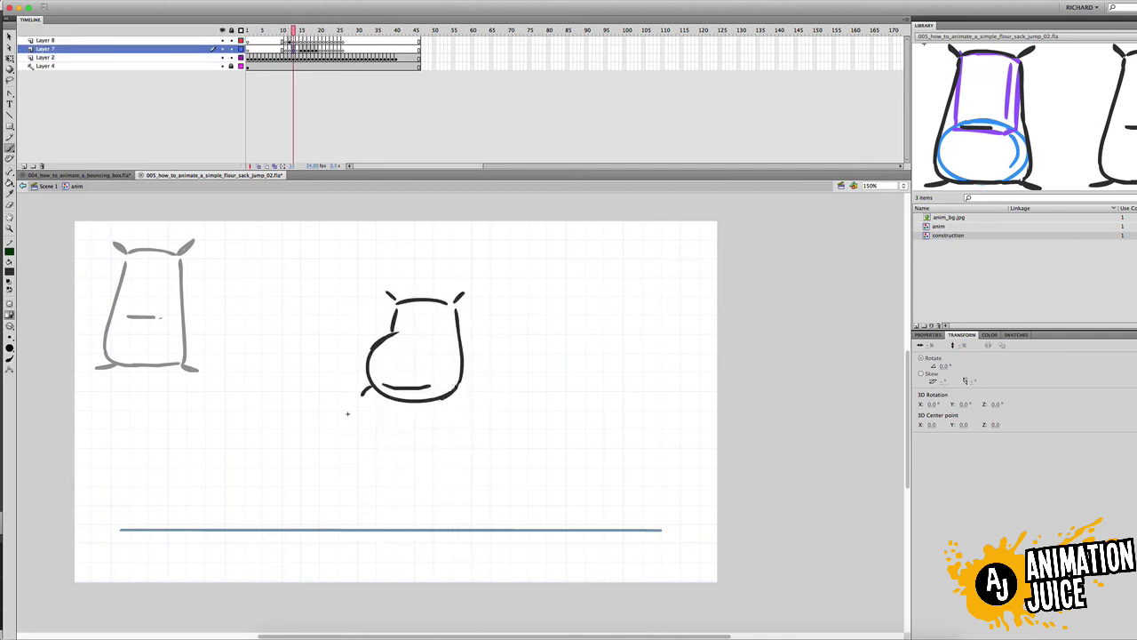
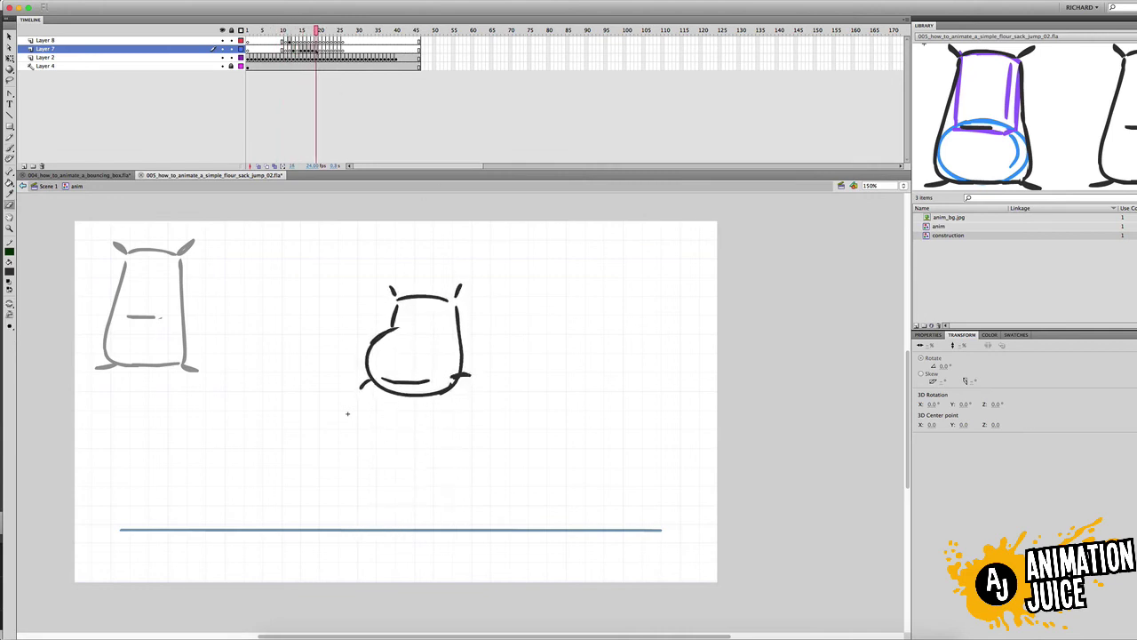
Rotate the right foot slightly counter-clockwise across frames 15 to 19 of Layer 7 using multiple-frame editing.
left_click_drag(316, 53, 293, 76)
key("period")
key("period")
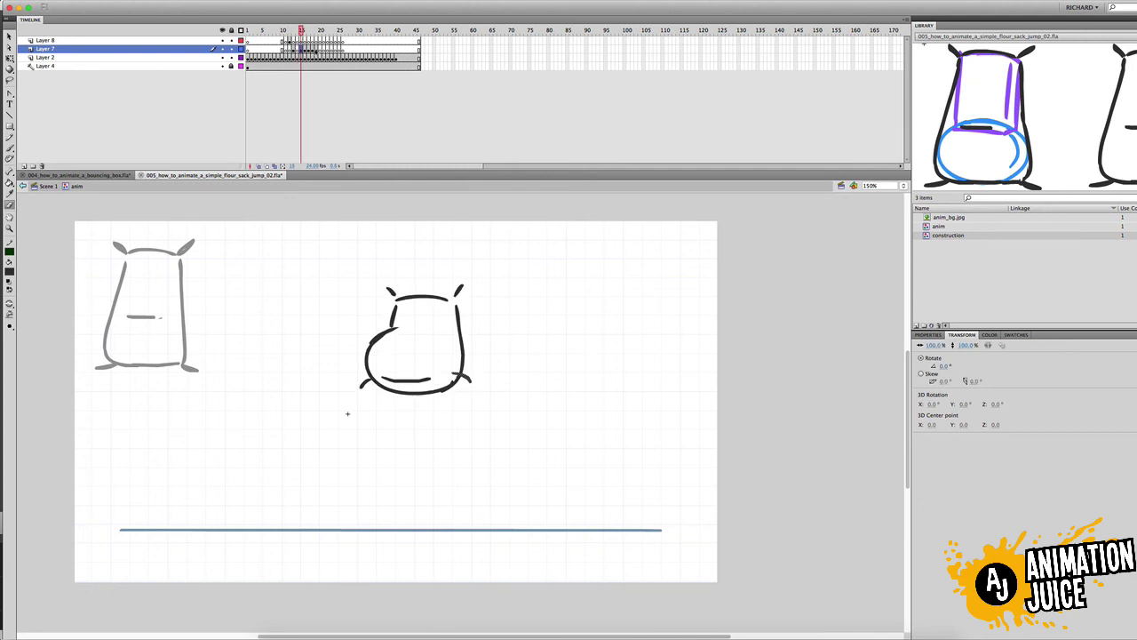
left_click(467, 376, "super")
key("q")
left_click_drag(479, 371, 479, 367)
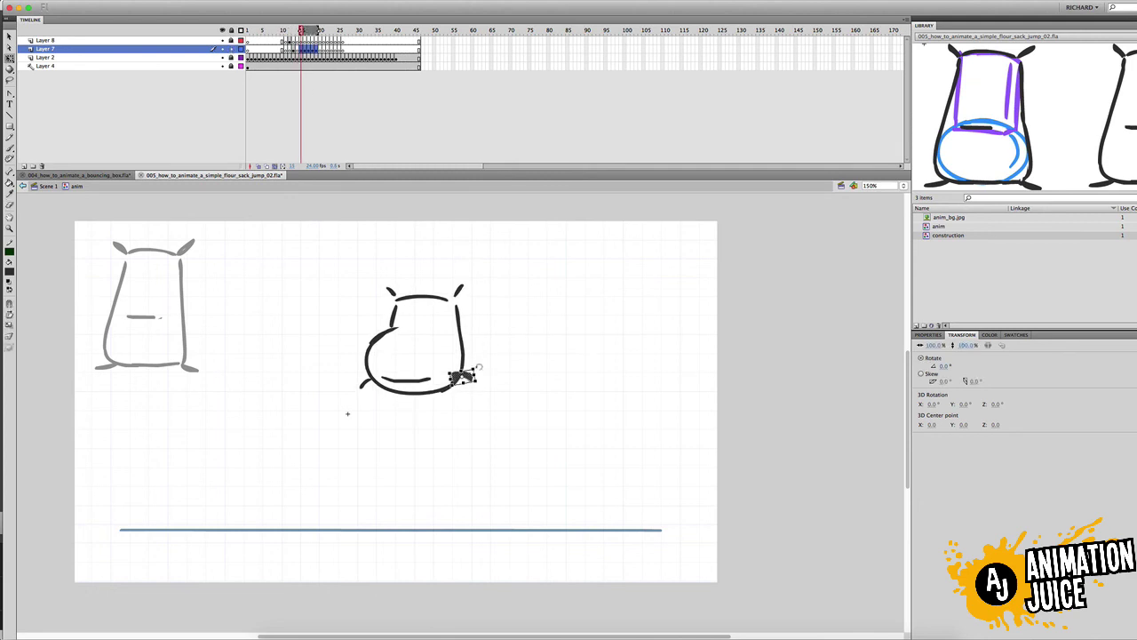
Compare the right foot across frames 12 to 15 and clear it on frame 13.
key("comma")
key("comma")
key("comma")
key("period")
key("period")
key("period")
key("comma")
key("comma")
key("Delete")
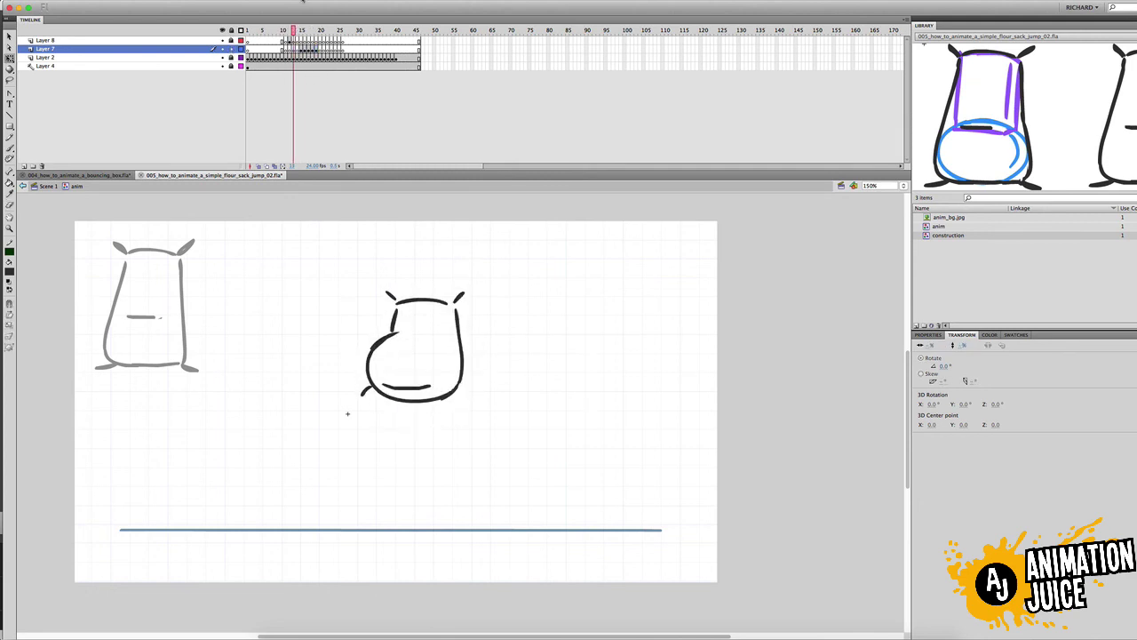
Rotate the right foot on frame 13 clockwise by about 10.5° at 300% zoom.
key("super+equal")
key("comma")
key("period")
key("period")
key("comma")
left_click(508, 438)
left_click_drag(528, 428, 530, 436)
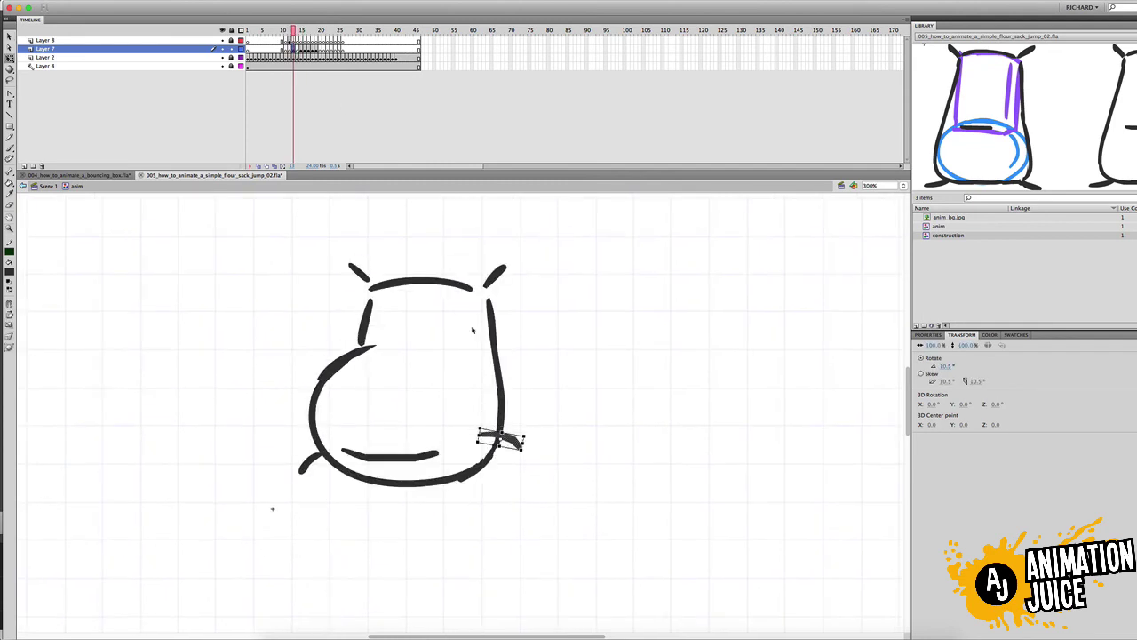
left_click(472, 329)
Paste the right foot in place on frame 14 and compare it with frames 12 and 13.
key("period")
key("period")
key("comma")
key("super+shift+v")
key("comma")
key("comma")
key("period")
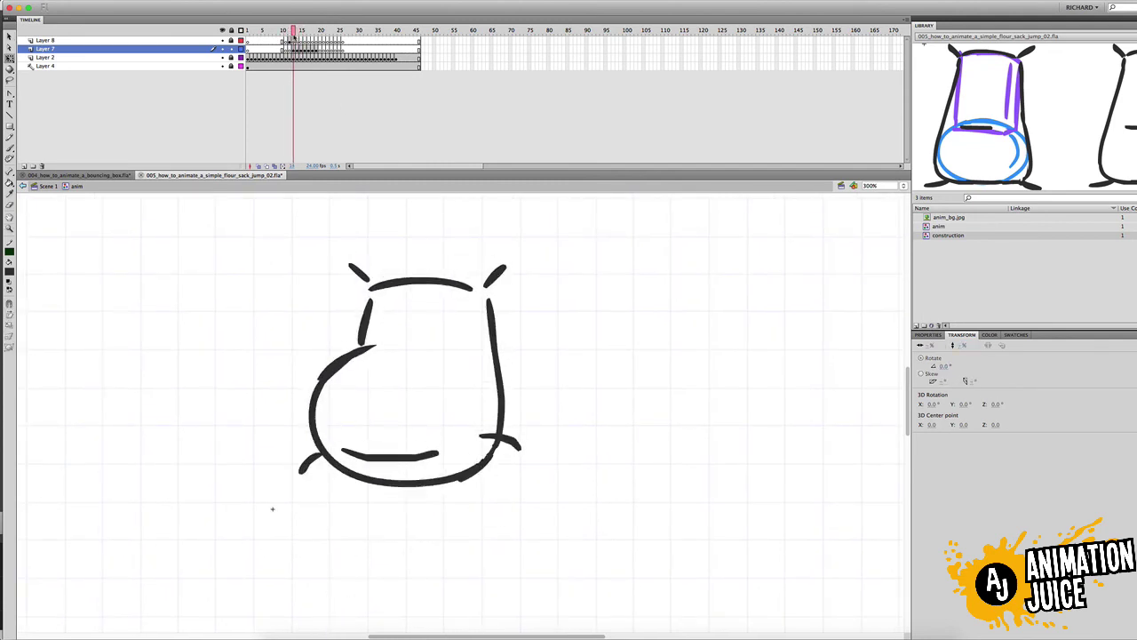
Paste another copy of the right foot in place and check its movement across frames 11 to 15.
key("period")
key("period")
key("period")
key("super+shift+v")
key("comma")
key("comma")
key("comma")
key("comma")
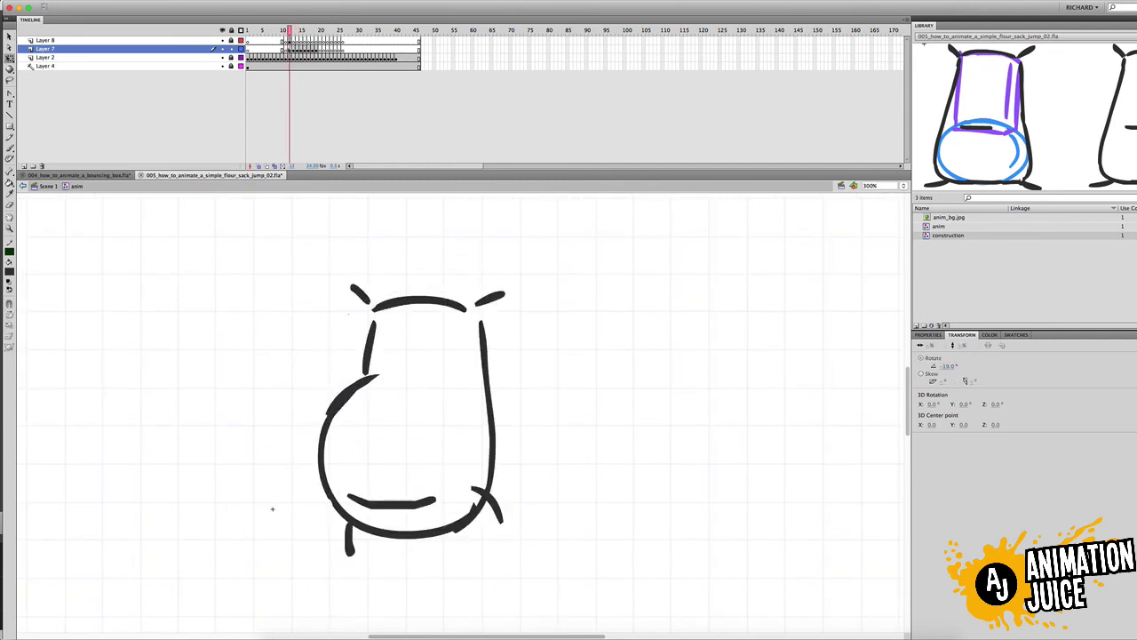
key("comma")
key("period")
key("period")
key("period")
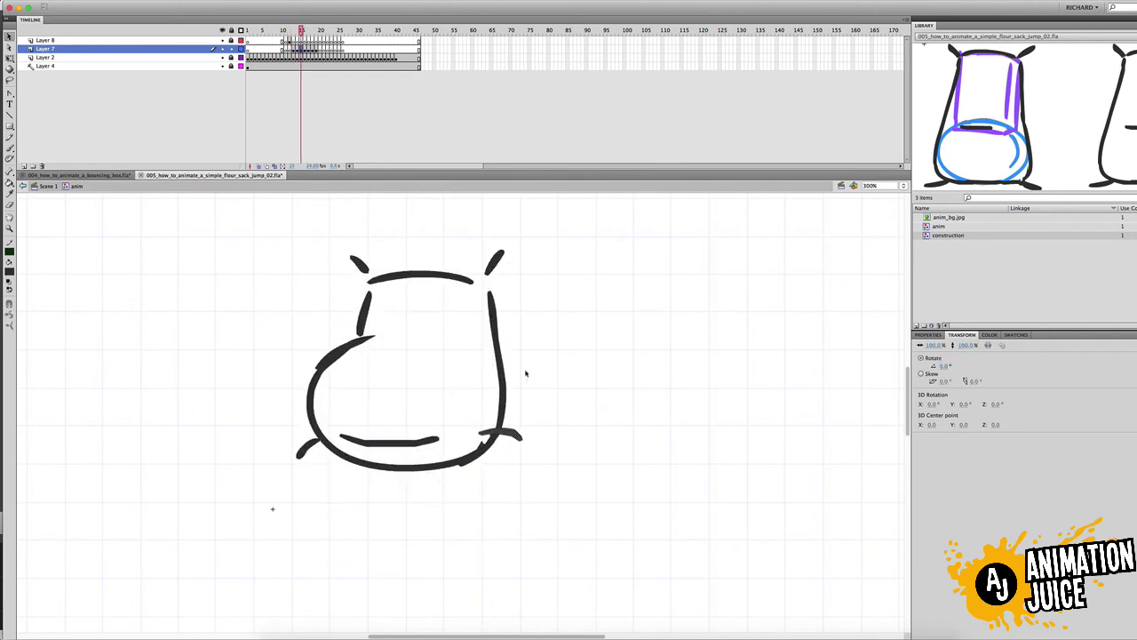
Step through frames 15 to 19 at 300% zoom and check the right foot's movement.
key("period")
key("period")
key("comma")
key("period")
key("period")
key("period")
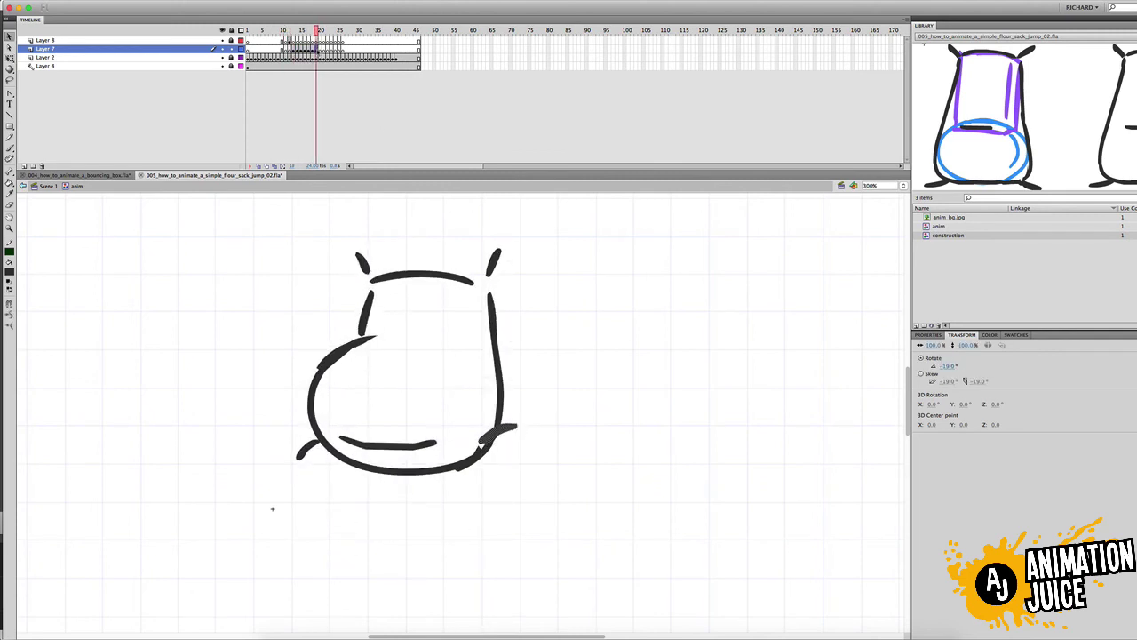
key("comma")
Review the right foot's motion from frame 12 through the airborne frames at 150% zoom and play the animation.
left_click_drag(315, 51, 293, 116)
key("z")
left_click(442, 378, "alt")
key("q")
key("period")
key("period")
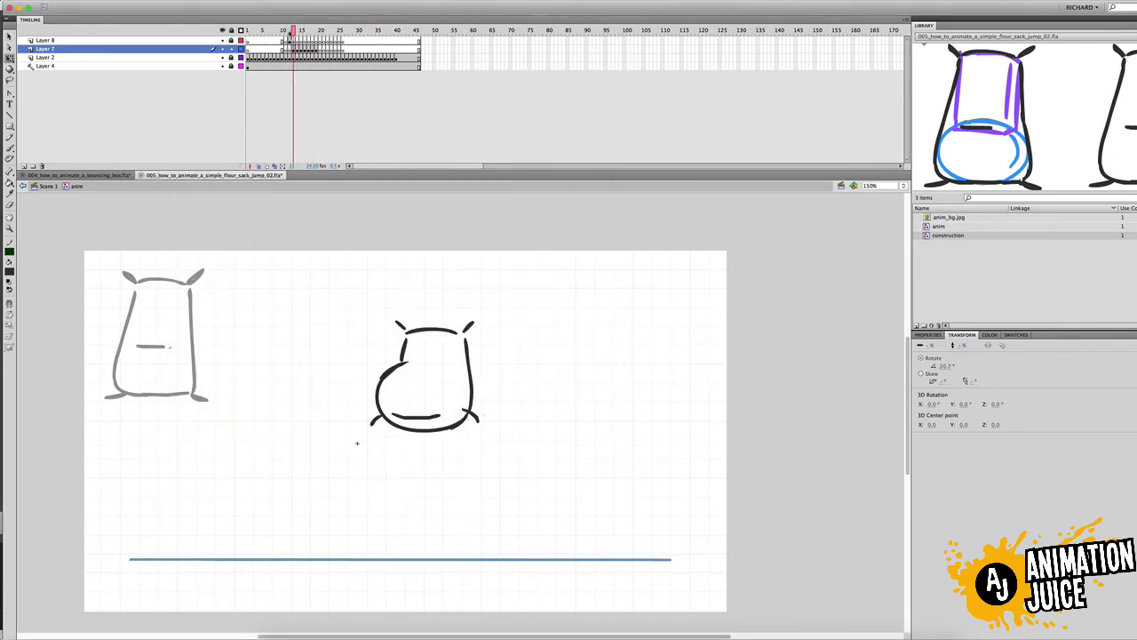
left_click_drag(301, 30, 305, 31)
left_click(473, 402)
key("period")
key("period")
key("period")
key("period")
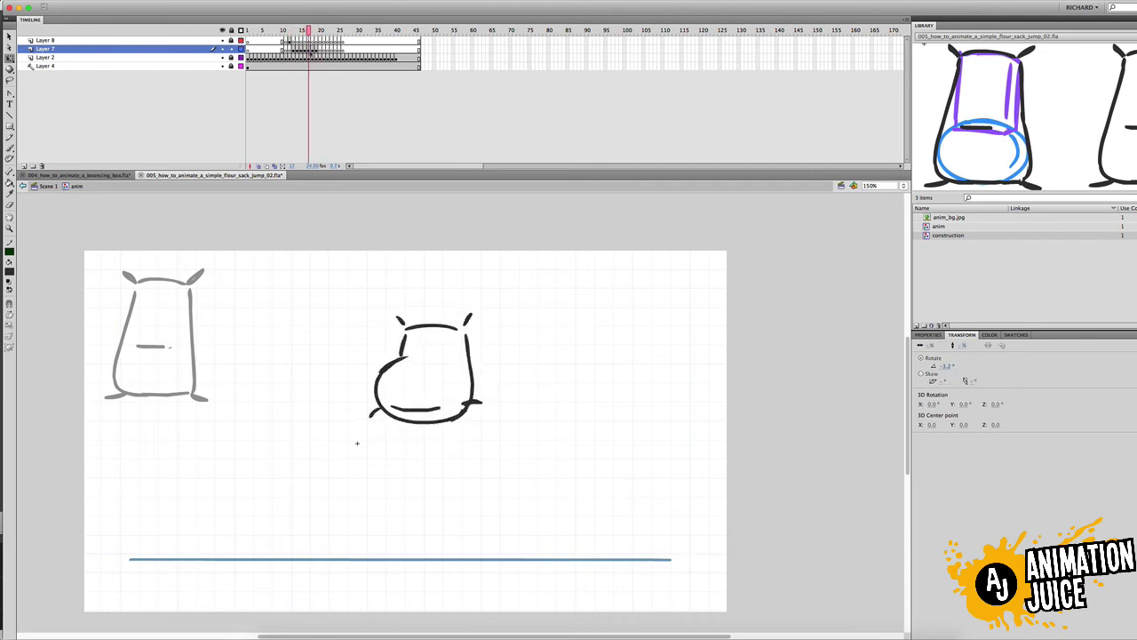
key("Return")
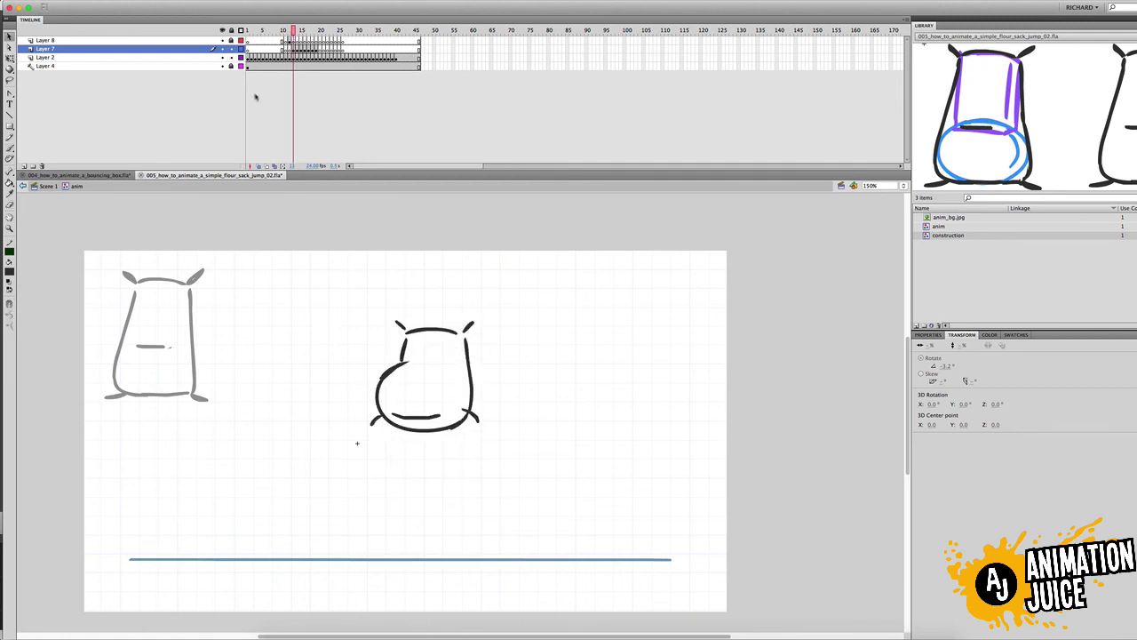
Unlock Layer 8 and redraw the left foot on frame 13 trailing downward, using onion skinning against the neighbouring frames.
key("comma")
key("period")
key("alt+shift+o")
key("b")
key("comma")
key("period")
key("comma")
key("Up")
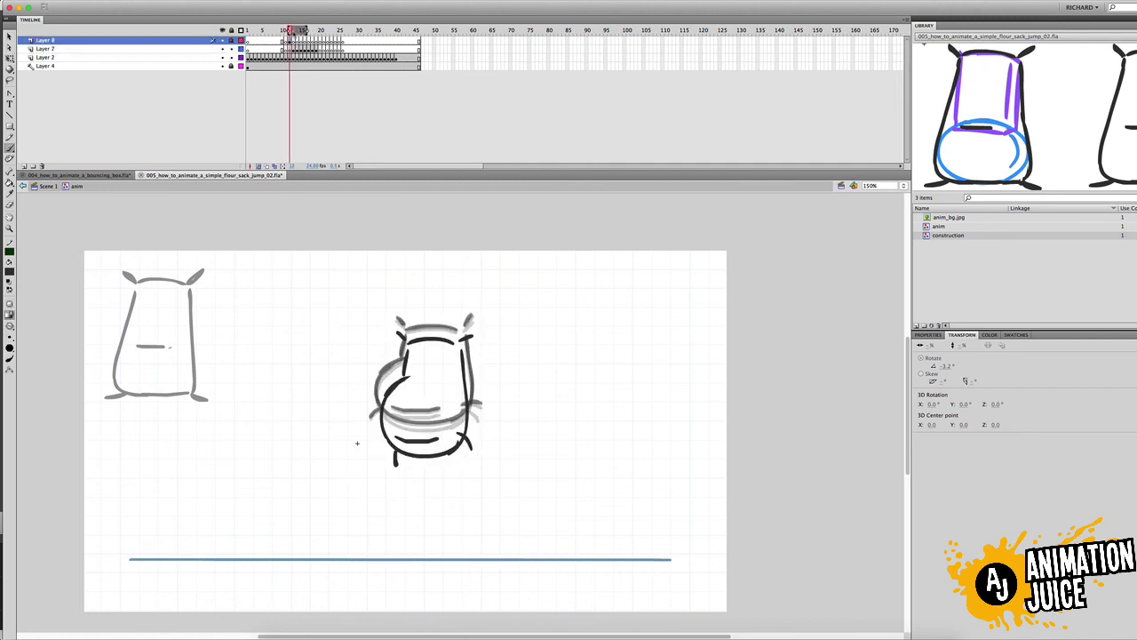
key("period")
key("comma")
key("period")
left_click(232, 41)
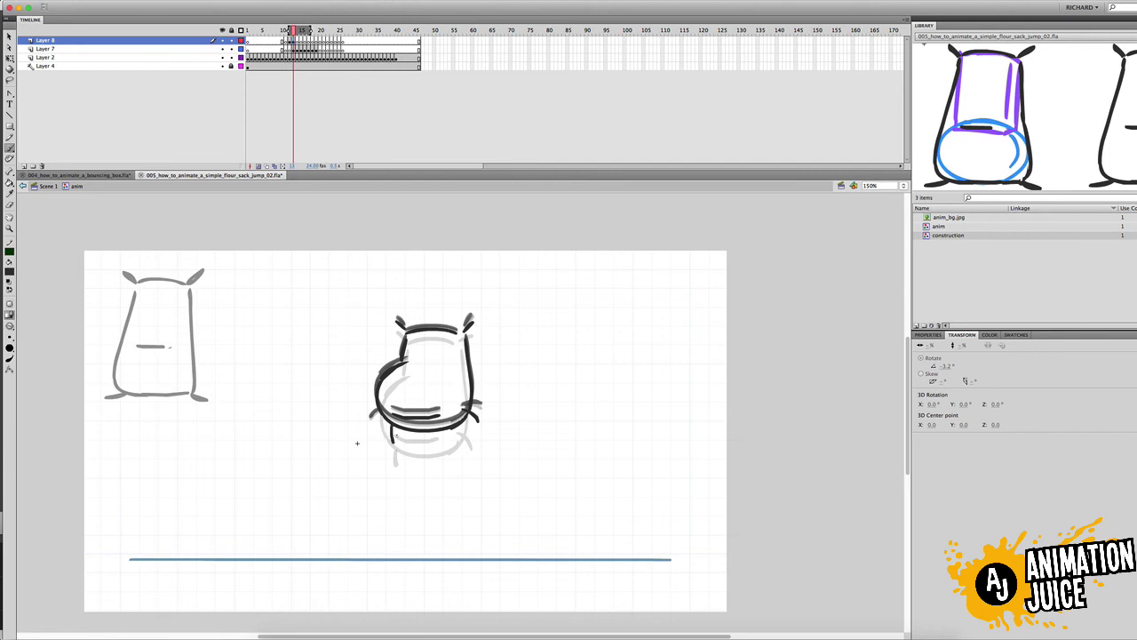
Erase the original left foot on frame 14 and redraw it bent downward with onion skinning.
key(".")
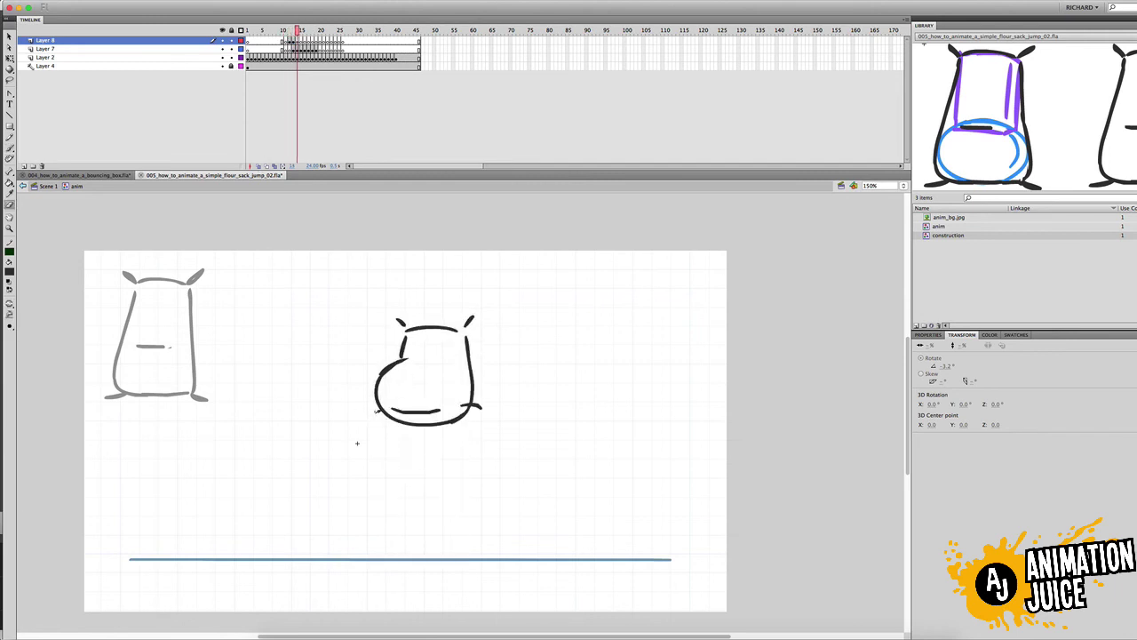
key("alt+shift+o")
key("b")
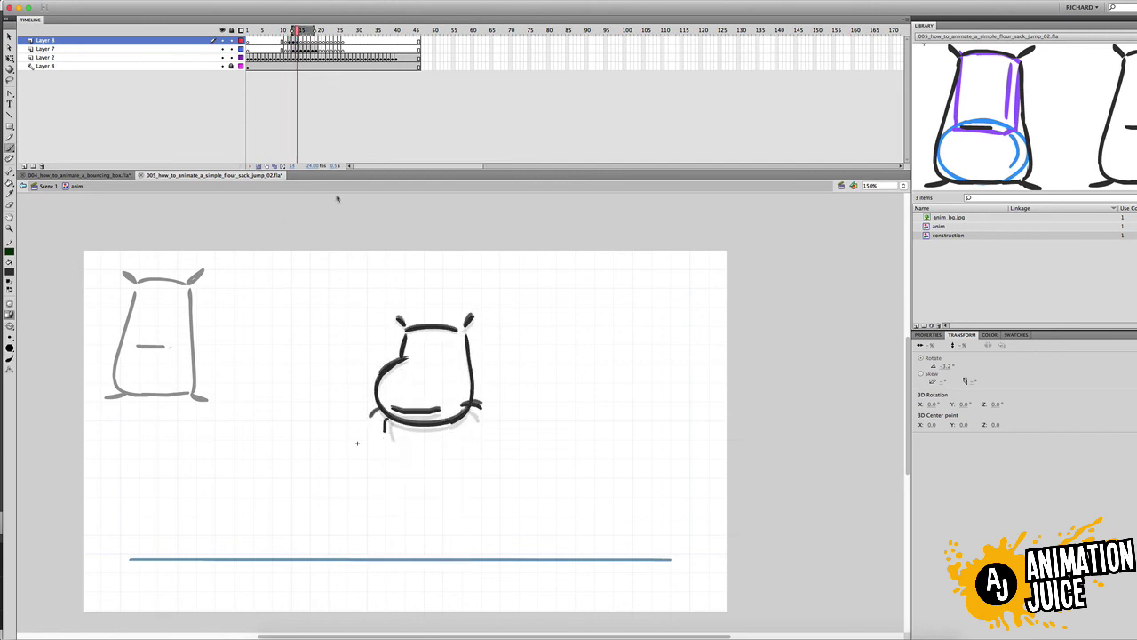
key("alt+shift+o")
left_click_drag(297, 31, 298, 74)
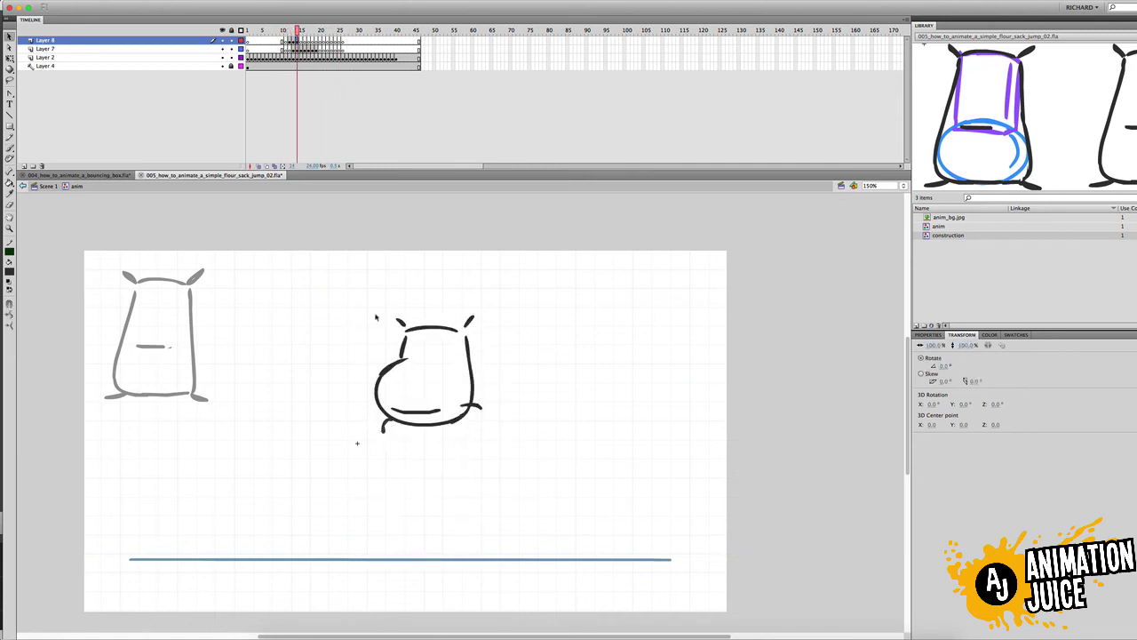
Redraw the left foot on frame 15 hanging downward and check its motion across the surrounding frames.
key(".")
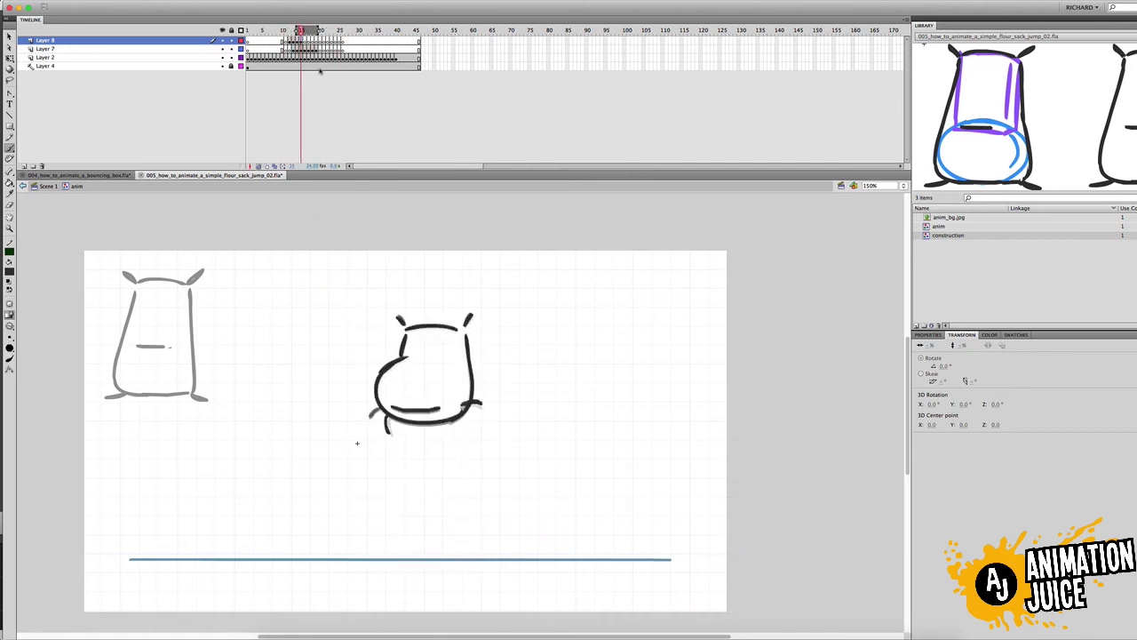
key(".")
key(".")
key("alt+shift+o")
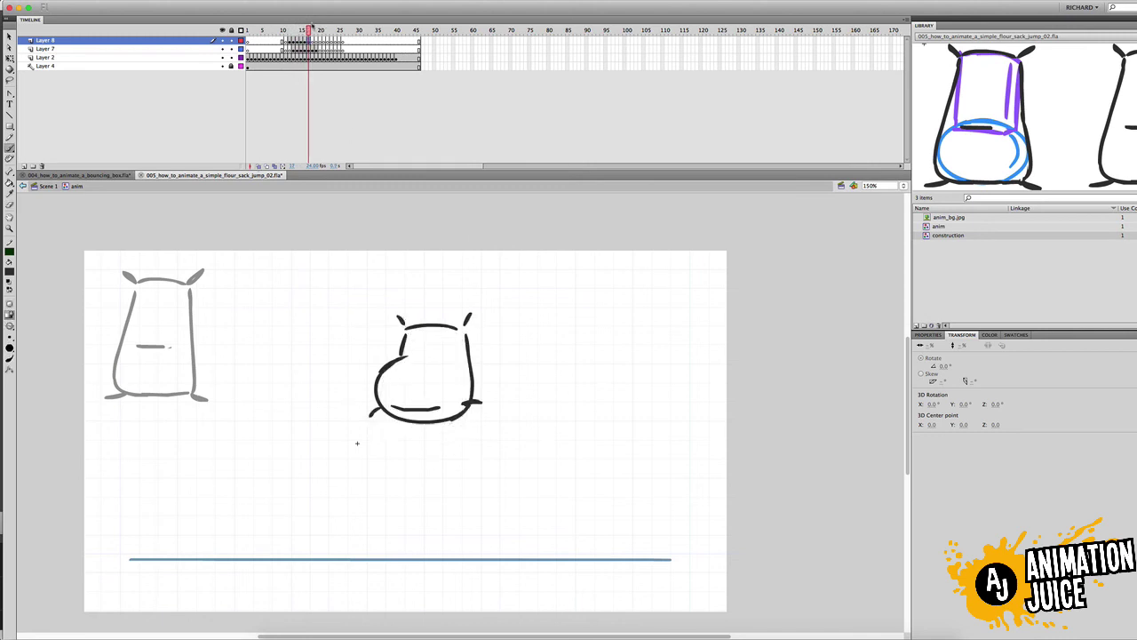
key(".")
key(".")
key(".")
key(".")
key(".")
key("v")
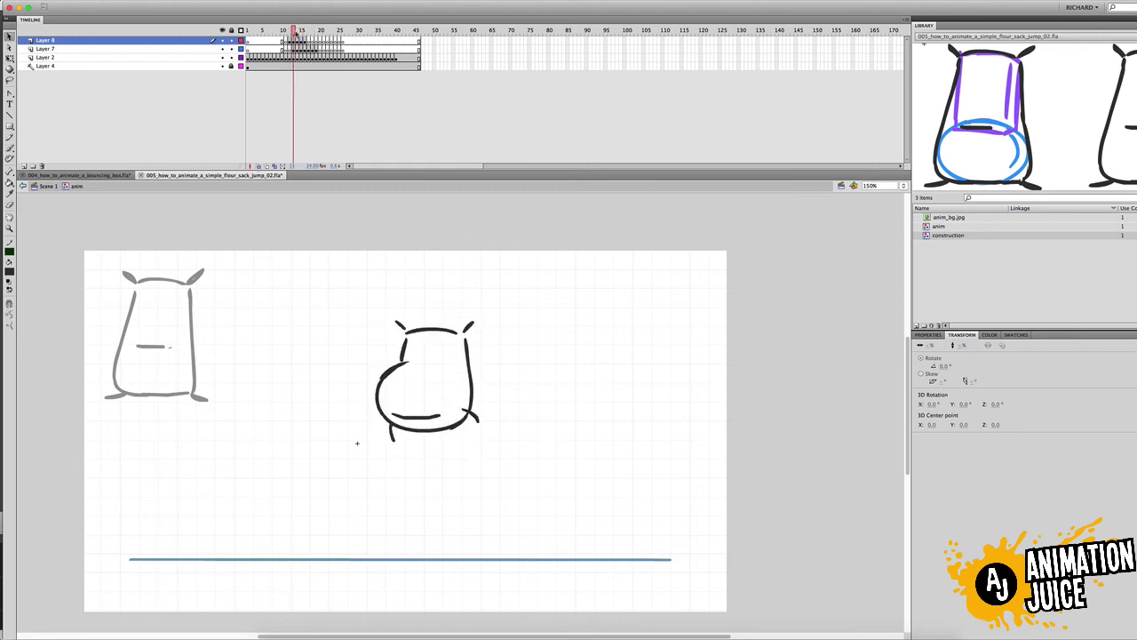
Delete the left foot on frame 14 of Layer 8 and redraw it as a short downward stroke.
key(".")
key(".")
key("e")
key("v")
left_click(389, 427)
key("Delete")
key("b")
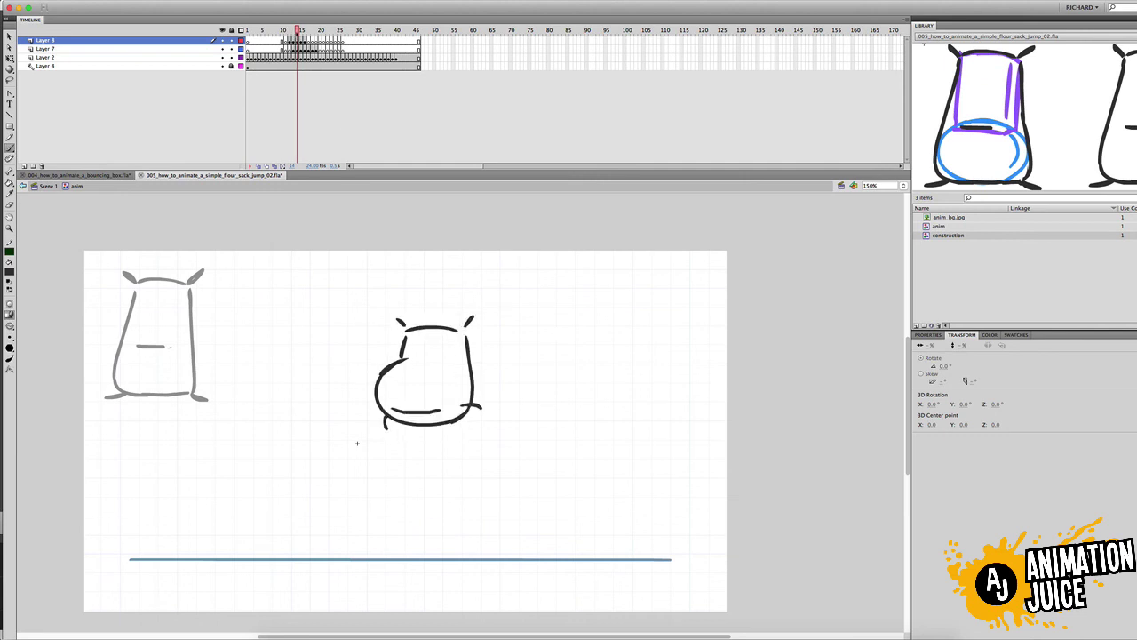
Try the left foot swinging up on frame 15 and flicked out horizontally on frame 16, using onion skinning.
key(".")
key("v")
key("alt+shift+o")
key("b")
key("alt+shift+o")
mouse_move(386, 413)
left_mouse_down()
mouse_move(383, 430)
mouse_move(368, 414)
left_mouse_up()
key(".")
key(".")
key("v")
left_click(257, 167)
key("b")
left_click(258, 167)
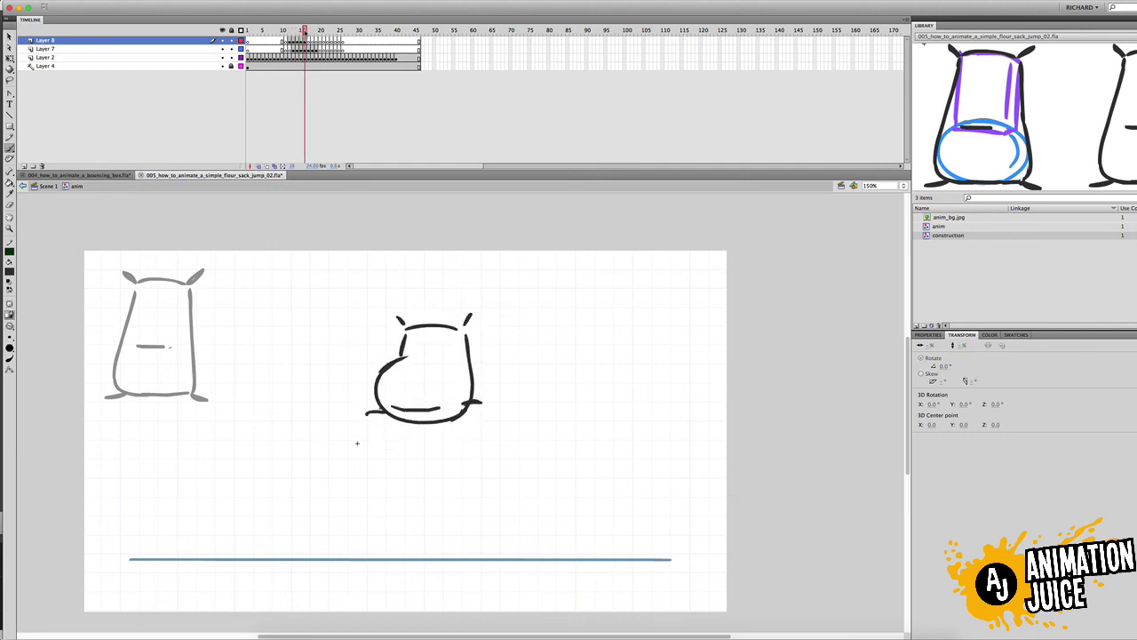
Delete the horizontal left foot on frame 16 and compare the frame with frame 15's foot using onion skinning.
key(".")
key(".")
key(".")
key("v")
left_click(375, 413)
key("Delete")
key("alt+shift+o")
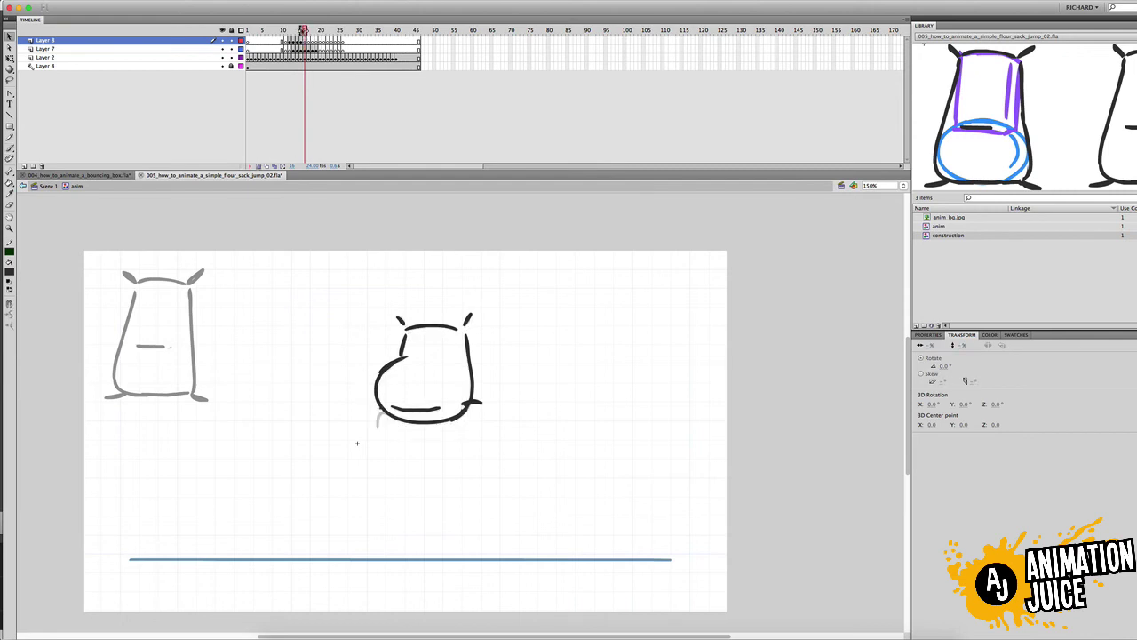
key("alt+shift+o")
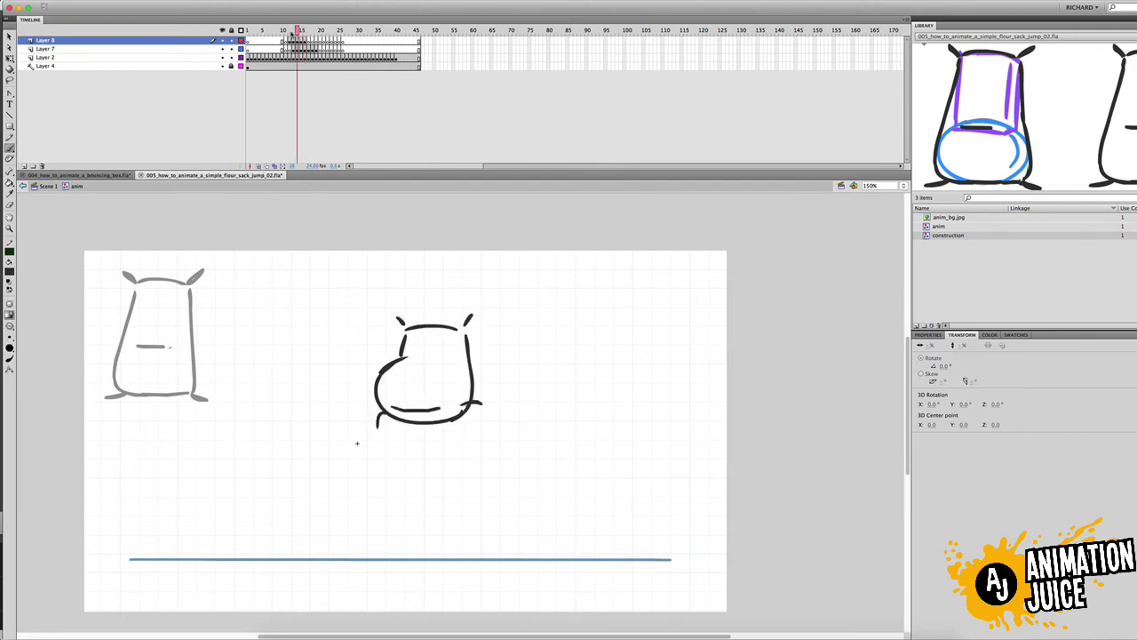
Clear the left foot from frame 15 of Layer 8 and step through frames 13 to 16.
key(".")
key(".")
key("v")
key("q")
left_click(305, 41)
key("comma")
key("period")
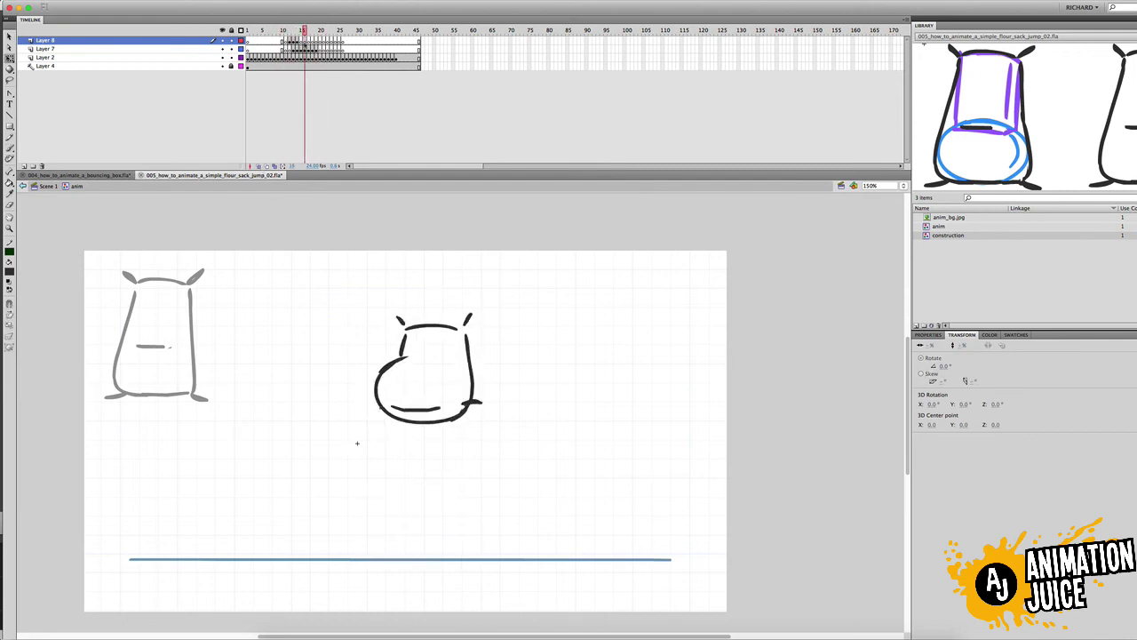
key("comma")
key("comma")
key("comma")
key("period")
key("period")
key("period")
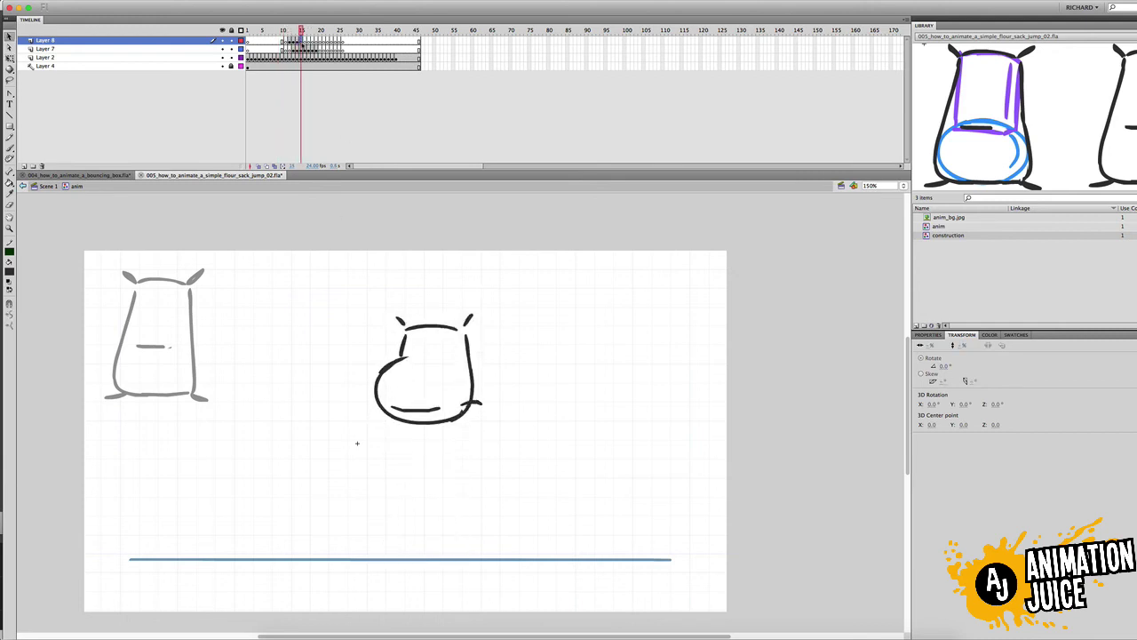
Draw the left foot hanging downward on frames 15 and 16 of Layer 8 with onion skinning on.
key("alt+shift+o")
key("b")
key("period")
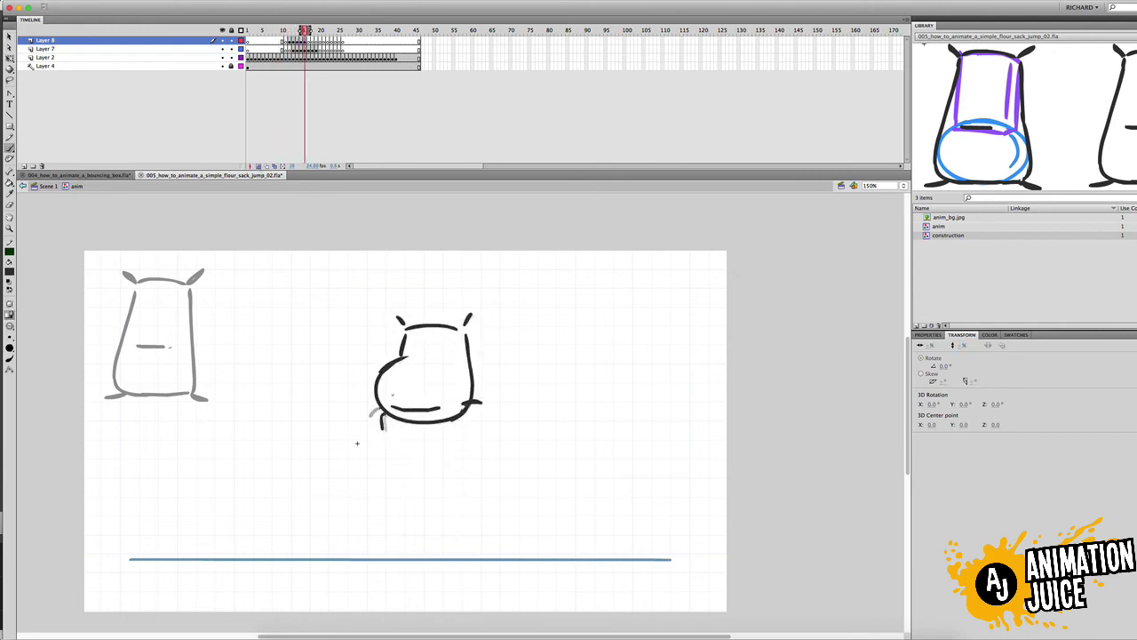
Erase the original left foot from Layer 2 on frame 17 and draw a downward-bent foot on Layer 8.
key("period")
key("Down")
key("Down")
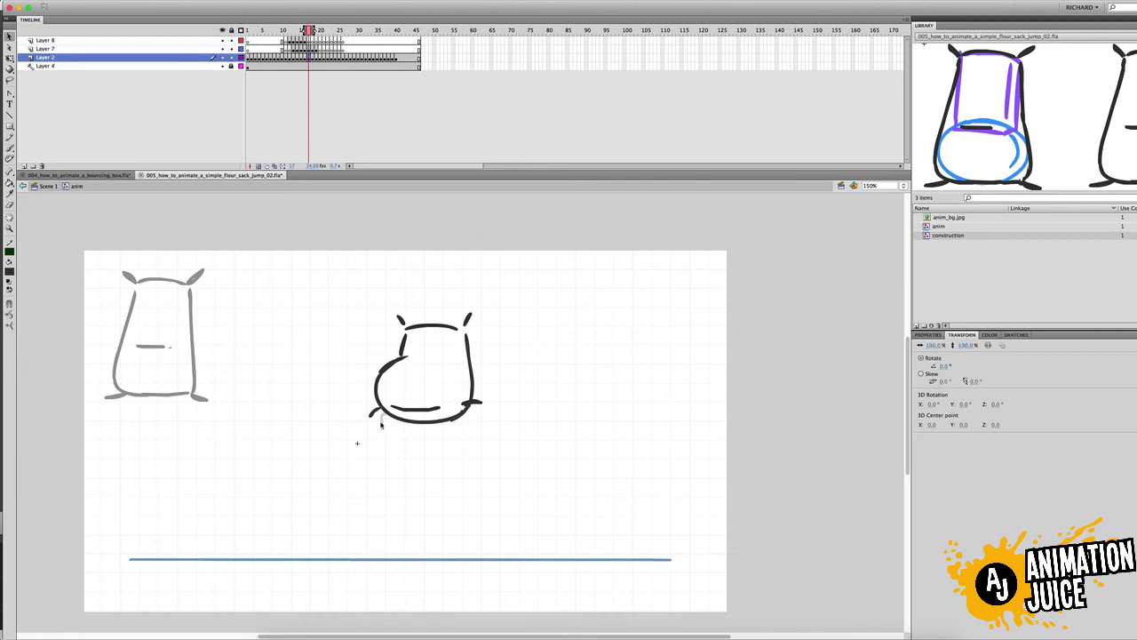
key("e")
key("Up")
key("Up")
key("b")
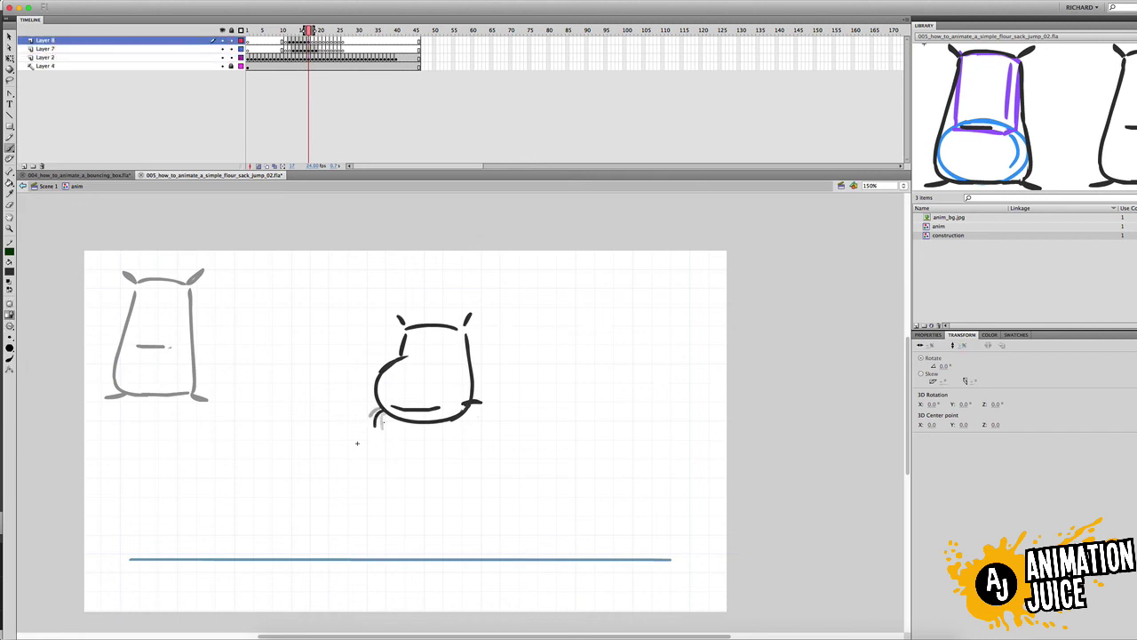
Erase the original left foot on frame 18 and preview the jump as a test movie.
key("period")
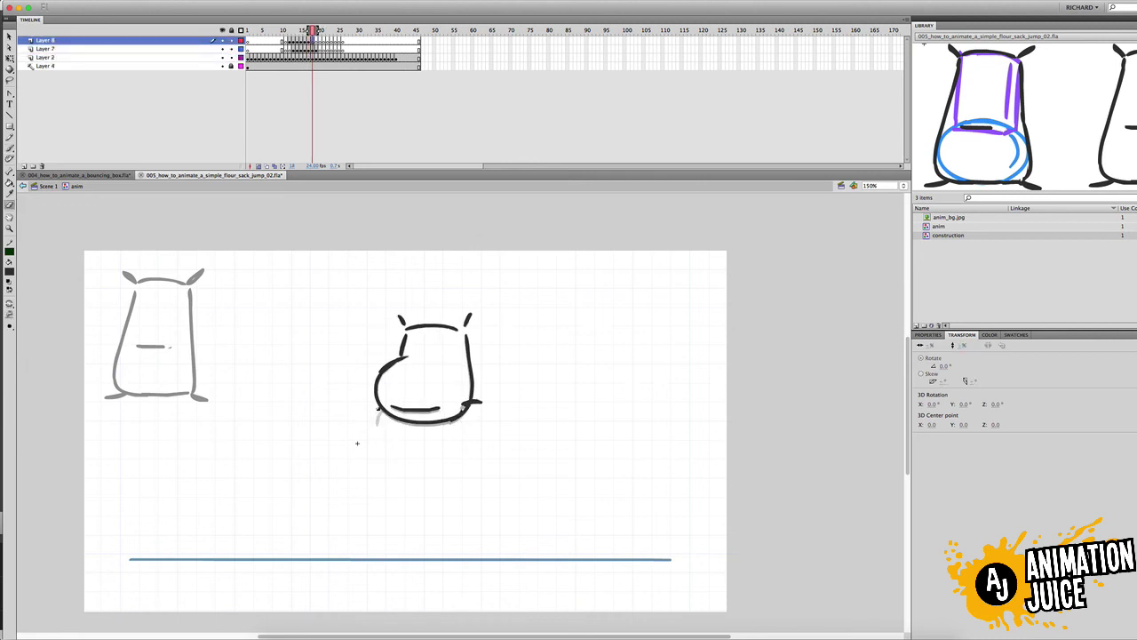
key("period")
key("super+Return")
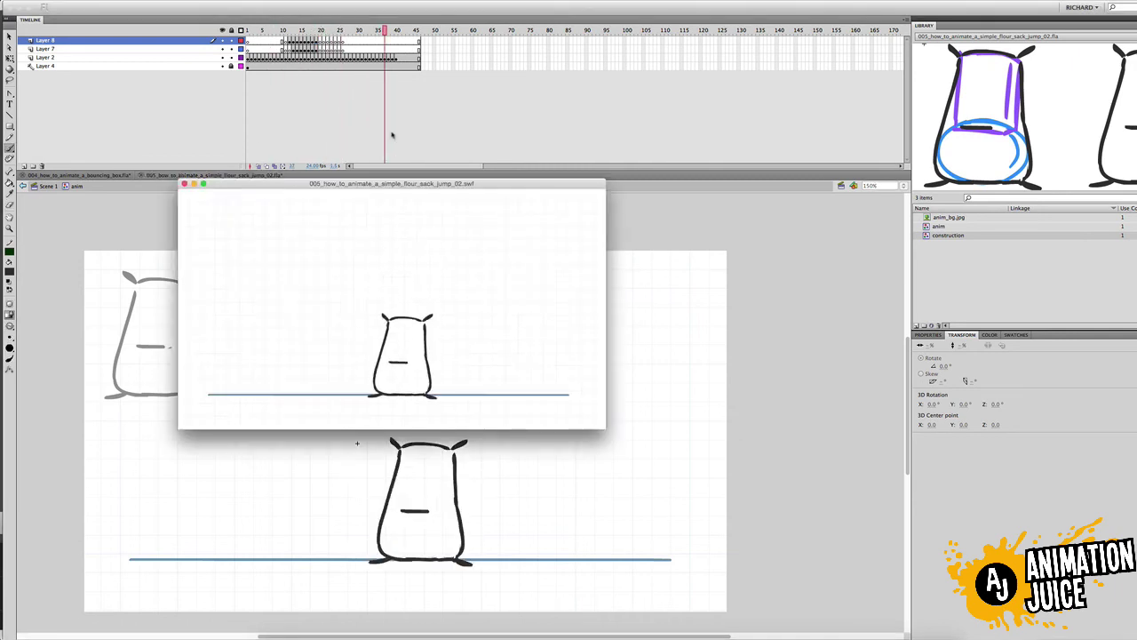
key("super+w")
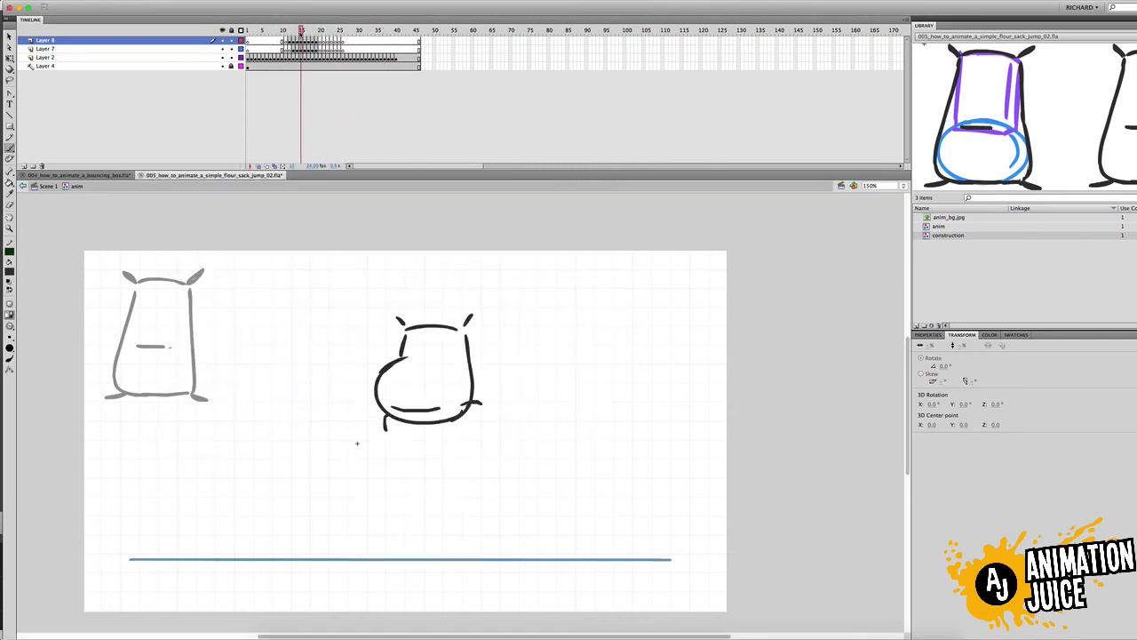
Rework the left foot on frame 16 of Layer 8 so it flicks outward, and preview the movie.
key("b")
key("comma")
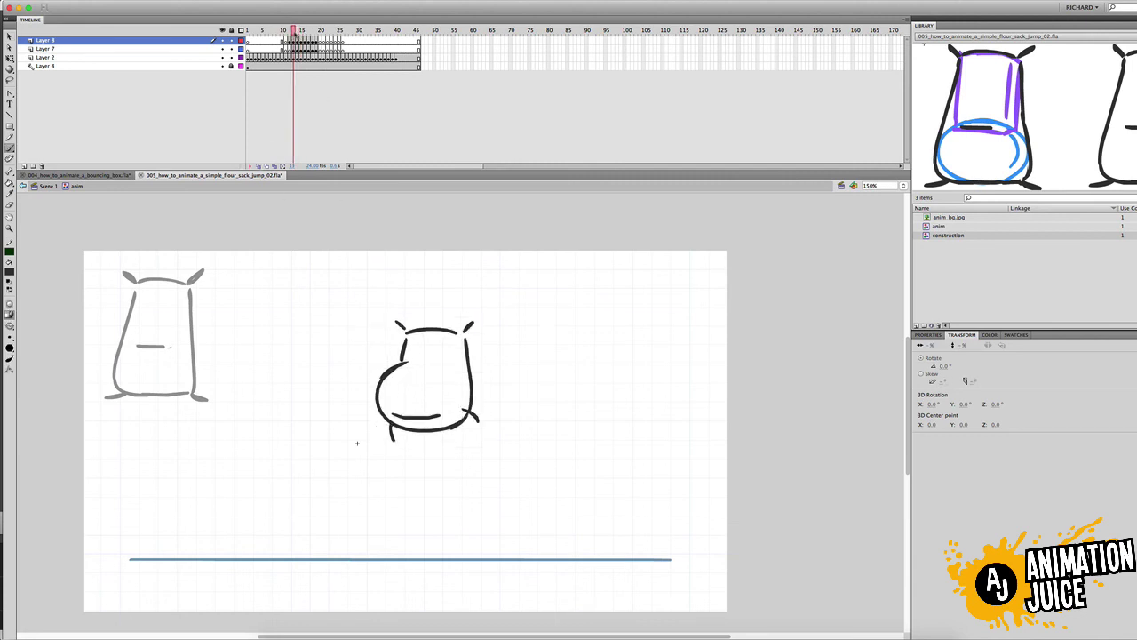
key("period")
key("period")
right_click(311, 41)
left_click(334, 121)
left_click_drag(315, 31, 302, 86)
key("period")
key("period")
key("v")
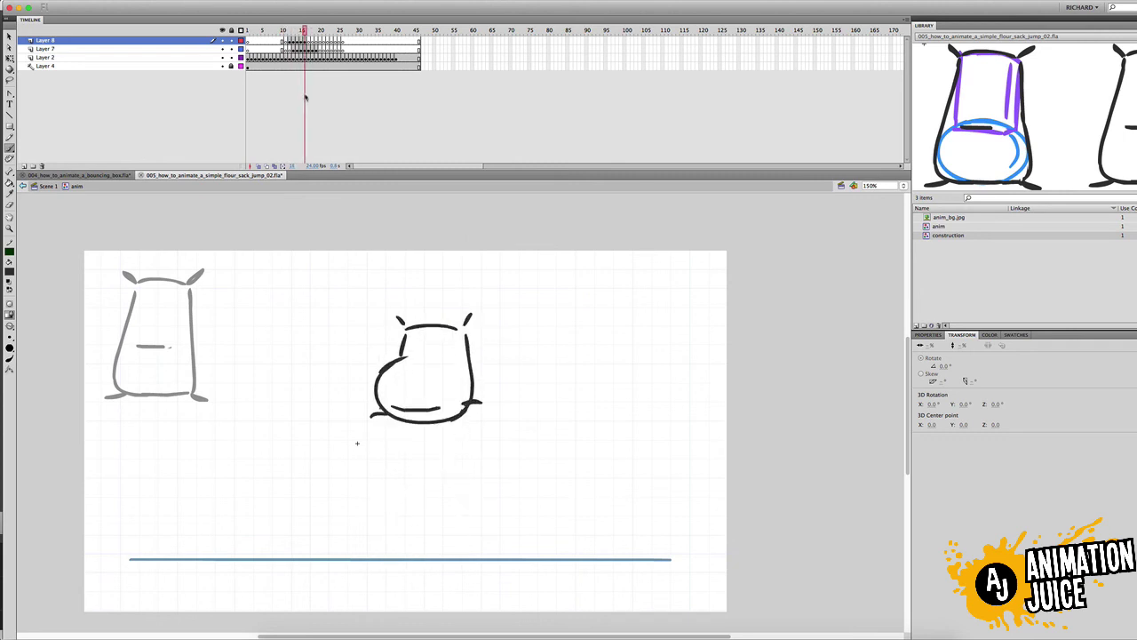
key("super+Return")
key("super+w")
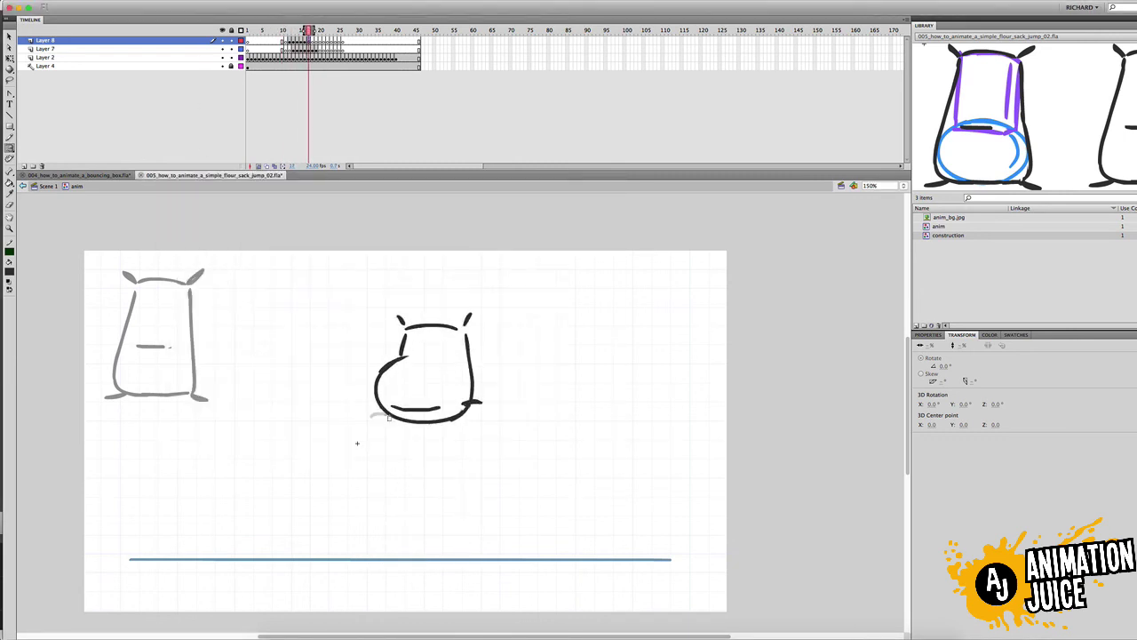
Redraw the left foot on frame 17 following frame 16's outward flick, and preview the jump again.
left_click(260, 166)
left_click_drag(305, 32, 373, 62)
key("super+Return")
key("super+w")
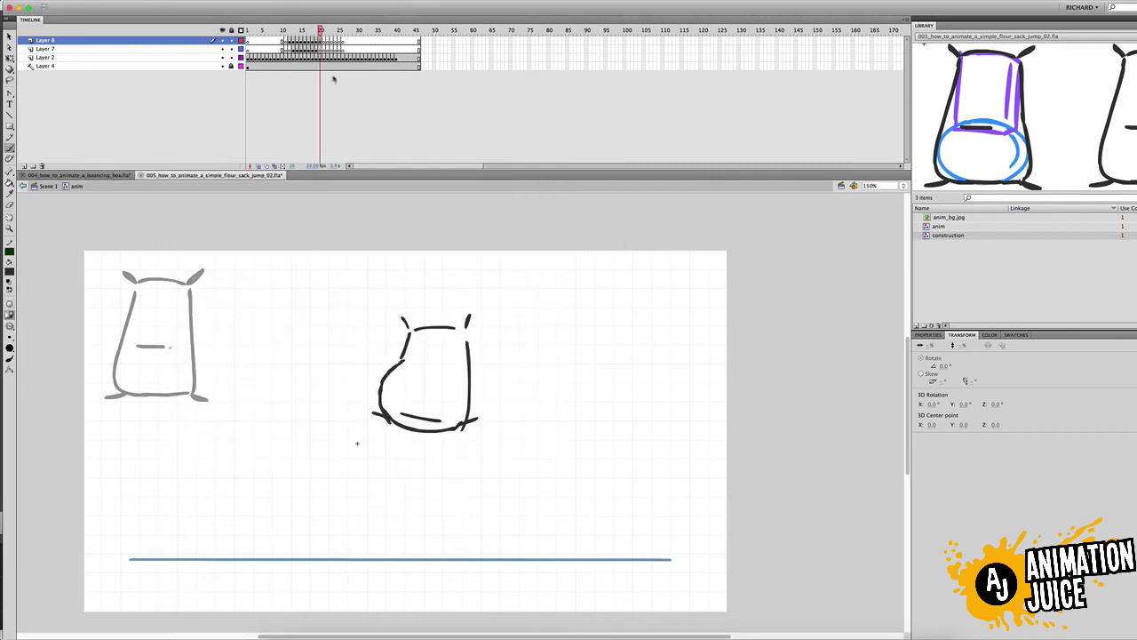
Replace the original left foot on frames 19 to 21 with redrawn strokes and preview the jump.
key("period")
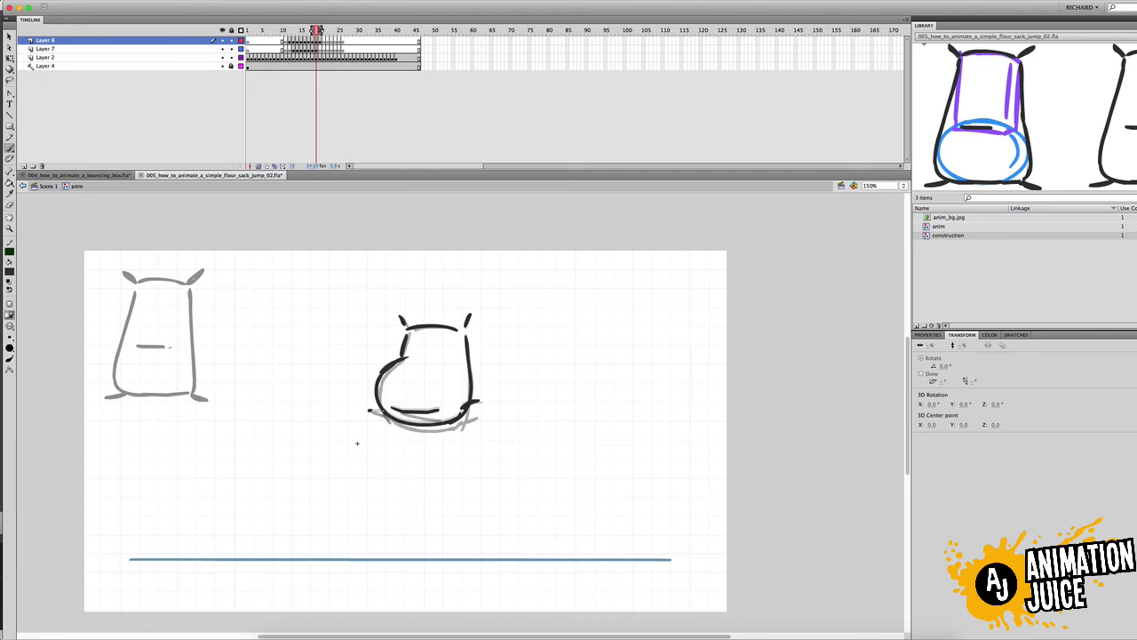
key("period")
key("period")
key("period")
key("comma")
key("comma")
key("period")
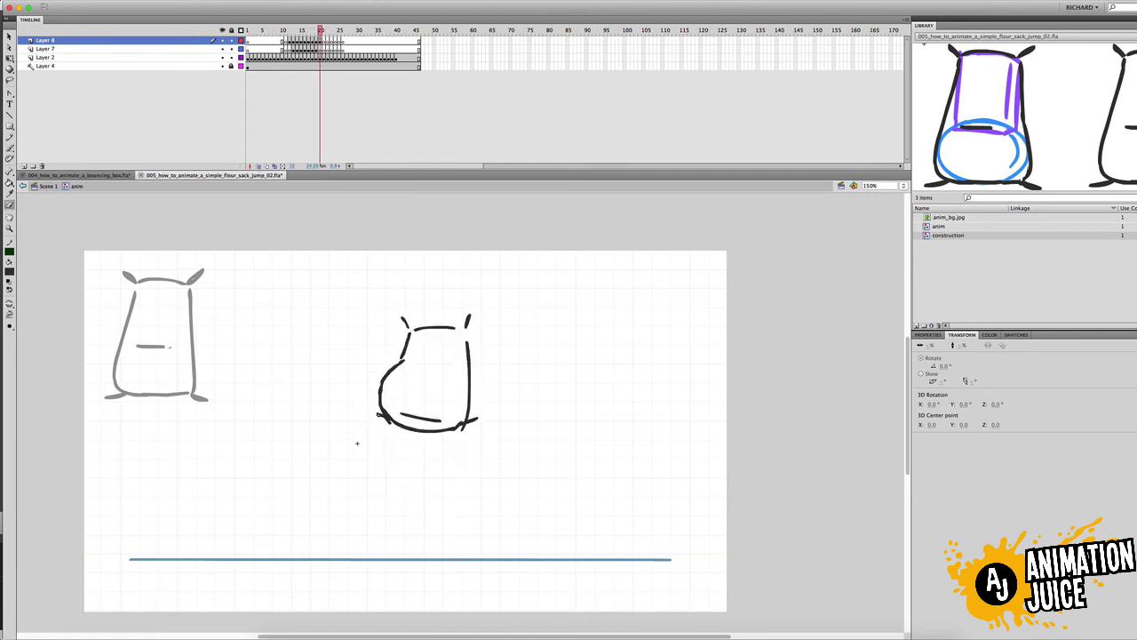
key("comma")
key("period")
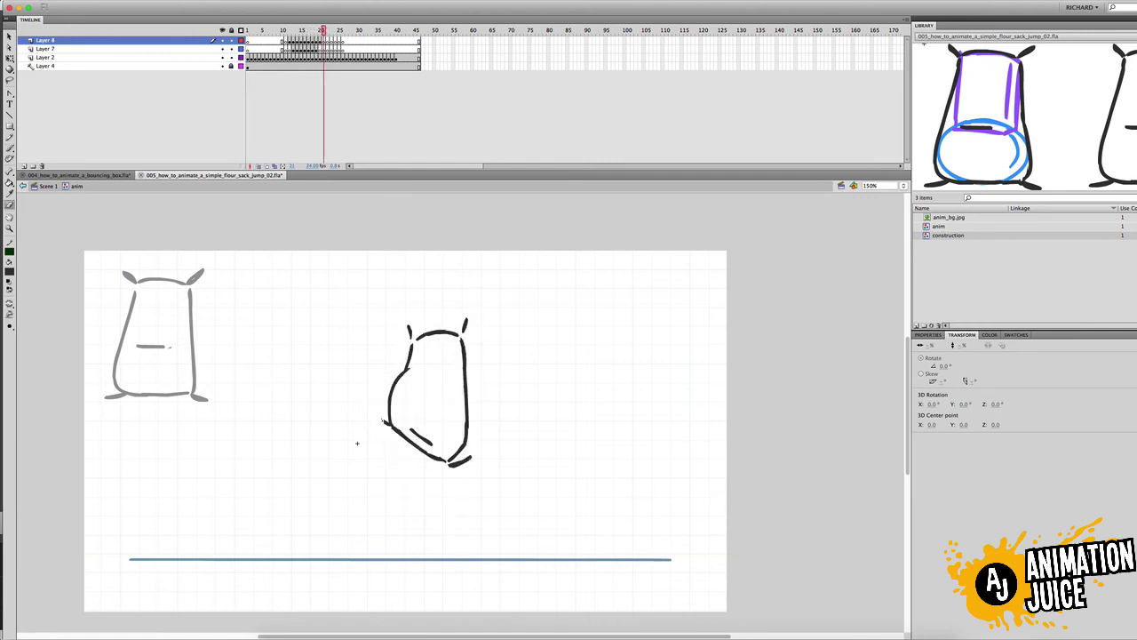
mouse_move(313, 85)
left_mouse_down()
mouse_move(337, 85)
mouse_move(314, 86)
mouse_move(325, 86)
left_mouse_up()
key("super+Return")
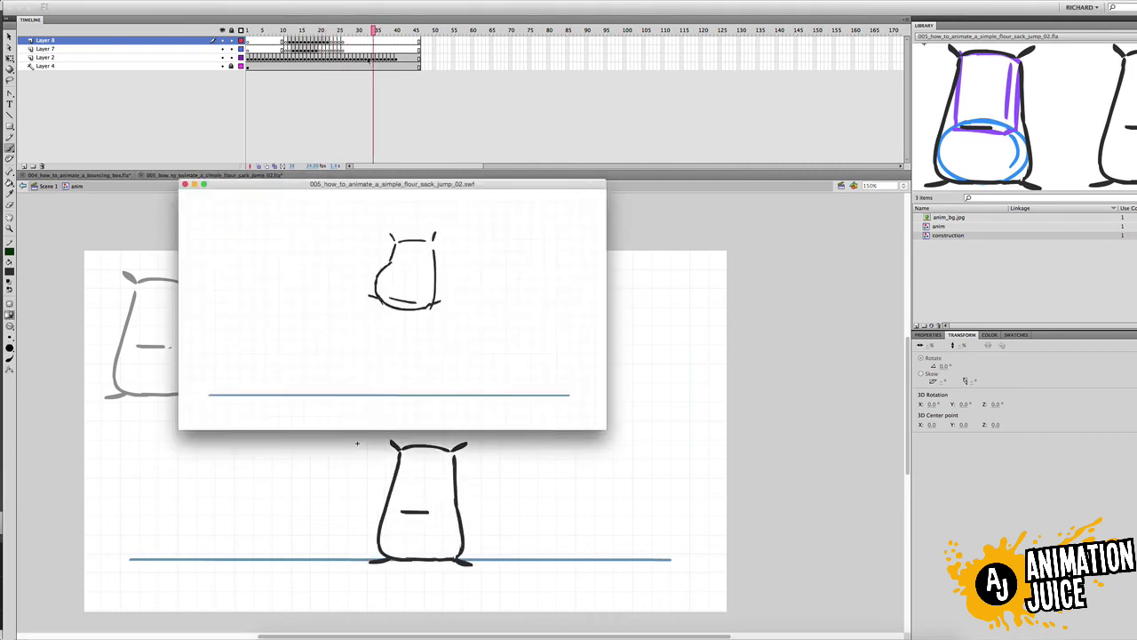
left_click(184, 184)
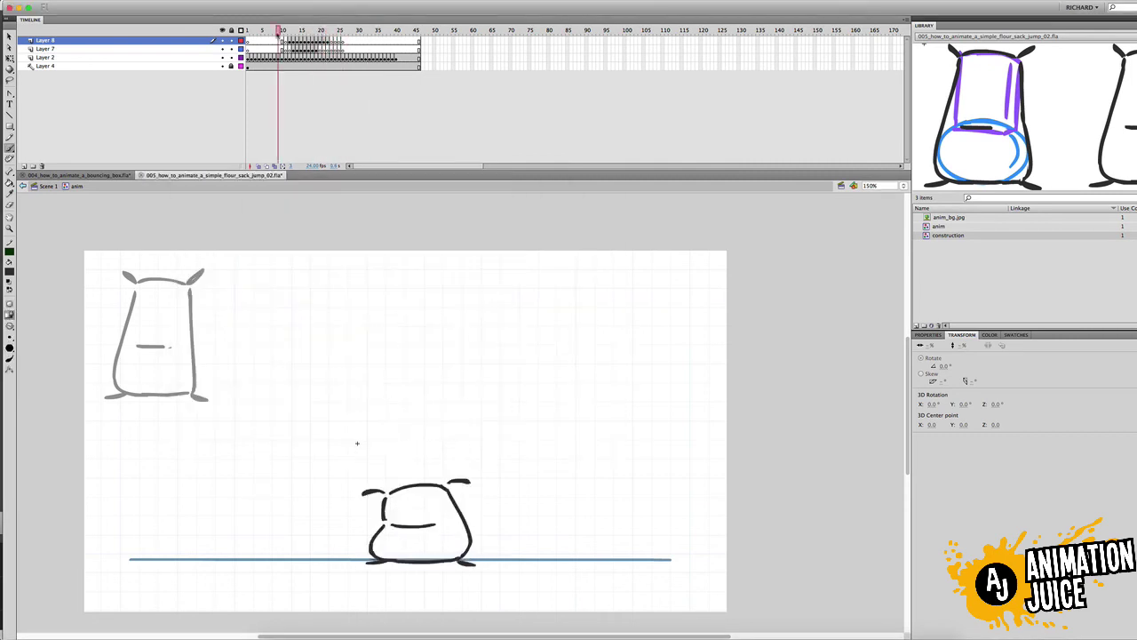
Shift the left-foot strokes on frames 16 to 22 of Layer 8 together using multi-frame editing.
mouse_move(298, 32)
left_mouse_down()
mouse_move(266, 75)
mouse_move(310, 81)
mouse_move(289, 154)
mouse_move(305, 160)
mouse_move(279, 190)
mouse_move(294, 190)
mouse_move(258, 165)
mouse_move(297, 40)
left_mouse_up()
key("super+z")
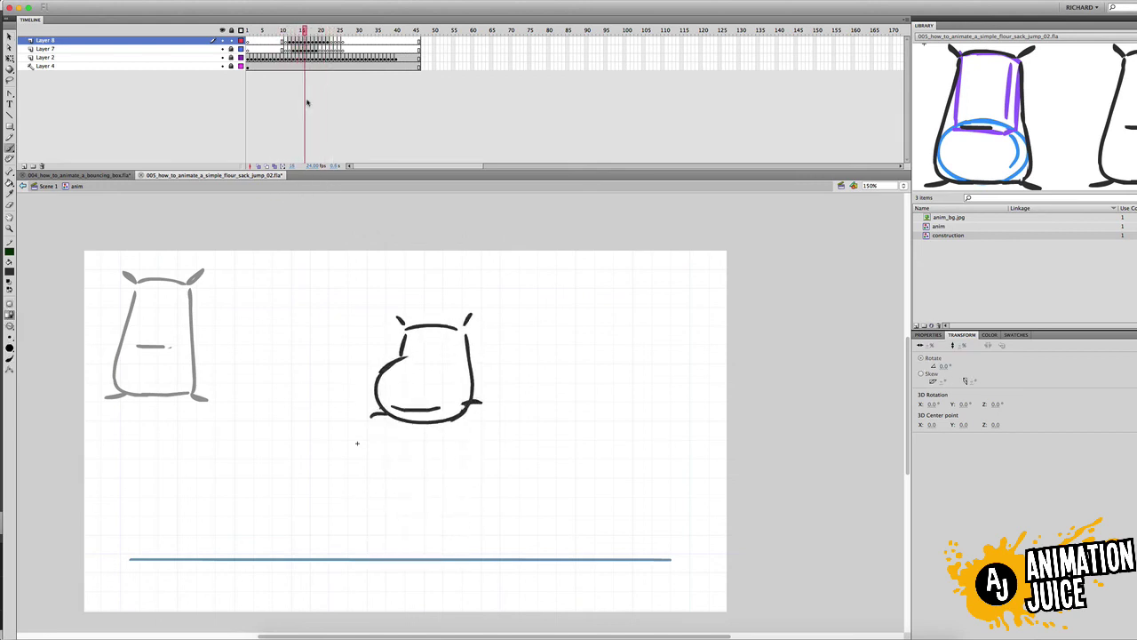
left_click(275, 167)
key("v")
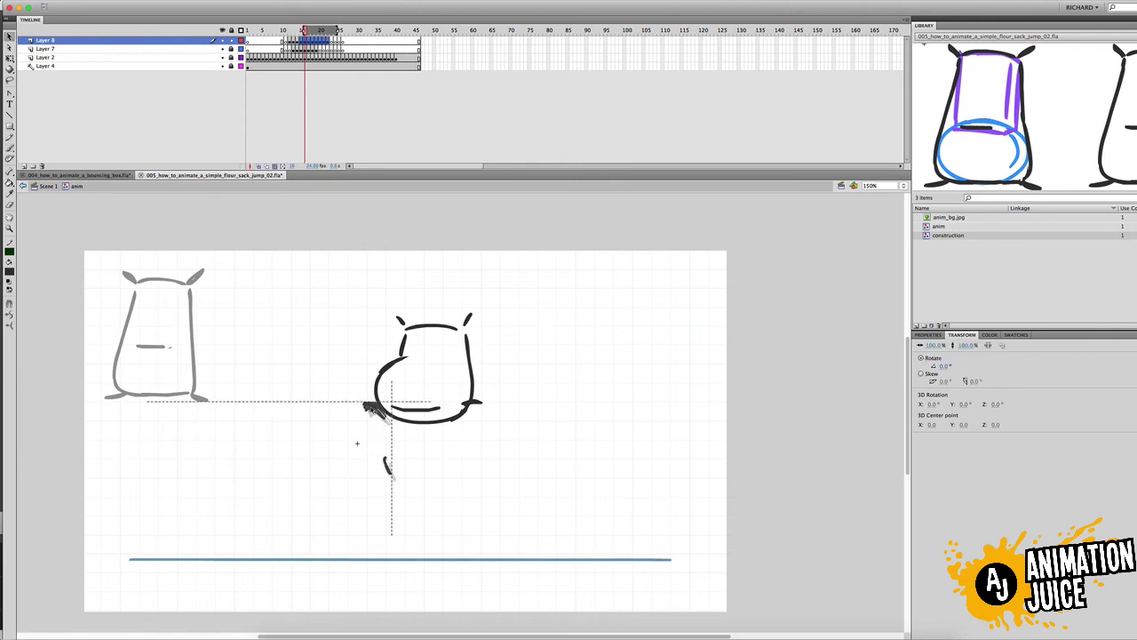
mouse_move(304, 32)
left_mouse_down()
mouse_move(290, 32)
mouse_move(324, 32)
mouse_move(302, 32)
left_mouse_up()
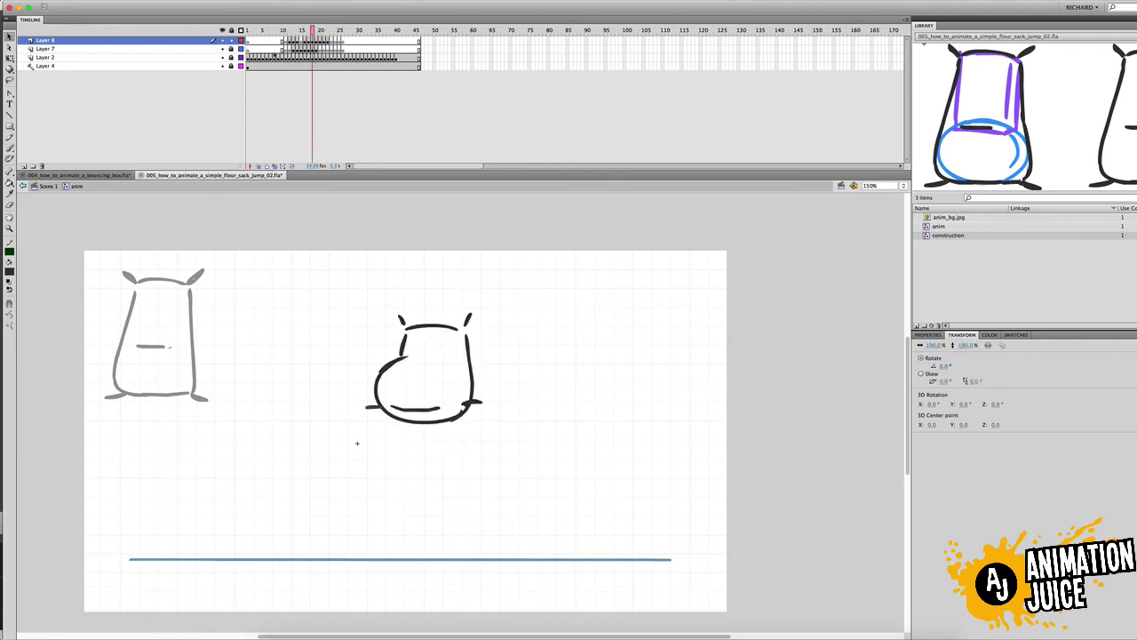
Refine the left foot's placement on Layer 8 with multi-frame editing over frames 16 to 19 and frames 13 to 16.
key("comma")
key("comma")
key("comma")
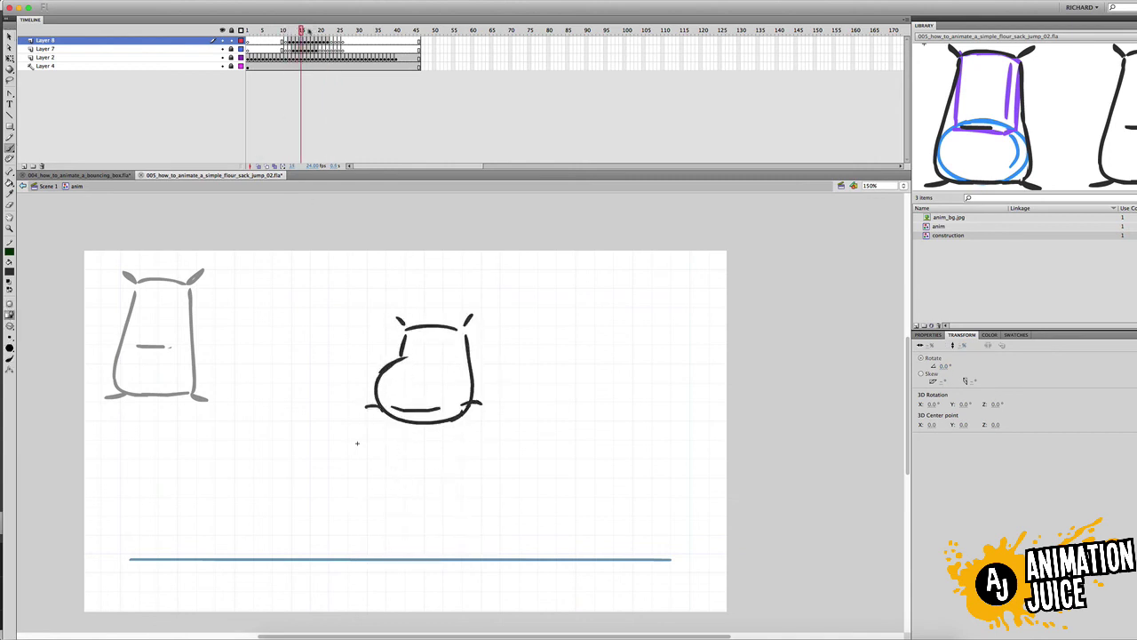
key("period")
key("period")
key("period")
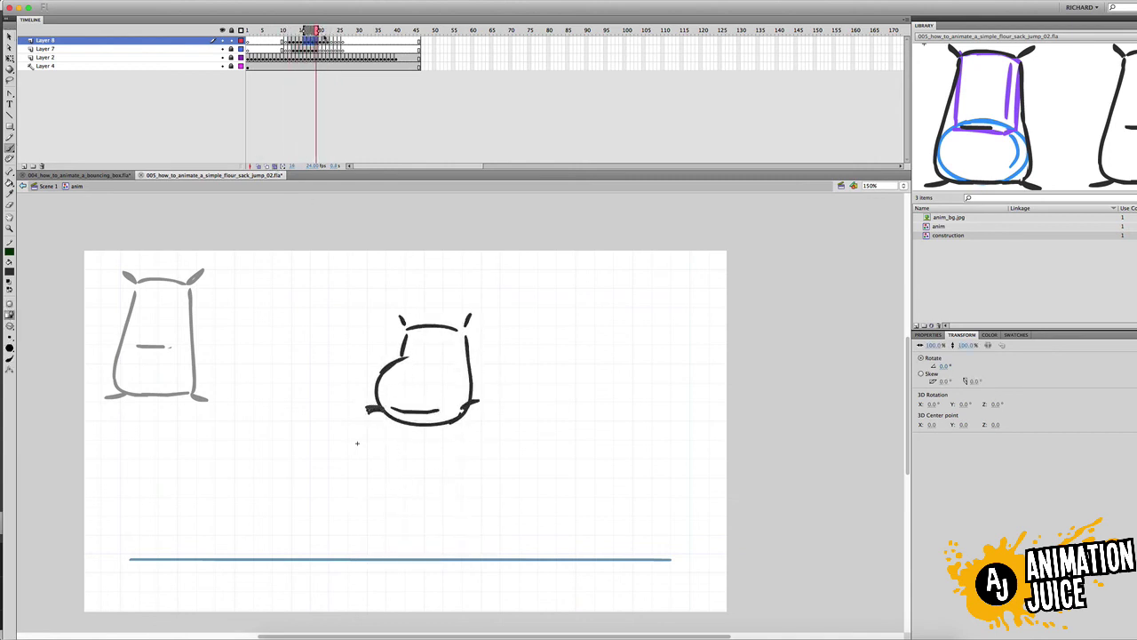
key("comma")
key("comma")
key("comma")
key("comma")
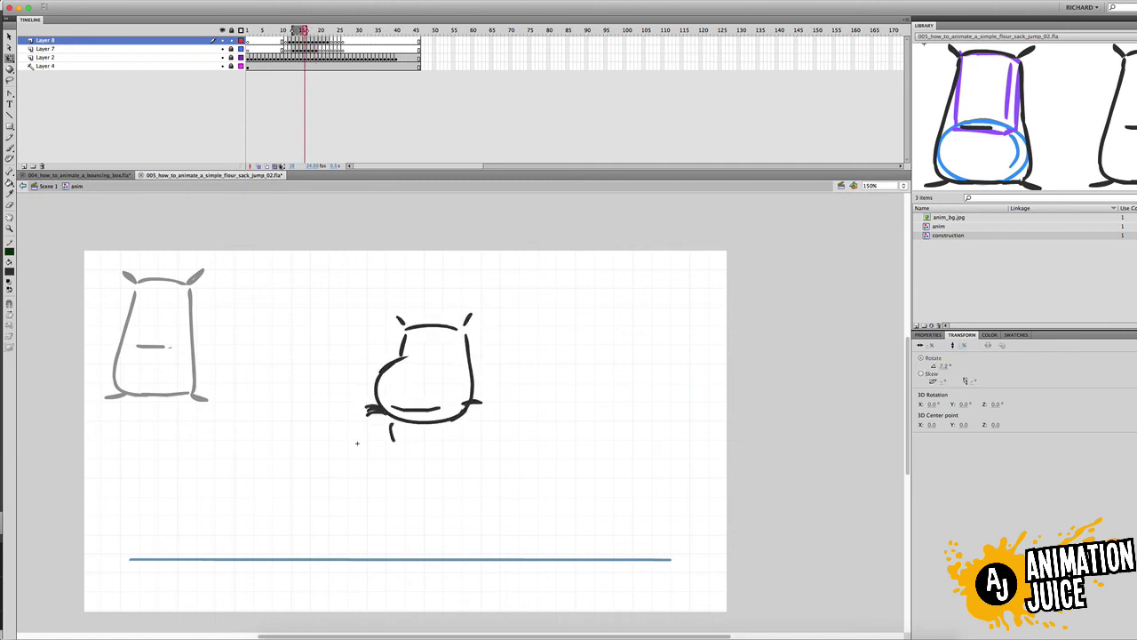
key("comma")
key("comma")
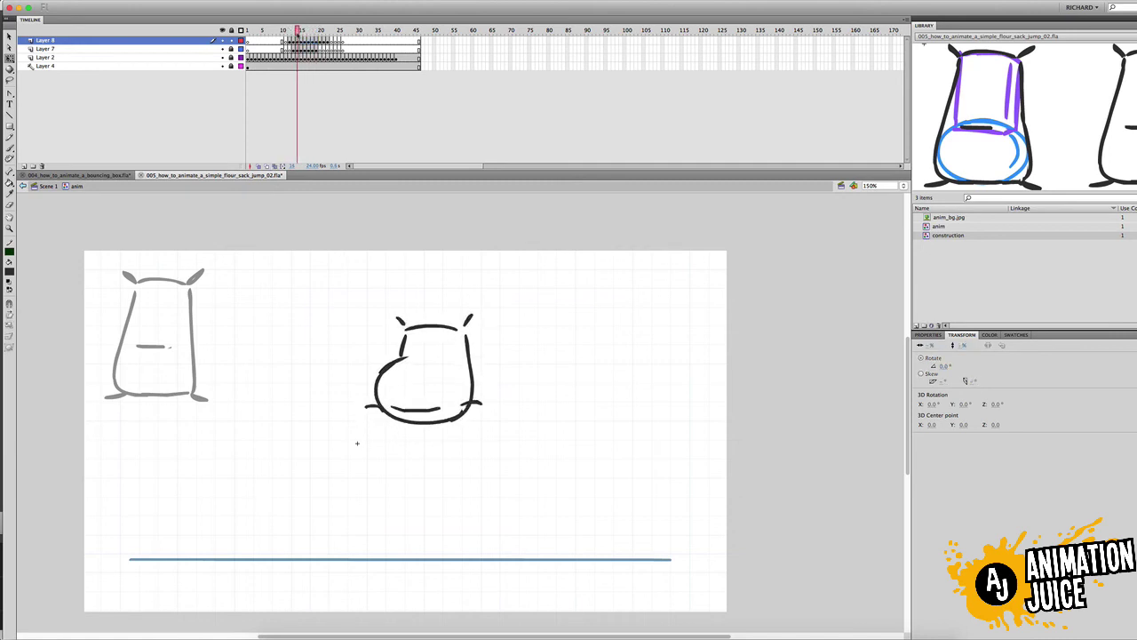
key("comma")
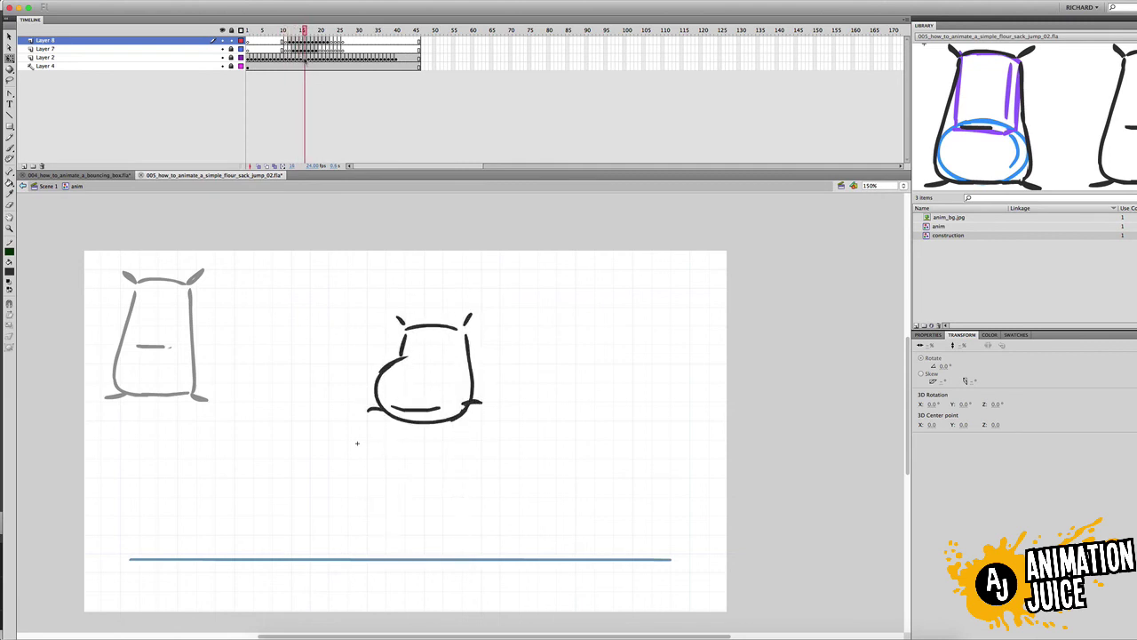
Check the left foot's motion frame by frame and rotate its stroke on frame 18 by about 22°.
key("comma")
key("comma")
key("comma")
key("comma")
key("comma")
key("period")
key("period")
key("period")
key("period")
key("period")
key("period")
key("period")
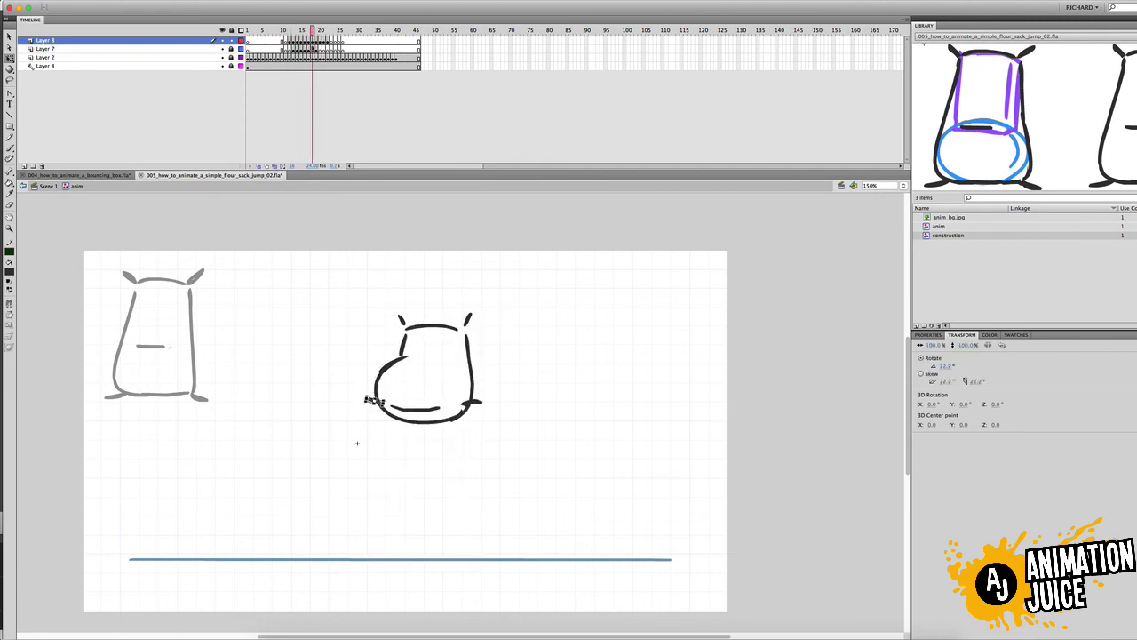
Rotate the left foot across frames 15 to 18 with multi-frame editing, and rotate frame 15's foot by about -8.6°.
key("comma")
key("comma")
key("comma")
key("comma")
key("comma")
key("comma")
key("comma")
key("comma")
key("period")
key("period")
key("period")
key("period")
key("period")
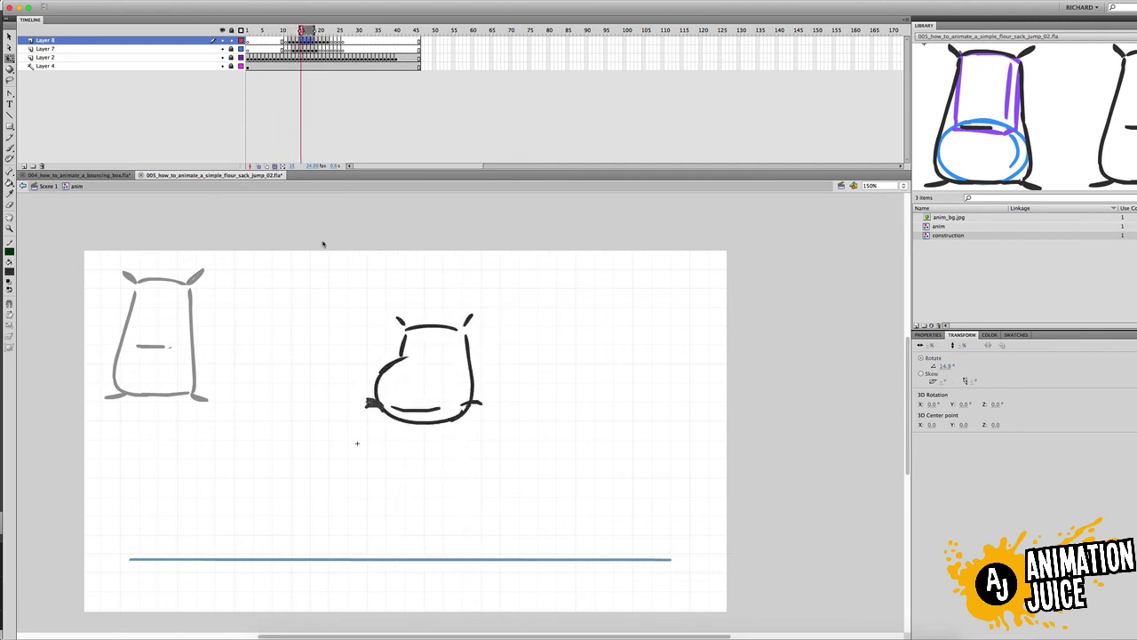
key("comma")
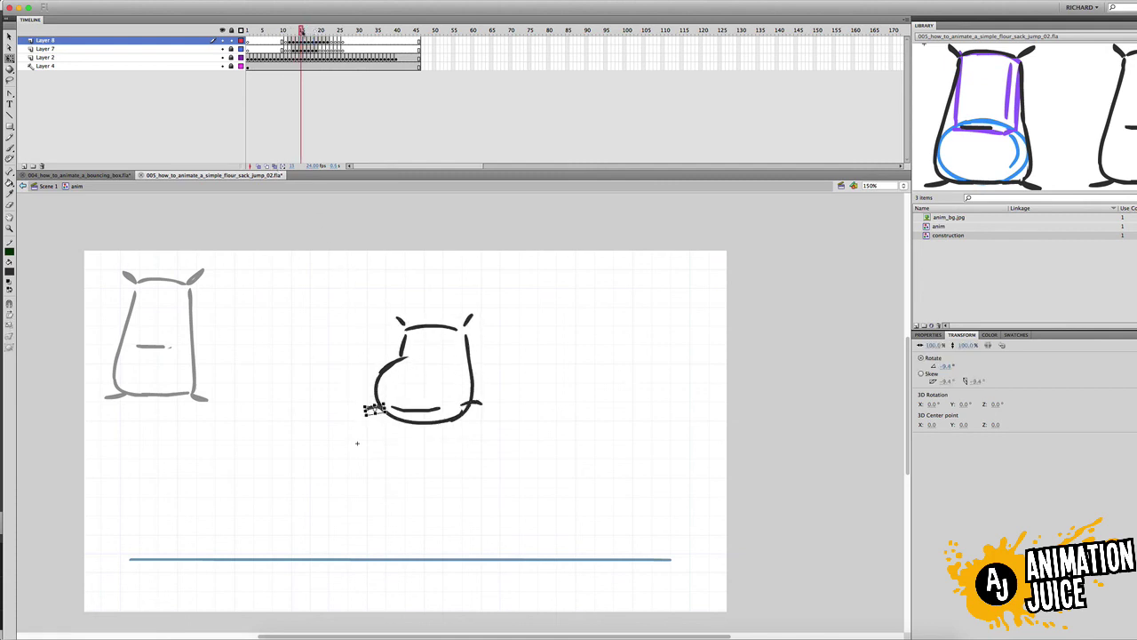
Free Transform the left foot on frame 20 and preview the jump as a test movie.
key("comma")
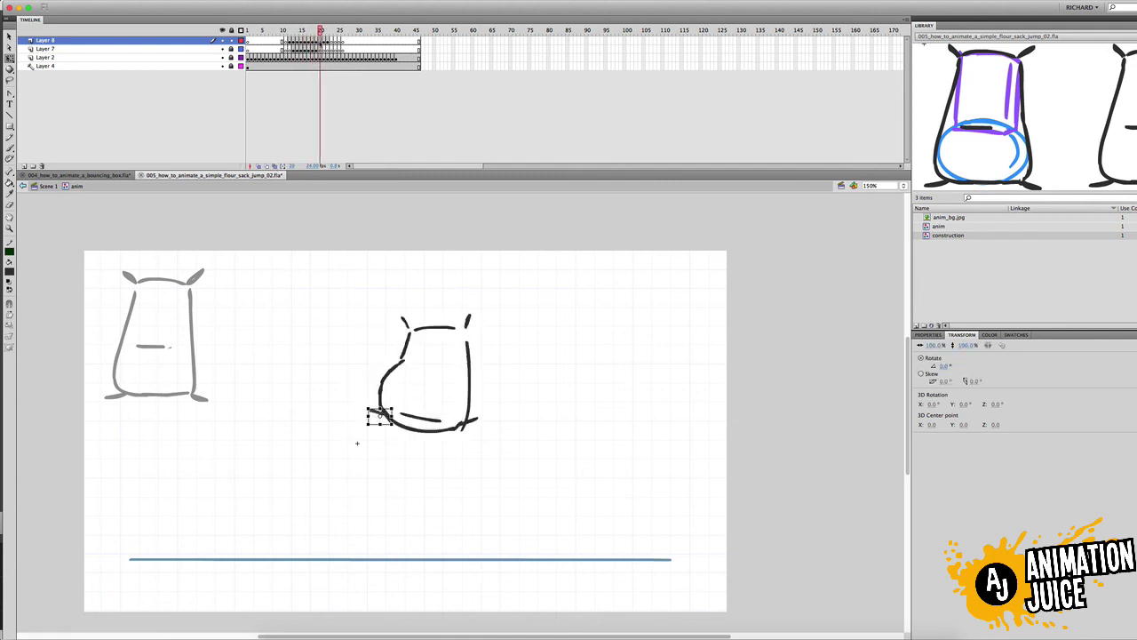
key("Return")
key("super+Return")
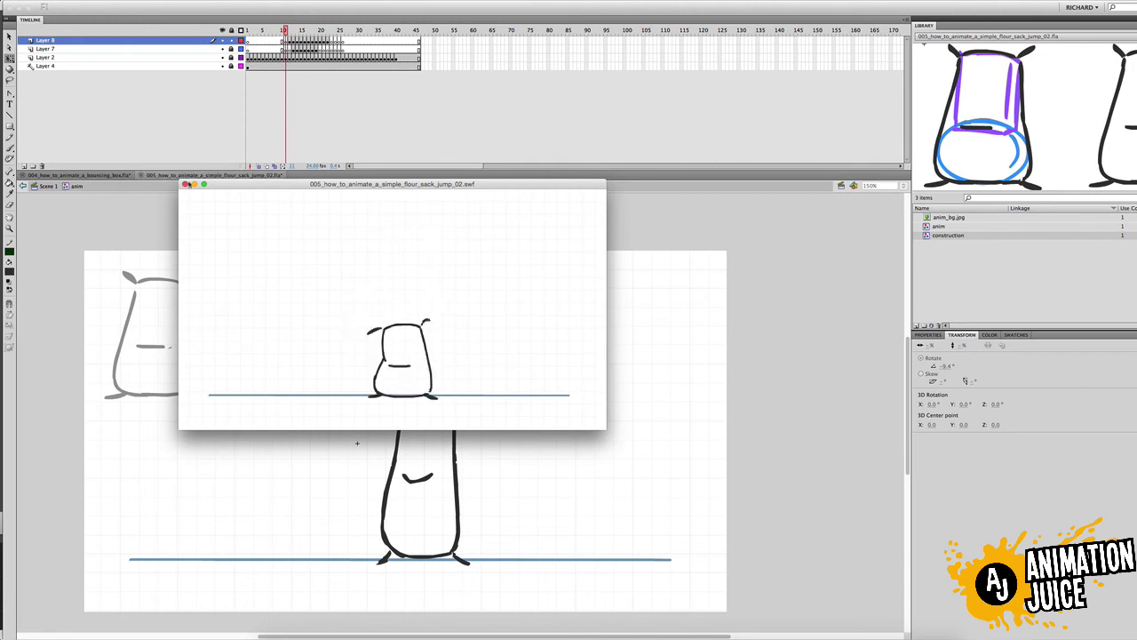
key("super+w")
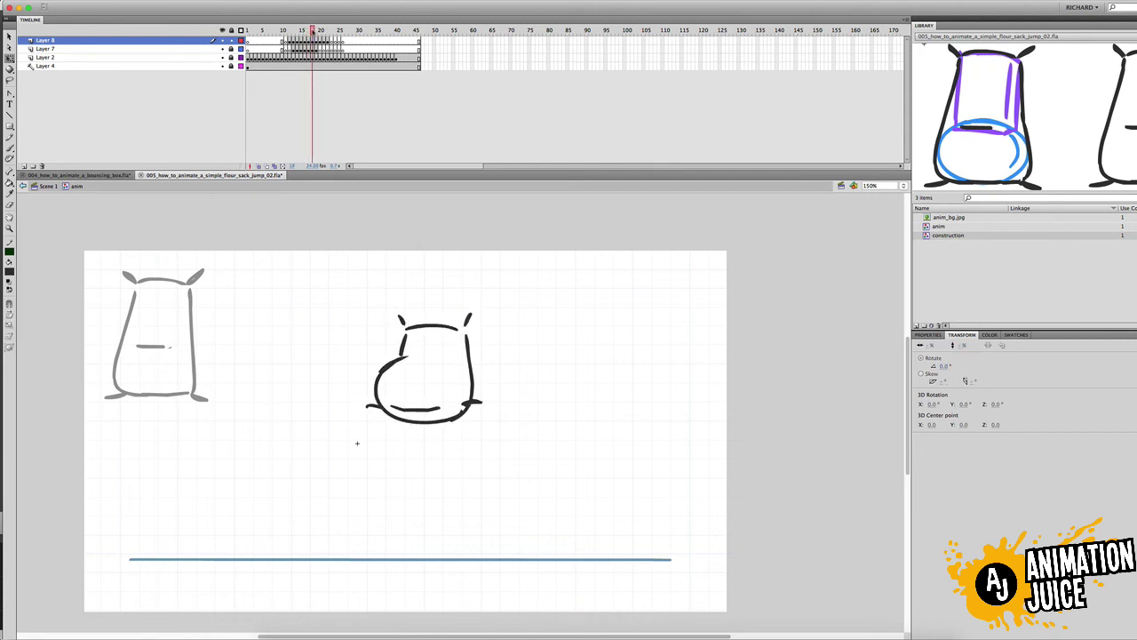
Compare both feet up close around frames 16 to 20 and nudge the right foot slightly downward.
left_click(388, 427, "super")
left_click(435, 374)
key("period")
key("period")
left_click(450, 386)
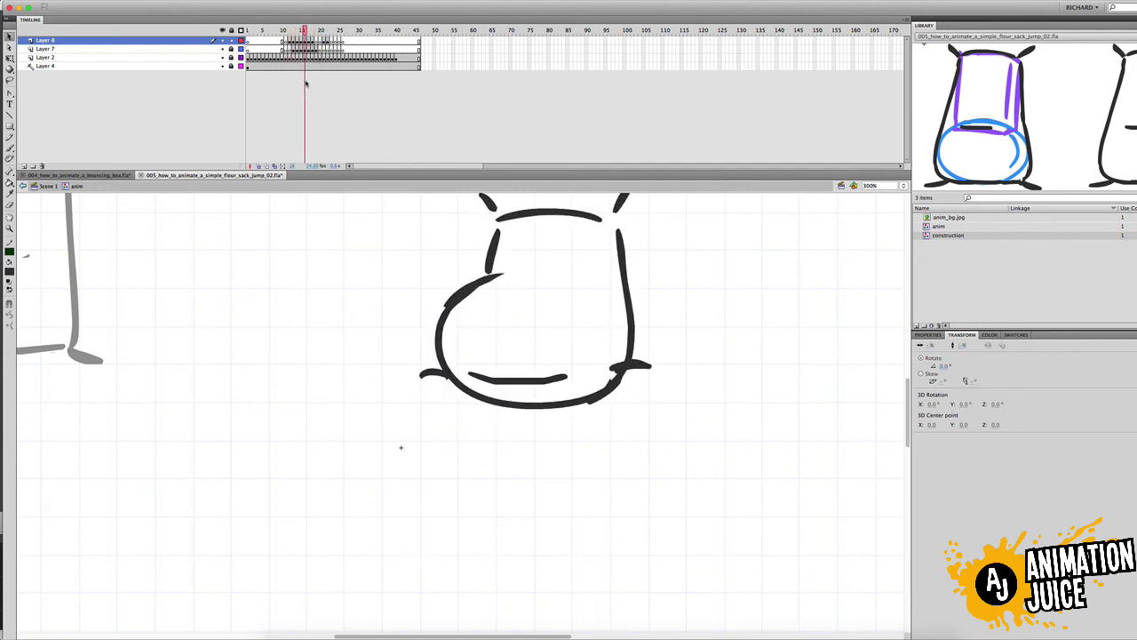
left_click_drag(639, 365, 636, 374)
key("comma")
key("comma")
key("comma")
key("period")
key("period")
key("period")
key("period")
key("comma")
key("comma")
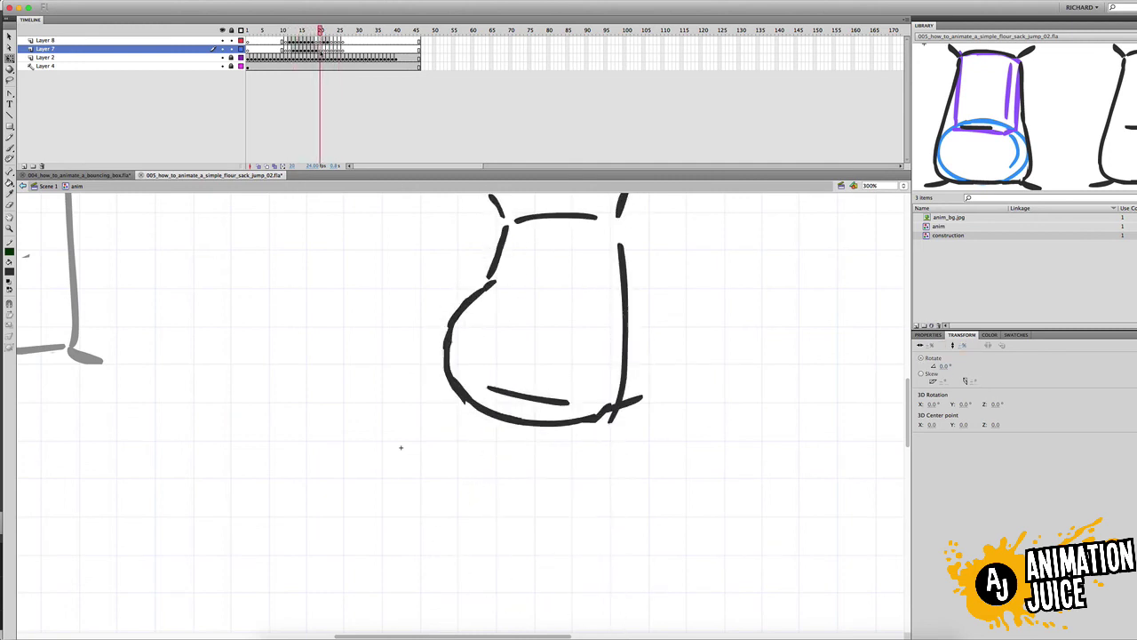
Rotate the right foot slightly around frame 18 on Layer 7 and preview the jump.
key("period")
left_click(629, 366)
key("Escape")
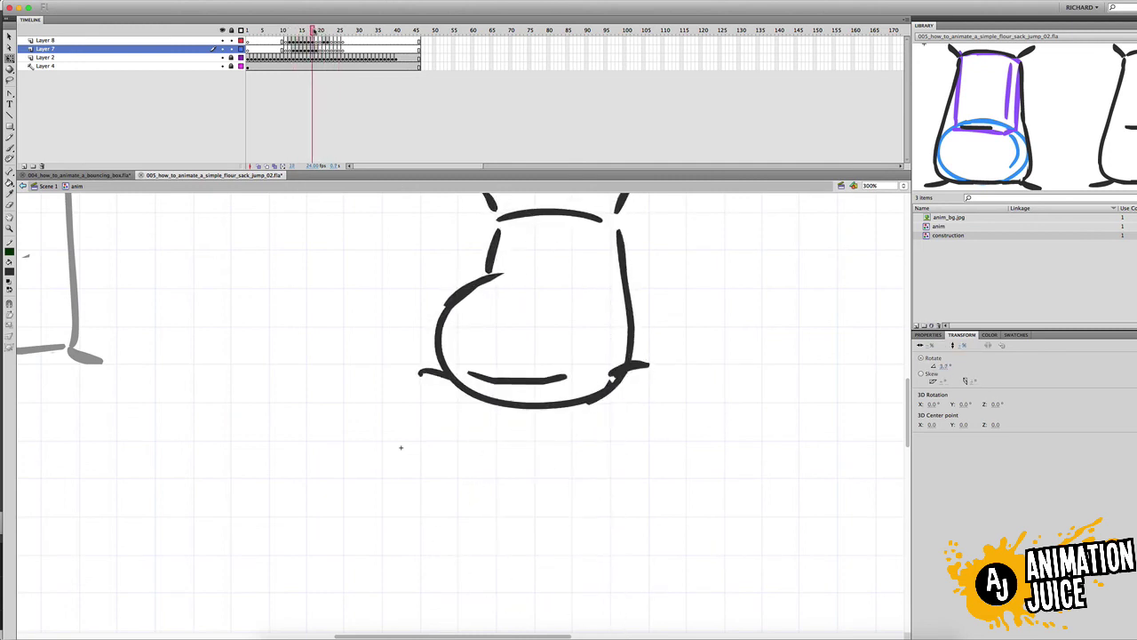
key("comma")
key("comma")
key("period")
key("period")
key("period")
left_click(316, 40)
mouse_move(264, 170)
left_mouse_down()
mouse_move(264, 78)
mouse_move(263, 154)
left_mouse_up()
key("super+minus")
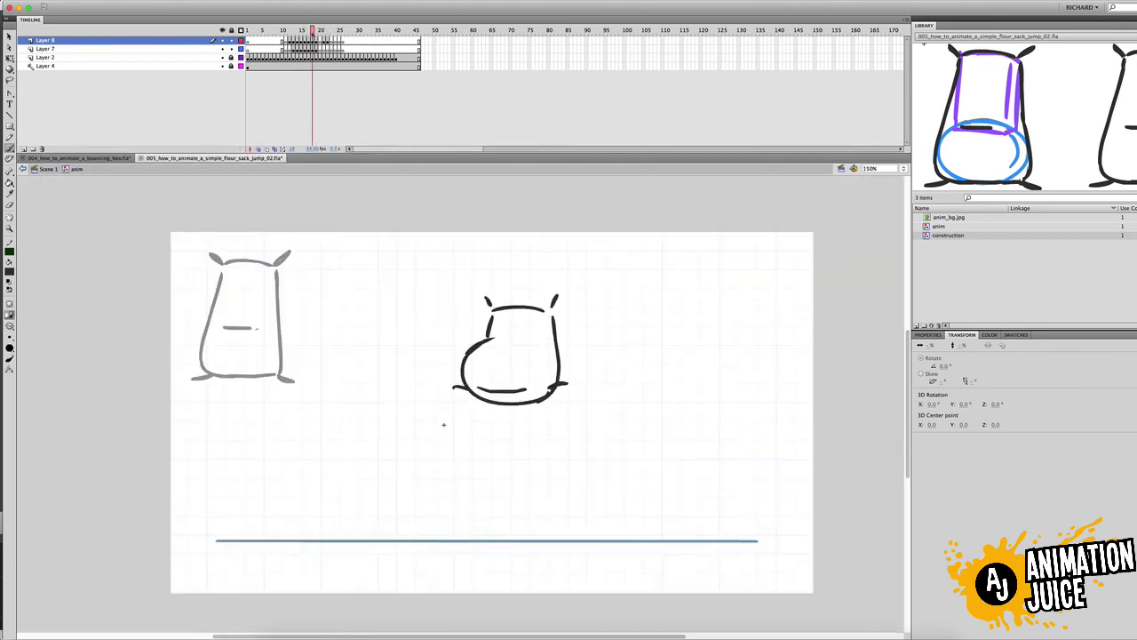
key("super+Return")
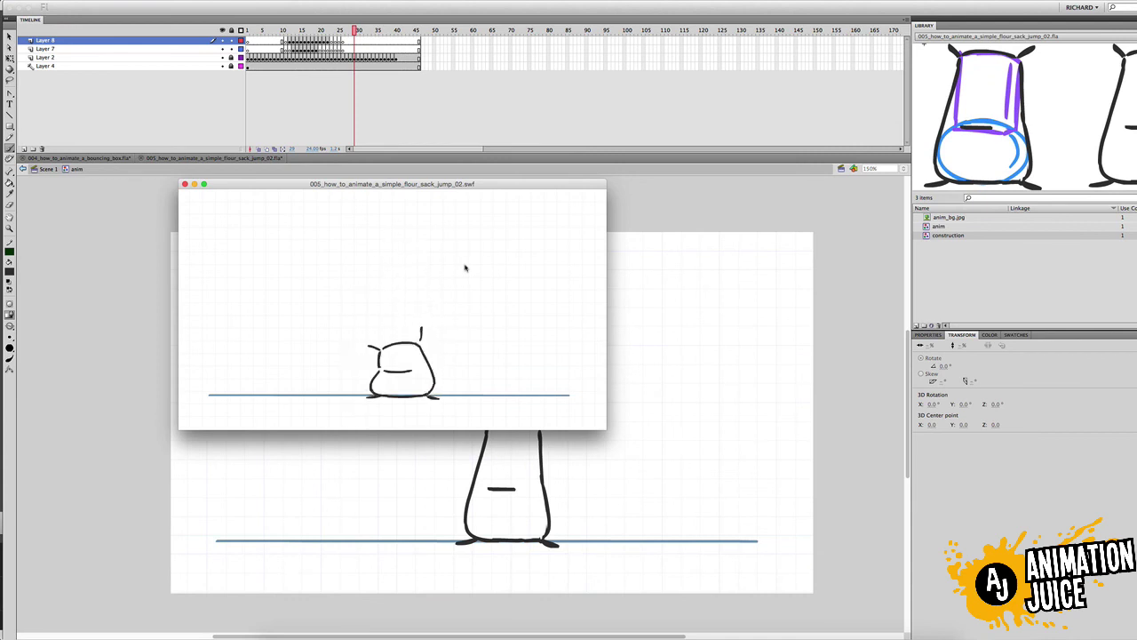
key("super+w")
Erase the original right foot on frame 20 of Layer 2 and redraw it on Layer 7 using onion skinning.
left_click_drag(314, 35, 321, 34)
key("v")
left_click(231, 57)
key("e")
left_click_drag(549, 409, 563, 399)
key("b")
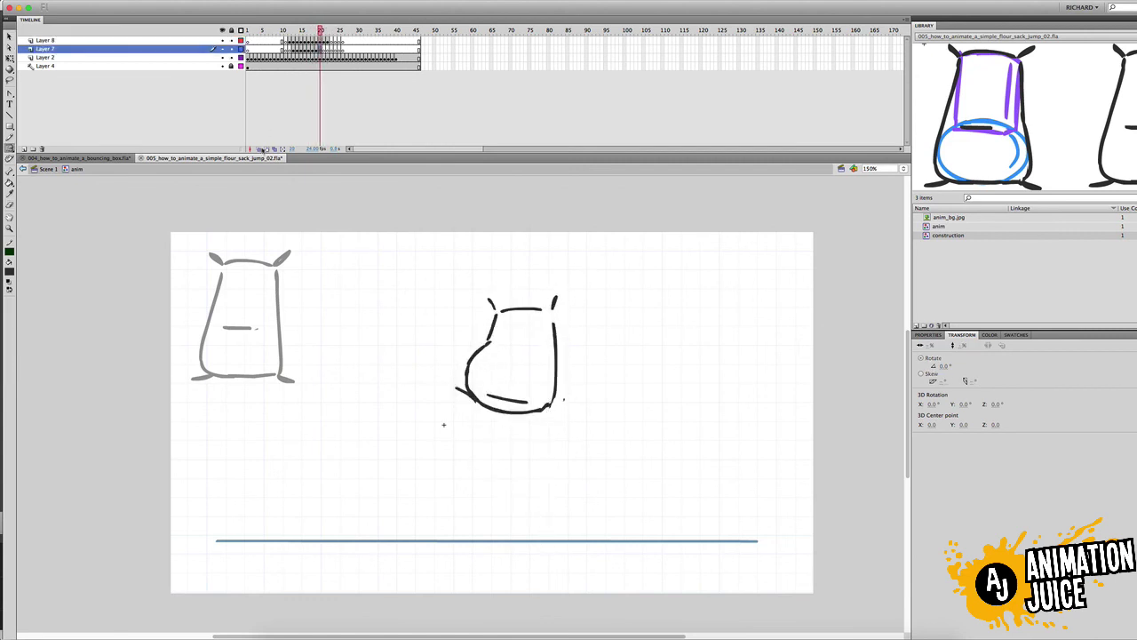
key("alt+shift+o")
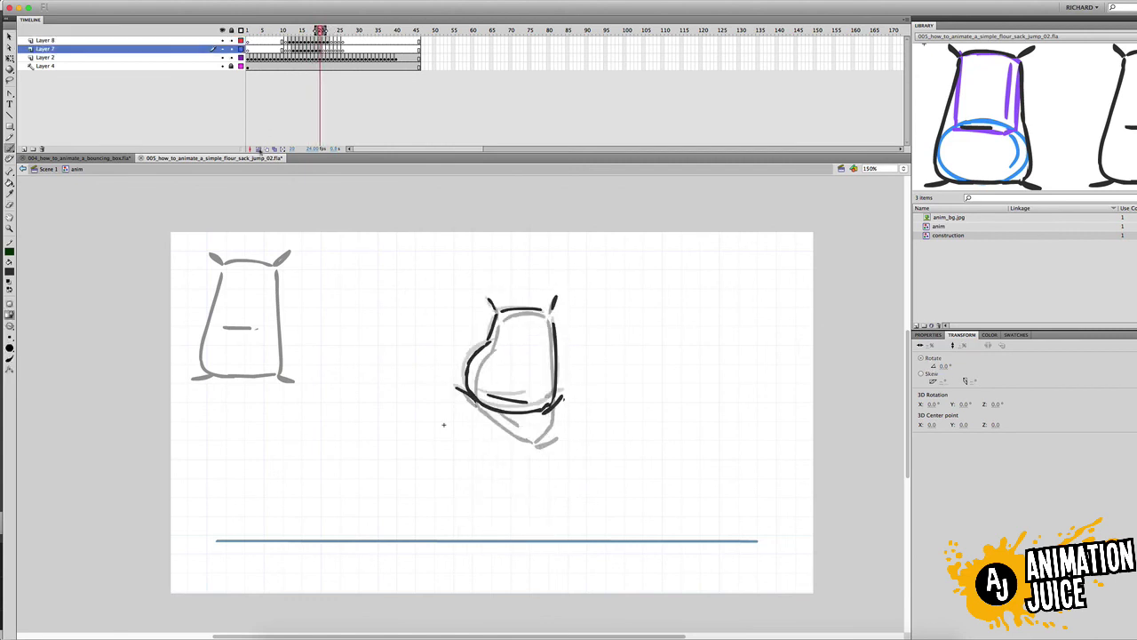
left_click(258, 149)
left_click_drag(320, 31, 324, 128)
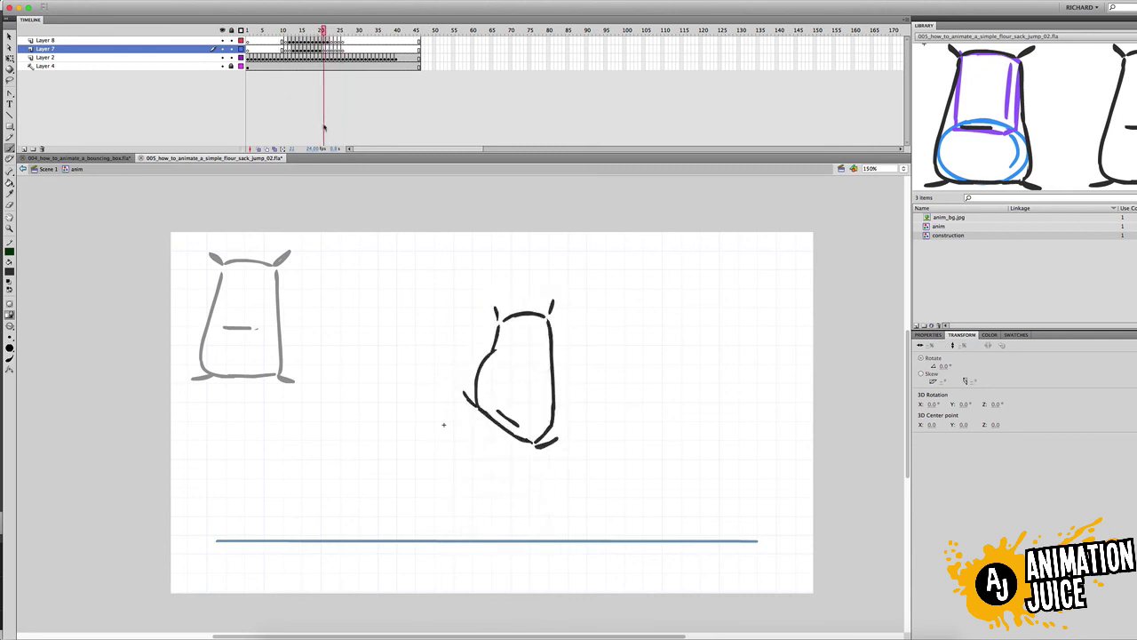
Preview the jump with the redrawn right foot as a test movie and save the file.
key("ctrl+Return")
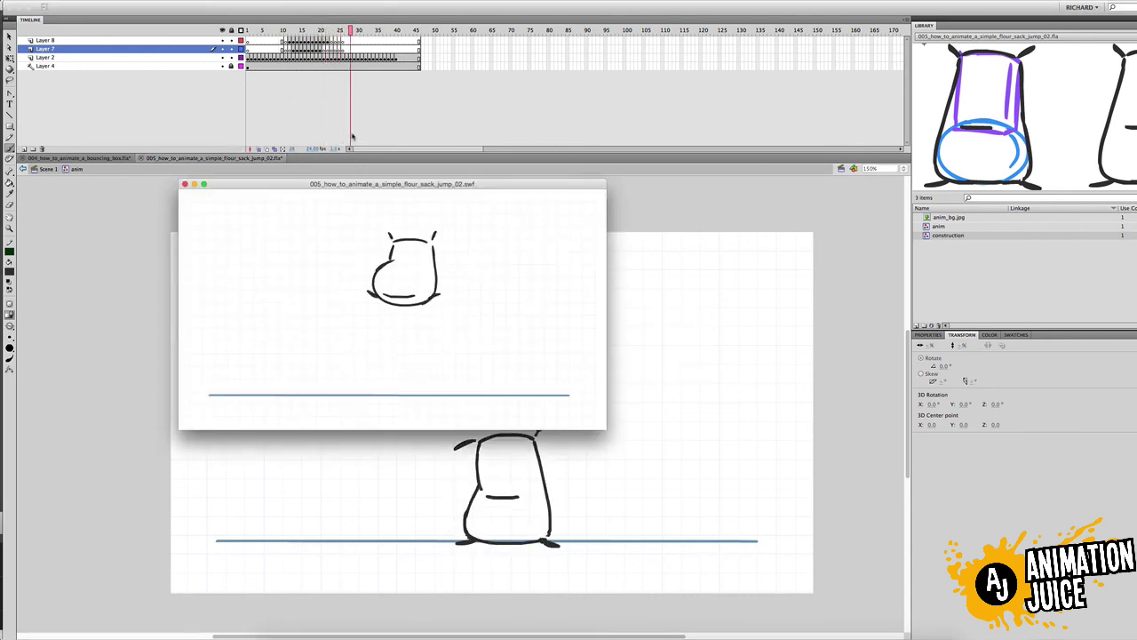
key("super+w")
mouse_move(281, 31)
left_mouse_down()
mouse_move(285, 101)
mouse_move(321, 115)
mouse_move(311, 116)
mouse_move(376, 115)
mouse_move(310, 115)
left_mouse_up()
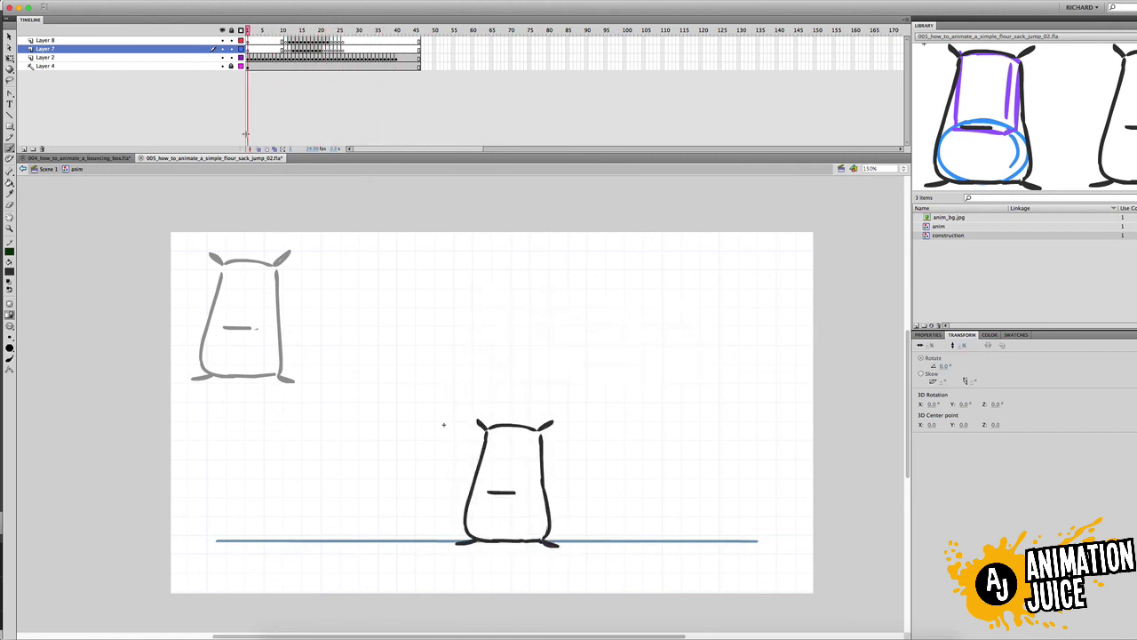
key("super+Return")
key("super+w")
key("super+s")
Transfer the redrawn foot strokes up to frame 12 from Layers 7 and 8 onto Layer 2.
key("period")
key("period")
key("period")
key("period")
key("period")
key("period")
key("period")
key("period")
key("period")
key("period")
key("period")
key("period")
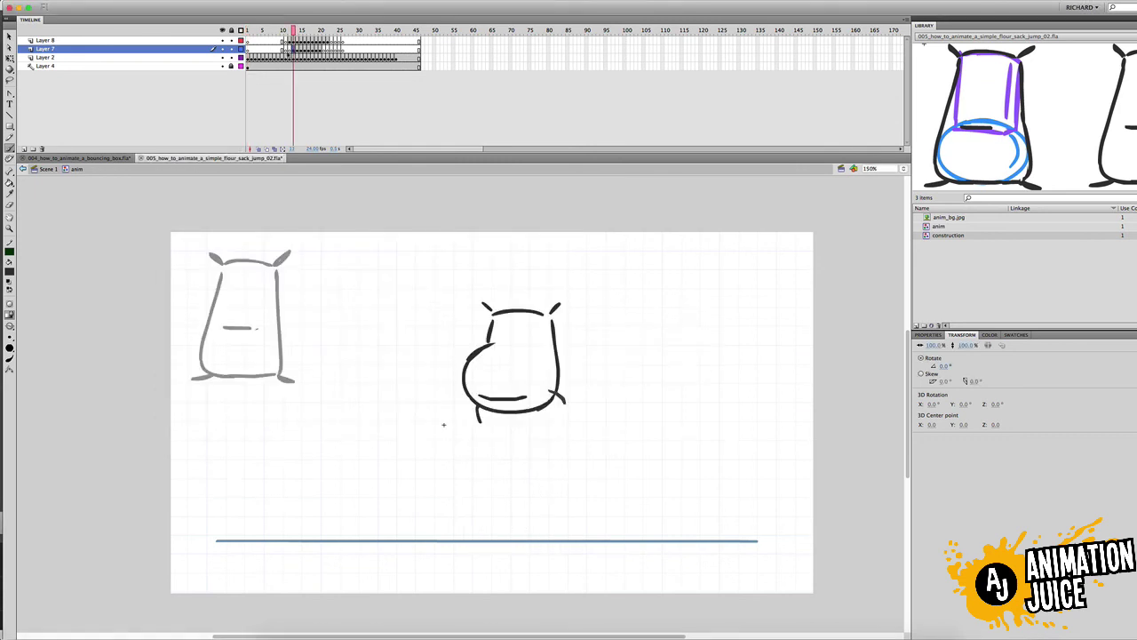
Transfer the redrawn foot strokes on frames 13 to 15 from Layers 7 and 8 onto Layer 2.
key("super+z")
key("super+z")
key("super+z")
key("super+z")
key("super+z")
key("super+z")
key("super+z")
key("super+z")
key("period")
key("period")
key("period")
key("period")
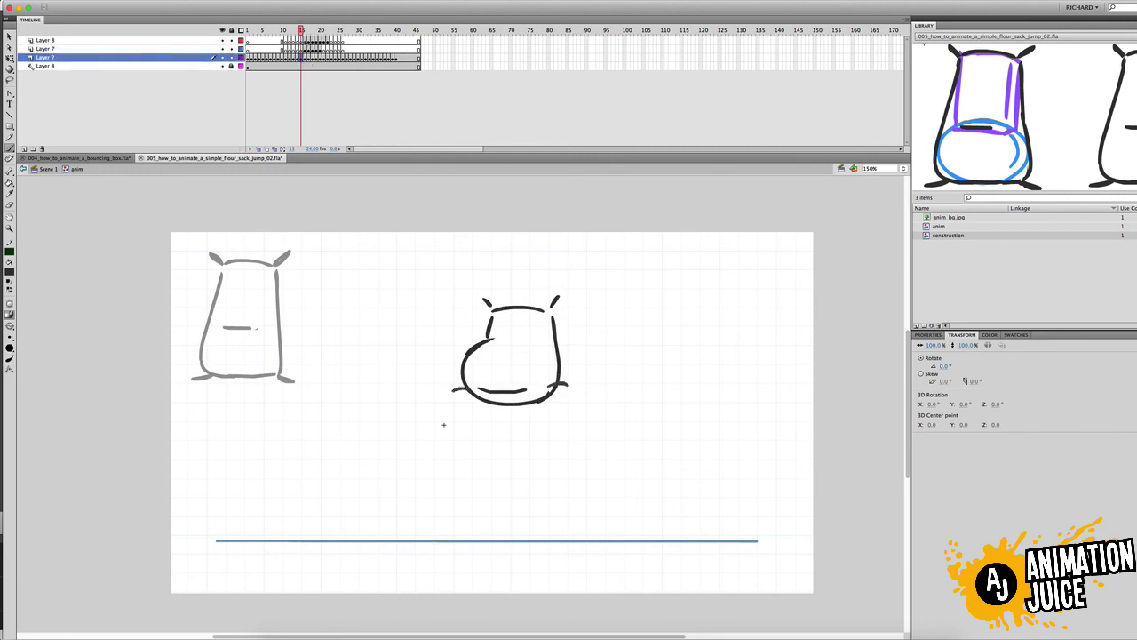
Move the remaining foot strokes from frame 16 through frame 22 onto Layer 2 and preview the merged animation.
left_click(319, 48)
key("Delete")
left_click(320, 58)
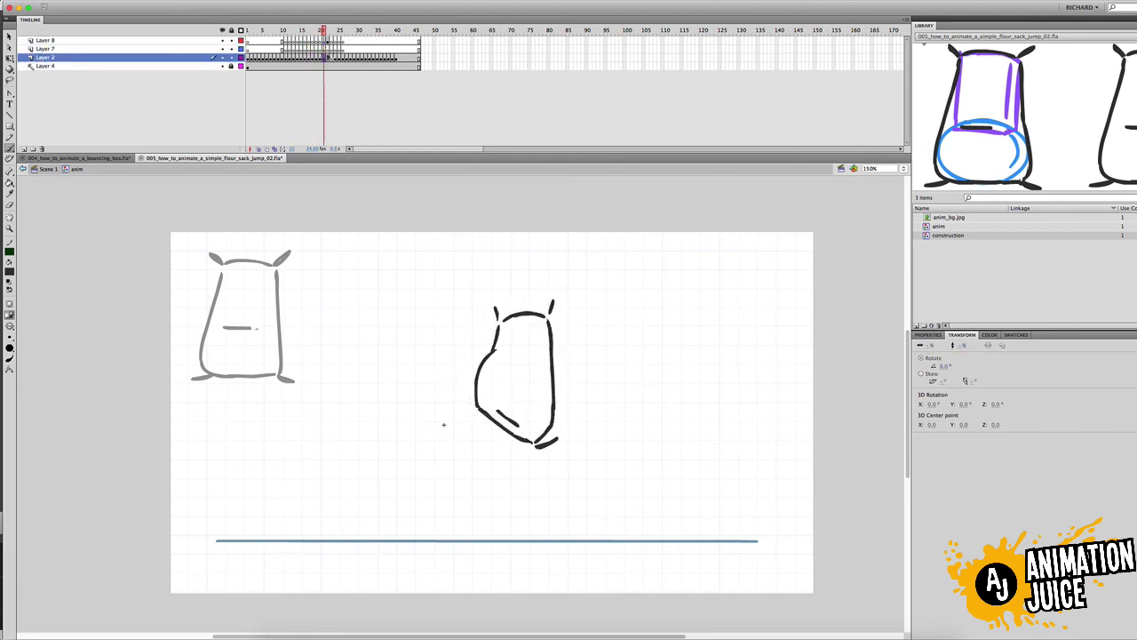
left_click(327, 41)
key("Delete")
left_click_drag(328, 31, 350, 71)
key("super+Return")
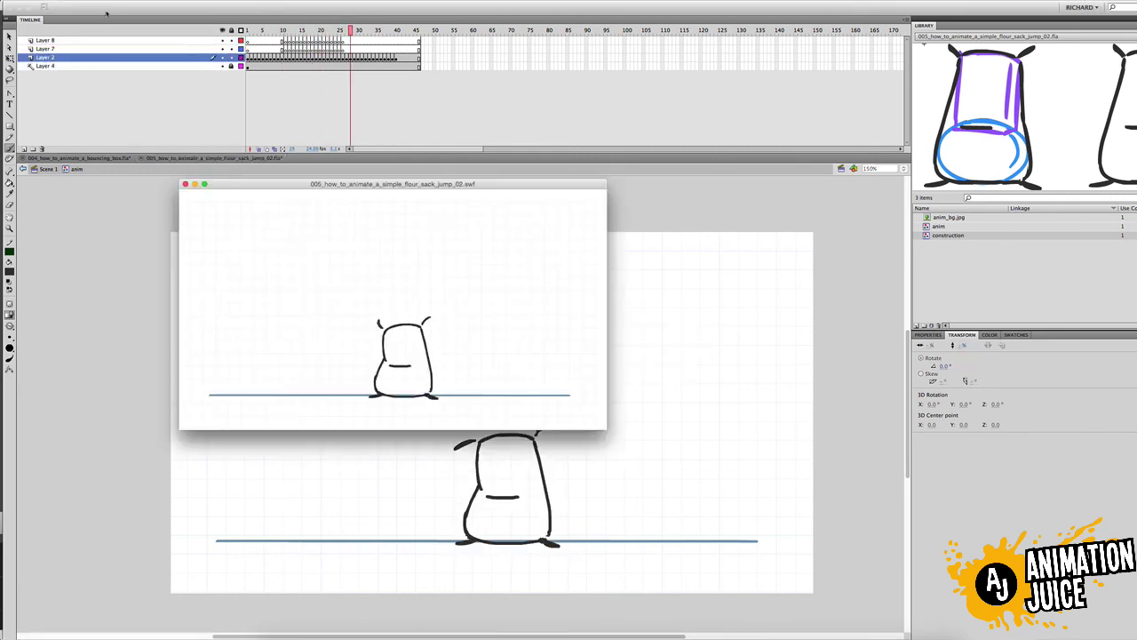
key("super+w")
Delete the emptied Layers 7 and 8 and preview the jump from frame 1.
left_click(45, 41)
left_click(46, 48, "shift")
left_click(42, 149)
left_click(248, 31)
key("super+Return")
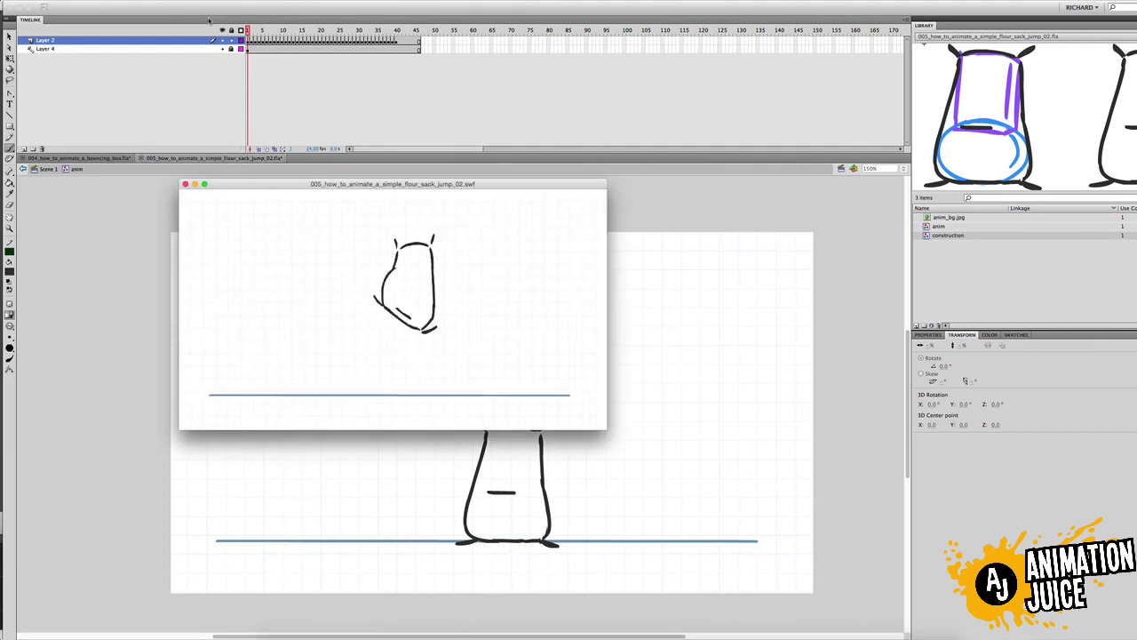
key("super+w")
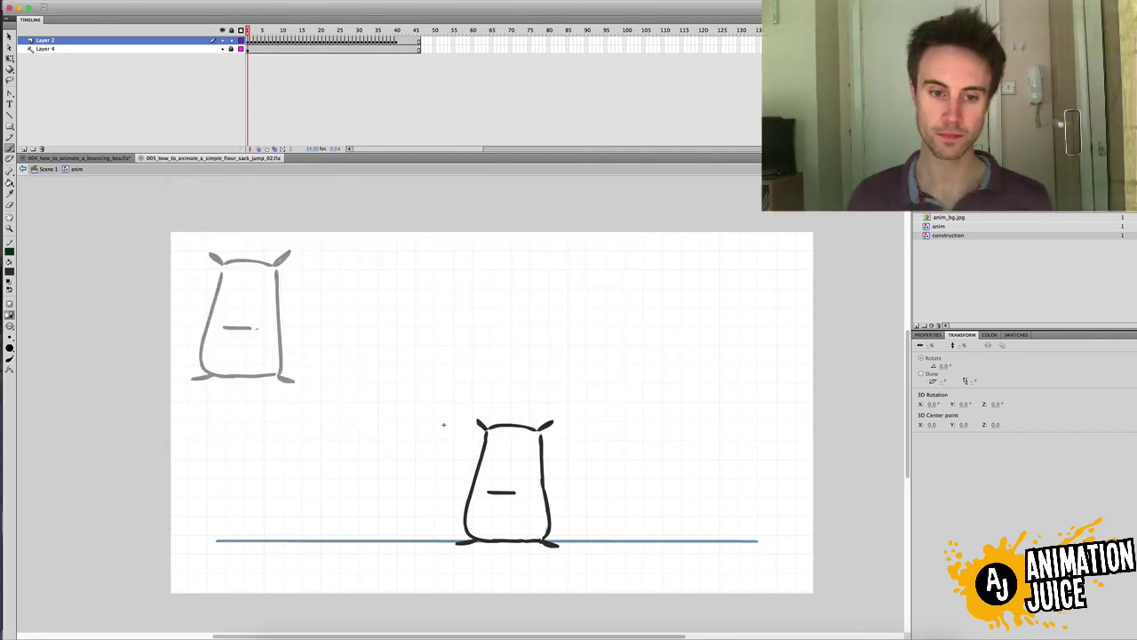
key("period")
key("period")
key("period")
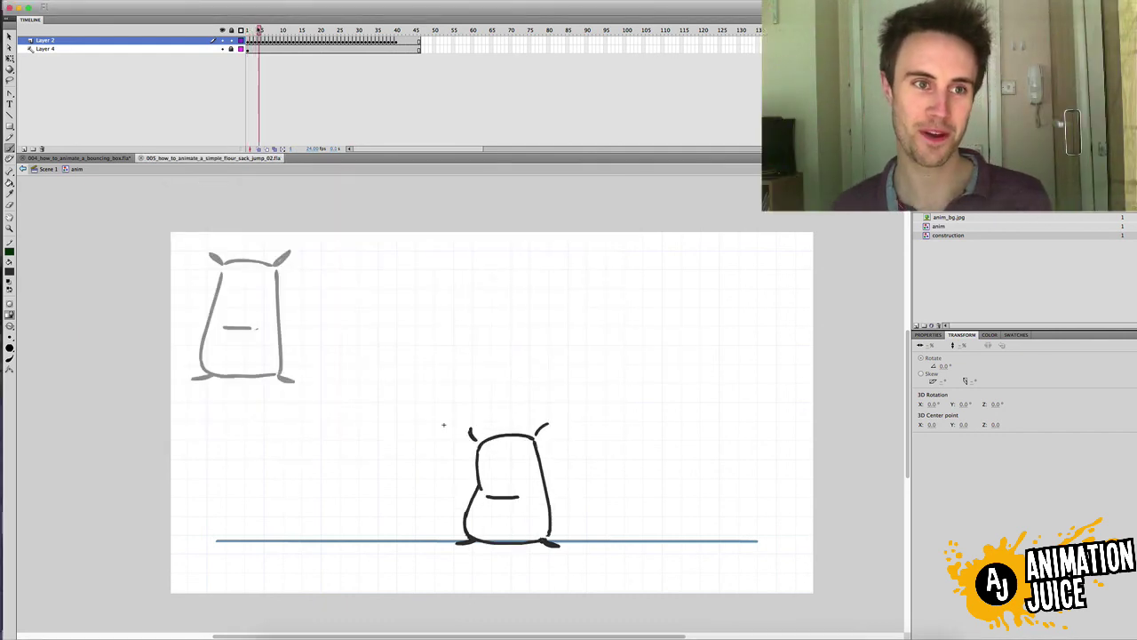
key("comma")
key("comma")
key("comma")
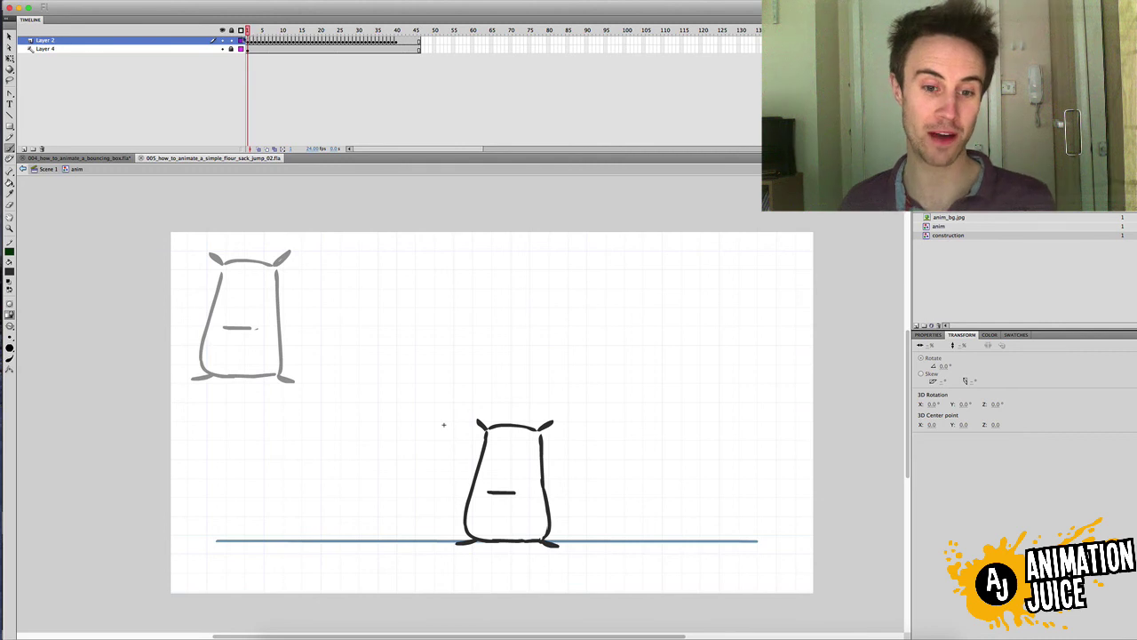
left_click_drag(249, 32, 248, 32)
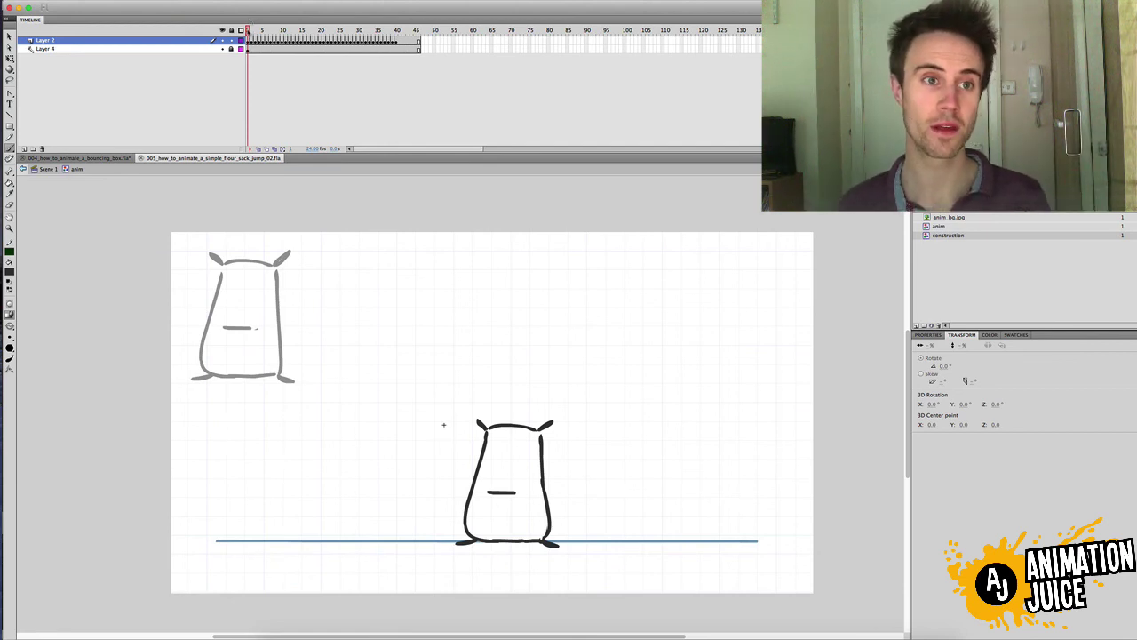
Test the movie from frame 1, zoom in and enlarge the preview window to watch the full jump, and close the preview.
left_click_drag(249, 32, 248, 32)
key("super+Return")
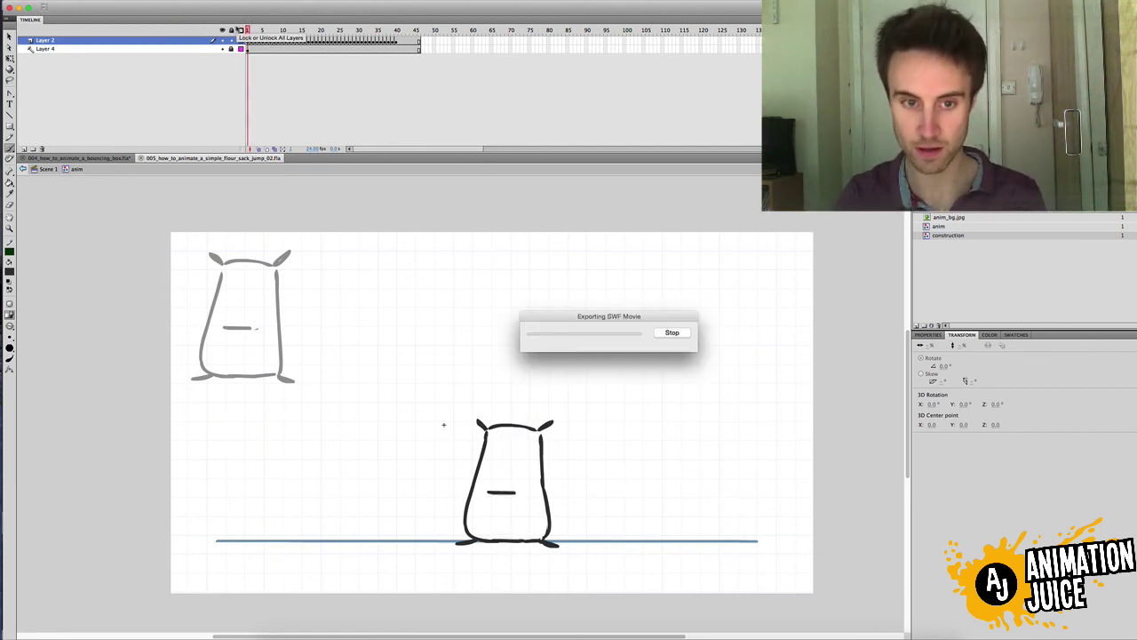
left_click_drag(397, 195, 362, 180)
left_click(107, 0)
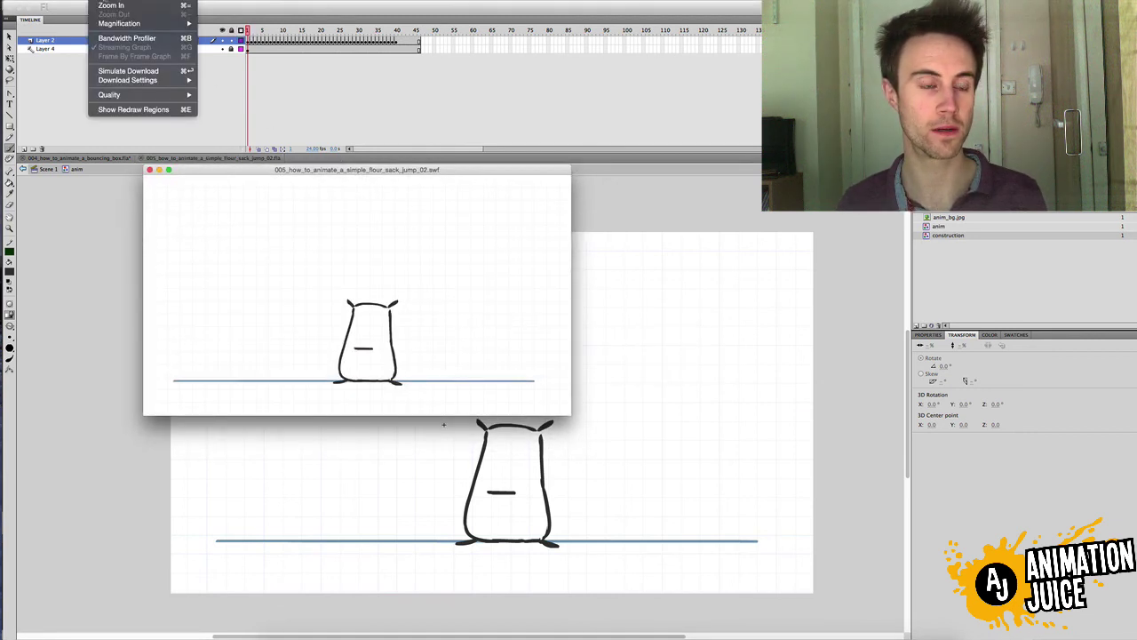
left_click(117, 5)
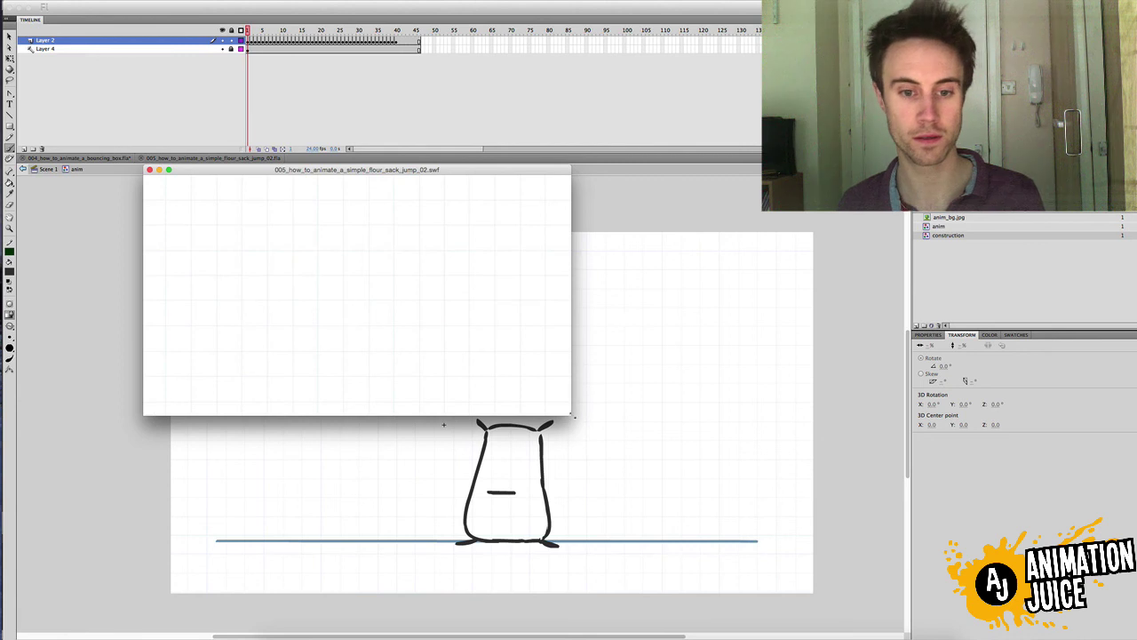
left_click_drag(573, 414, 673, 349)
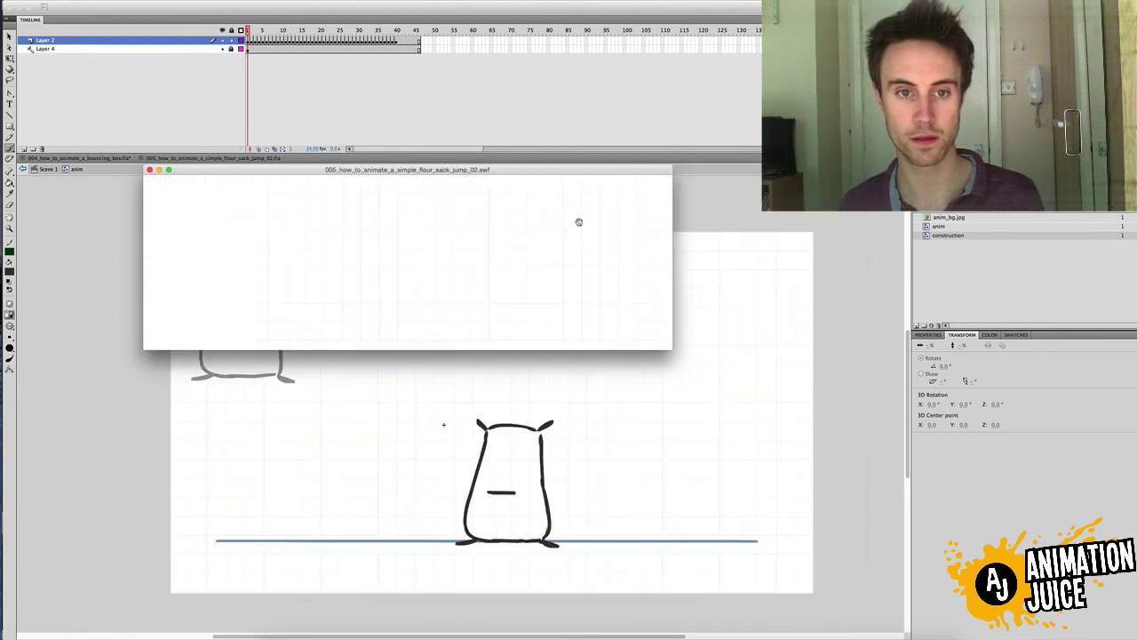
left_click_drag(569, 169, 474, 74)
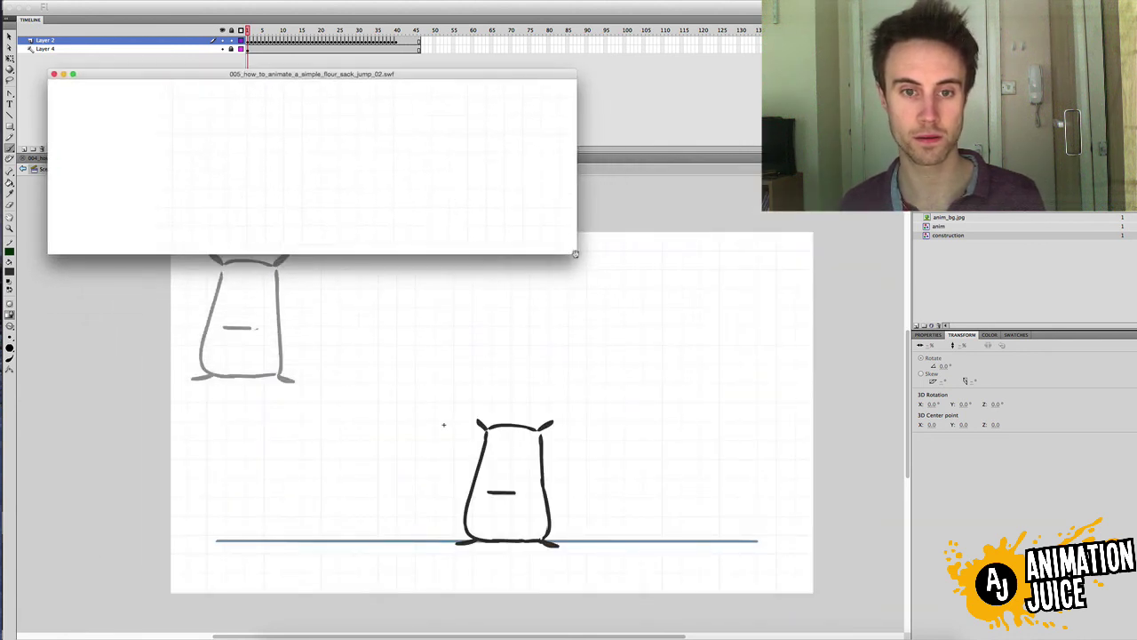
left_click_drag(576, 255, 595, 274)
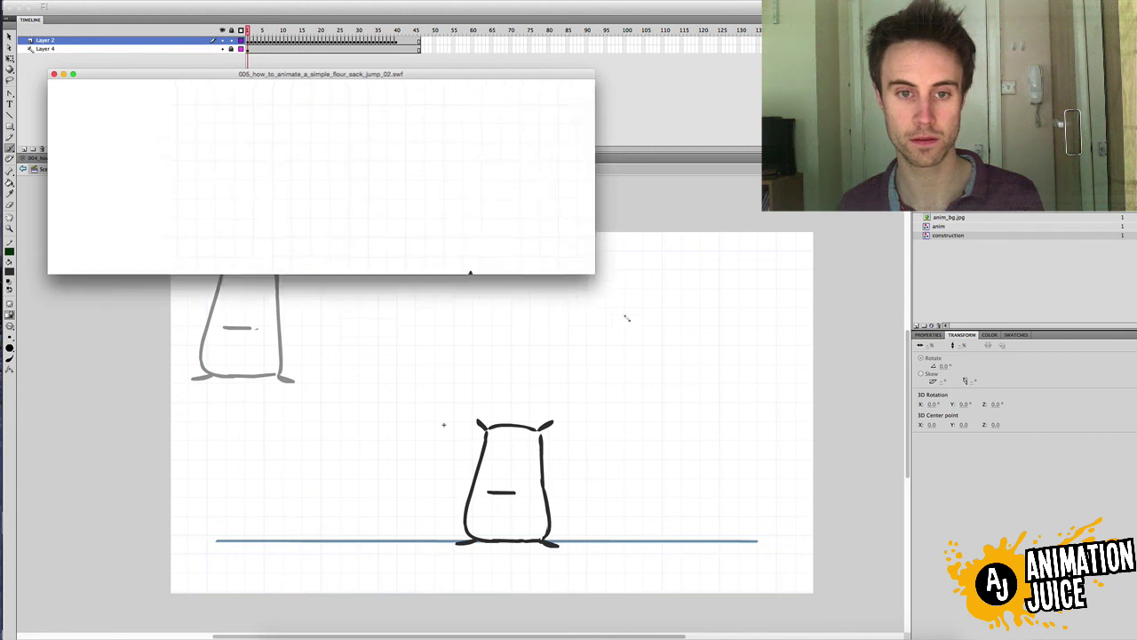
left_click_drag(626, 317, 815, 526)
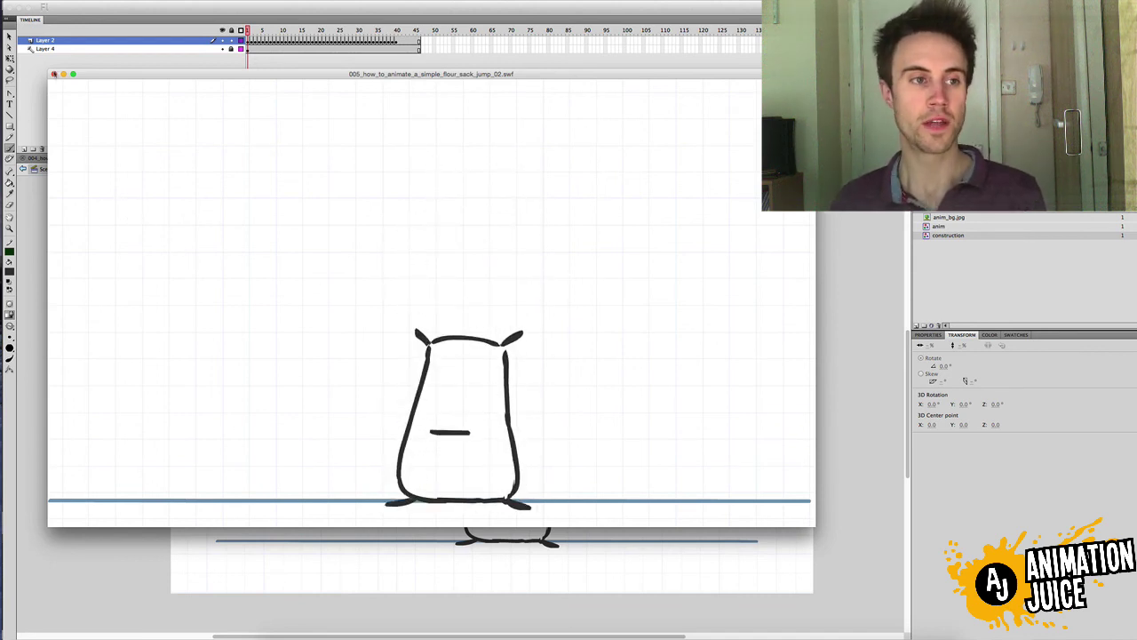
left_click(54, 74)
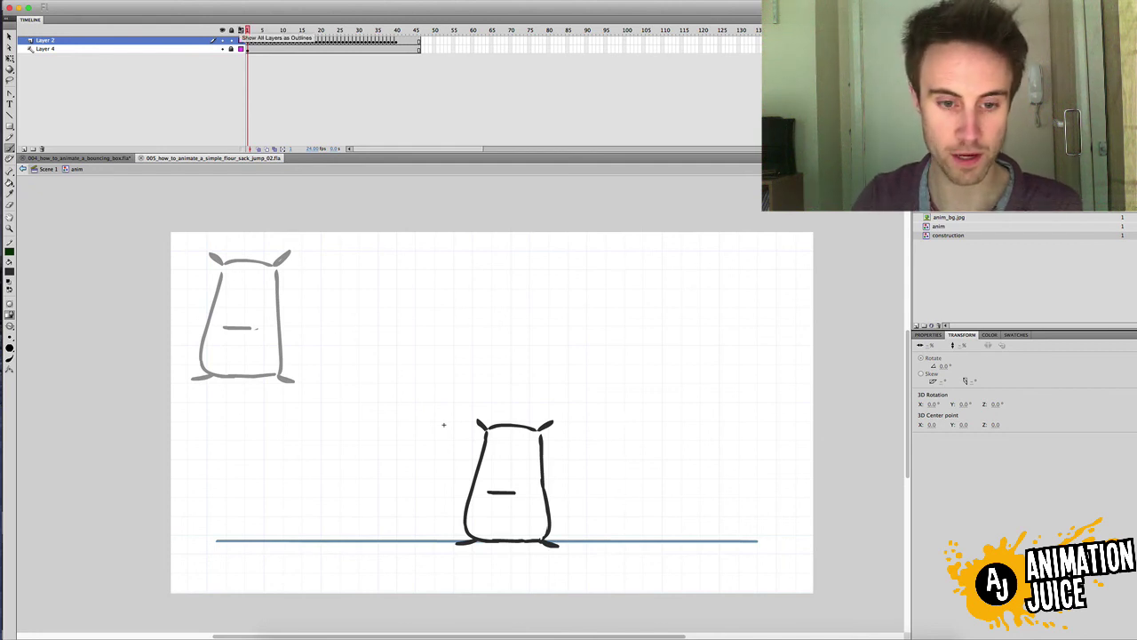
Step through the anticipation squash from frame 1 to frame 8 and return to frame 1.
key("period")
key("period")
key("period")
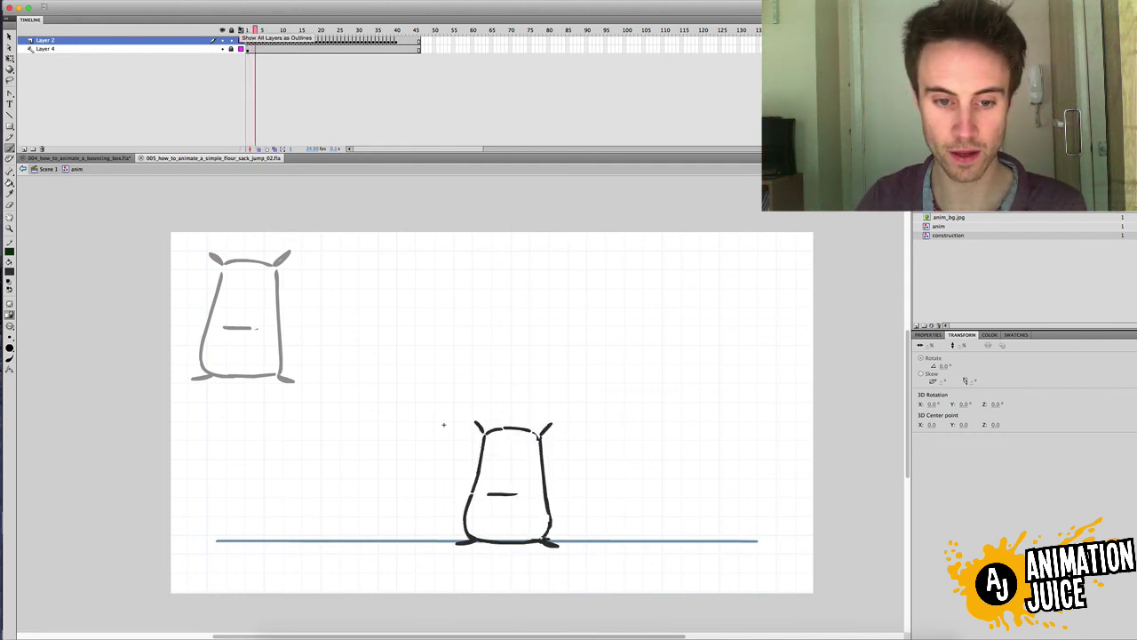
key("period")
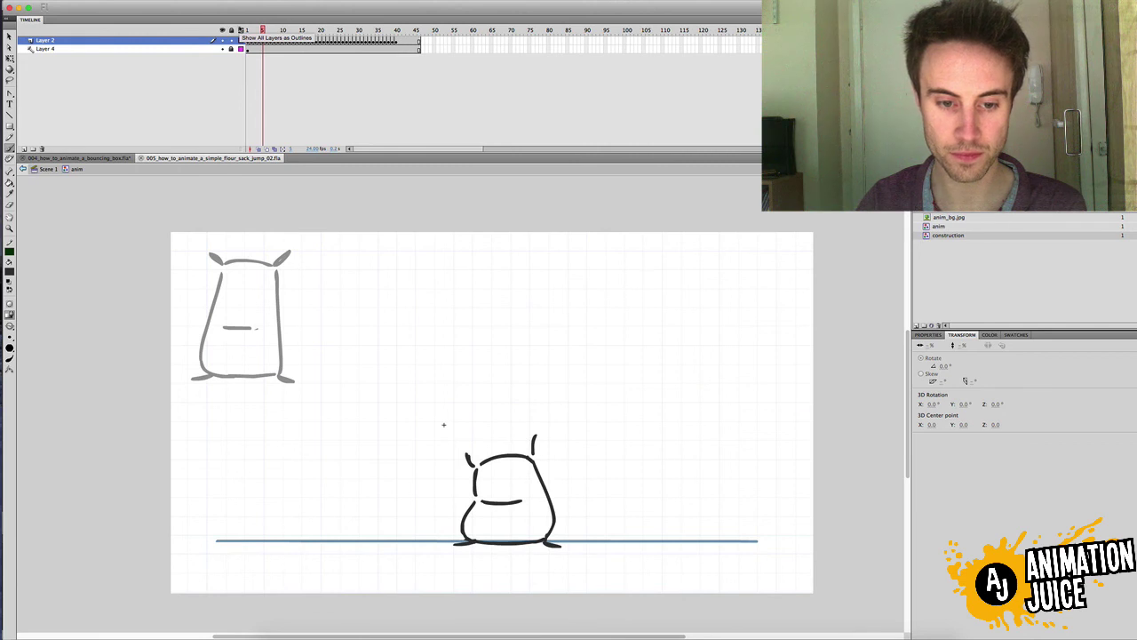
key("period")
key("comma")
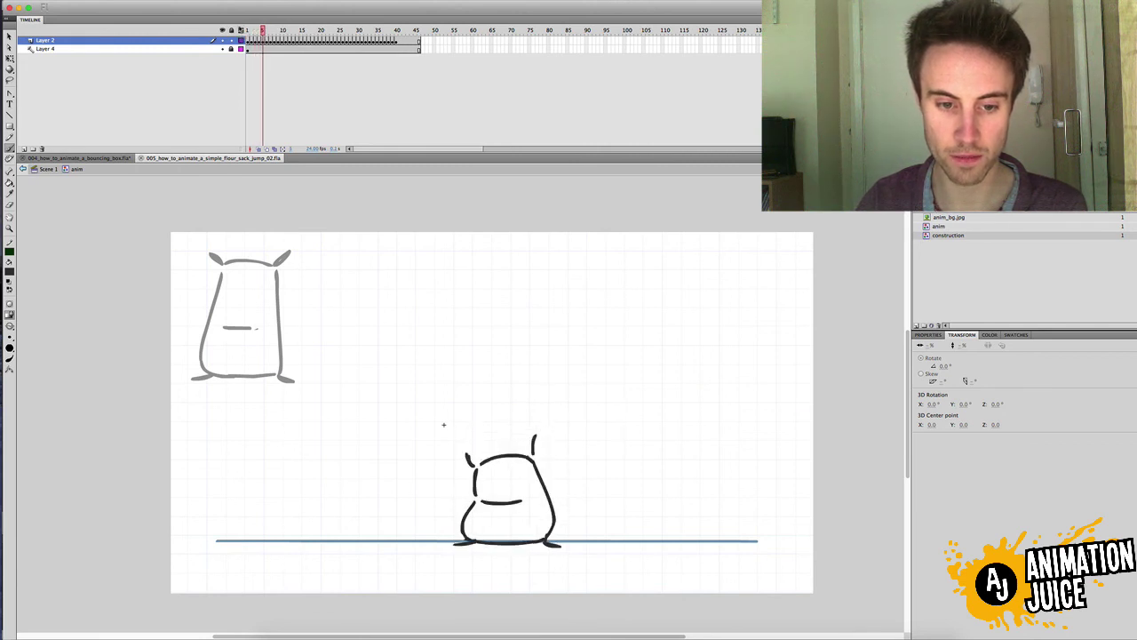
key("period")
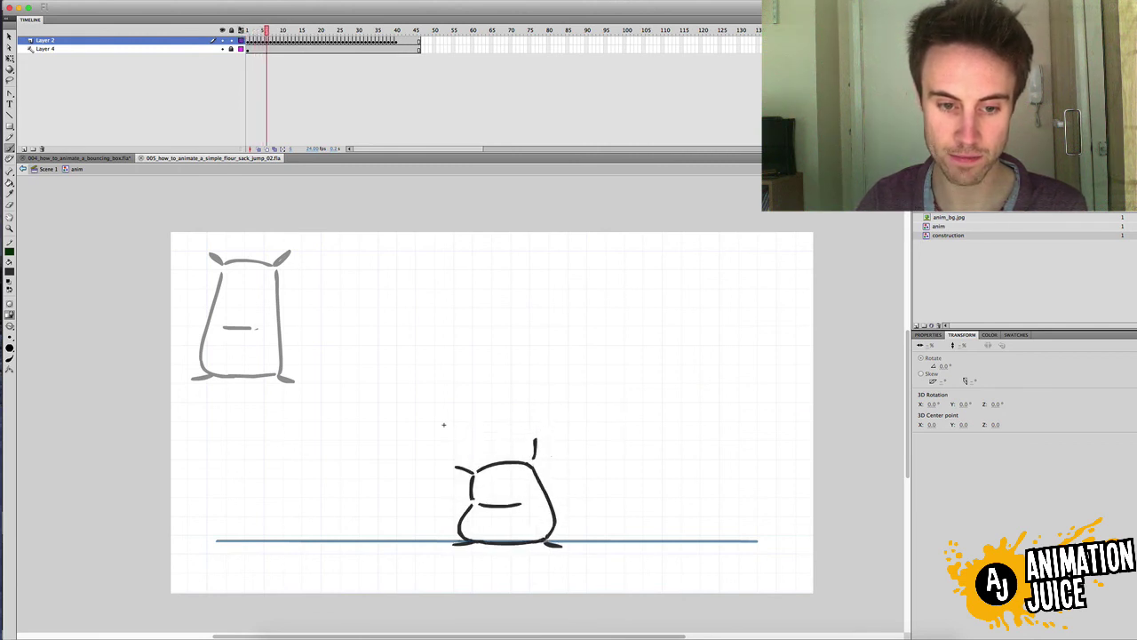
key("period")
key("period")
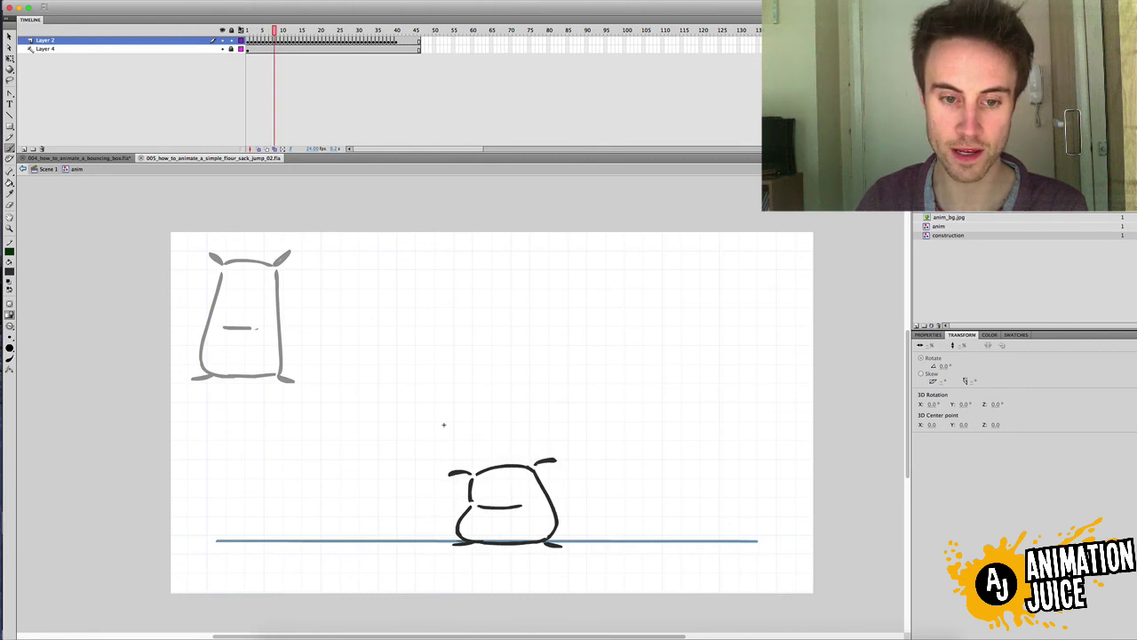
key("comma")
key("comma")
key("comma")
key("comma")
key("comma")
key("comma")
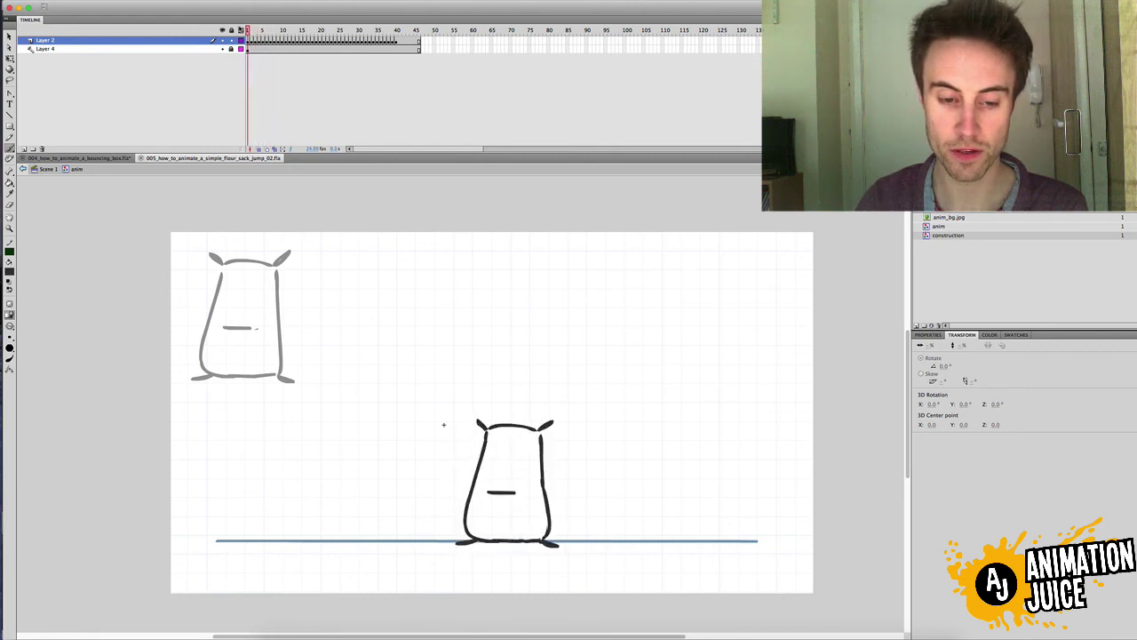
Step from frame 1 to frame 9 and back to frame 4, examining how the ears trail behind the squashing body.
key("period")
key("period")
key("period")
key("period")
key("period")
key("period")
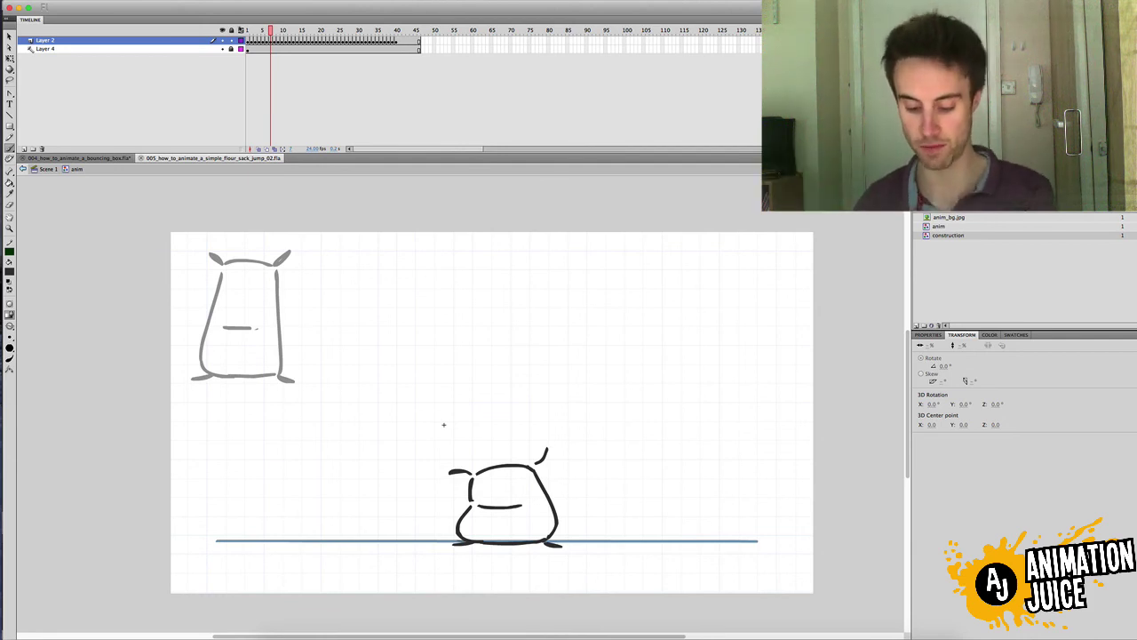
key("comma")
key("comma")
key("comma")
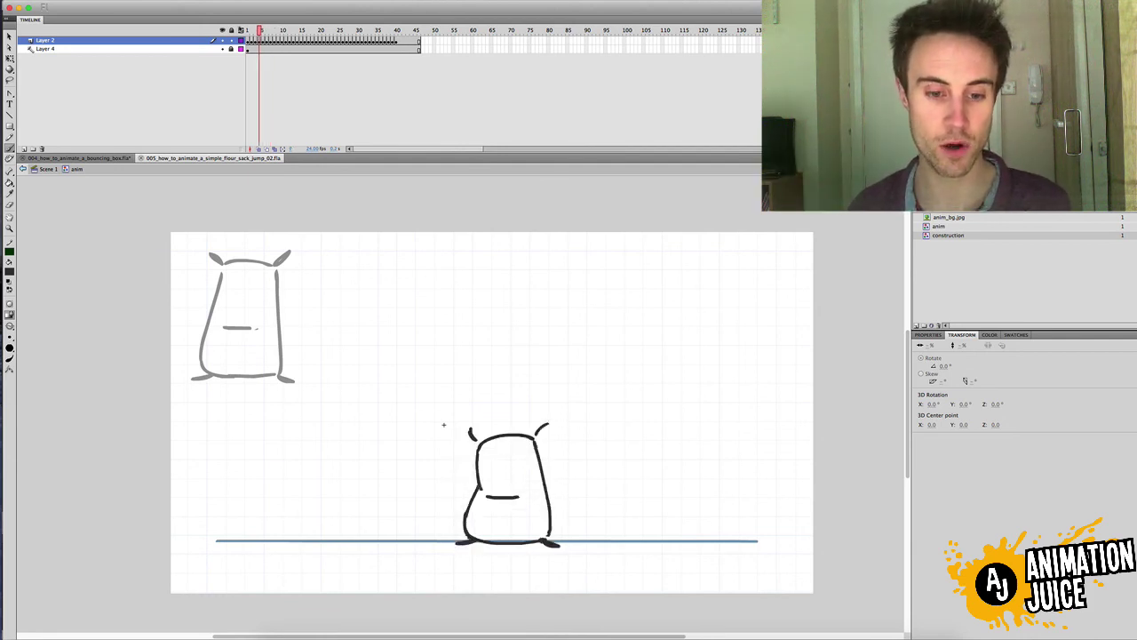
key("period")
key("period")
key("period")
key("period")
key("period")
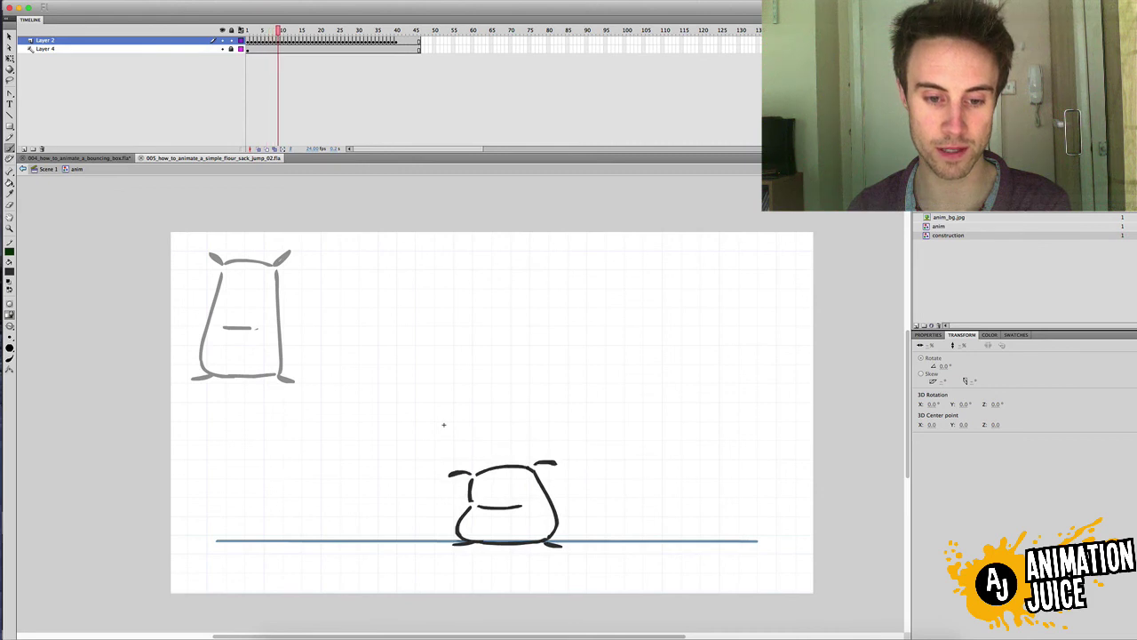
key("comma")
key("comma")
key("comma")
key("comma")
key("comma")
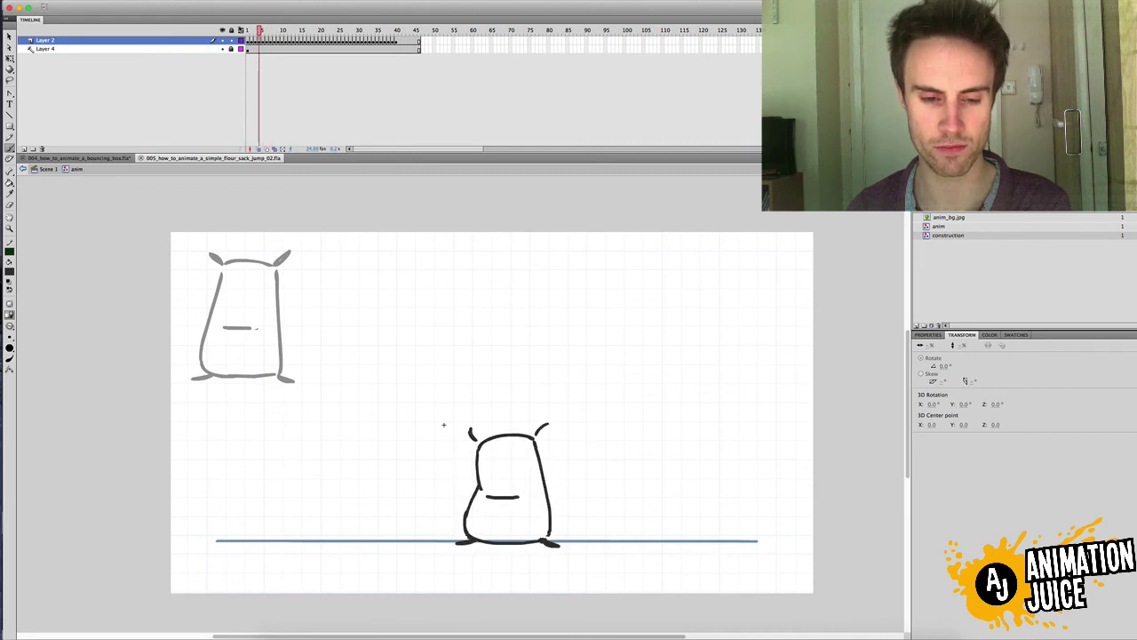
Flip back and forth between frames 4 and 9 to examine the ears' follow-through as the body settles, ending on frame 8.
key("period")
key("period")
key("period")
key("period")
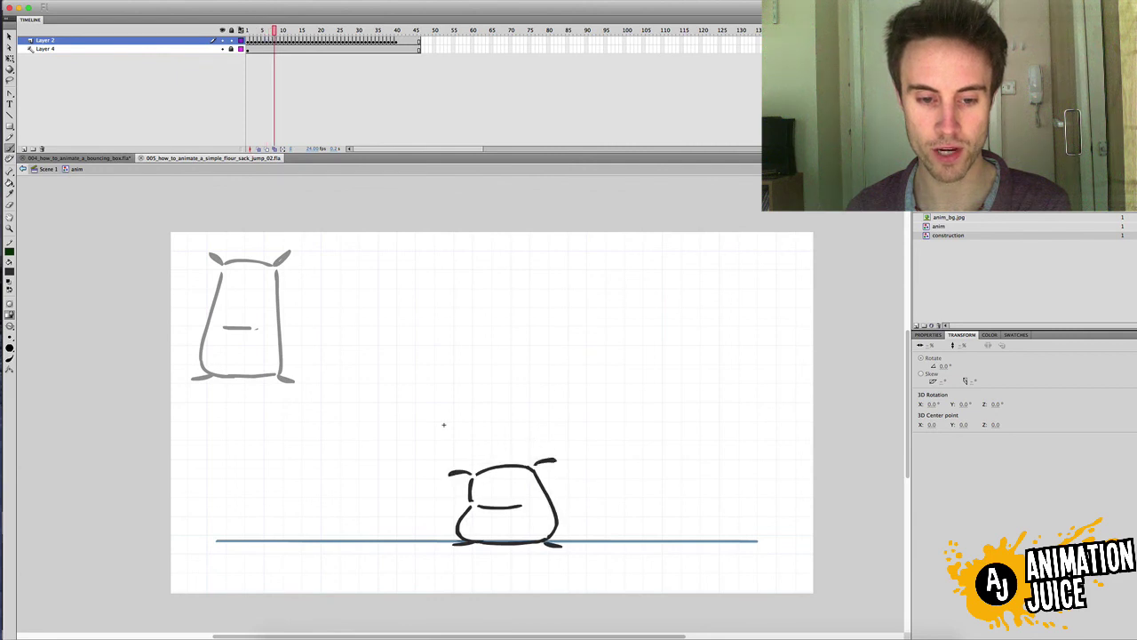
key("period")
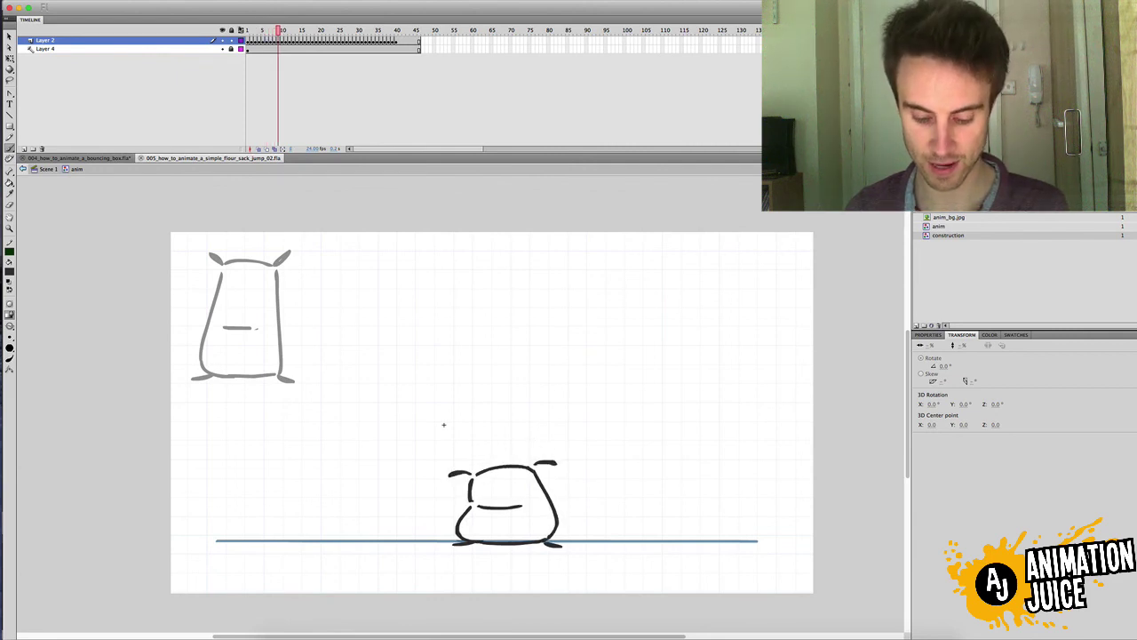
key("comma")
key("comma")
key("comma")
key("comma")
key("period")
key("period")
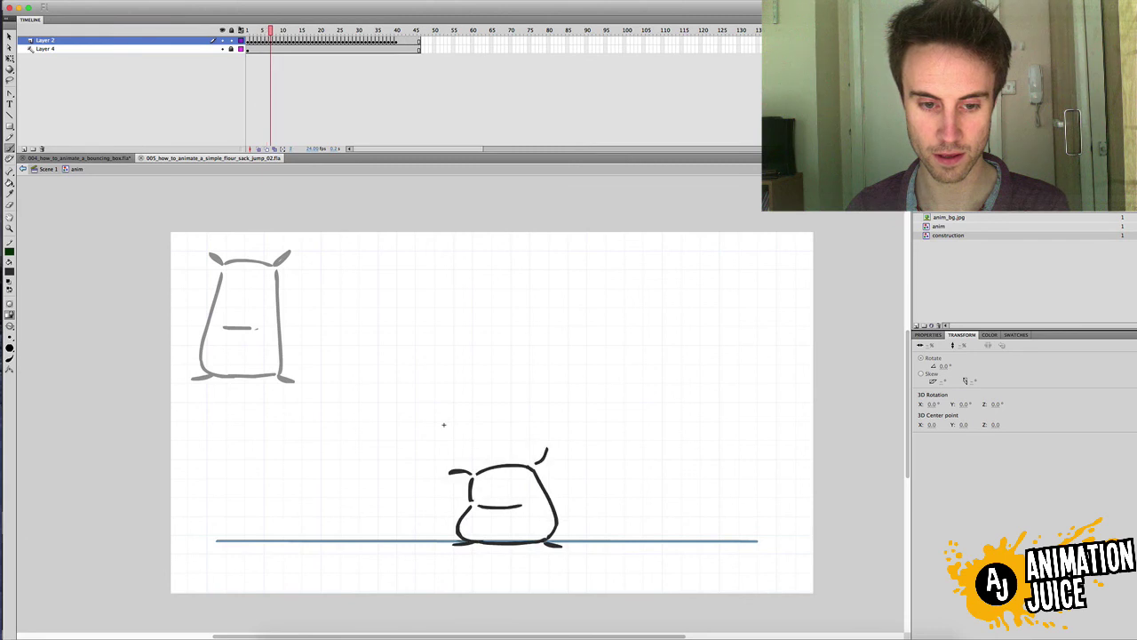
key("period")
key("period")
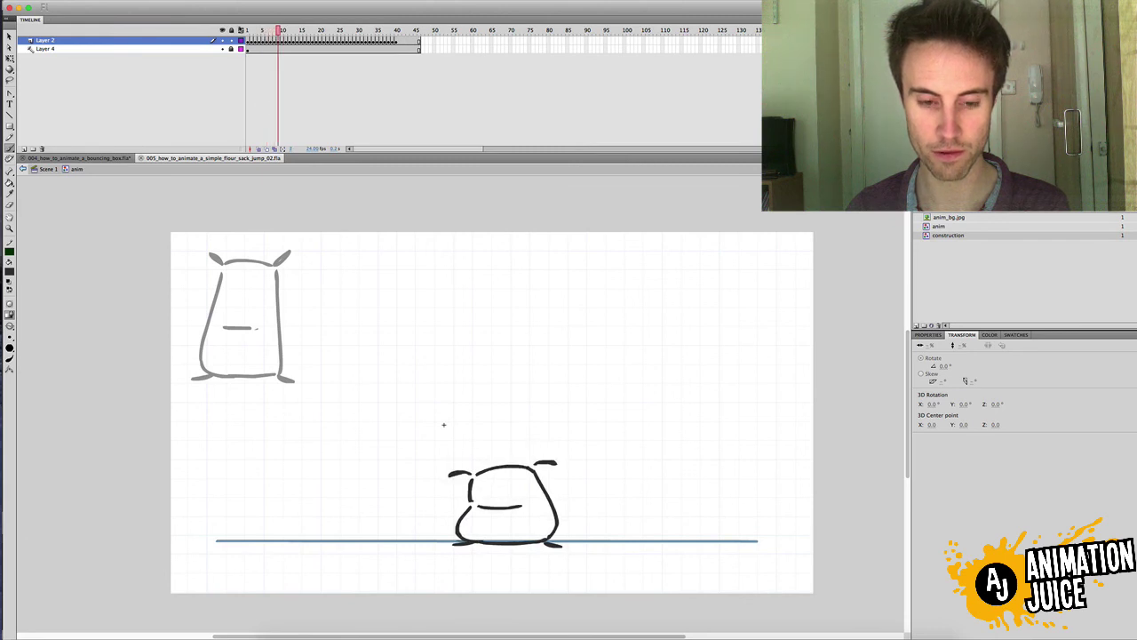
key("comma")
key("comma")
key("comma")
key("period")
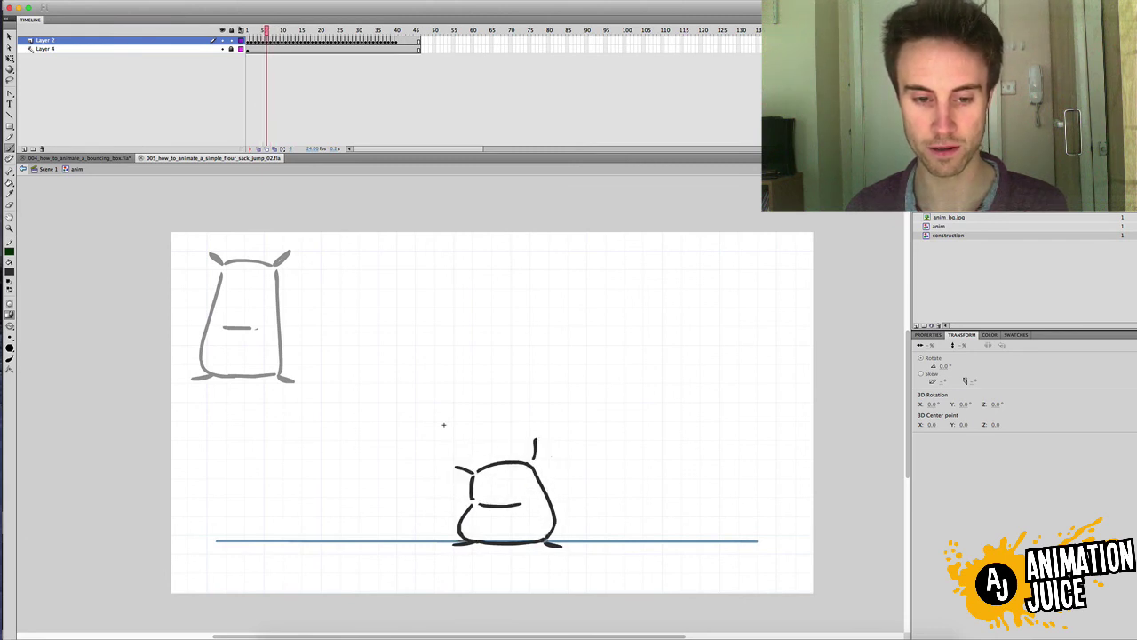
key("period")
key("period")
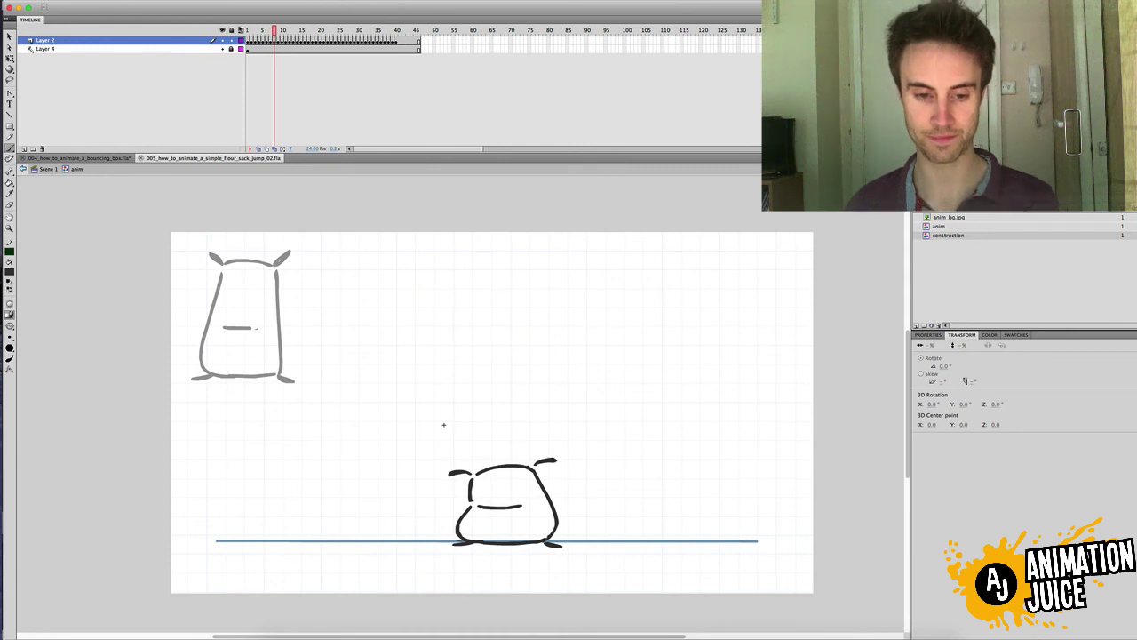
Compare the ear poses up to frame 10 with the earlier squash frames, finishing on frame 5.
key("period")
key("period")
key("comma")
key("comma")
key("comma")
key("comma")
key("comma")
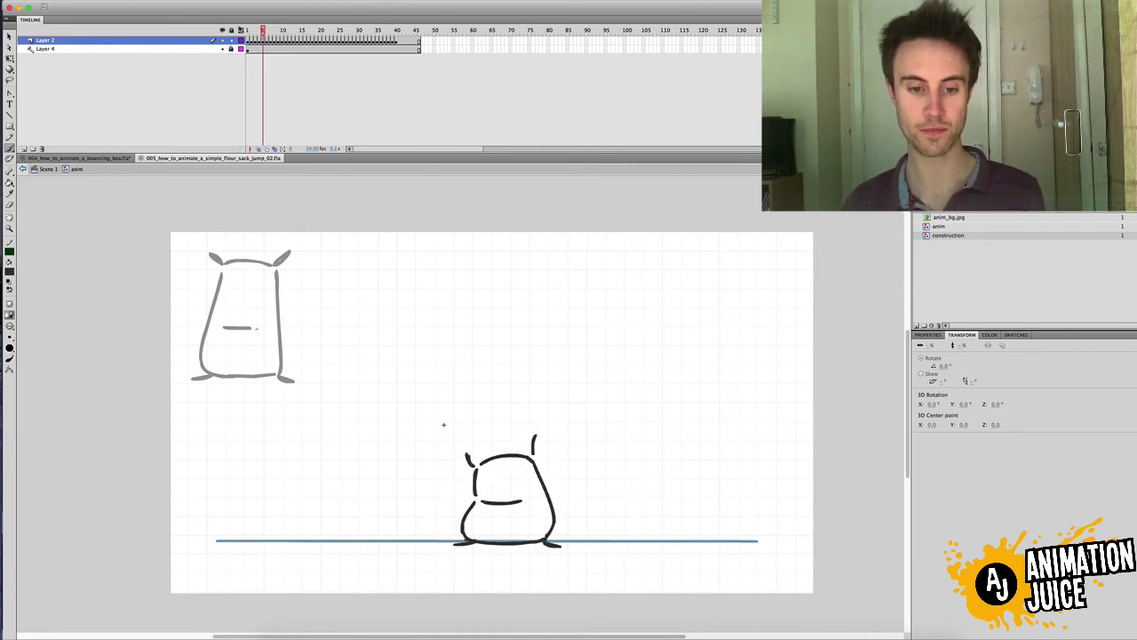
key("comma")
key("comma")
key("period")
key("period")
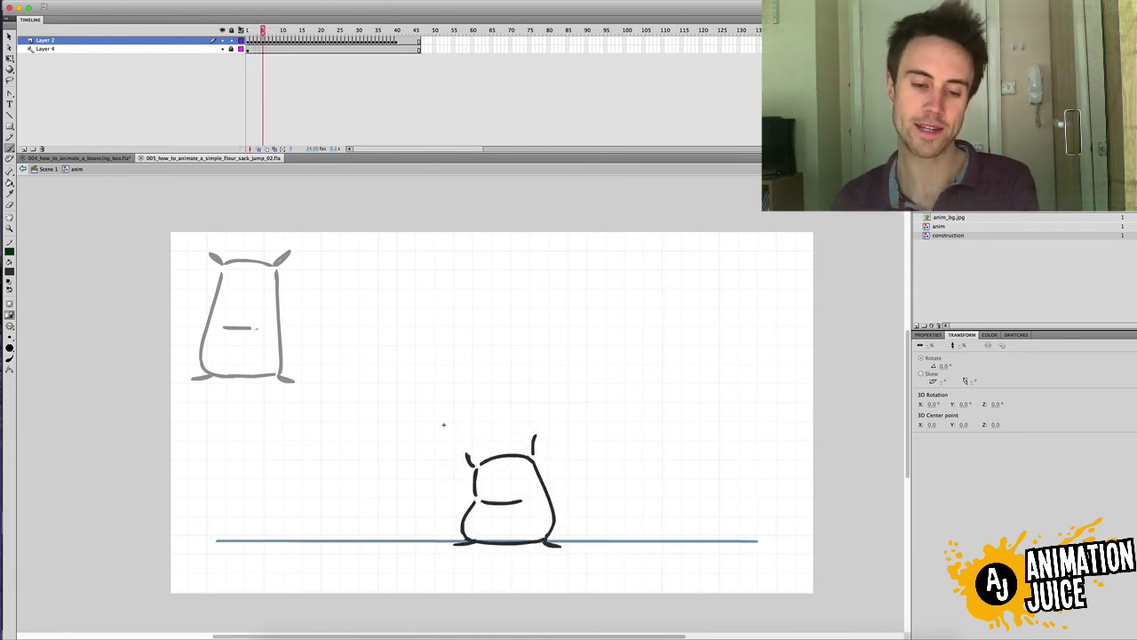
key("period")
key("period")
key("period")
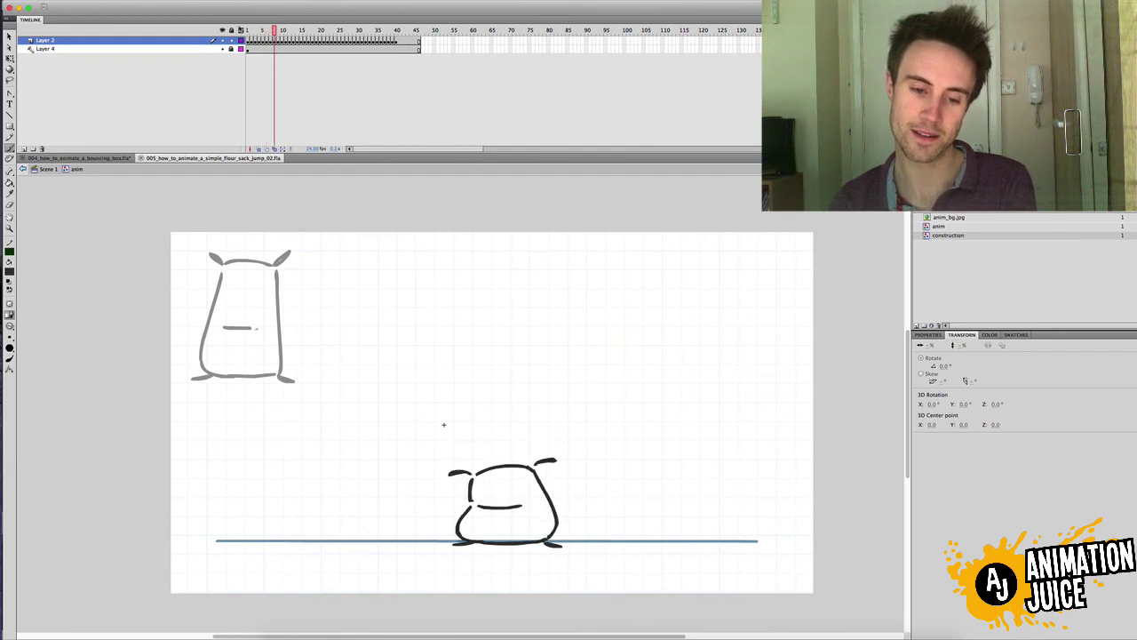
key("comma")
key("comma")
key("comma")
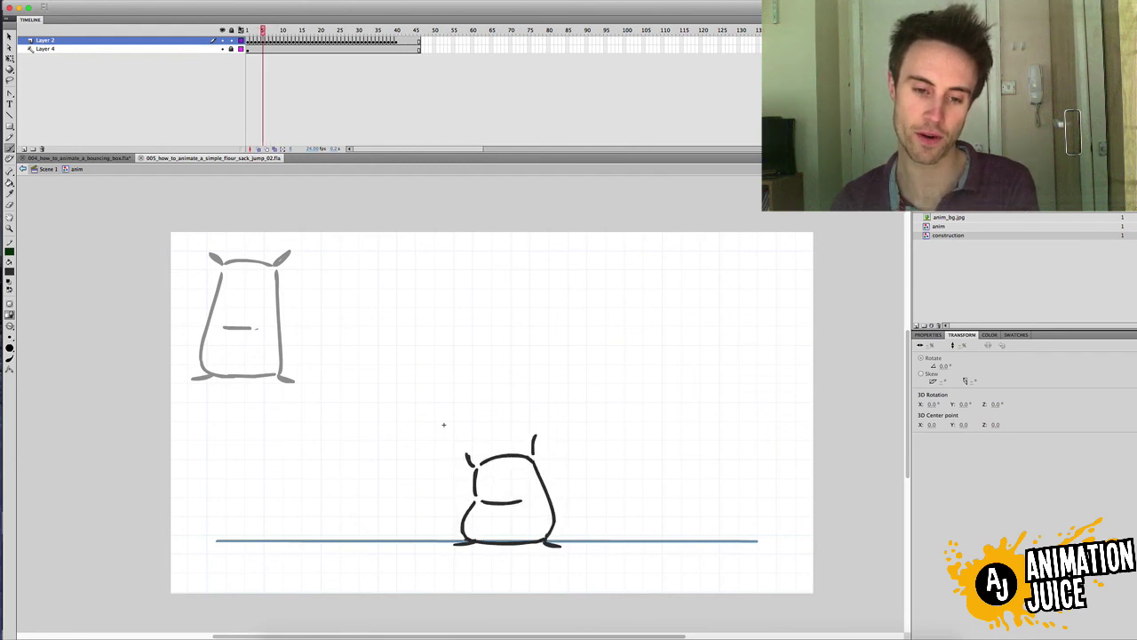
Review the ear drag frame by frame from frame 5 past frame 10, go back to frame 4, and finish on frame 8.
key("period")
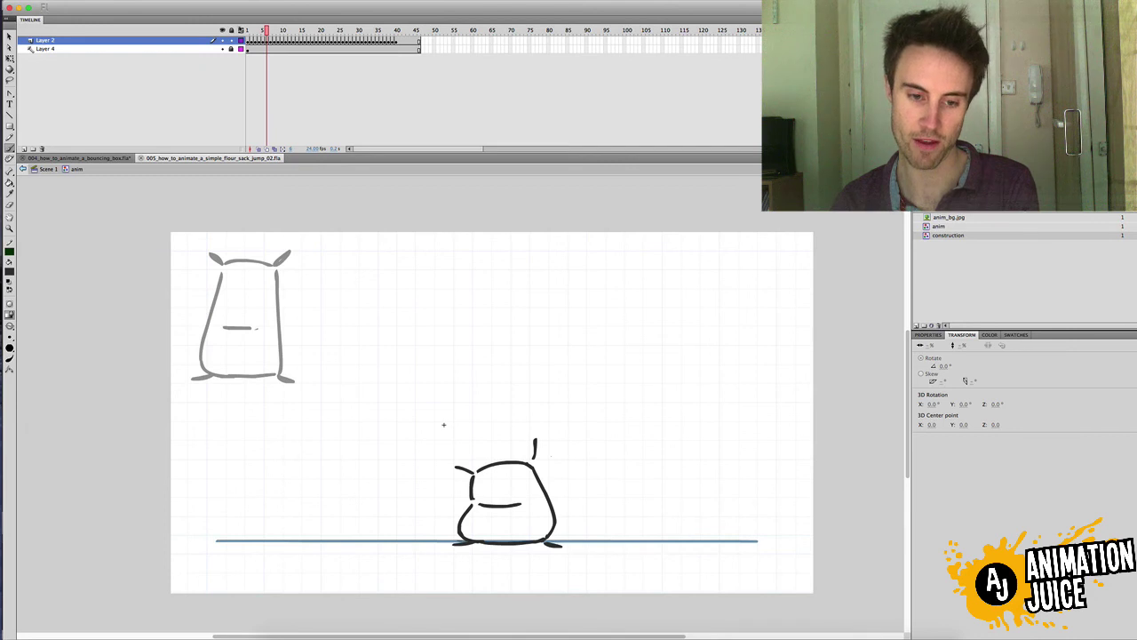
key("period")
key("period")
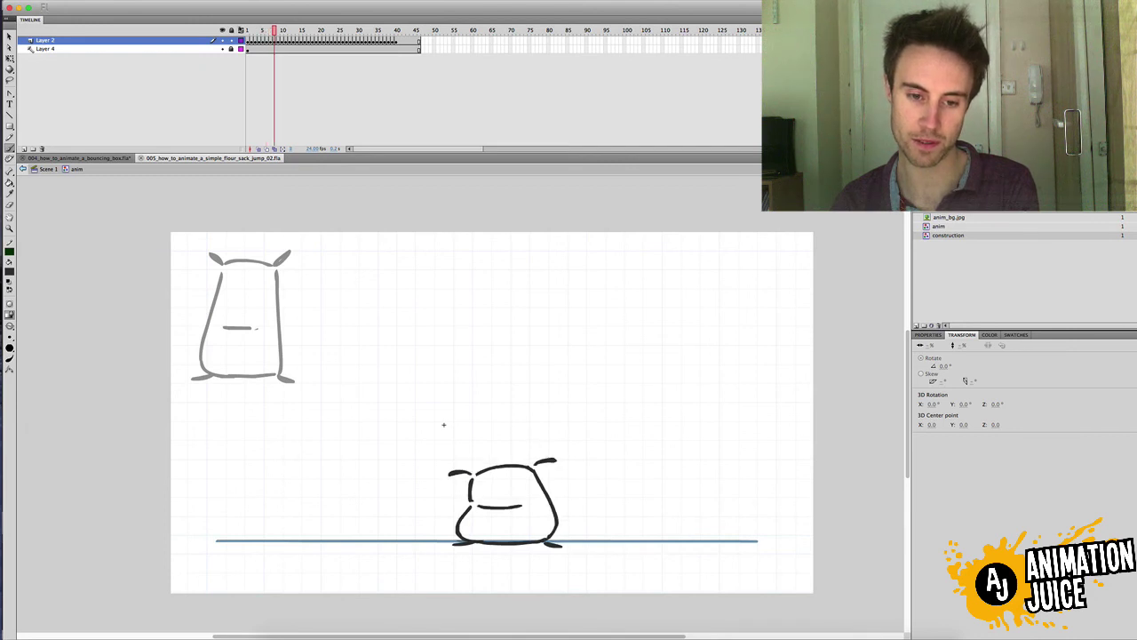
key("period")
key("period")
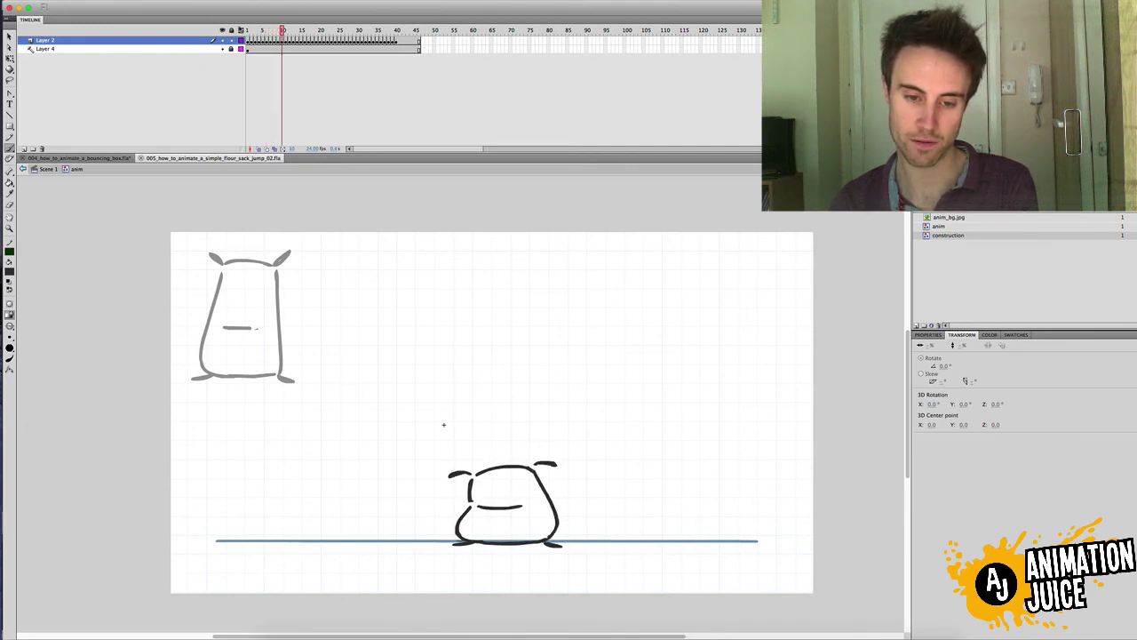
key("period")
key("comma")
key("comma")
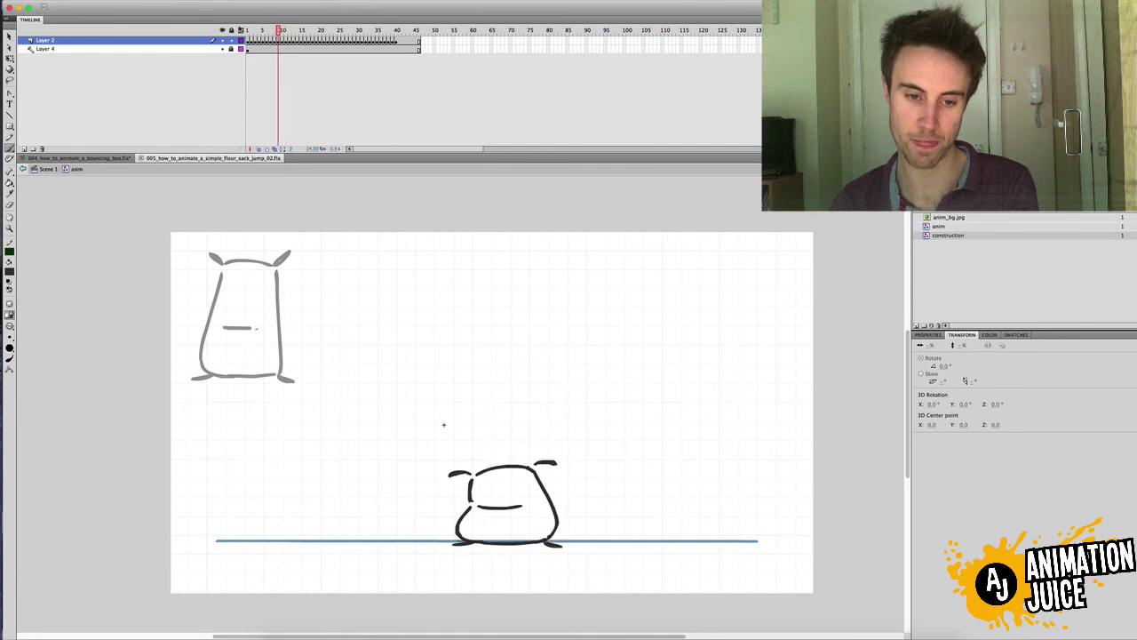
key("comma")
key("comma")
key("comma")
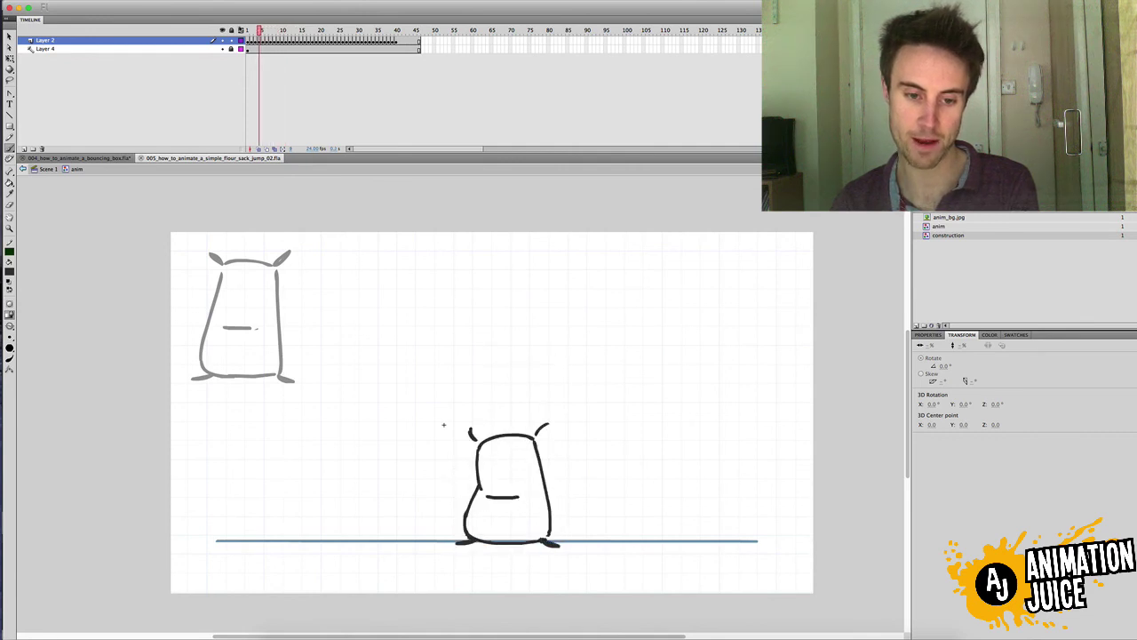
key("comma")
key("period")
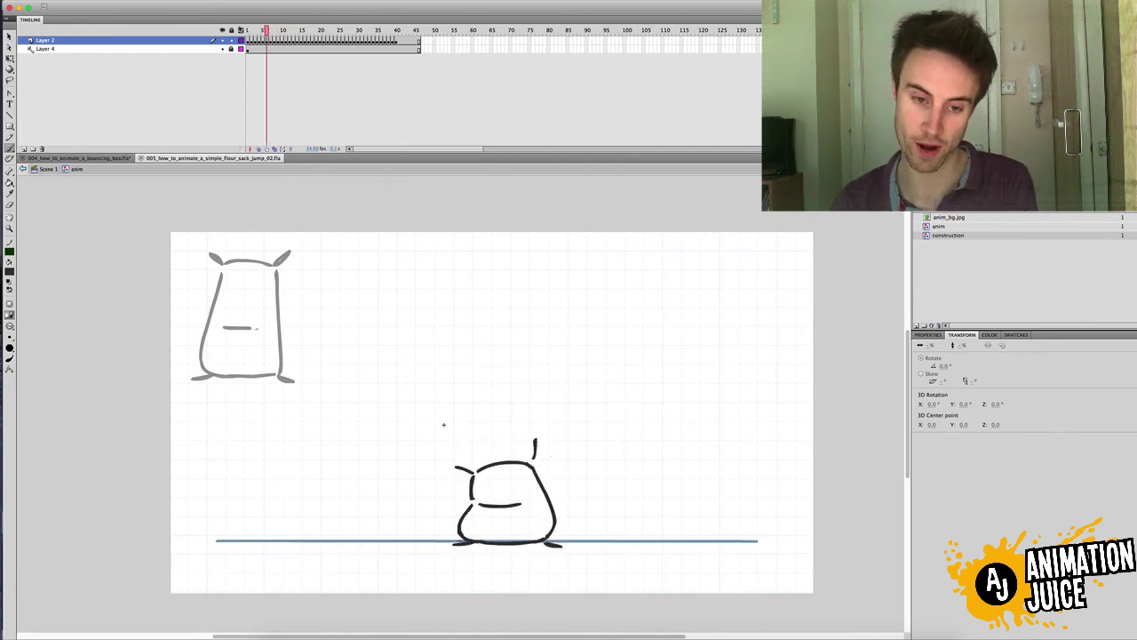
key("period")
key("period")
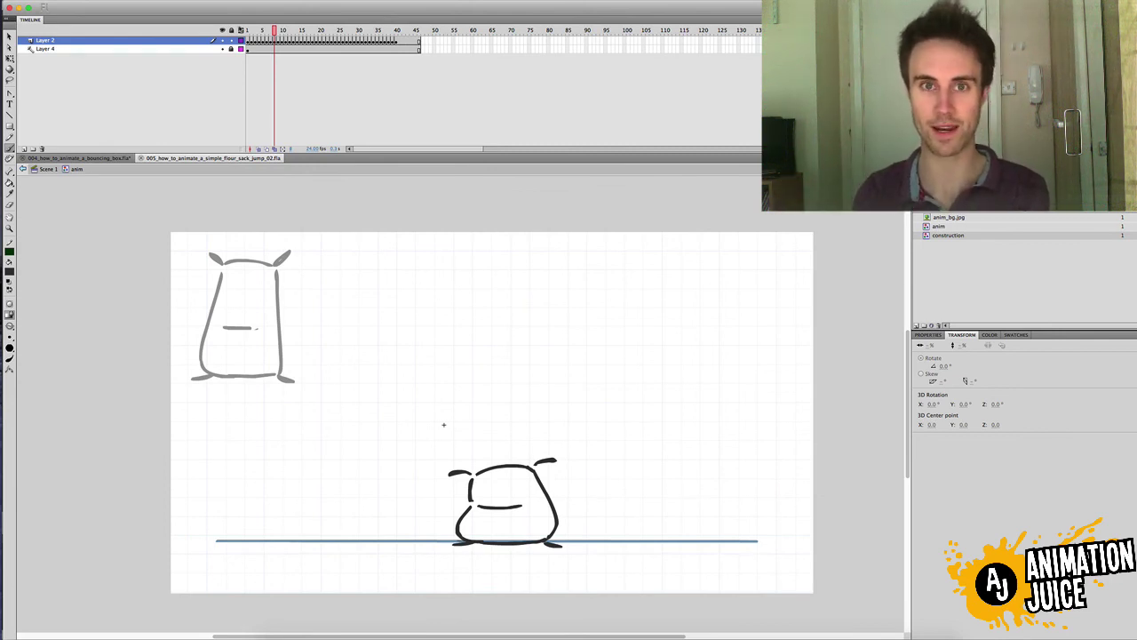
Step from frame 8 to frame 12, flipping between frames 10, 11 and 12 to compare the squash, take-off stretch and airborne poses.
key("period")
key("period")
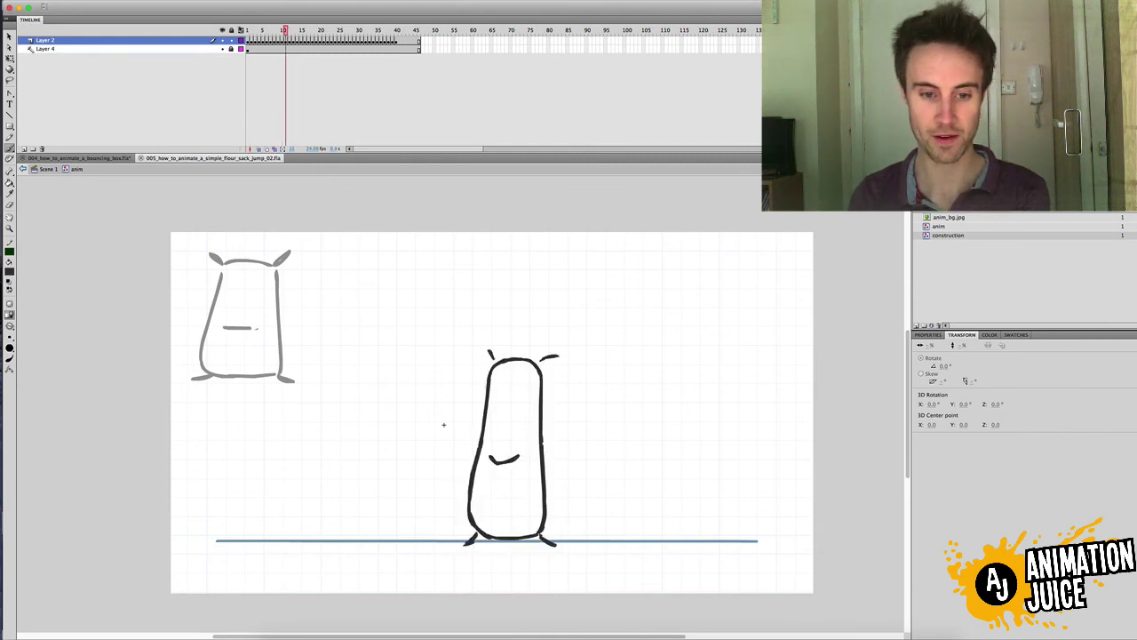
key("comma")
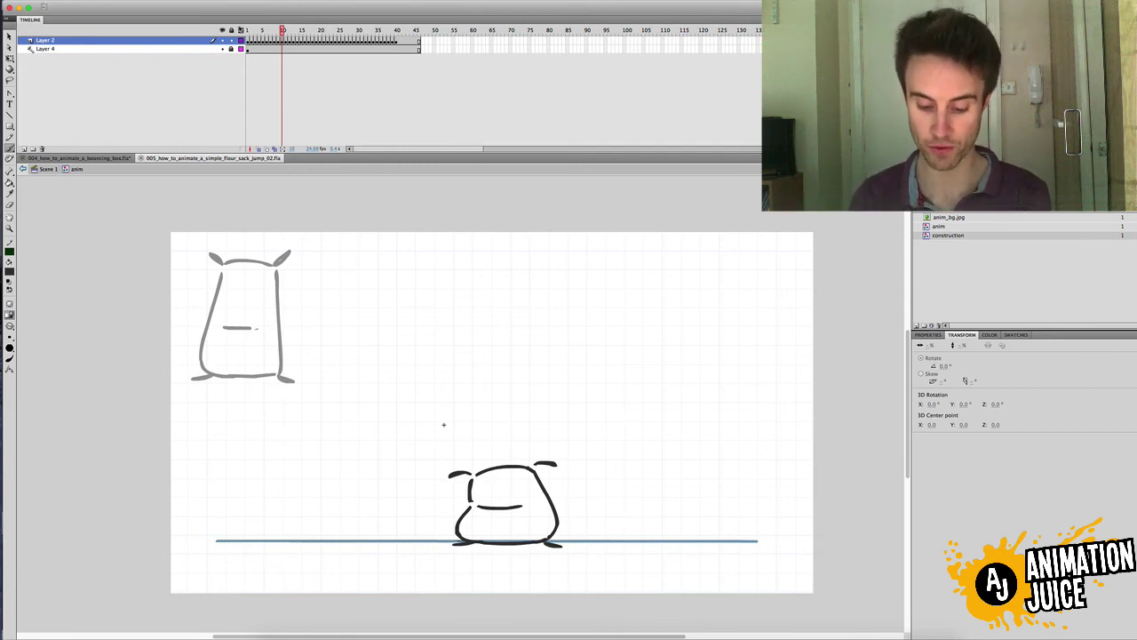
key("period")
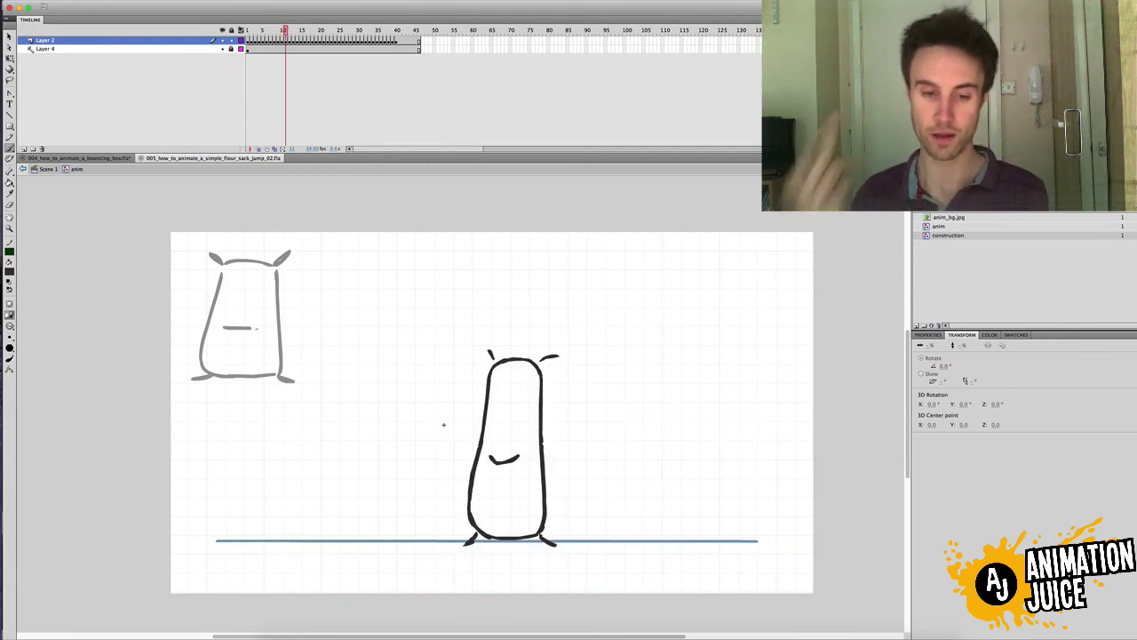
key("period")
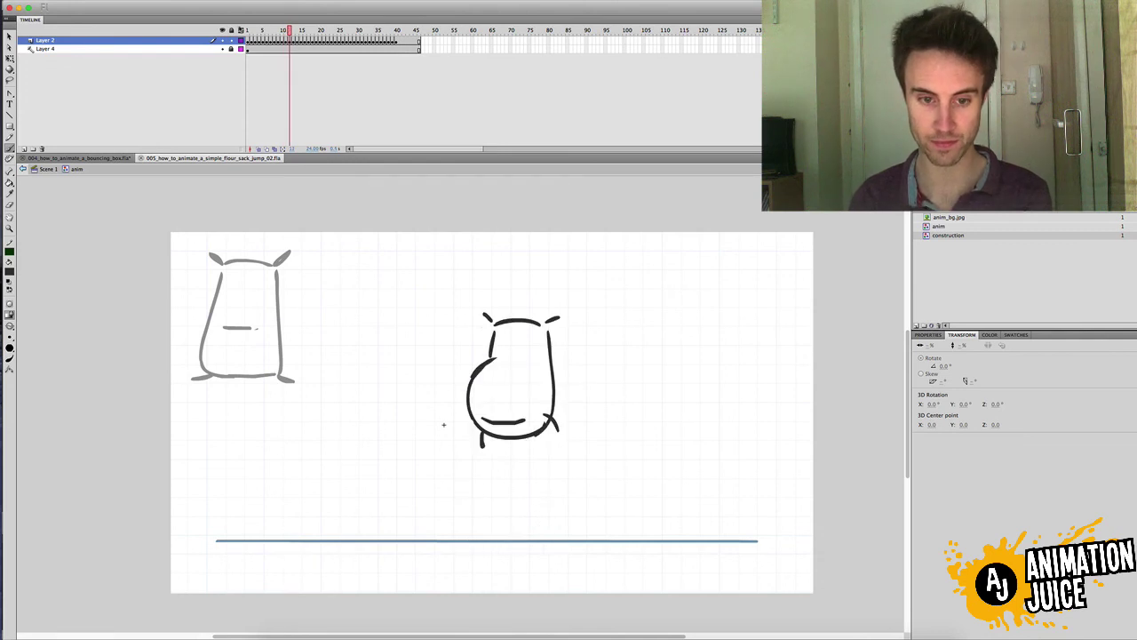
key("comma")
key("period")
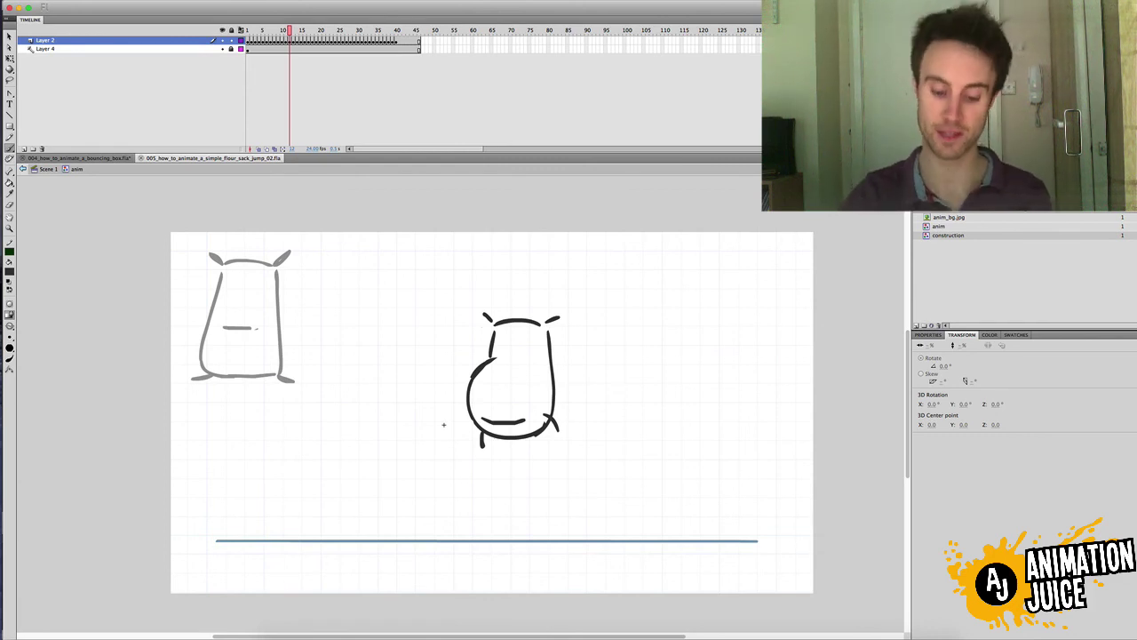
Review the take-off from frame 1 twice, scrubbing ahead to frame 19, rewinding, and playing into the airborne pose at frame 18.
mouse_move(271, 29)
left_mouse_down()
mouse_move(247, 32)
mouse_move(394, 57)
mouse_move(228, 29)
left_mouse_up()
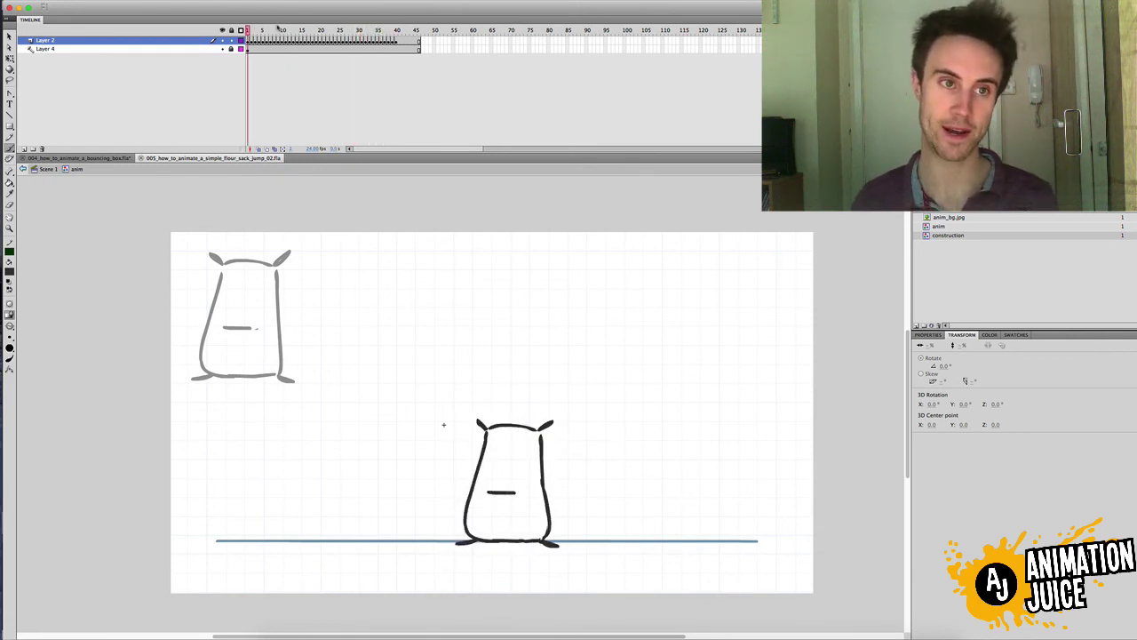
key("Return")
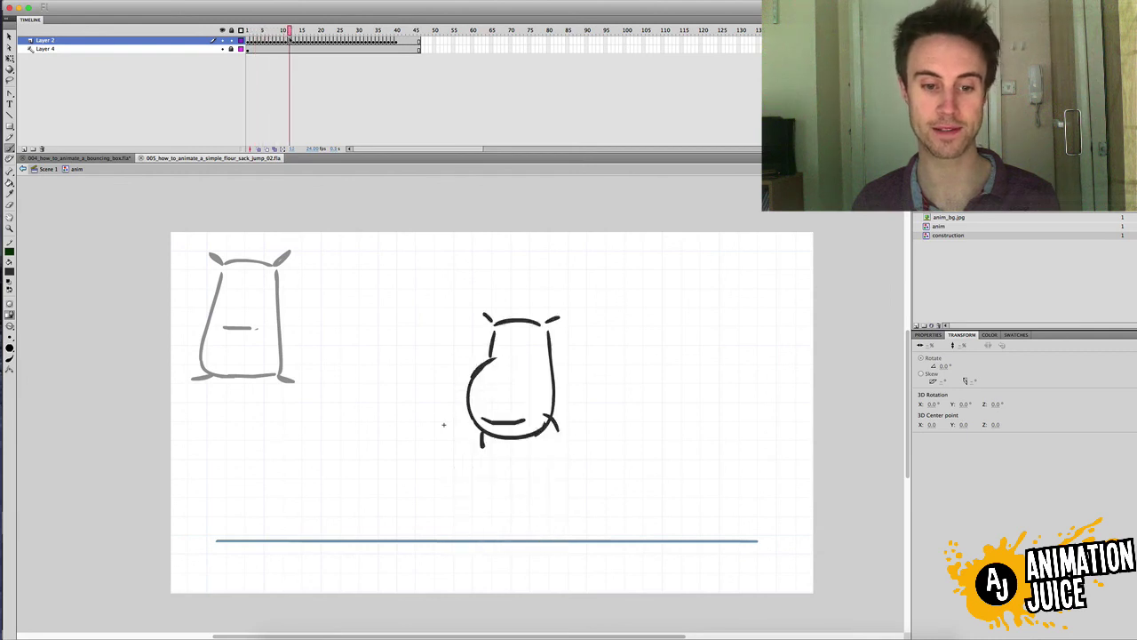
left_click_drag(301, 45, 314, 49)
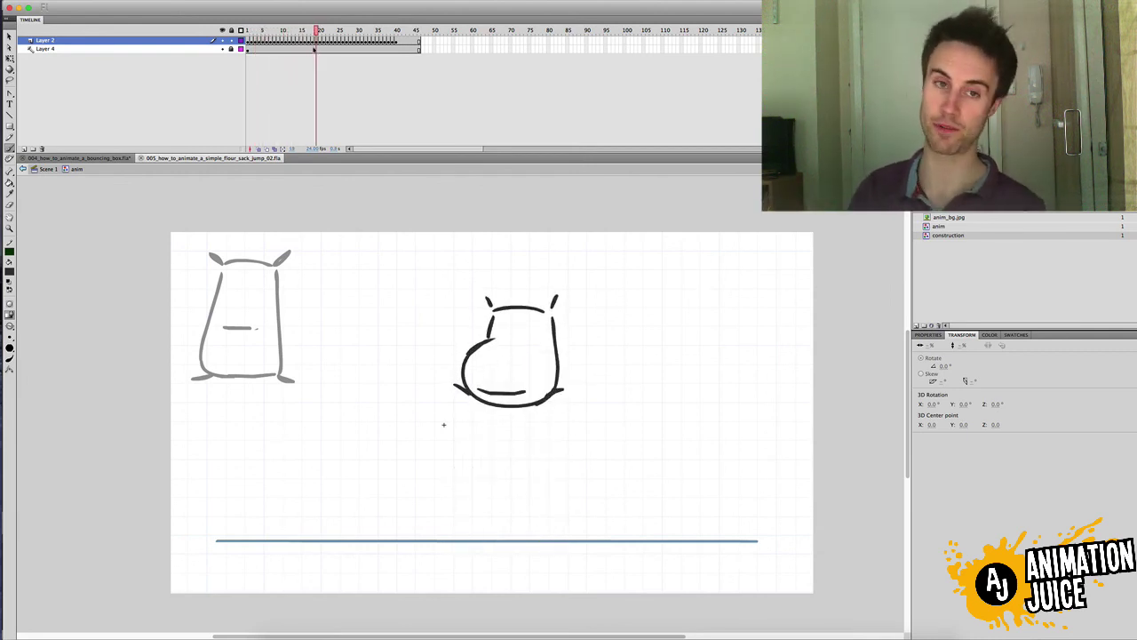
key("shift+comma")
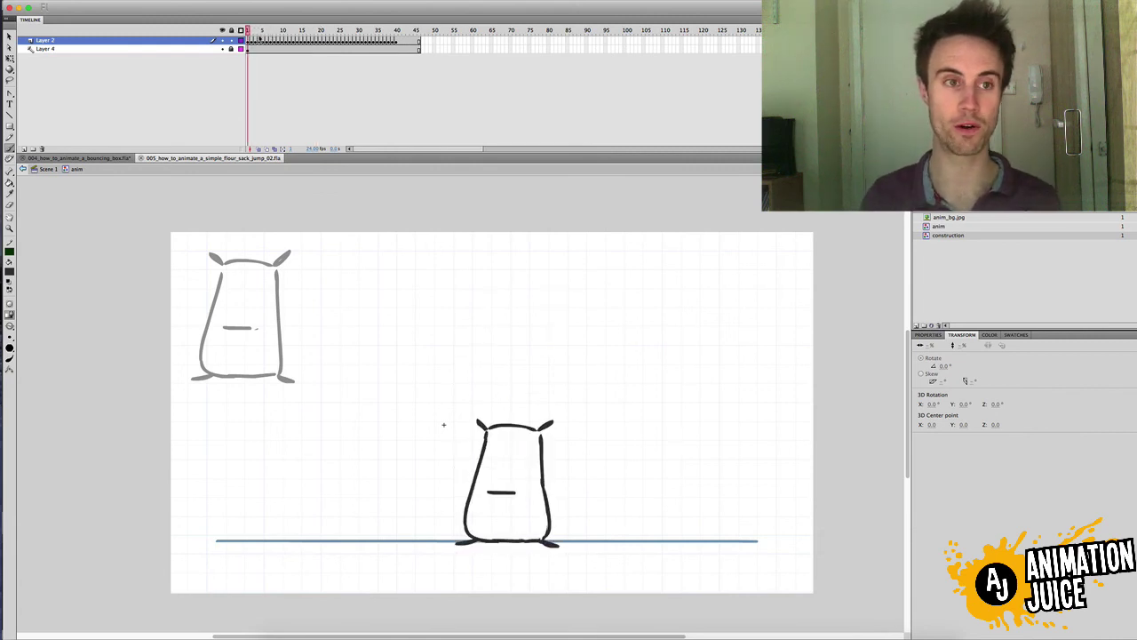
key("Return")
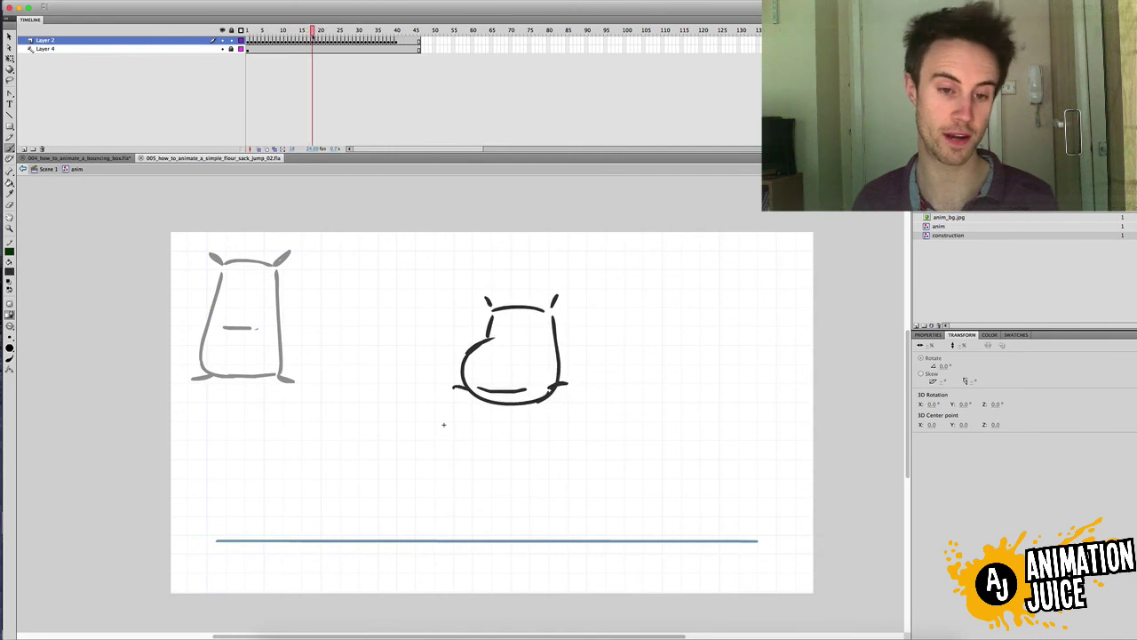
Go back from frame 18 to the squash at frame 10, and scrub through the airborne pose at frame 18 to the landing at frame 28.
key("comma")
key("comma")
key("comma")
key("comma")
key("comma")
key("comma")
key("comma")
key("comma")
key("comma")
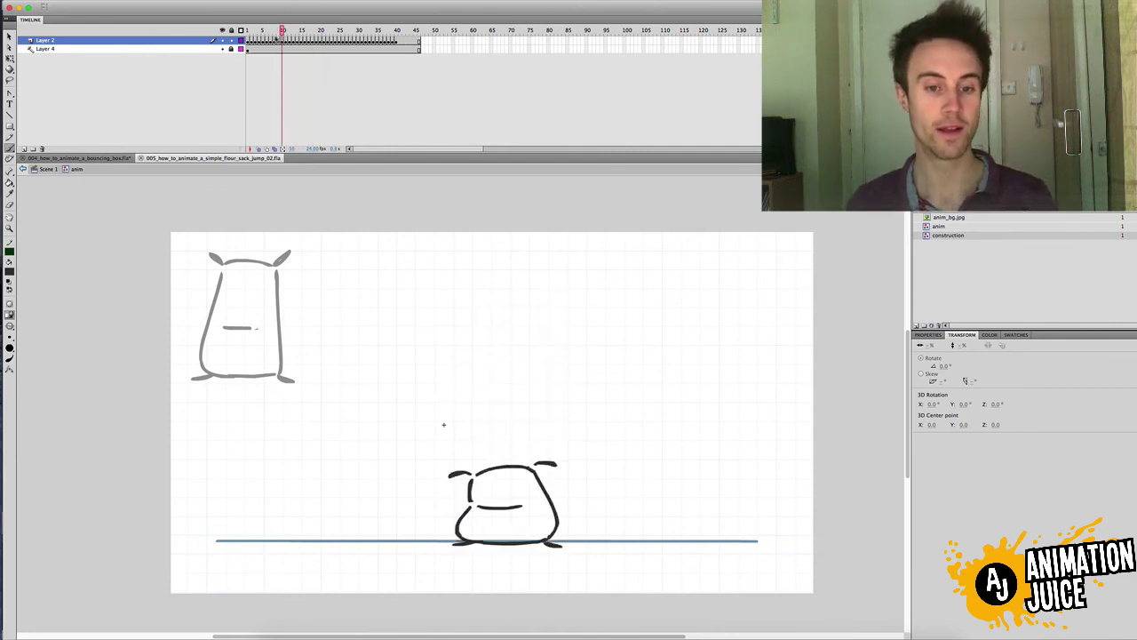
left_click_drag(278, 50, 311, 77)
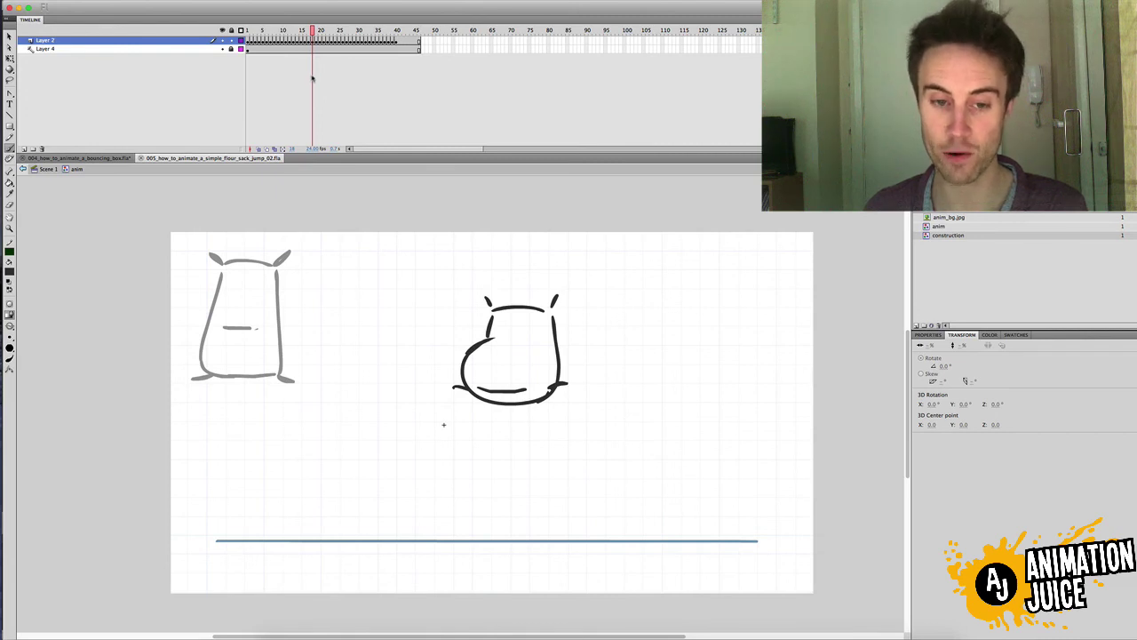
mouse_move(314, 80)
left_mouse_down()
mouse_move(275, 84)
mouse_move(317, 102)
mouse_move(277, 104)
mouse_move(338, 138)
mouse_move(354, 134)
mouse_move(335, 140)
mouse_move(373, 141)
mouse_move(351, 141)
left_mouse_up()
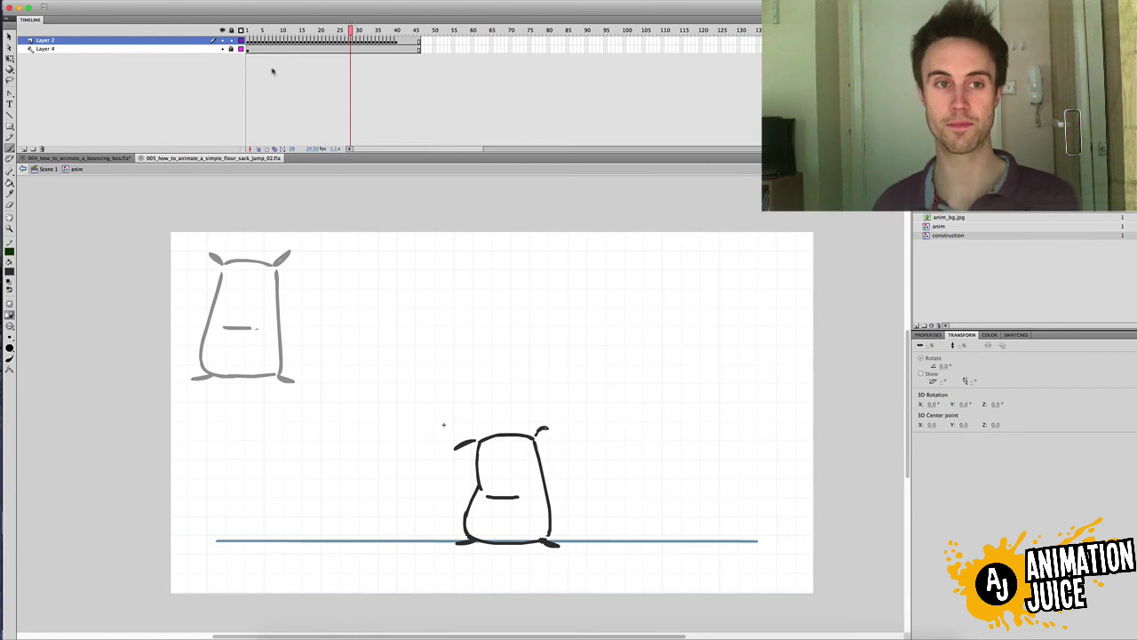
Examine the landing around frame 28, returning to the deepest squash at frame 26 and stepping forward to the upright pose at frame 31.
key("comma")
key("comma")
key("comma")
key("period")
key("period")
key("period")
key("period")
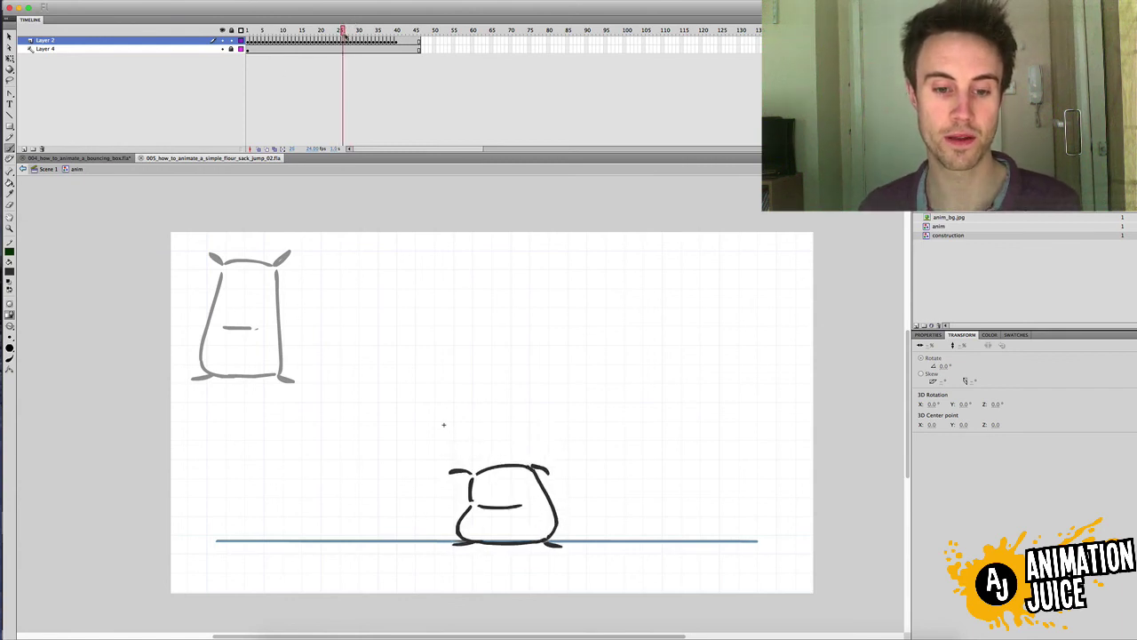
key("period")
key("period")
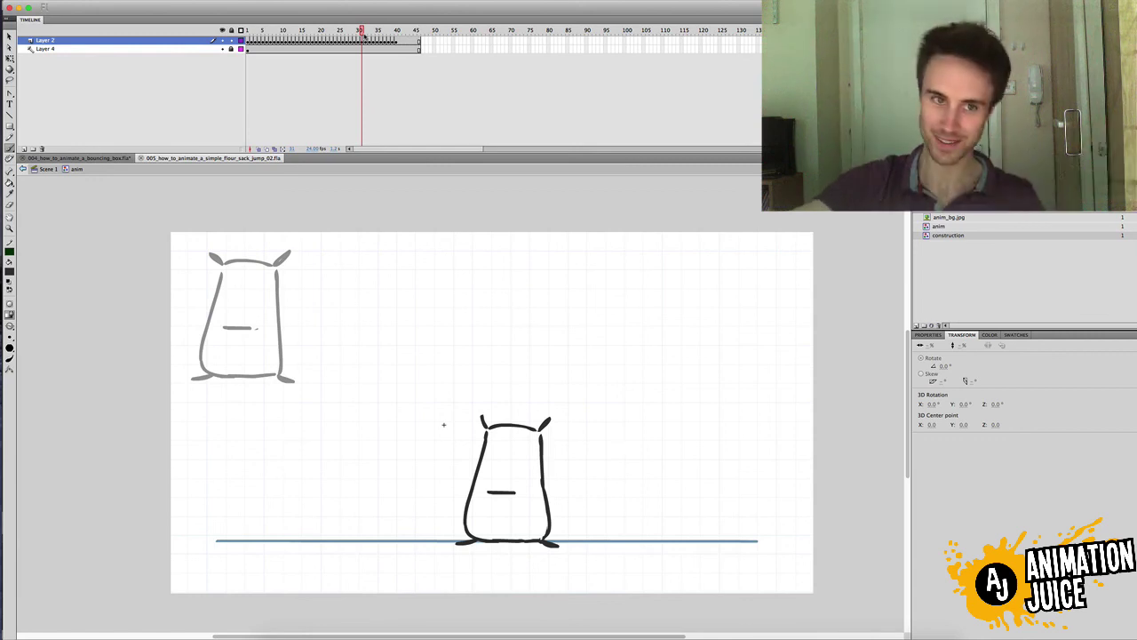
Step back from frame 31 to frame 24 and forward to frame 27, examining how the ears drag through the landing squash.
key("comma")
key("comma")
key("comma")
key("comma")
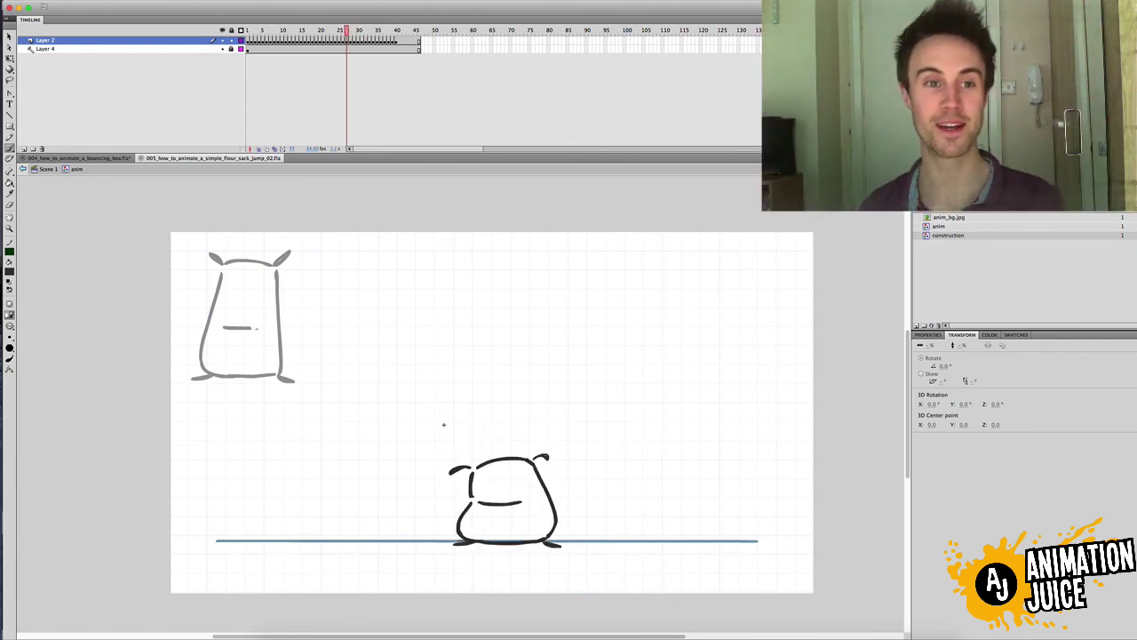
key("comma")
key("comma")
key("comma")
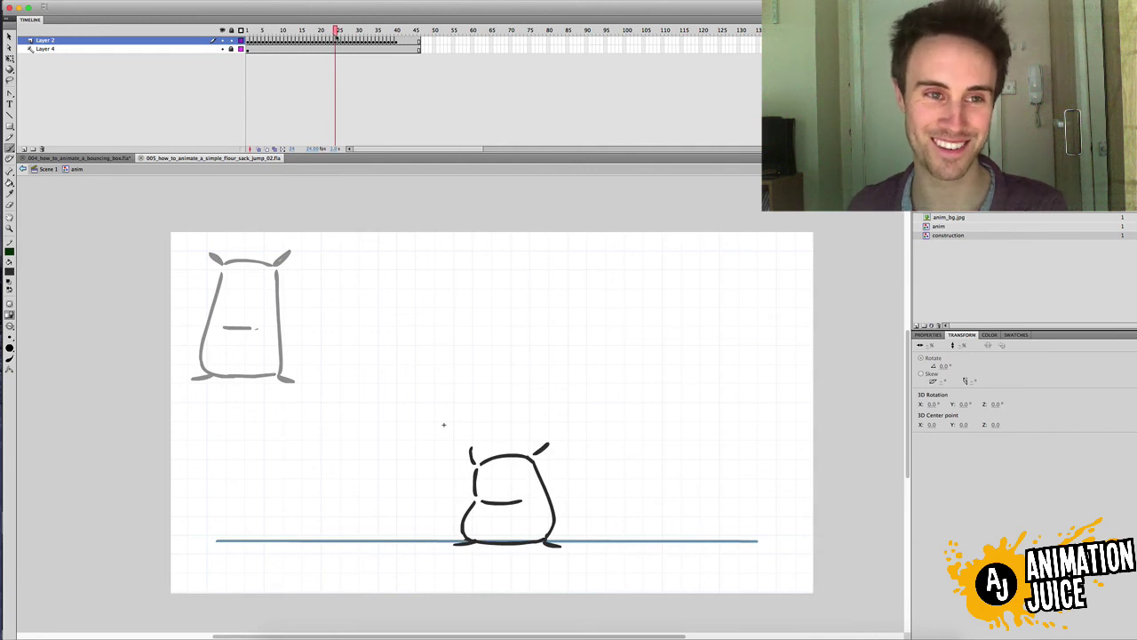
key("period")
key("period")
key("period")
key("period")
key("comma")
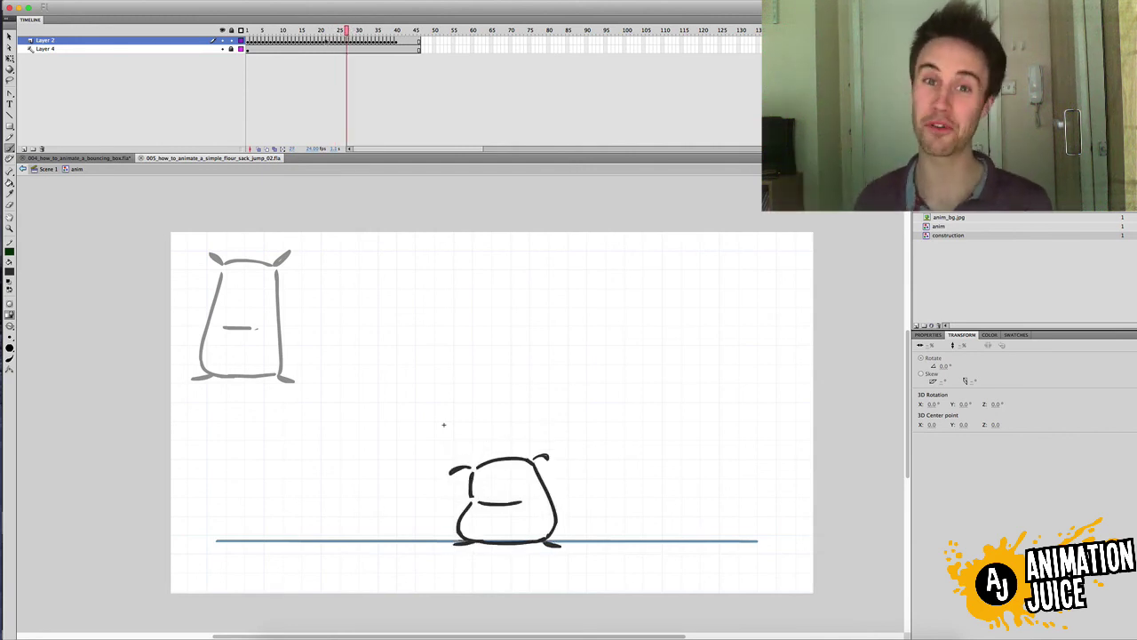
Compare the landing poses around frame 26, finishing on frame 23.
left_click_drag(338, 39, 353, 20)
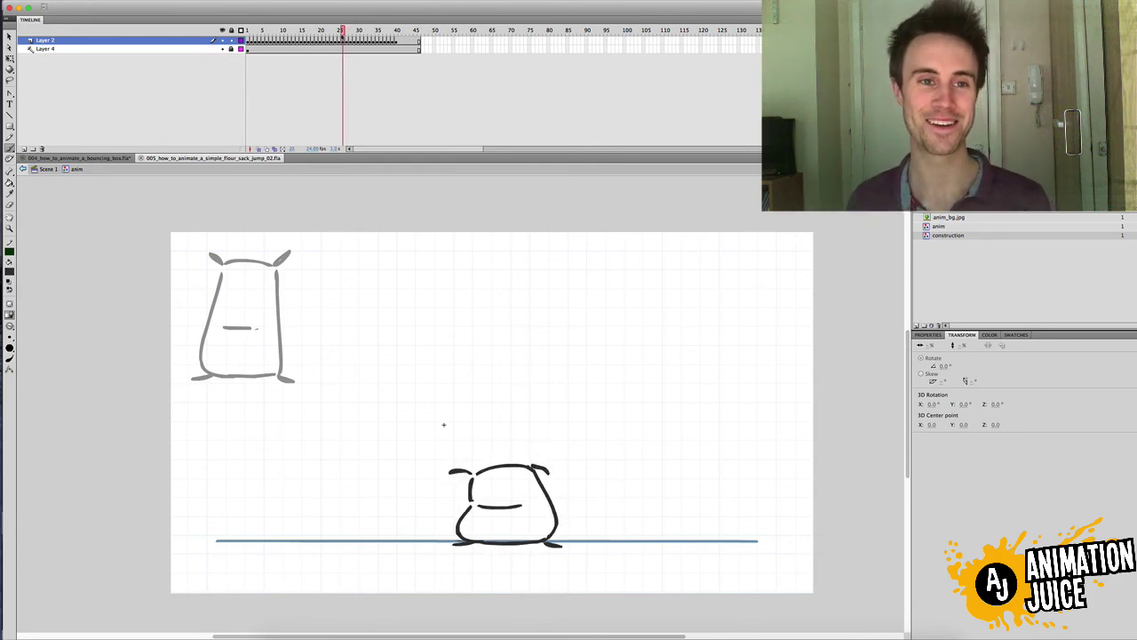
key("period")
key("comma")
key("comma")
key("comma")
key("comma")
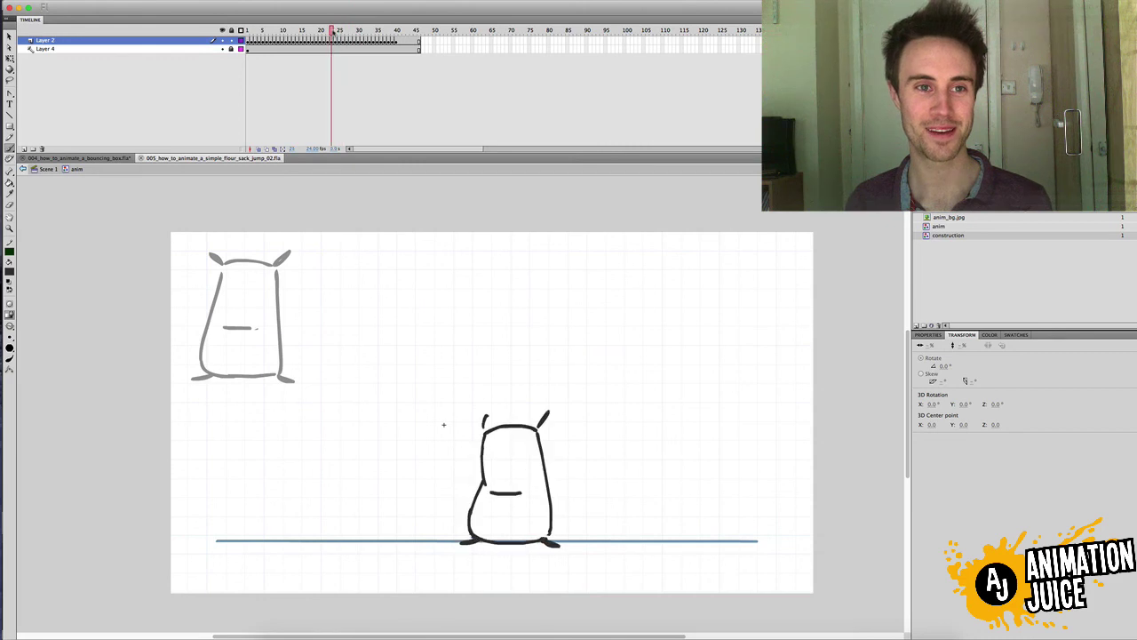
Scrub repeatedly through the opening frames and the jump, returning to the standing pose at frame 1 each time.
left_click_drag(332, 32, 215, 39)
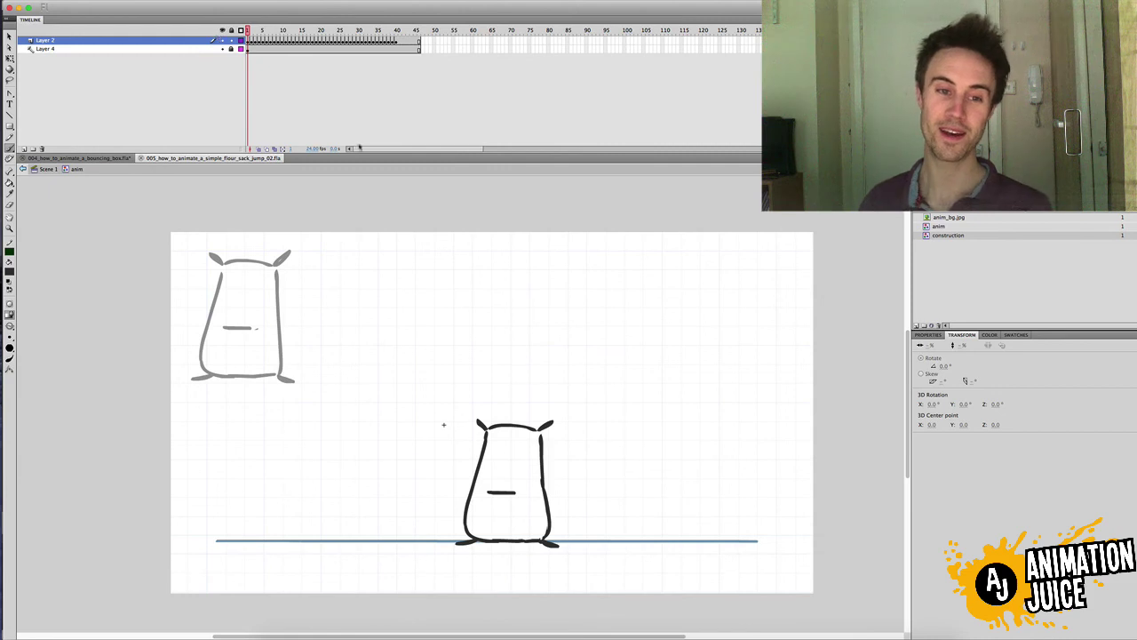
left_click_drag(311, 32, 248, 32)
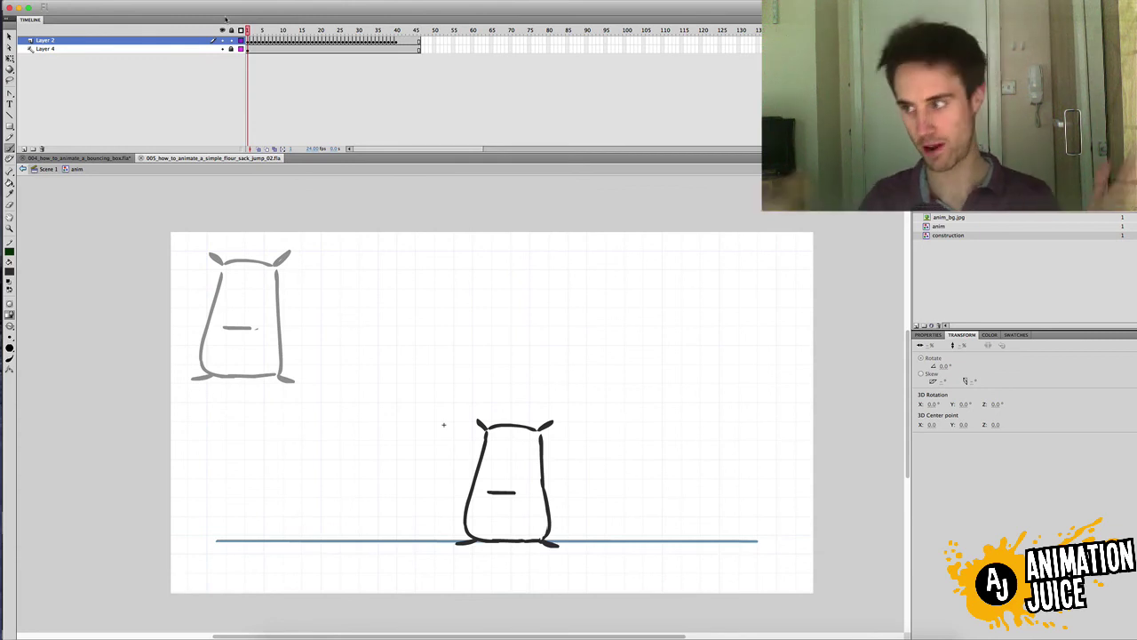
left_click_drag(309, 32, 232, 40)
left_click_drag(321, 29, 211, 40)
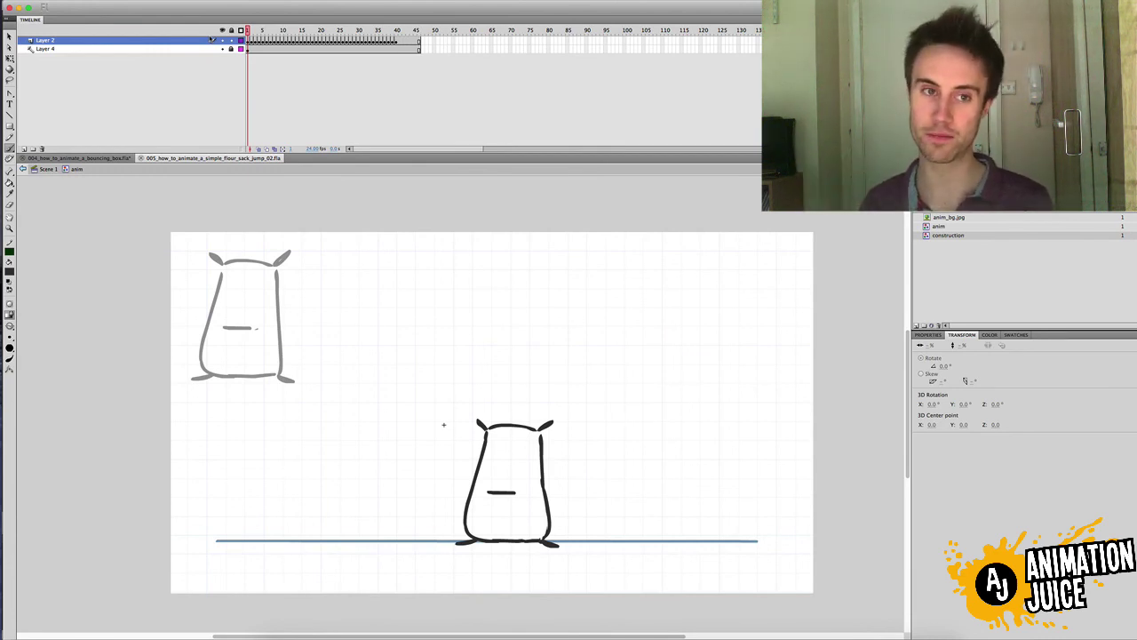
left_click_drag(283, 31, 239, 29)
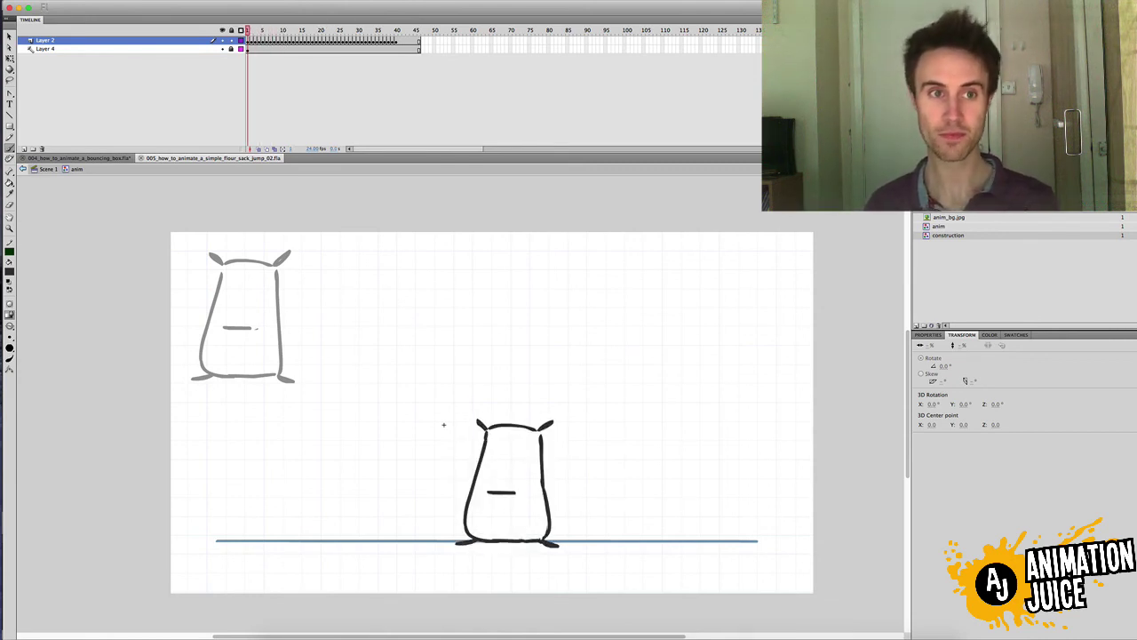
Play the jump from frame 1, scrub through its landing and settling frames, and rewind to frame 1.
key("Return")
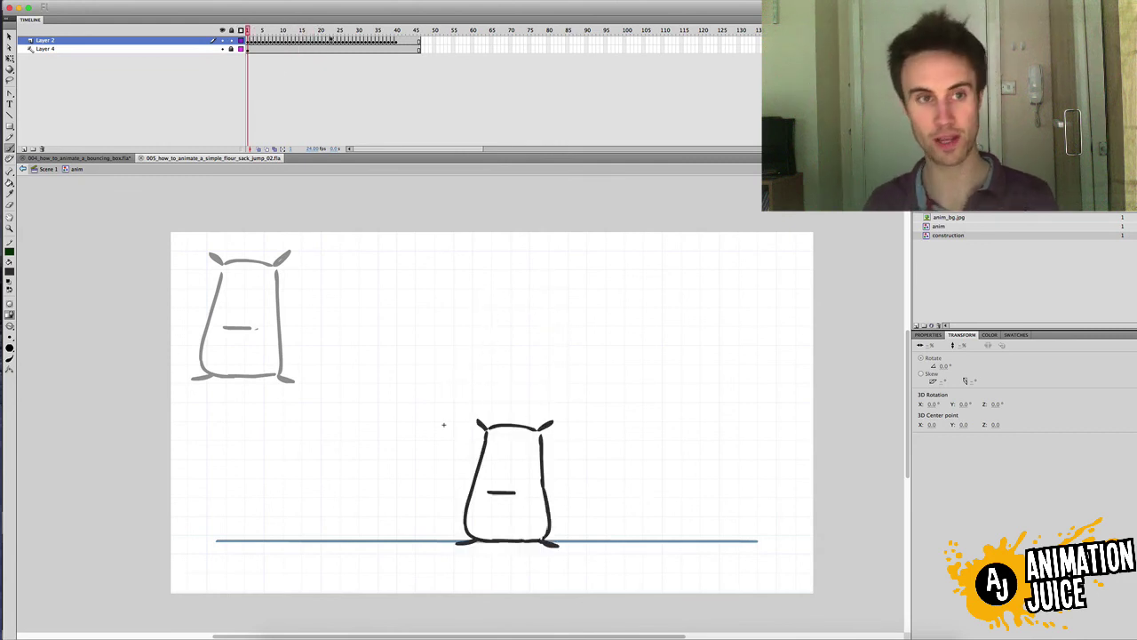
left_click_drag(320, 31, 394, 103)
key("shift+comma")
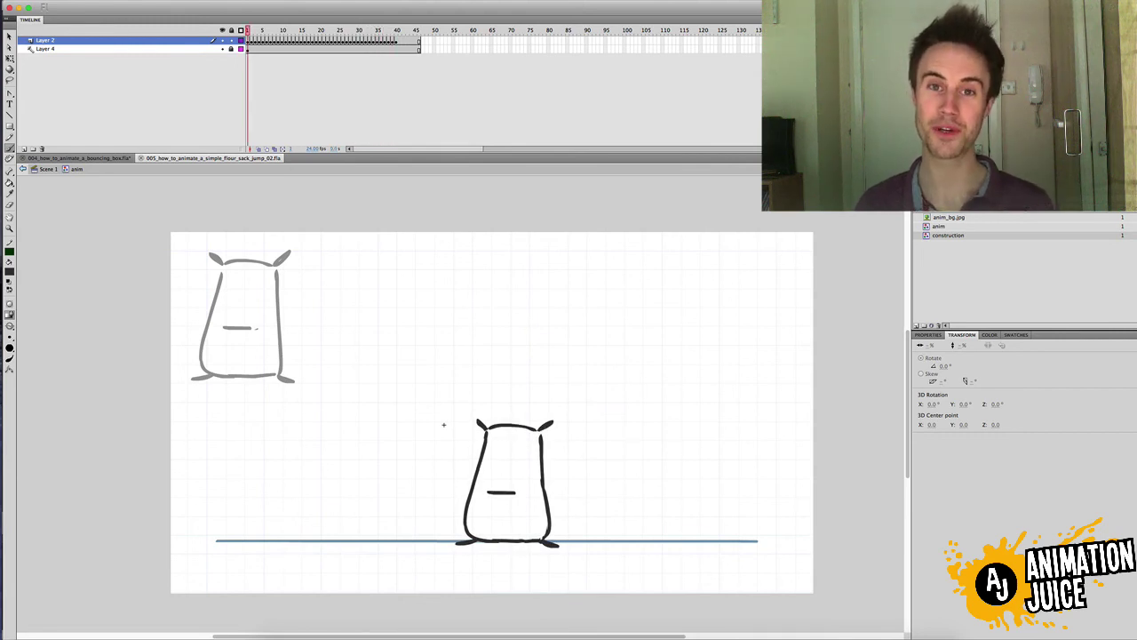